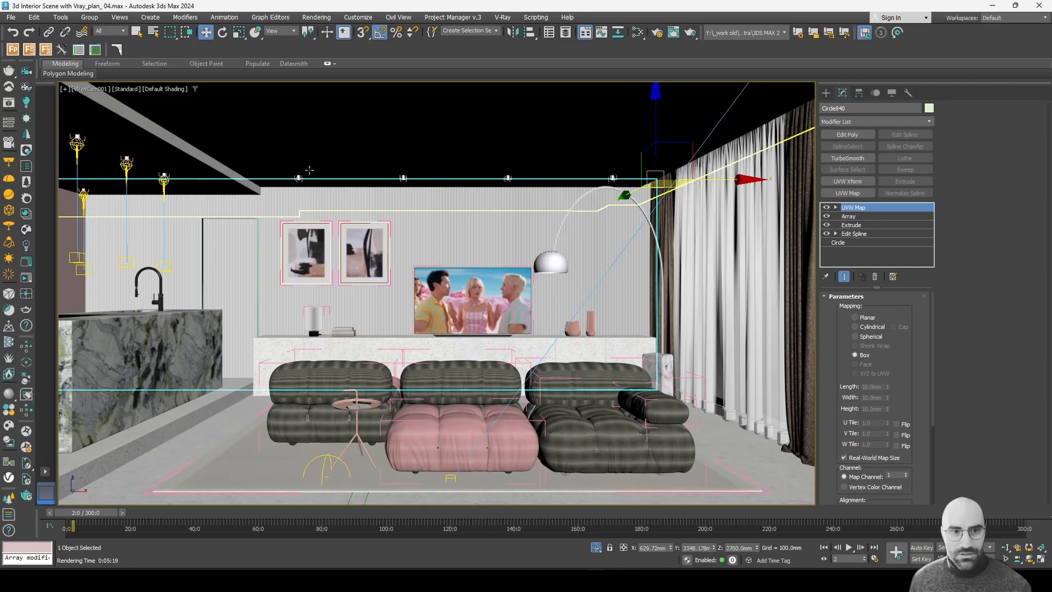
Open the Twinmotion Datasmith Exporter plugin page for 3ds Max from the search results, and return to 3ds Max.
click(378, 244)
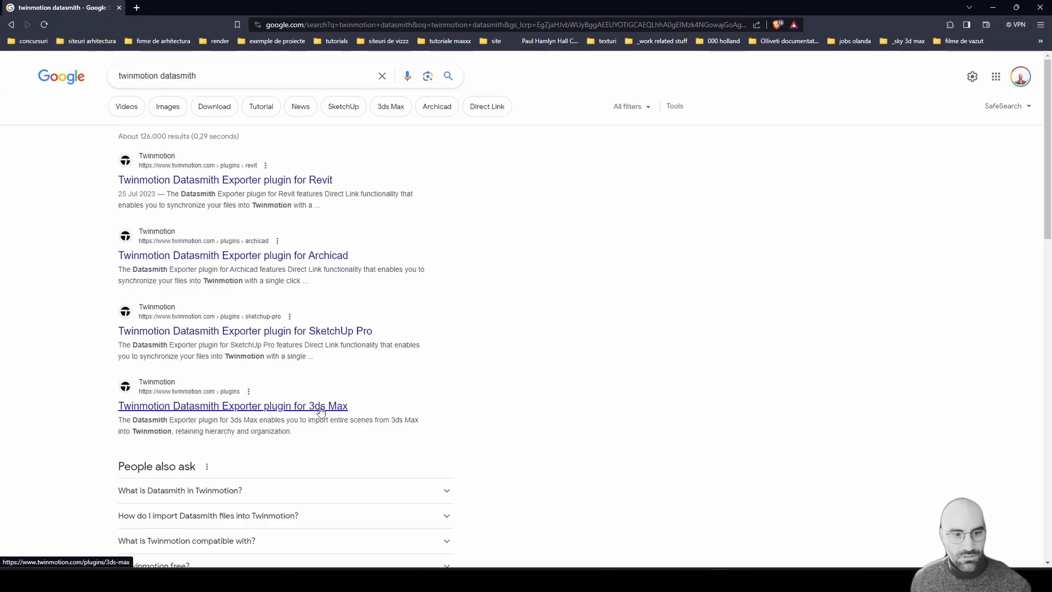
click(343, 411)
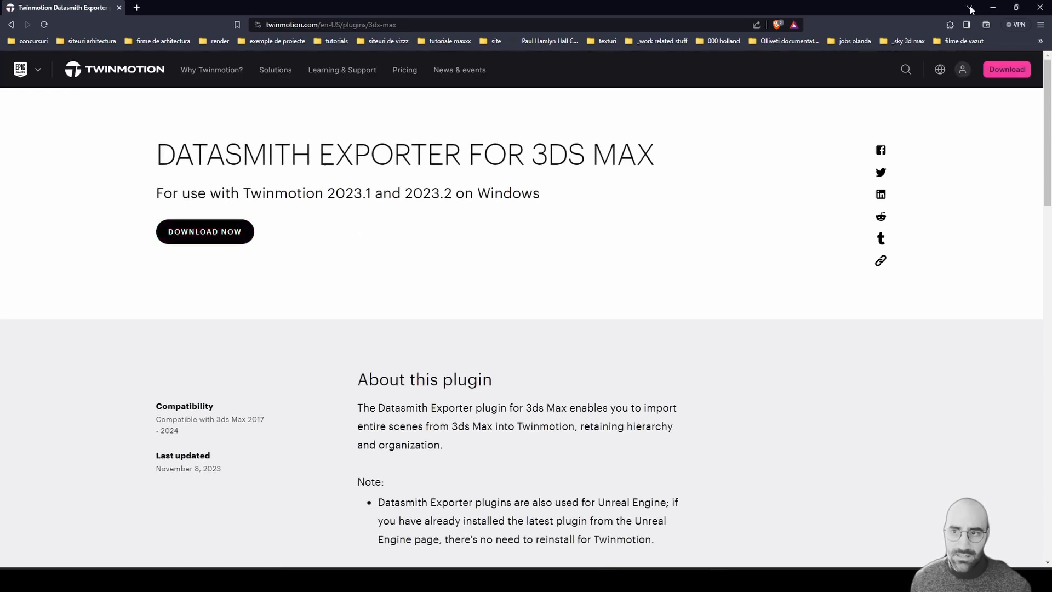
click(993, 8)
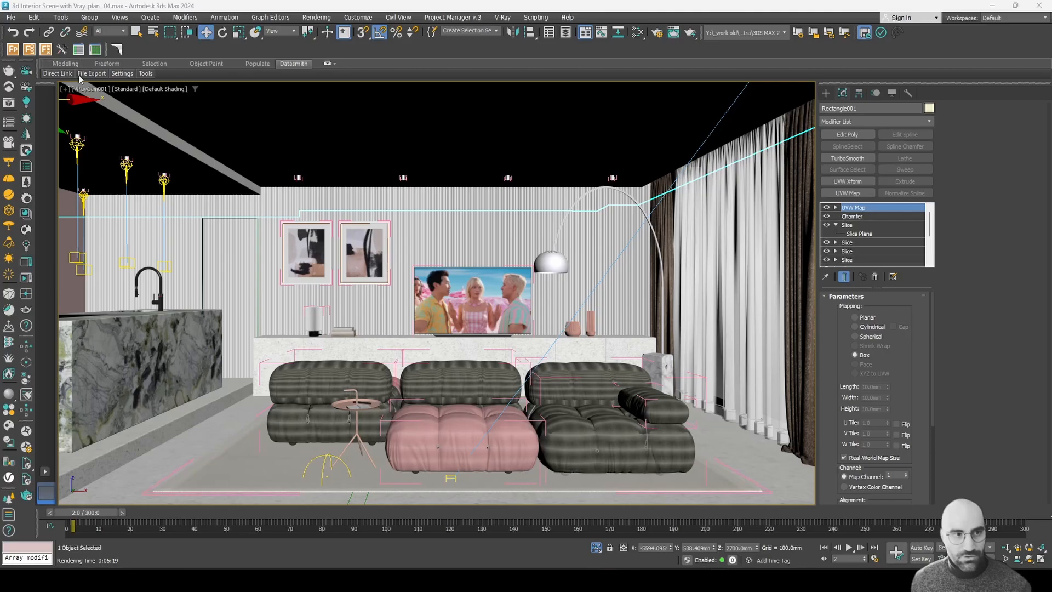
Look through the Datasmith tools in 3ds Max, examining the Direct Link and File Export options.
click(58, 65)
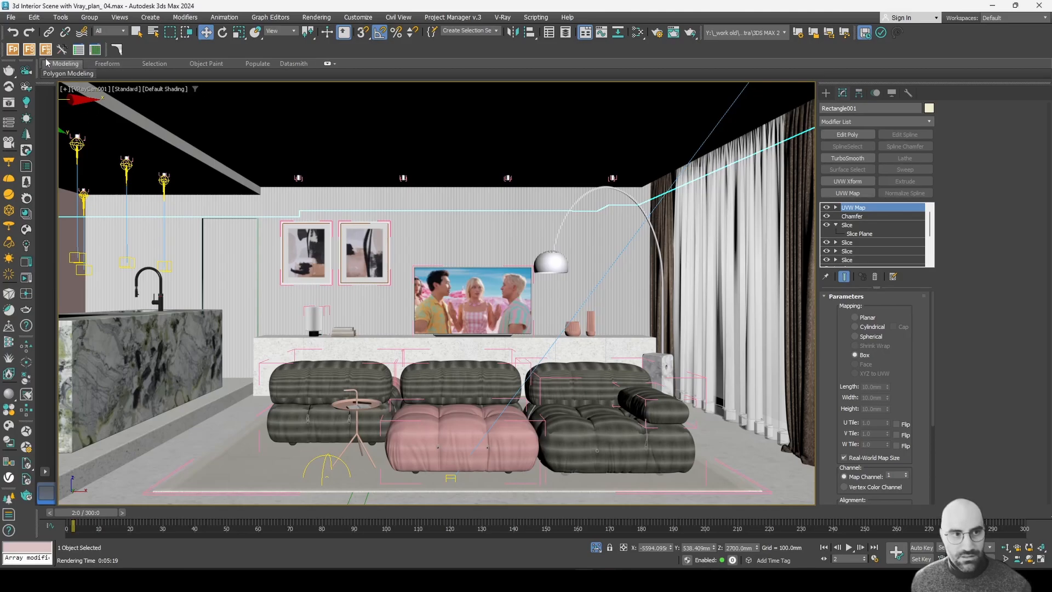
click(206, 64)
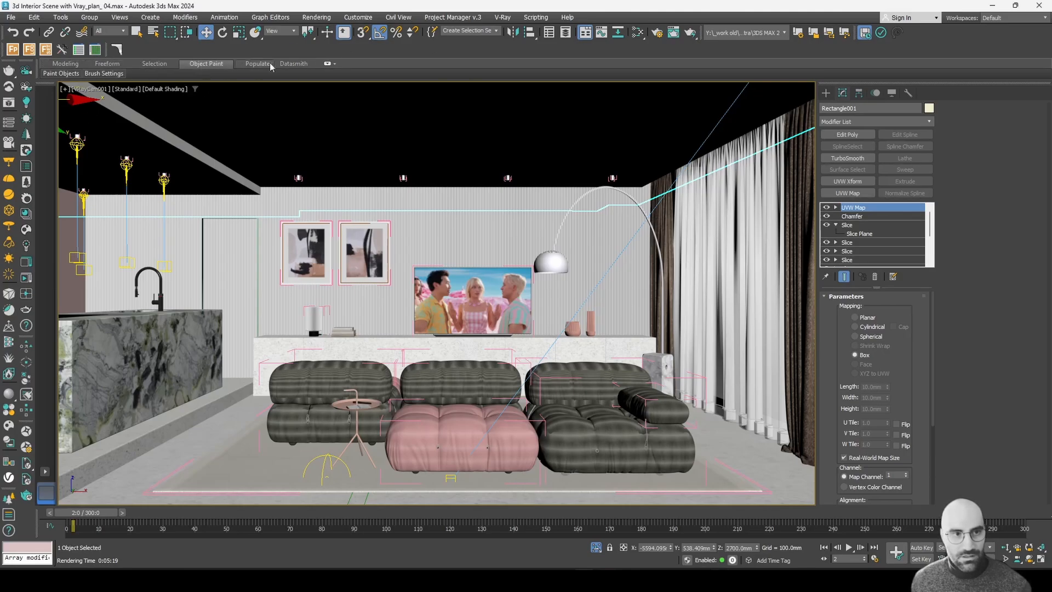
click(258, 64)
click(291, 64)
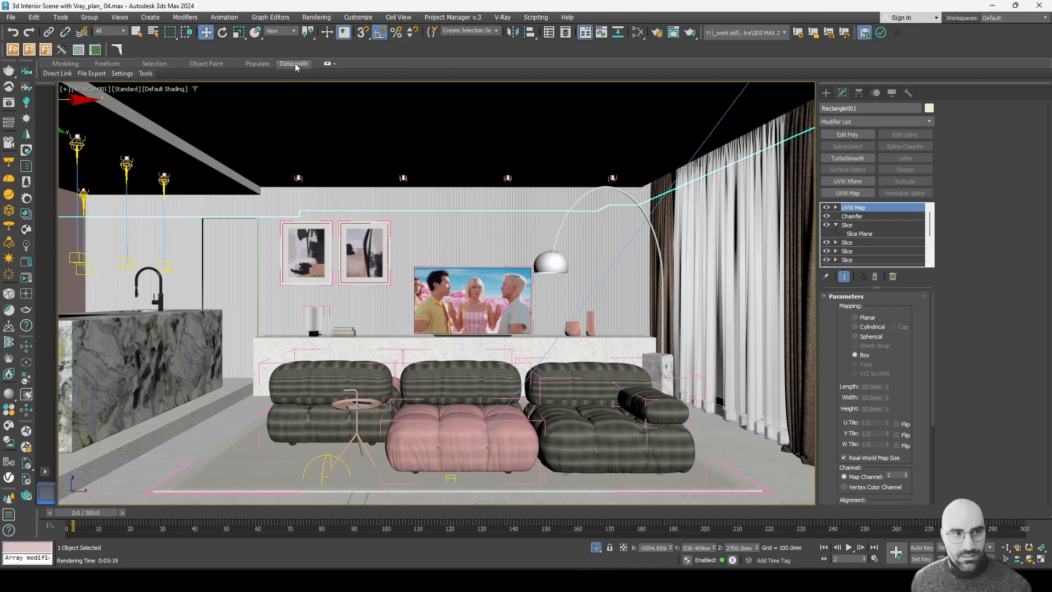
mouse_move(54, 77)
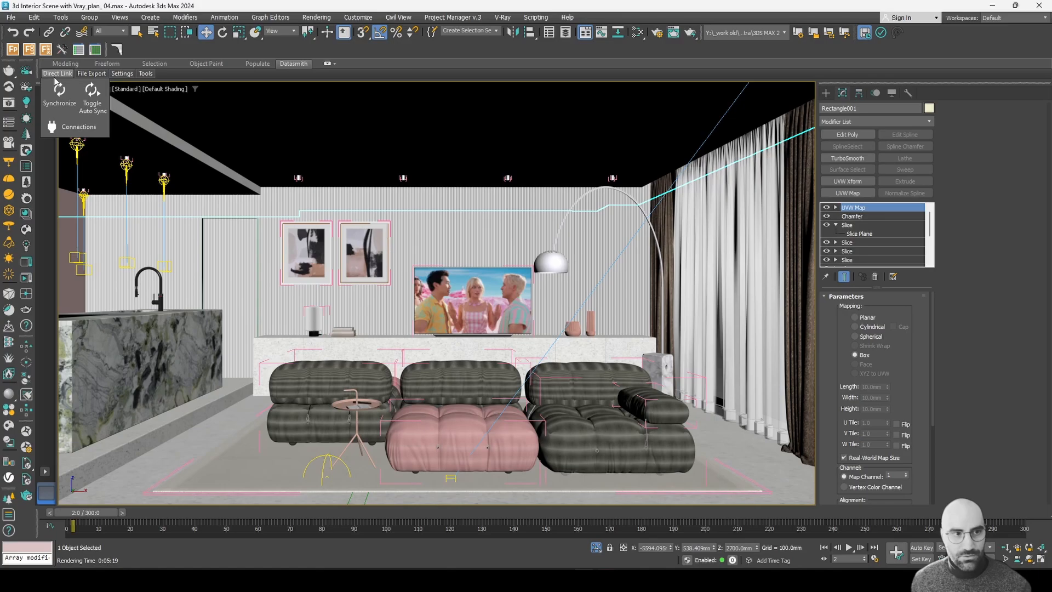
mouse_move(94, 78)
mouse_move(130, 75)
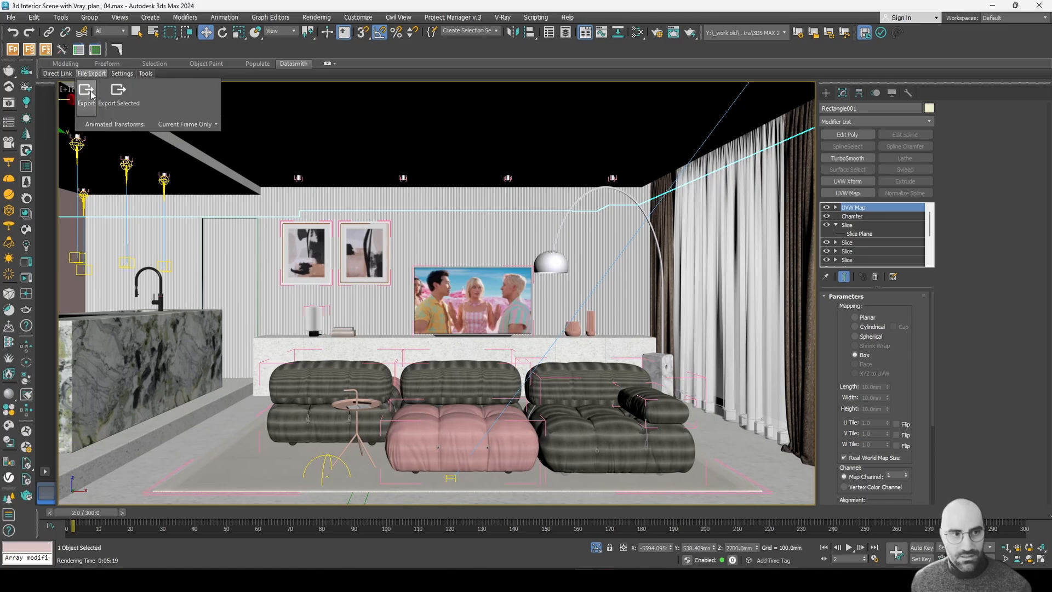
Open the Datasmith file export for the whole scene and check the available save locations.
click(89, 96)
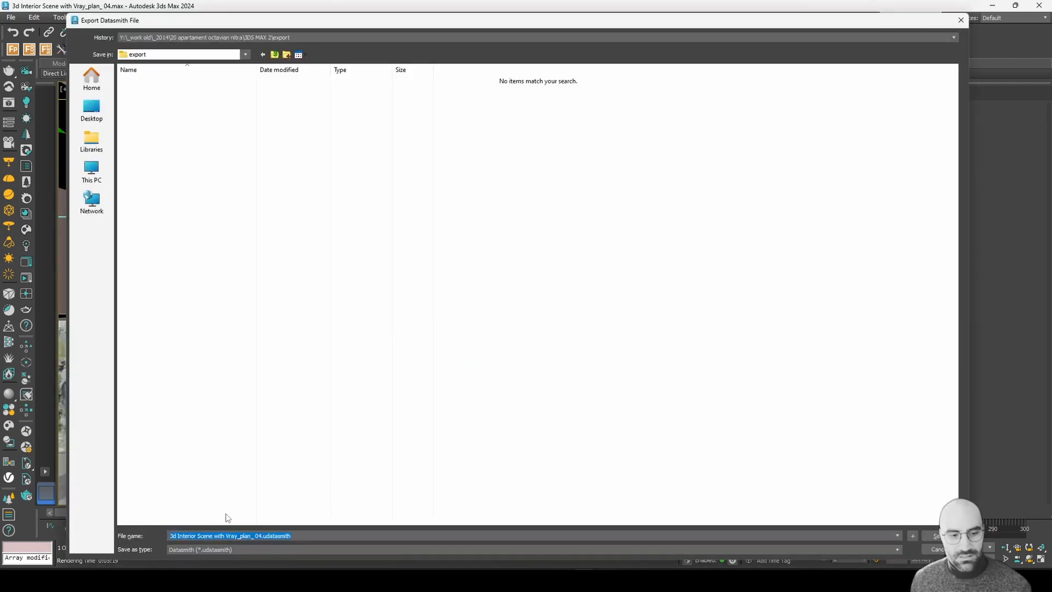
click(170, 56)
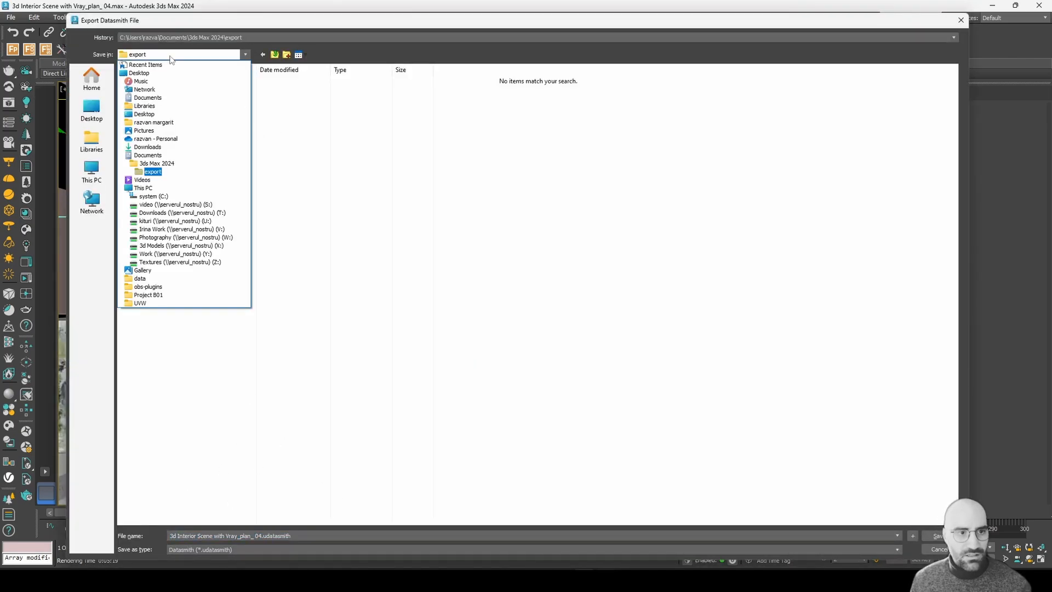
click(171, 57)
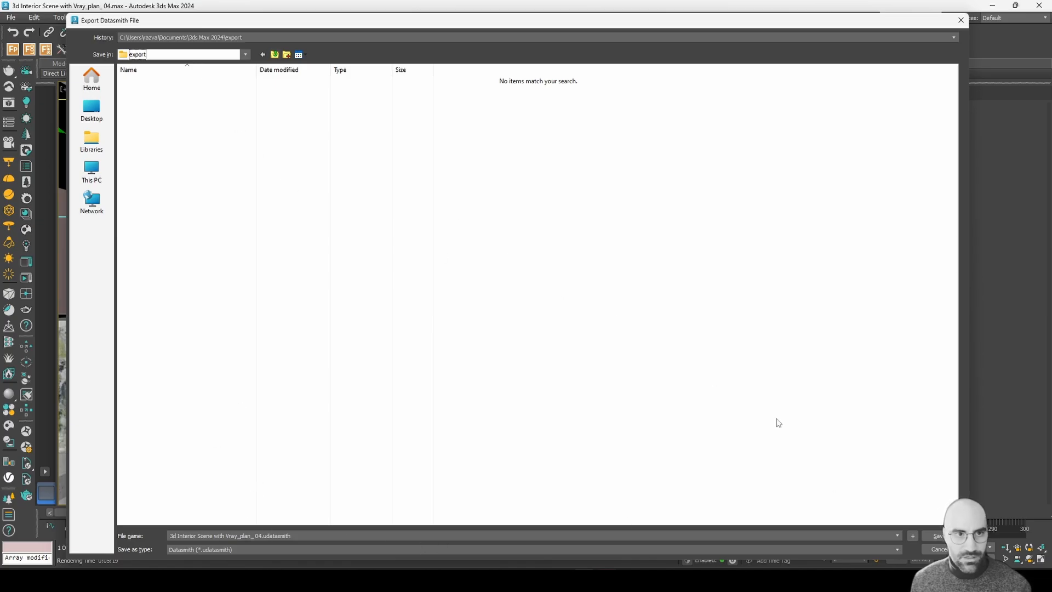
key(Return)
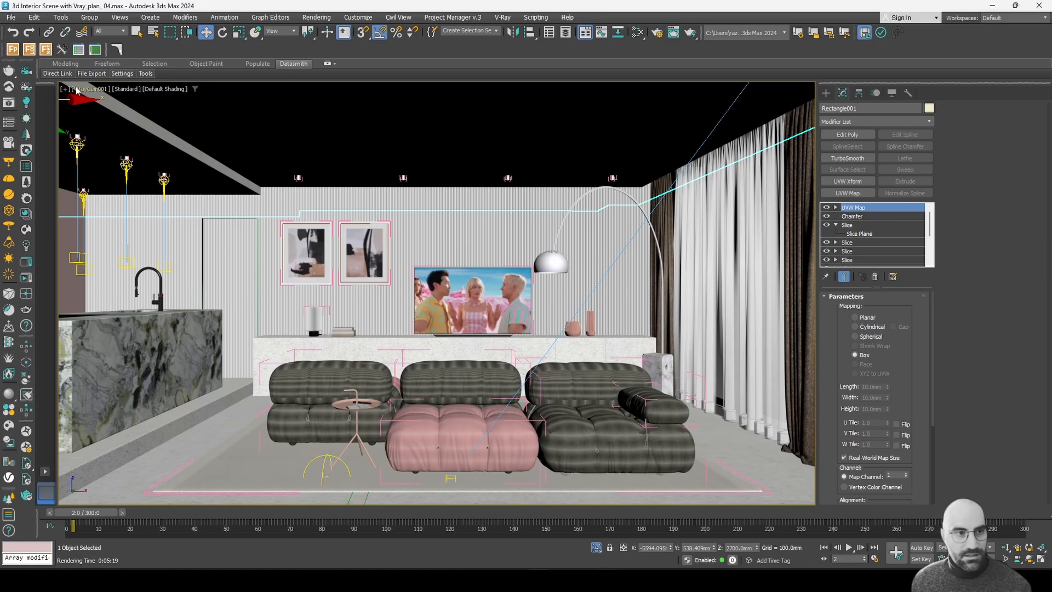
Switch to Twinmotion and import the 3ds Max interior scene through Direct Link instead of a geometry file.
mouse_move(787, 580)
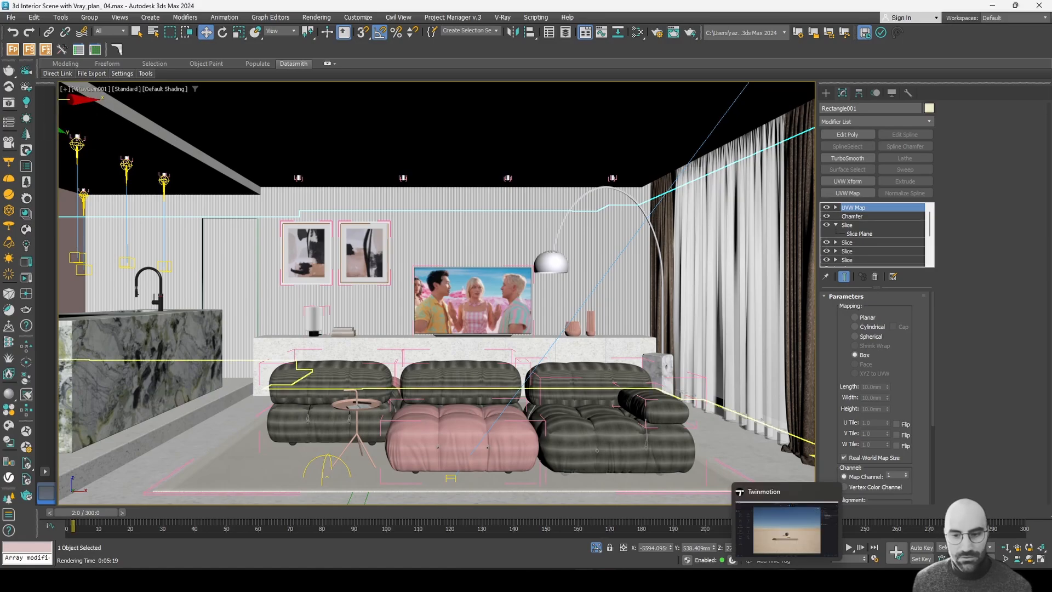
click(787, 529)
click(7, 22)
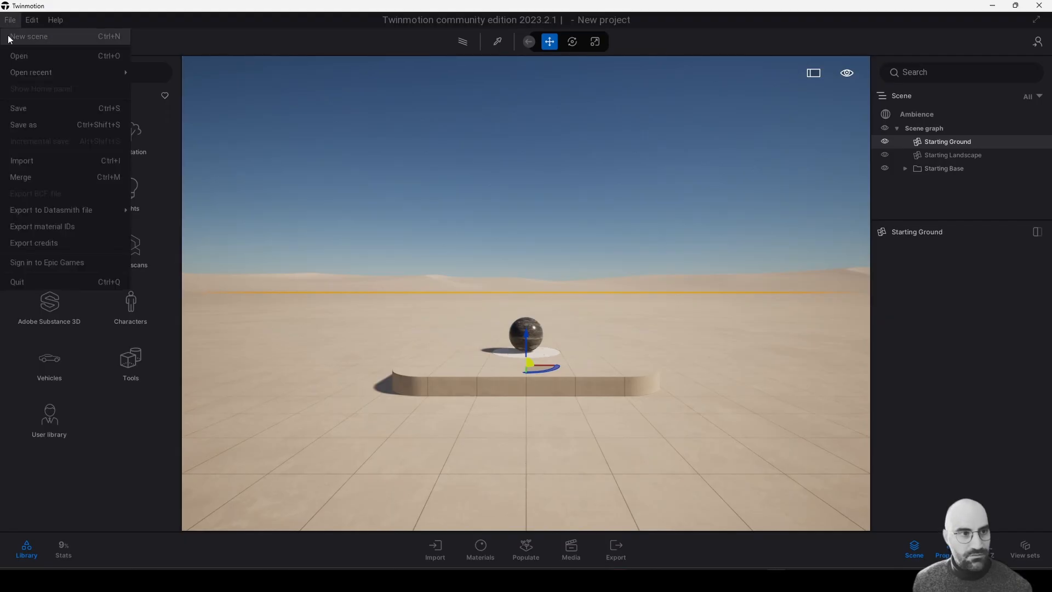
click(42, 66)
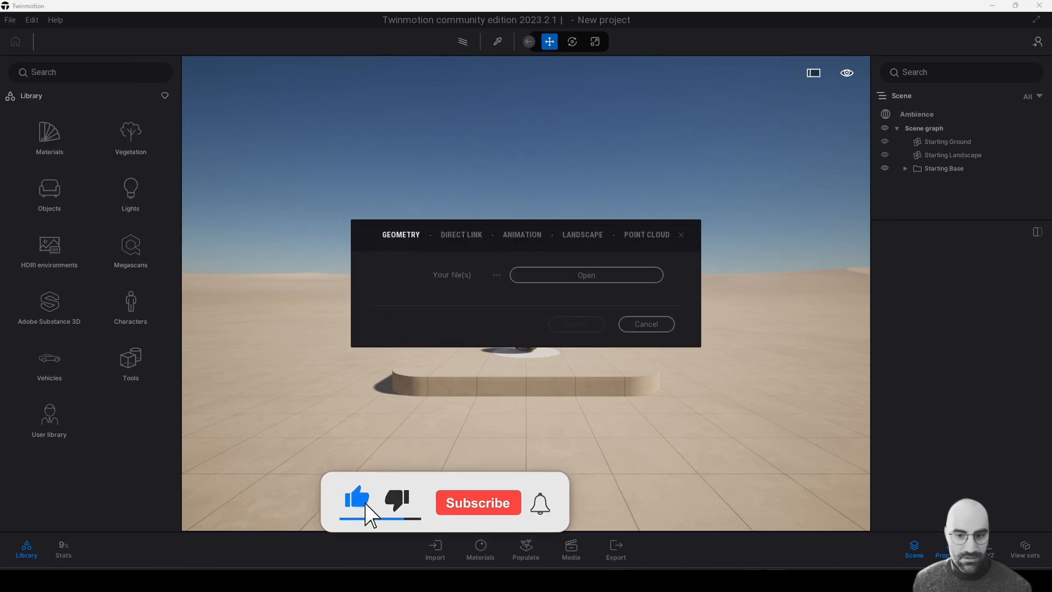
click(469, 236)
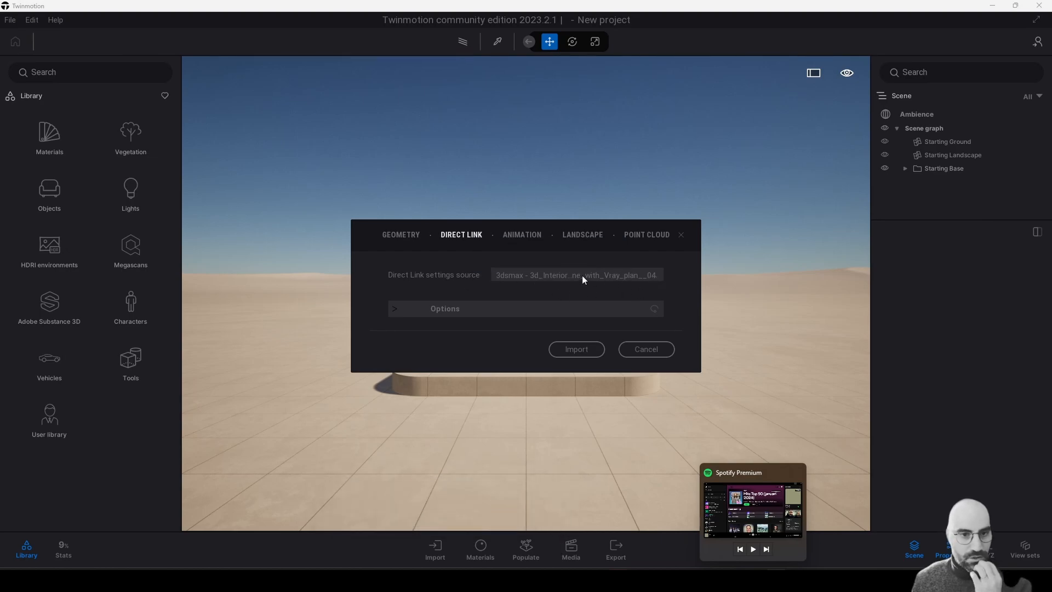
click(401, 234)
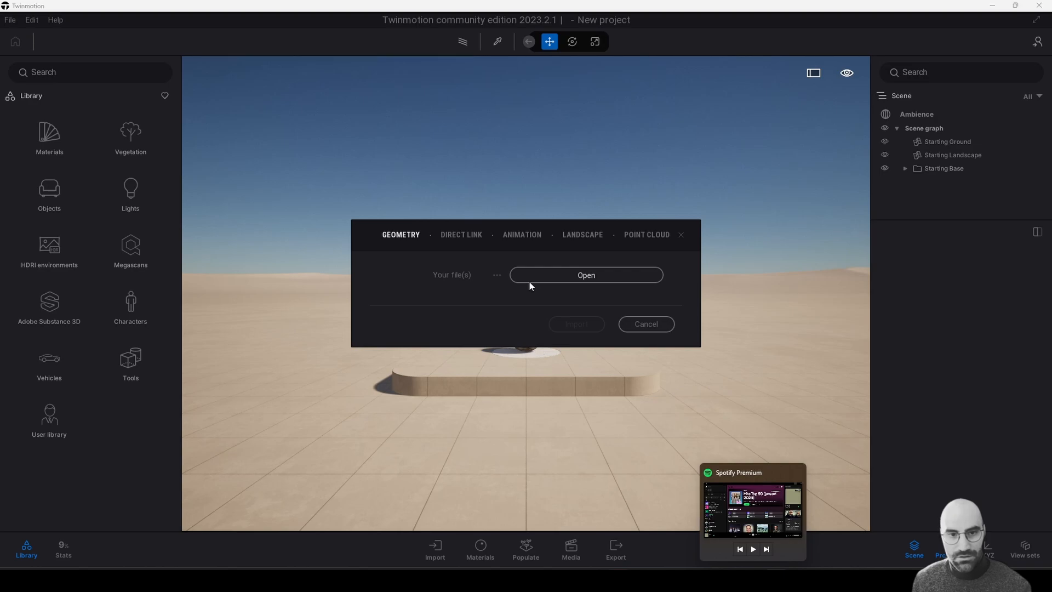
click(465, 237)
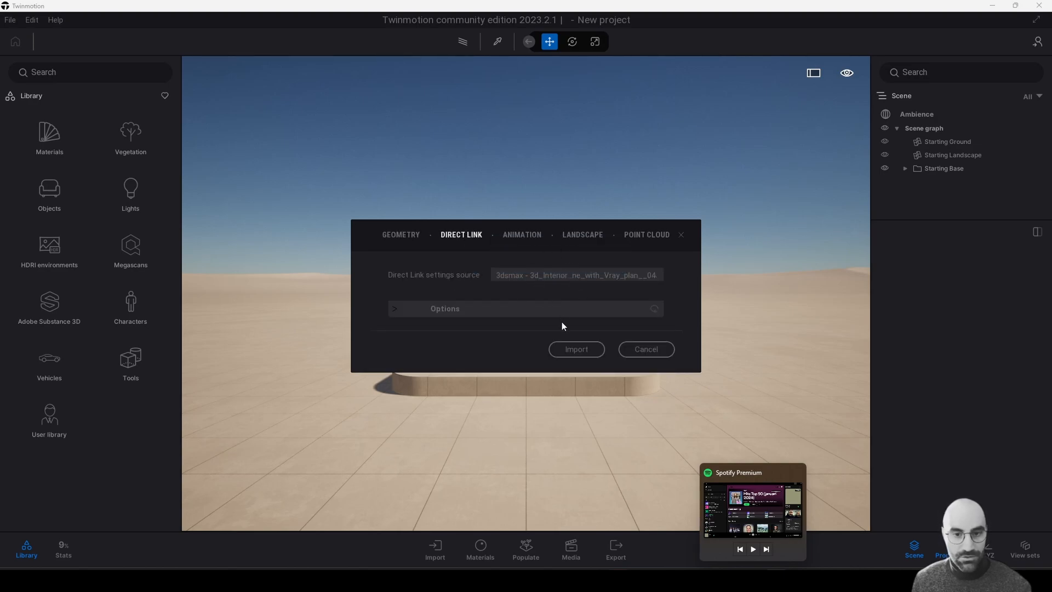
click(577, 350)
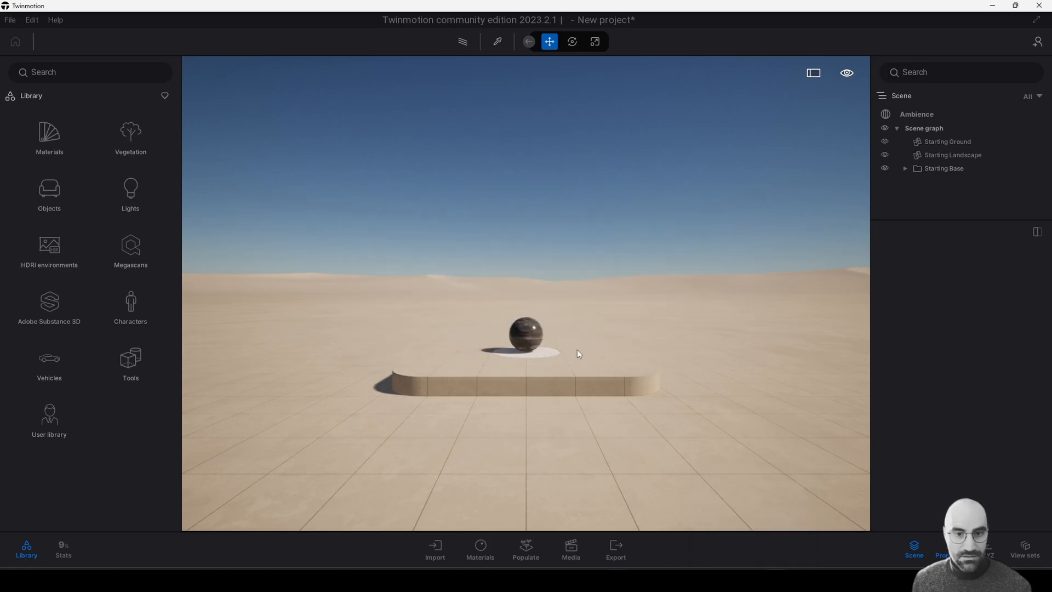
Switch to 3ds Max and select the rug, followed by the door frame on the back wall.
key(alt+Tab)
click(262, 442)
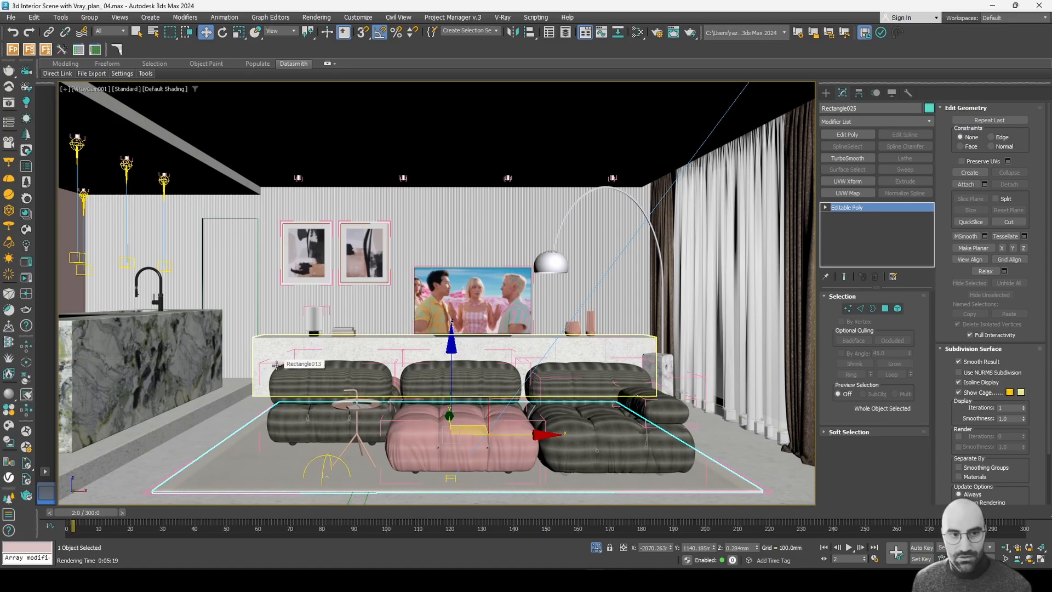
click(257, 288)
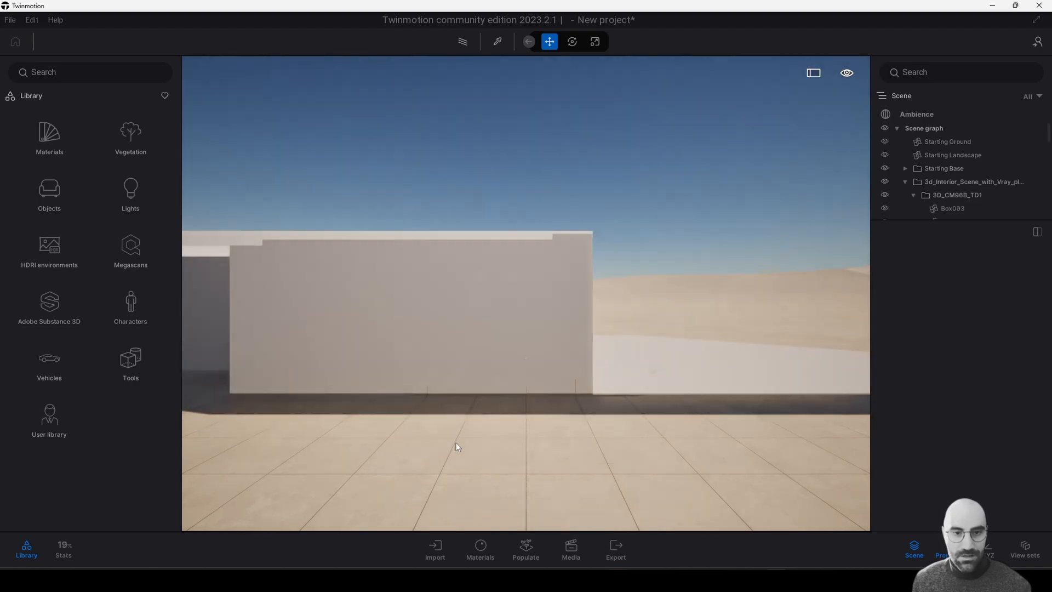
Try raising the default stone sphere beside the sofas in Twinmotion, and undo the move.
middle_drag(456, 442, 437, 344)
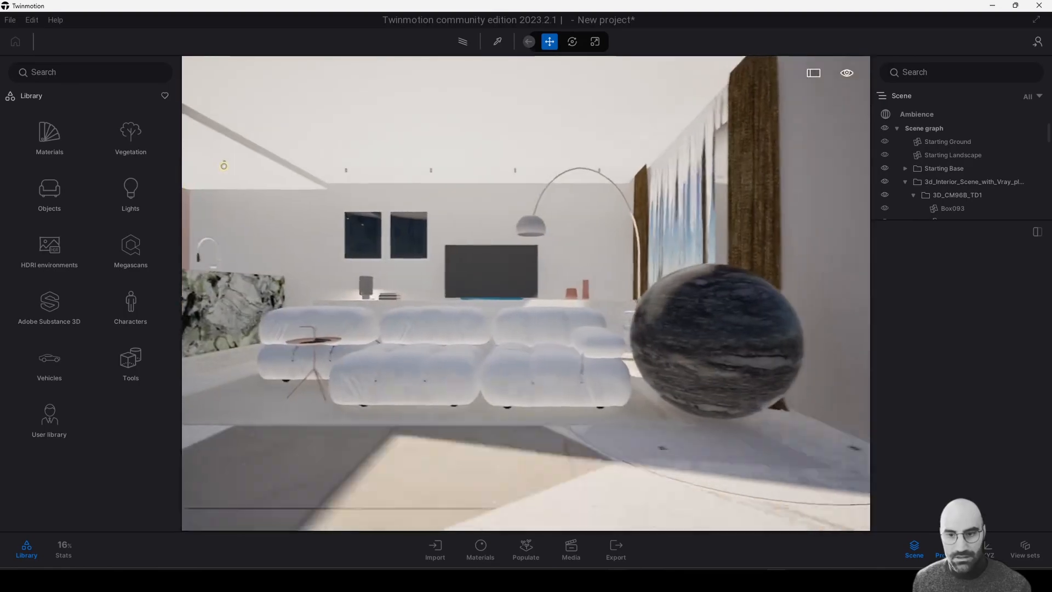
click(678, 342)
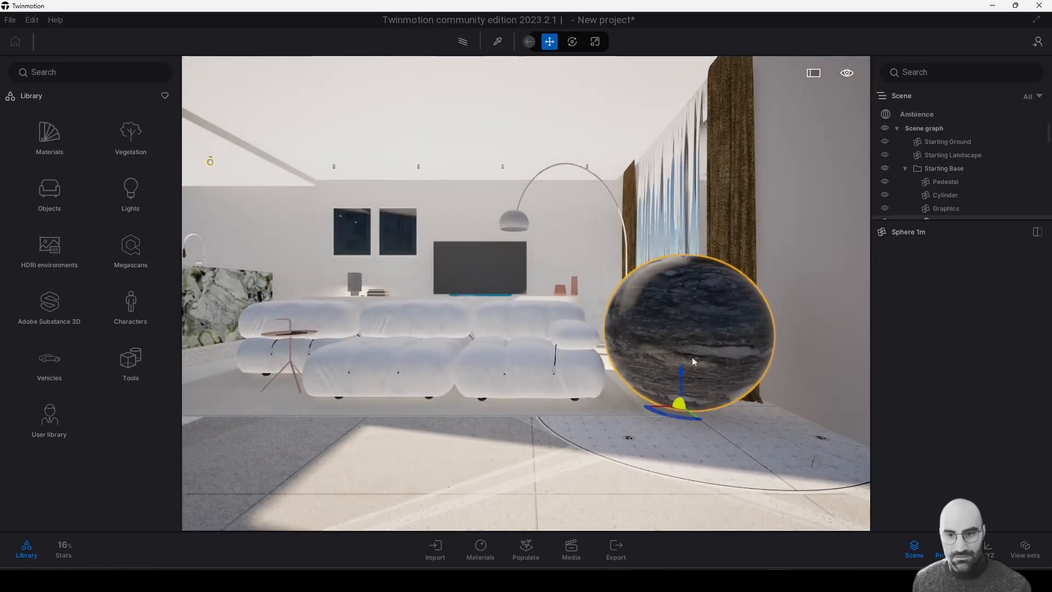
drag(682, 384, 701, 358)
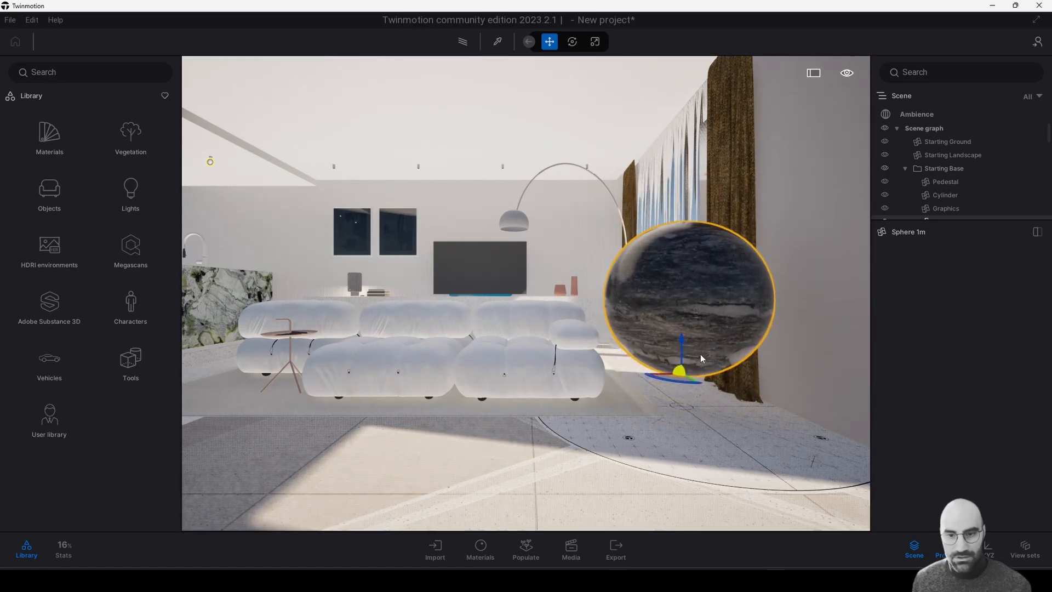
key(ctrl+z)
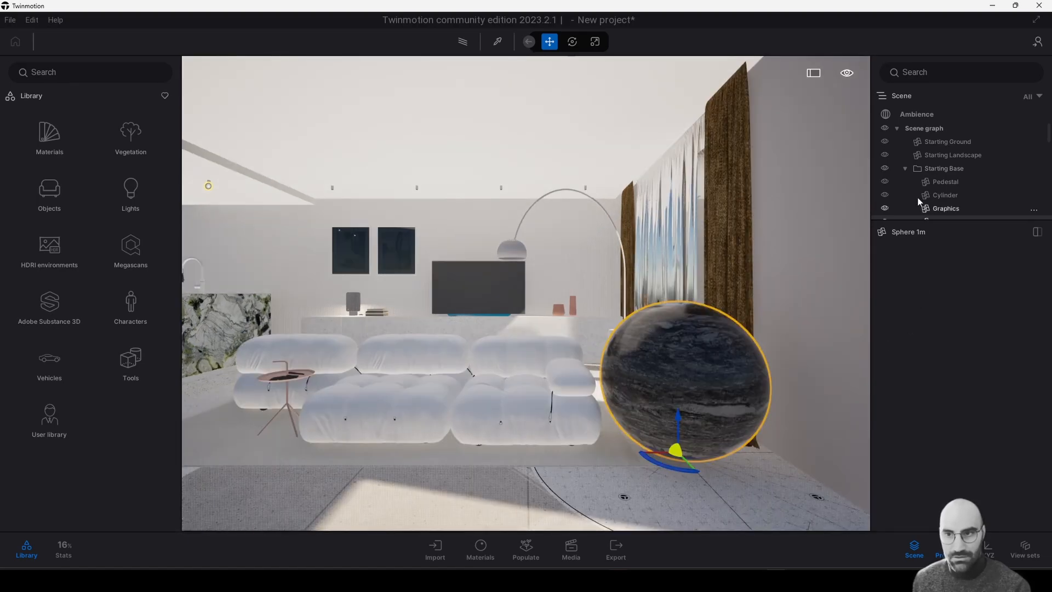
Delete the default Starting Ground, Starting Landscape and Starting Base from the scene graph.
click(947, 142)
key(Delete)
click(948, 144)
key(Delete)
click(952, 141)
key(Delete)
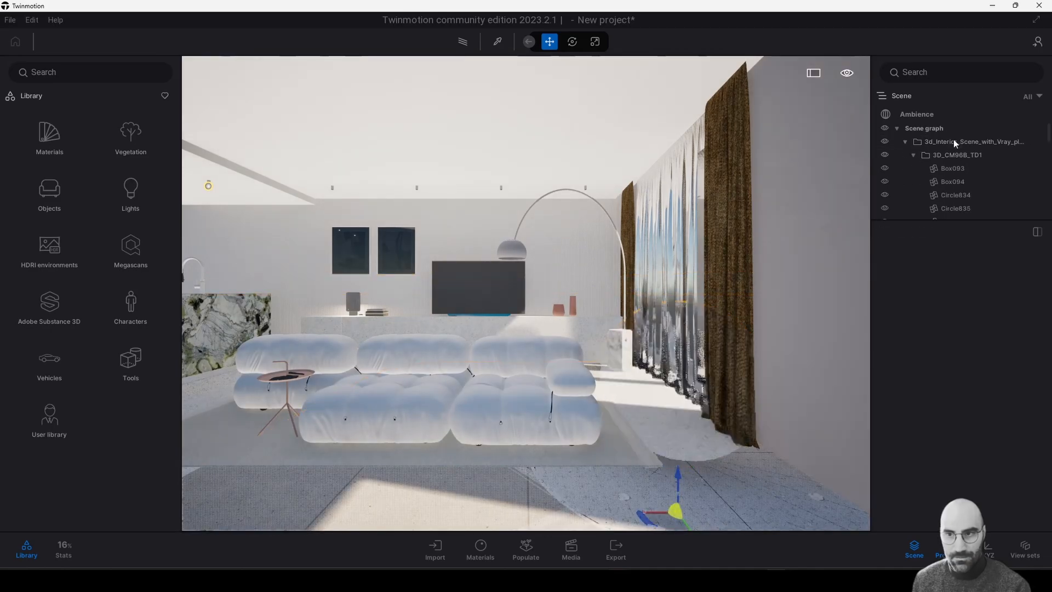
middle_drag(702, 384, 515, 376)
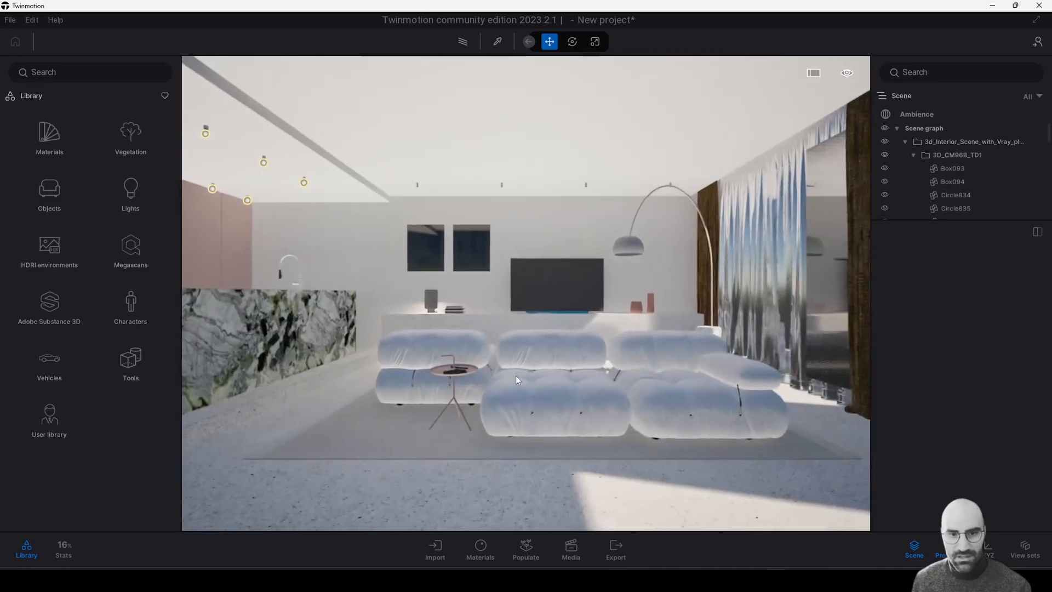
scroll(545, 342, up, 4)
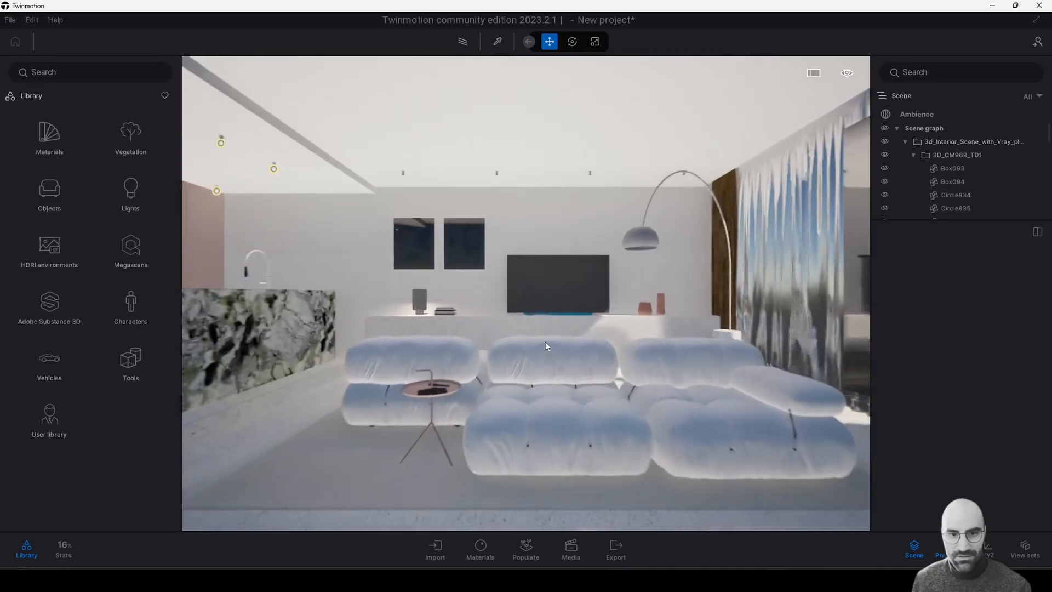
middle_drag(545, 342, 556, 340)
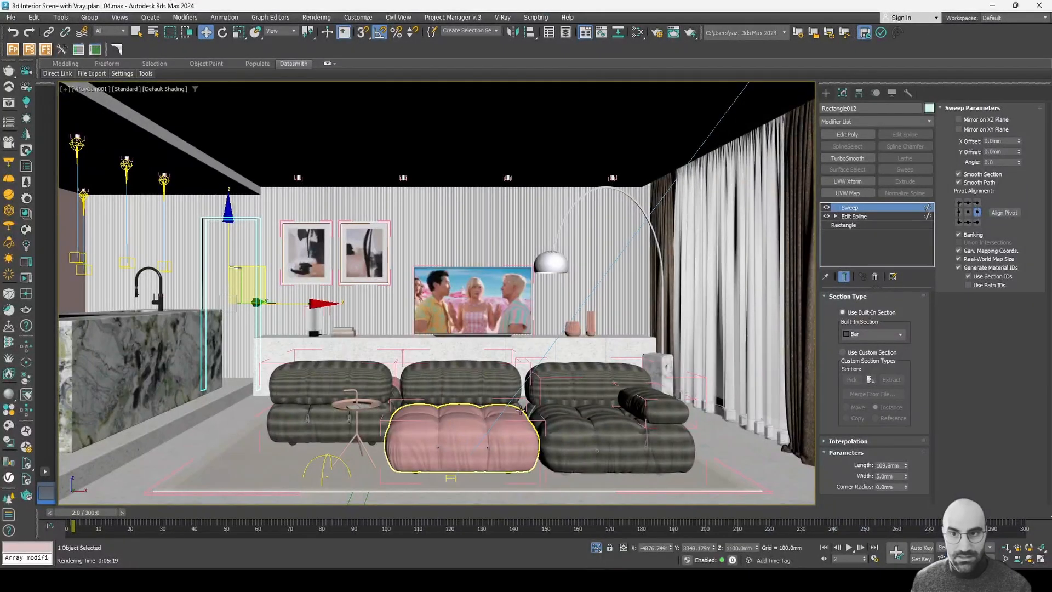
In 3ds Max, create a Teapot primitive on the floor between the kitchen island and the sofas.
click(826, 93)
click(847, 213)
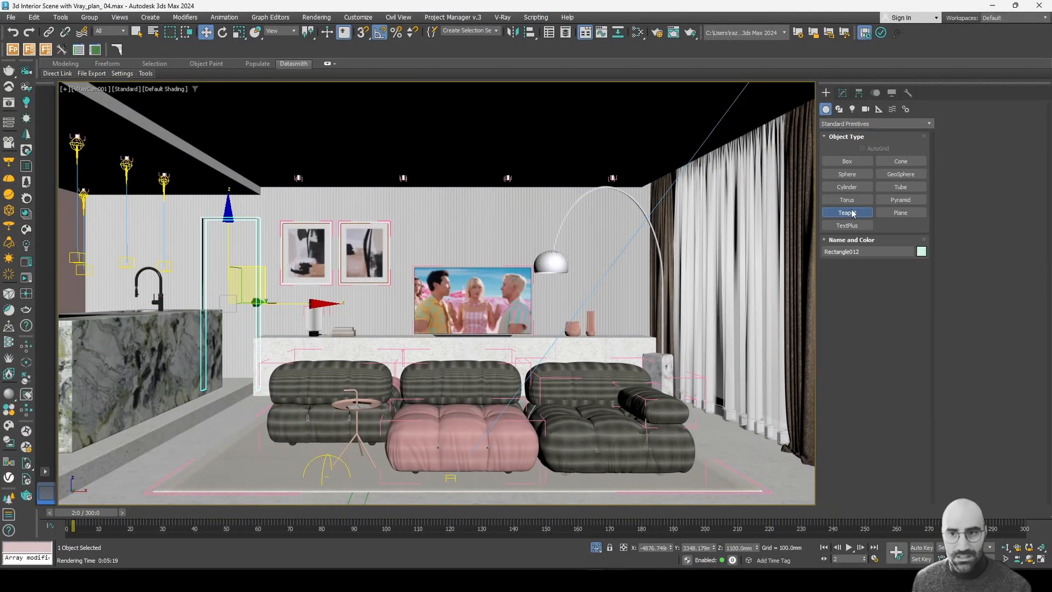
drag(226, 427, 298, 433)
key(w)
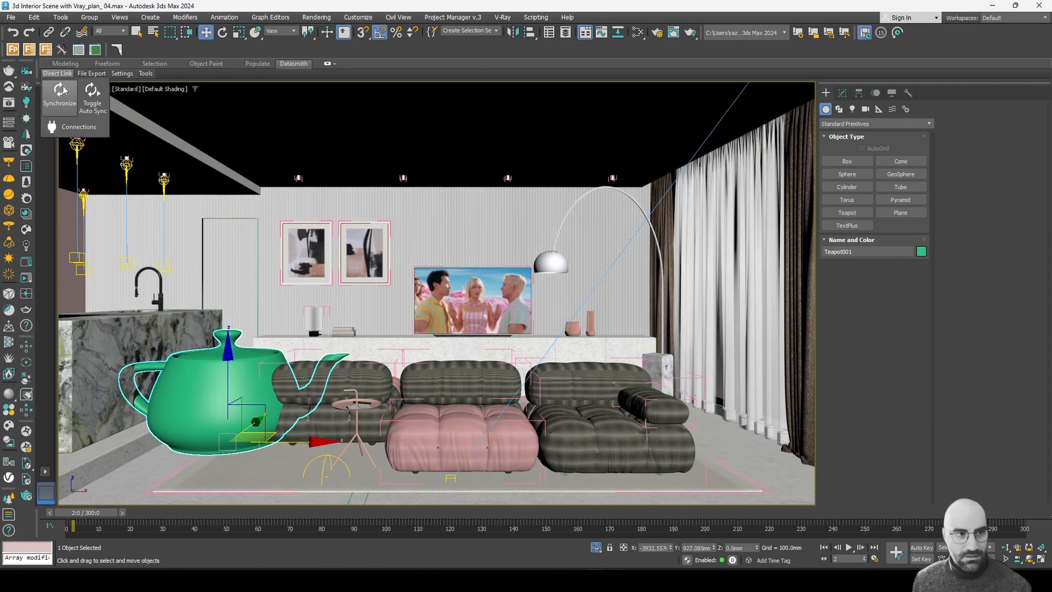
Synchronize the scene through Datasmith Direct Link, switch to Twinmotion and select the new teapot there.
click(60, 90)
key(alt+Tab)
click(295, 371)
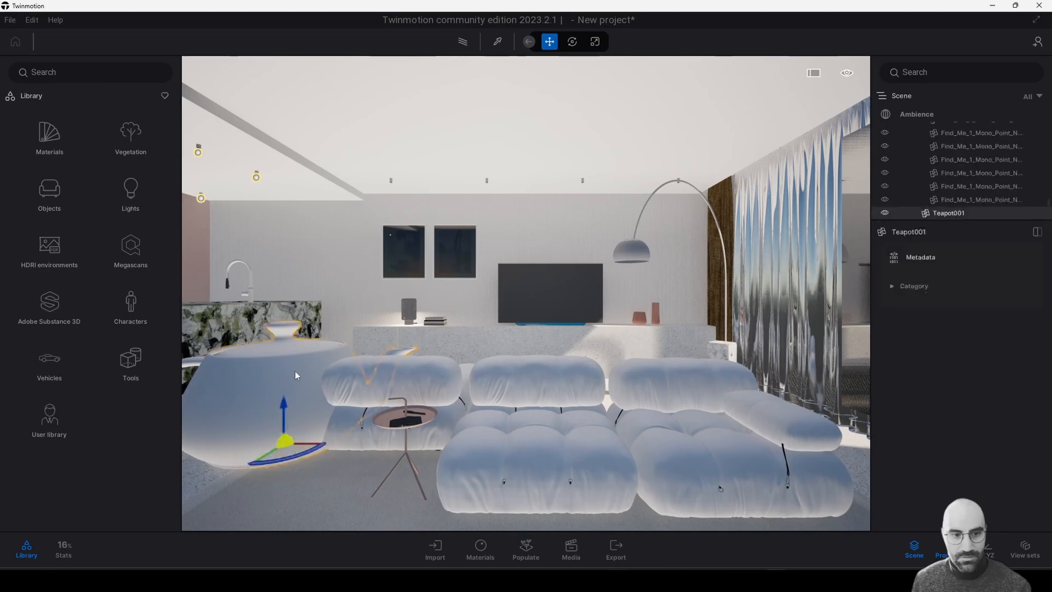
Shift the teapot sideways on the floor, trying a deletion and undoing it between moves.
mouse_move(291, 441)
mouse_down()
mouse_move(496, 444)
mouse_move(261, 445)
mouse_move(277, 442)
mouse_up()
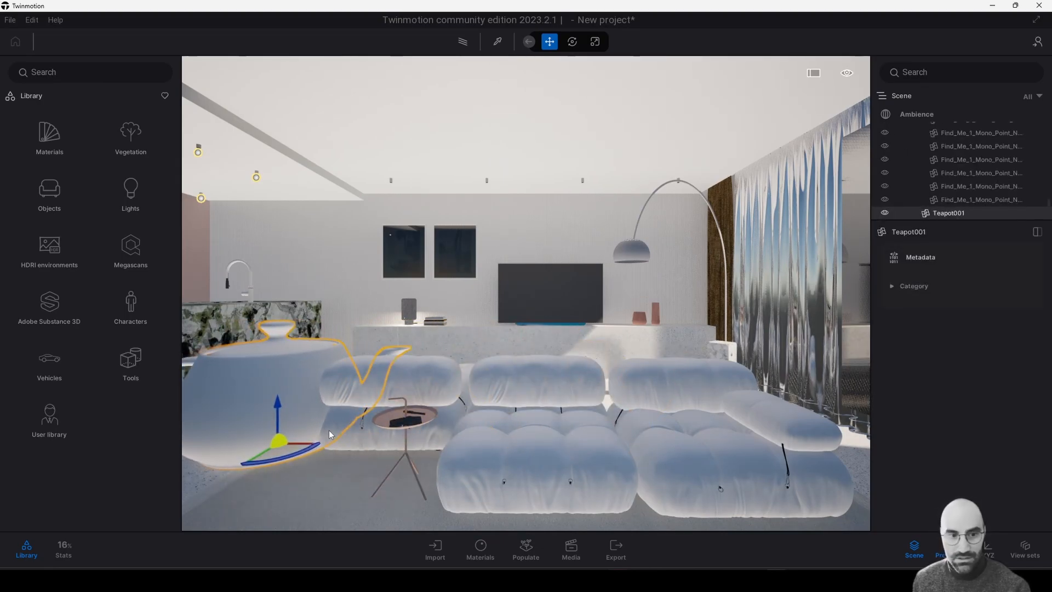
key(Delete)
key(ctrl+z)
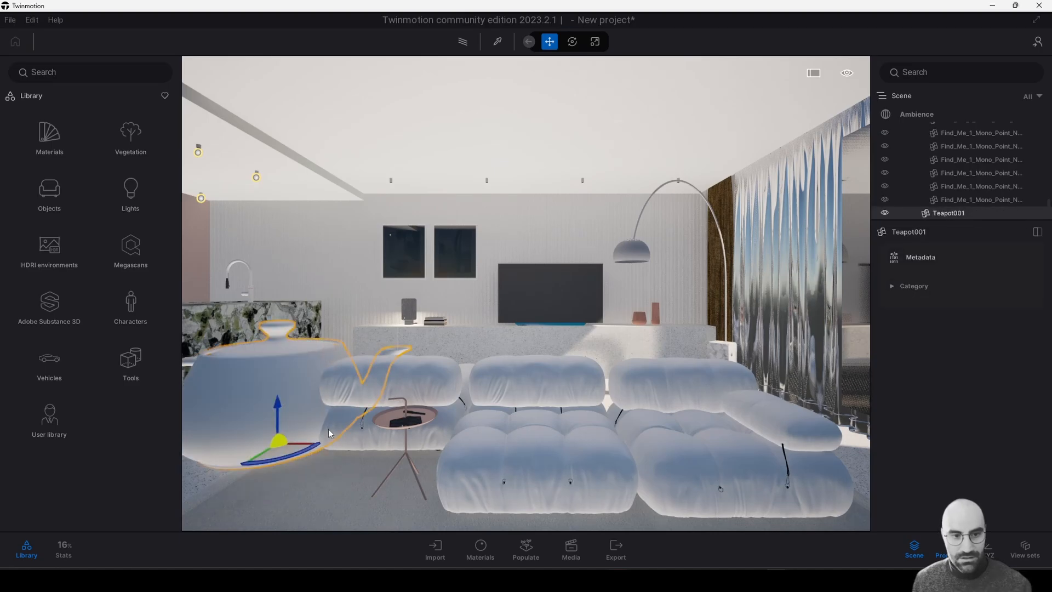
drag(301, 448, 322, 447)
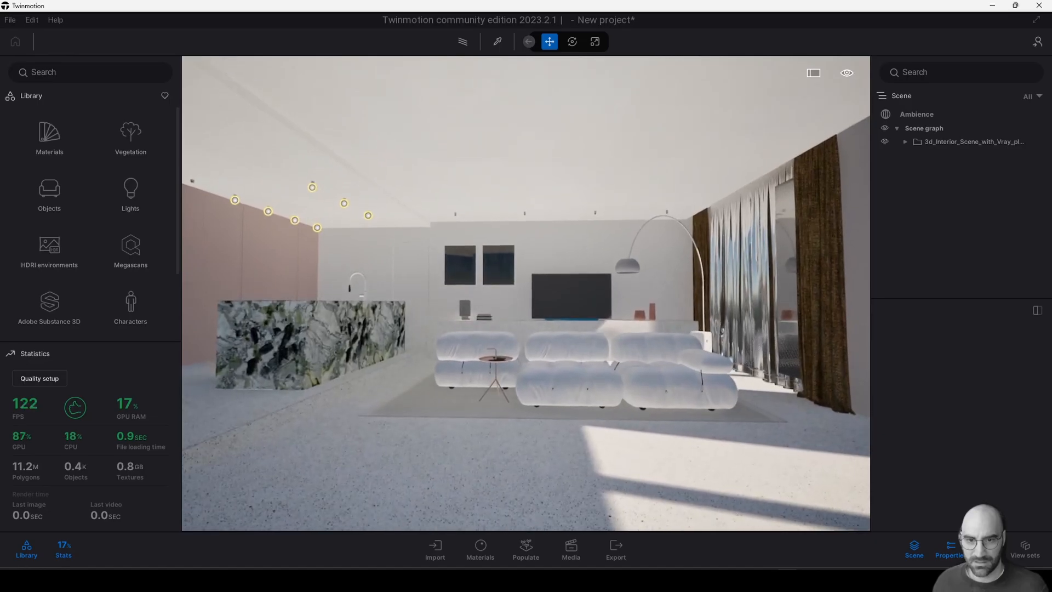
Examine the sofas, lamp, curtains and back wall of the living room up close in Twinmotion.
scroll(531, 344, up, 4)
mouse_move(531, 344)
middle_down()
mouse_move(503, 335)
mouse_move(530, 341)
mouse_move(528, 324)
mouse_move(529, 338)
middle_up()
right_drag(530, 337, 674, 333)
scroll(644, 307, down, 4)
scroll(645, 297, up, 6)
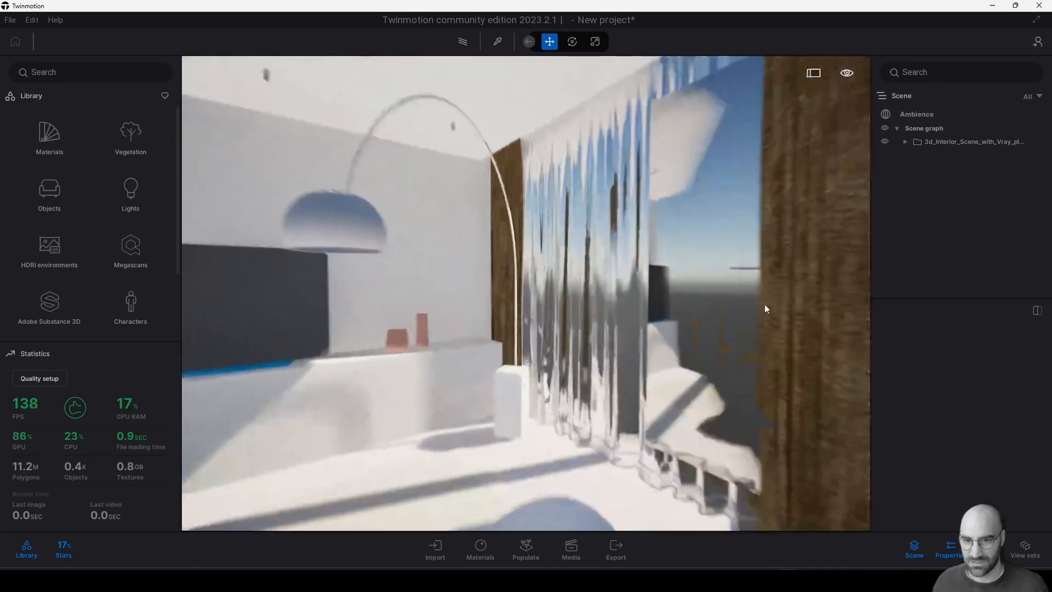
middle_drag(765, 305, 630, 307)
scroll(623, 312, down, 8)
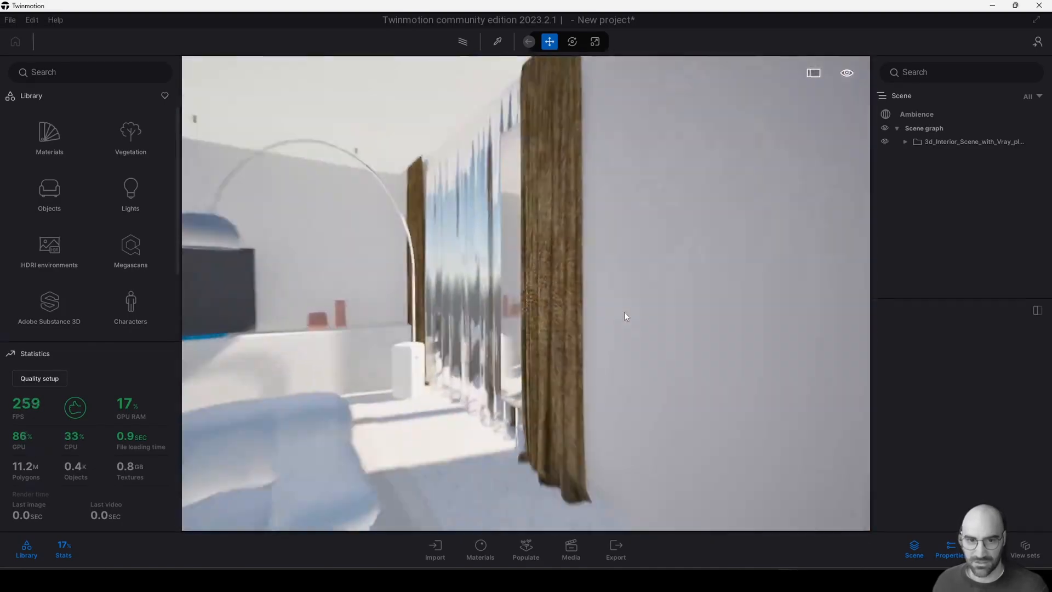
middle_drag(570, 327, 454, 340)
middle_drag(548, 295, 493, 312)
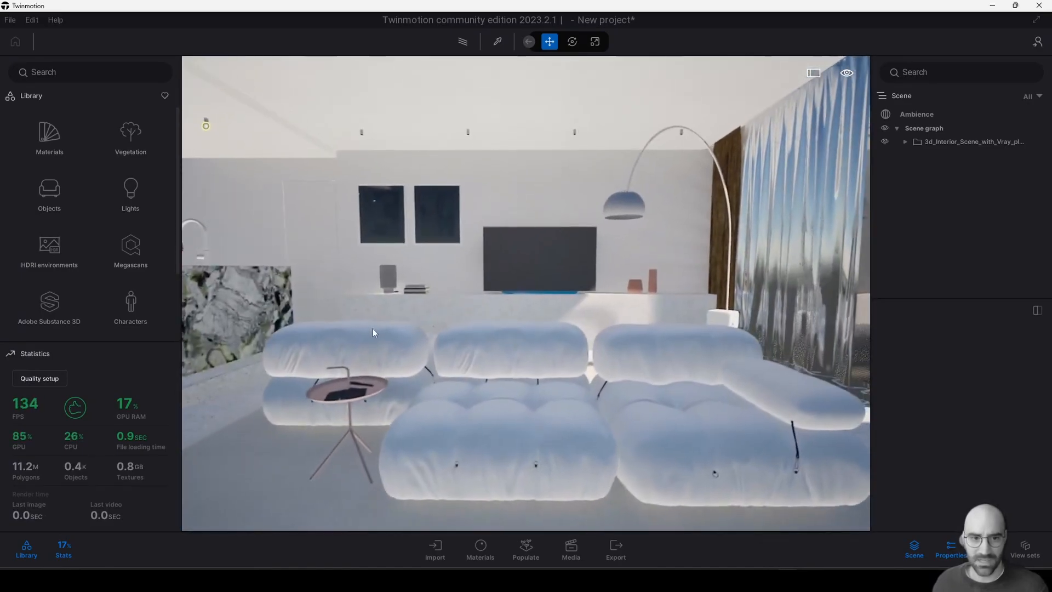
middle_drag(430, 306, 417, 313)
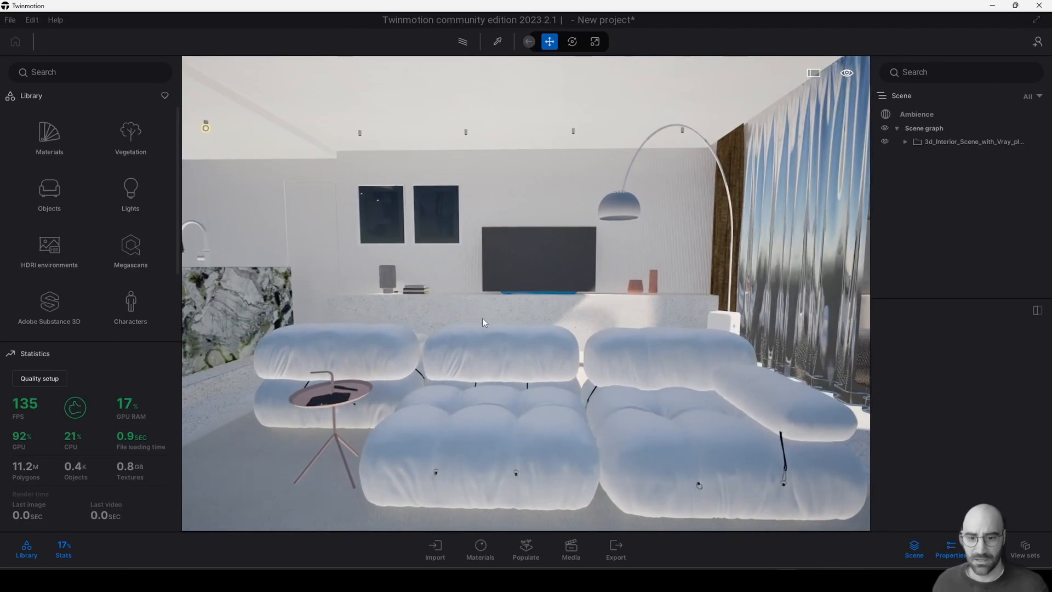
Switch to 3ds Max, open the Slate Material Editor and create a new view named sofa.
click(614, 580)
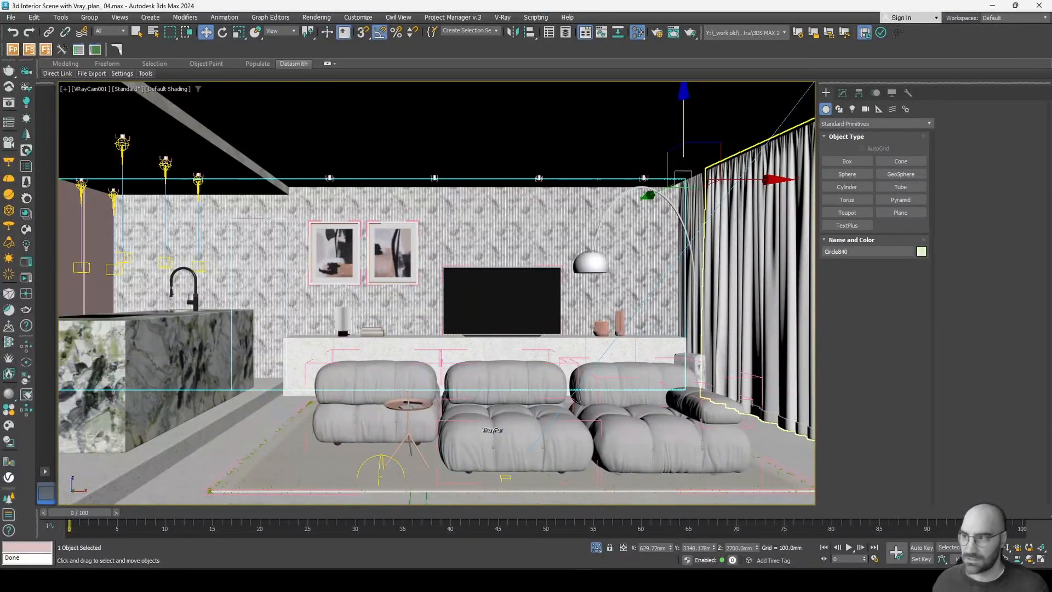
key(m)
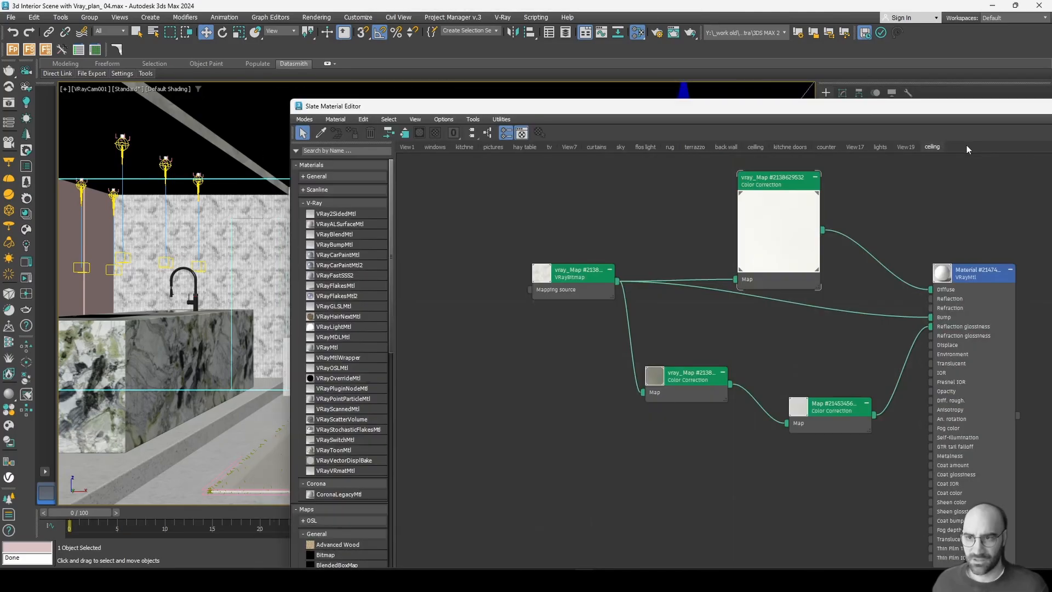
right_click(966, 145)
click(978, 149)
text(so)
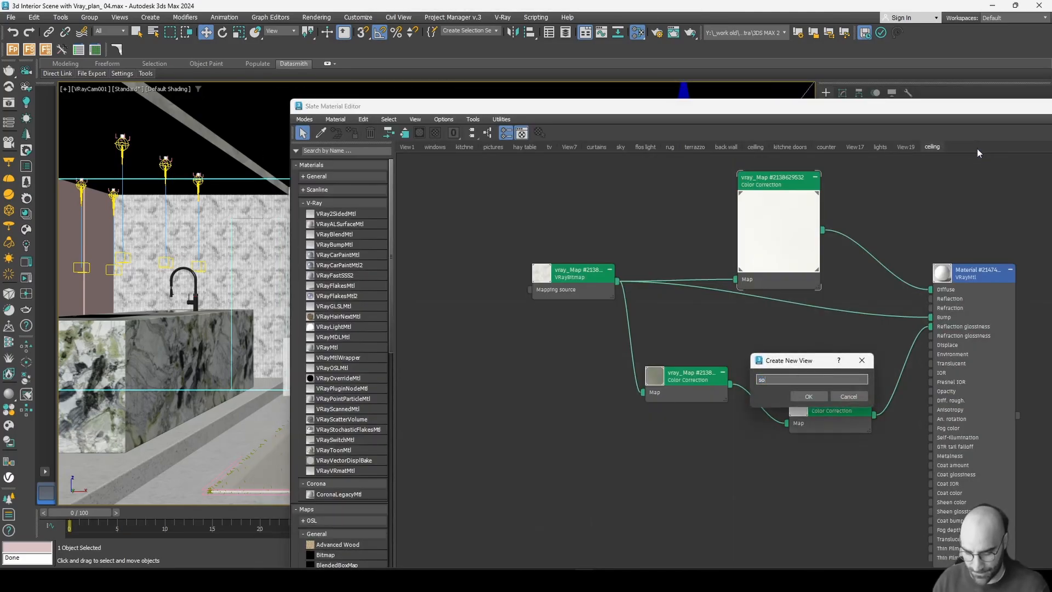
text(fa)
key(Return)
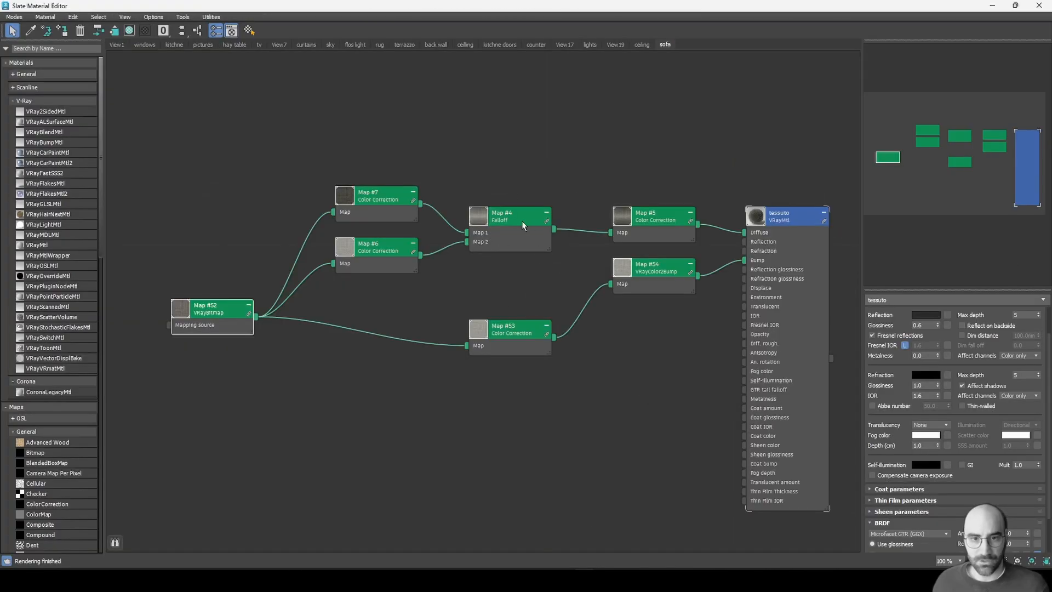
Spread out the map nodes of the tessuto material in the sofa view and close the material editor.
scroll(528, 215, up, 2)
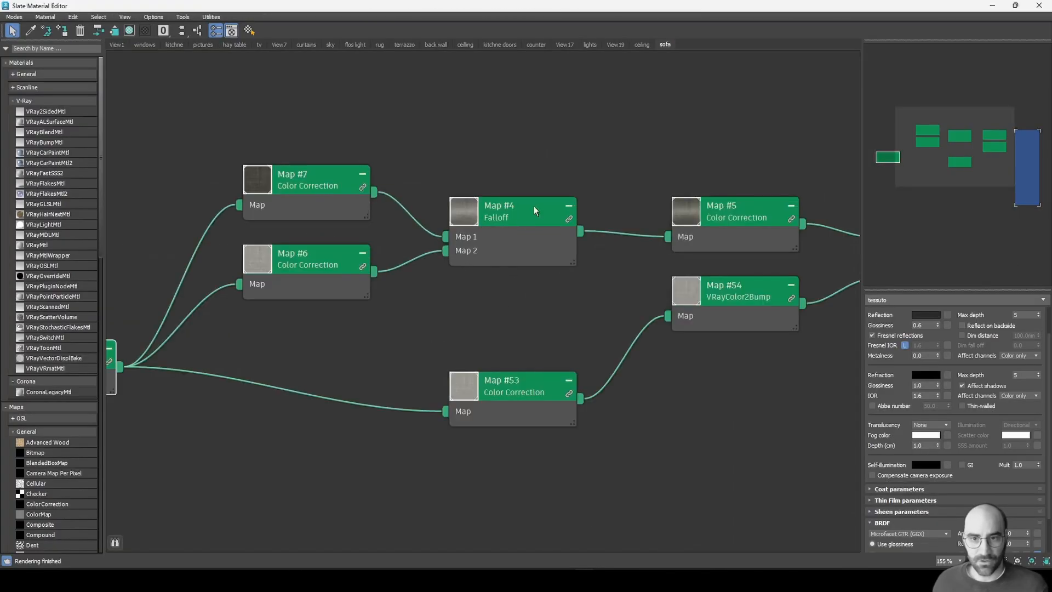
drag(716, 228, 690, 215)
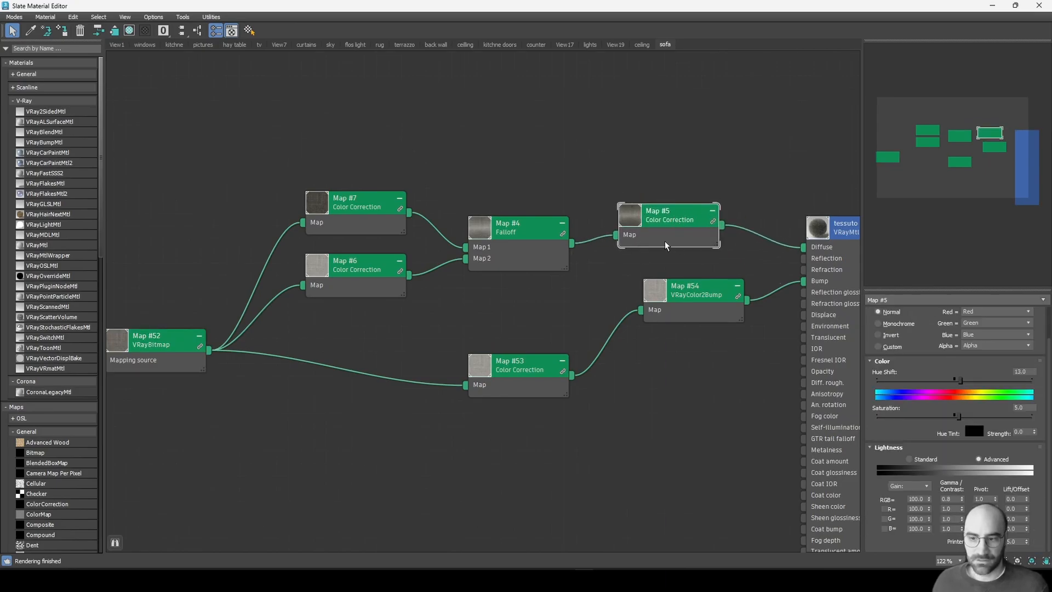
drag(175, 346, 205, 329)
drag(681, 299, 683, 349)
drag(477, 329, 675, 378)
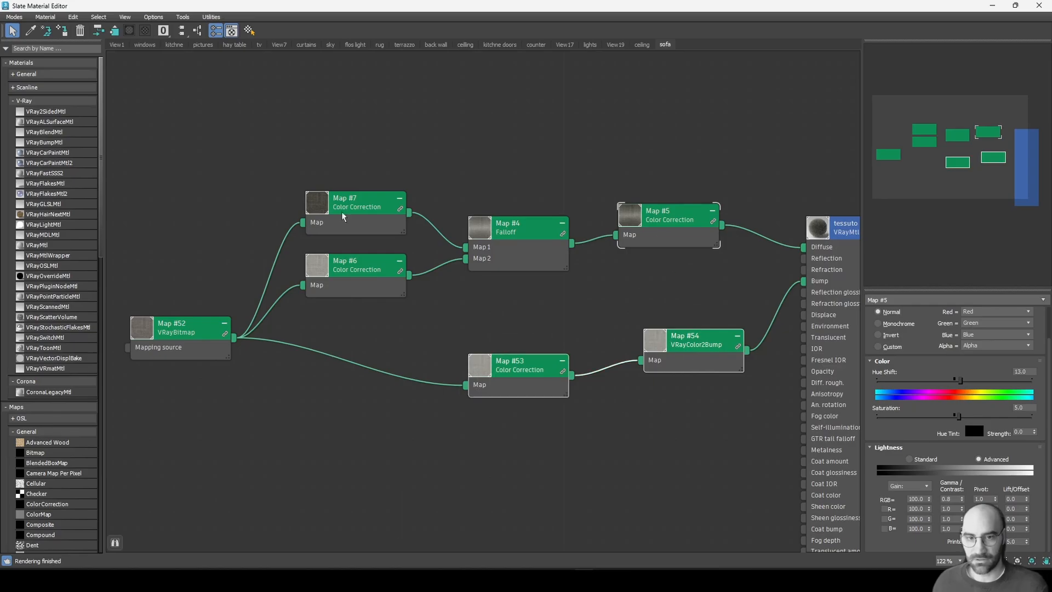
click(1039, 5)
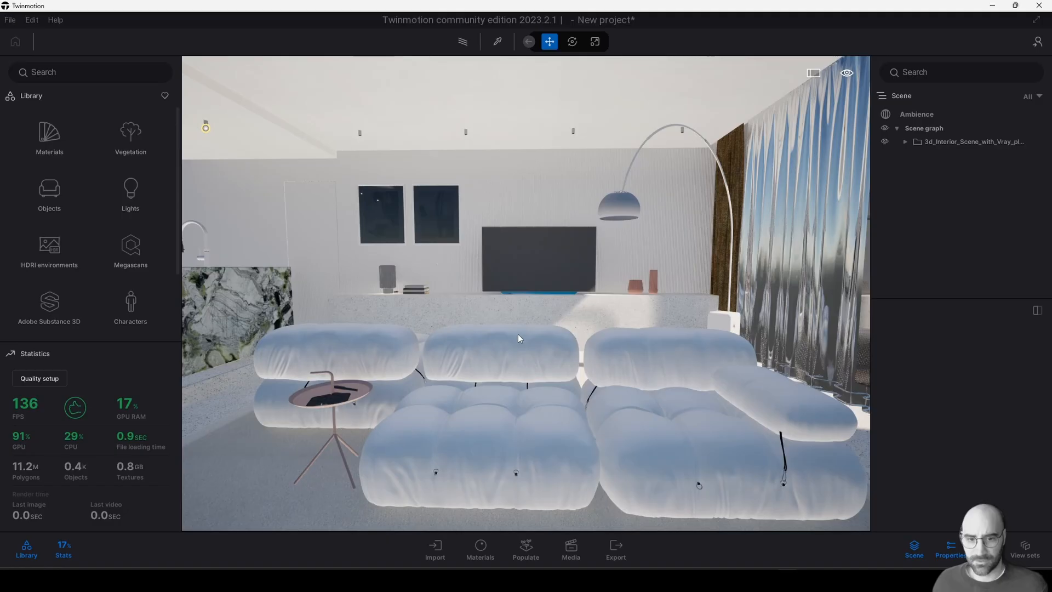
Preview the living room with the Path Tracer in Twinmotion and turn it off again.
middle_drag(518, 334, 505, 357)
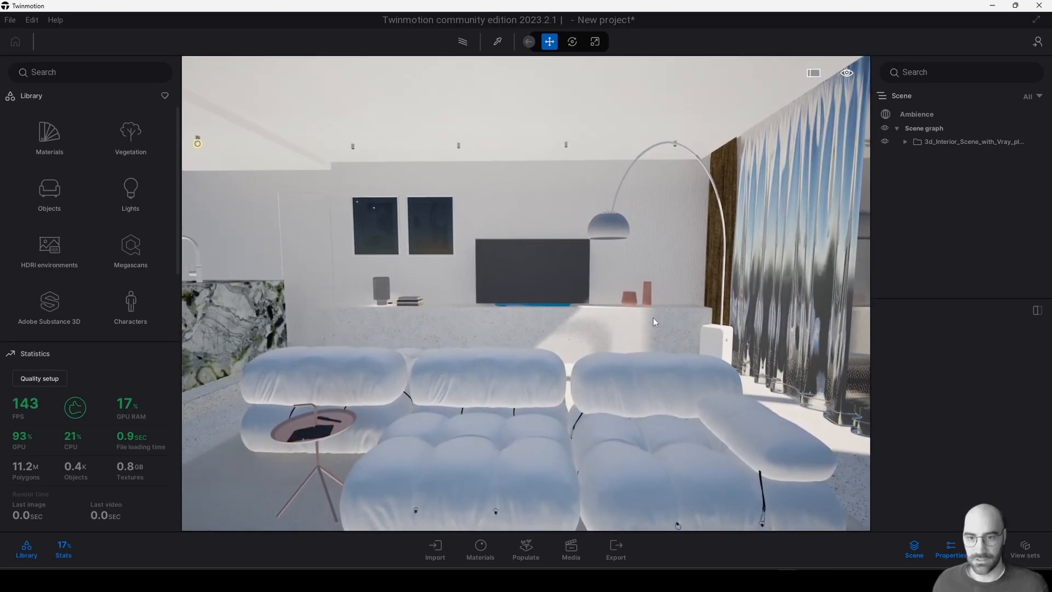
middle_drag(609, 329, 582, 313)
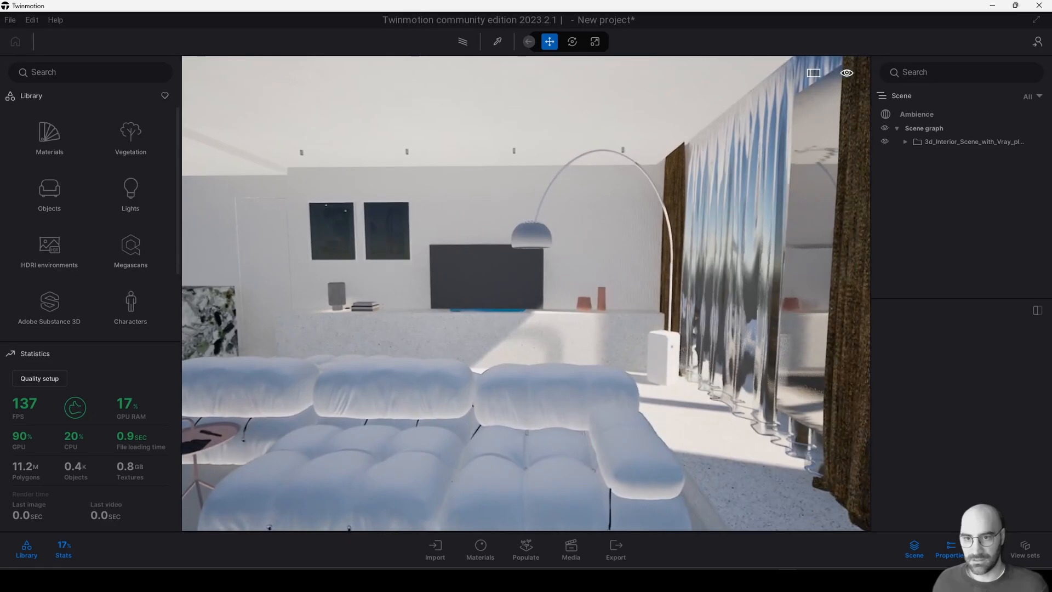
scroll(557, 321, down, 3)
middle_drag(519, 293, 523, 297)
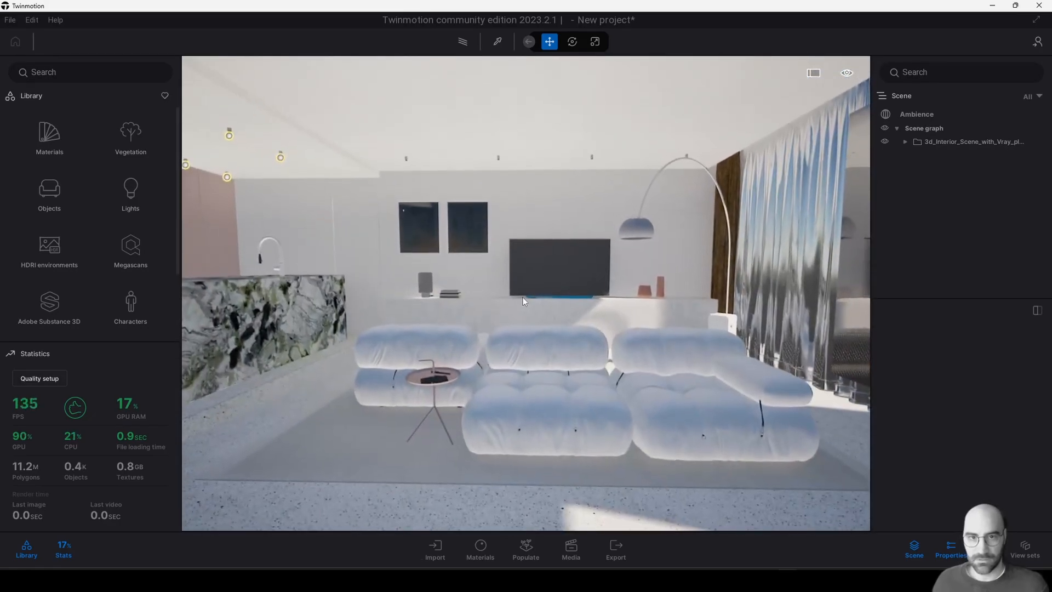
click(464, 43)
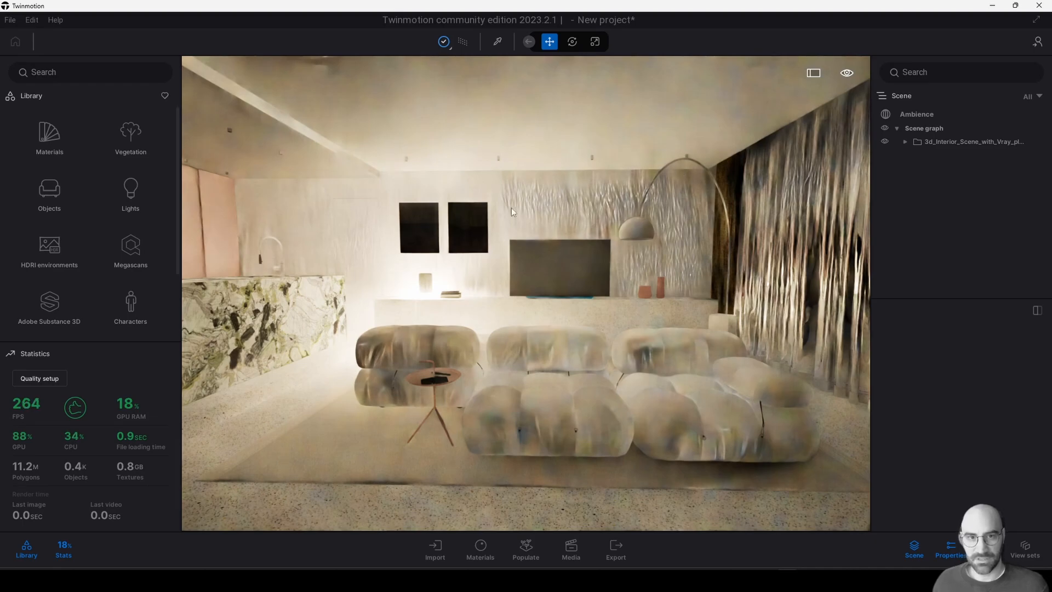
click(461, 43)
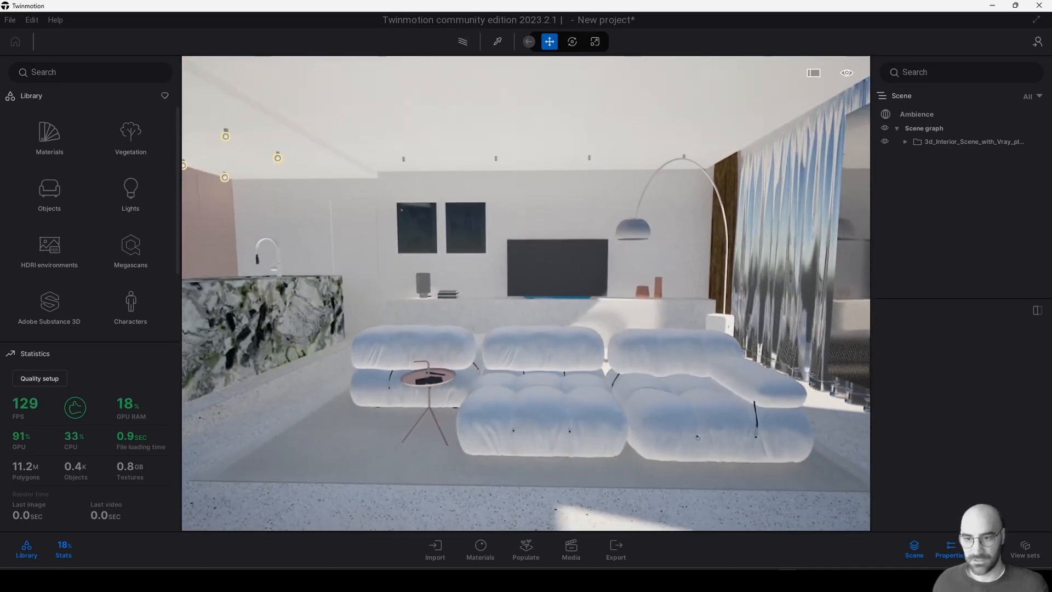
Expand the imported interior scene in the scene graph, collapse its 3D_CM96B_TD1 and window folders, and collapse the whole graph.
shift+middle_drag(583, 268, 644, 268)
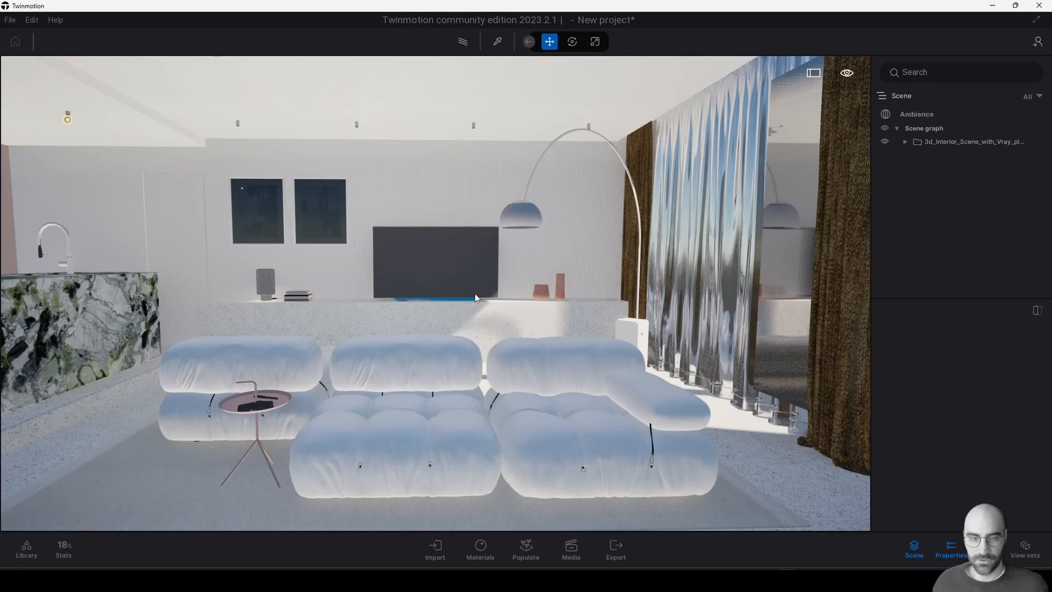
middle_drag(475, 294, 497, 309)
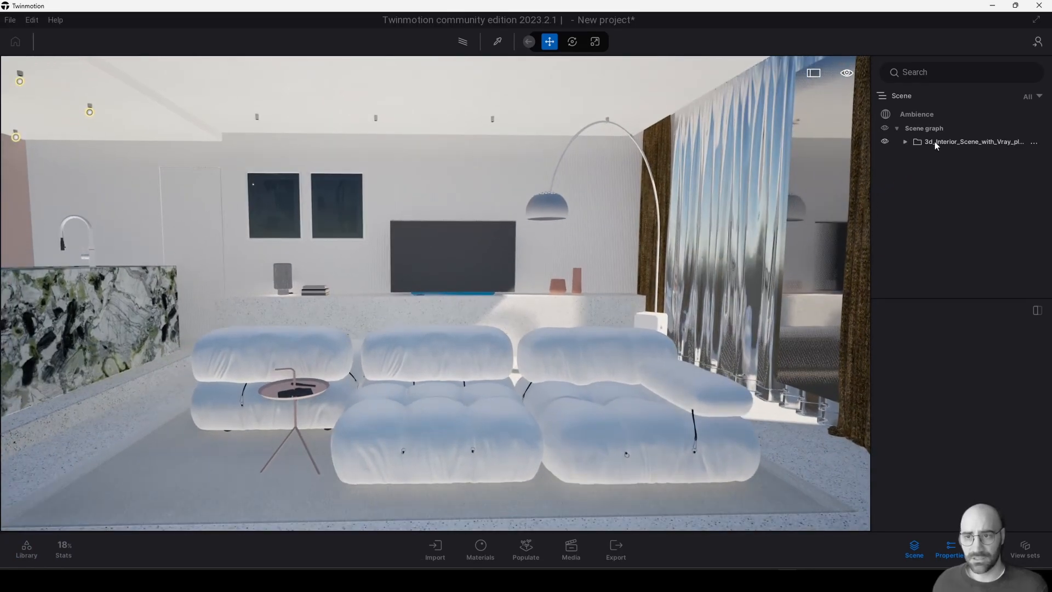
click(935, 141)
click(906, 142)
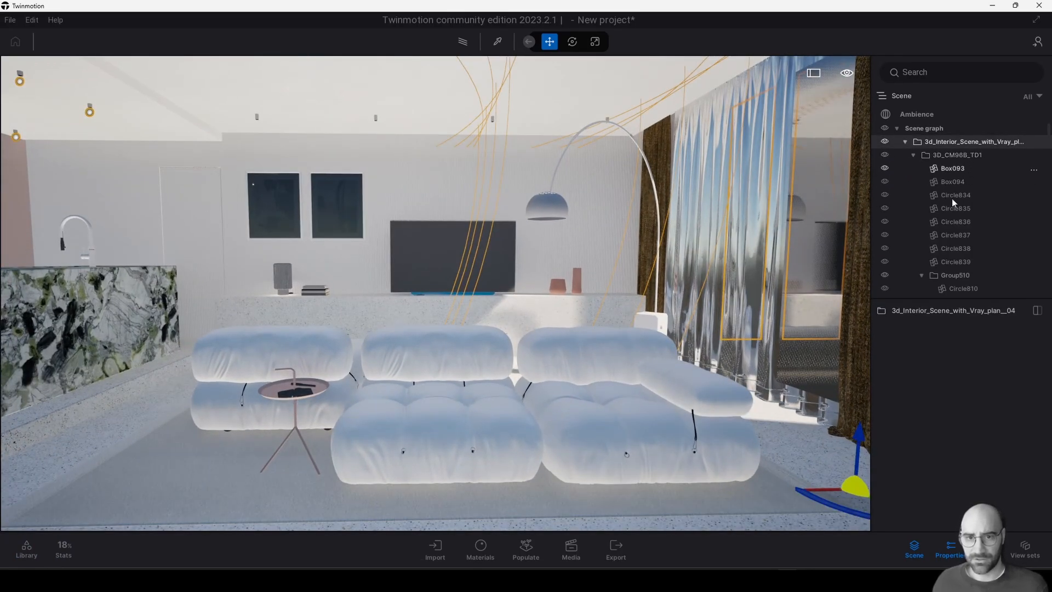
click(914, 155)
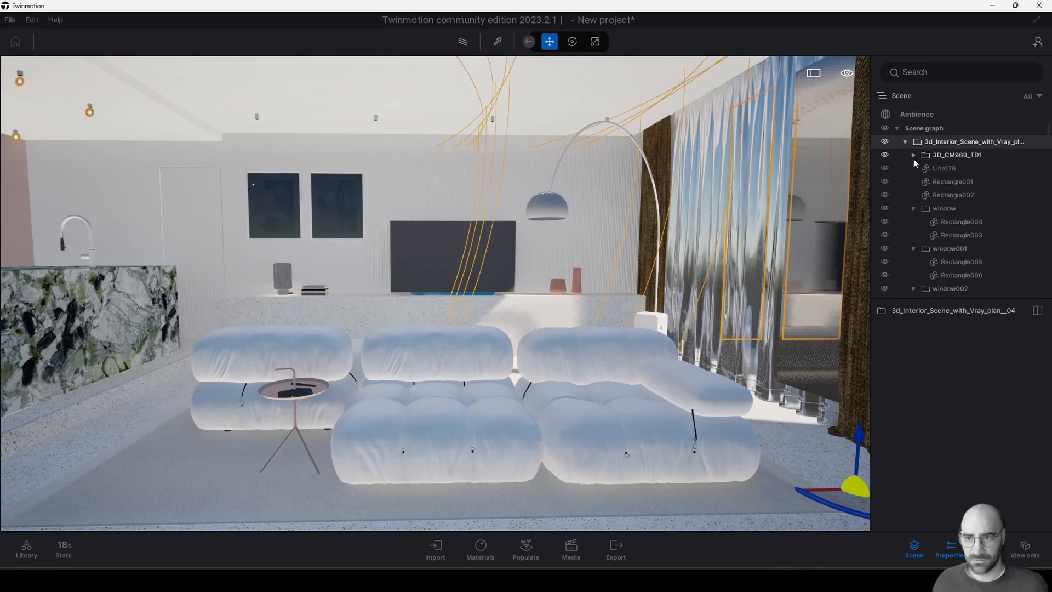
click(914, 208)
click(913, 222)
click(914, 235)
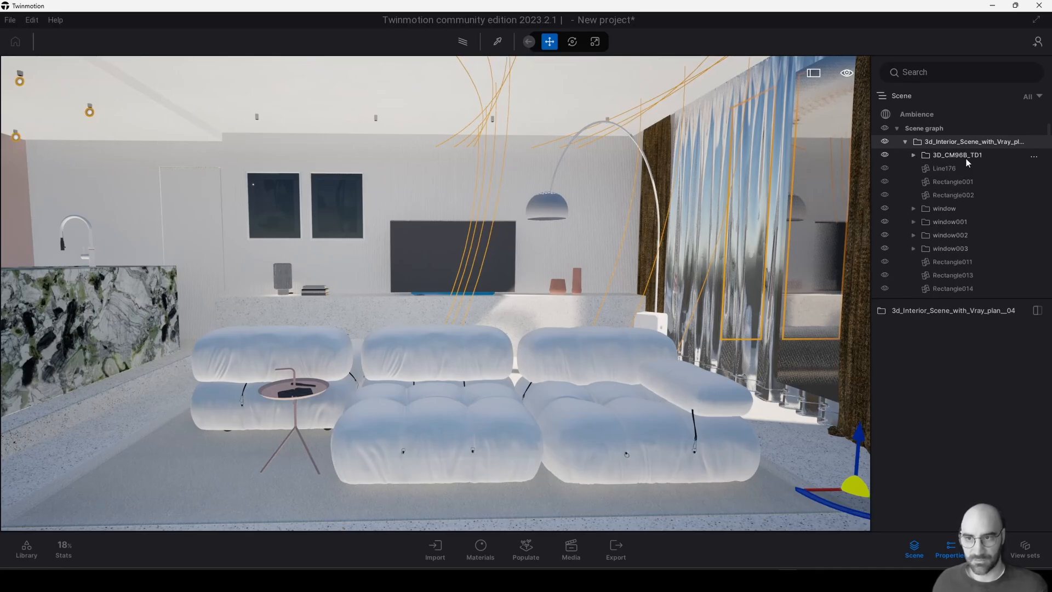
click(898, 130)
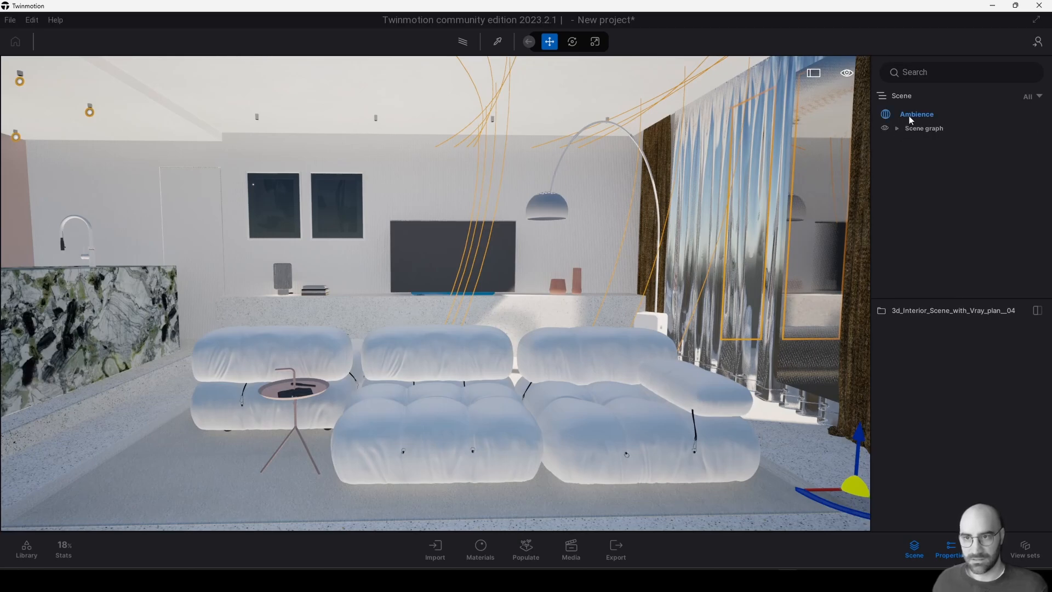
Toggle auto-exposure in the Ambience environment settings and enable Lumen in its render settings.
click(910, 117)
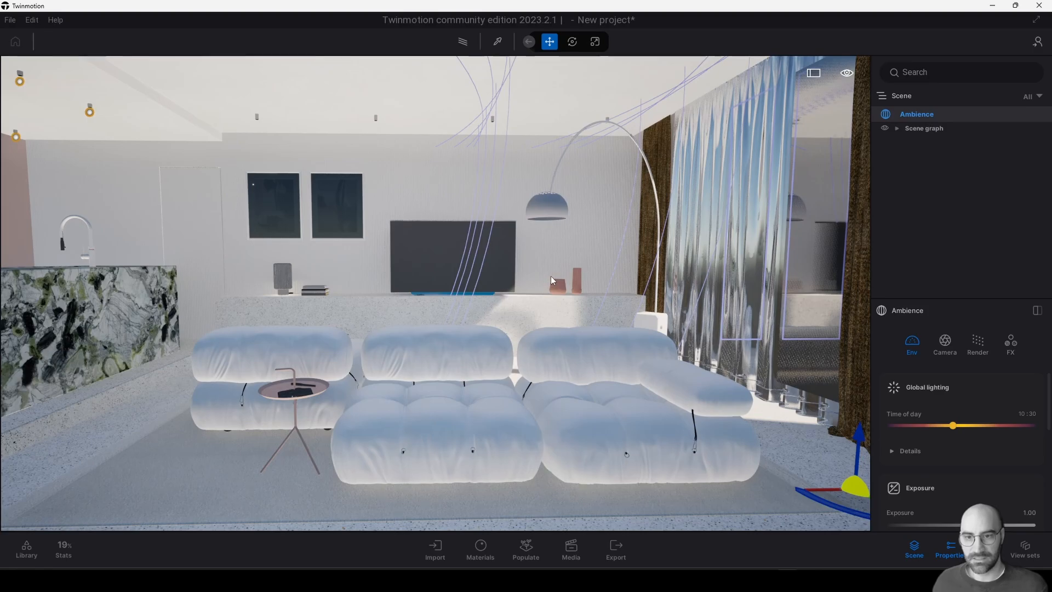
key(a)
key(d)
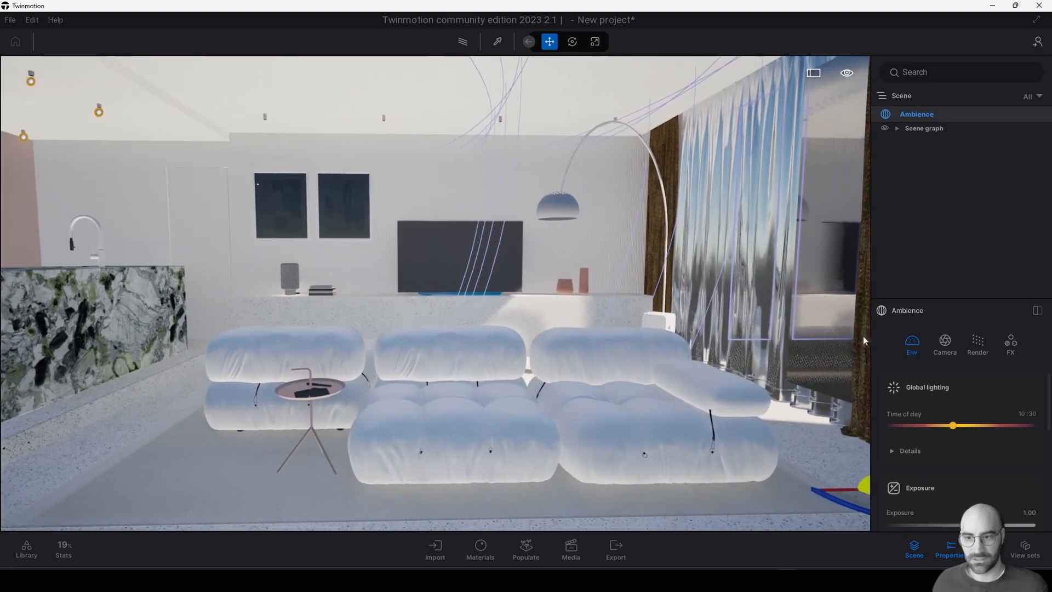
scroll(948, 344, down, 1)
scroll(959, 366, down, 3)
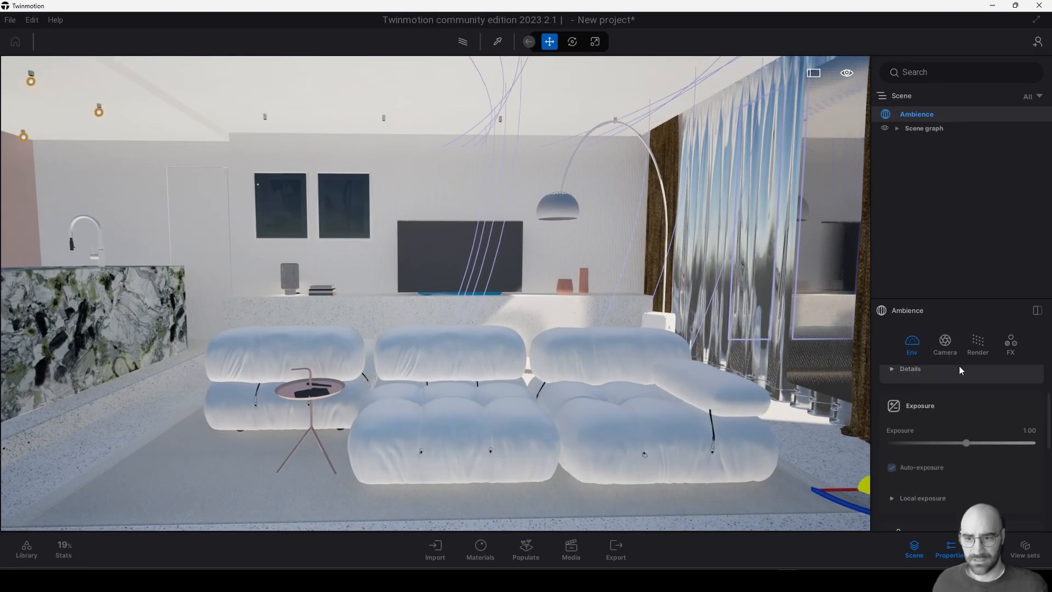
click(892, 467)
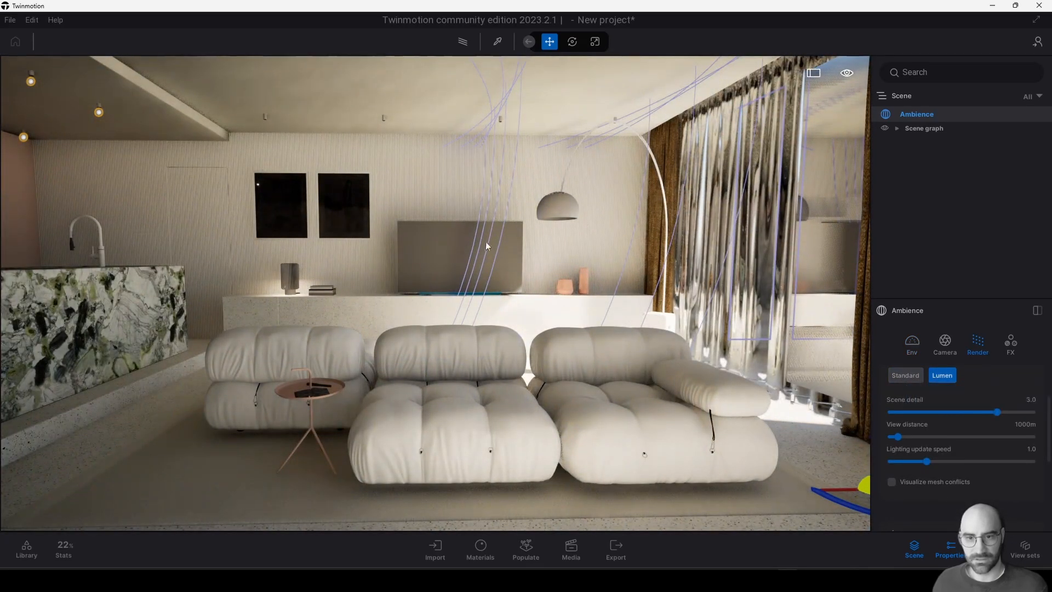
Try moving the Hadi_curtain05 curtain, undo the move, and try the Standard lighting mode for comparison.
shift+middle_drag(552, 297, 512, 295)
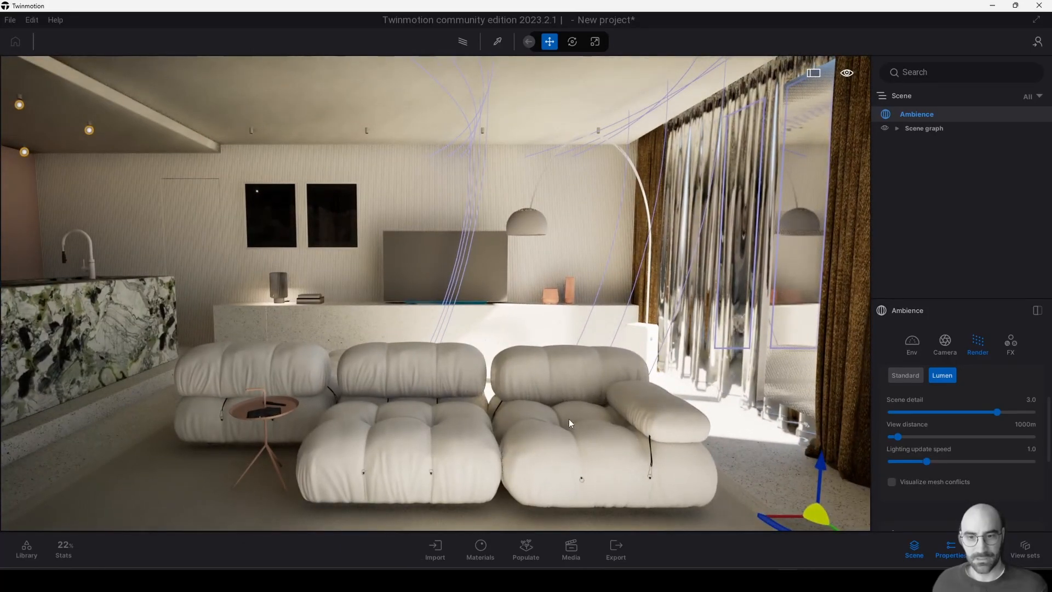
mouse_move(508, 386)
shift+middle_down()
mouse_move(520, 356)
mouse_move(499, 379)
mouse_move(510, 390)
shift+middle_up()
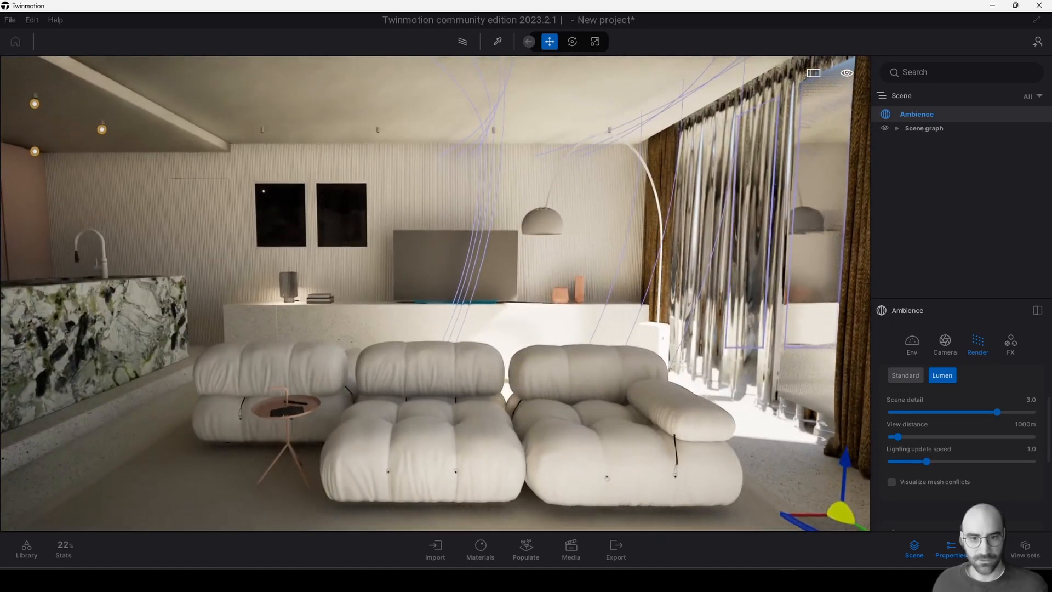
drag(732, 289, 767, 287)
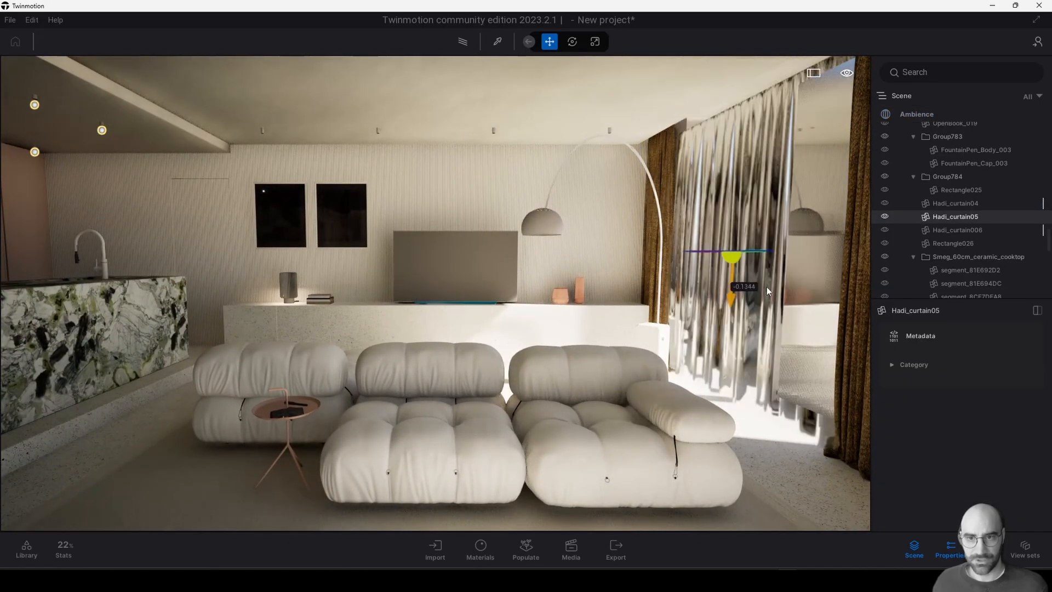
key(ctrl+z)
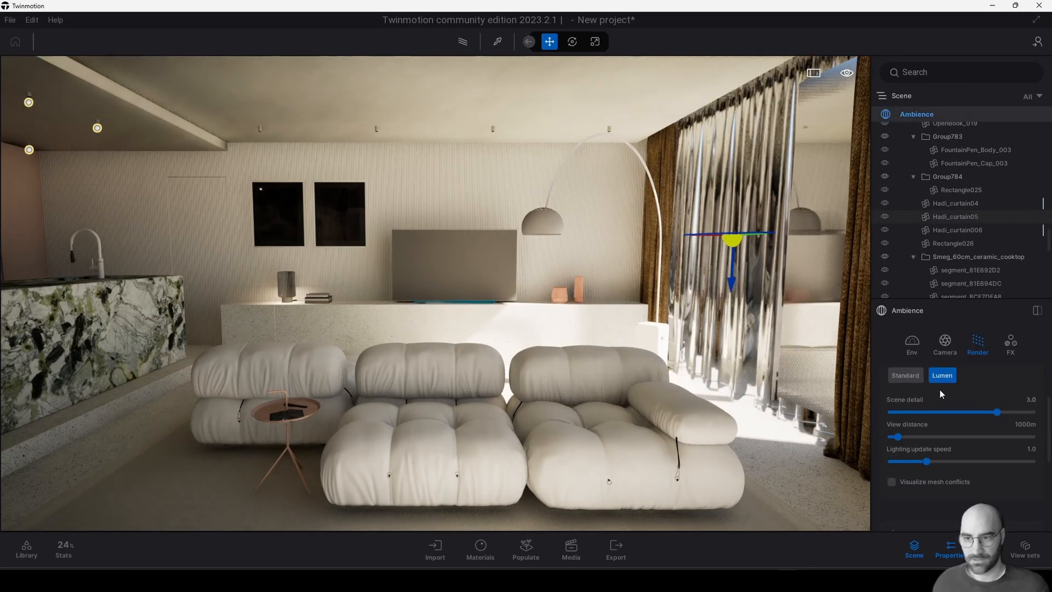
click(911, 378)
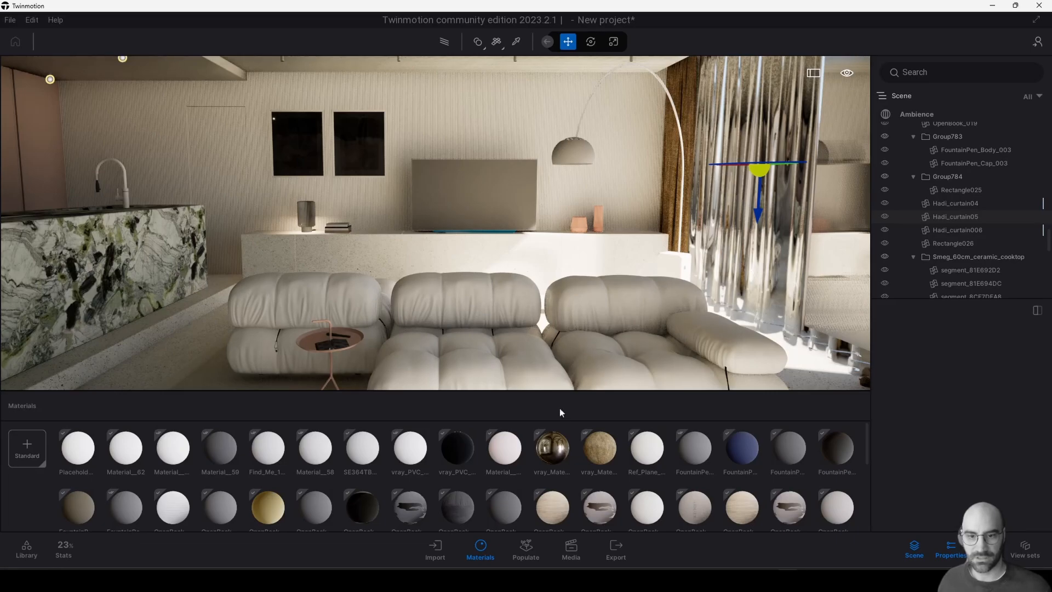
Check the imported 3ds Max and Udatasmith sources and display the scene's materials beneath a wider view of the room.
click(436, 548)
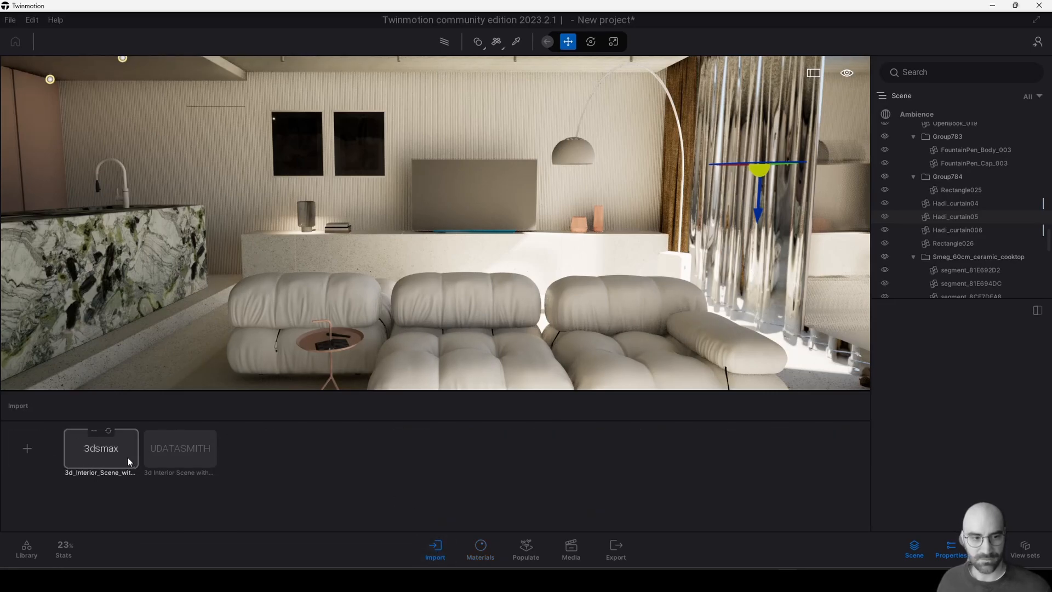
mouse_move(177, 453)
click(480, 548)
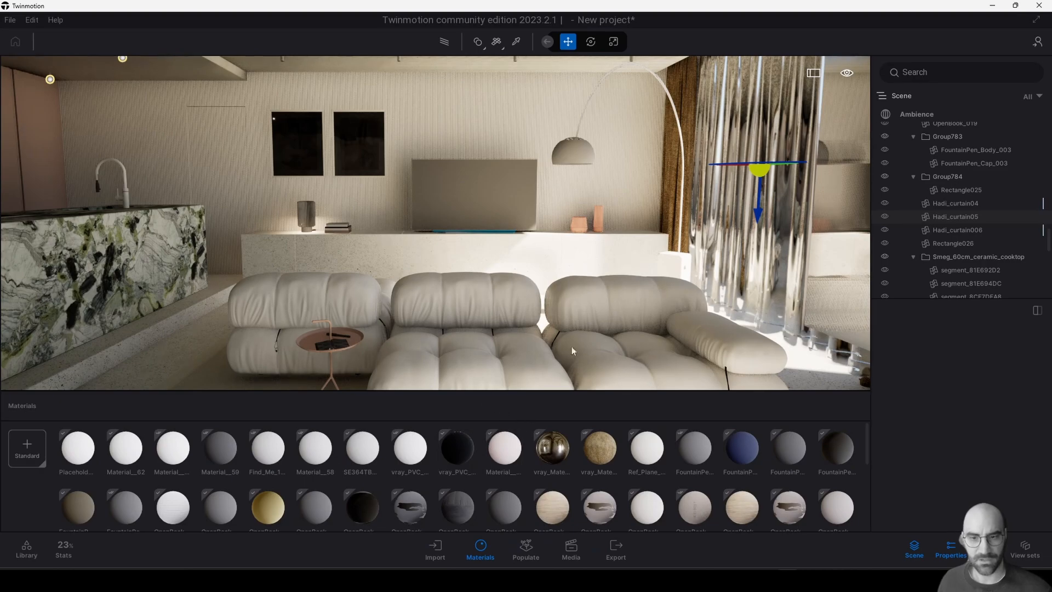
scroll(541, 314, down, 3)
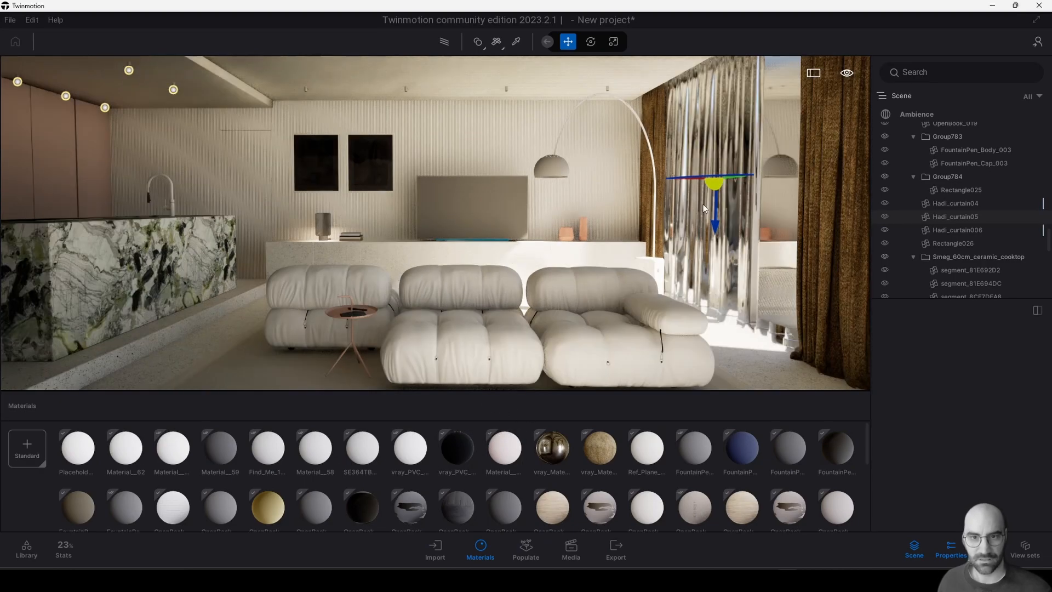
Sample the material of the silver sheer curtain and show its properties in a separate, expanded column.
click(517, 42)
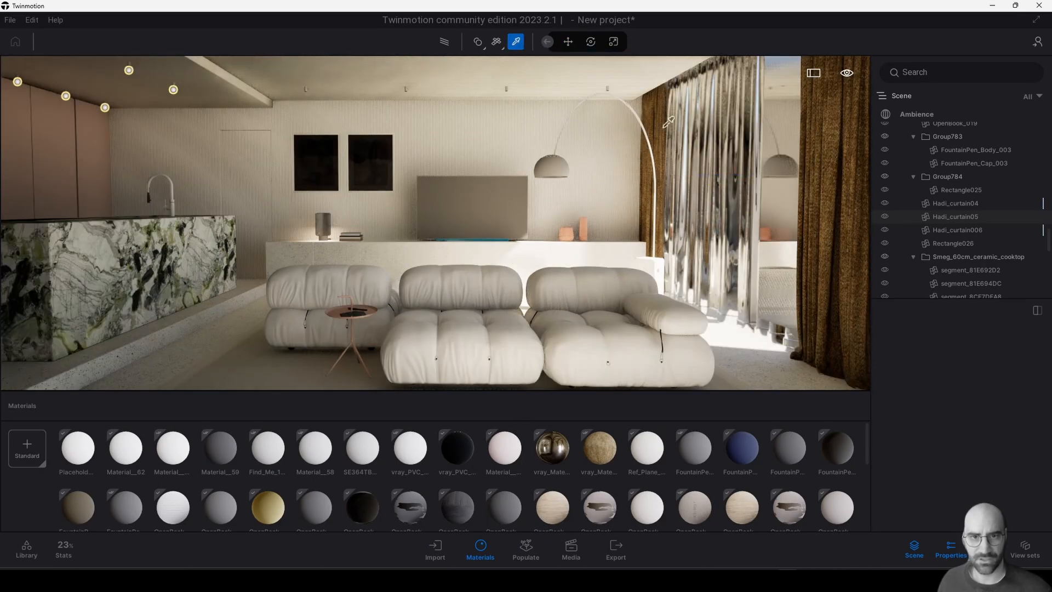
click(724, 185)
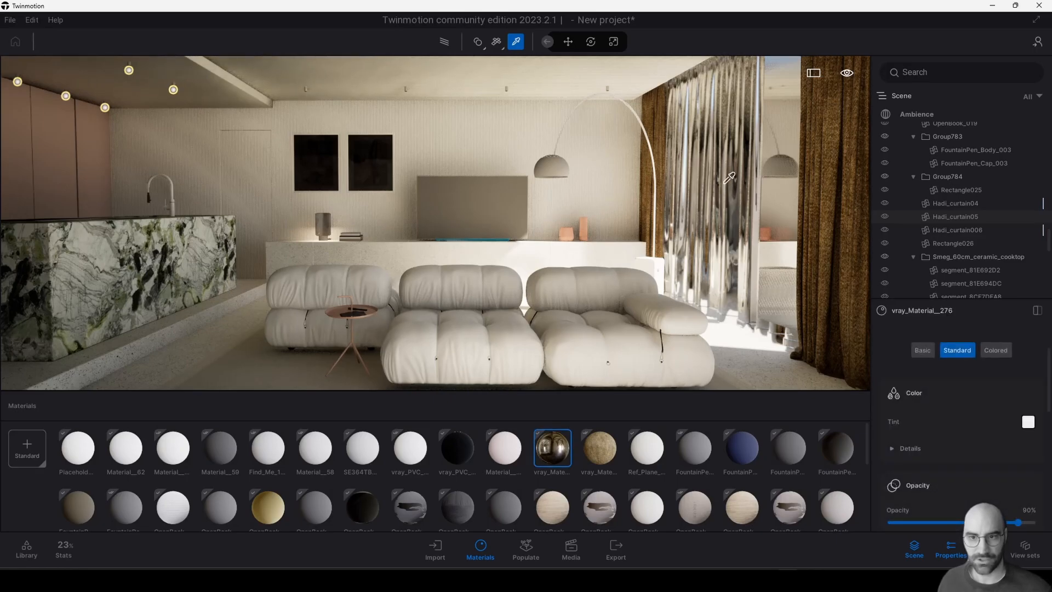
key(Escape)
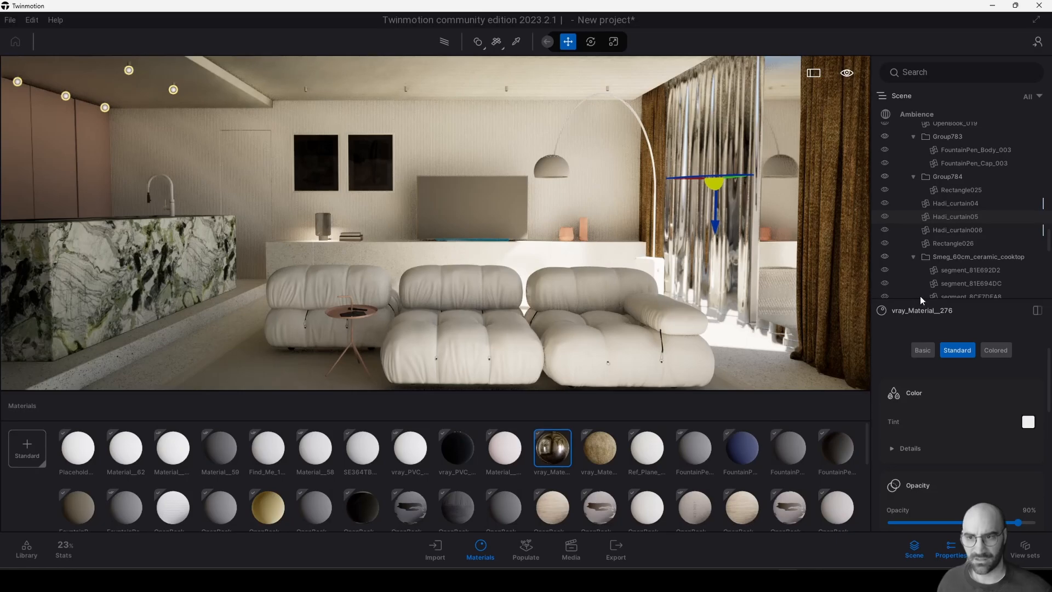
click(1037, 311)
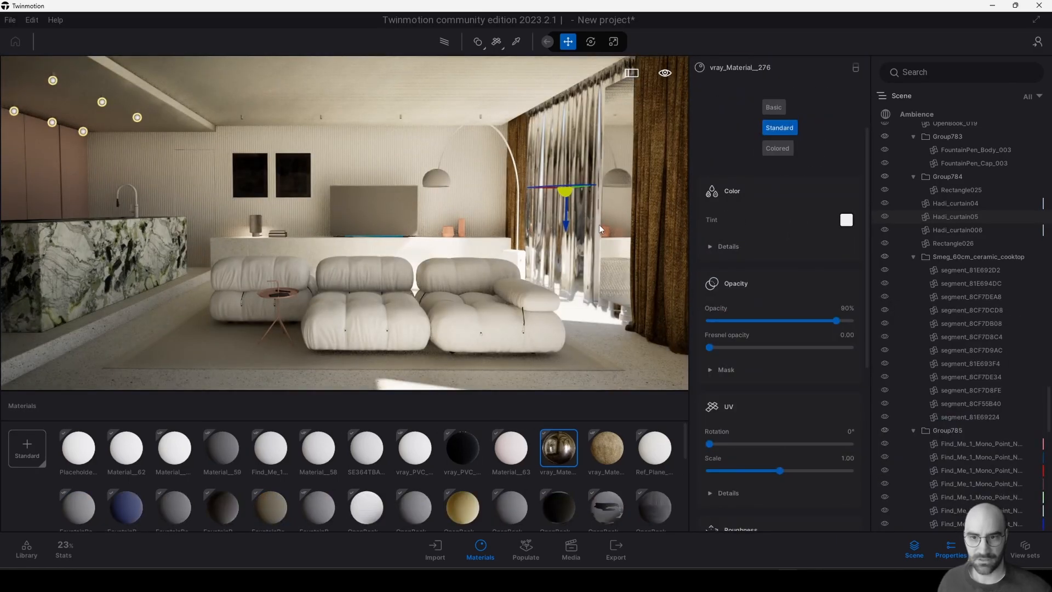
Set the curtain material's roughness to 100% and its opacity to 79%.
drag(836, 320, 886, 320)
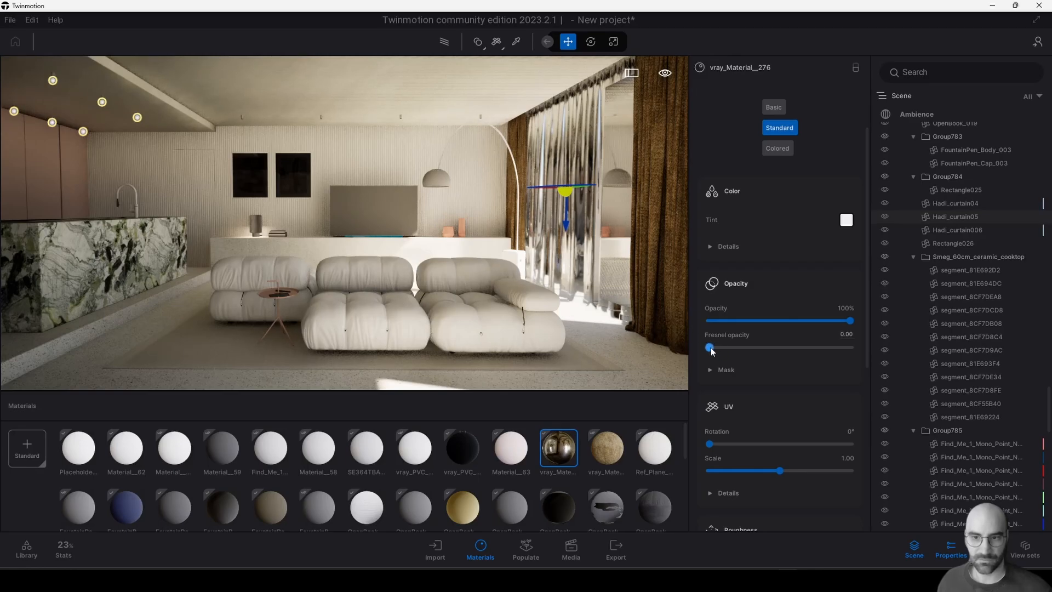
drag(711, 348, 890, 343)
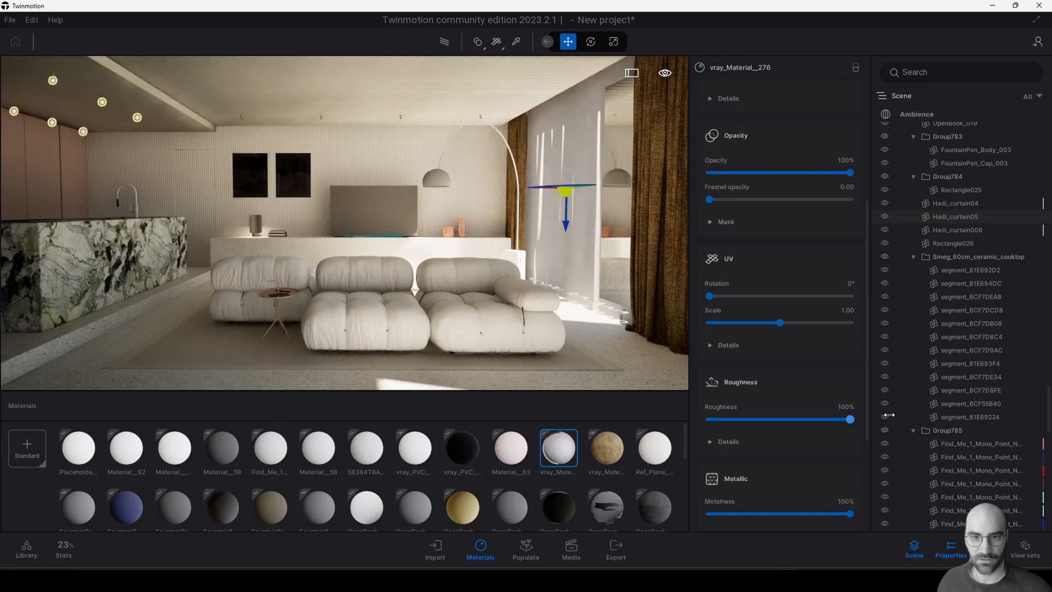
drag(889, 415, 867, 416)
scroll(778, 285, up, 4)
drag(850, 362, 820, 362)
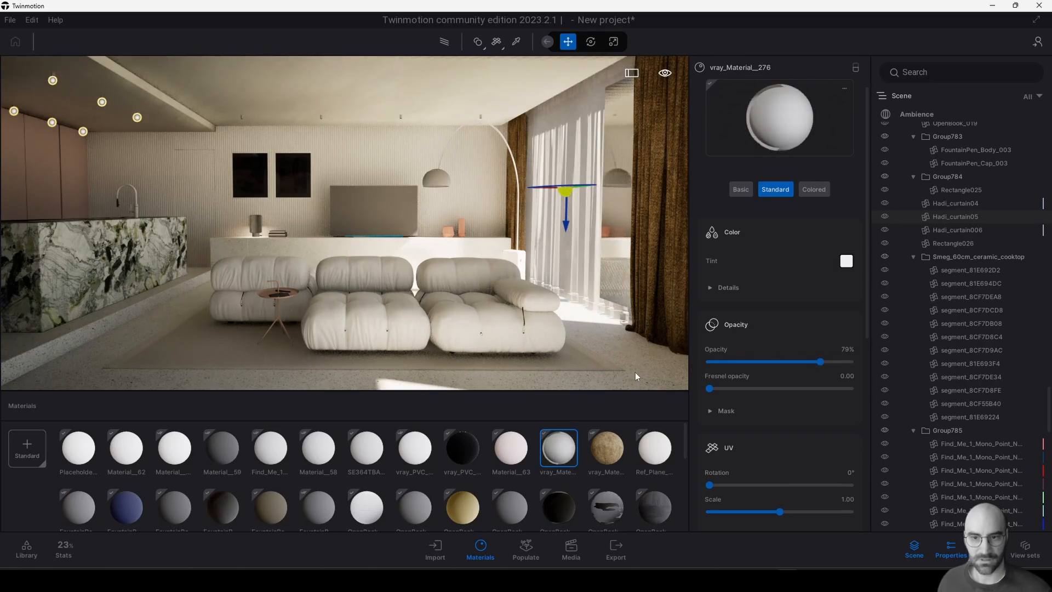
Set the curtain material's opacity to 100% and enable its X-ray option.
scroll(644, 202, up, 4)
scroll(645, 204, down, 2)
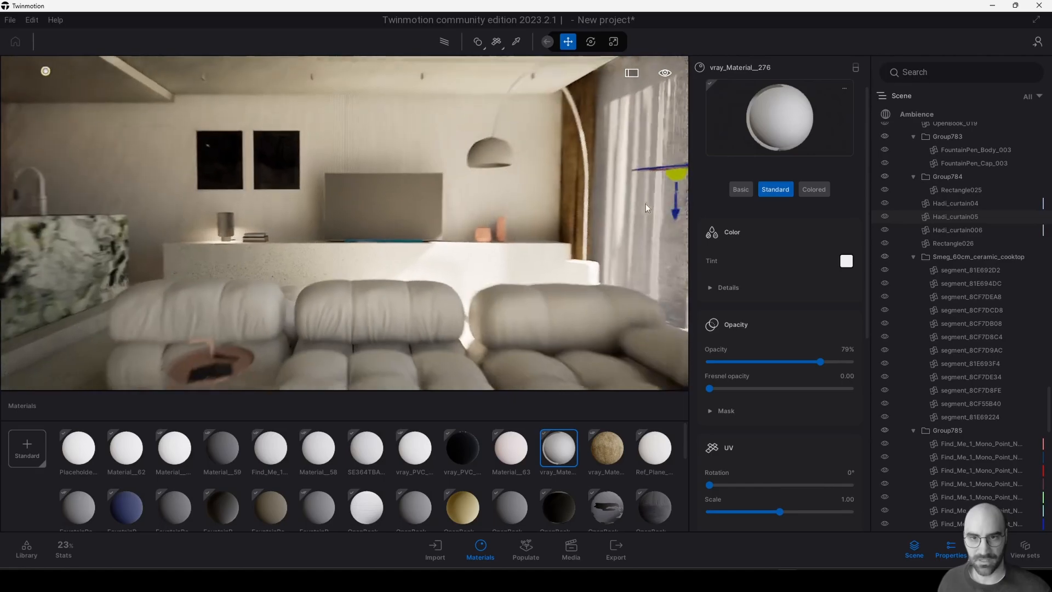
drag(788, 358, 904, 355)
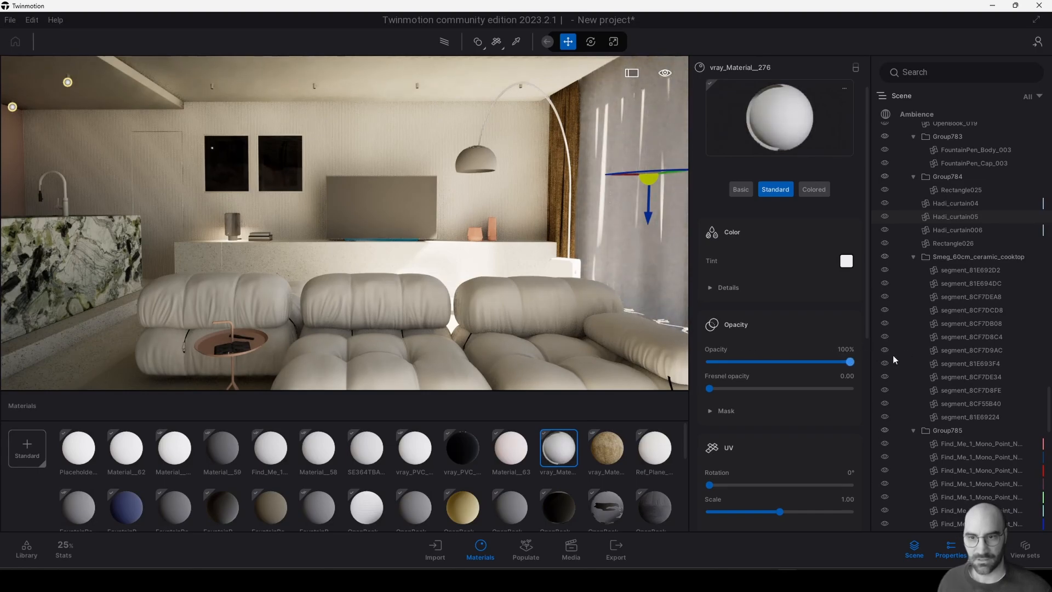
scroll(781, 357, down, 3)
scroll(780, 355, down, 10)
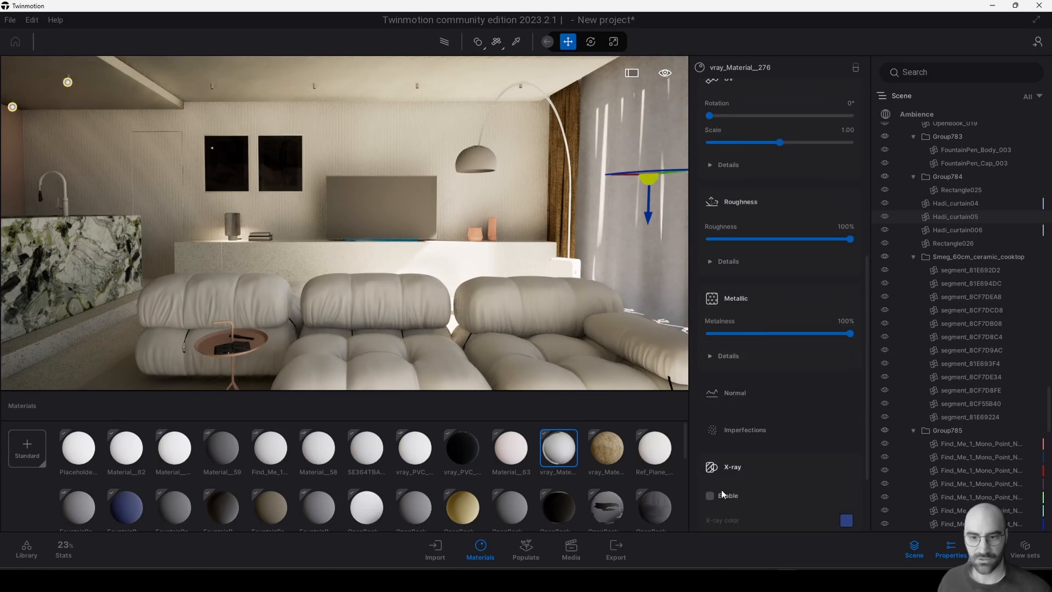
click(710, 496)
scroll(597, 259, down, 5)
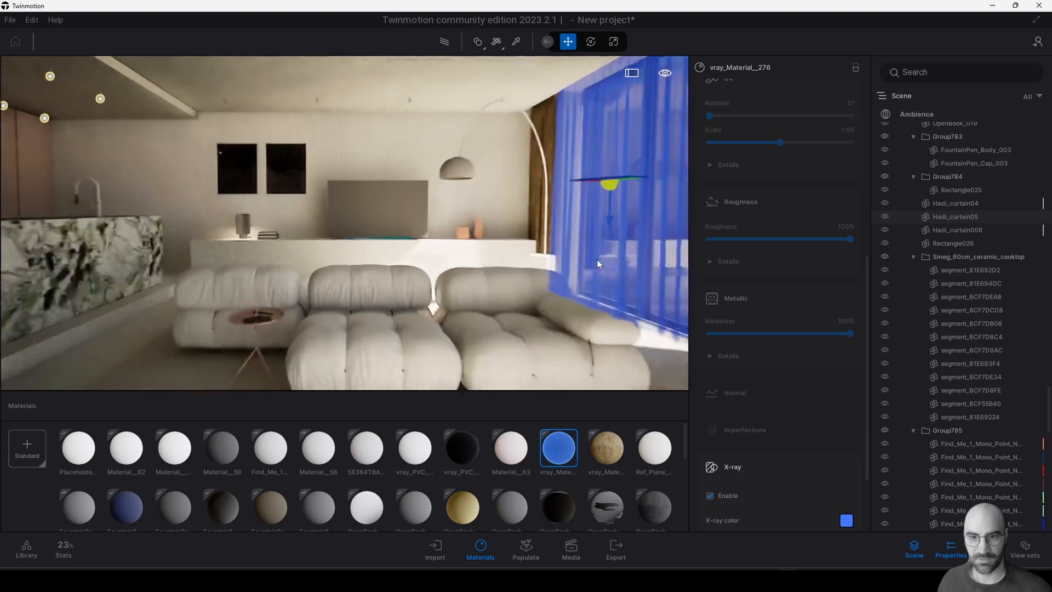
scroll(597, 259, up, 5)
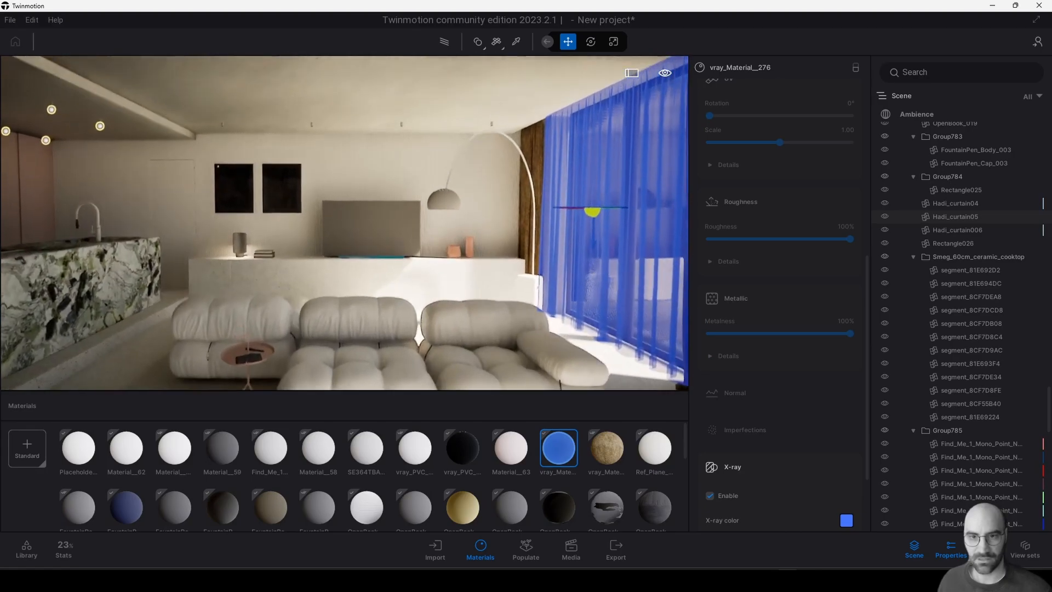
scroll(777, 459, down, 3)
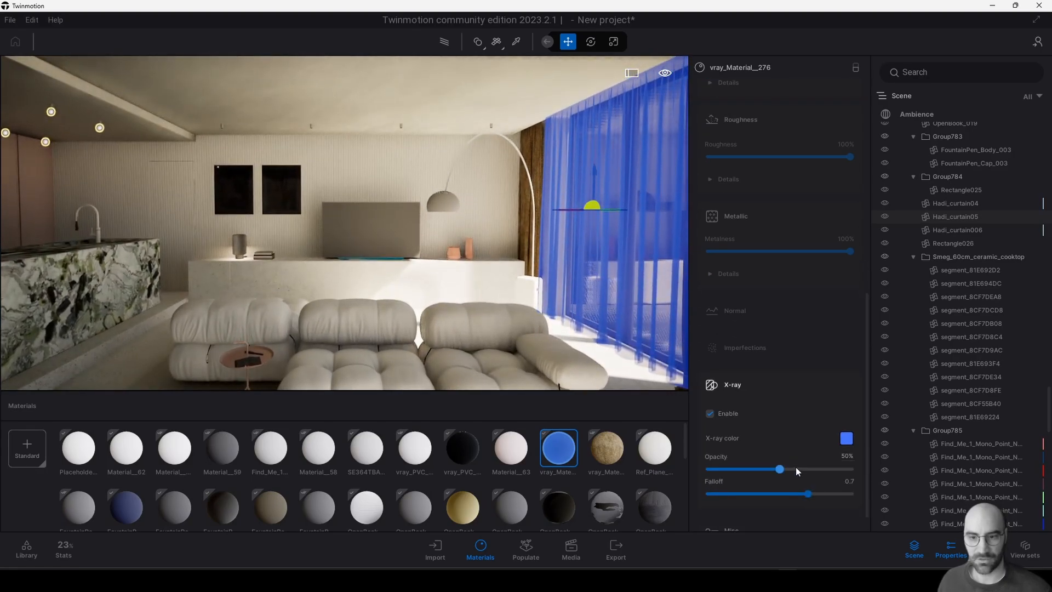
Change the X-ray color to near-white FAFAFF and set the X-ray opacity to 80%.
drag(795, 469, 830, 469)
click(846, 438)
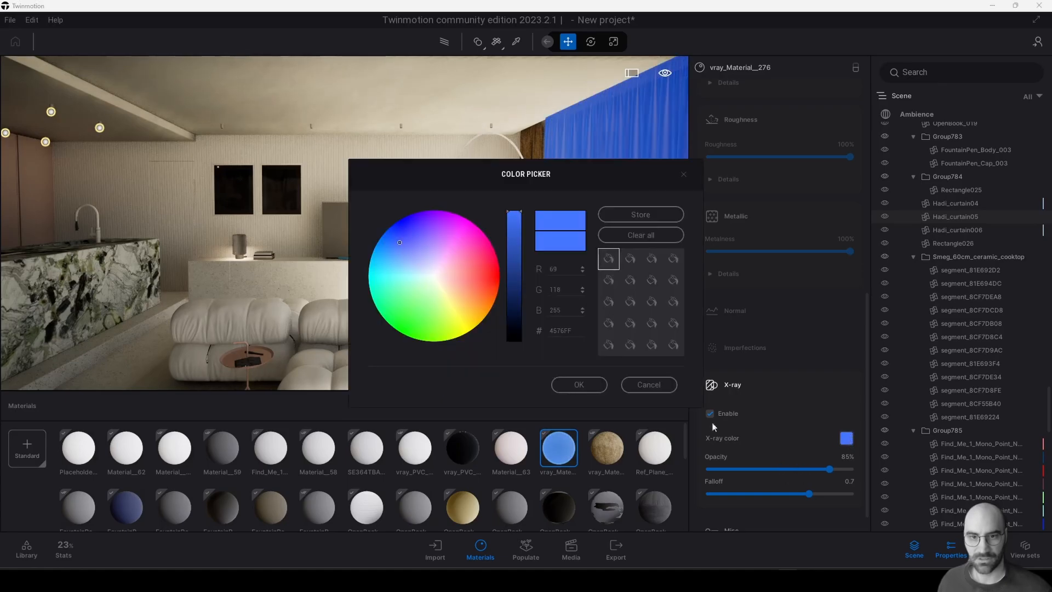
click(434, 275)
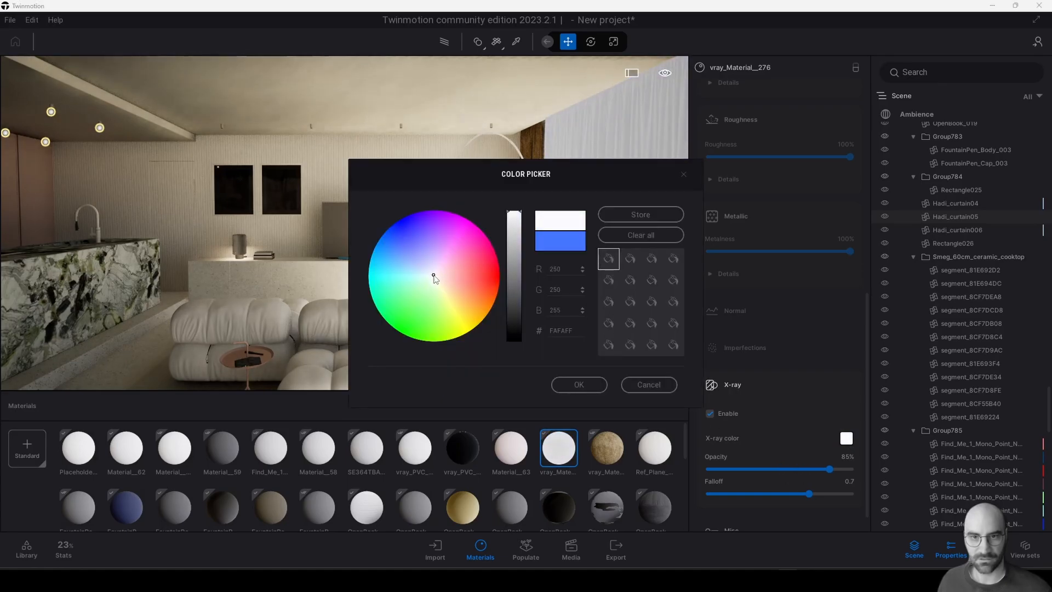
click(580, 385)
drag(830, 469, 878, 467)
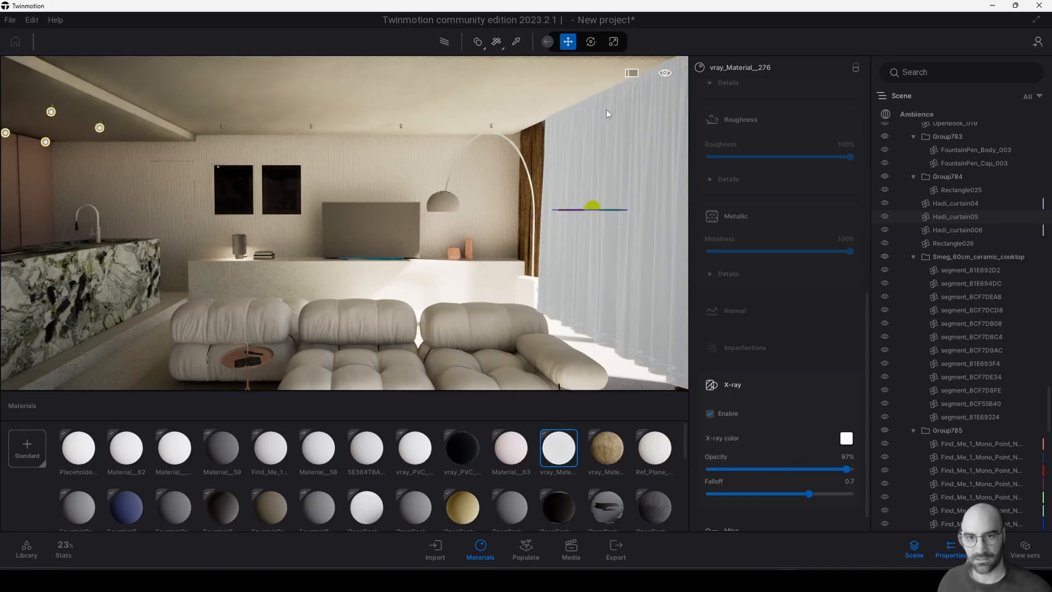
drag(847, 469, 752, 469)
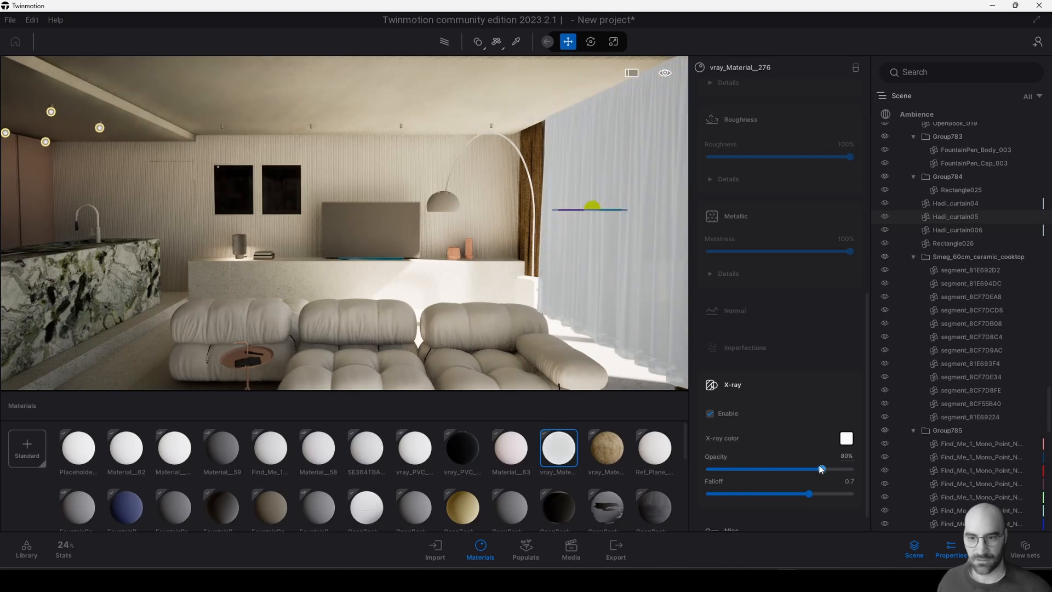
Browse the library's materials to the Subsurface category.
scroll(829, 358, up, 2)
scroll(779, 345, up, 8)
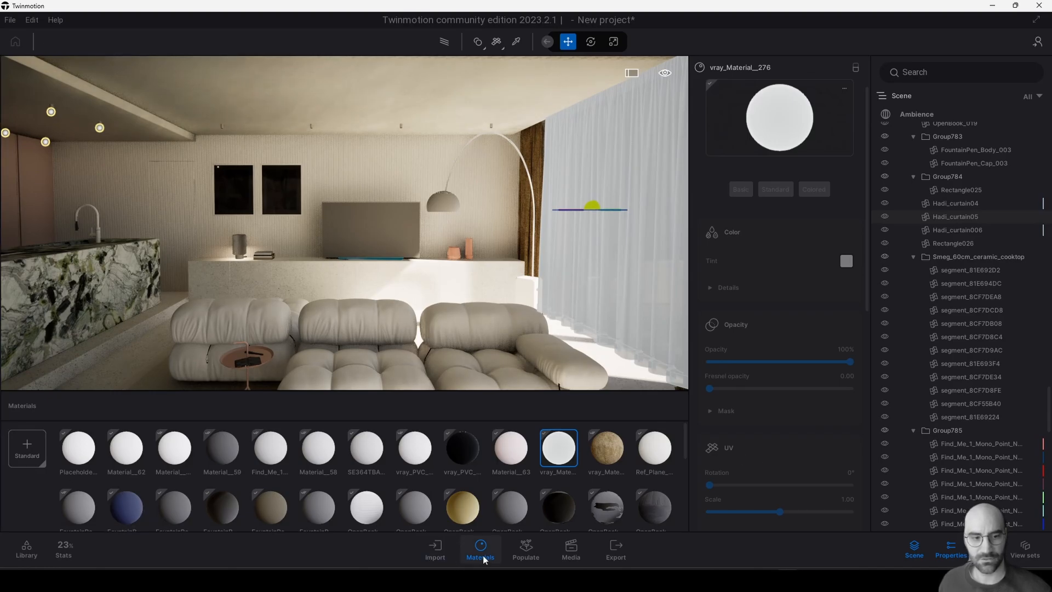
click(35, 549)
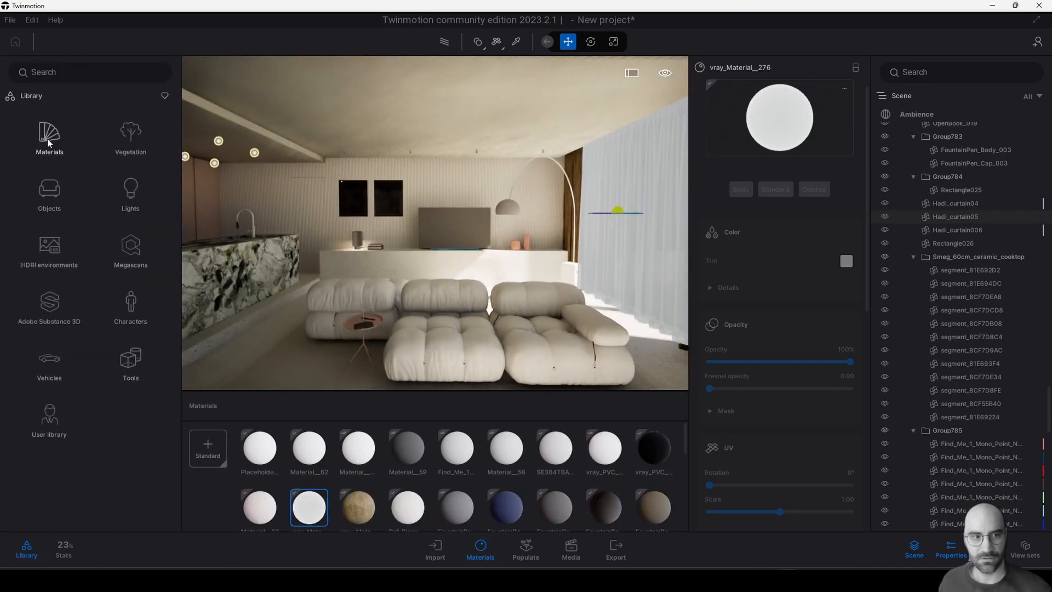
click(47, 140)
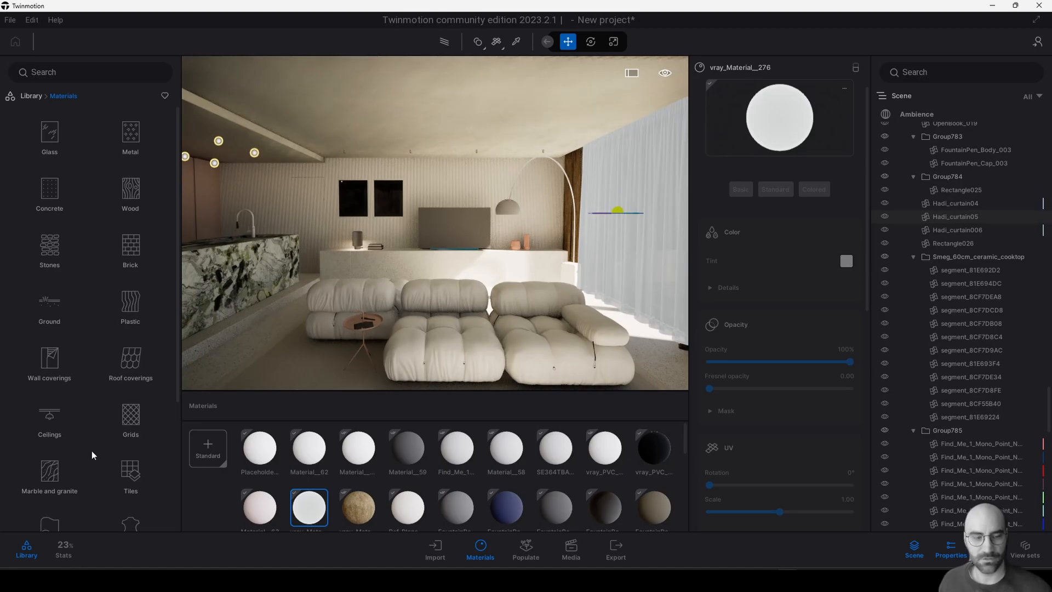
scroll(91, 450, down, 2)
scroll(91, 450, down, 1)
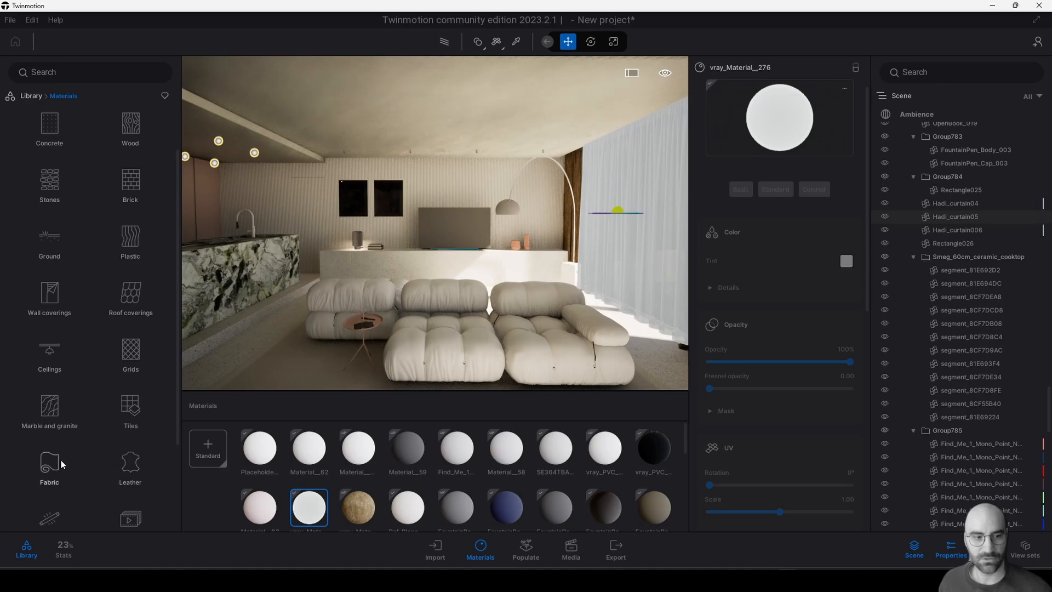
scroll(61, 459, down, 4)
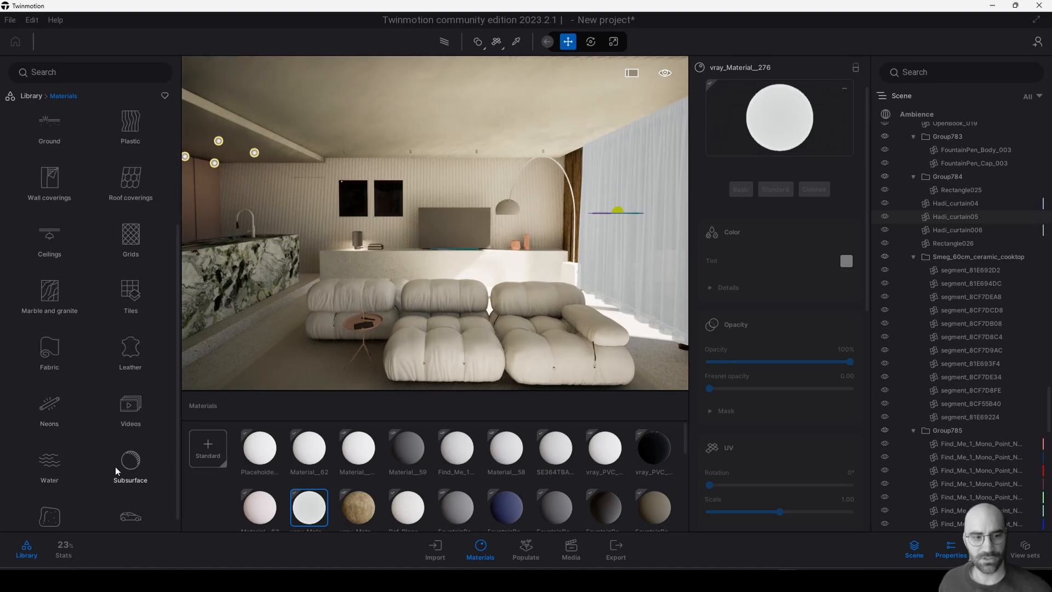
click(131, 468)
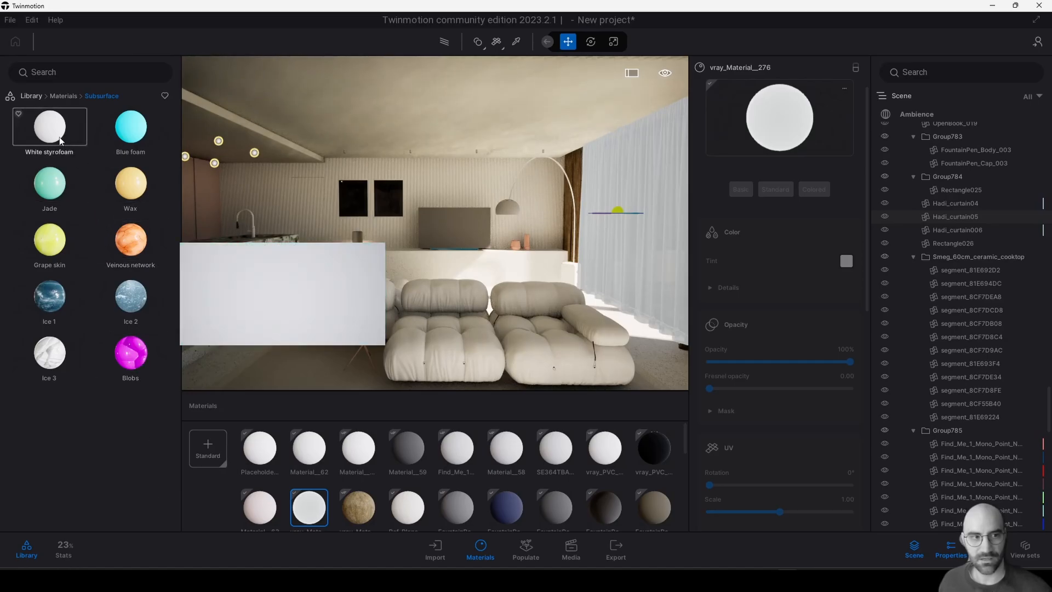
Add the White styrofoam subsurface material to the scene's materials and rename it Sheer.
drag(57, 136, 303, 457)
right_click(303, 458)
click(304, 403)
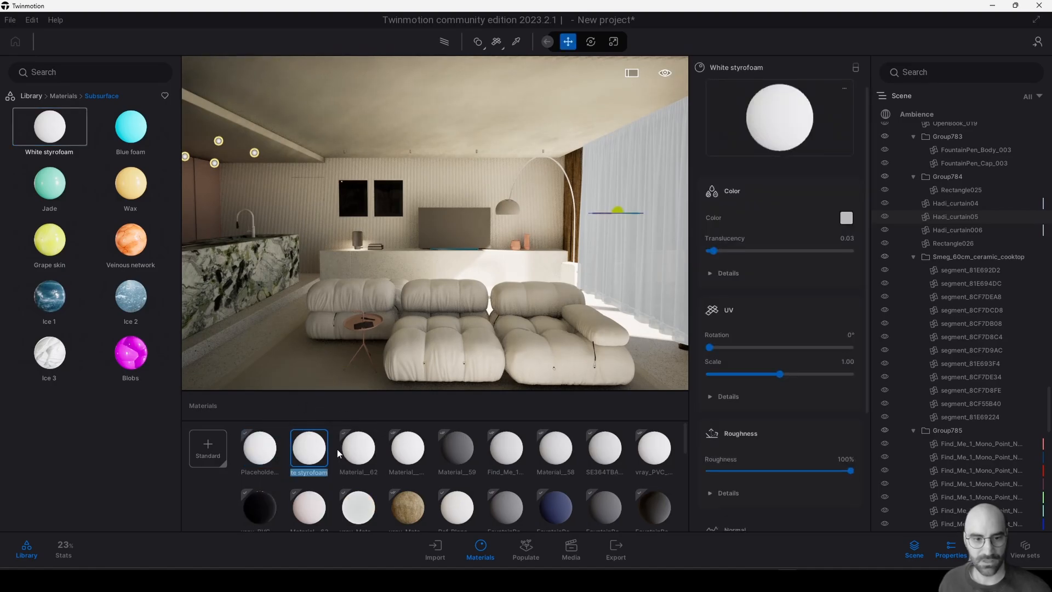
text(Sheer)
key(Return)
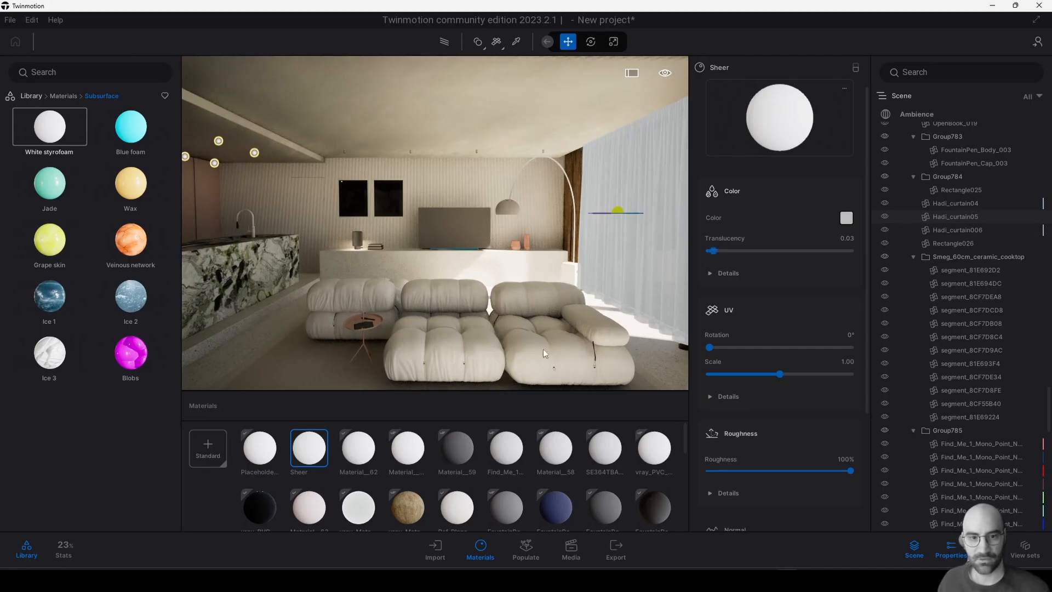
Apply the Sheer material to the Hadi_curtain05 curtain and set its translucency to 0.61.
right_click(313, 449)
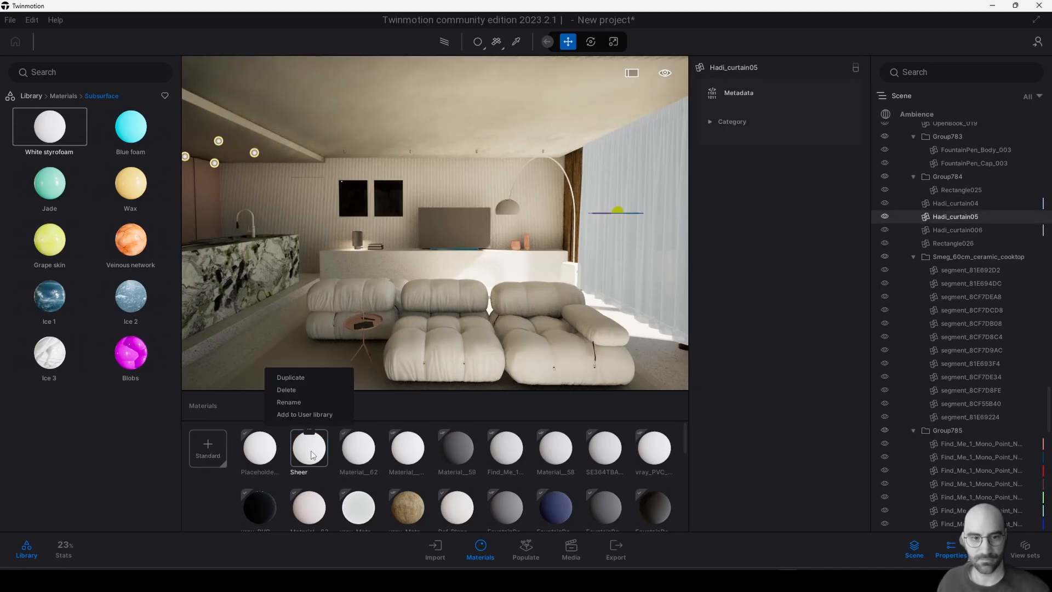
drag(312, 455, 673, 242)
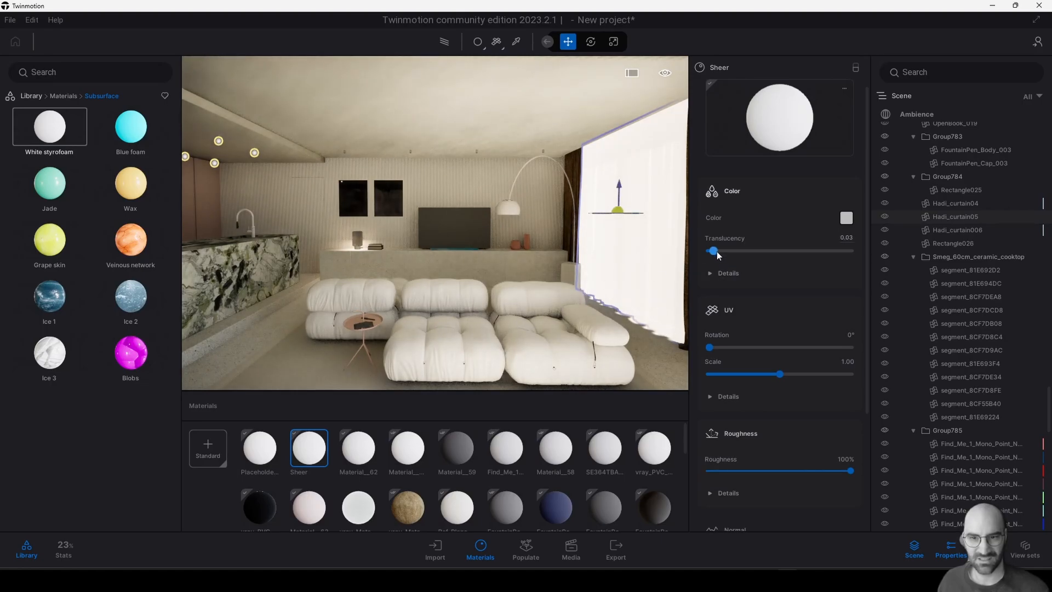
drag(714, 251, 868, 251)
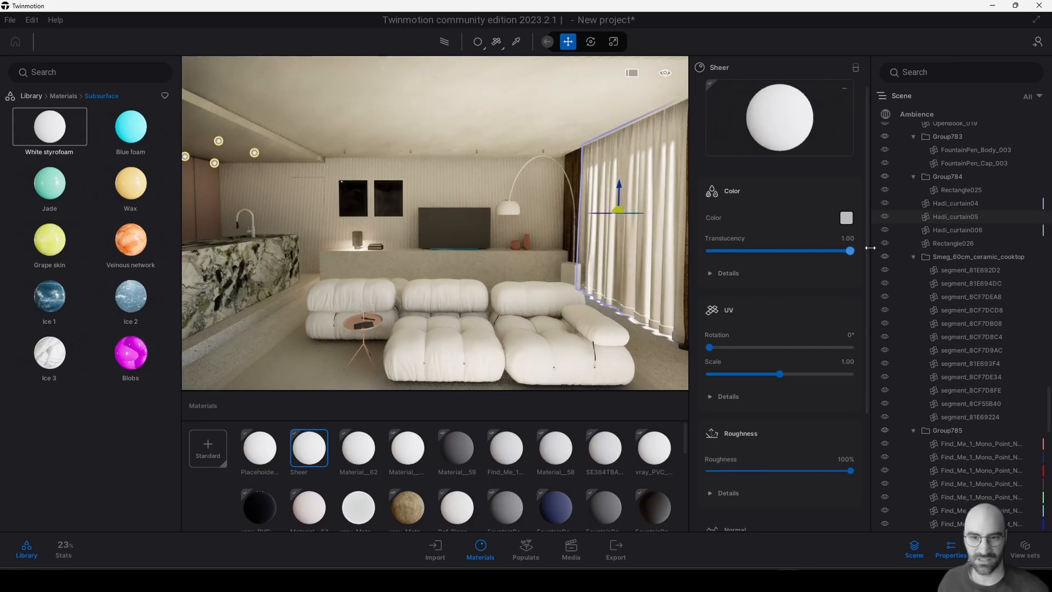
drag(851, 251, 796, 251)
Lighten the Sheer material's color to E8E8E8.
click(846, 218)
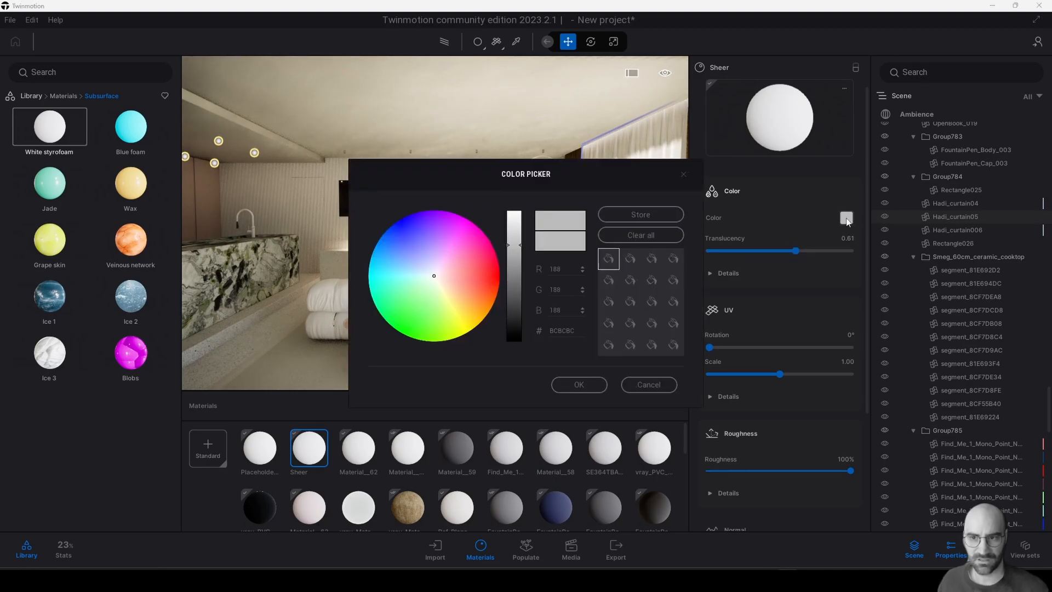
drag(520, 245, 520, 223)
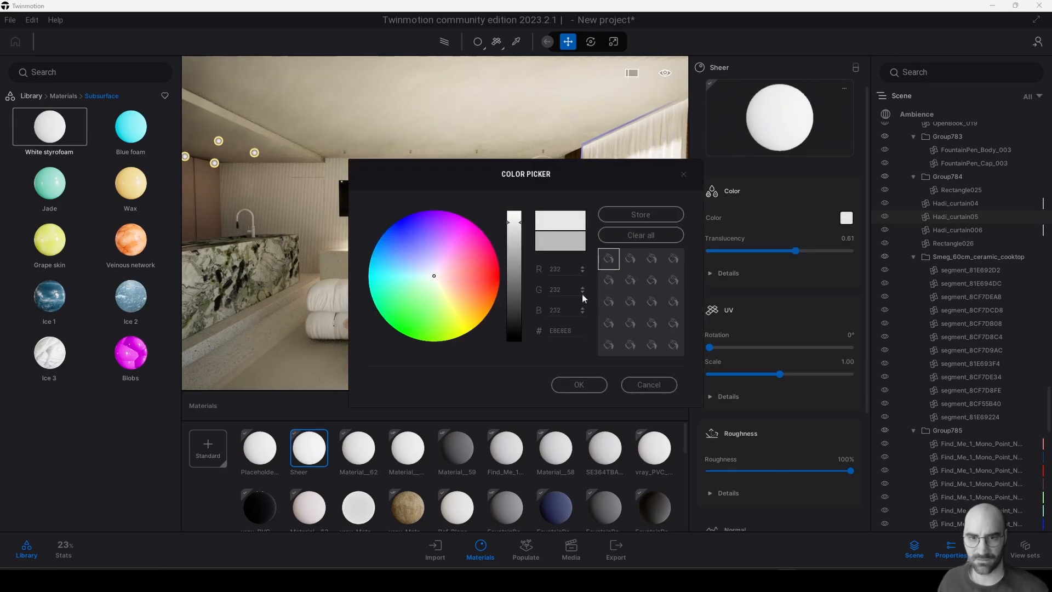
click(580, 384)
Load hrt_fabric1_mixmap1.jpg from the 3d Interior Scene with Vray_plan_04_Assets folder as the Sheer material's color texture.
click(710, 273)
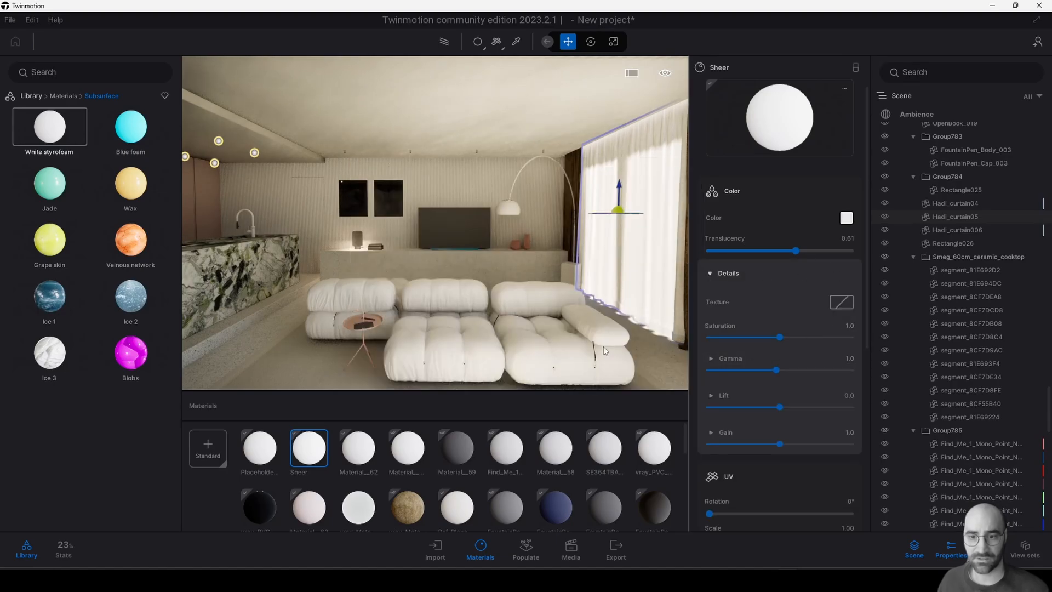
click(842, 305)
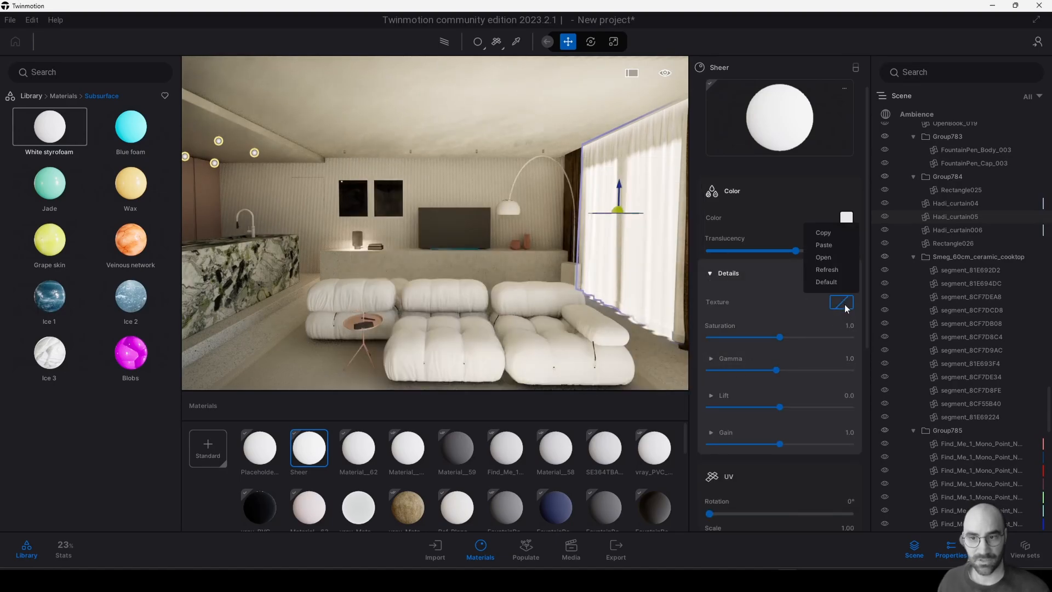
click(823, 257)
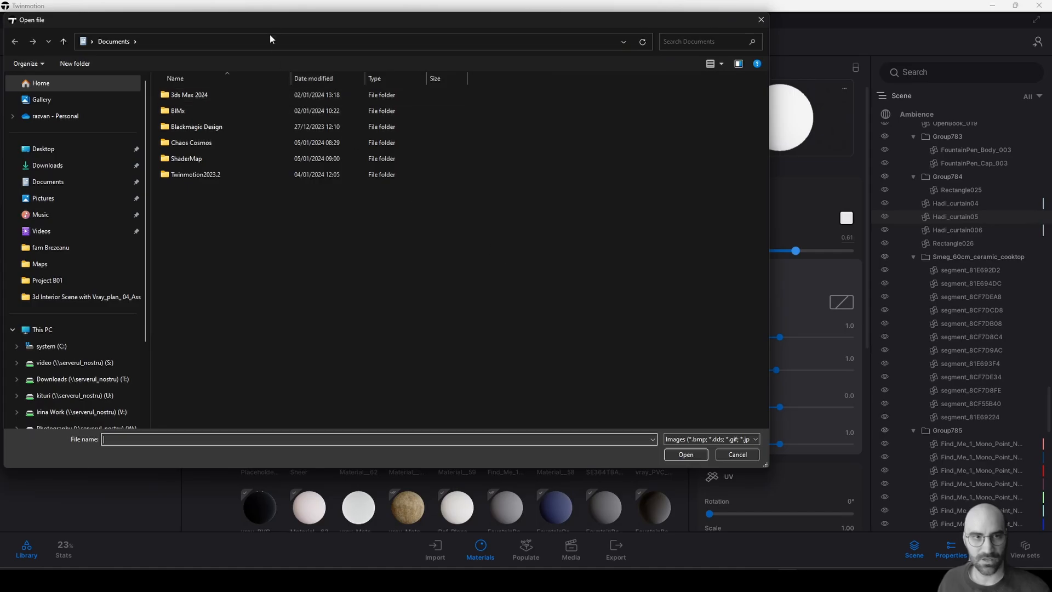
click(82, 296)
scroll(409, 259, down, 3)
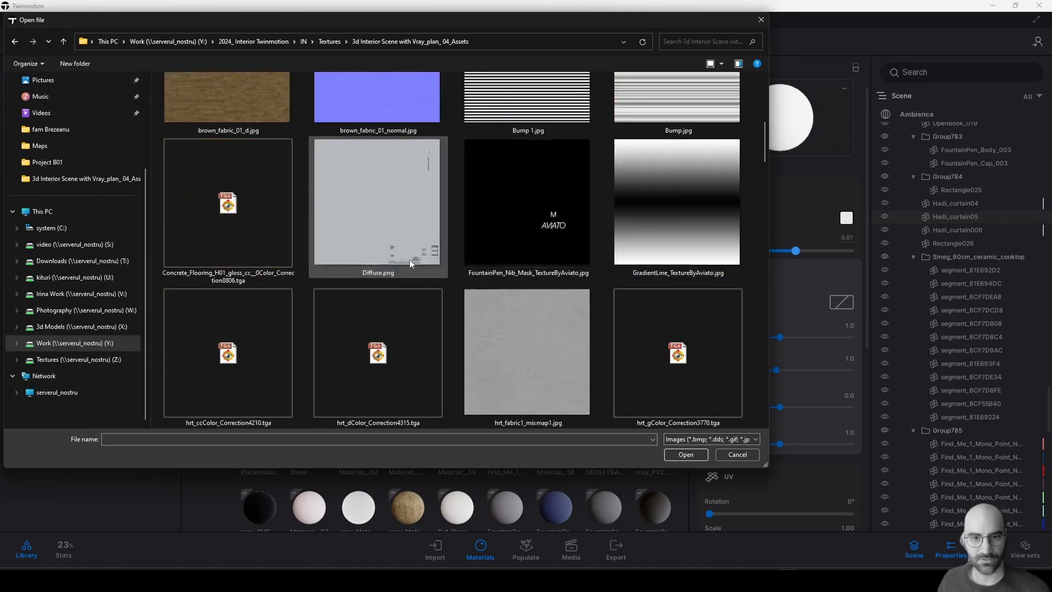
click(511, 333)
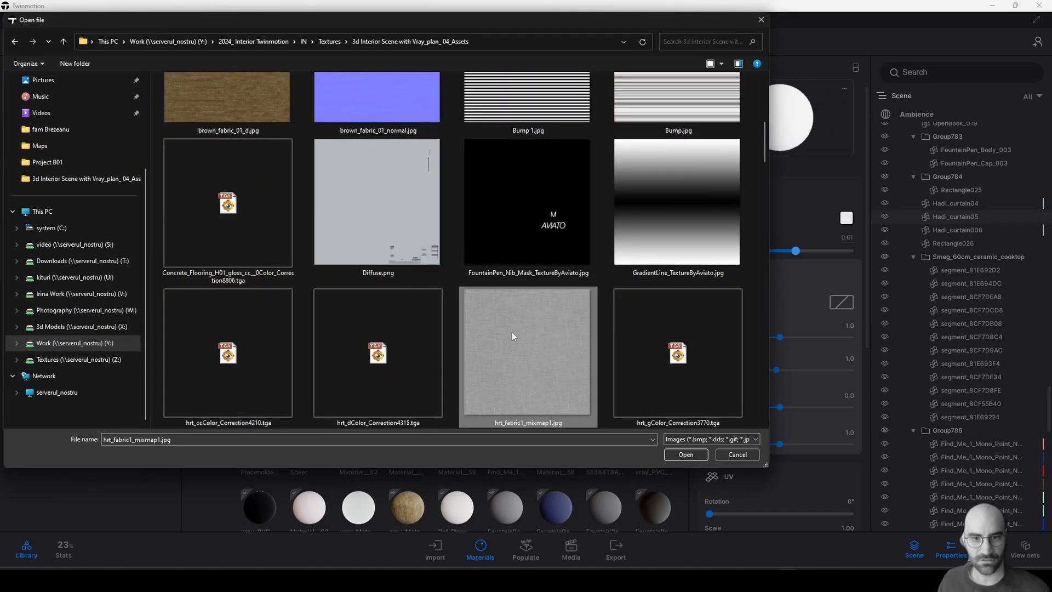
right_click(512, 333)
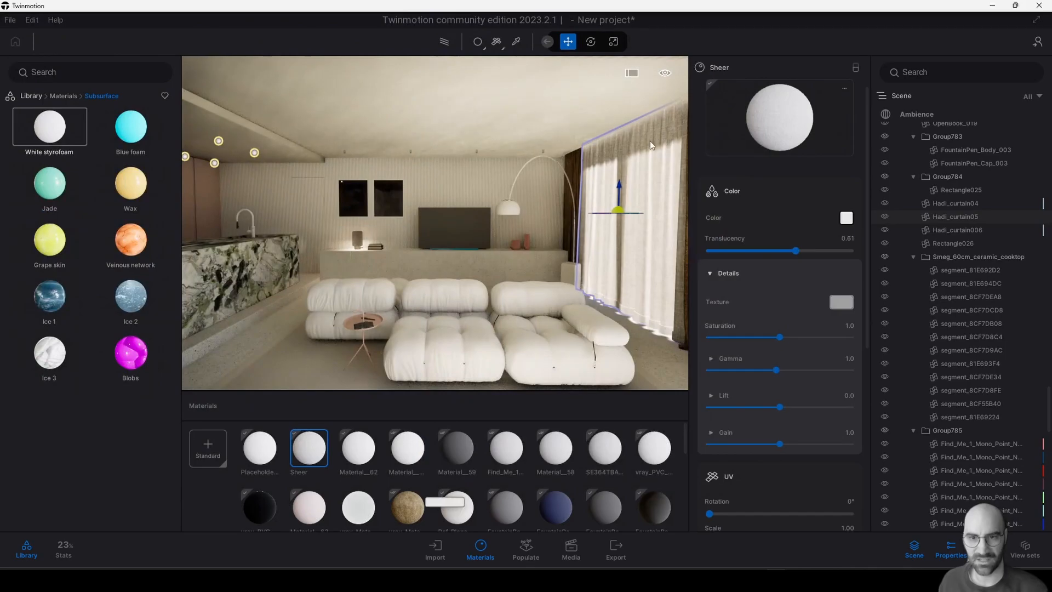
Test the Sheer texture's gamma and lift on the curtain, then restore gamma to 1.0 and lift to 0.
scroll(663, 147, up, 5)
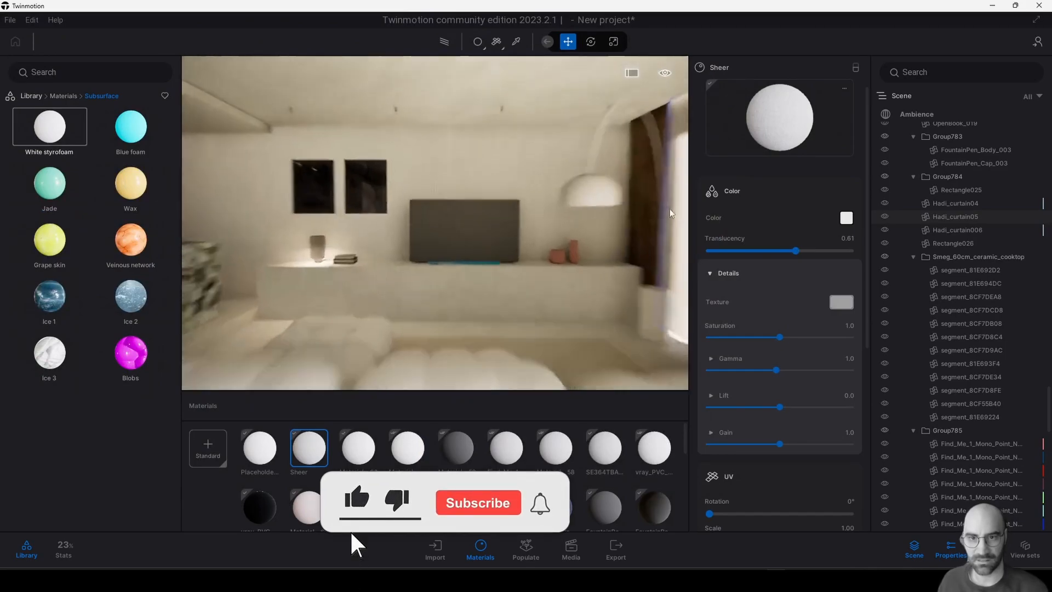
middle_drag(663, 147, 581, 159)
middle_drag(608, 265, 525, 269)
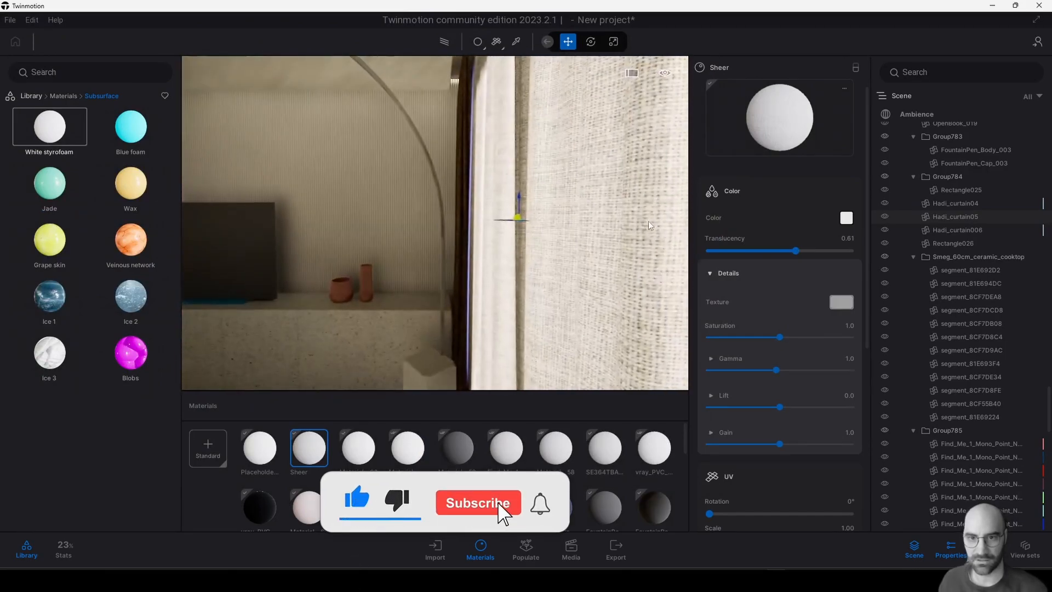
scroll(524, 269, up, 3)
scroll(525, 269, down, 1)
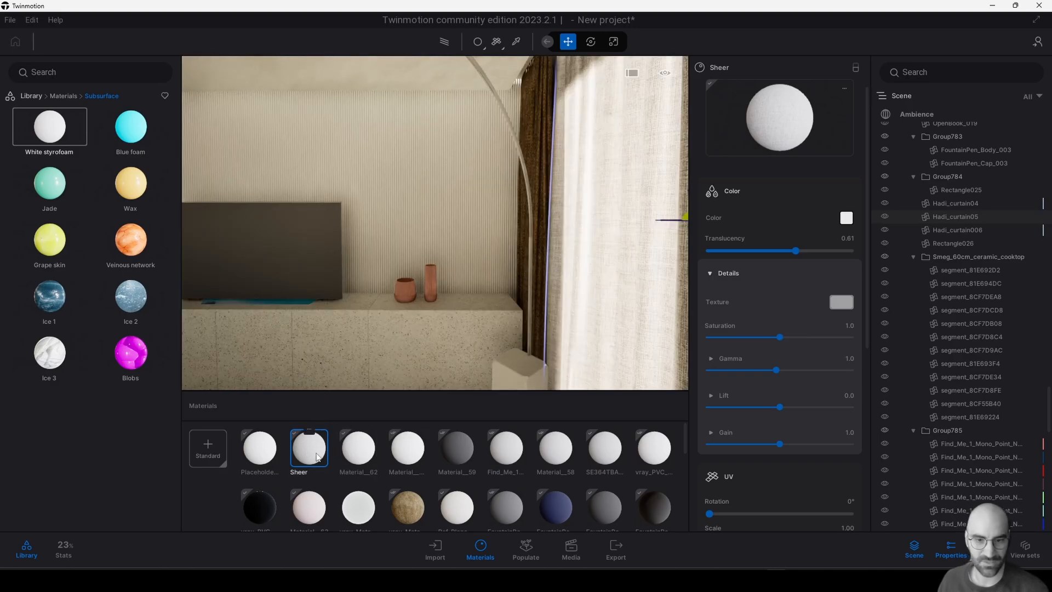
key(d)
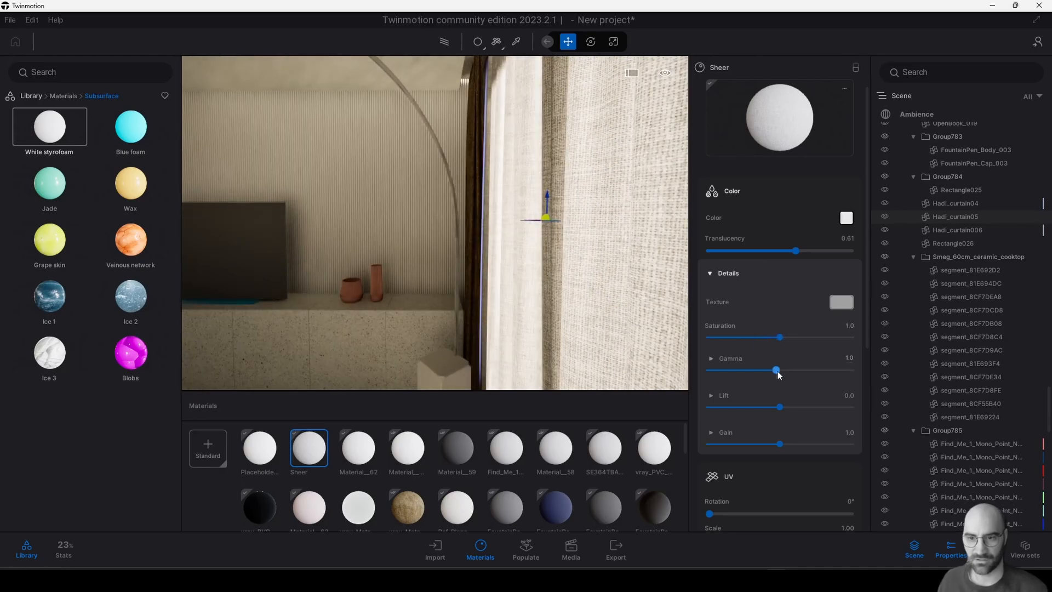
drag(777, 371, 780, 408)
click(846, 395)
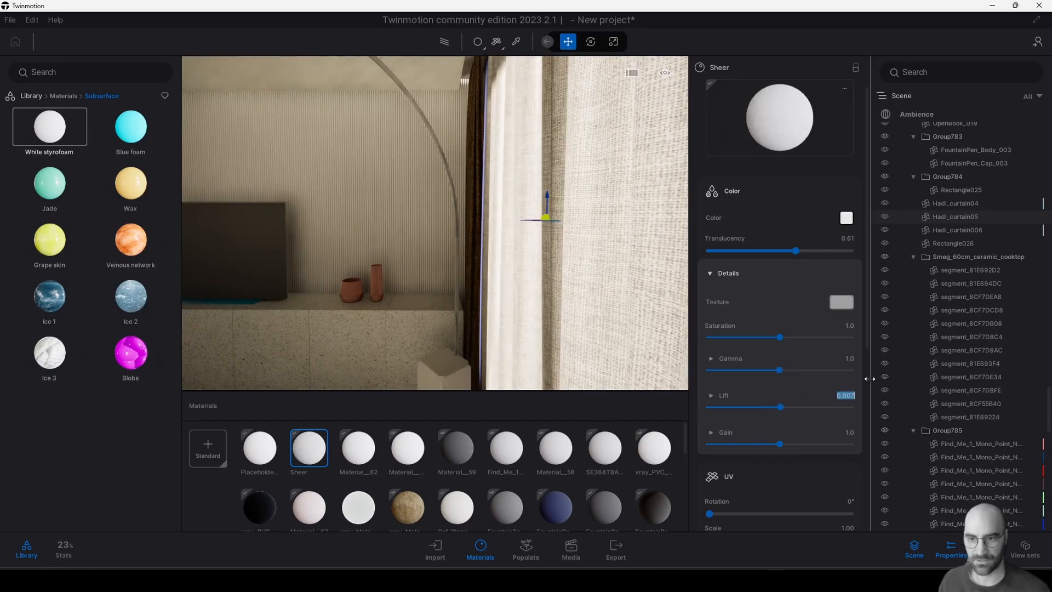
text(1)
key(Return)
text(0)
key(Return)
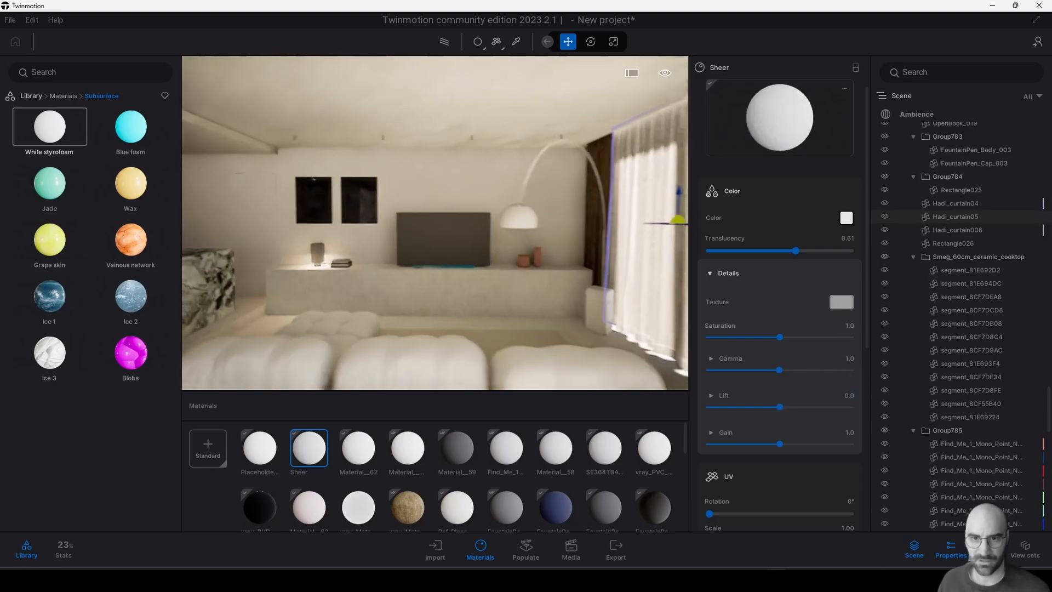
Try a saturation of 0.3 on the Sheer texture, then restore it to 1.
mouse_move(483, 196)
right_down()
mouse_move(526, 189)
mouse_move(484, 196)
right_up()
scroll(636, 172, up, 2)
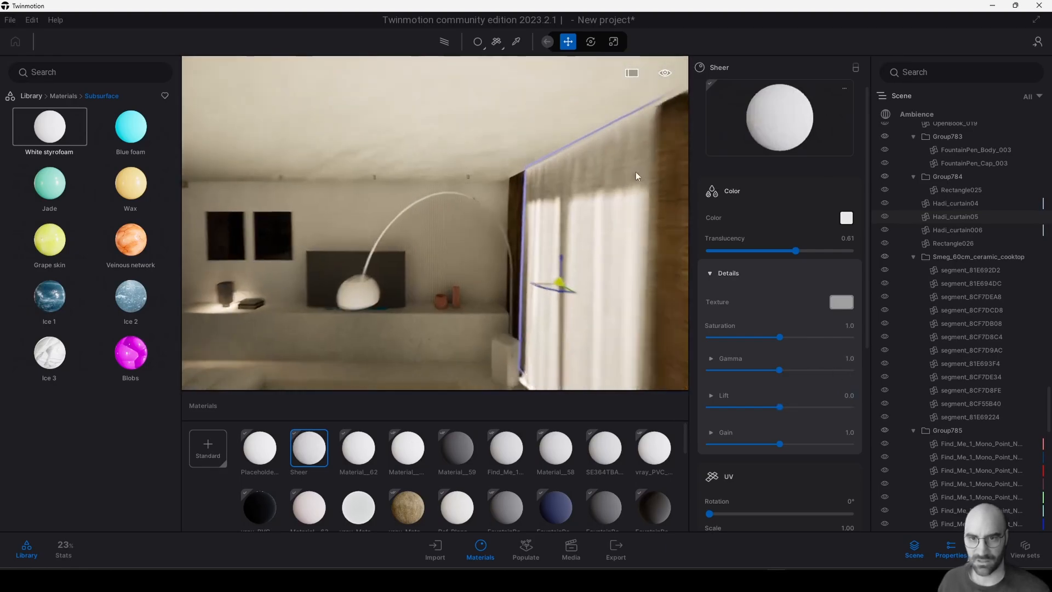
scroll(636, 167, up, 3)
middle_drag(638, 167, 611, 186)
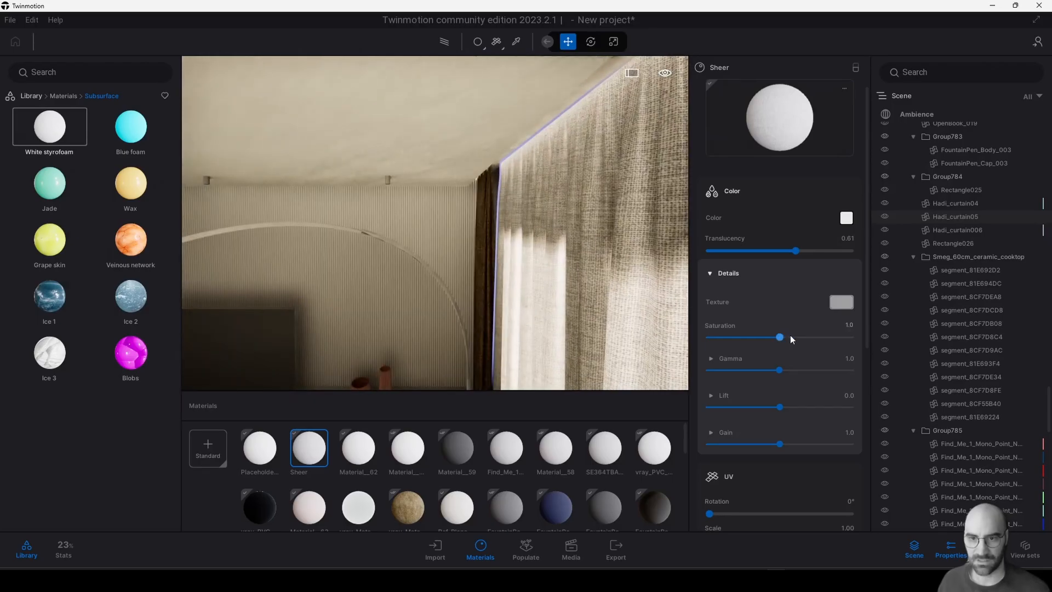
drag(780, 338, 732, 338)
click(849, 324)
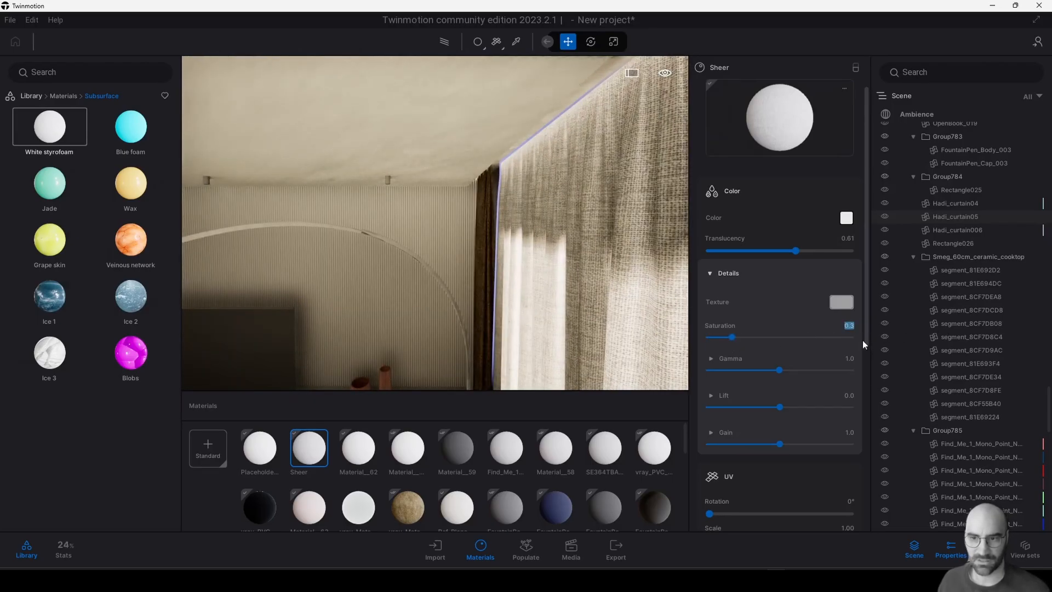
text(1)
Raise the Sheer texture's gamma to 1.1.
click(854, 358)
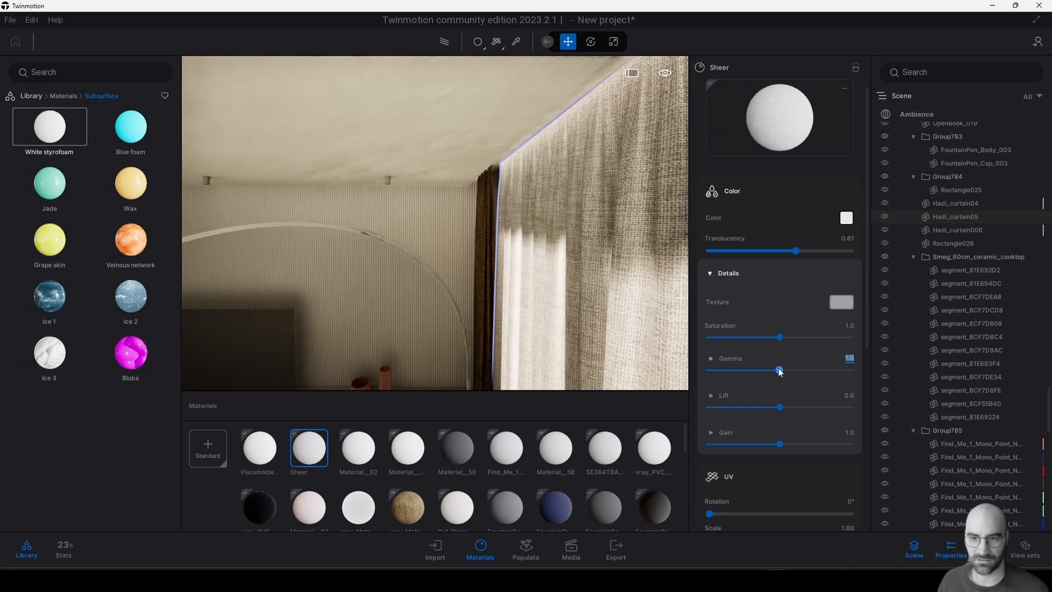
mouse_move(780, 371)
mouse_down()
mouse_move(910, 365)
mouse_move(780, 371)
mouse_up()
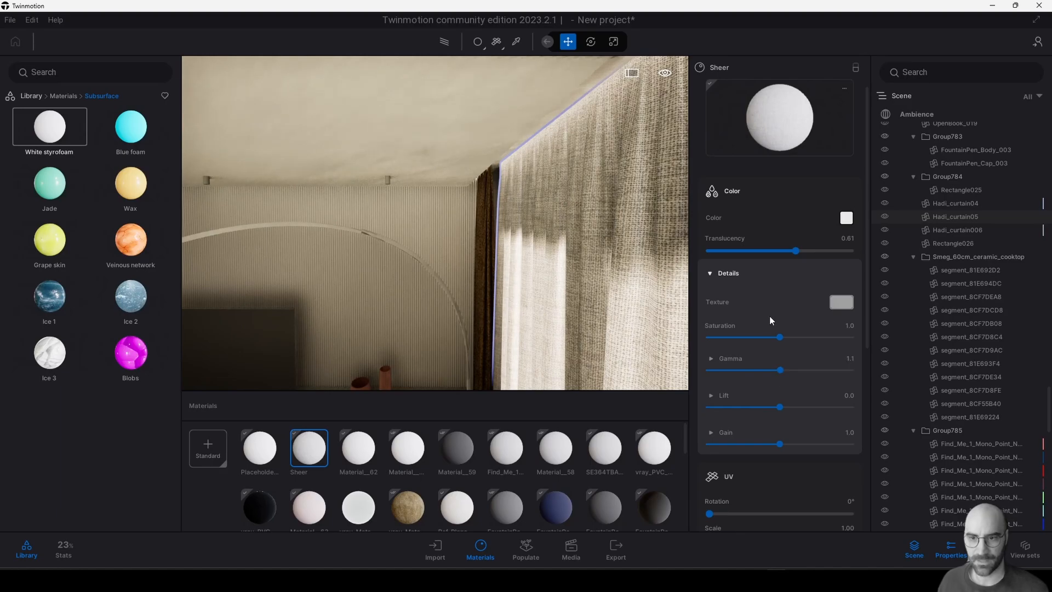
click(711, 273)
Try different tints for the Sheer material and set its color to the near-white FDFFFF.
click(846, 218)
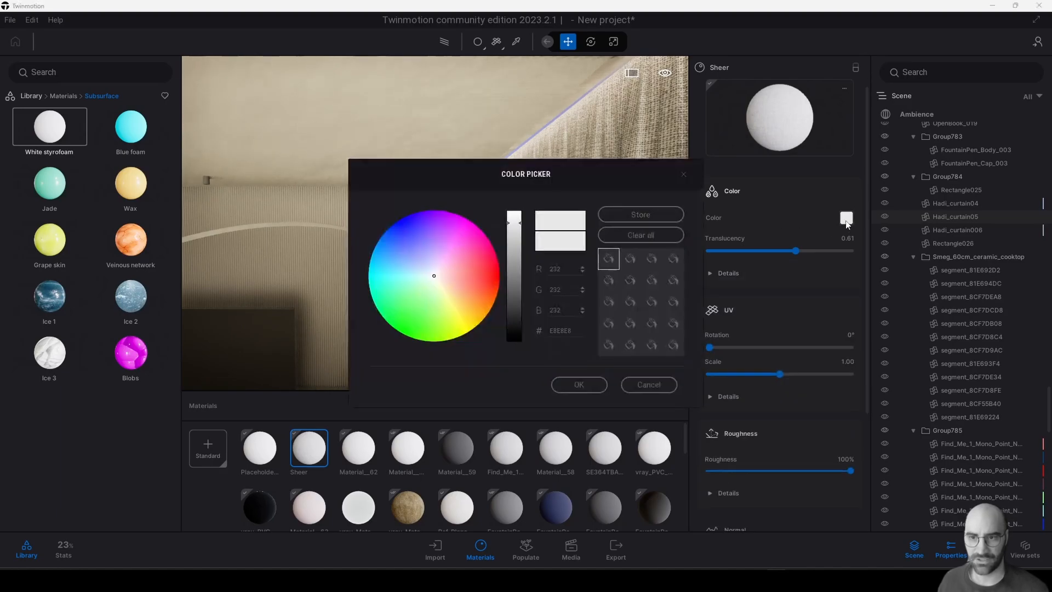
drag(556, 168, 337, 183)
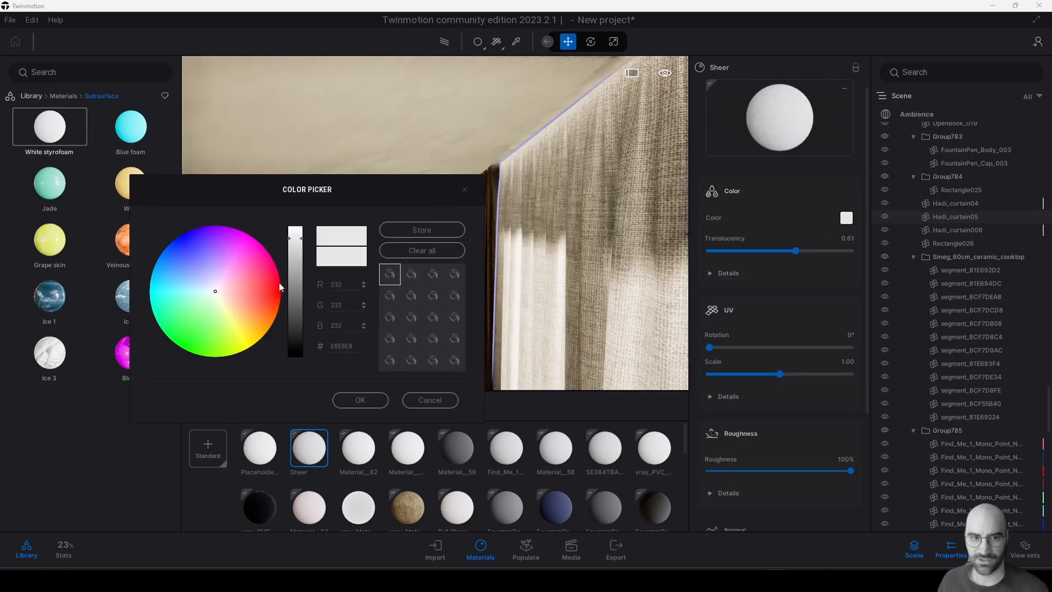
drag(214, 293, 201, 276)
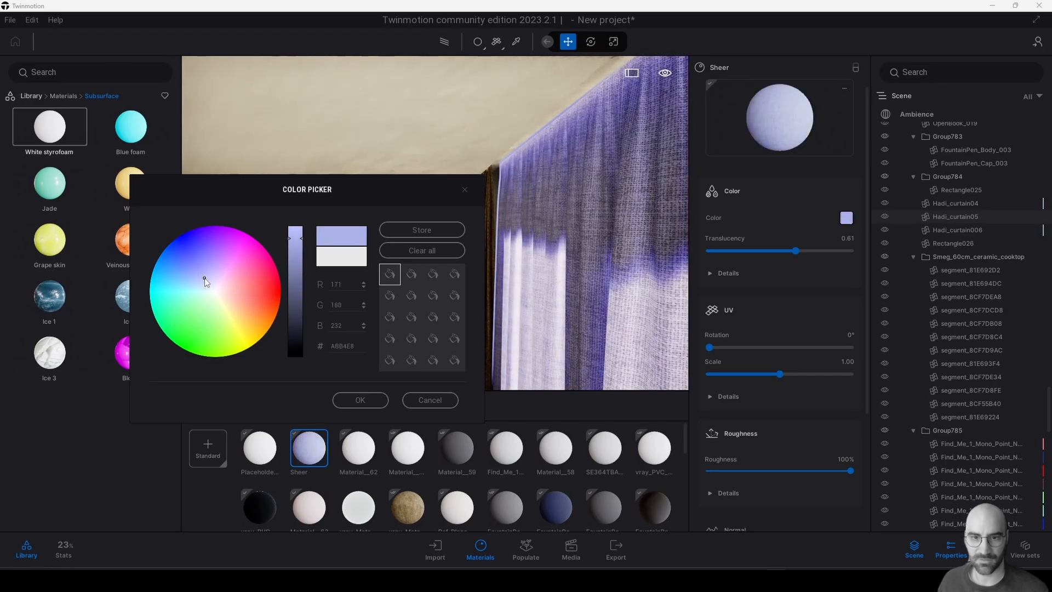
mouse_move(202, 275)
mouse_down()
mouse_move(183, 230)
mouse_move(217, 292)
mouse_up()
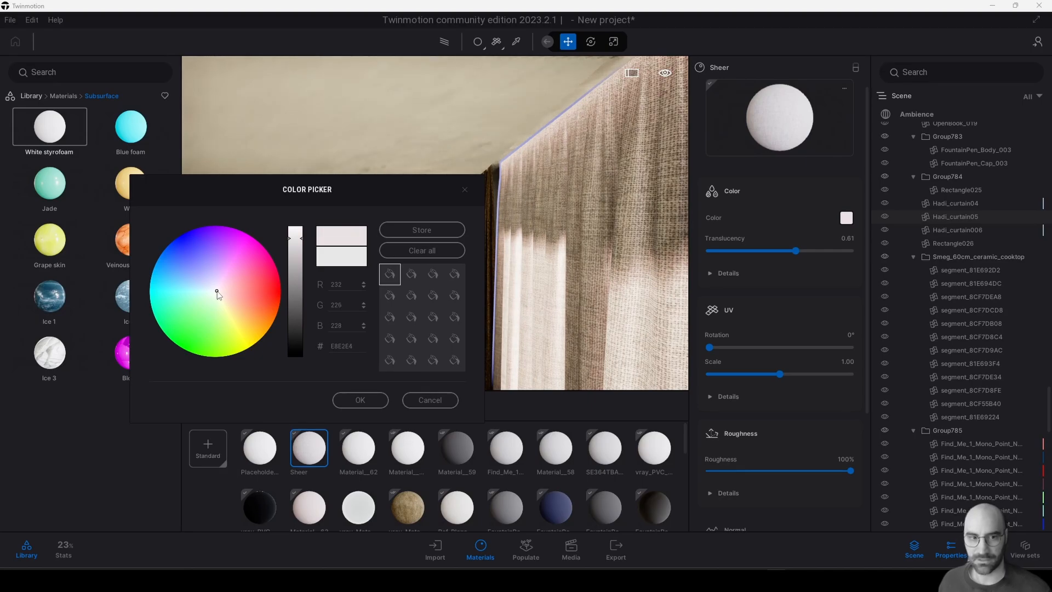
drag(218, 292, 215, 292)
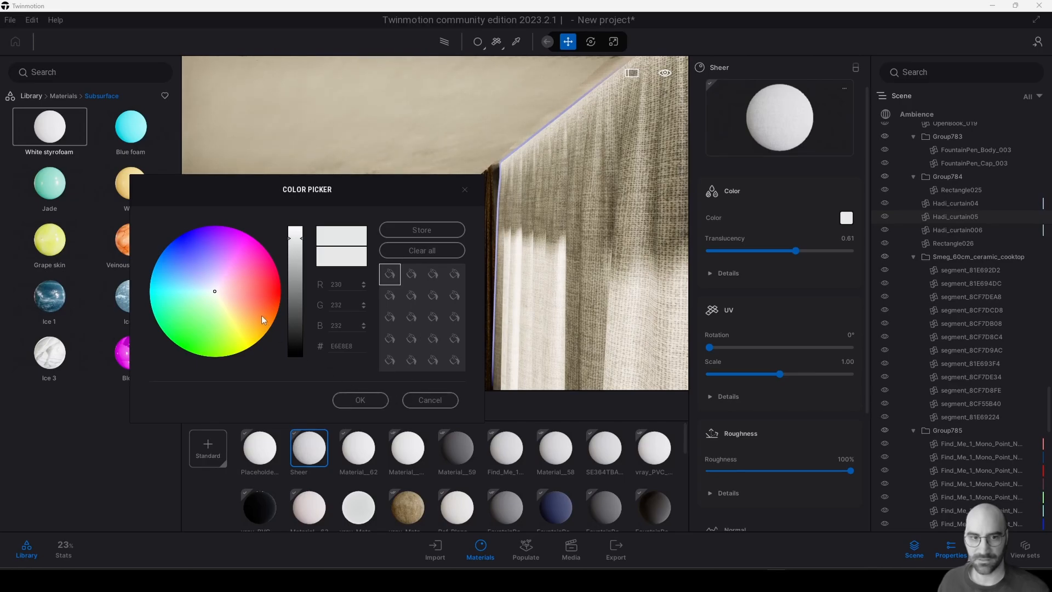
drag(297, 238, 303, 224)
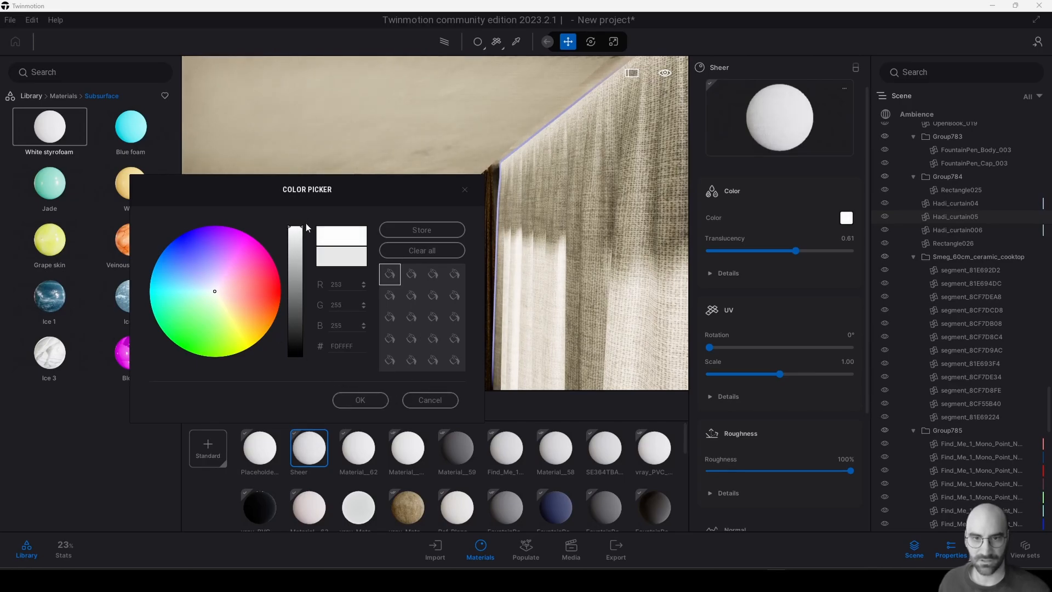
click(360, 400)
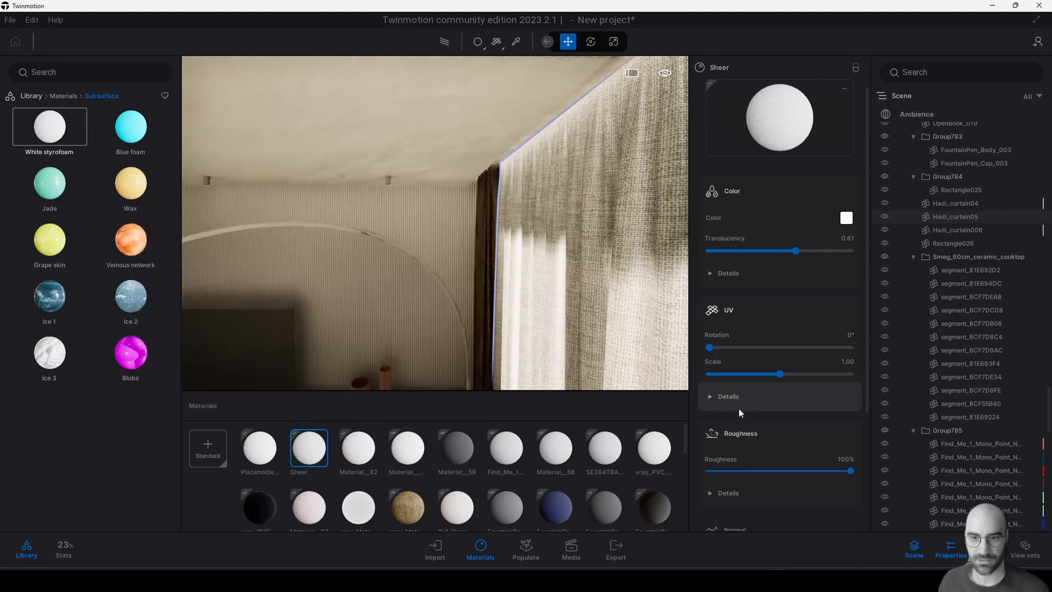
Raise the Sheer texture's lift to 0.4 and check the brightened curtain from across the room.
click(711, 273)
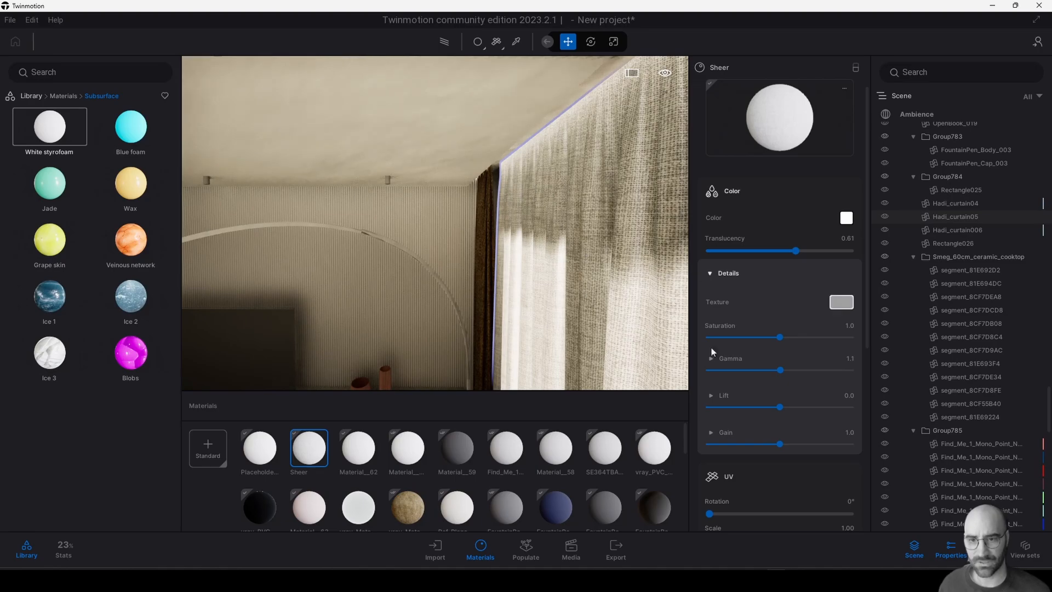
drag(780, 406, 801, 407)
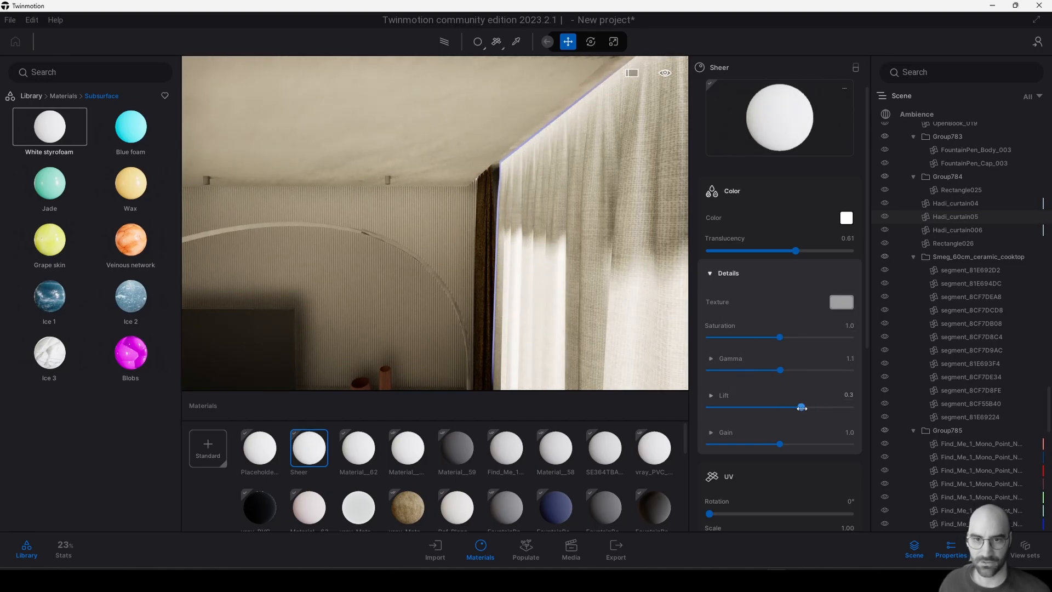
scroll(602, 306, down, 5)
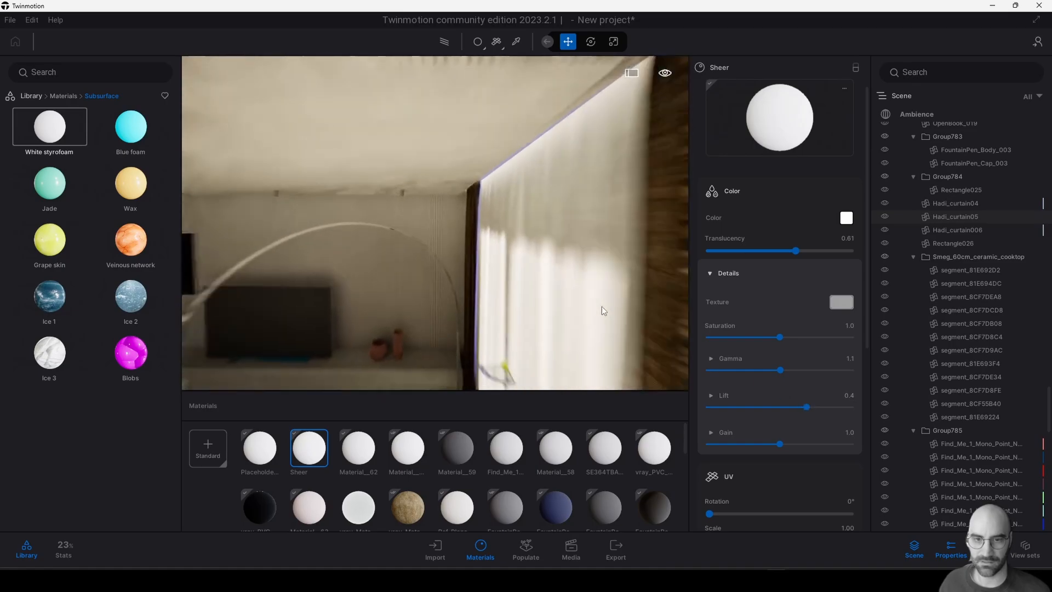
right_drag(602, 307, 504, 301)
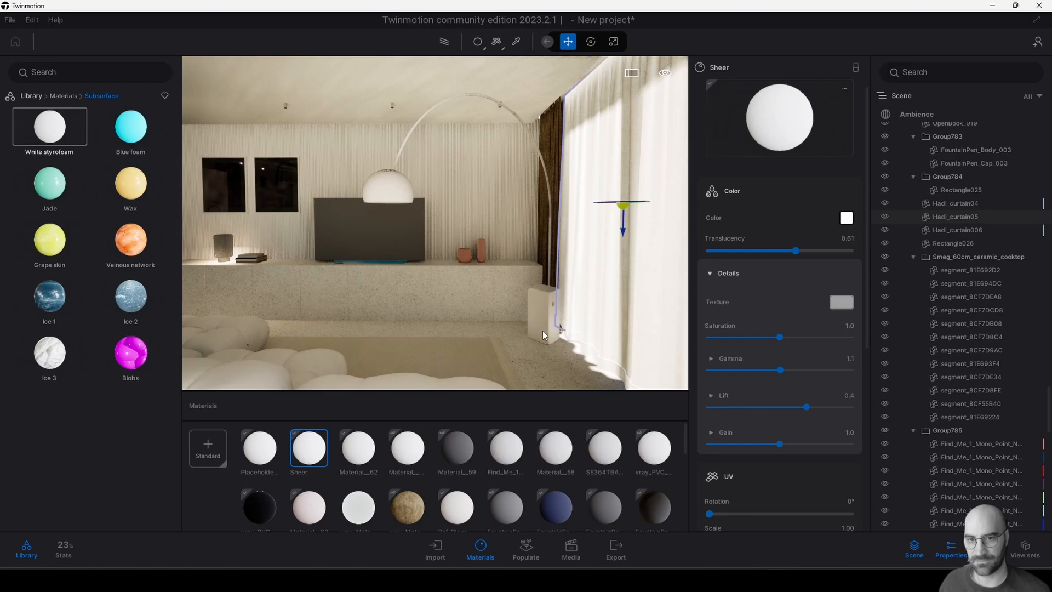
middle_drag(504, 212, 515, 241)
scroll(504, 212, down, 3)
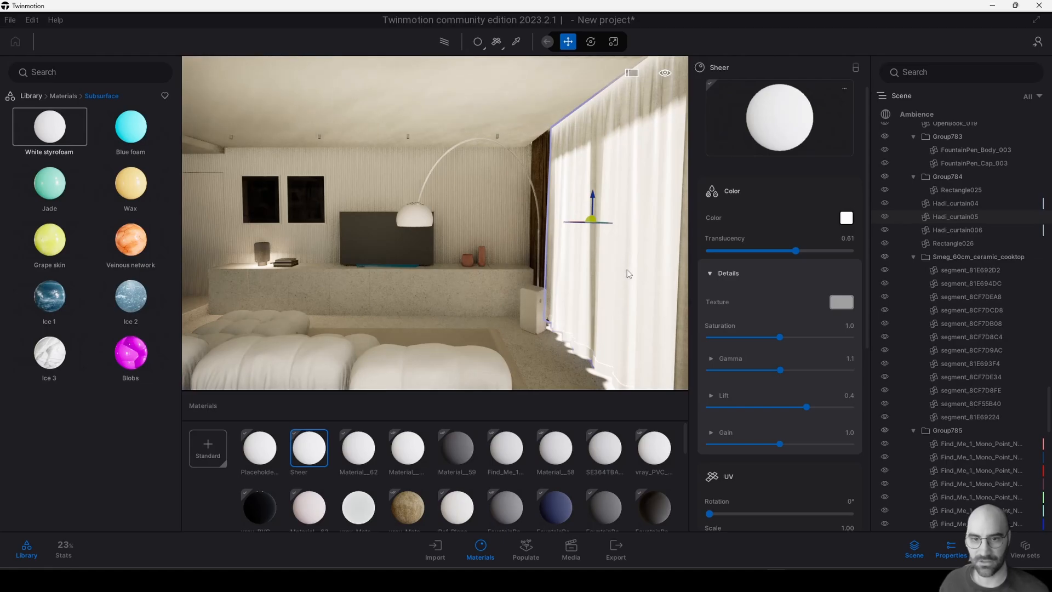
middle_drag(602, 258, 596, 279)
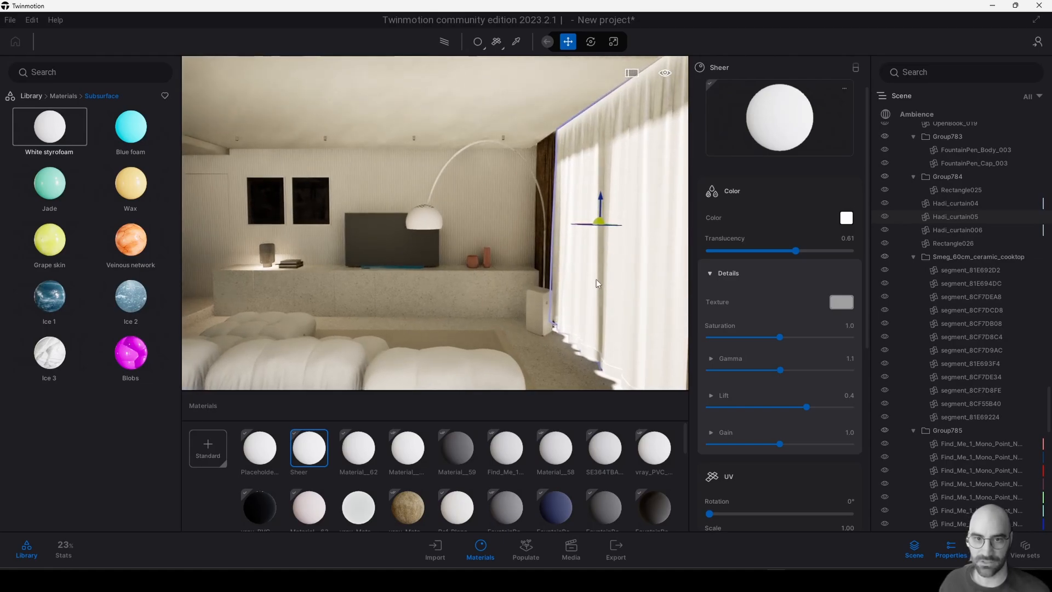
click(601, 209)
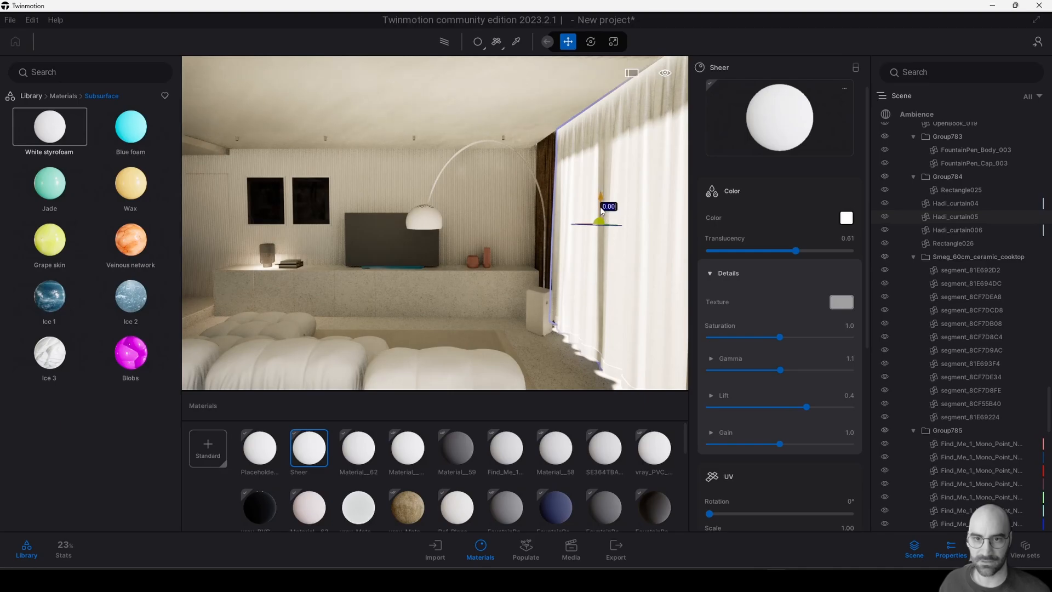
mouse_move(600, 206)
mouse_down()
mouse_move(606, 155)
mouse_move(613, 209)
mouse_up()
Set the Sheer material's UV scale to 0.60 and its roughness to 100%.
scroll(781, 365, down, 7)
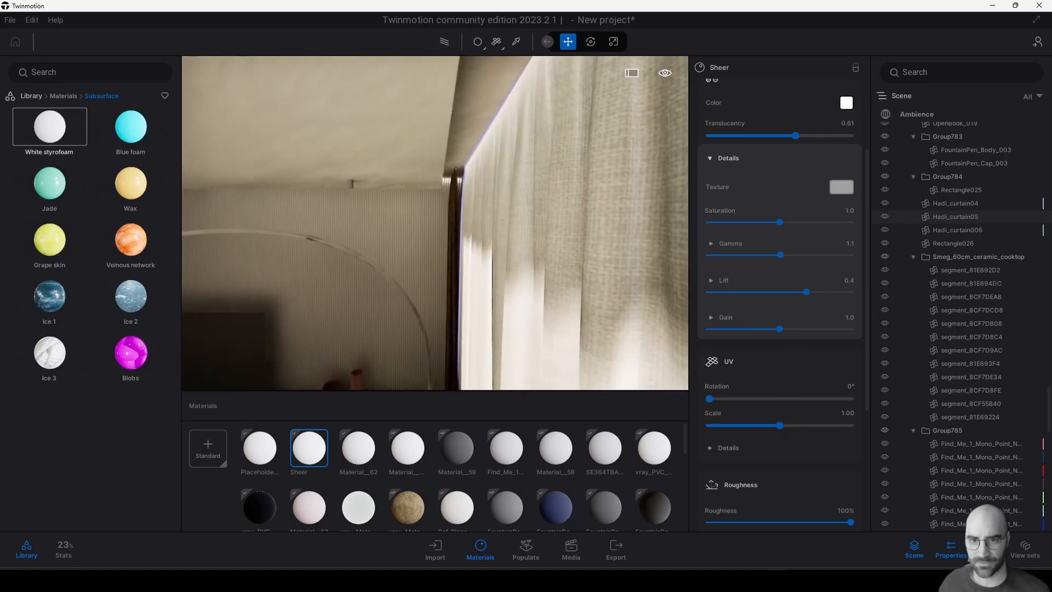
middle_drag(641, 175, 647, 164)
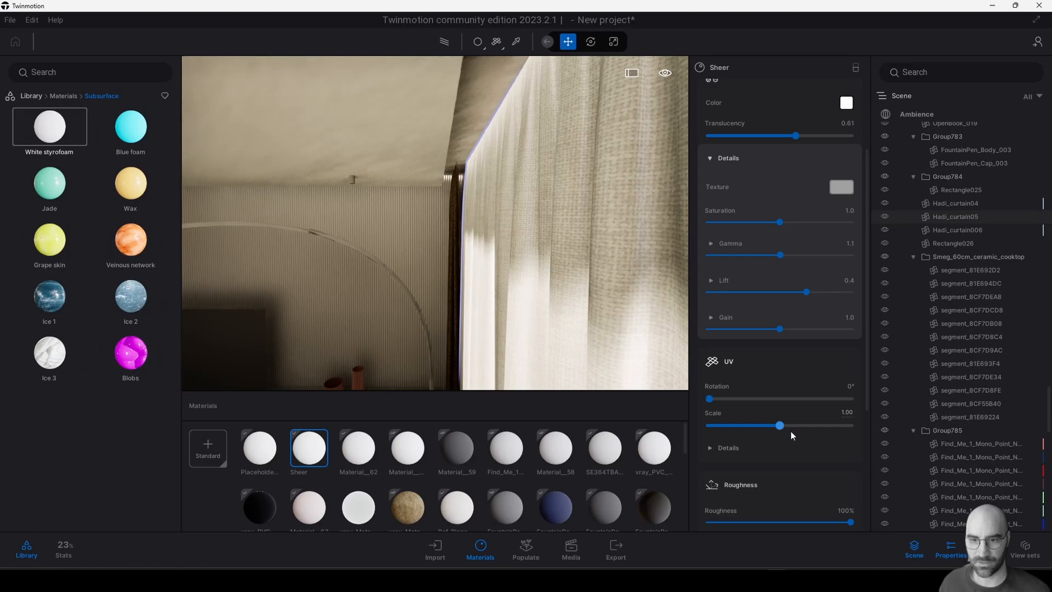
drag(781, 429, 749, 425)
scroll(771, 453, down, 3)
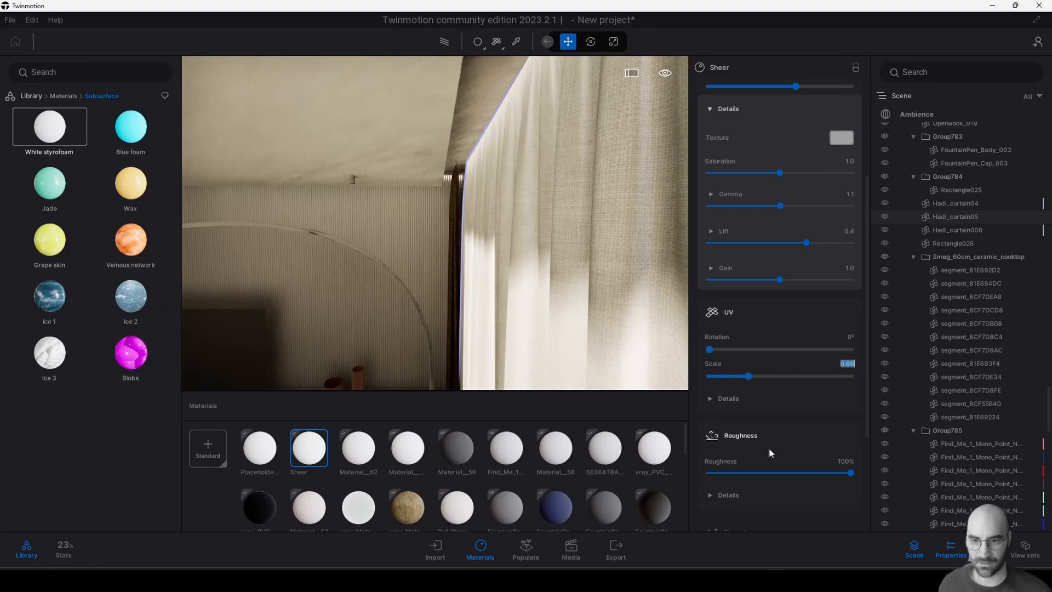
drag(842, 471, 873, 472)
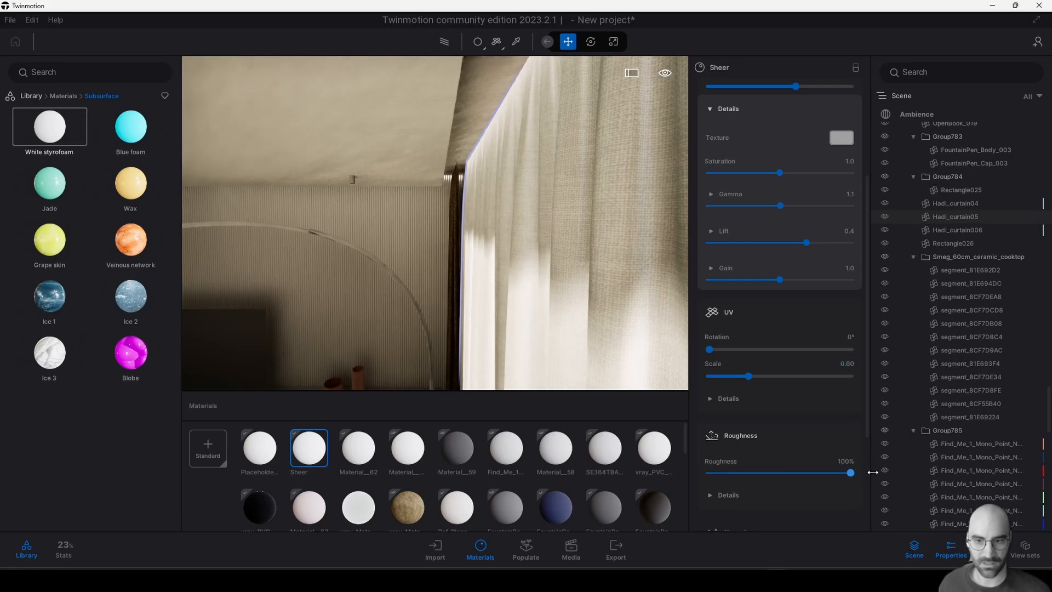
Enable the Normal property of the Sheer material and expand its details to expose the normal map slot.
scroll(767, 466, down, 2)
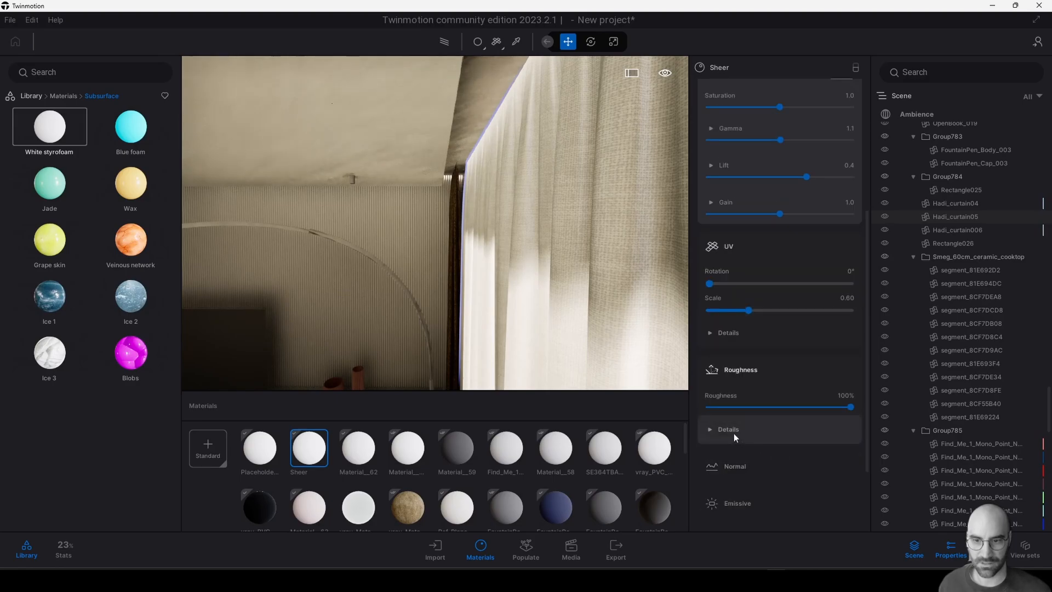
click(734, 430)
click(734, 430)
scroll(791, 406, down, 2)
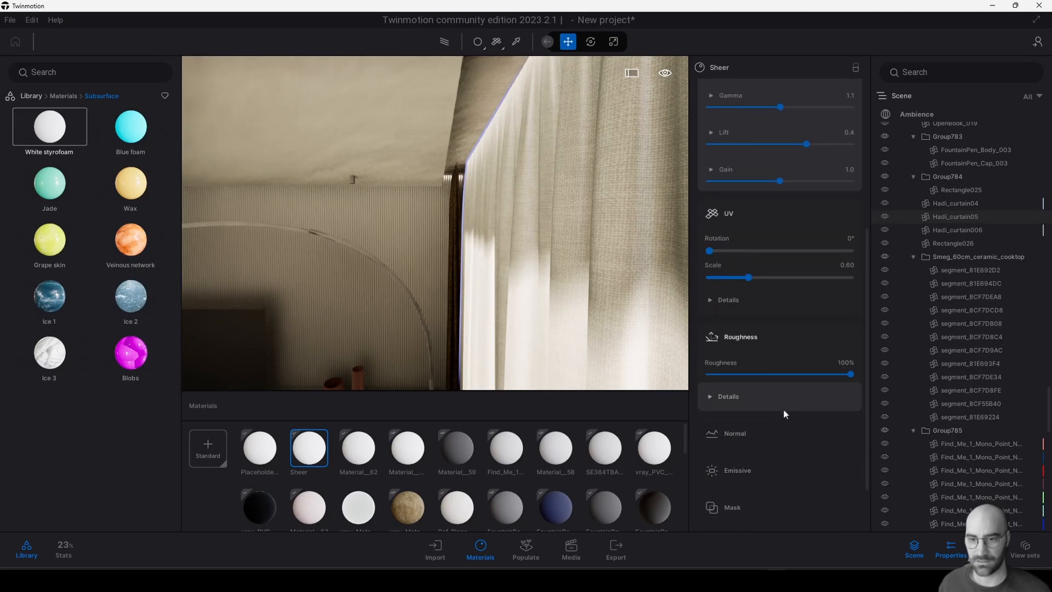
click(744, 436)
click(745, 493)
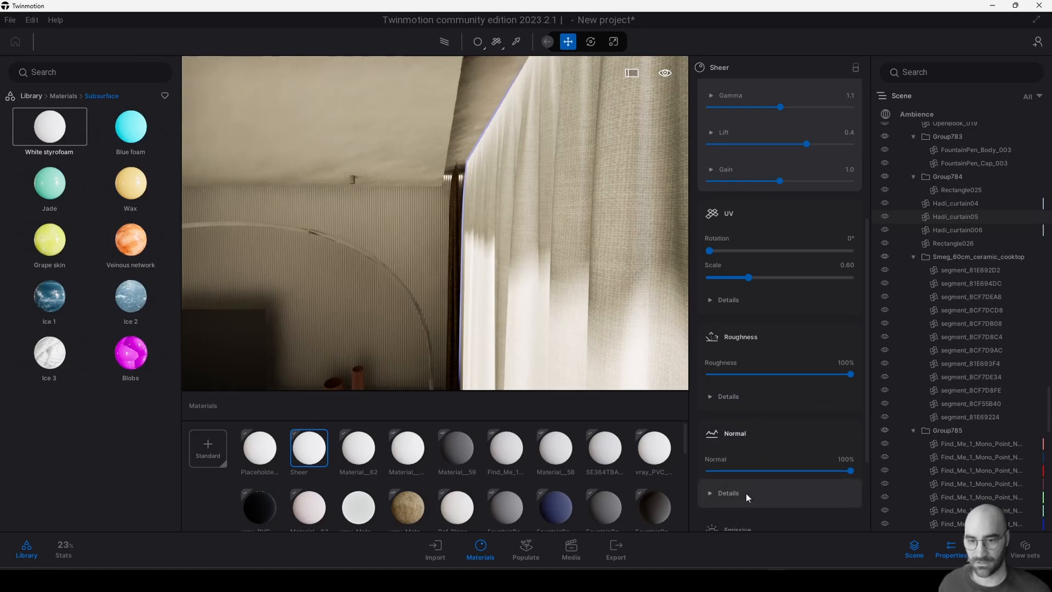
scroll(761, 476, down, 2)
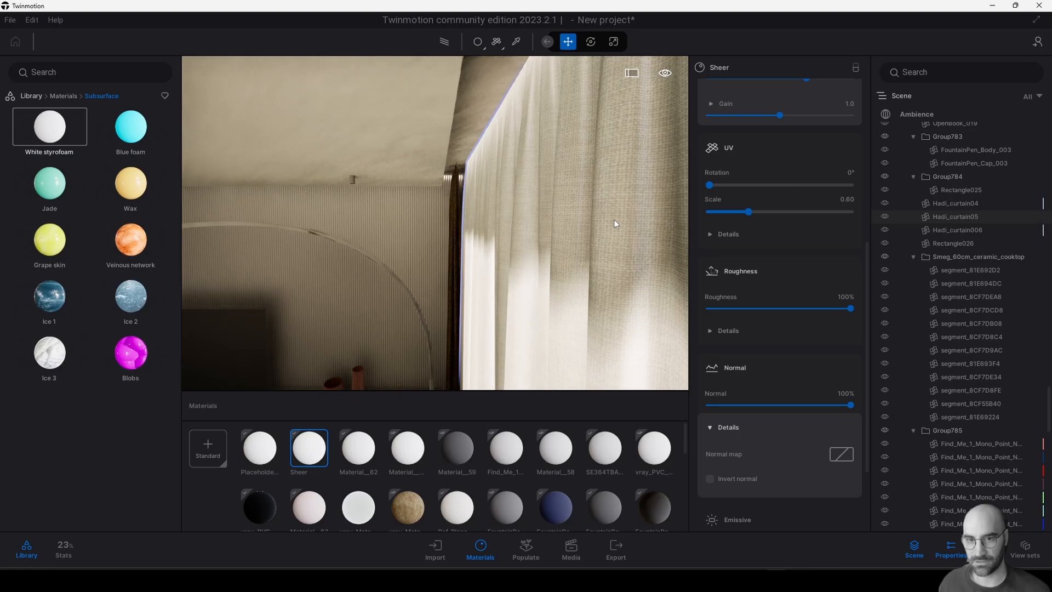
Switch to ShaderMap and load hrt_fabric1_mixmap1.jpg from FastStone Image Viewer as a color texture to generate its maps.
click(347, 578)
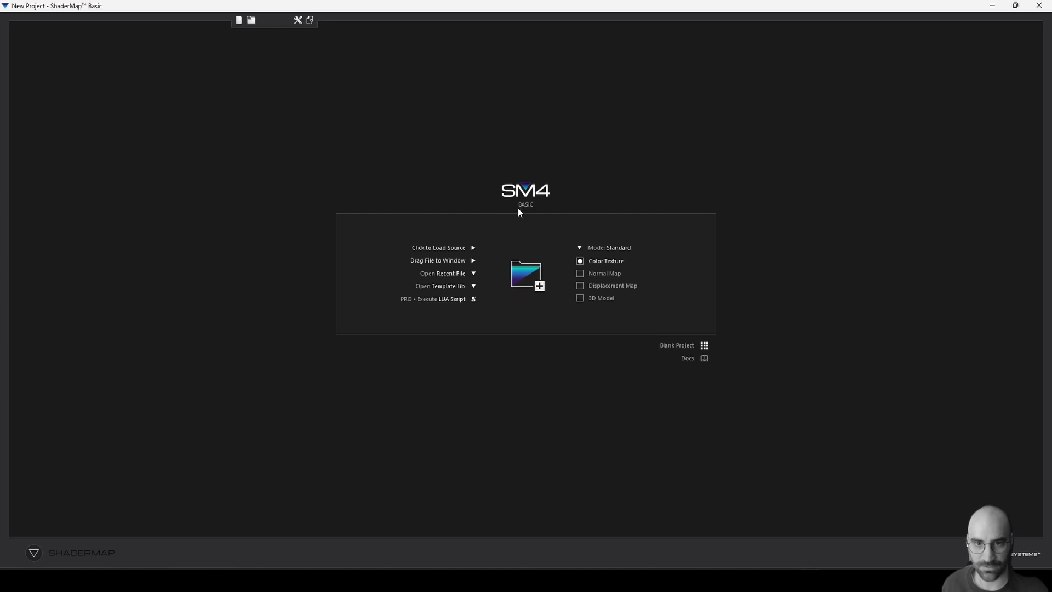
click(794, 581)
drag(810, 6, 465, 304)
drag(538, 285, 536, 283)
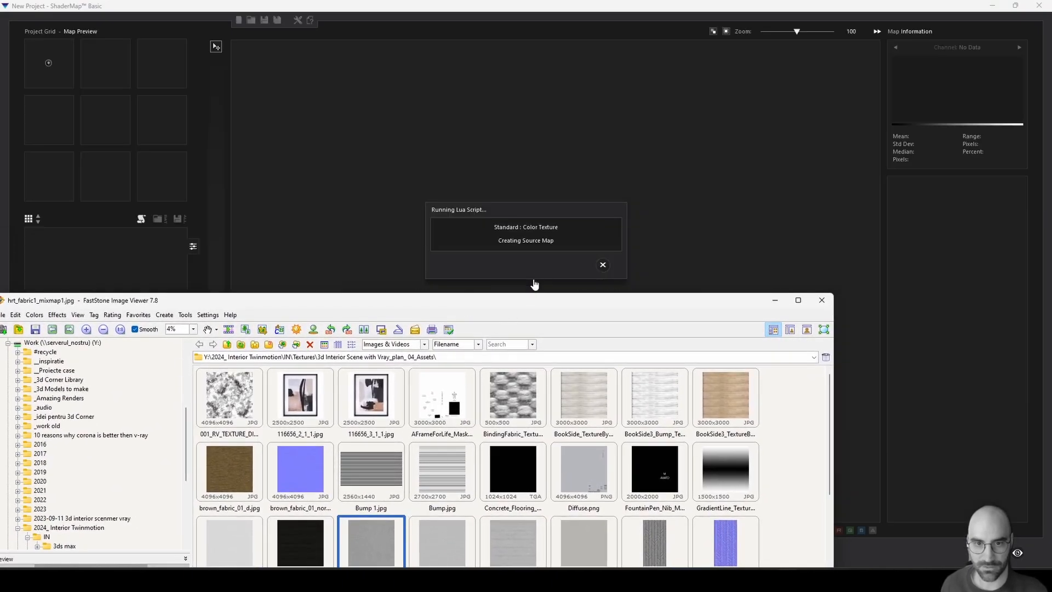
click(719, 291)
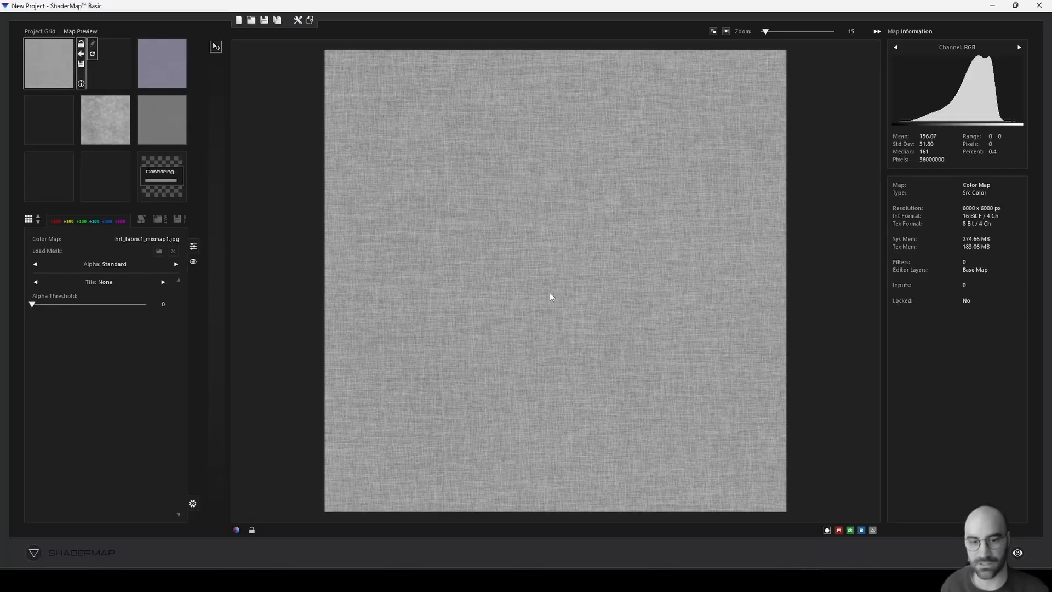
Inspect the generated fabric material up close on the 3D cylinder and compare it with its normal and color maps.
drag(550, 291, 624, 281)
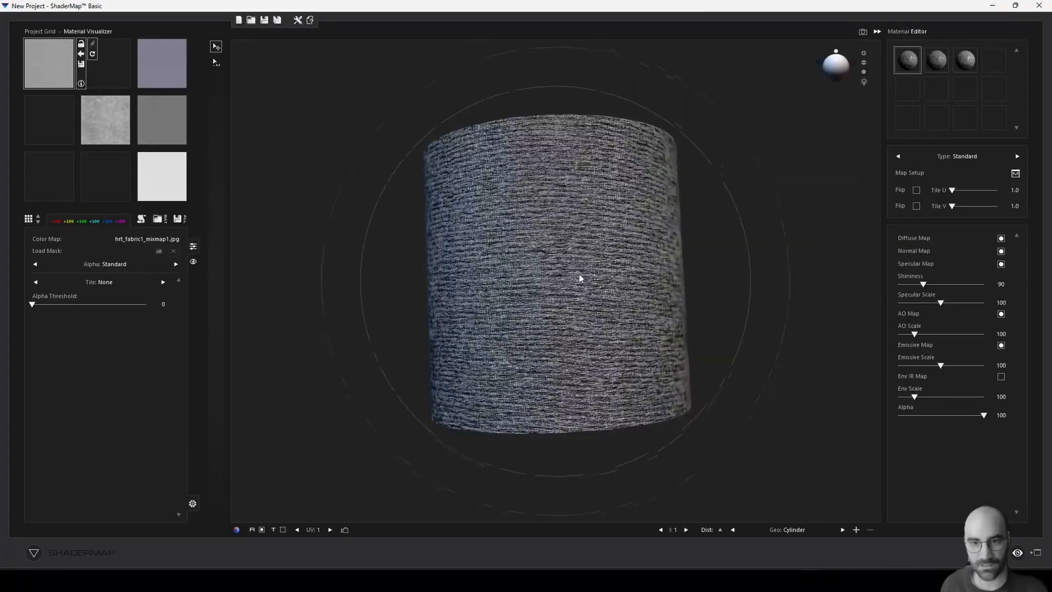
scroll(625, 281, up, 5)
scroll(630, 291, up, 3)
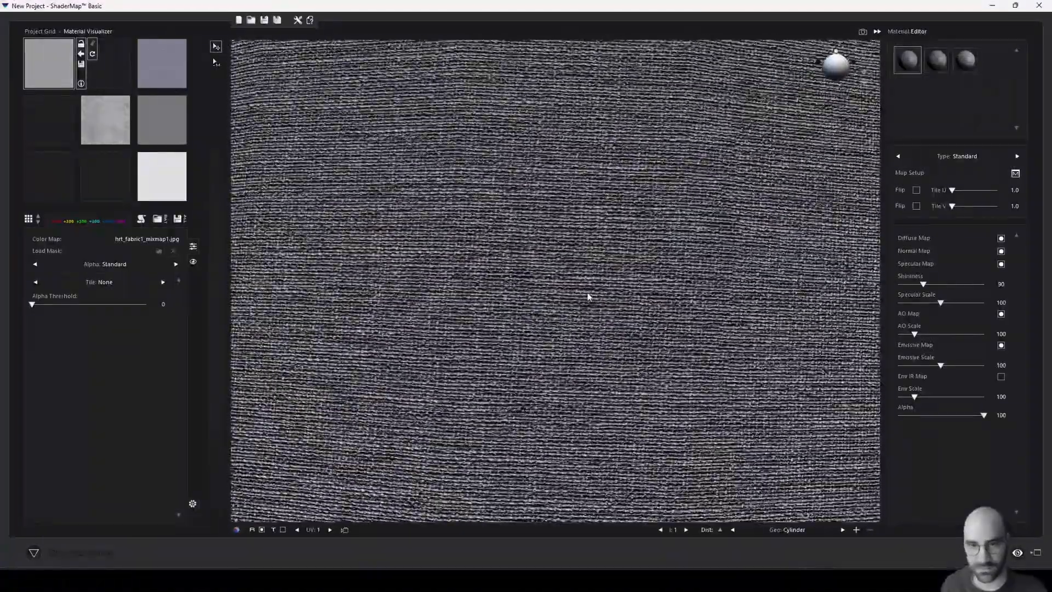
drag(589, 297, 582, 304)
scroll(582, 305, down, 3)
click(175, 75)
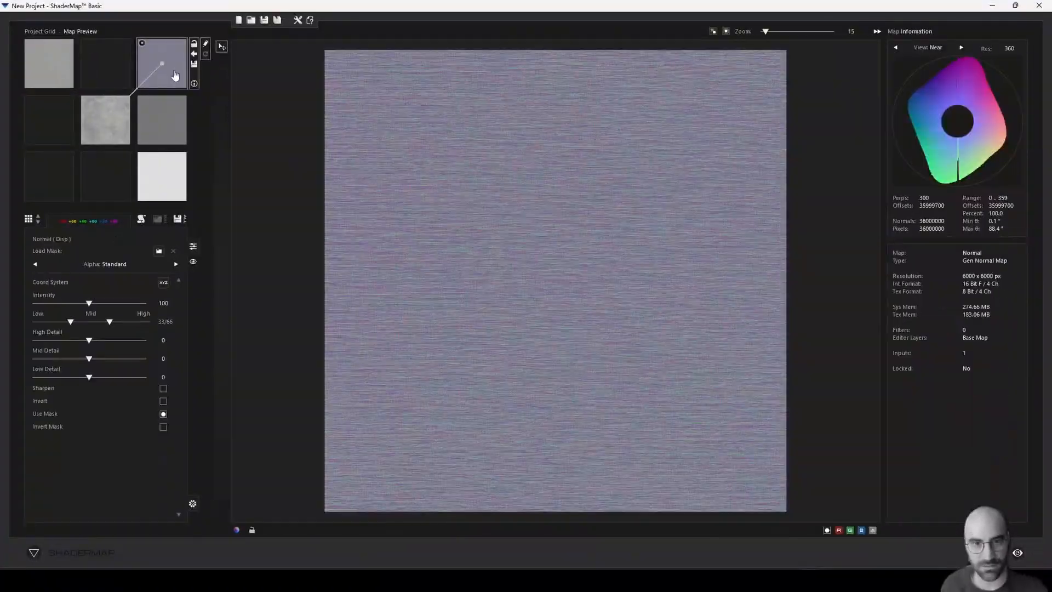
click(56, 80)
key(space)
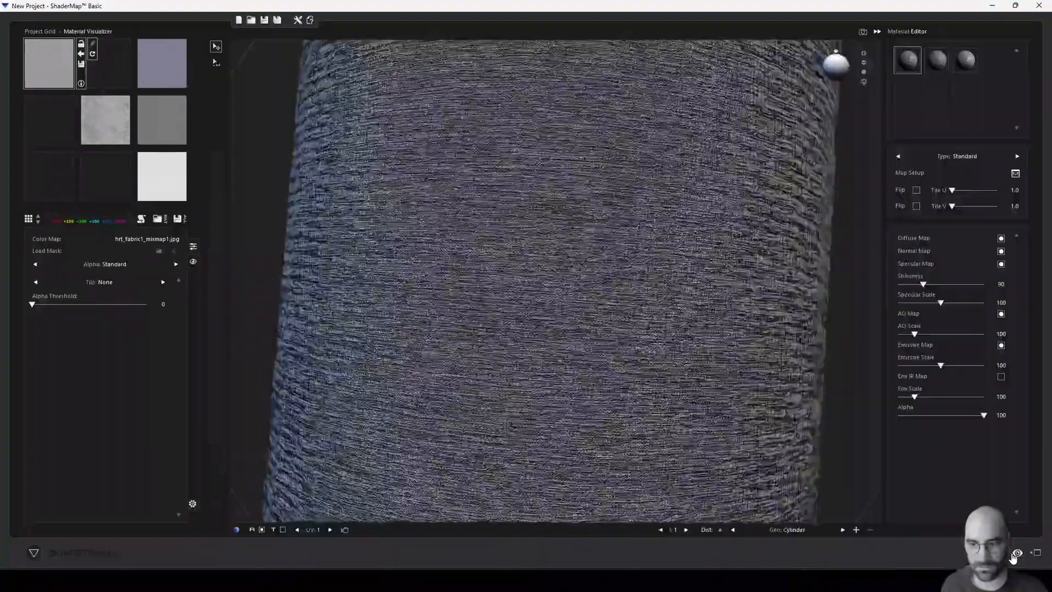
drag(603, 339, 735, 306)
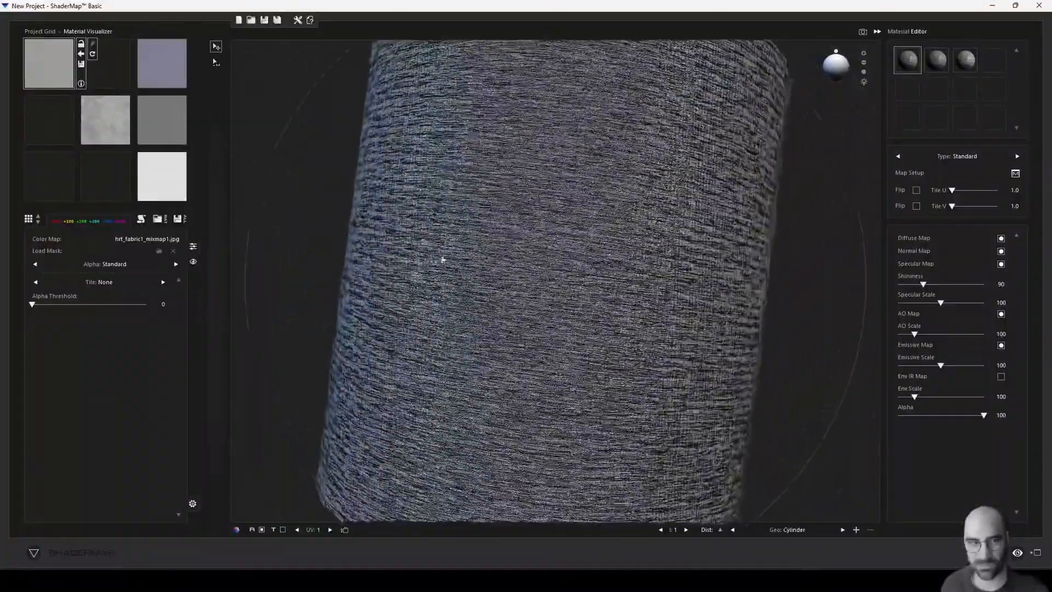
Set the fabric normal map's intensity to 8 and check the softened relief on the cylinder.
click(161, 64)
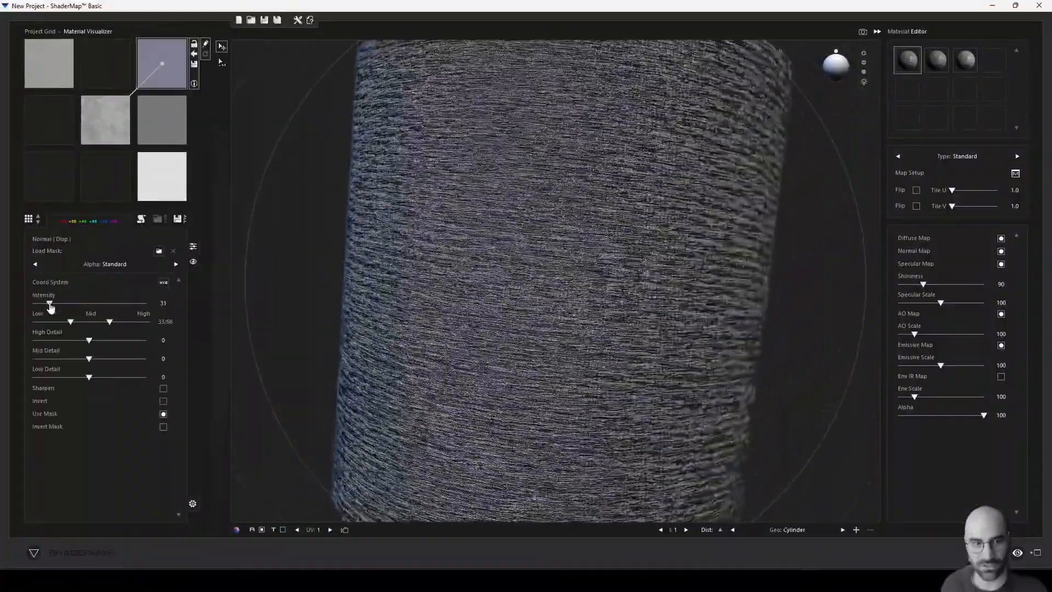
drag(91, 303, 37, 310)
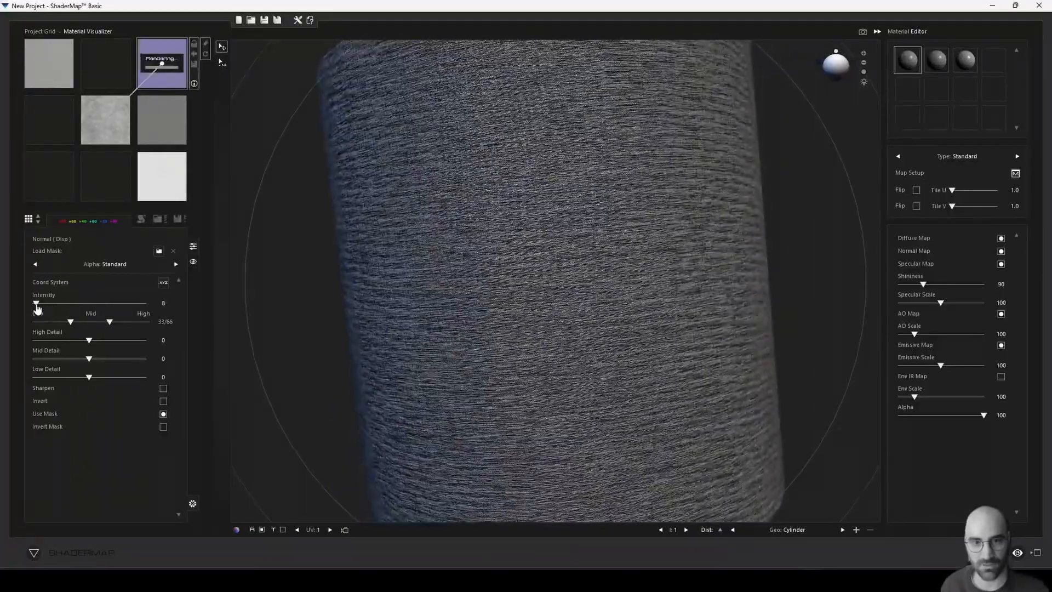
mouse_move(510, 262)
mouse_down()
mouse_move(521, 199)
mouse_move(560, 149)
mouse_move(580, 155)
mouse_move(517, 202)
mouse_move(519, 247)
mouse_move(491, 219)
mouse_move(495, 249)
mouse_up()
Set the specular map's brightness to -86 and save all the generated maps to their output files.
click(177, 124)
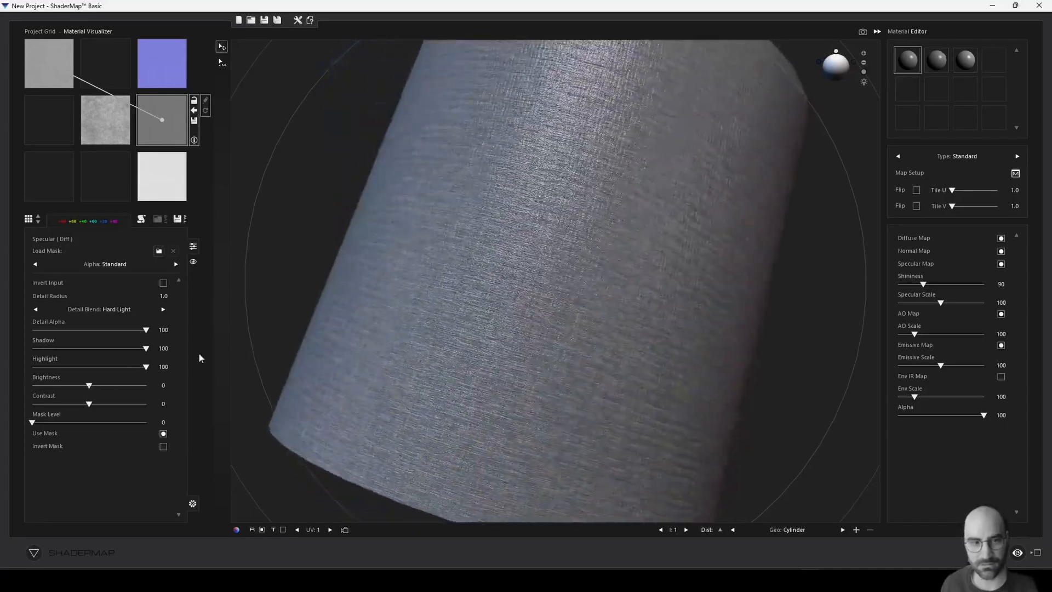
drag(89, 385, 40, 394)
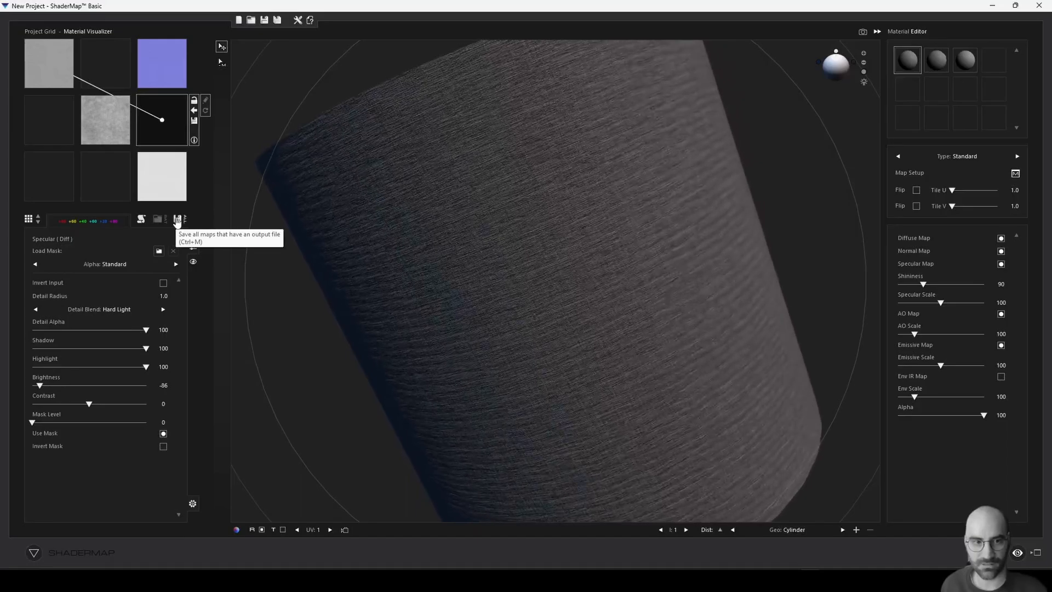
click(177, 220)
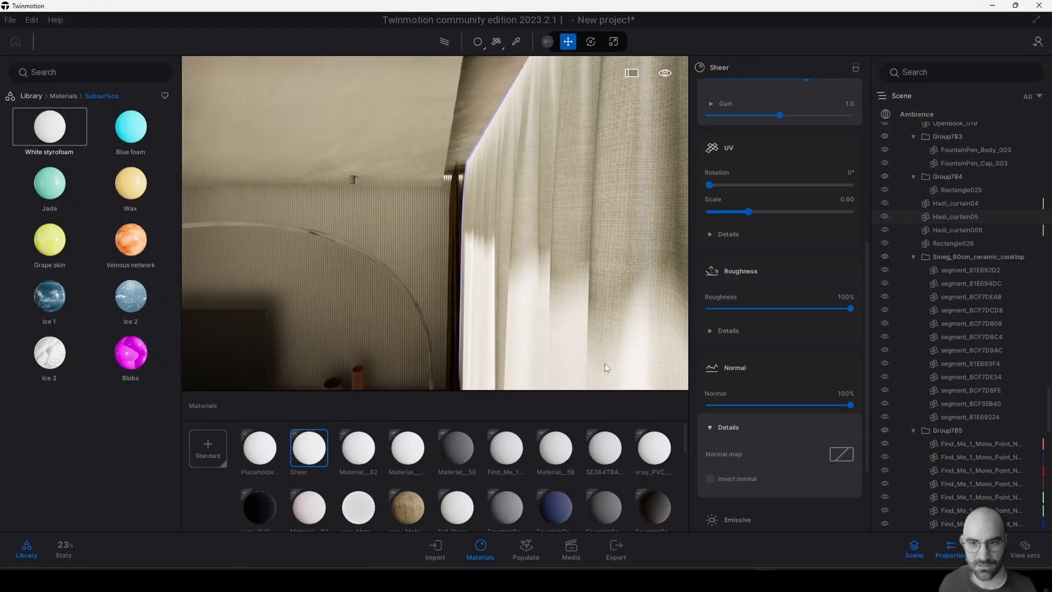
Back in Twinmotion, open the file chooser for the Sheer roughness texture and list files in detail, sorted by date modified.
click(735, 331)
mouse_move(619, 274)
right_down()
mouse_move(638, 273)
mouse_move(595, 307)
mouse_move(624, 265)
right_up()
click(845, 366)
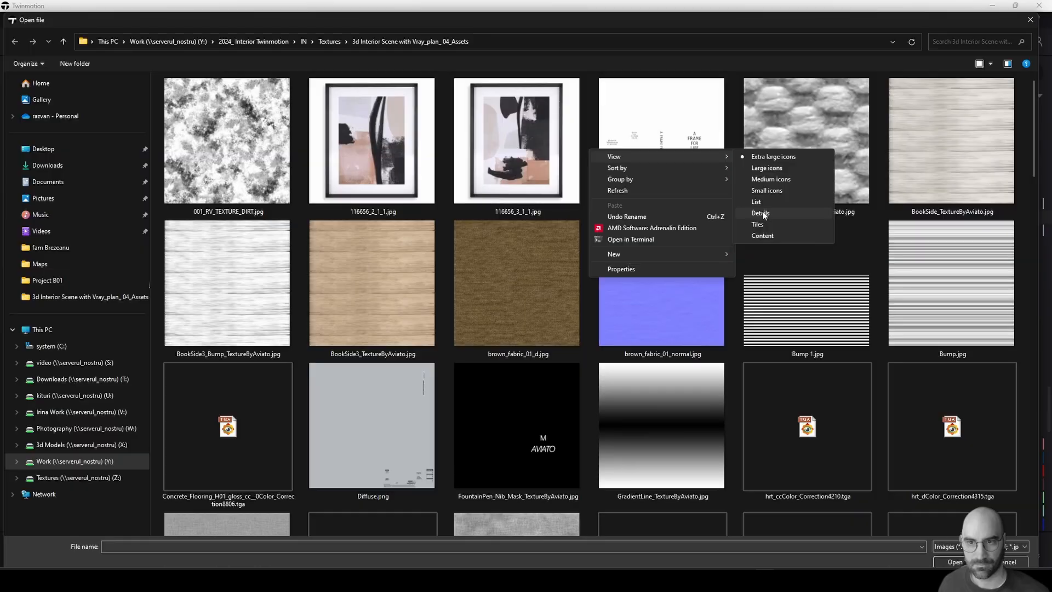
click(762, 212)
click(317, 80)
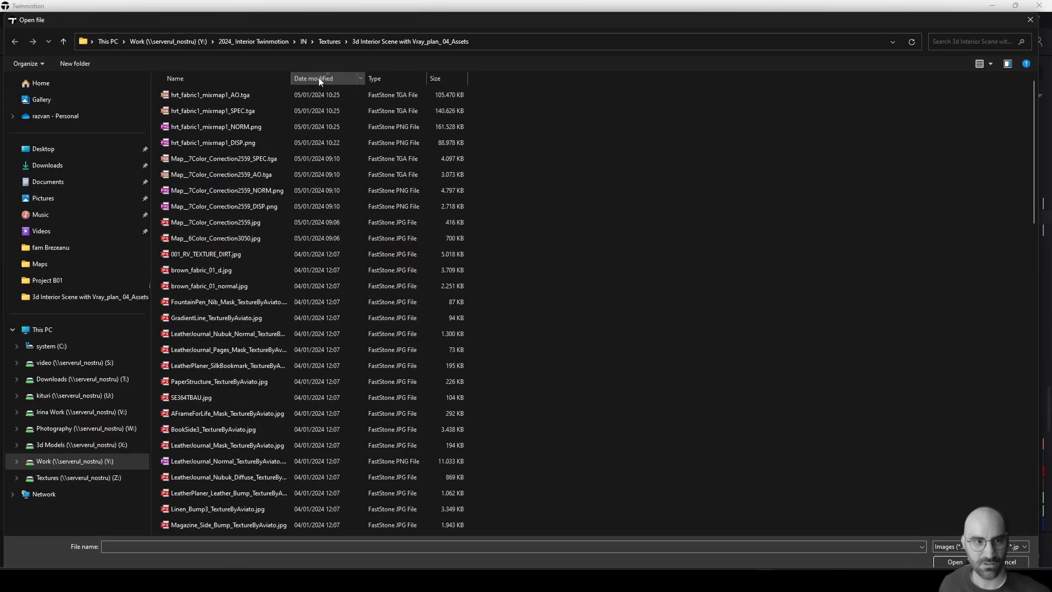
double_click(291, 78)
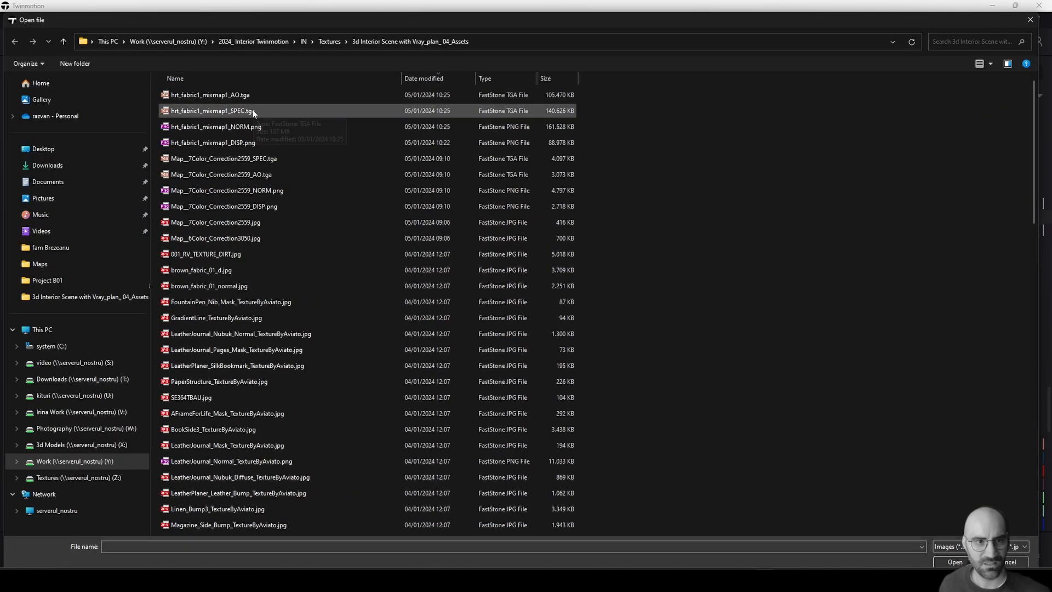
Load hrt_fabric1_mixmap1_SPEC.tga as the Sheer roughness texture, after switching the files to image icons and comparing them in FastStone.
right_drag(232, 110, 238, 112)
click(300, 109)
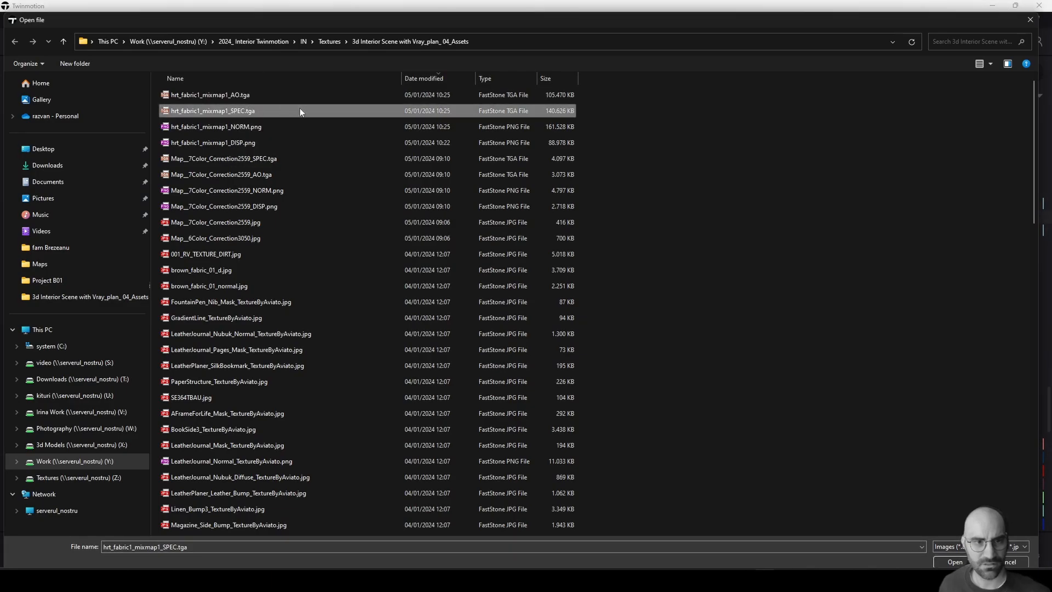
right_click(615, 126)
mouse_move(646, 133)
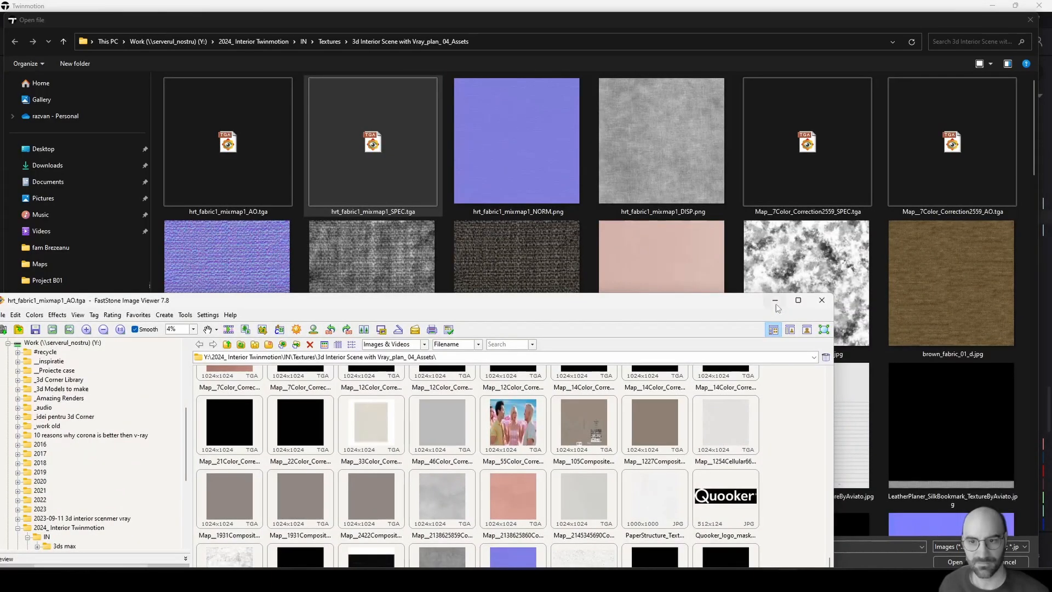
click(776, 302)
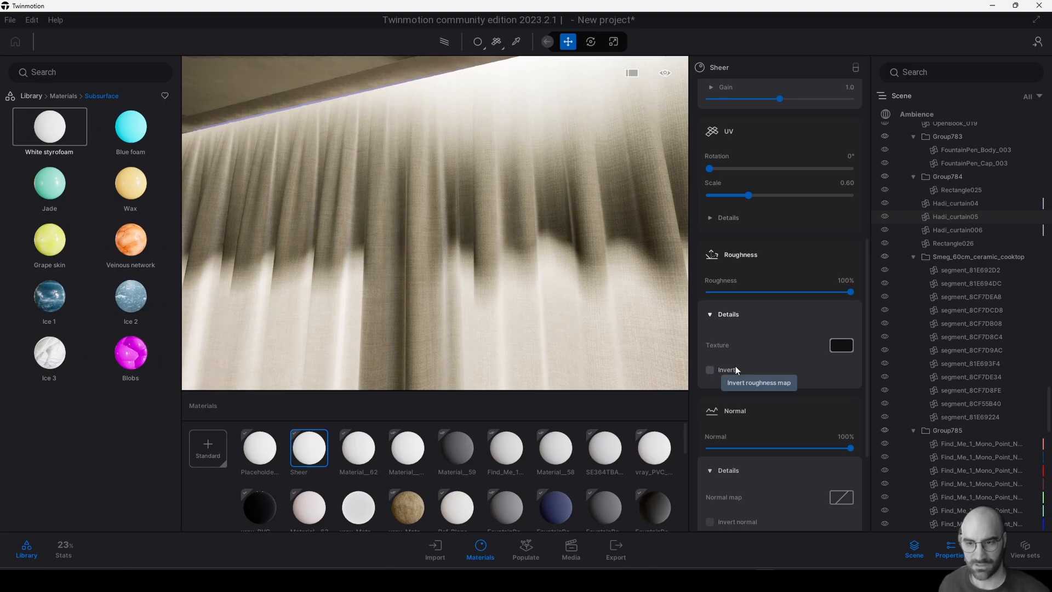
Load hrt_fabric1_mixmap1_NORM.png as the Sheer material's normal map.
scroll(751, 362, down, 2)
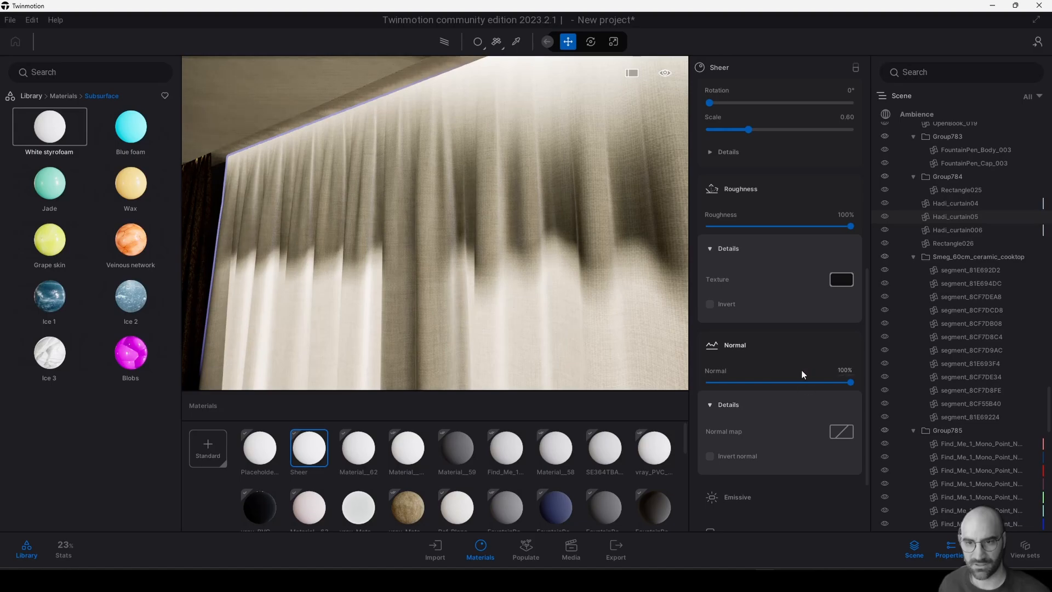
right_click(837, 433)
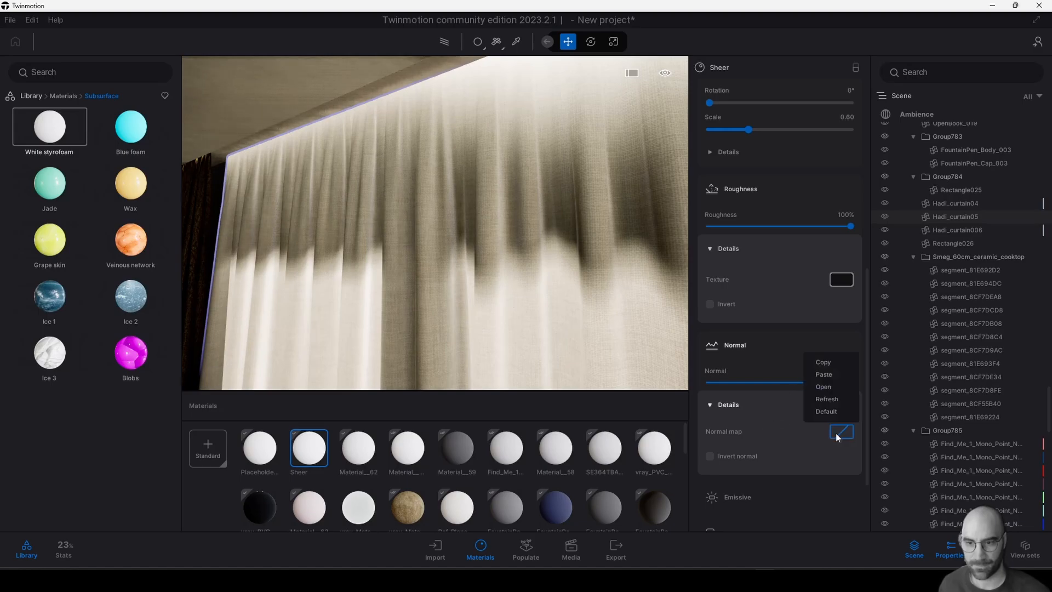
click(826, 387)
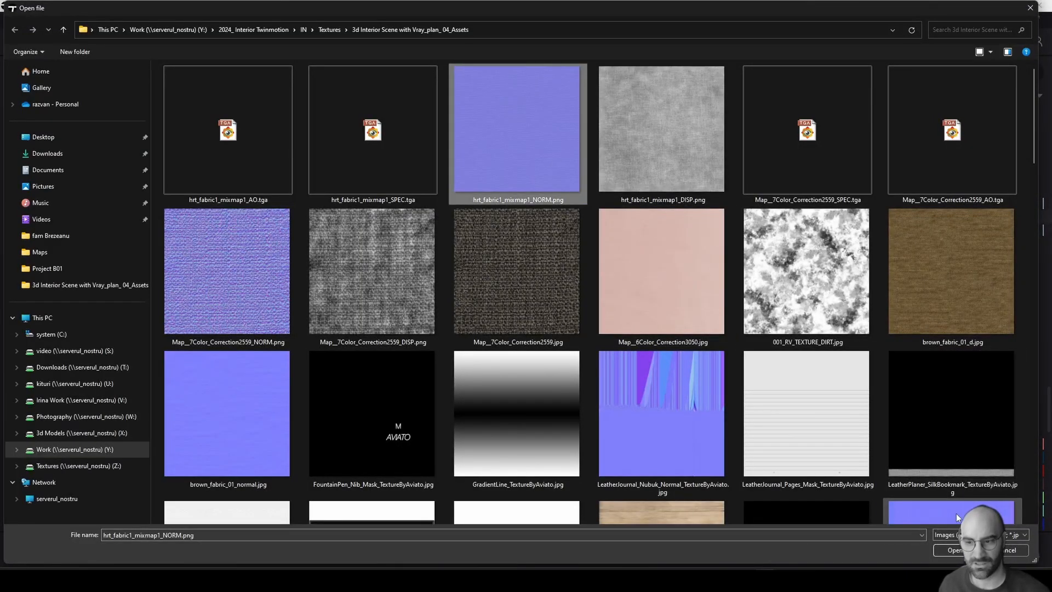
click(953, 550)
Check the curtain weave up close and reduce the Sheer material's normal strength to 37%.
shift+middle_drag(505, 252, 463, 235)
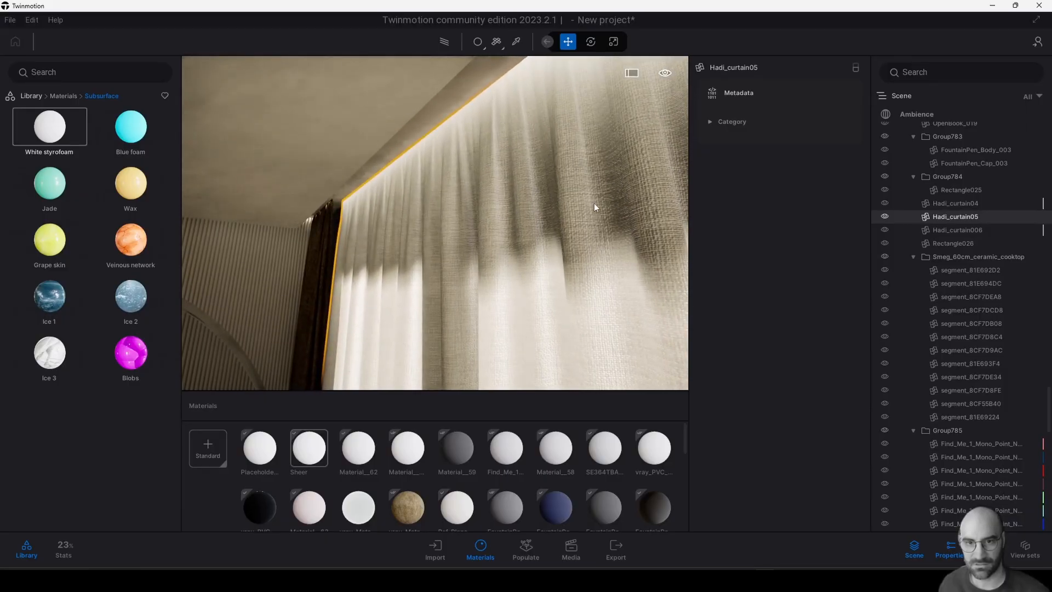
scroll(597, 209, up, 4)
scroll(597, 208, down, 5)
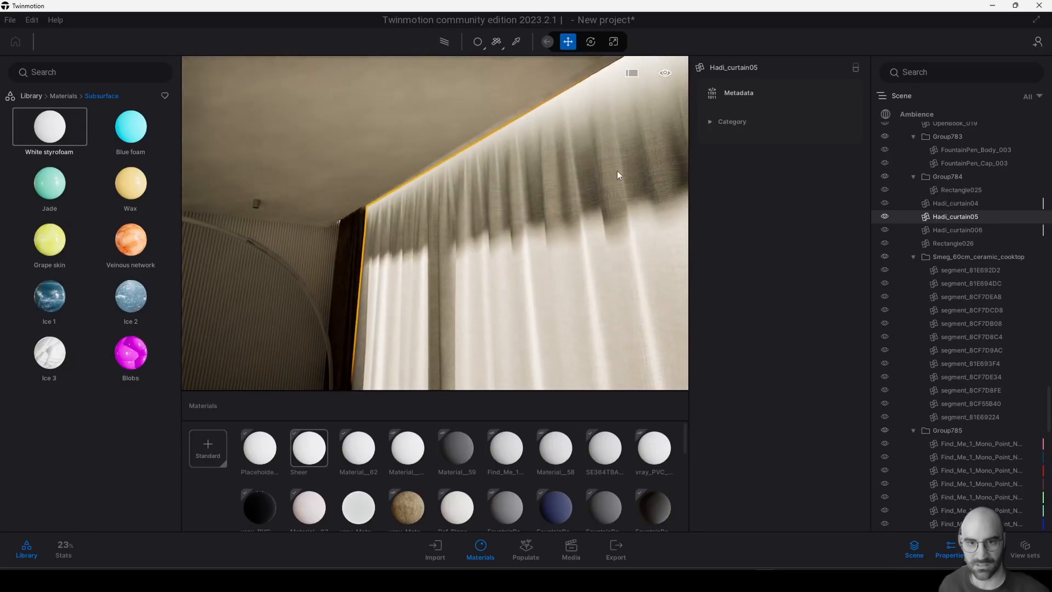
scroll(621, 172, up, 3)
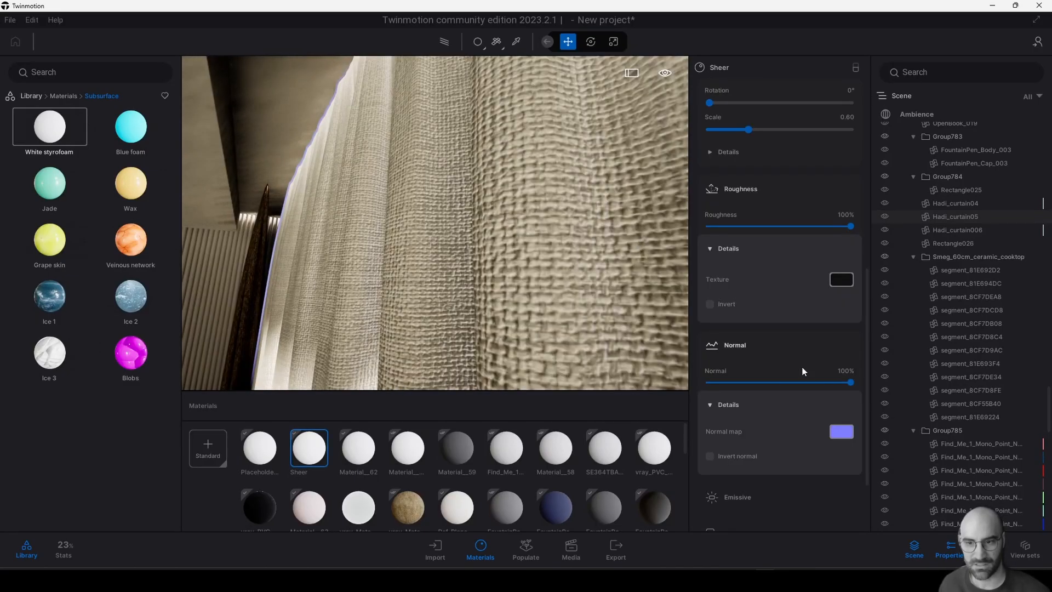
drag(850, 382, 761, 382)
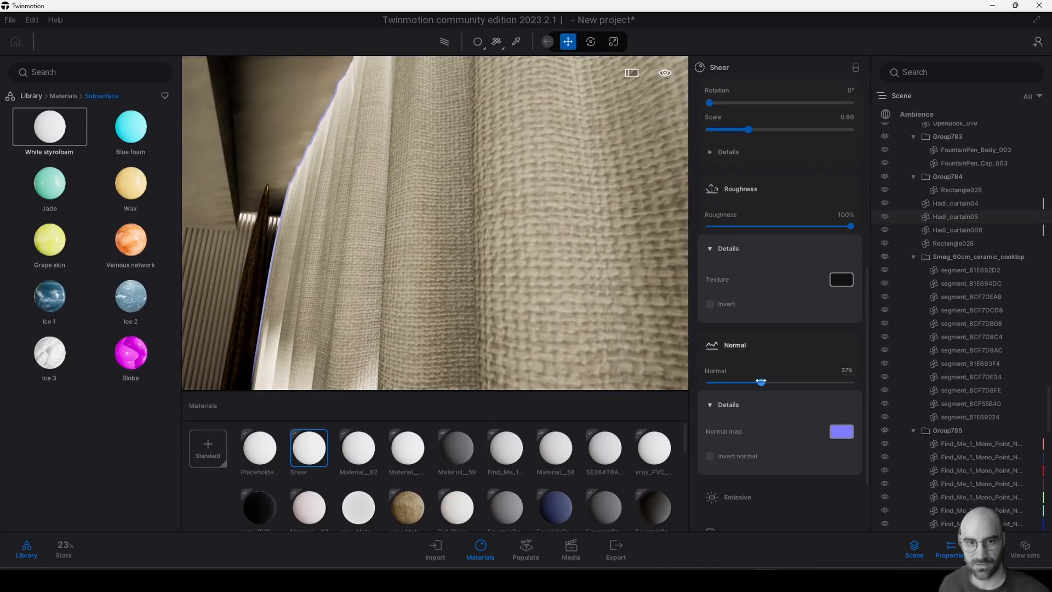
Examine the sheer curtain with its new roughness and normal maps from several distances across the room.
scroll(564, 285, down, 5)
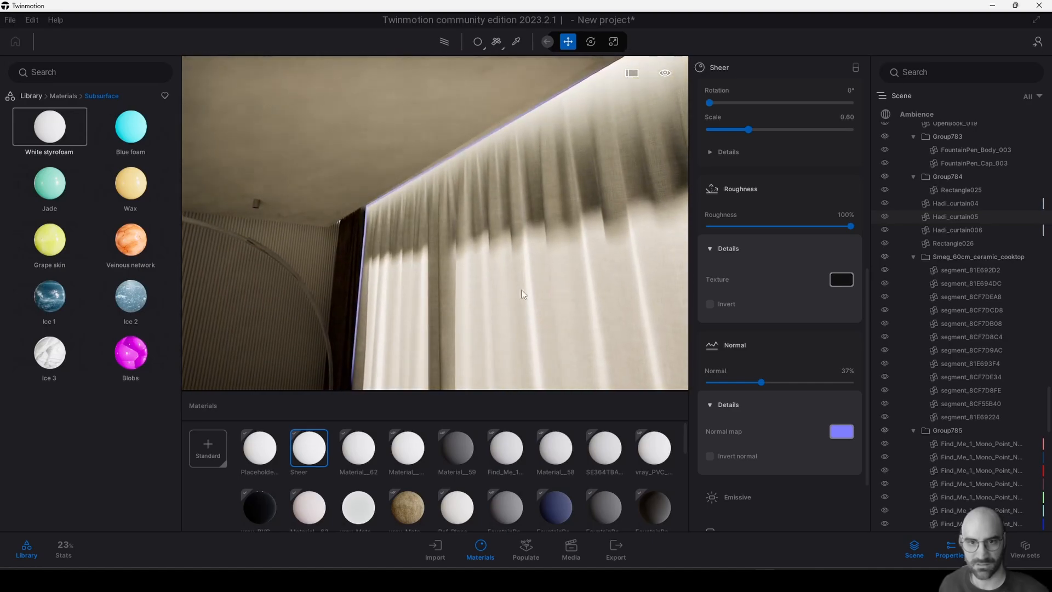
right_drag(521, 290, 548, 318)
scroll(463, 320, down, 4)
right_drag(469, 338, 445, 381)
middle_drag(445, 282, 470, 340)
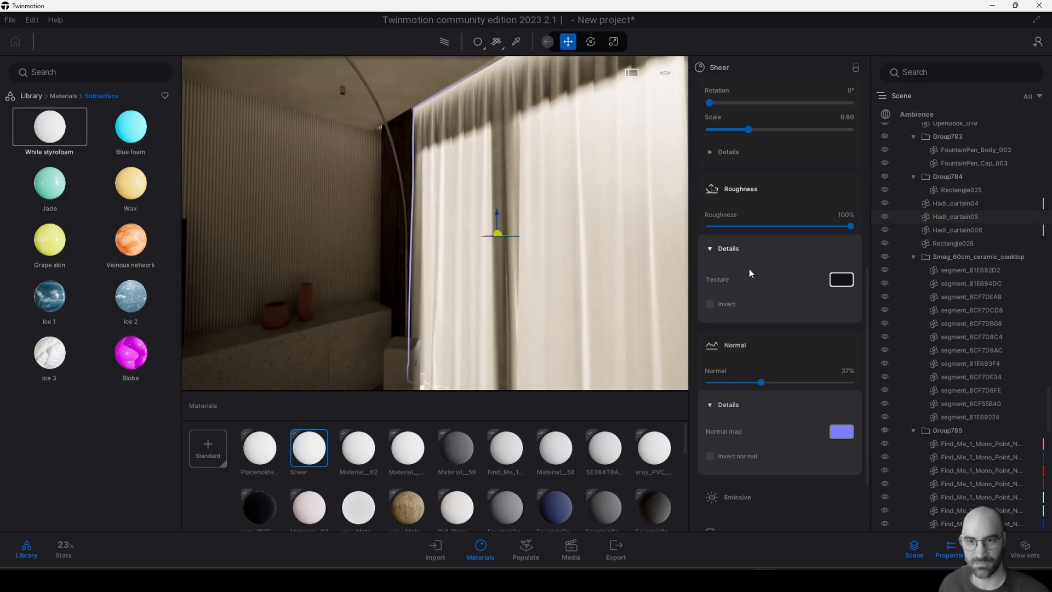
scroll(770, 338, down, 2)
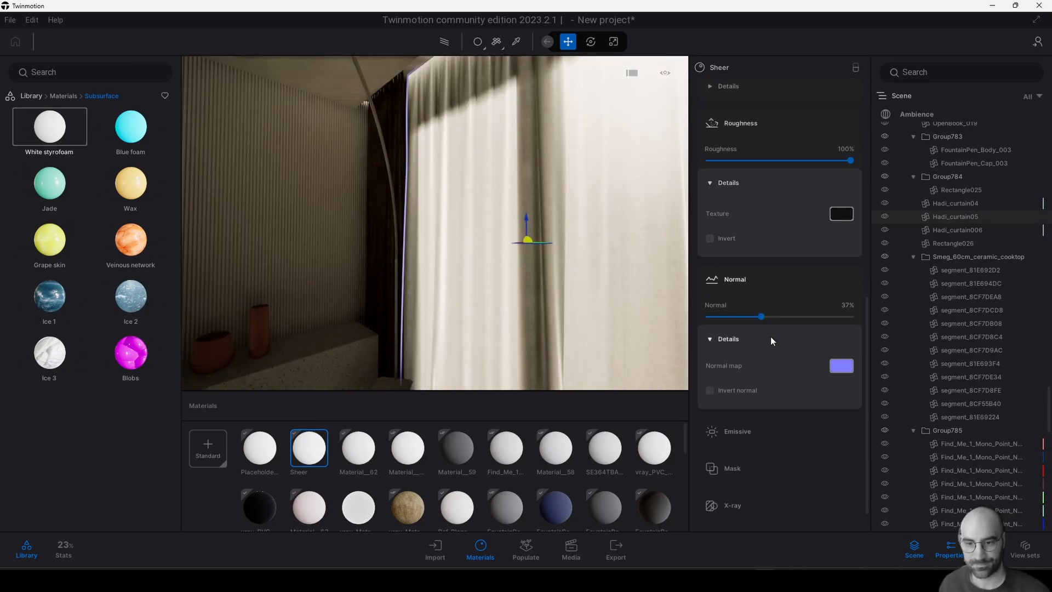
scroll(483, 293, down, 5)
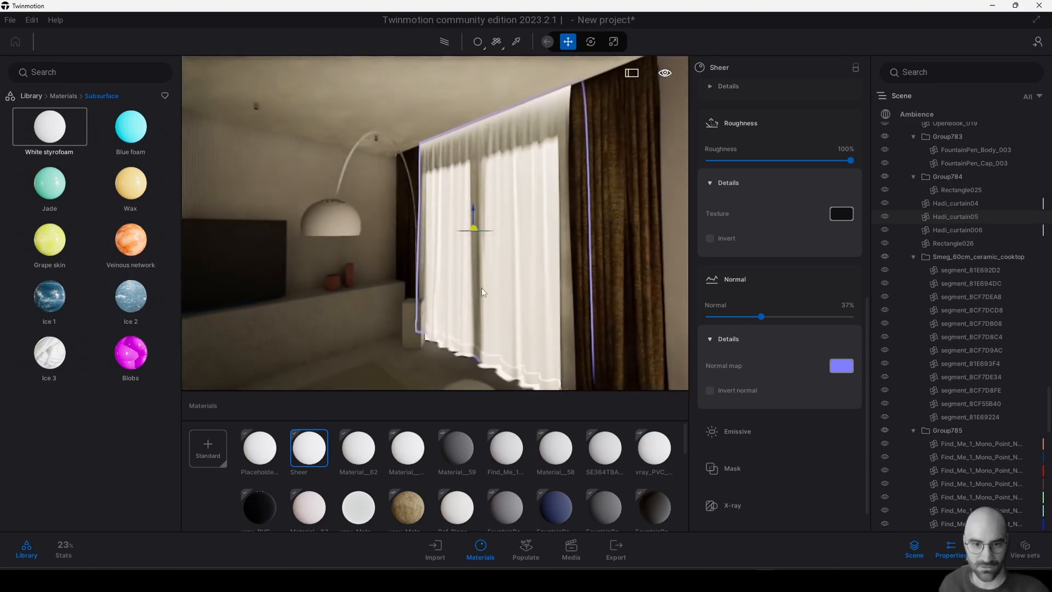
scroll(482, 292, up, 4)
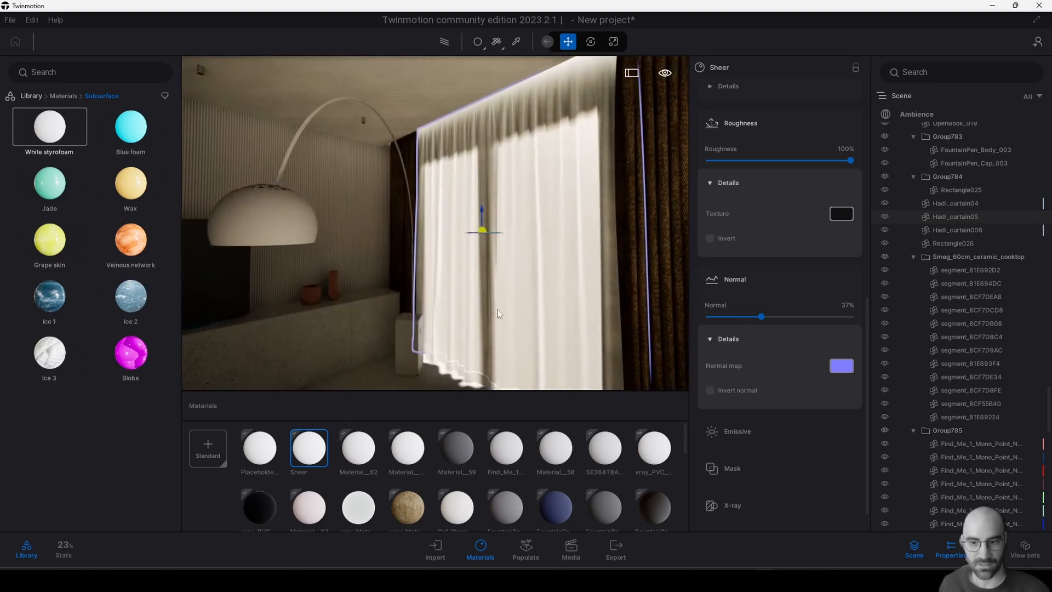
Enable the Sheer material's opacity map, load hrt_fabric1_mixmap1_SPEC.tga into it and invert it.
middle_drag(503, 285, 503, 271)
click(762, 405)
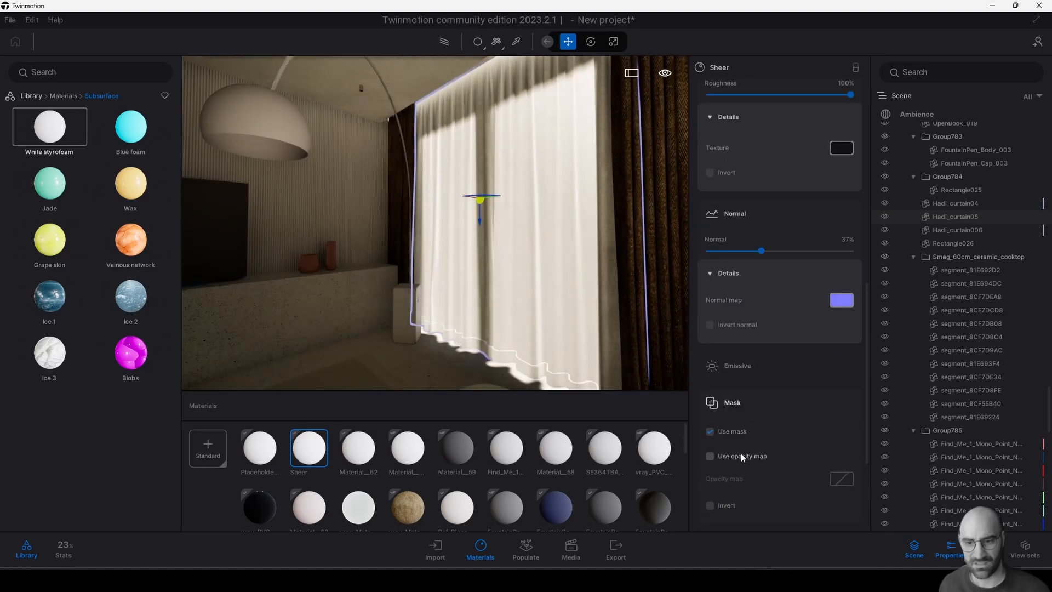
click(711, 456)
click(839, 480)
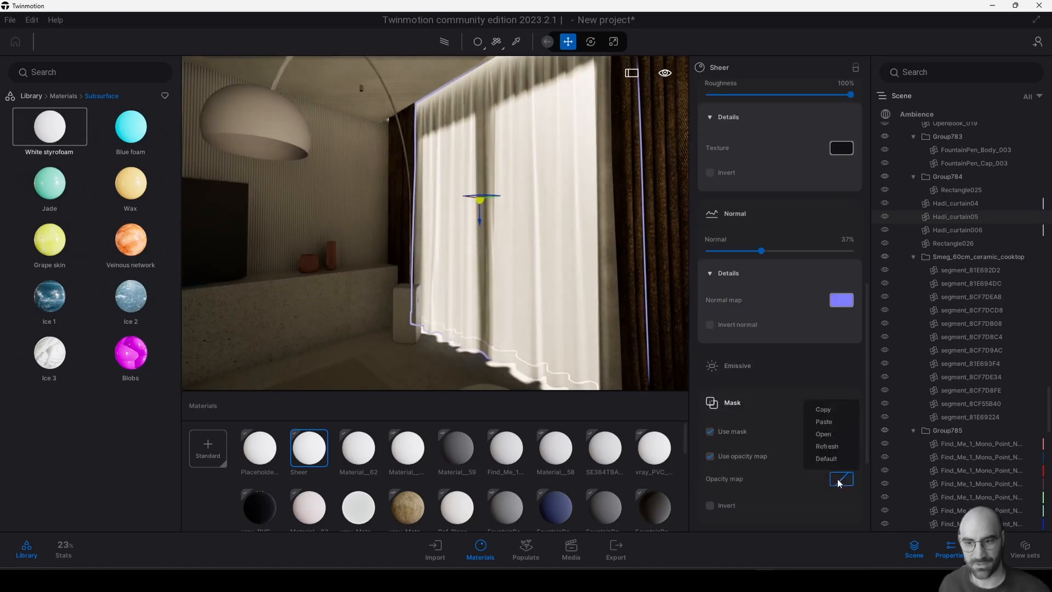
click(827, 433)
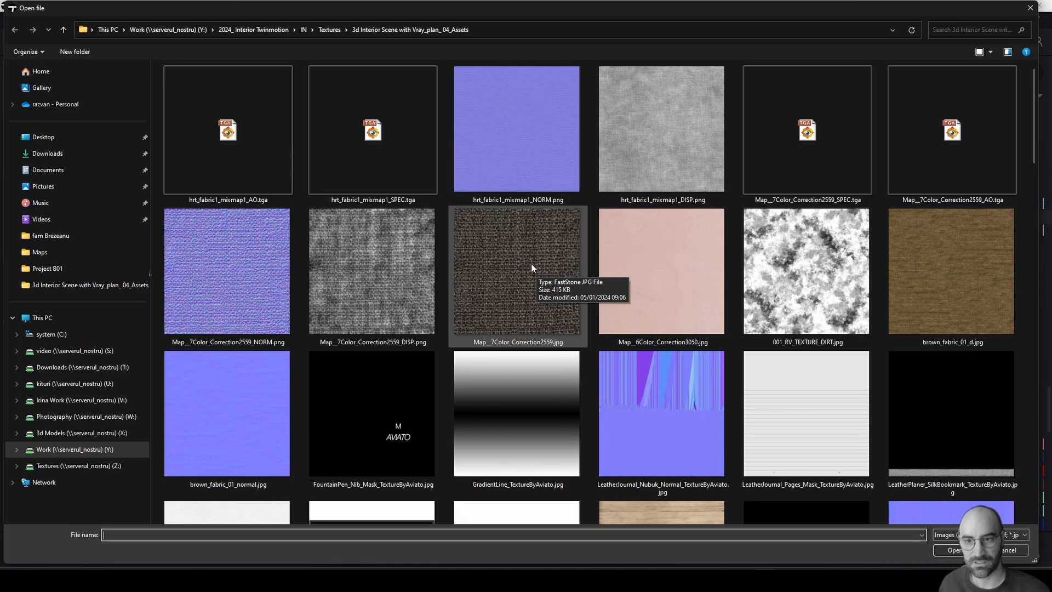
click(392, 166)
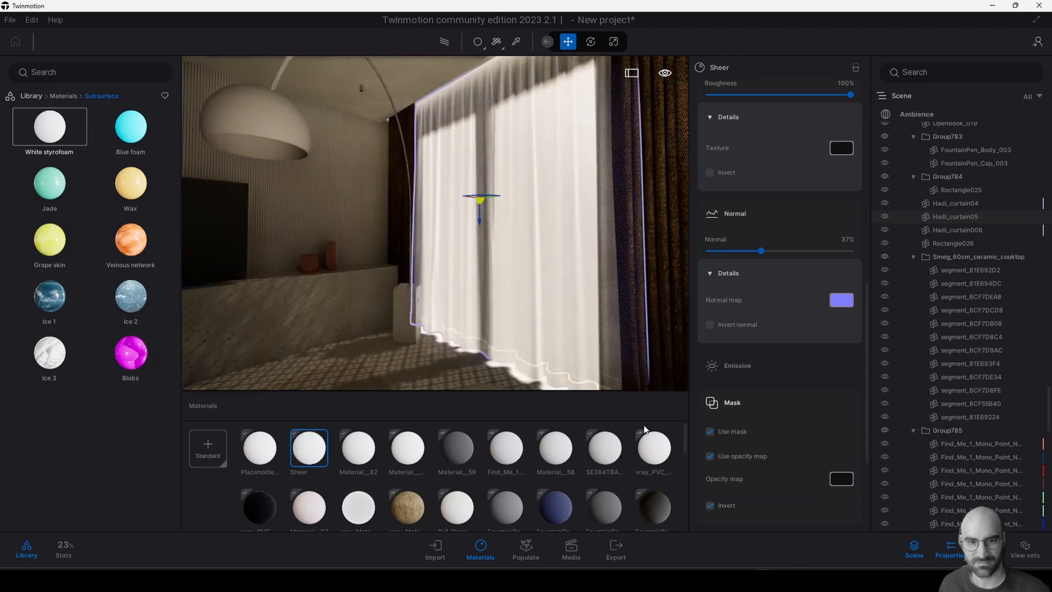
Examine how light passes through the sheer curtain with its opacity map, including a brief path-traced preview.
shift+middle_drag(606, 318, 543, 340)
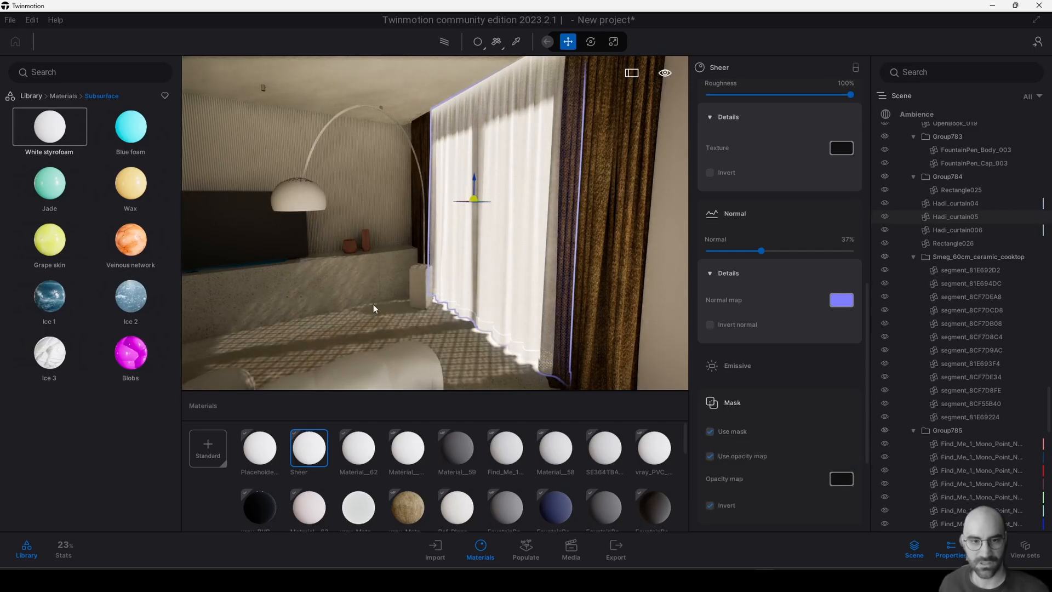
scroll(372, 304, down, 5)
scroll(371, 294, up, 4)
scroll(412, 376, up, 6)
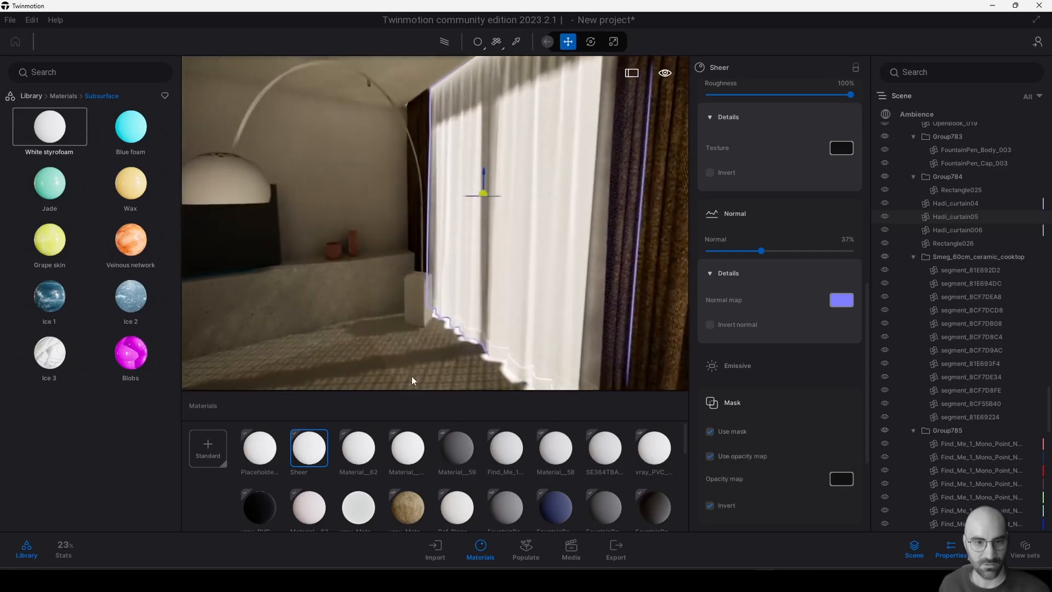
mouse_move(416, 376)
middle_down()
mouse_move(409, 202)
mouse_move(413, 385)
middle_up()
scroll(414, 385, down, 6)
click(444, 43)
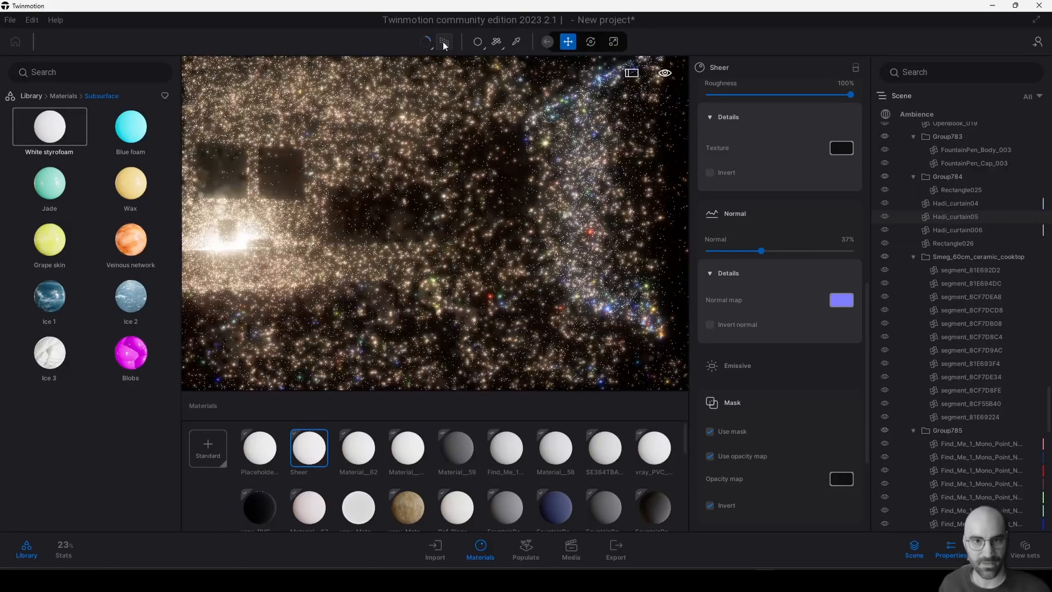
click(444, 41)
Examine the sunlight through the sheer curtain across the sofas, media console and rest of the living room.
right_drag(463, 301, 442, 257)
scroll(397, 304, down, 2)
scroll(434, 298, down, 3)
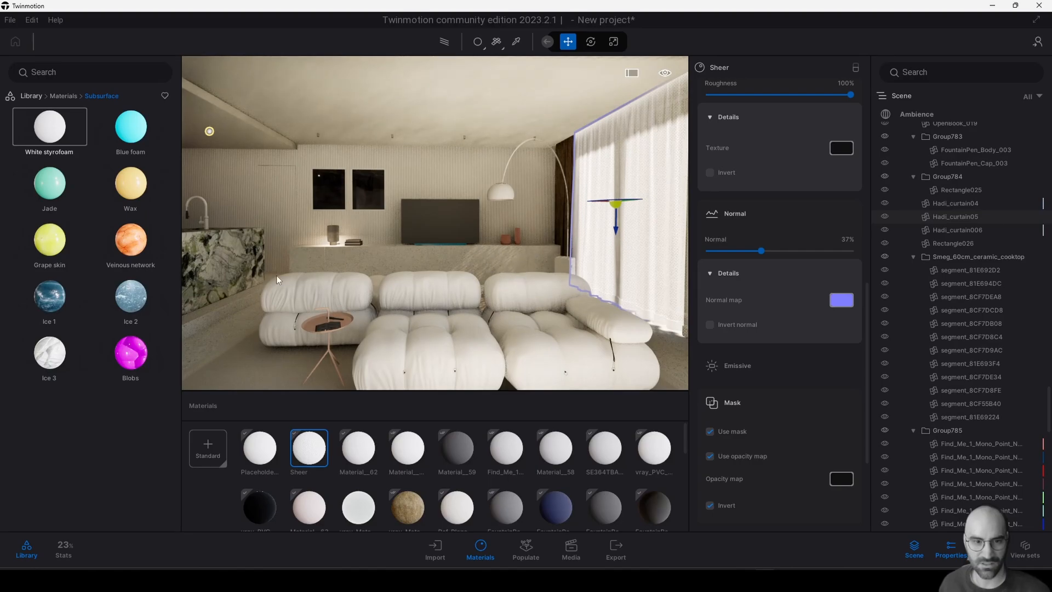
scroll(276, 275, up, 10)
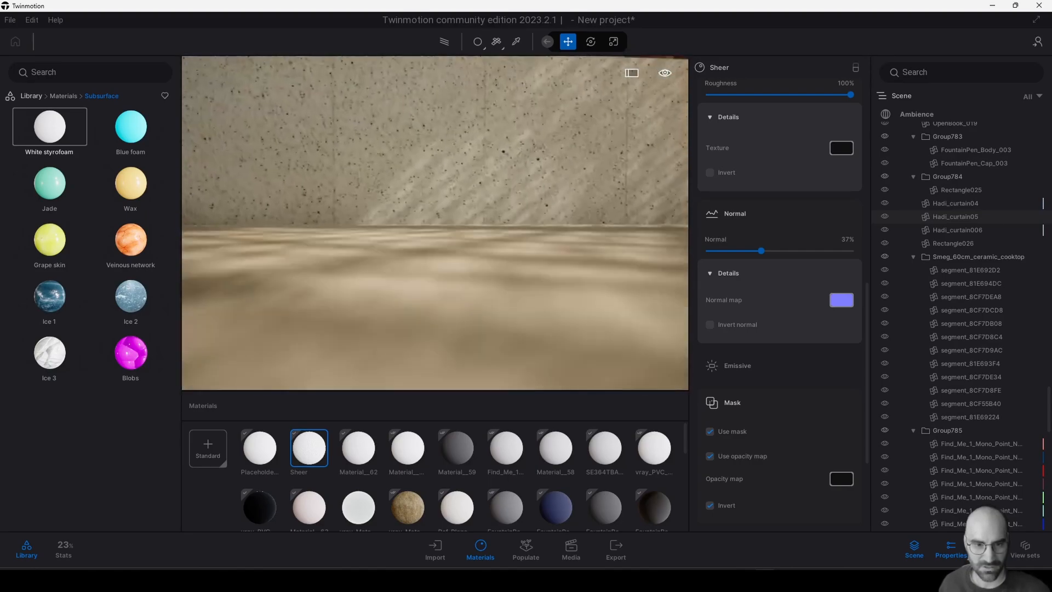
middle_drag(445, 220, 445, 276)
middle_drag(400, 126, 406, 248)
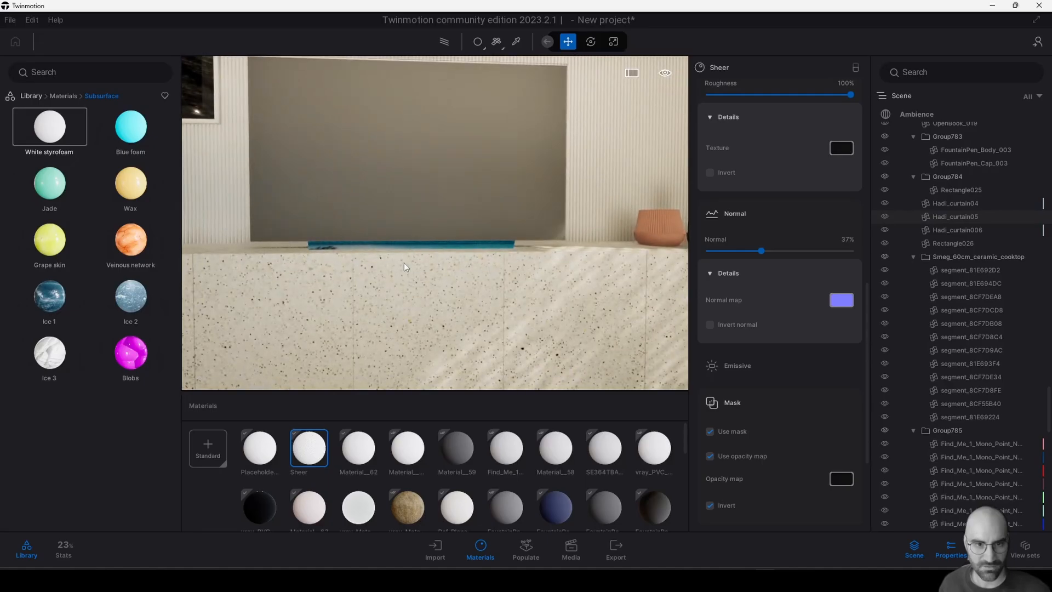
scroll(403, 262, down, 10)
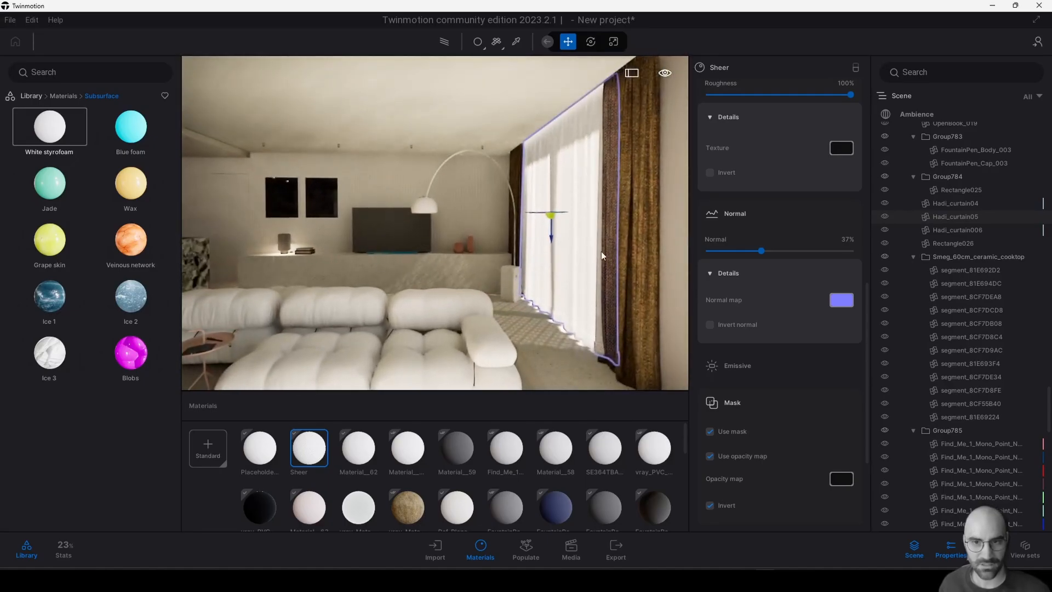
scroll(624, 241, up, 5)
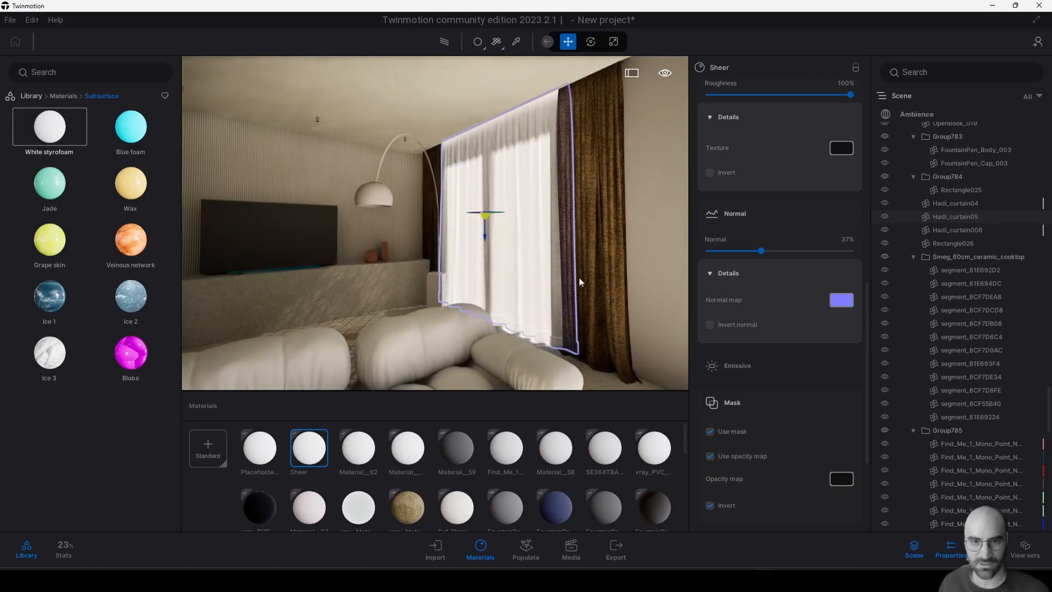
Reduce the texture scale of the brown curtain material vray_Material__42 to 0.34 and check the weave up close.
click(408, 508)
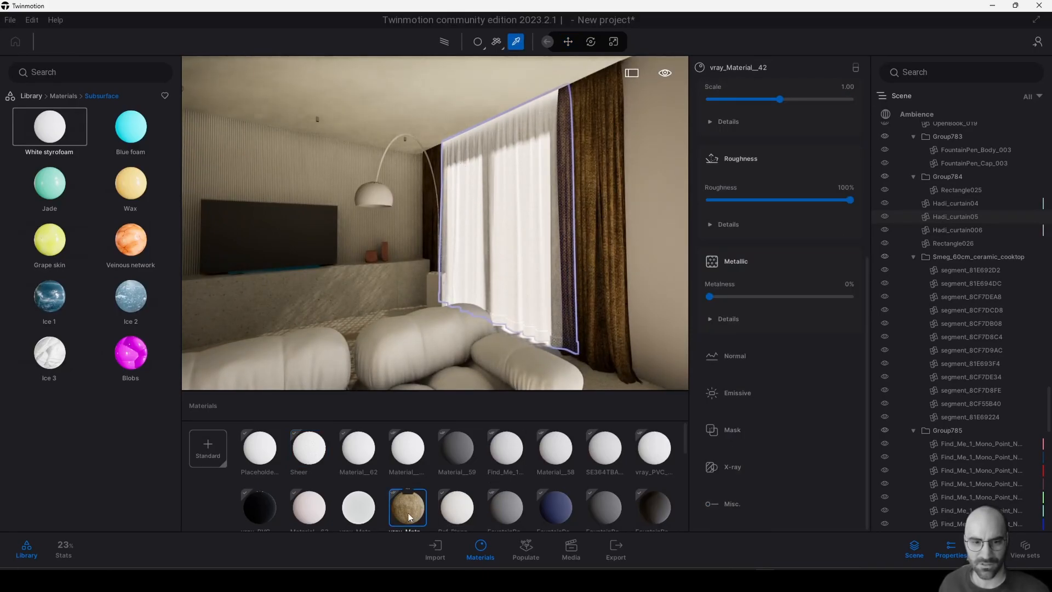
scroll(743, 280, up, 5)
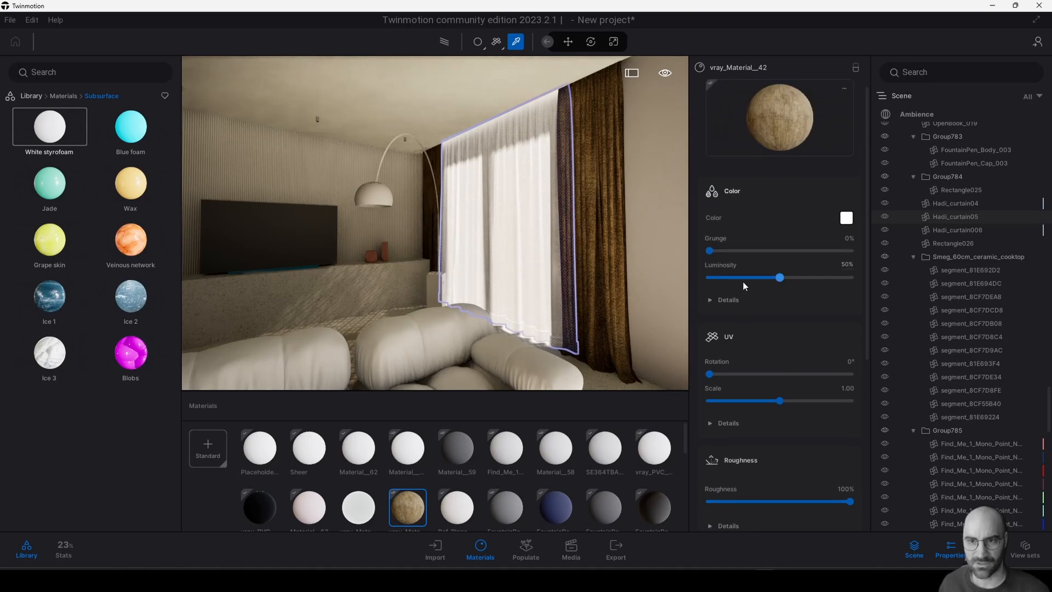
key(w)
key(d)
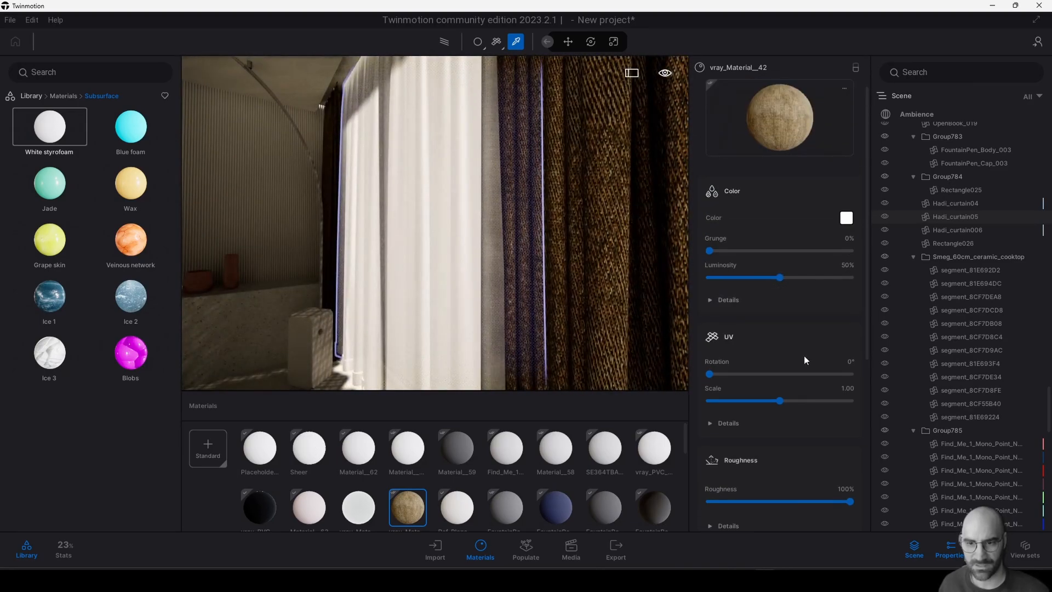
drag(780, 400, 728, 401)
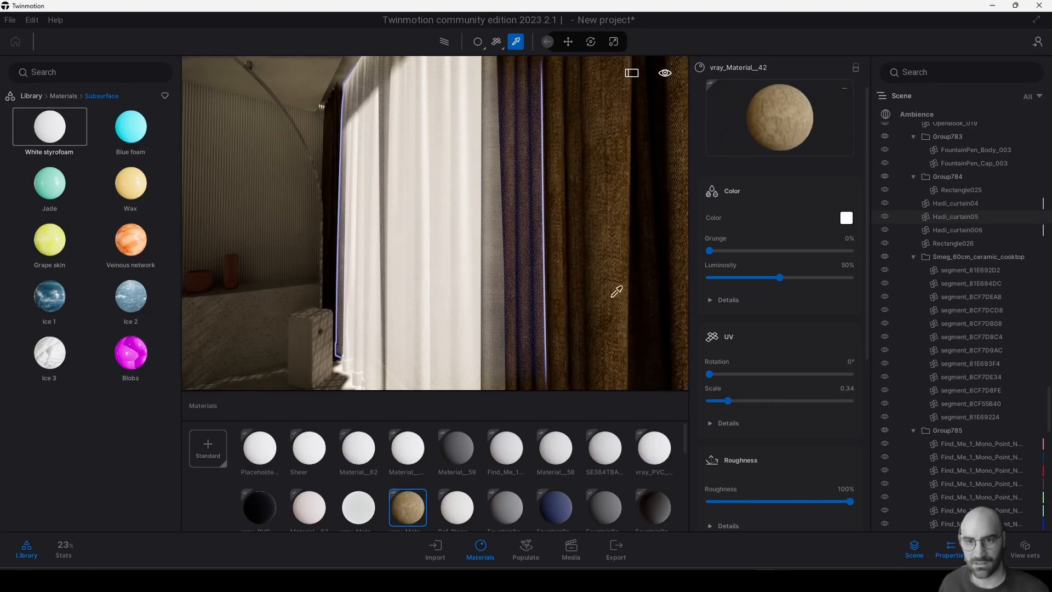
middle_drag(602, 289, 526, 291)
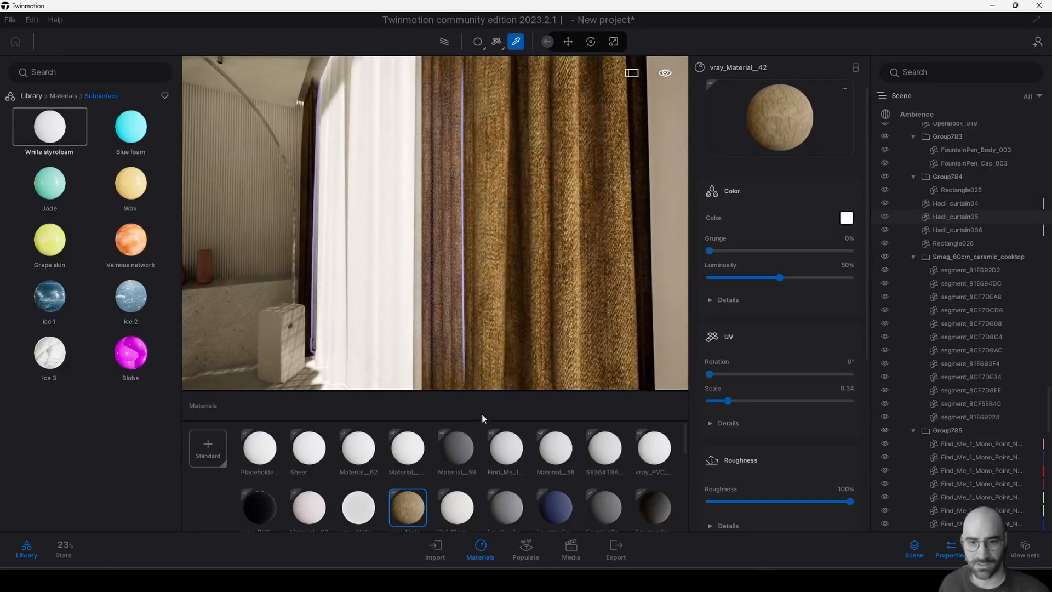
Set the brown curtain material's grunge to 10%, texture saturation to 0.0 and gamma to 0.5.
scroll(777, 360, down, 3)
scroll(777, 360, up, 2)
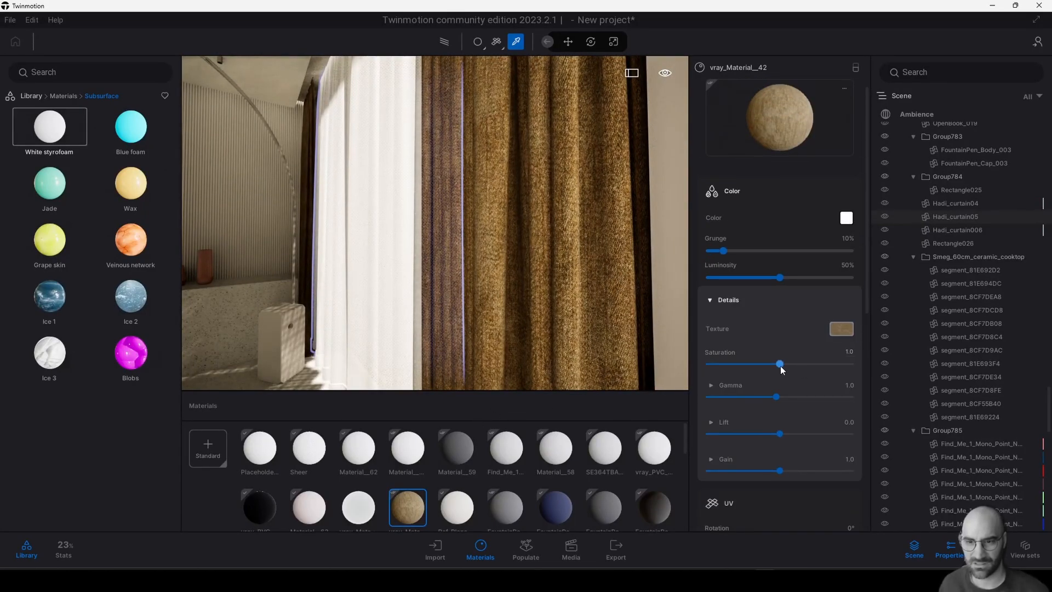
drag(780, 364, 711, 363)
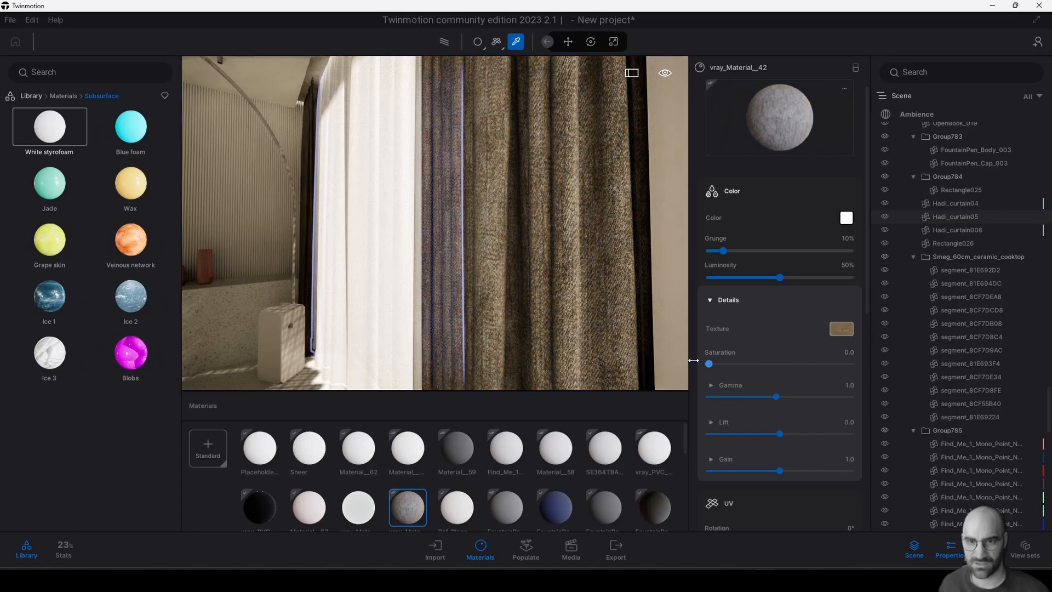
drag(776, 396, 738, 397)
Try a lift of -0.1 and a gain of 0.8 on the curtain texture, and return them to 0.0 and 1.0.
drag(780, 434, 774, 434)
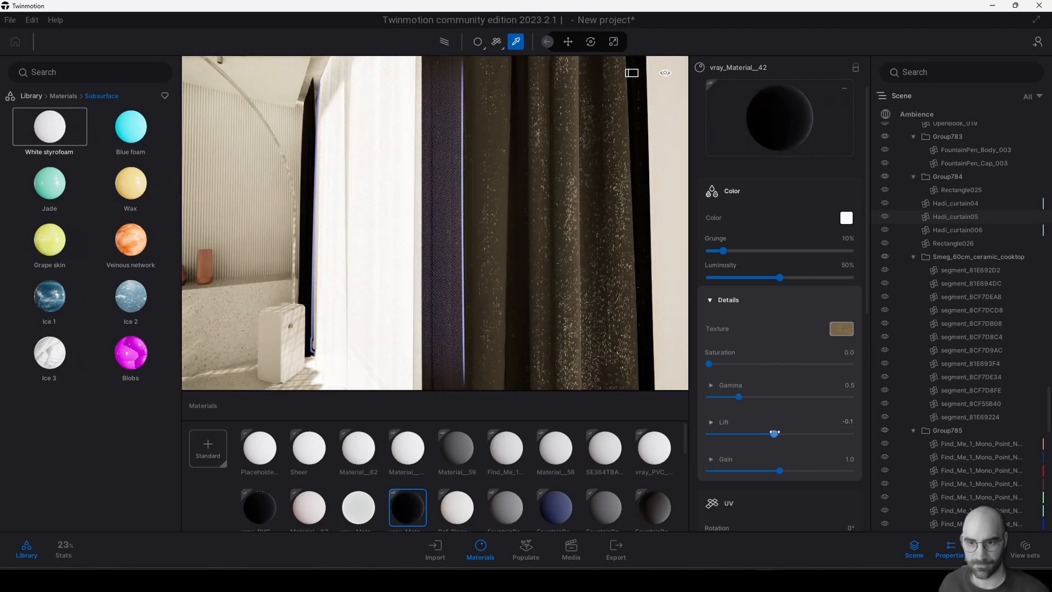
click(849, 422)
text(-0)
key(Return)
mouse_move(780, 471)
mouse_down()
mouse_move(741, 472)
mouse_move(769, 471)
mouse_up()
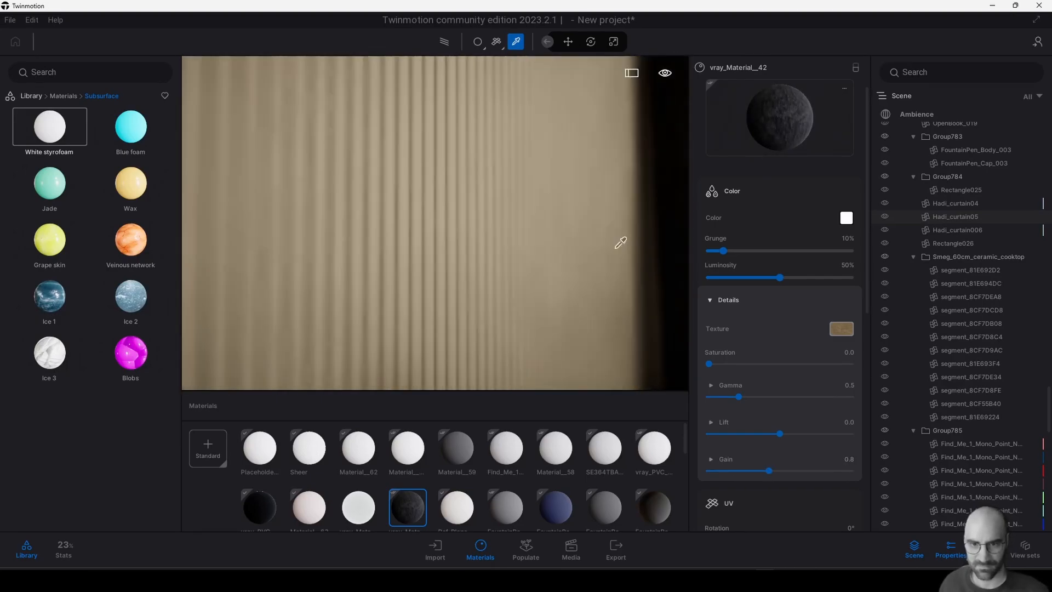
mouse_move(769, 471)
mouse_down()
mouse_move(798, 471)
mouse_move(782, 470)
mouse_up()
Examine the darkened heavy curtain beside the sheer from further back in the room.
scroll(630, 304, down, 10)
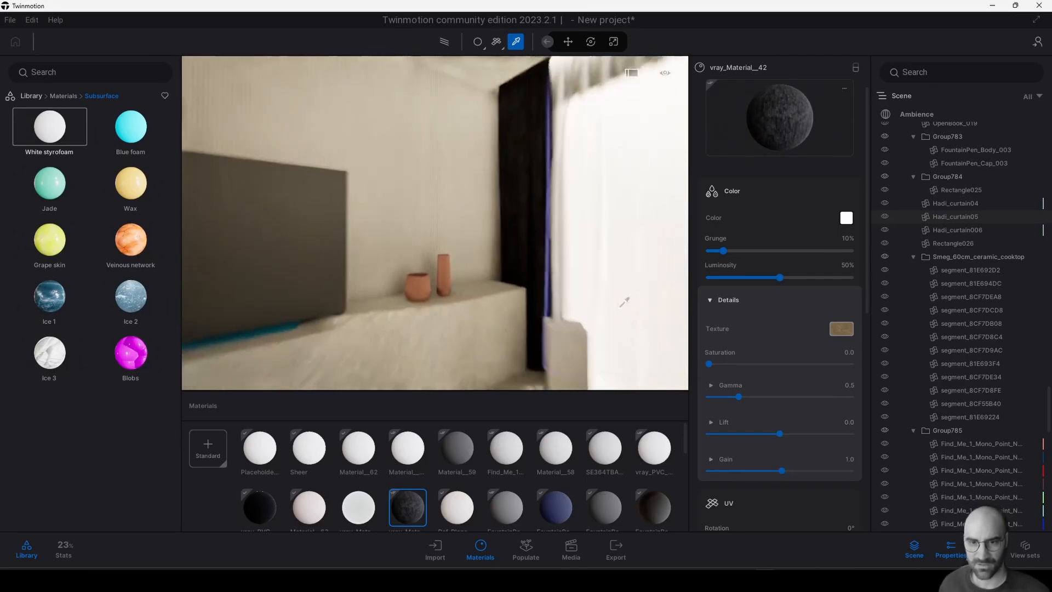
scroll(620, 307, down, 4)
middle_drag(620, 307, 526, 312)
scroll(798, 364, down, 3)
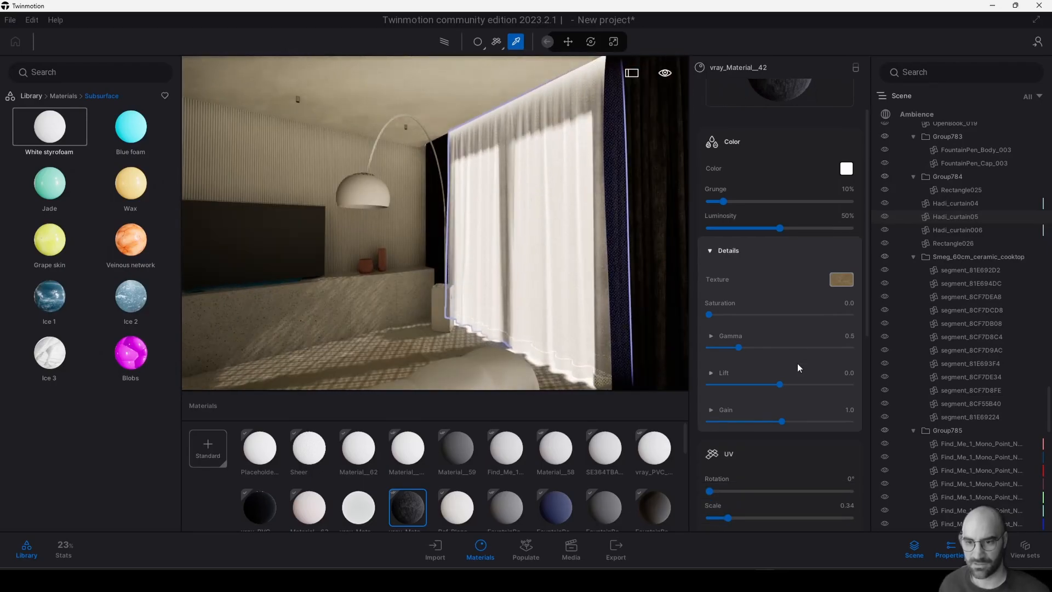
scroll(798, 364, down, 1)
scroll(797, 367, up, 1)
Check the curtain's colour texture file, switch to ShaderMap and start a new project from brown_fabric_01_d.jpg.
click(842, 296)
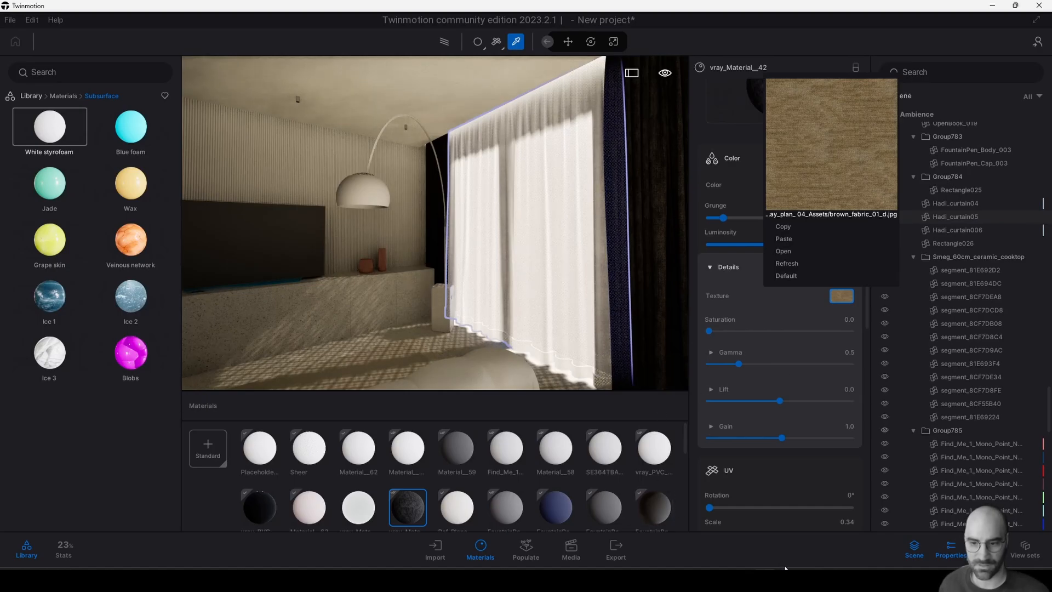
click(810, 580)
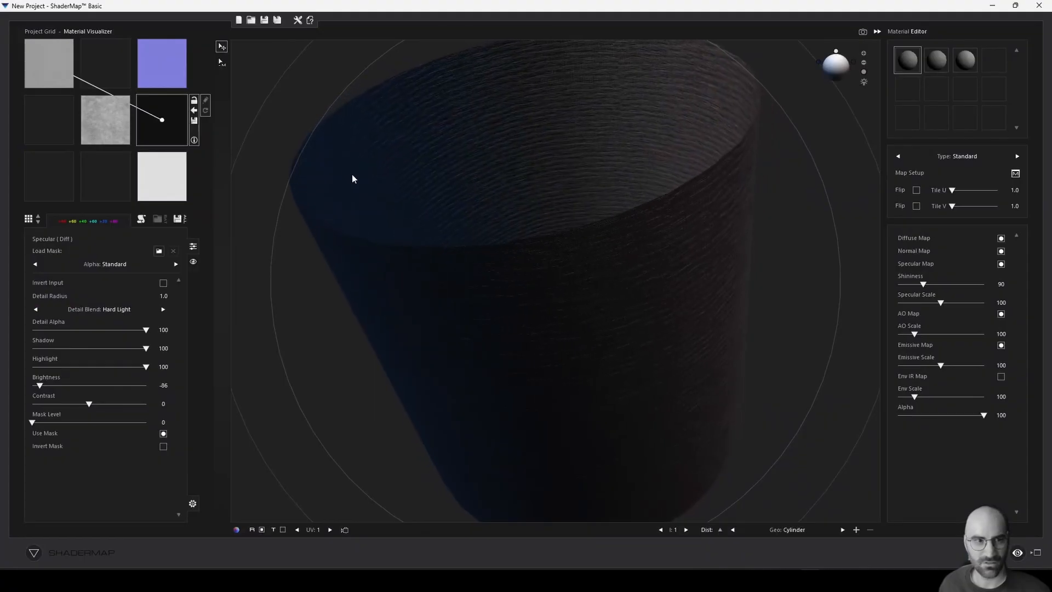
click(238, 21)
double_click(570, 264)
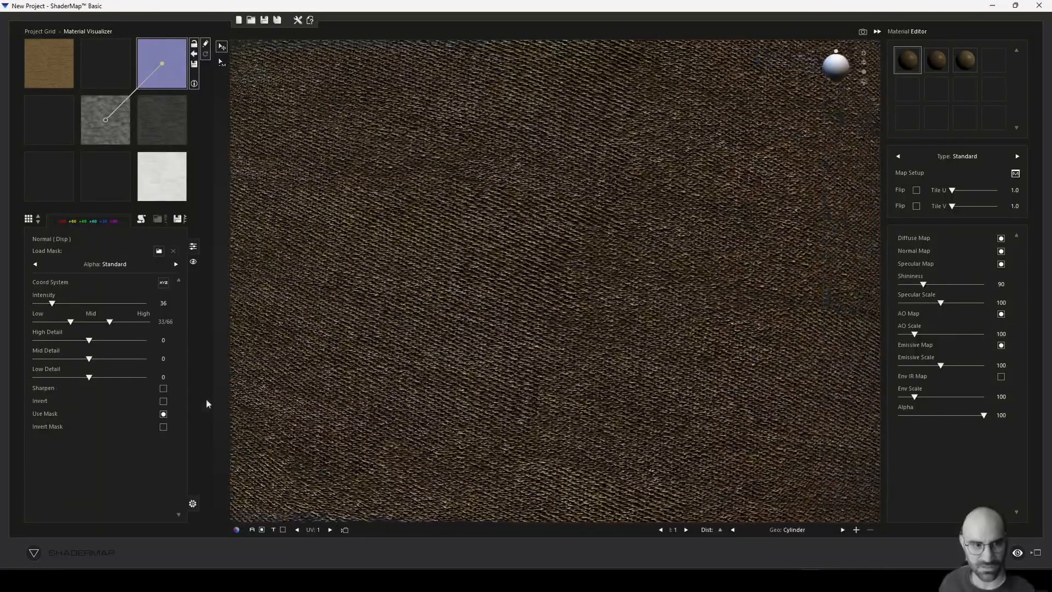
Invert the brown fabric's generated normal map and inspect the weave relief on the preview cylinder.
click(163, 401)
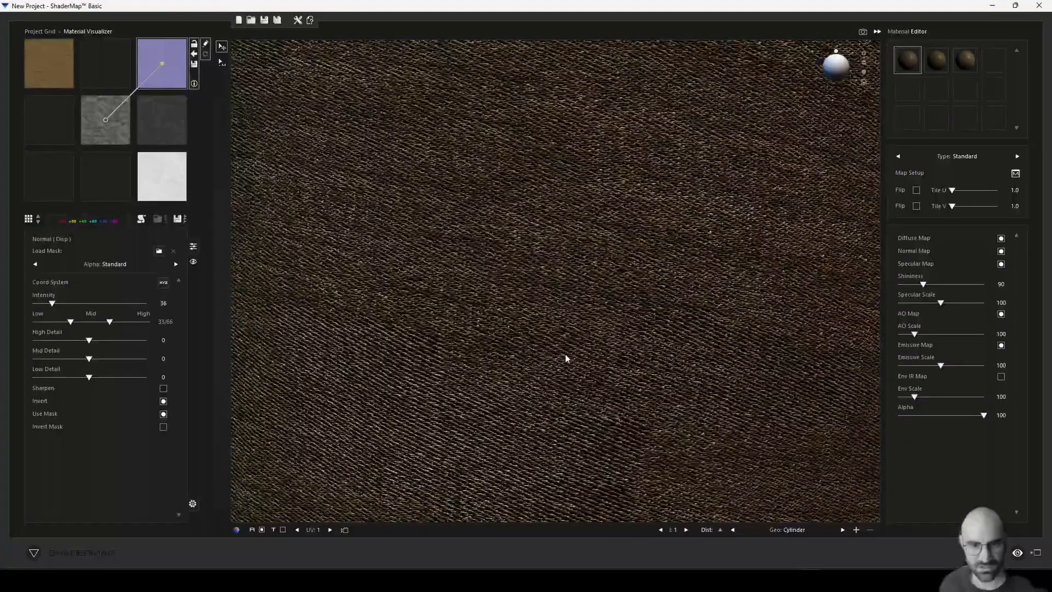
drag(565, 356, 616, 286)
scroll(599, 321, down, 3)
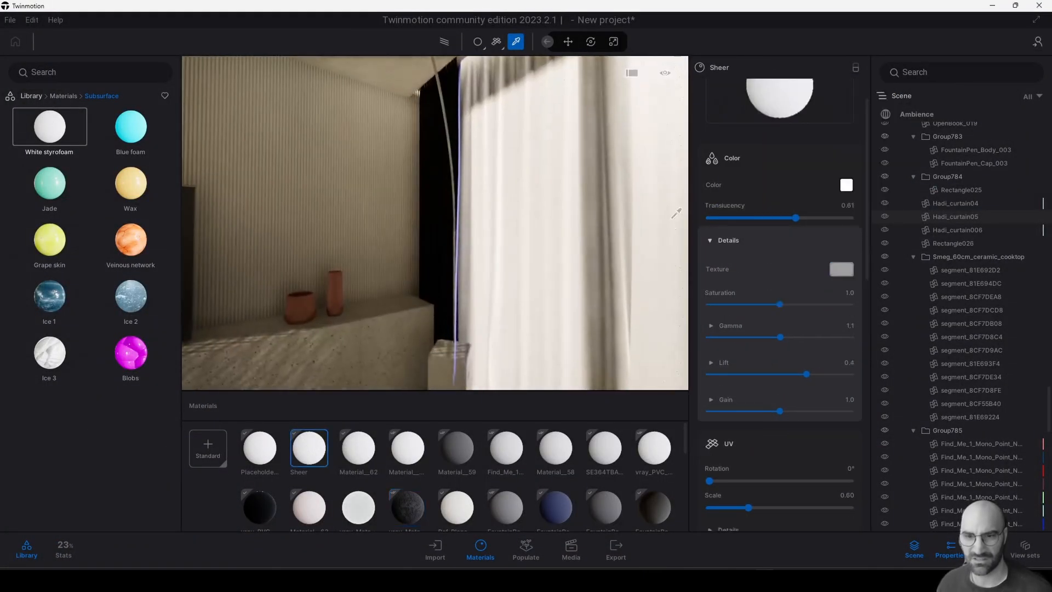
Switch back to Twinmotion and load the brown fabric's grey generated map as vray_Material__42's roughness texture.
scroll(656, 219, up, 3)
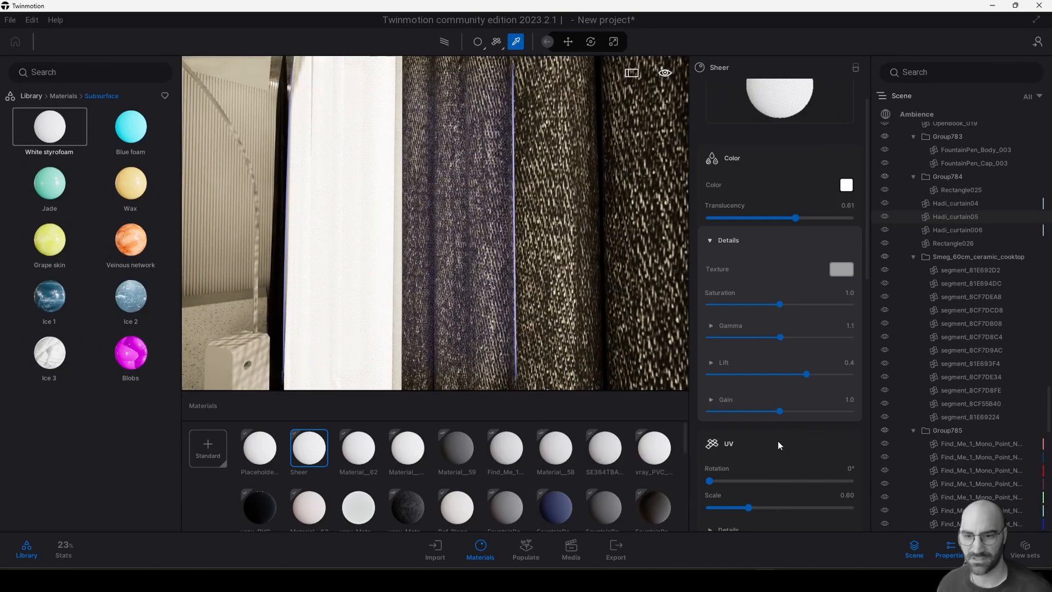
scroll(776, 438, down, 4)
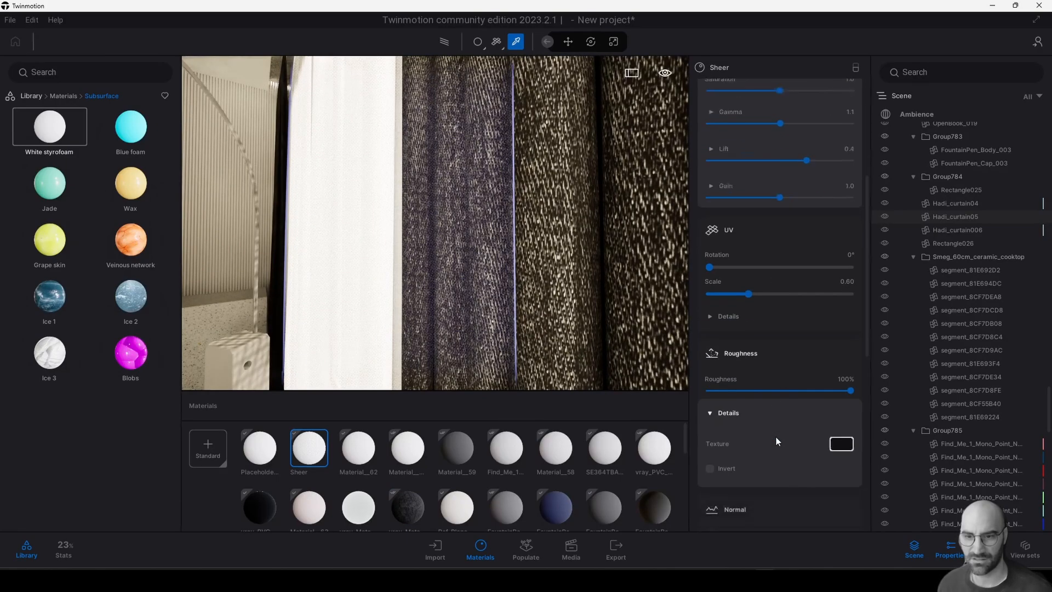
scroll(776, 437, down, 1)
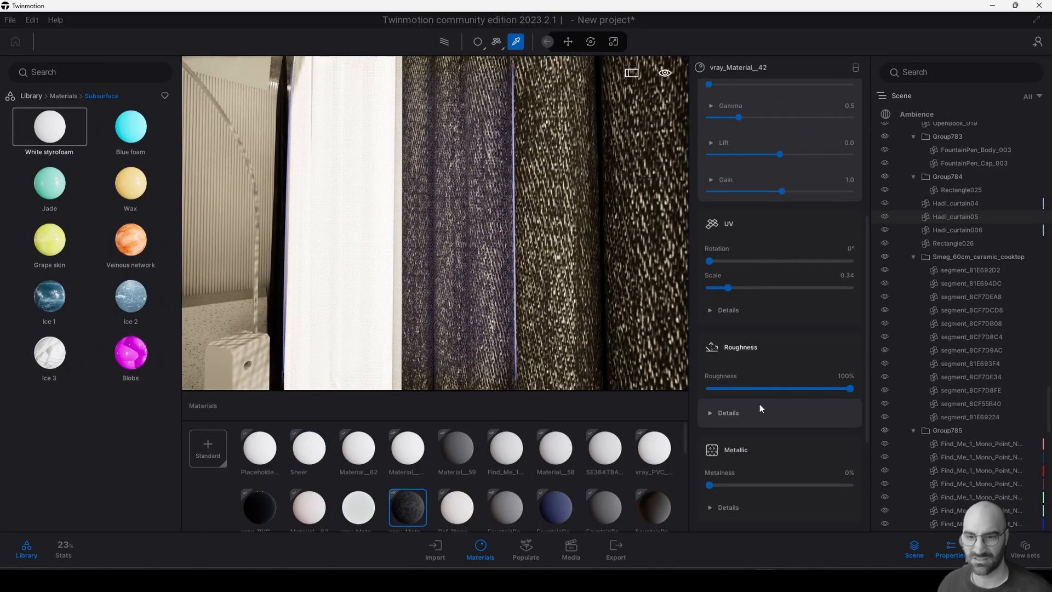
click(746, 420)
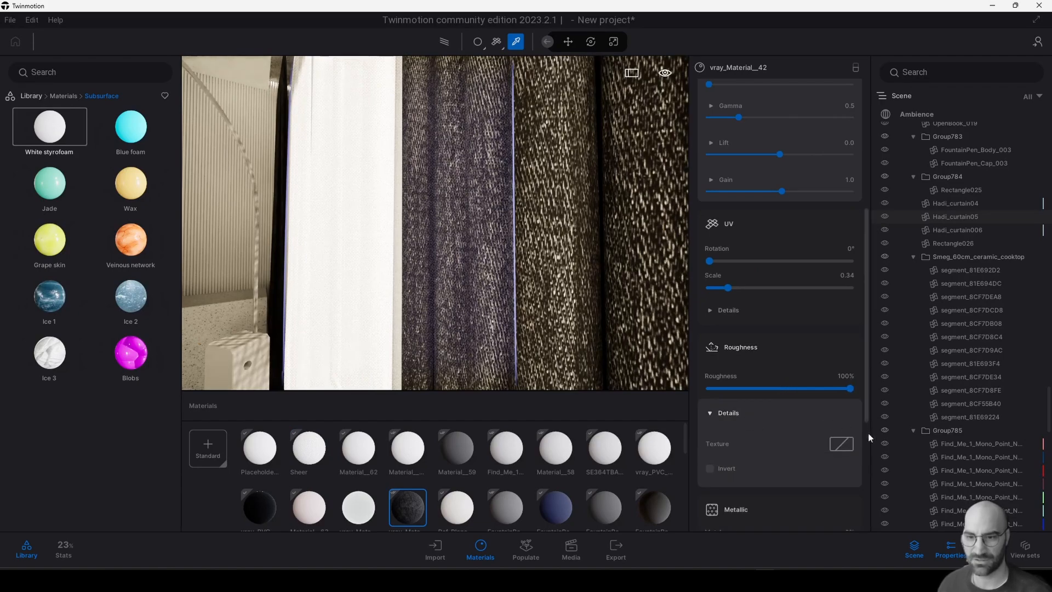
right_click(852, 445)
click(824, 399)
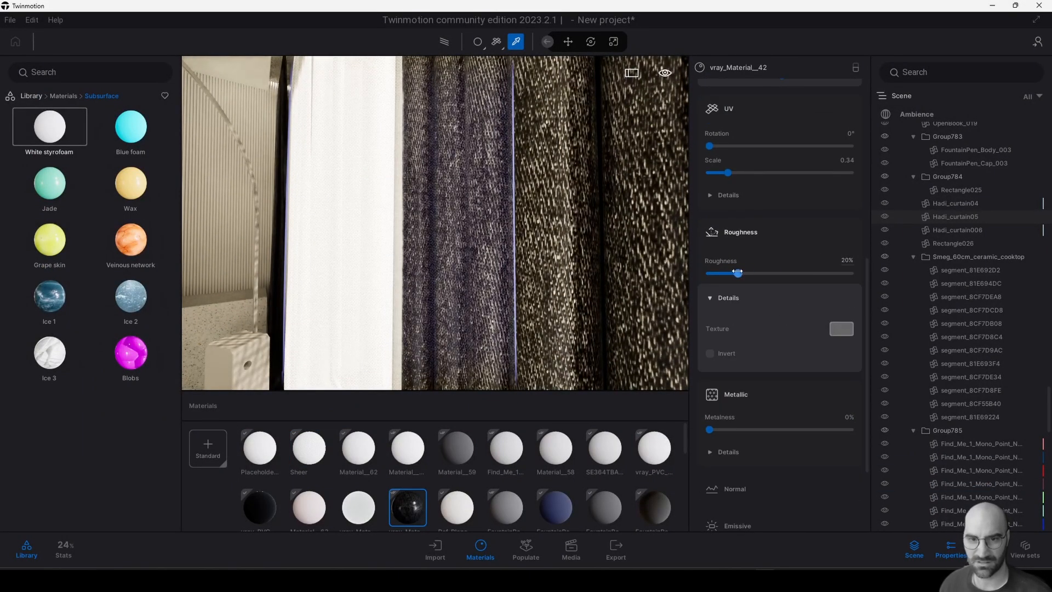
Check the normal map assigned to vray_Material__42 and view both curtains from across the room.
scroll(739, 498, down, 1)
click(745, 497)
click(834, 525)
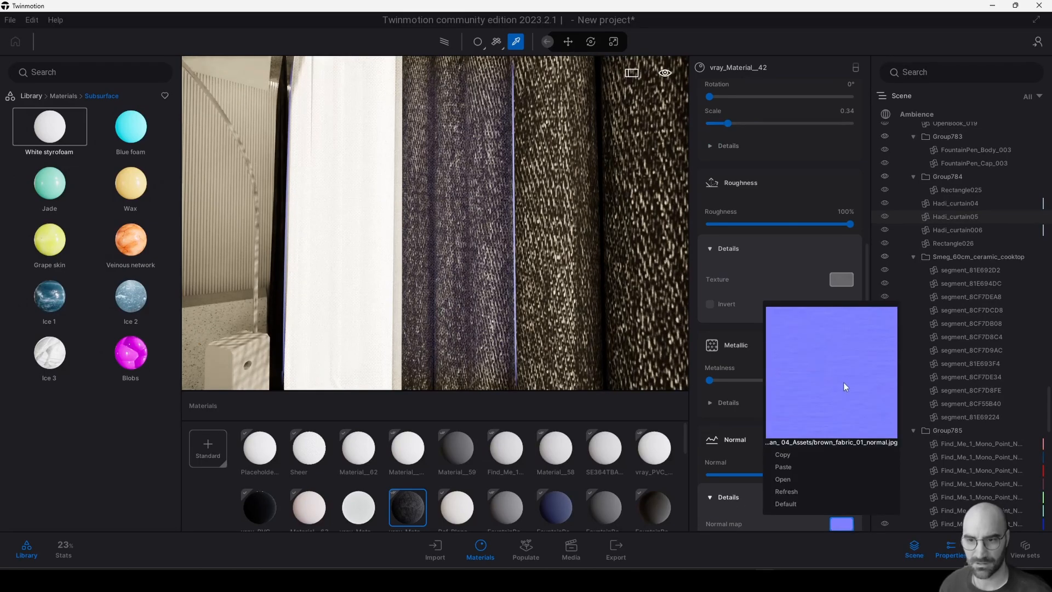
scroll(826, 401, down, 1)
scroll(830, 433, down, 2)
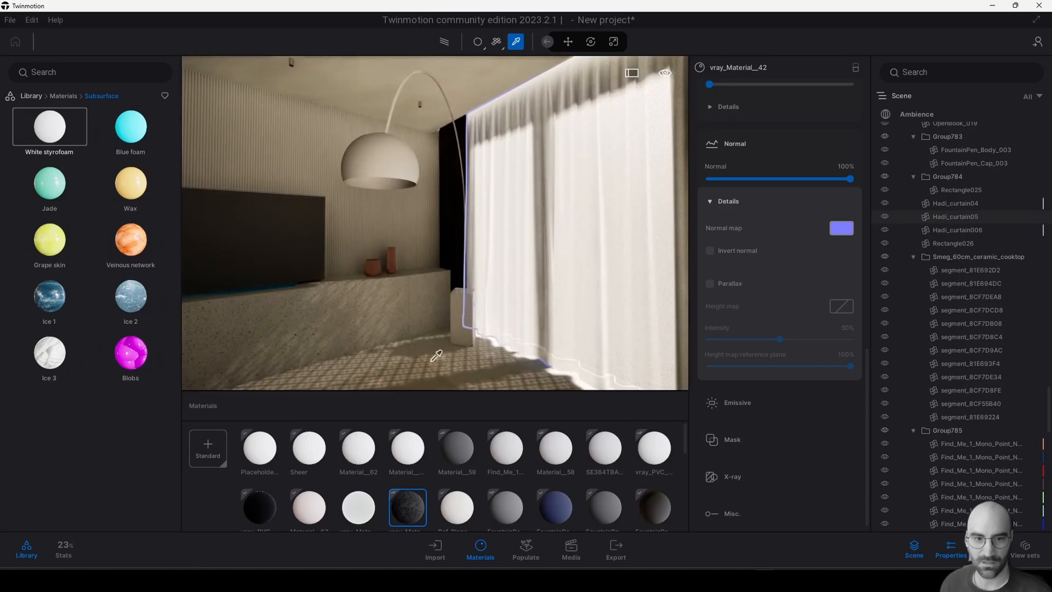
Select the Sheer curtain material and open its inverted opacity map for replacement.
scroll(436, 356, up, 3)
middle_drag(436, 356, 395, 326)
scroll(396, 327, up, 2)
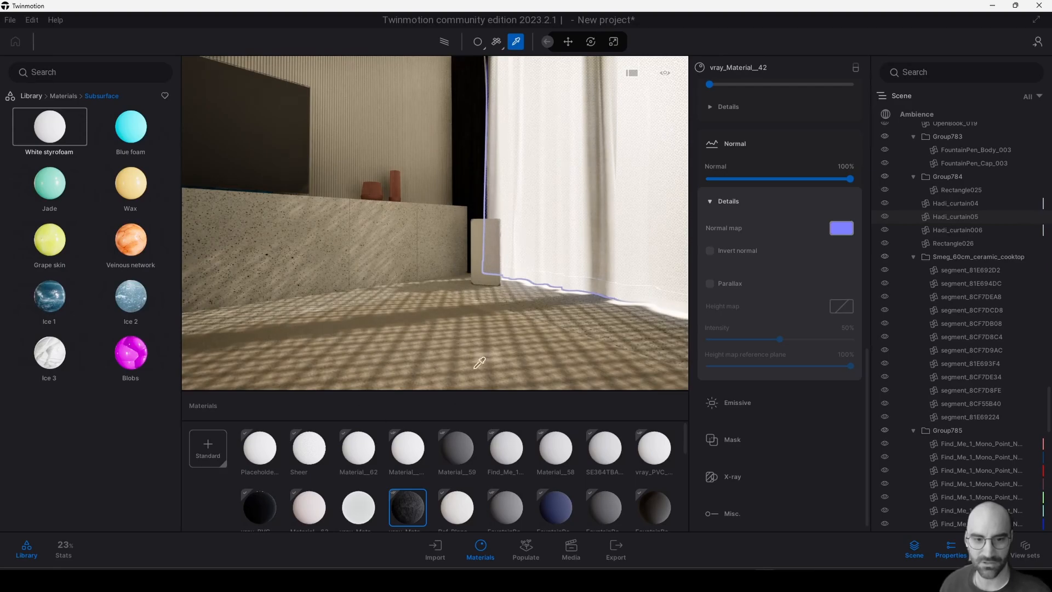
click(309, 447)
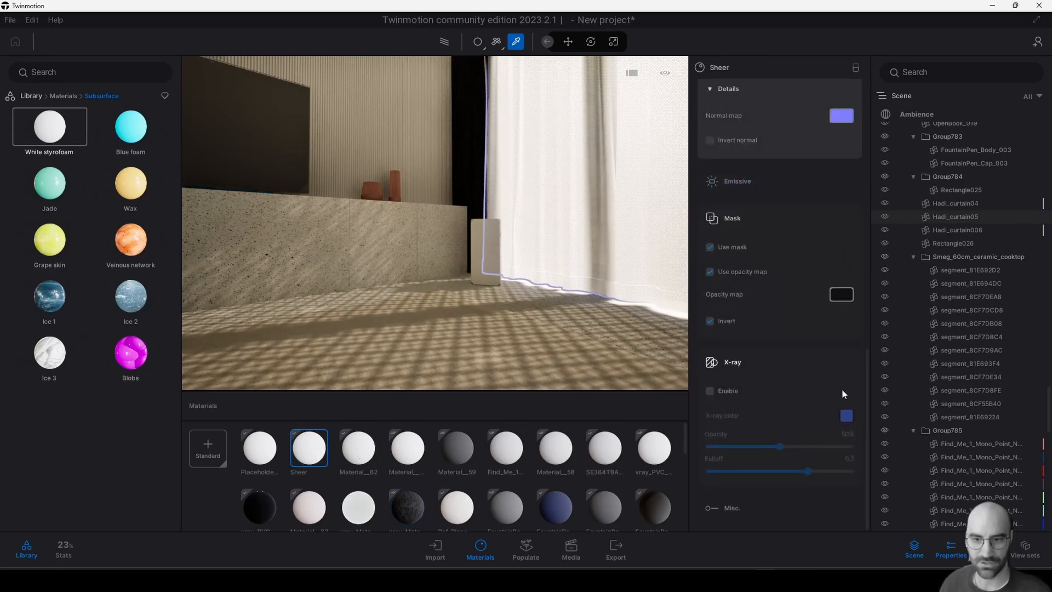
right_click(842, 296)
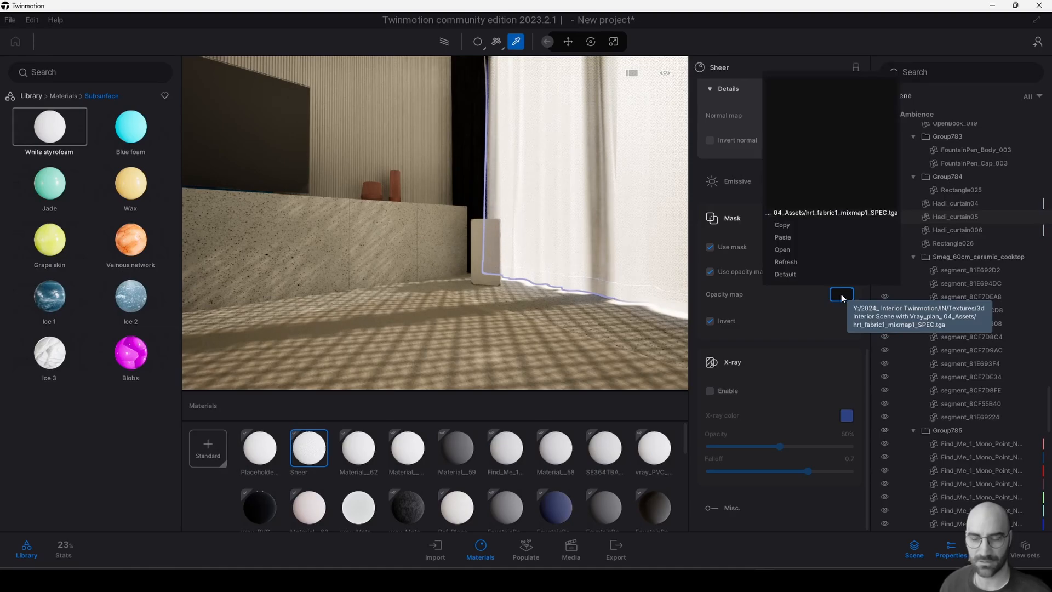
click(785, 249)
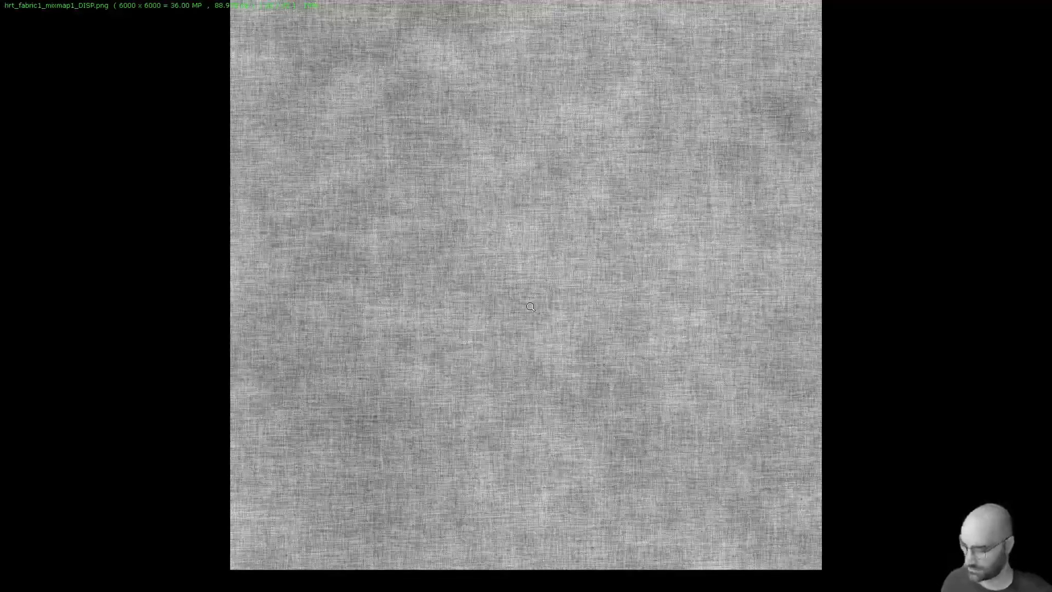
Inspect the weave of hrt_fabric1_mixmap1_DISP.png up close, replace Sheer's opacity map and turn off its inversion.
scroll(529, 306, up, 5)
scroll(529, 306, up, 3)
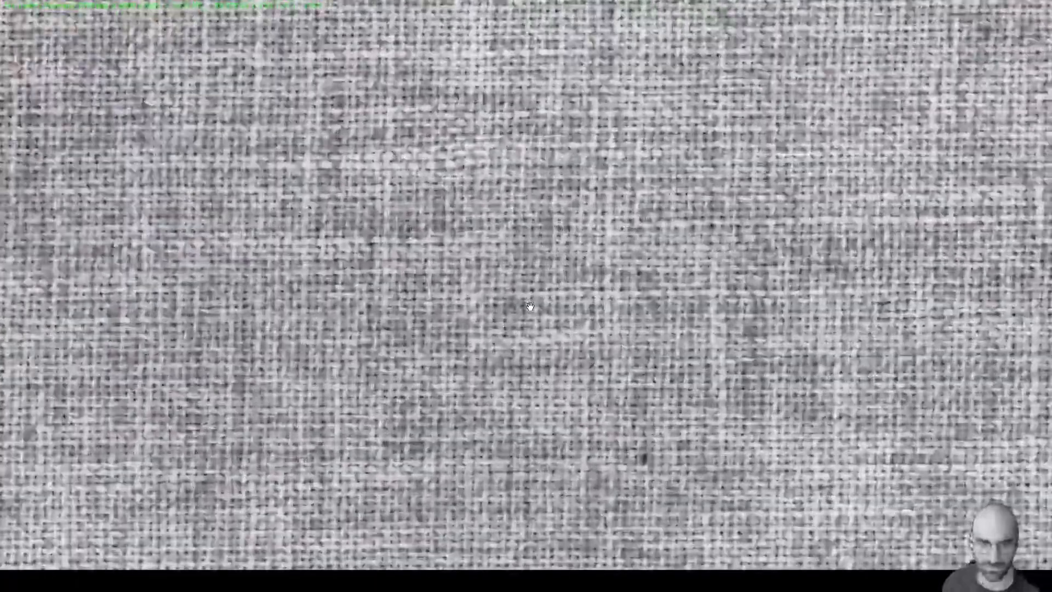
scroll(530, 306, down, 8)
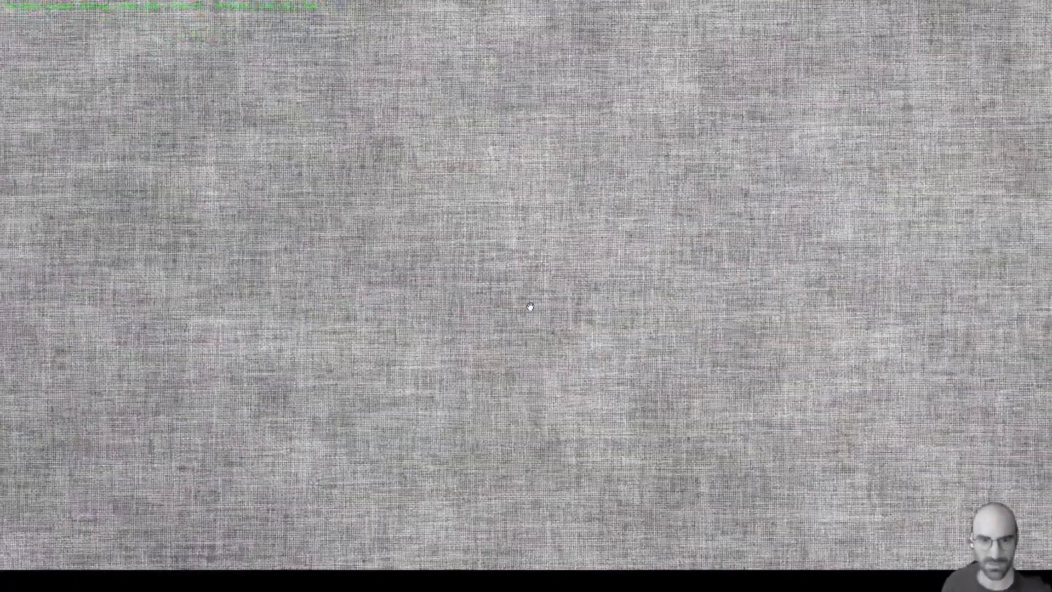
scroll(530, 306, down, 3)
mouse_move(268, 5)
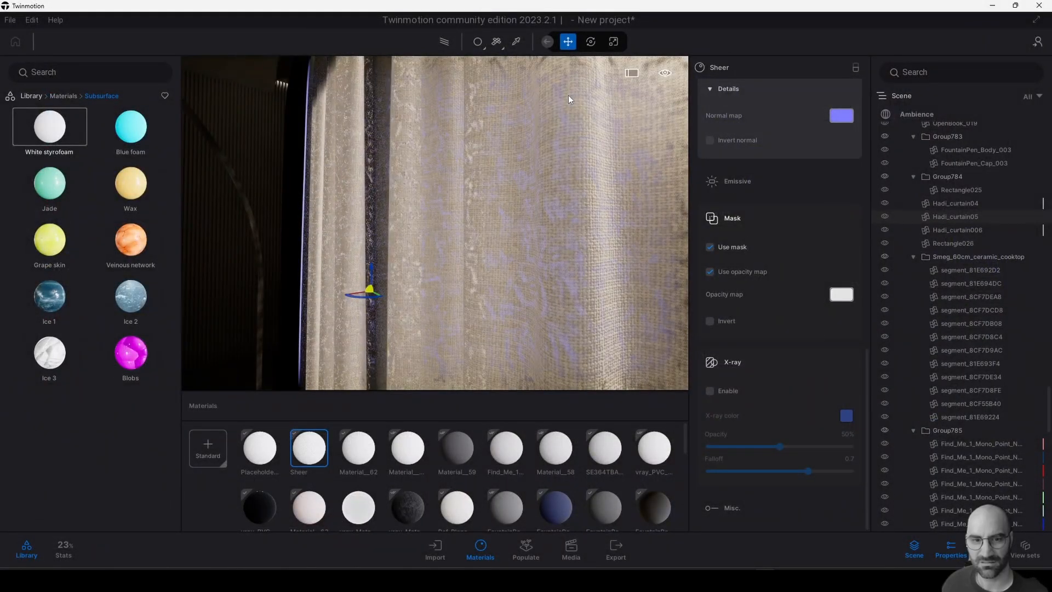
Try the grey fabric texture as Sheer's opacity map and examine the curtain's transparency from across the room.
right_drag(561, 186, 526, 184)
key(s)
middle_drag(482, 219, 519, 223)
key(s)
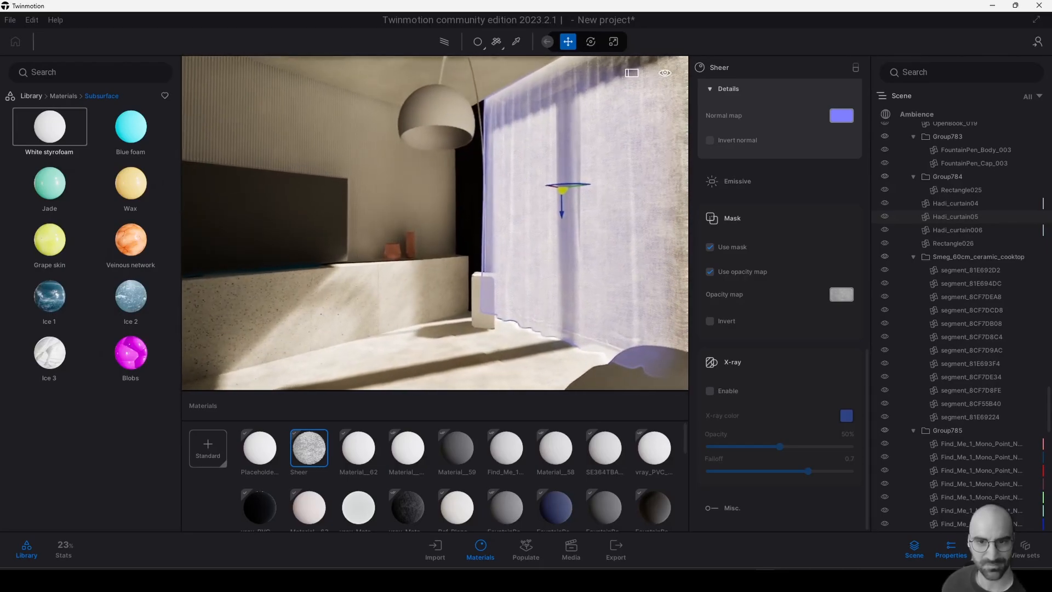
right_drag(471, 274, 378, 286)
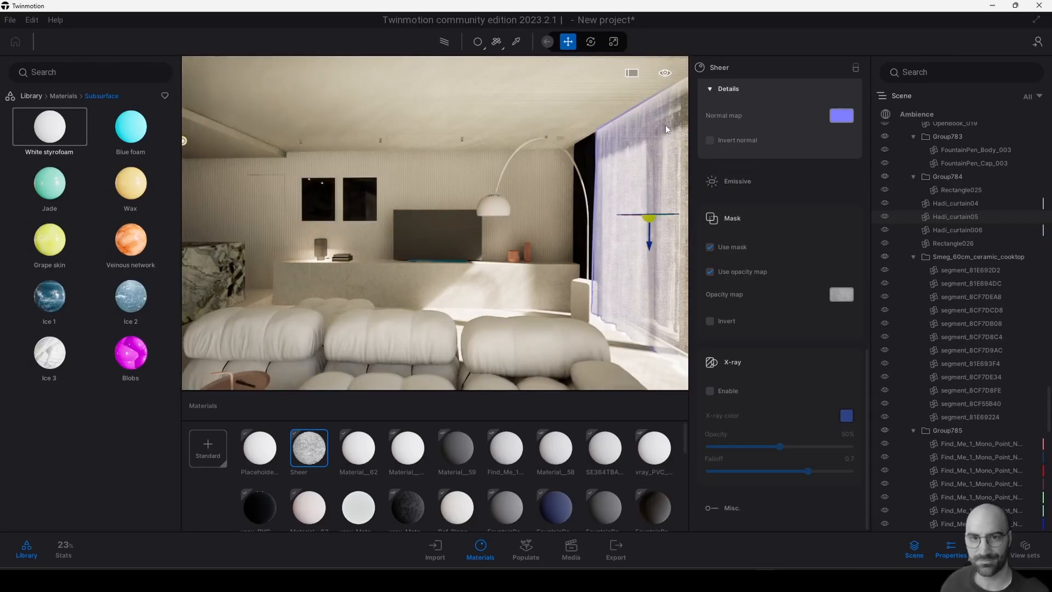
middle_drag(633, 252, 597, 233)
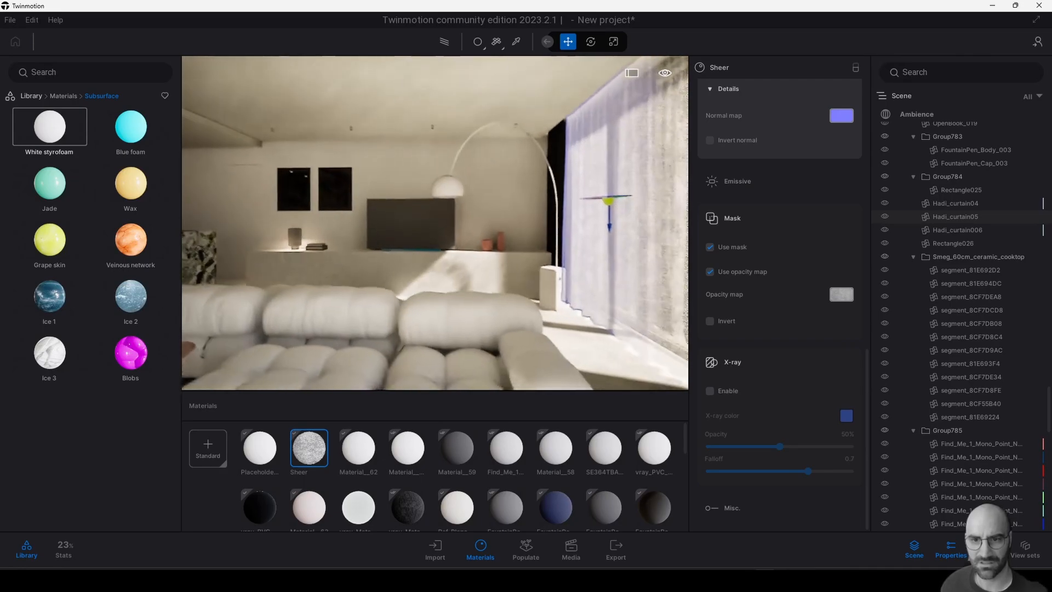
key(w)
right_drag(663, 226, 713, 227)
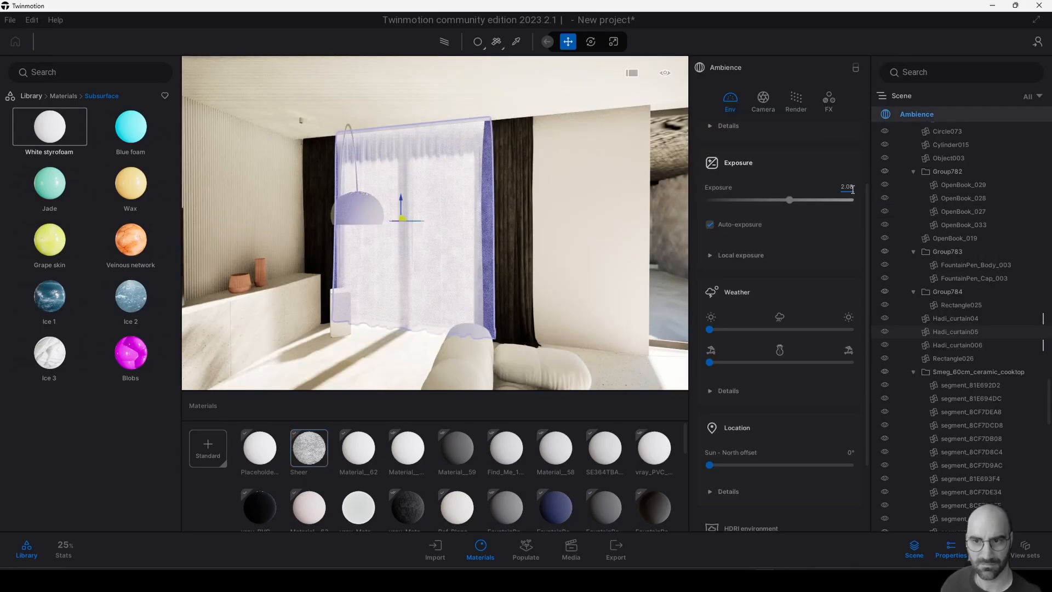
Set the ambience exposure to 1.00 and lower the sun intensity to about 81522.
text(1)
key(Return)
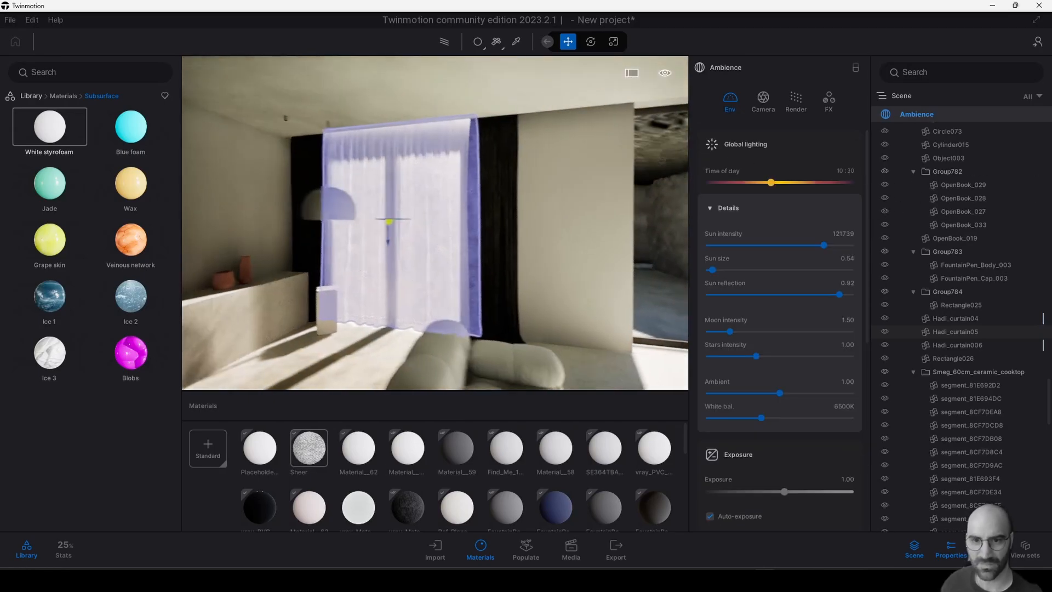
right_drag(416, 224, 528, 218)
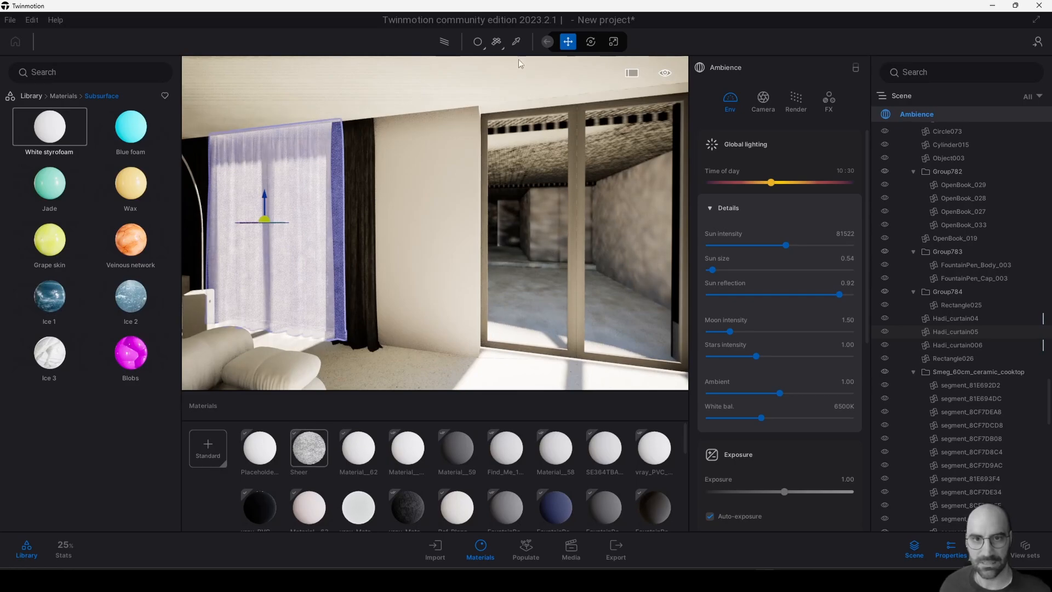
Sample the glazed doors' vray_galss_sheet material and set its opacity to 32%, keeping the Standard glass type.
click(516, 41)
click(531, 225)
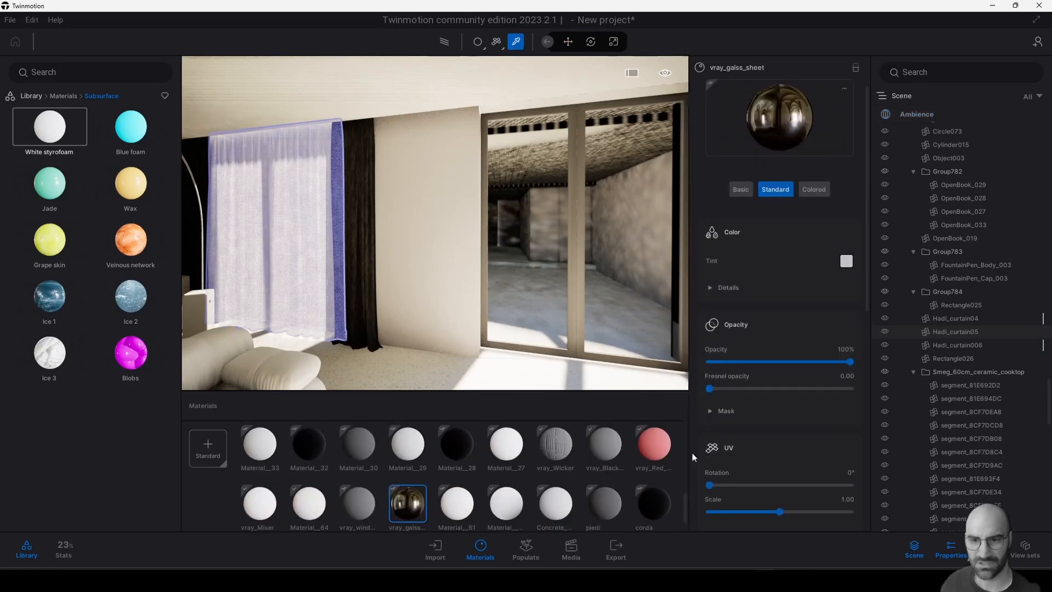
drag(723, 362, 883, 355)
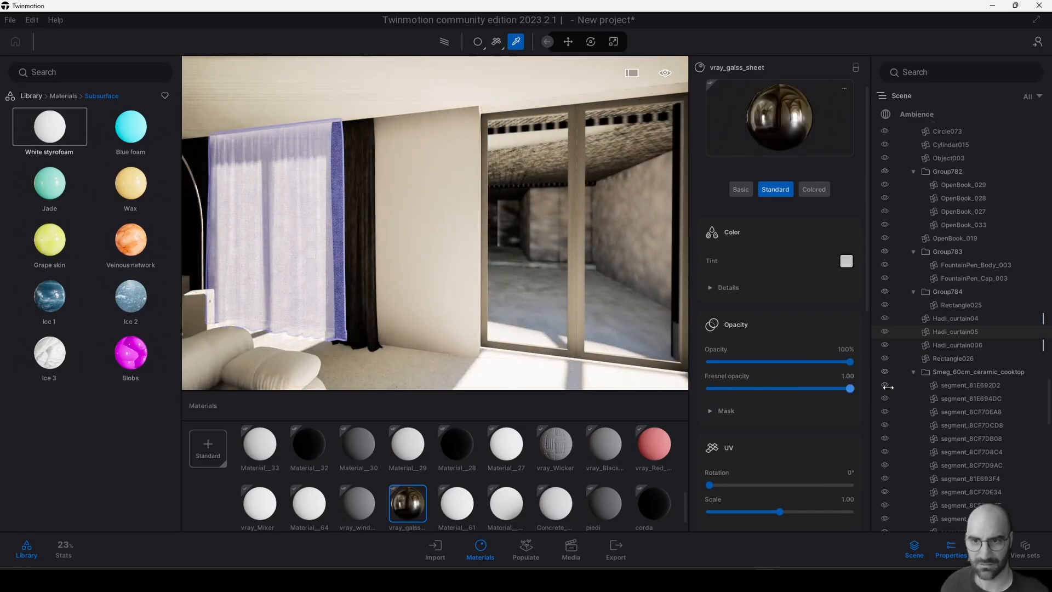
click(708, 412)
drag(850, 362, 754, 366)
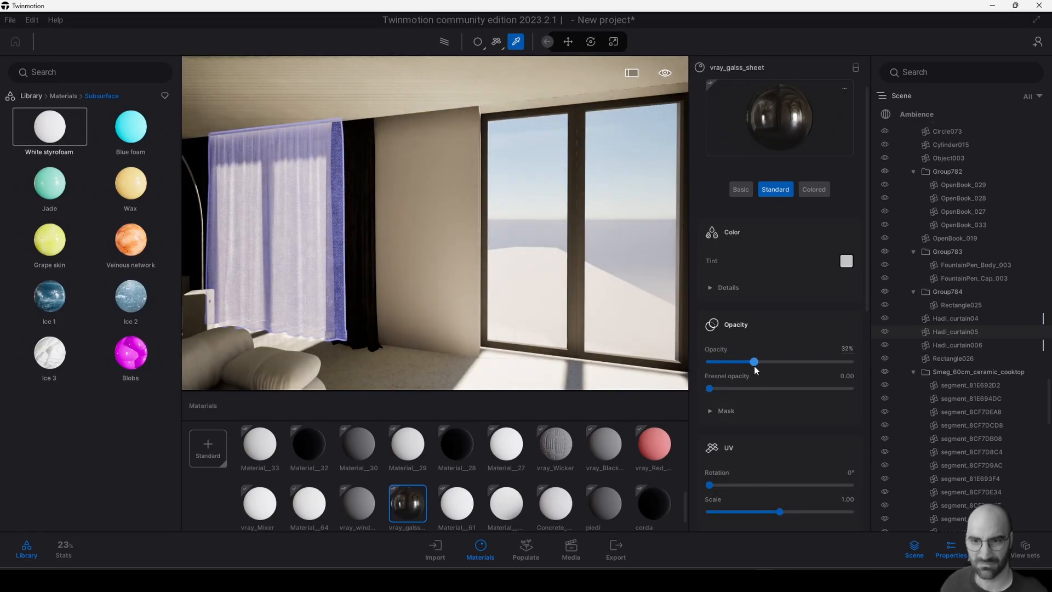
click(741, 189)
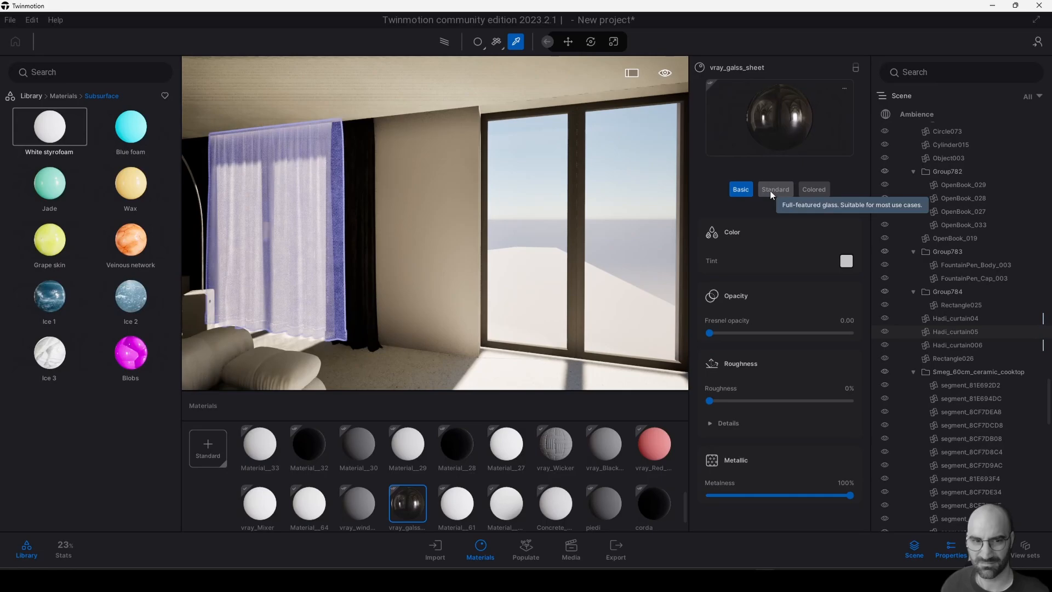
click(775, 189)
scroll(778, 285, down, 3)
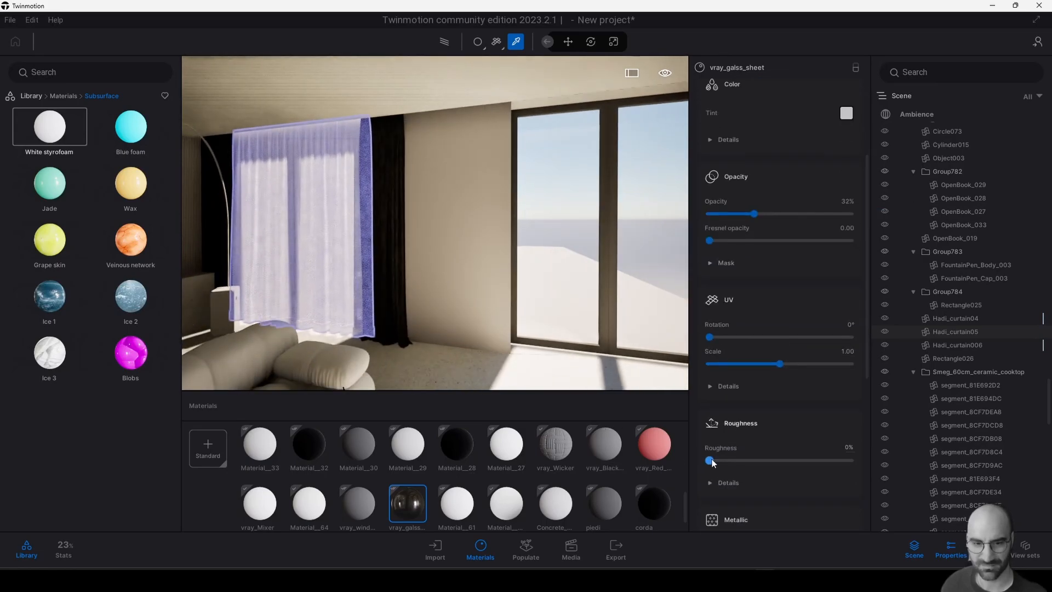
Reopen the Sheer material, test inverting its opacity mask, and swap in the near-white opacity map with inversion off.
click(520, 38)
click(472, 165)
right_drag(438, 219, 219, 274)
right_drag(497, 208, 504, 209)
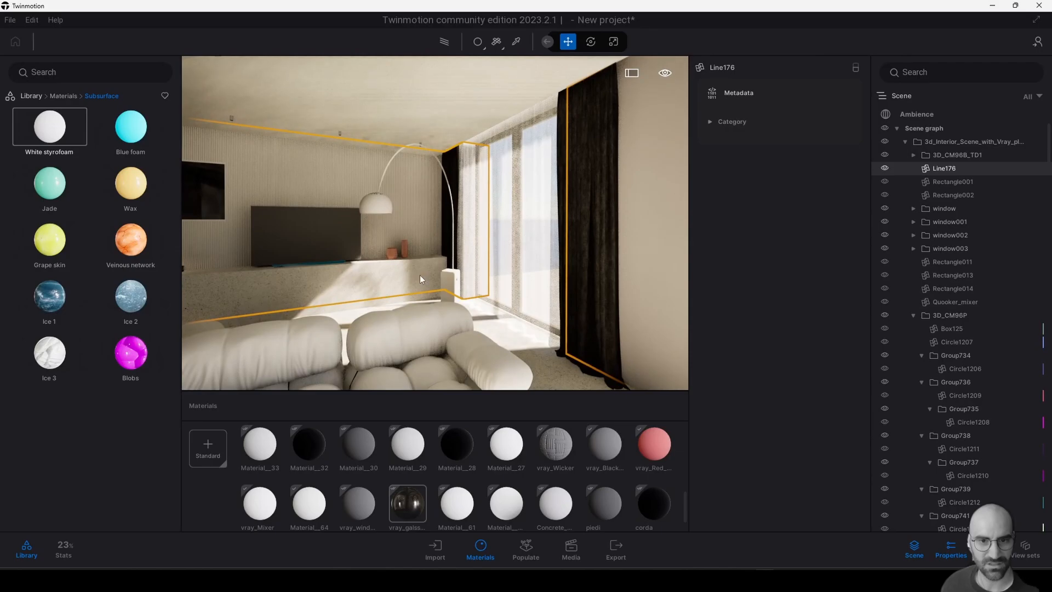
scroll(323, 446, down, 10)
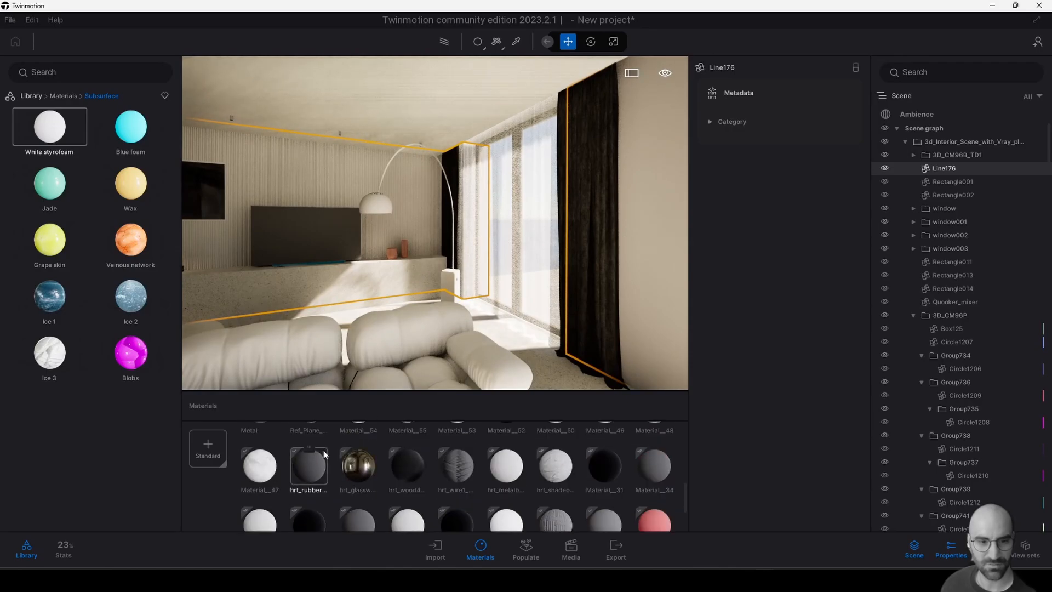
scroll(320, 454, up, 10)
click(320, 455)
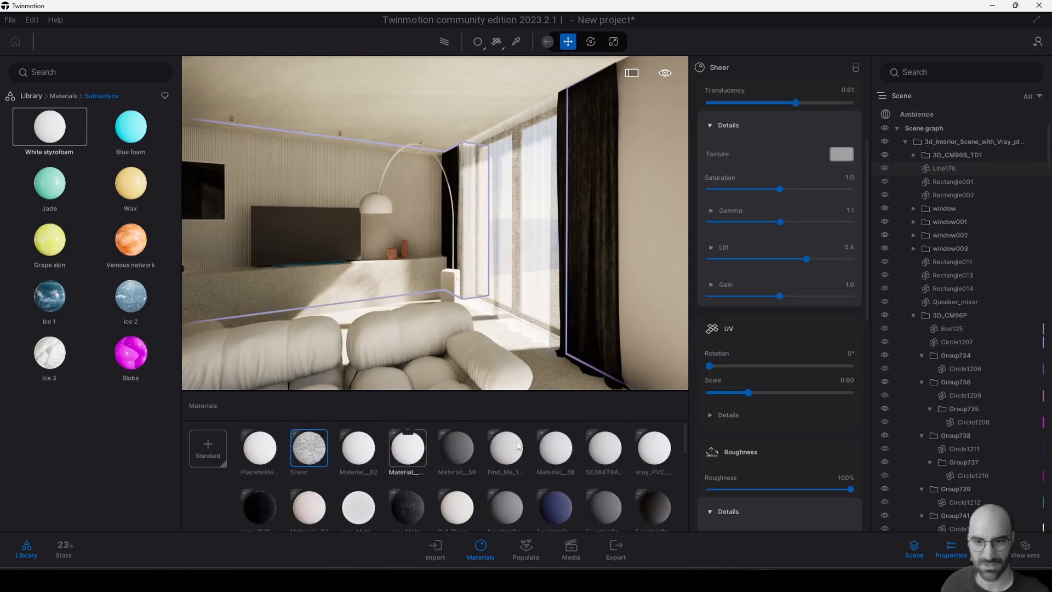
scroll(776, 403, down, 4)
scroll(777, 403, down, 5)
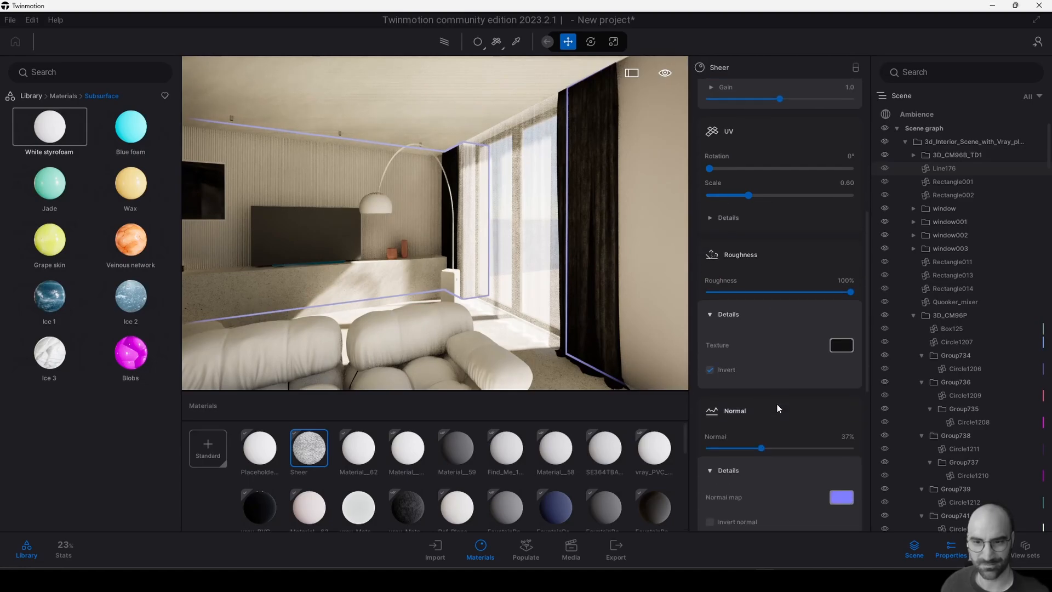
click(710, 408)
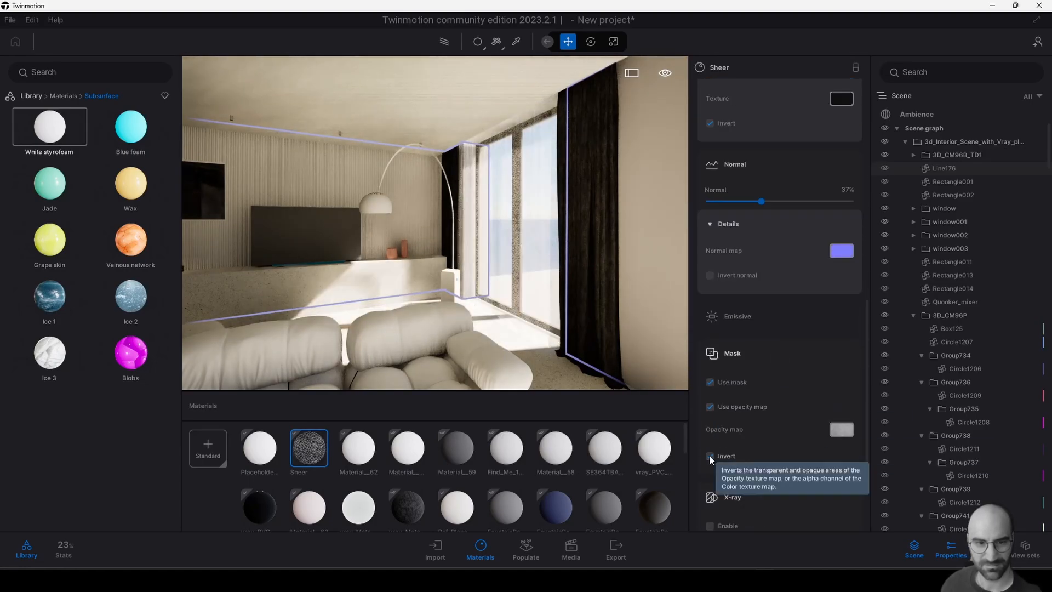
click(842, 430)
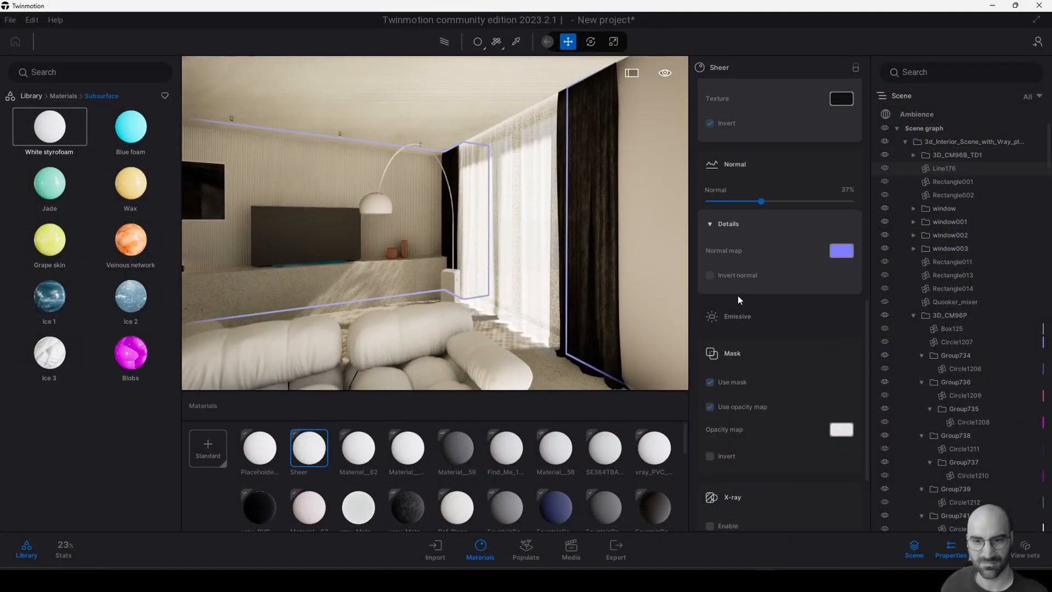
scroll(466, 164, down, 3)
Sample the arc floor lamp's shade material and rename it metal.
right_drag(466, 164, 465, 94)
click(517, 42)
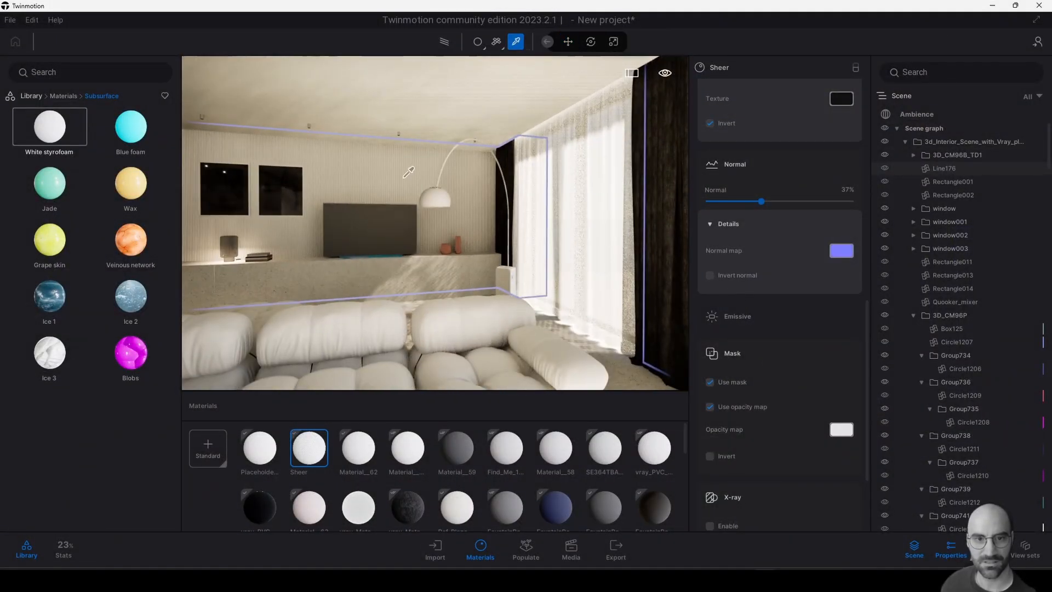
click(440, 189)
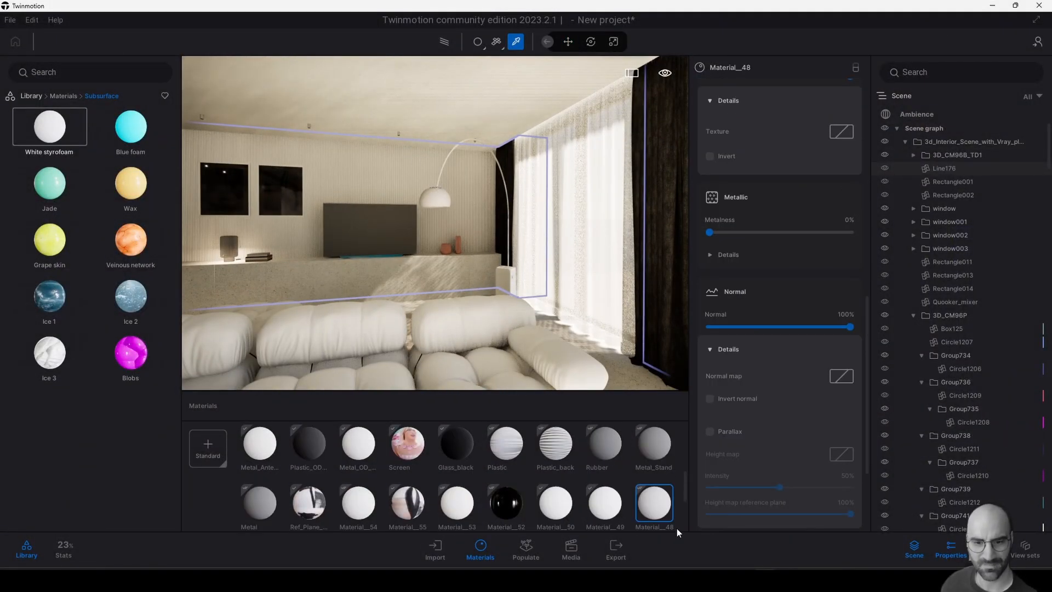
right_click(663, 509)
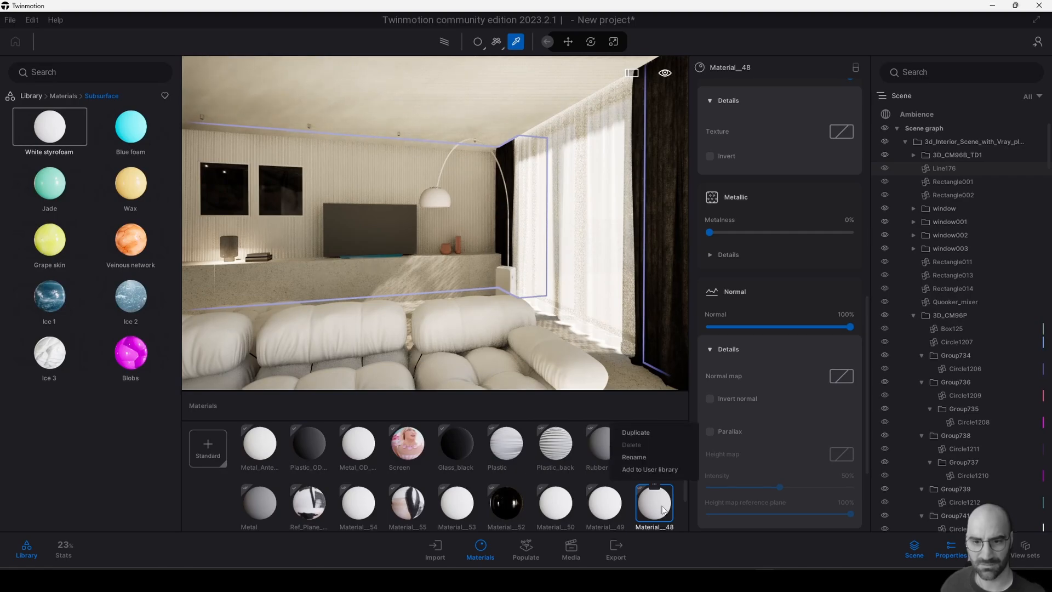
click(652, 462)
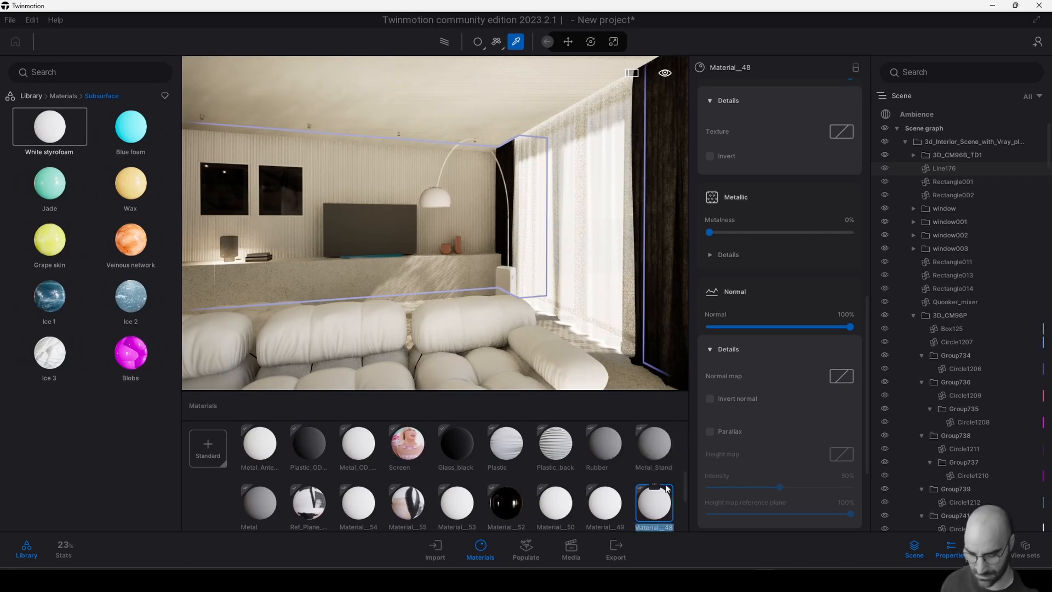
text(metal)
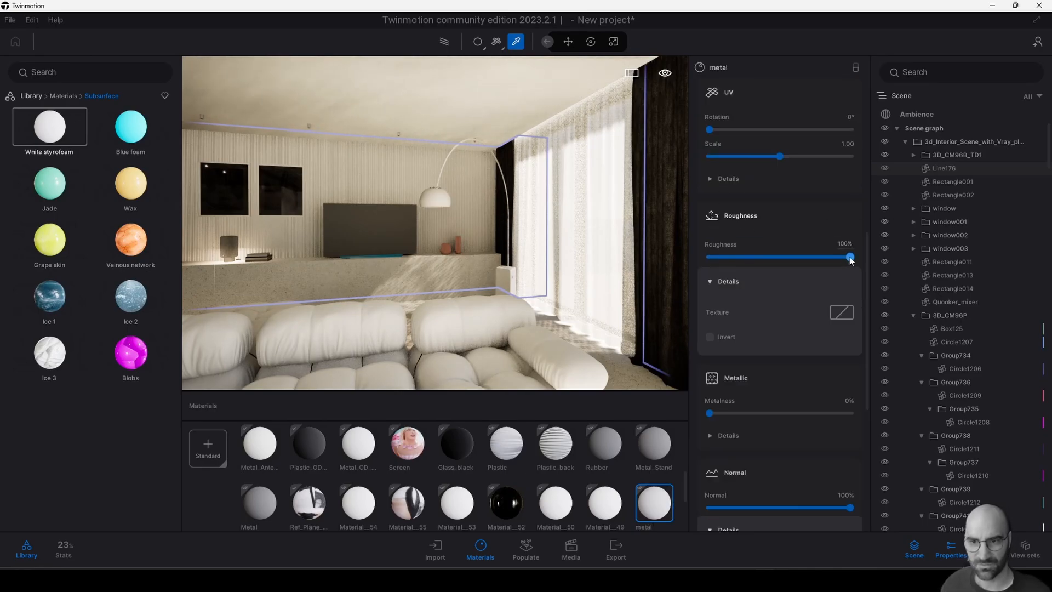
Set the metal material's roughness to 9% and change its colour to near-black.
drag(851, 257, 722, 257)
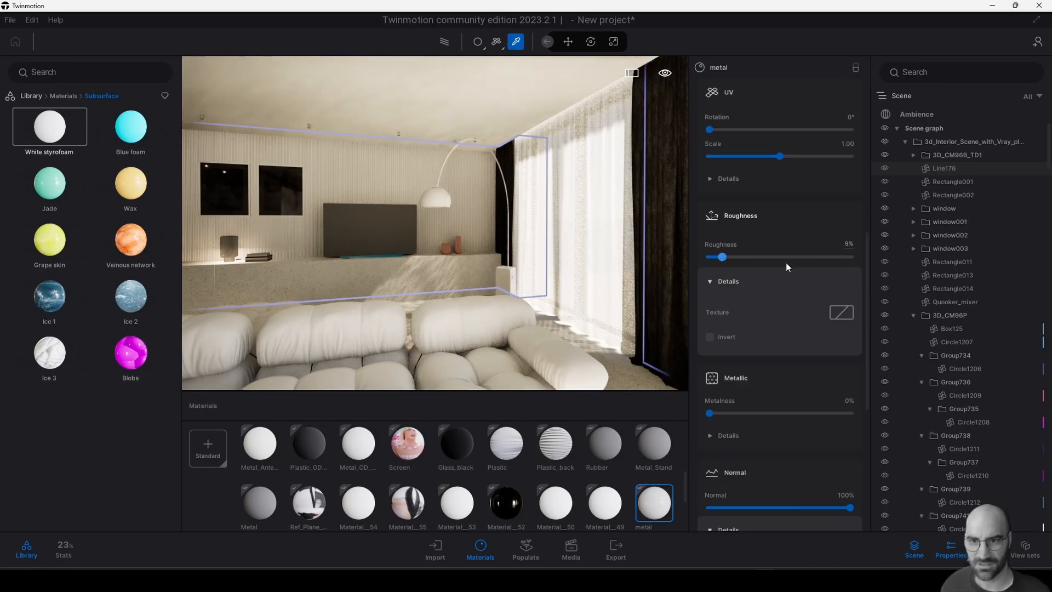
scroll(774, 258, up, 10)
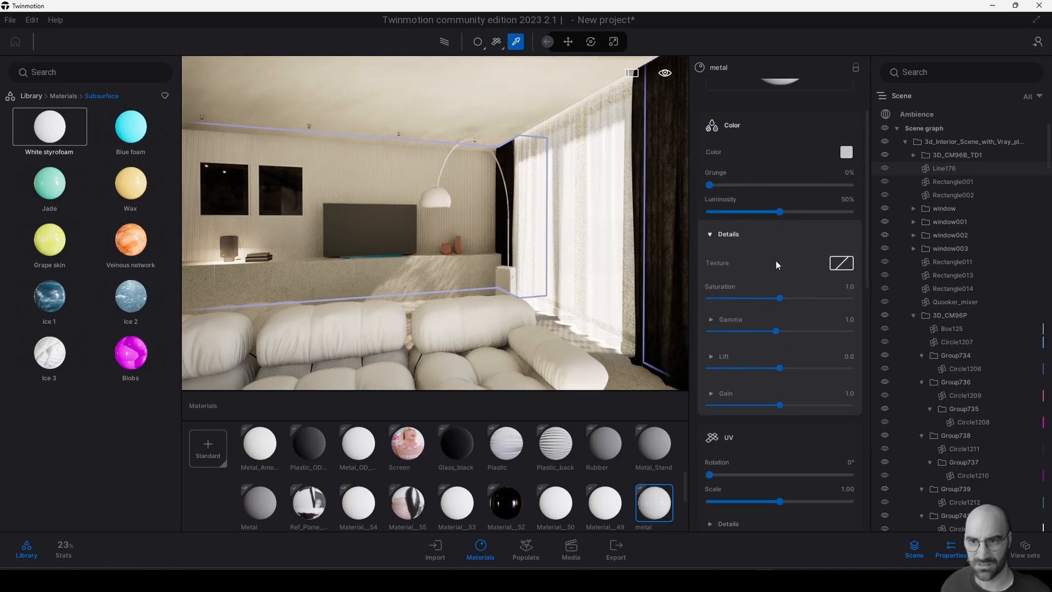
click(847, 218)
drag(513, 285, 524, 327)
click(579, 385)
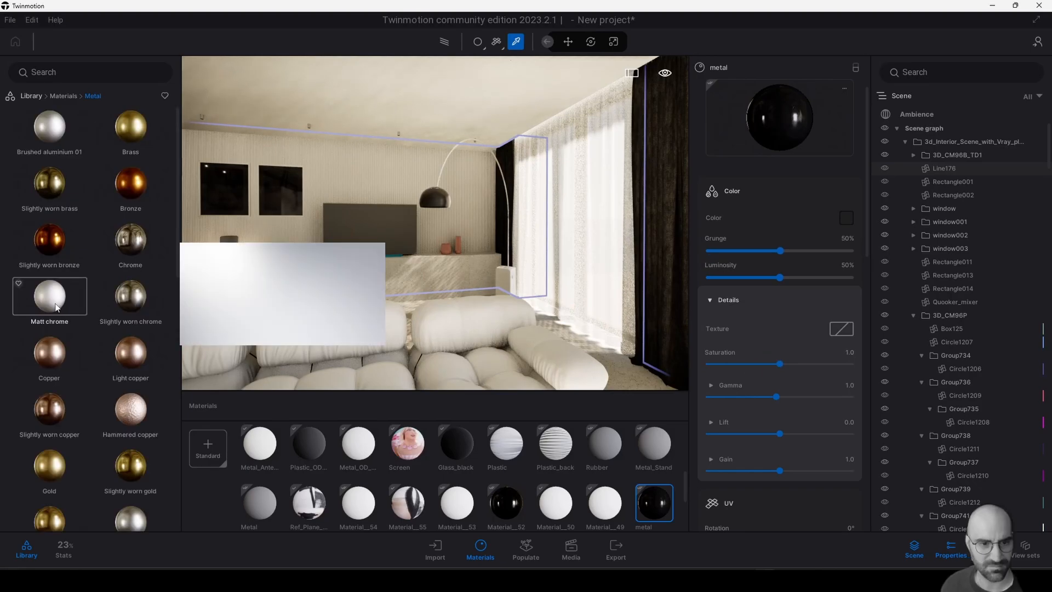
Replace the lamp's metal material with the library's Matt chrome and lower its roughness to 0%.
drag(58, 306, 632, 513)
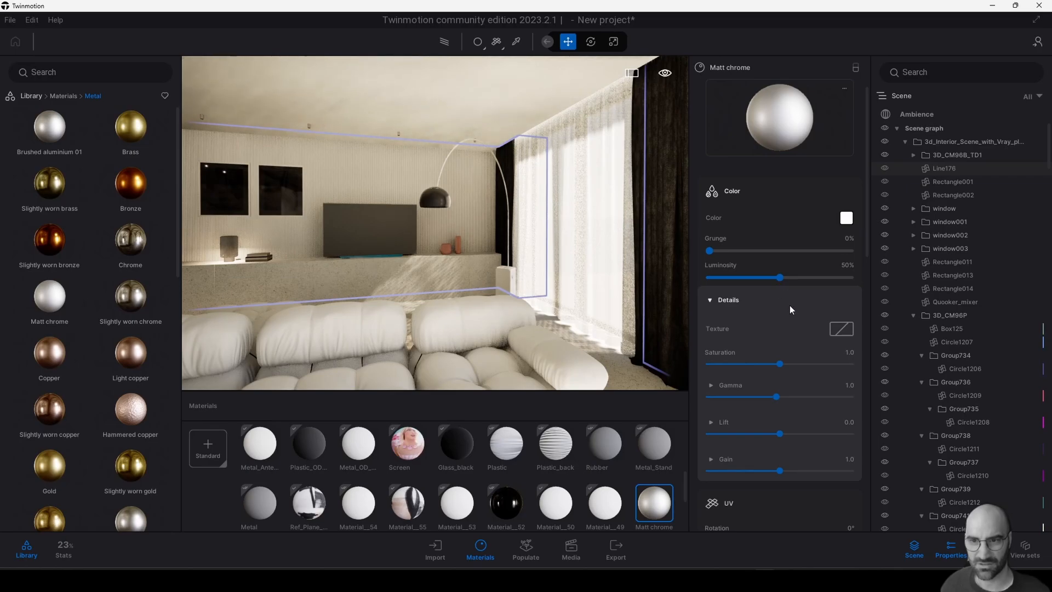
scroll(781, 318, down, 5)
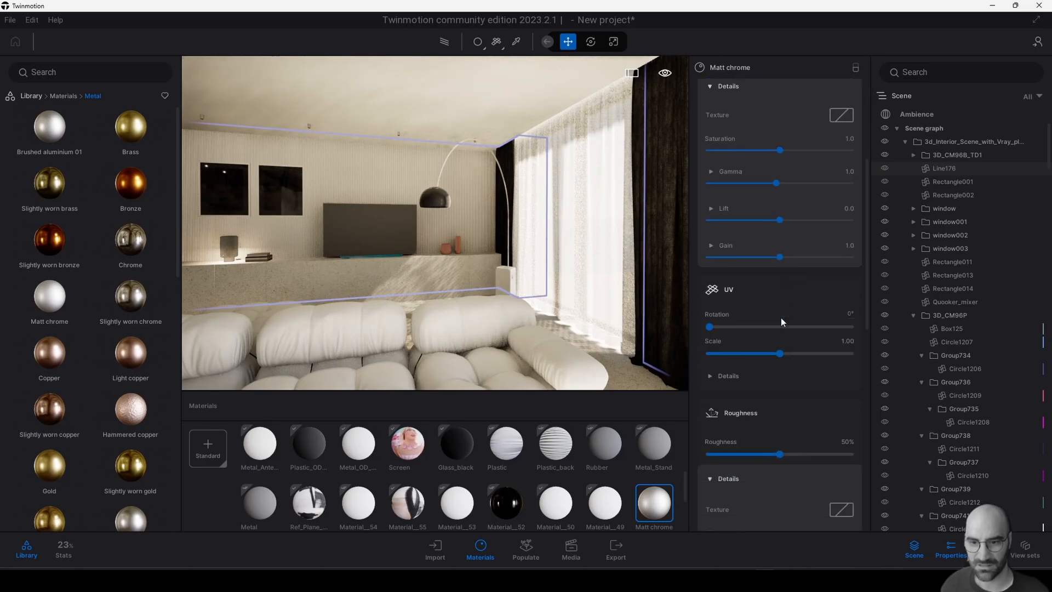
drag(780, 437, 719, 438)
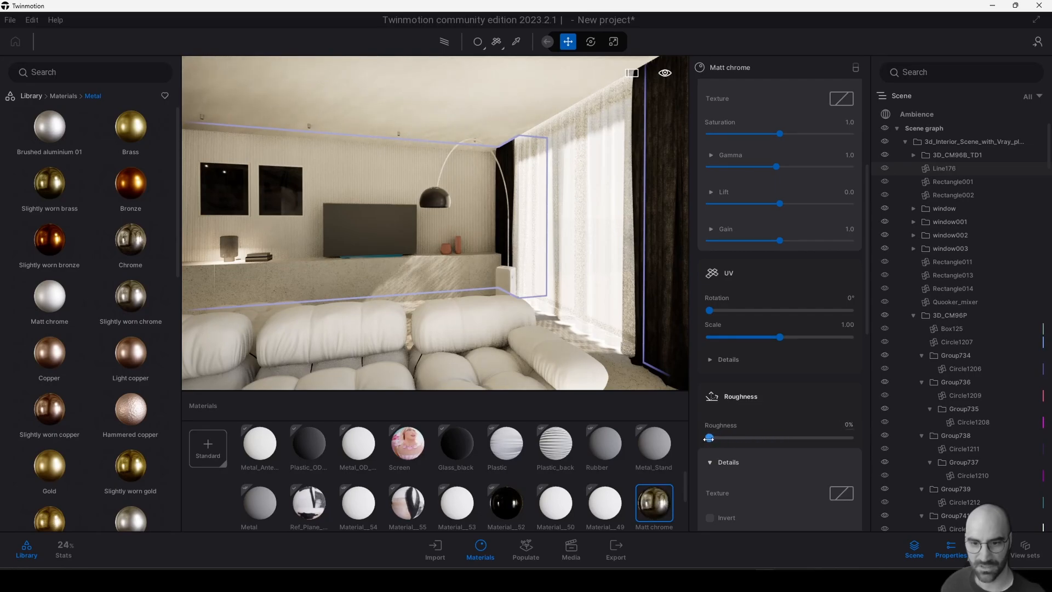
scroll(748, 377, up, 4)
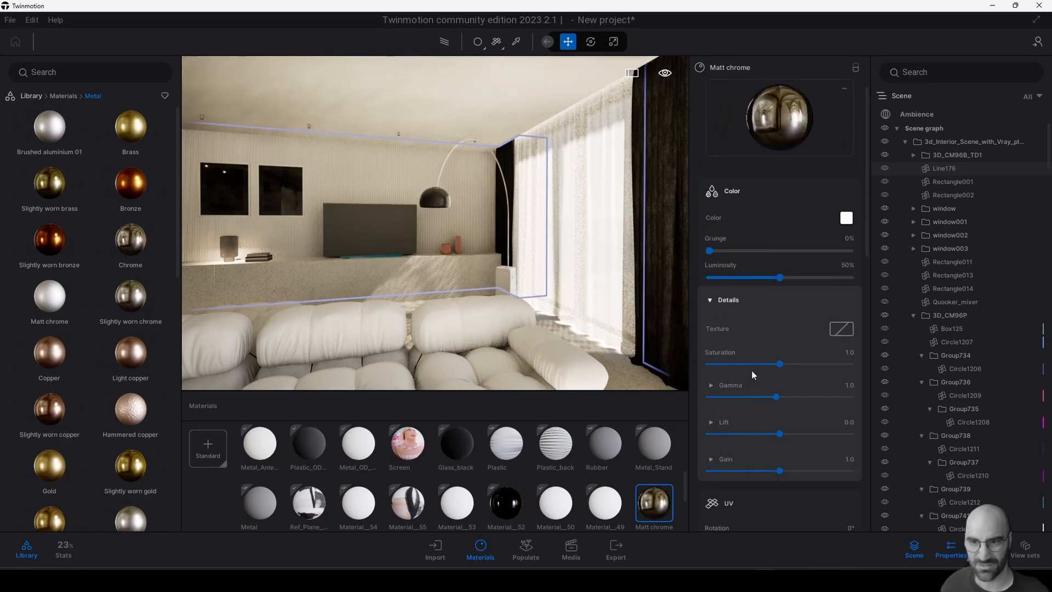
click(846, 218)
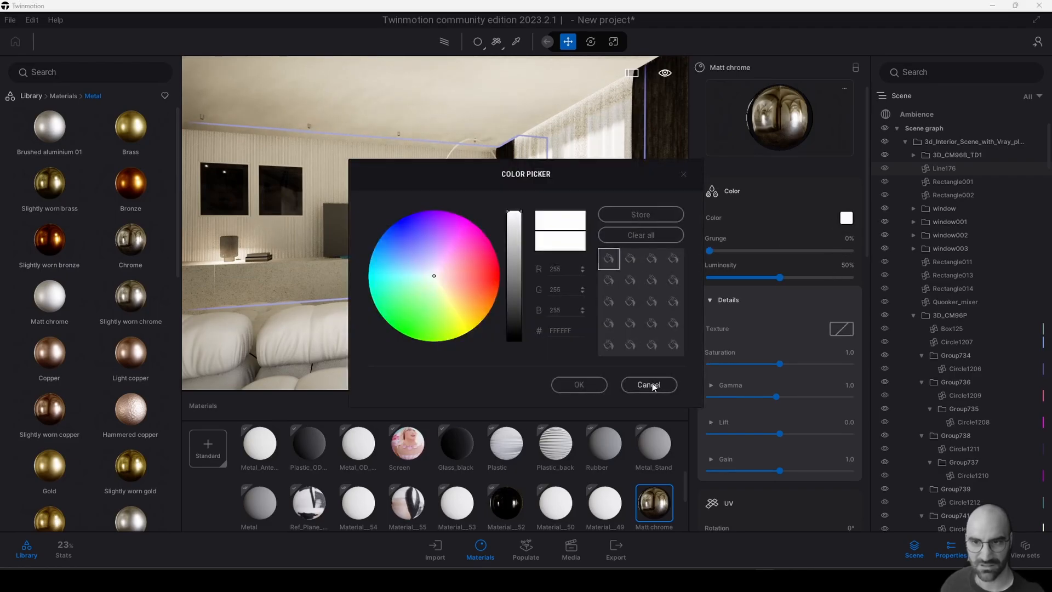
drag(521, 219, 521, 224)
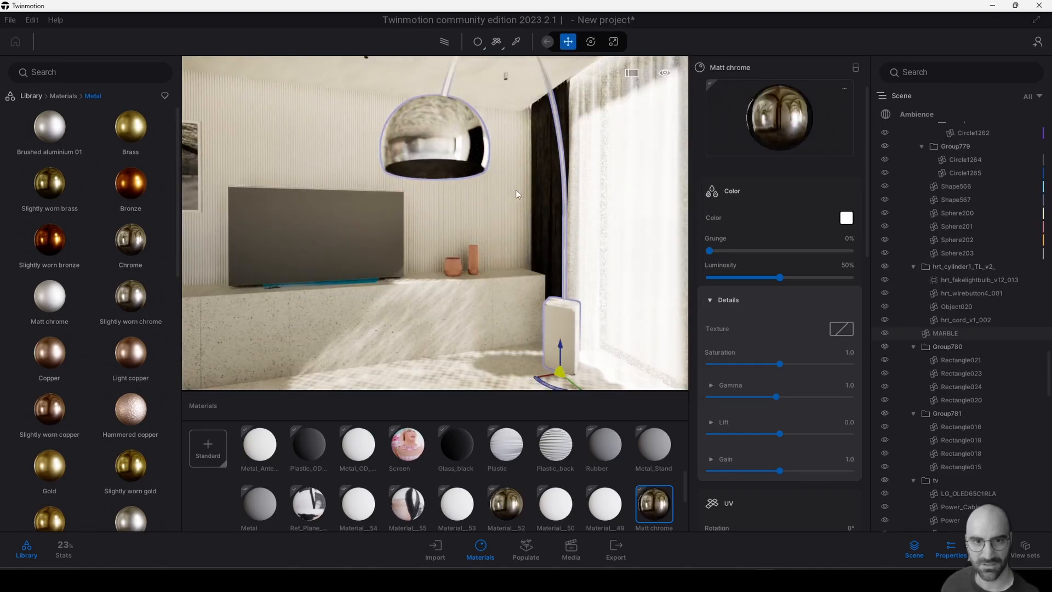
Sample the material of the arc lamp's base, give it a white marble colour texture and set its roughness to 7%.
middle_drag(515, 190, 469, 154)
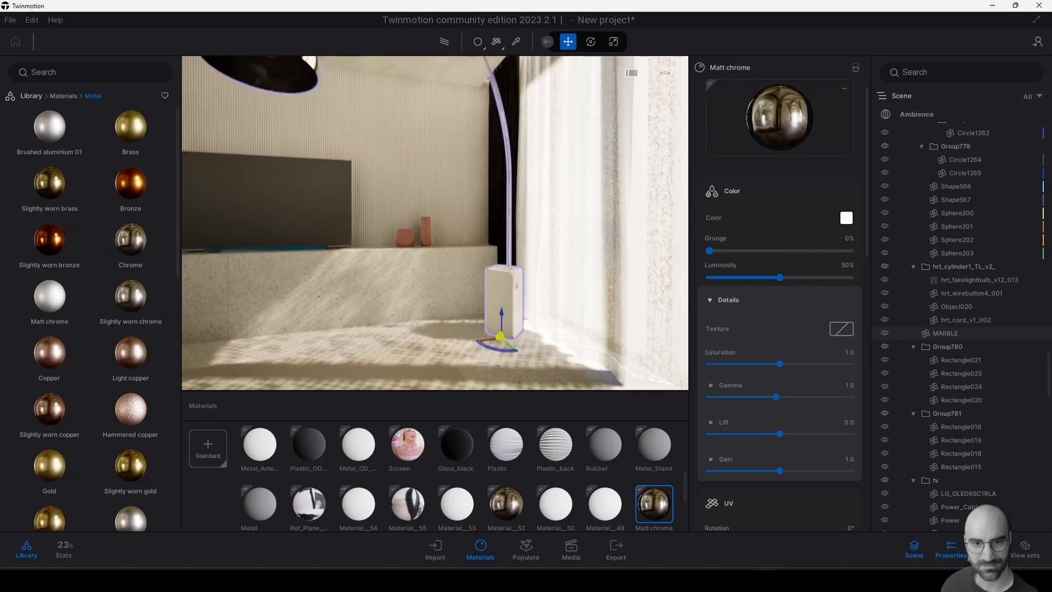
scroll(505, 321, down, 3)
key(t)
click(506, 322)
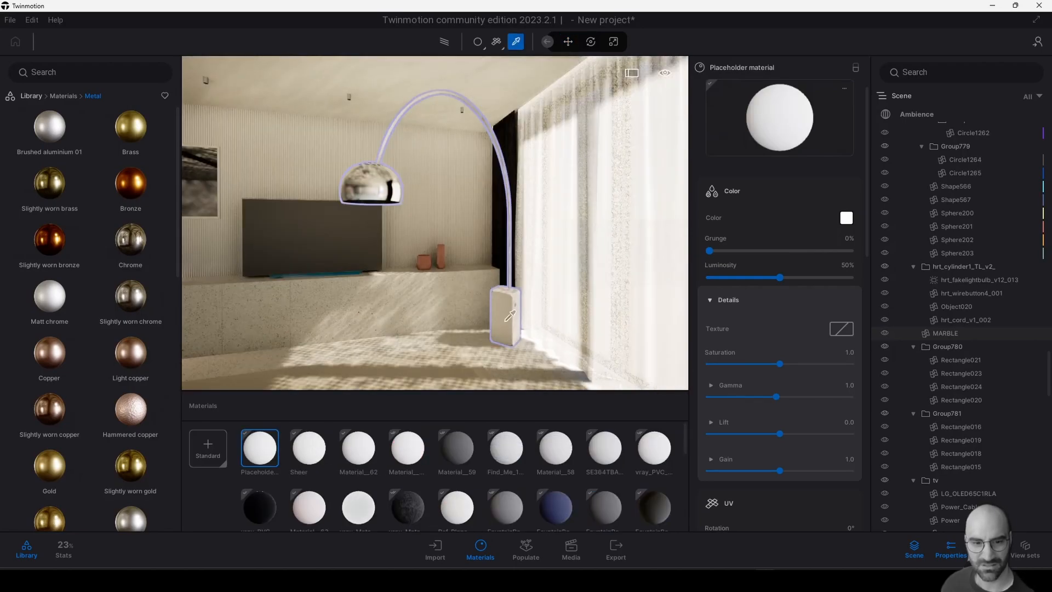
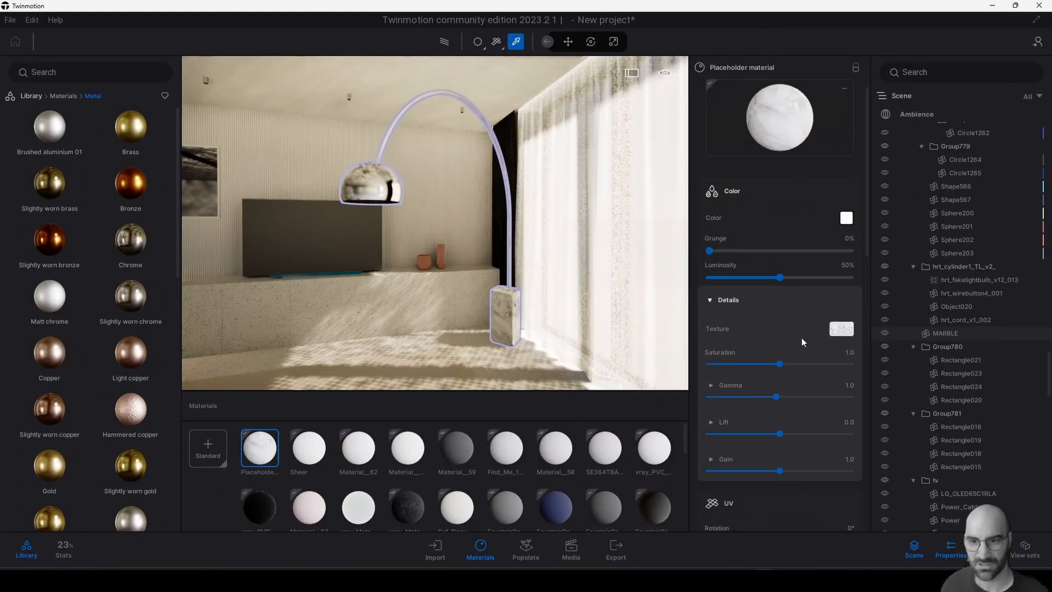
scroll(789, 341, down, 15)
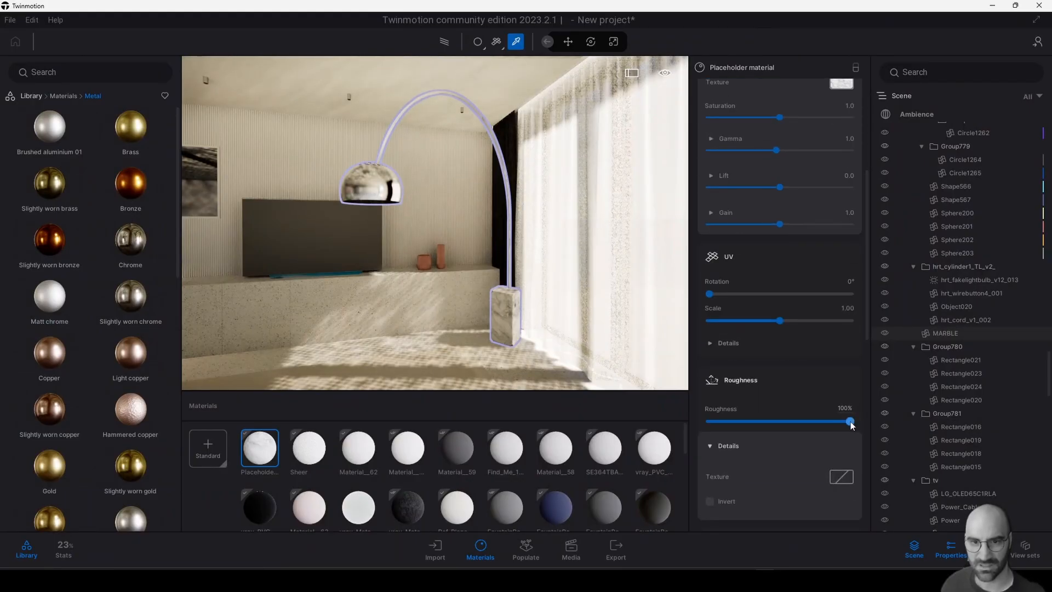
drag(853, 422, 721, 423)
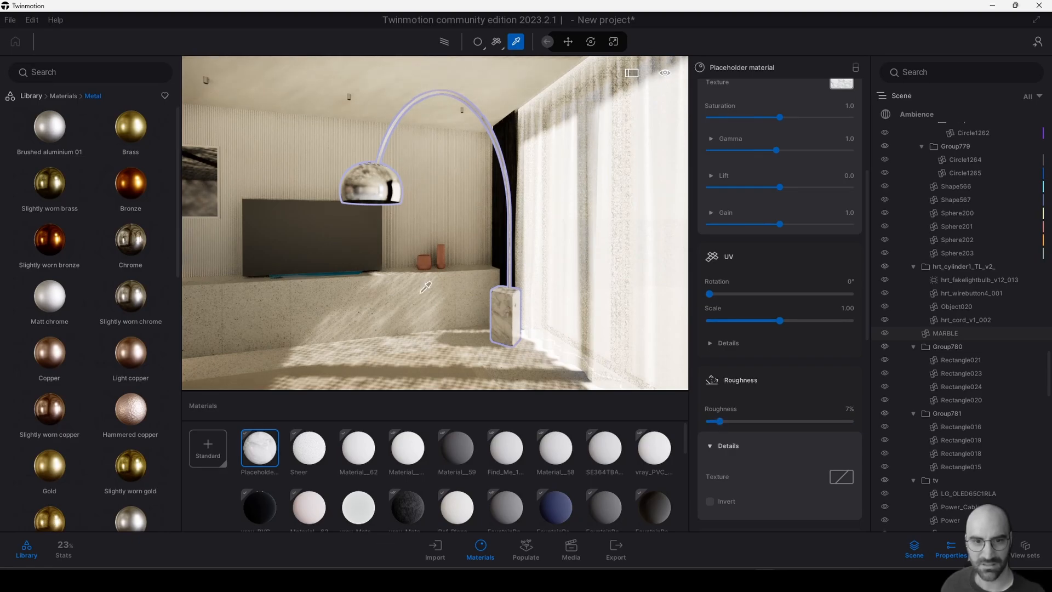
Sample the stone ledge's material below the TV, try a roughness of 5% and settle on 28%.
click(425, 287)
drag(743, 407, 724, 405)
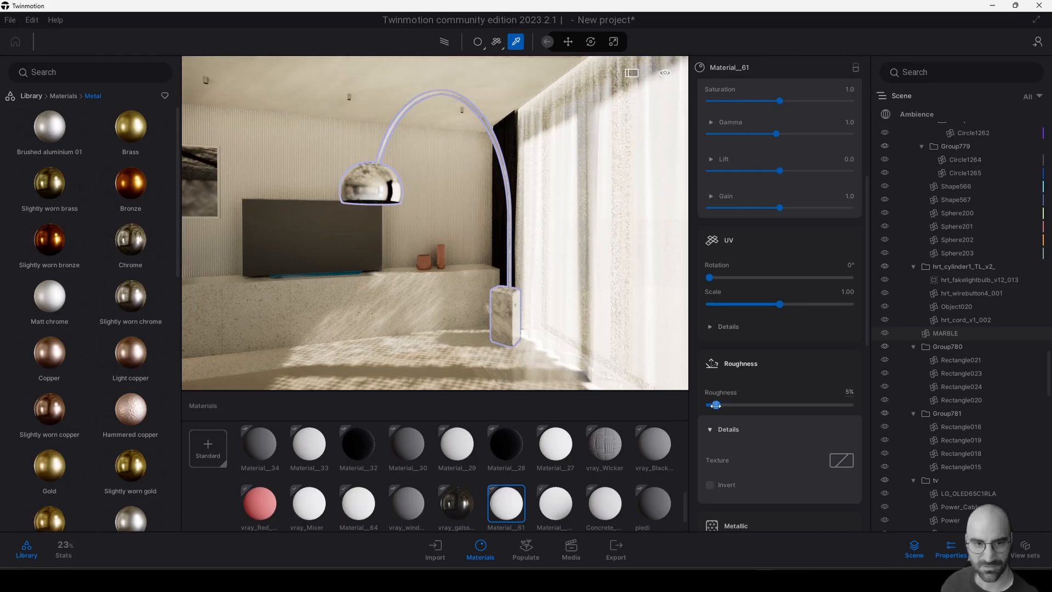
scroll(492, 321, down, 3)
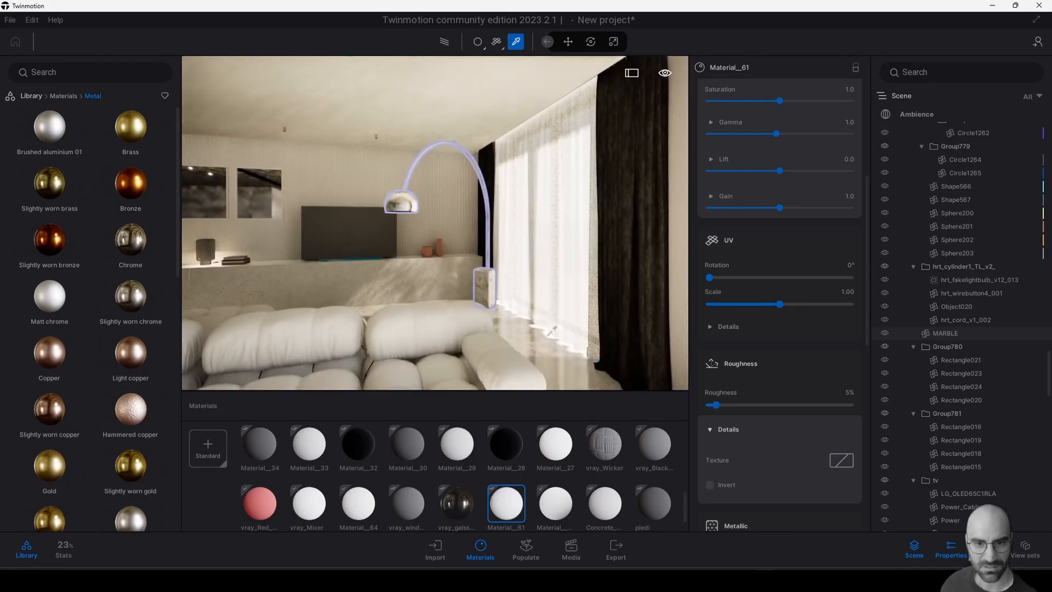
drag(720, 405, 751, 404)
scroll(493, 307, down, 3)
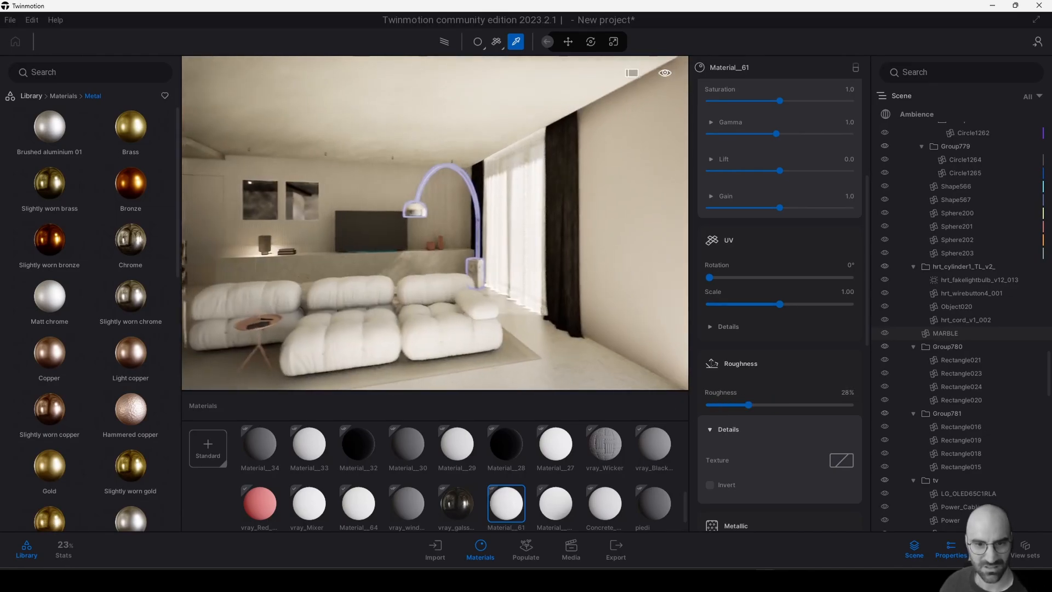
right_drag(493, 307, 455, 312)
mouse_move(455, 299)
middle_down()
mouse_move(478, 341)
mouse_move(444, 302)
middle_up()
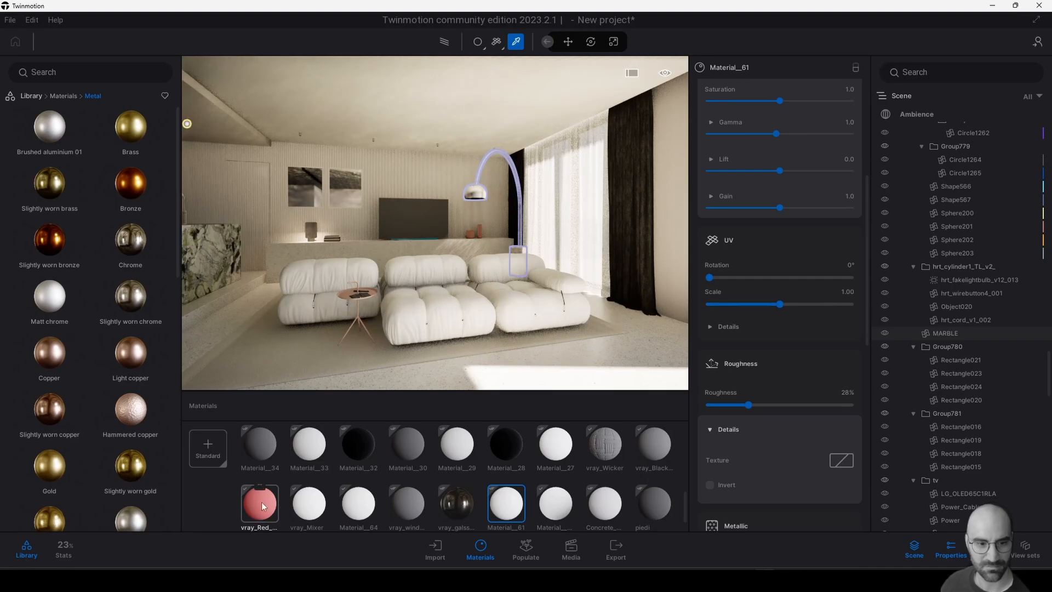
Open the sofa's fabric material and load Map__6Color_Correction3050.jpg as its colour texture.
click(556, 503)
click(839, 284)
click(828, 255)
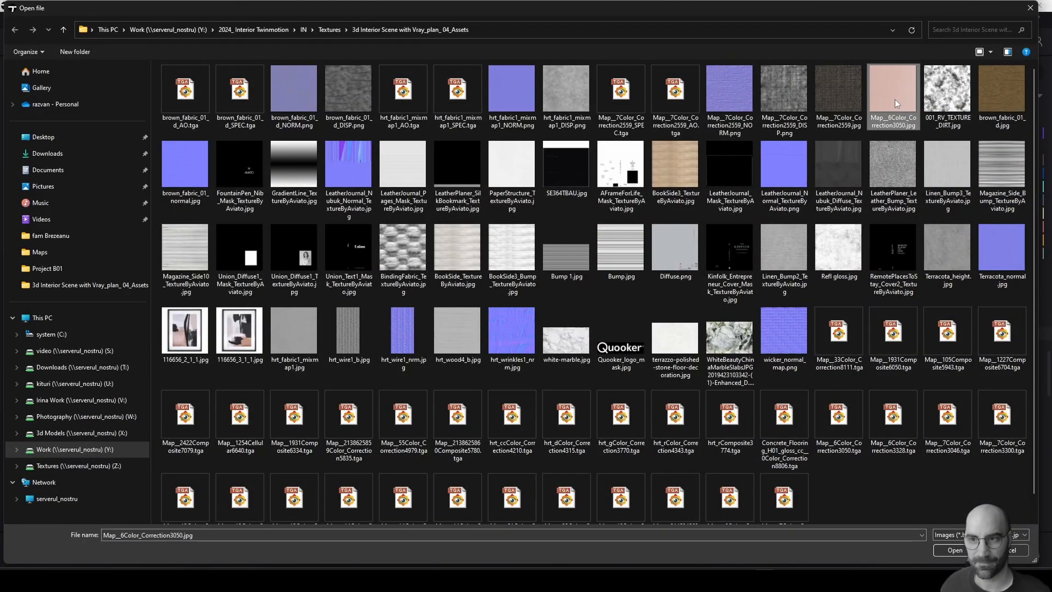
double_click(890, 97)
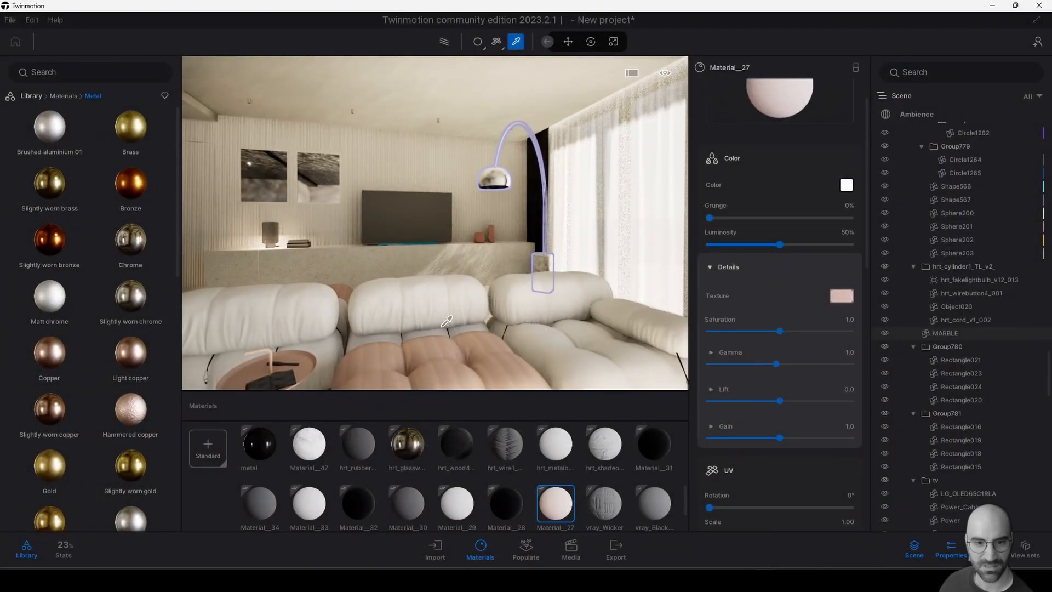
Inspect the sofa fabric up close and set the material's UV scale to 1.92.
scroll(436, 338, up, 3)
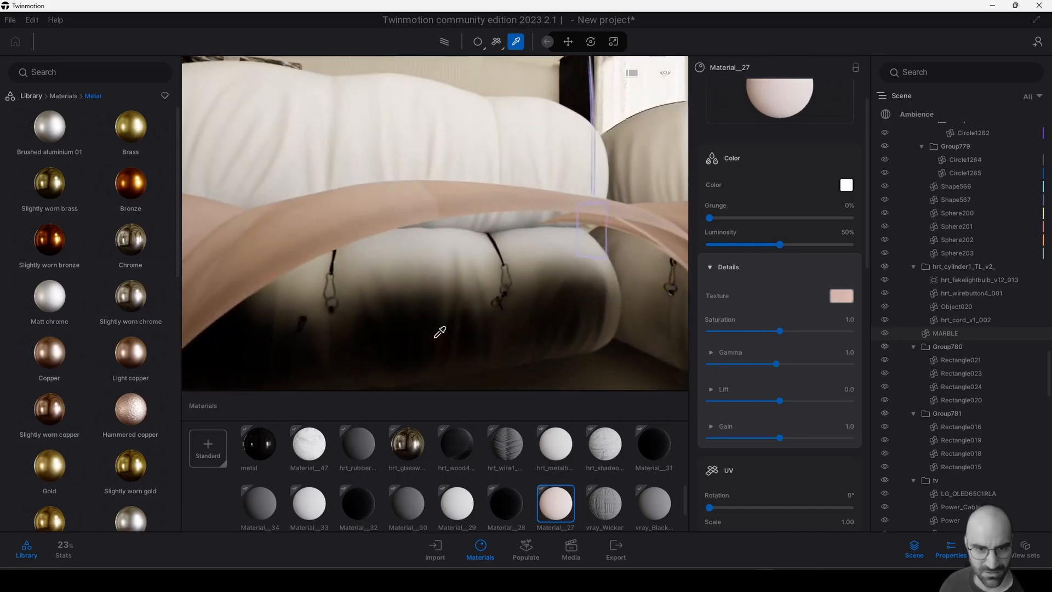
scroll(434, 337, down, 1)
scroll(435, 337, down, 2)
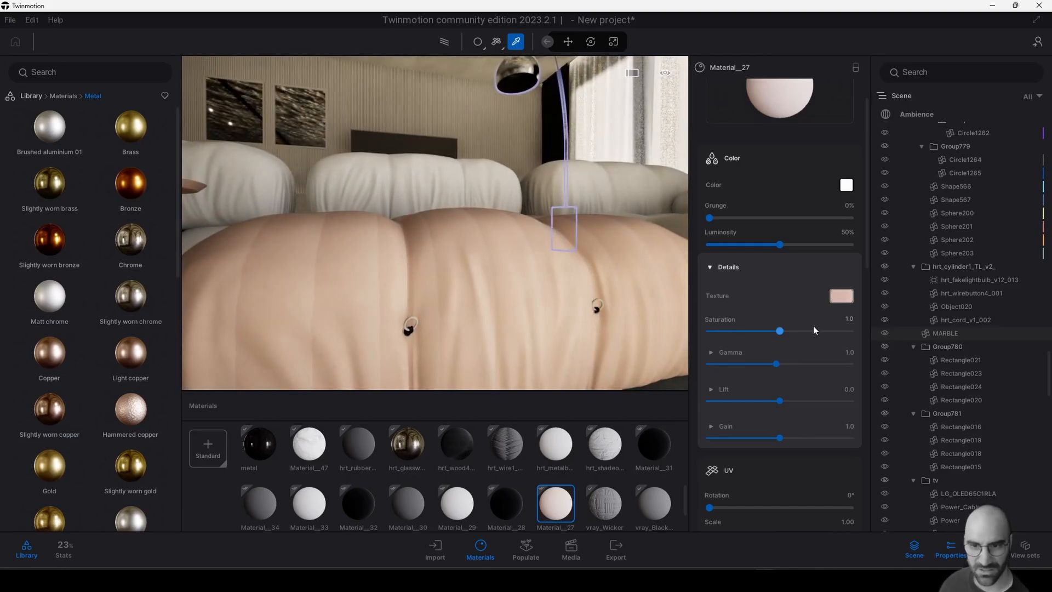
scroll(788, 291, down, 3)
click(787, 451)
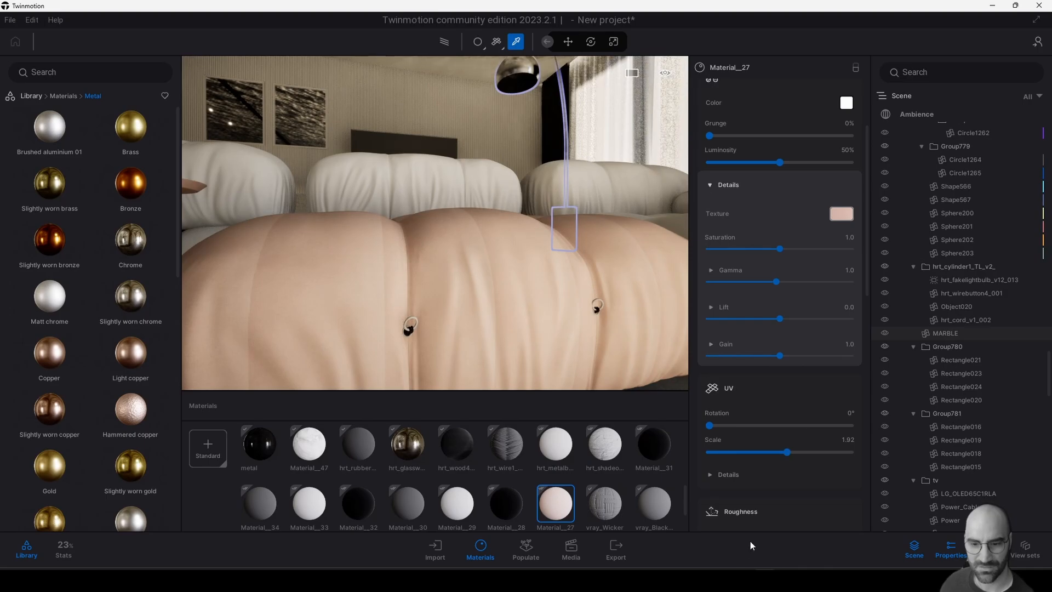
Browse for the sofa material's colour texture and open Map__6Color_Correction3050.jpg in Photoshop from the file browser.
click(842, 214)
click(897, 92)
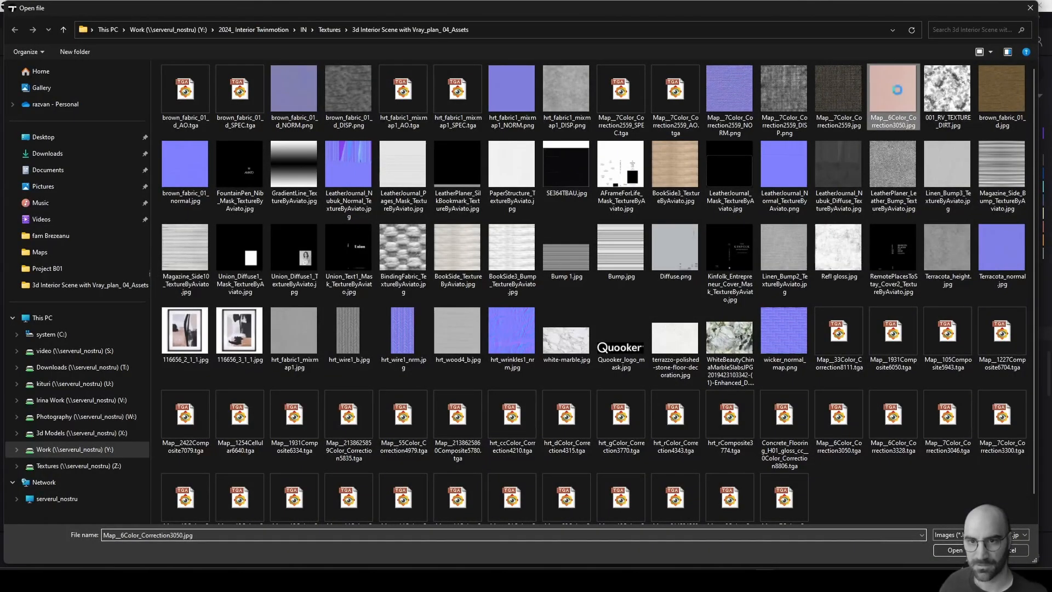
right_click(898, 90)
click(920, 112)
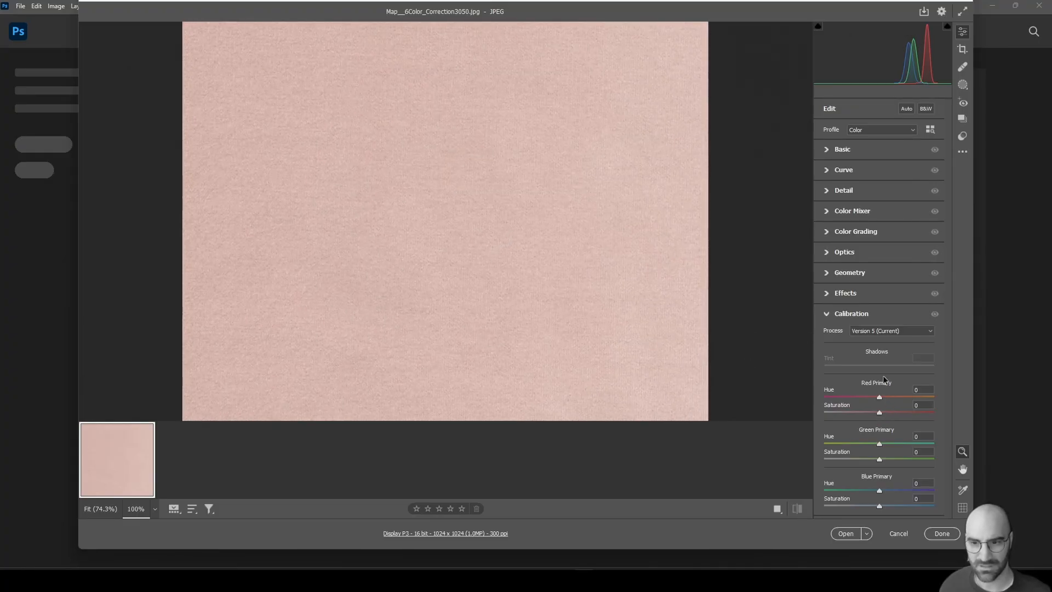
Raise Texture to +40, Clarity to +26 and Vibrance to about +87 in Camera Raw, keep Contrast at 0, and open the image.
click(828, 150)
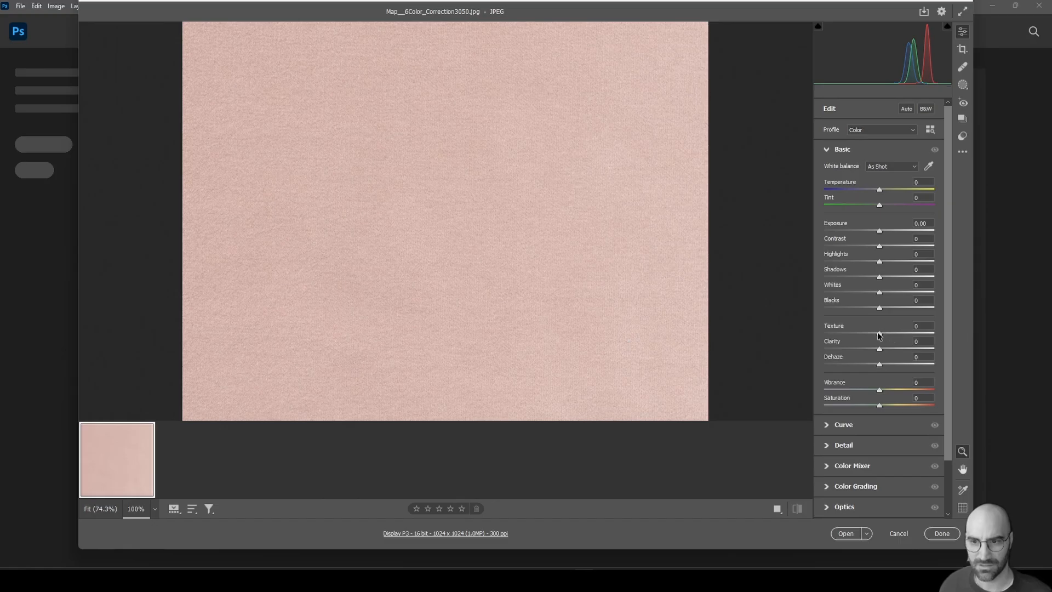
drag(880, 333, 908, 334)
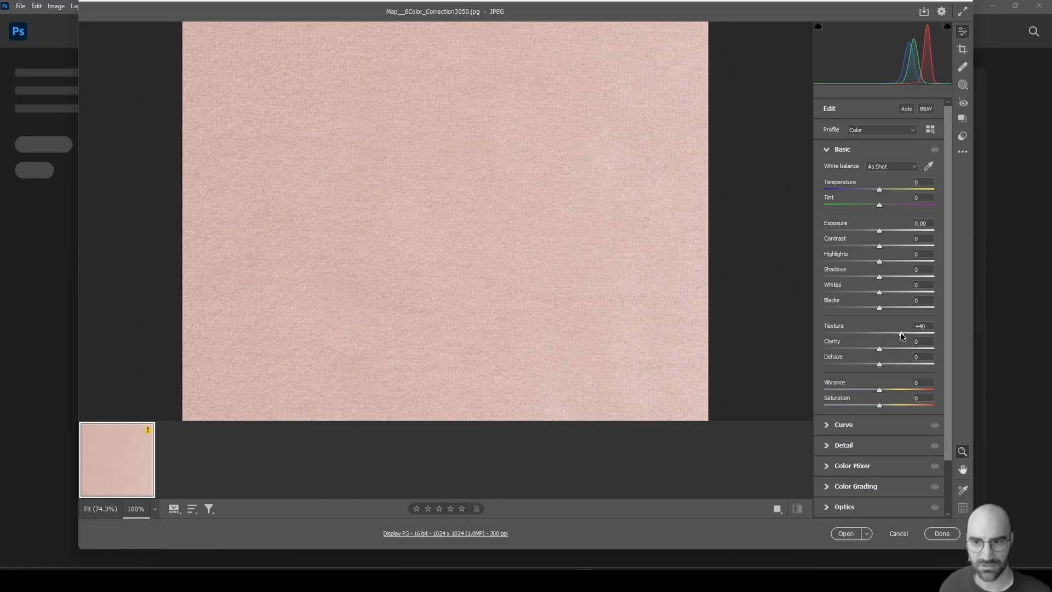
click(607, 285)
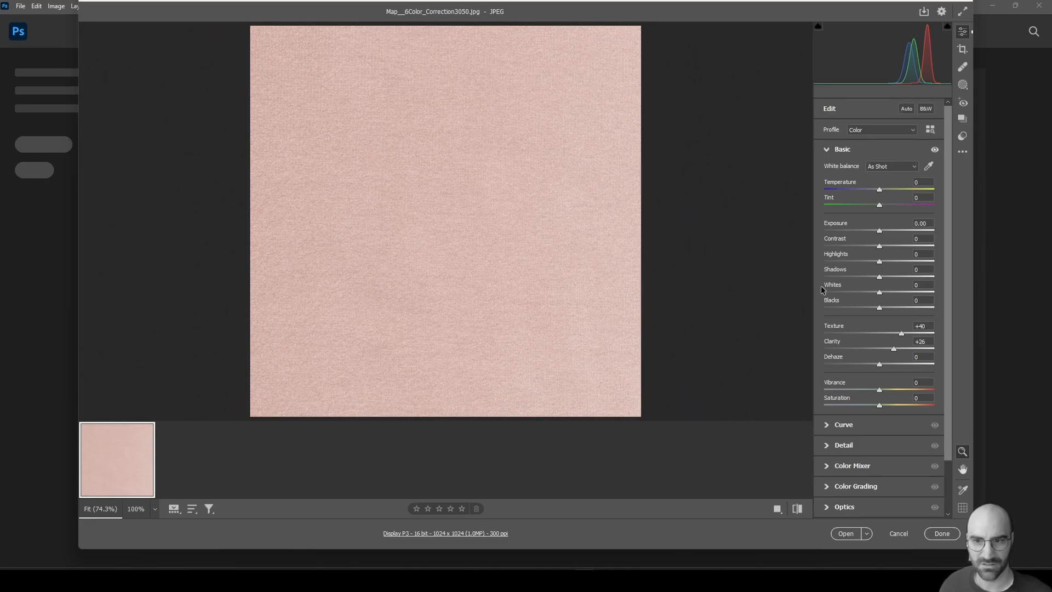
drag(879, 246, 872, 246)
double_click(872, 247)
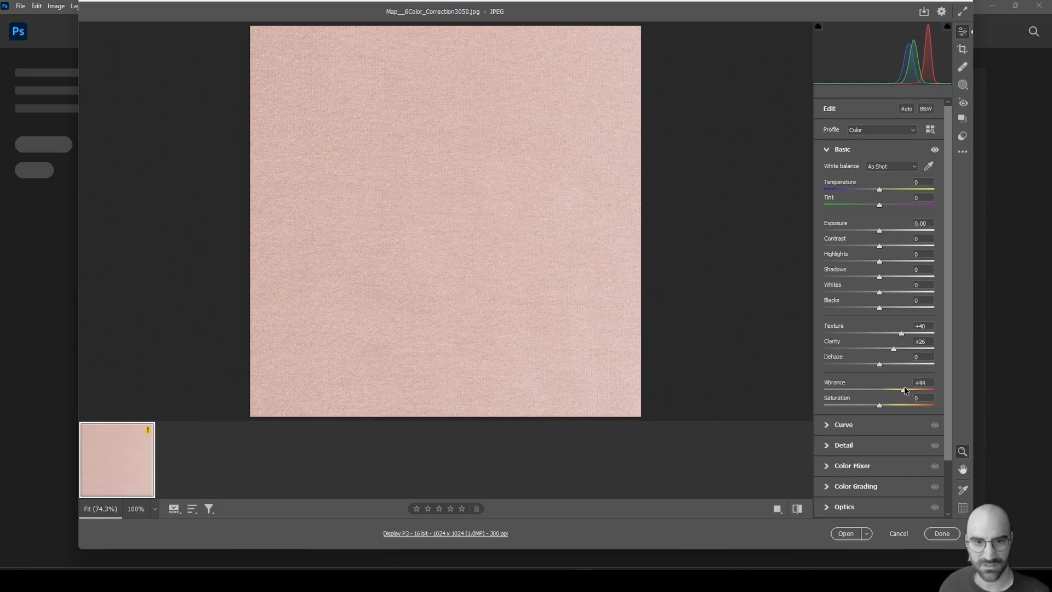
mouse_move(904, 390)
mouse_down()
mouse_move(936, 387)
mouse_move(924, 394)
mouse_up()
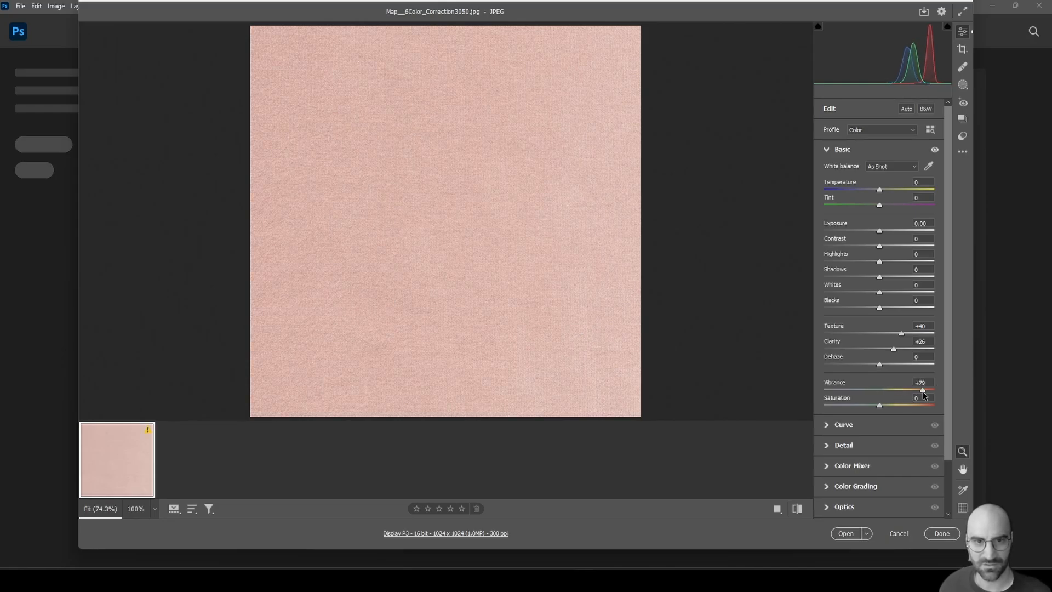
click(849, 534)
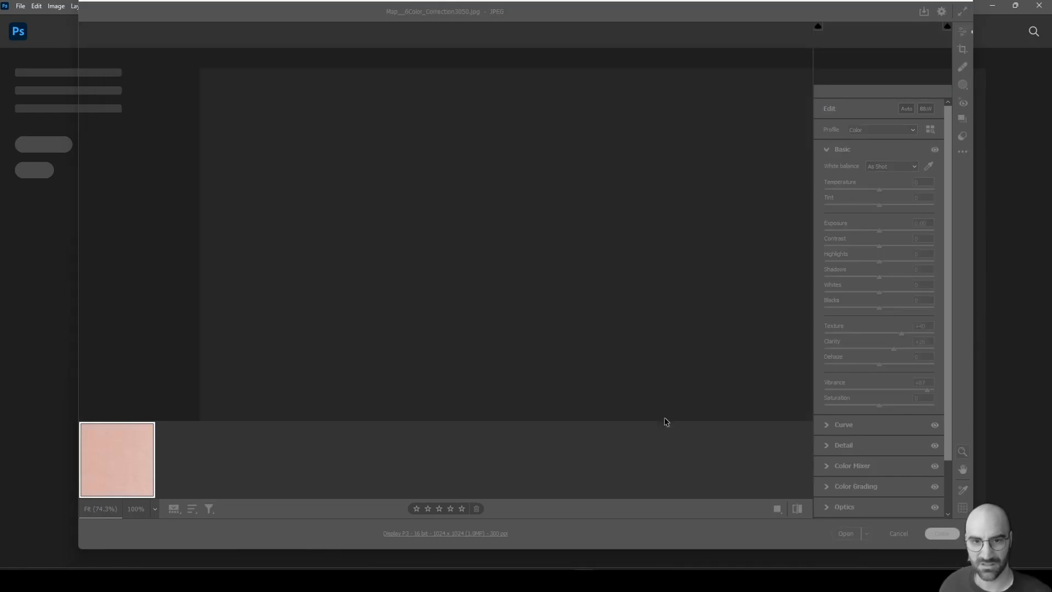
Copy the whole fabric image and paste it into a new 1024 x 1024 pixel document at 300 ppi.
key(ctrl+a)
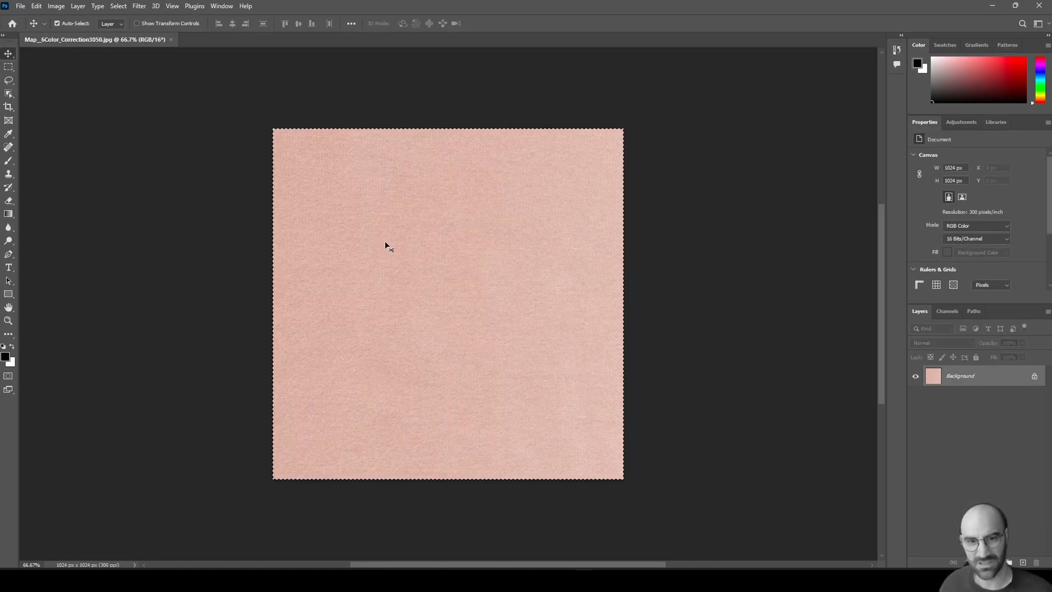
key(ctrl+n)
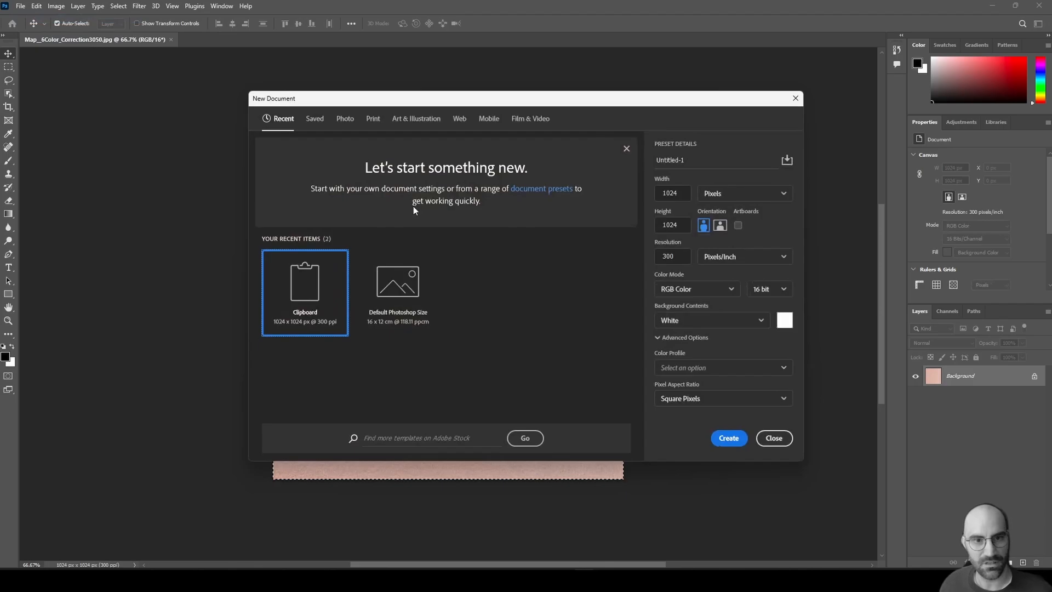
click(728, 438)
key(ctrl+v)
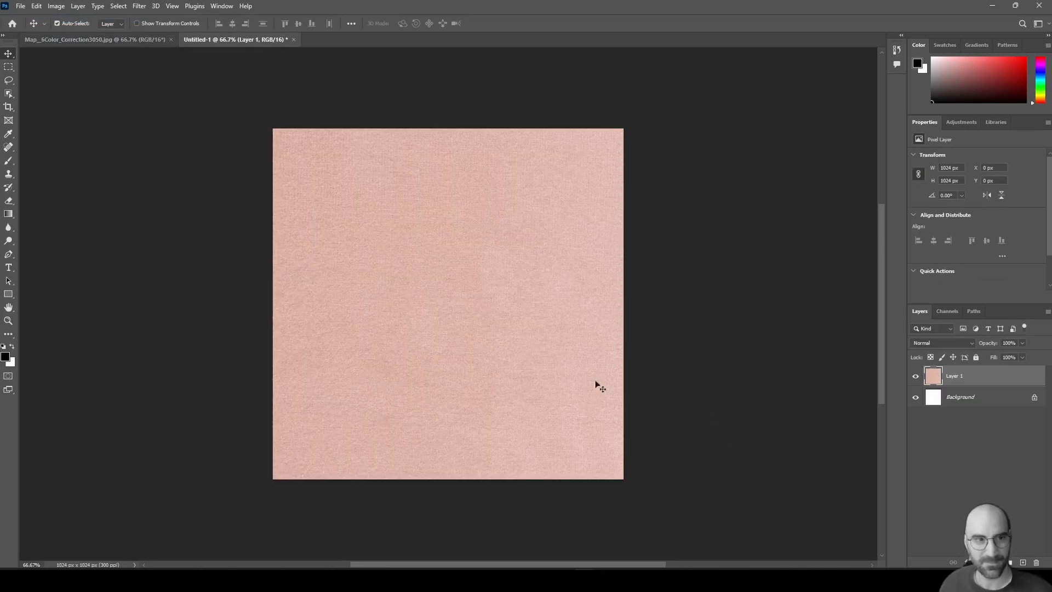
Try the Offset filter with Wrap Around on the original texture, at +317 pixels horizontally and +422 pixels vertically.
click(114, 39)
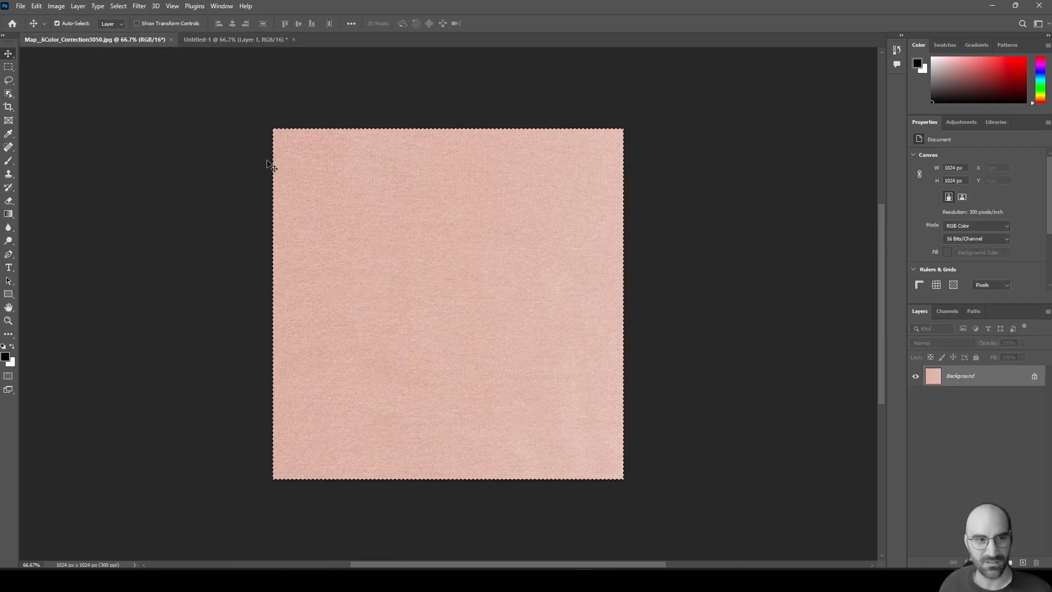
click(139, 7)
mouse_move(189, 226)
click(285, 276)
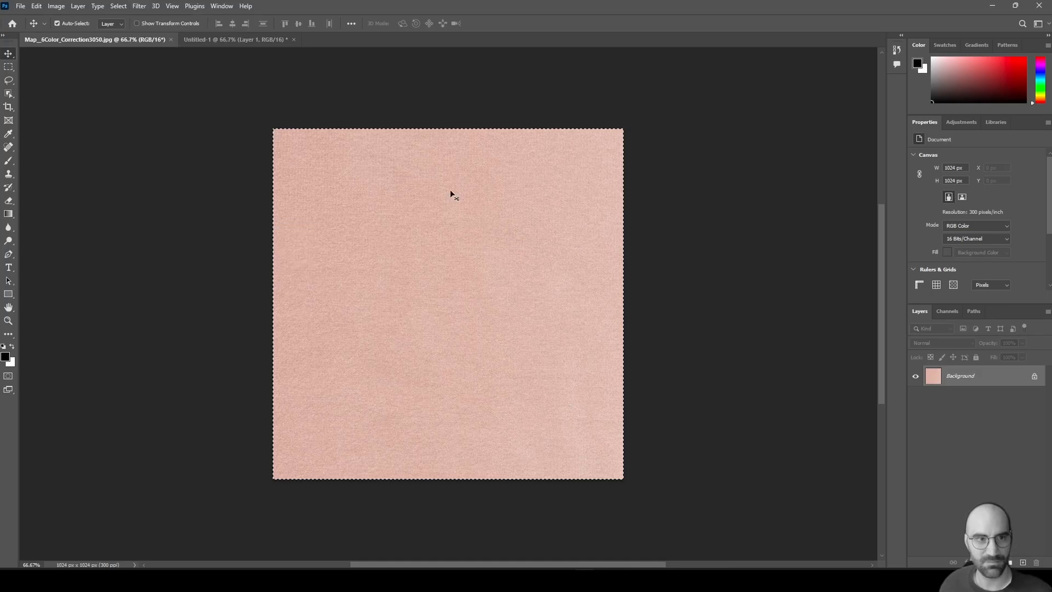
click(139, 7)
mouse_move(241, 226)
click(299, 276)
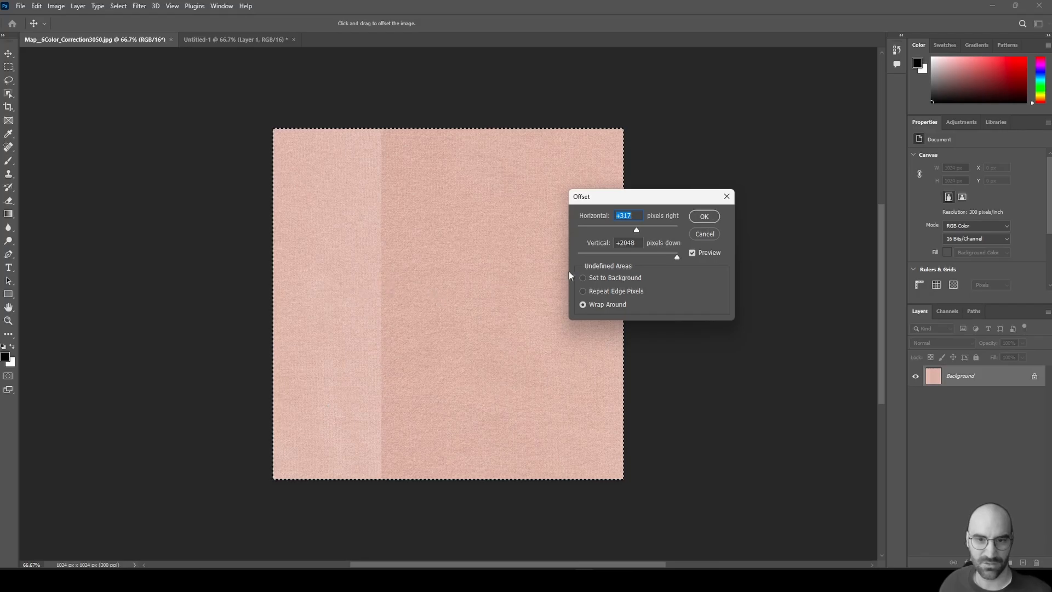
click(638, 256)
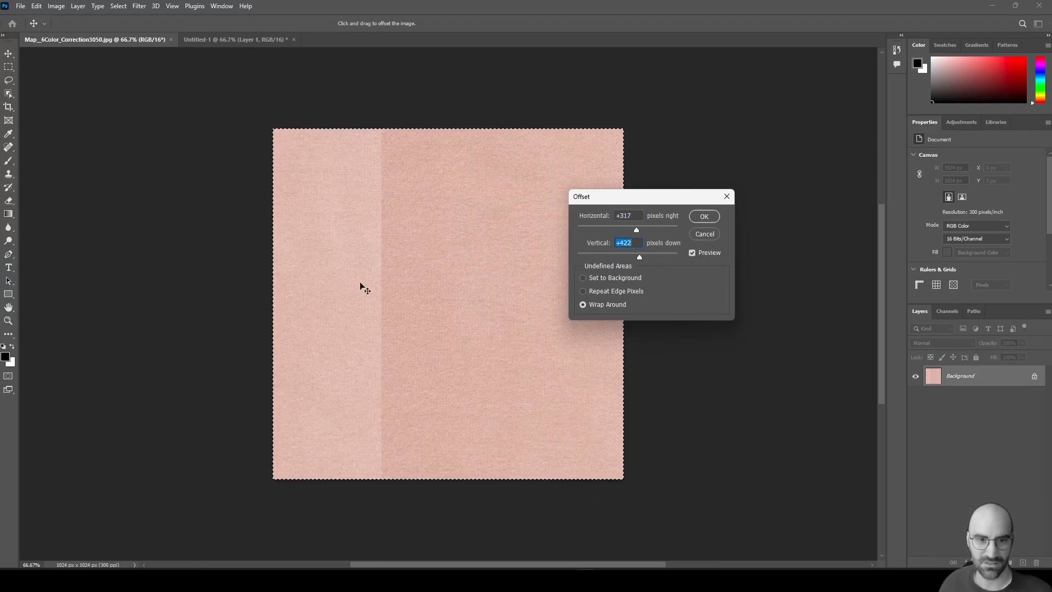
click(705, 234)
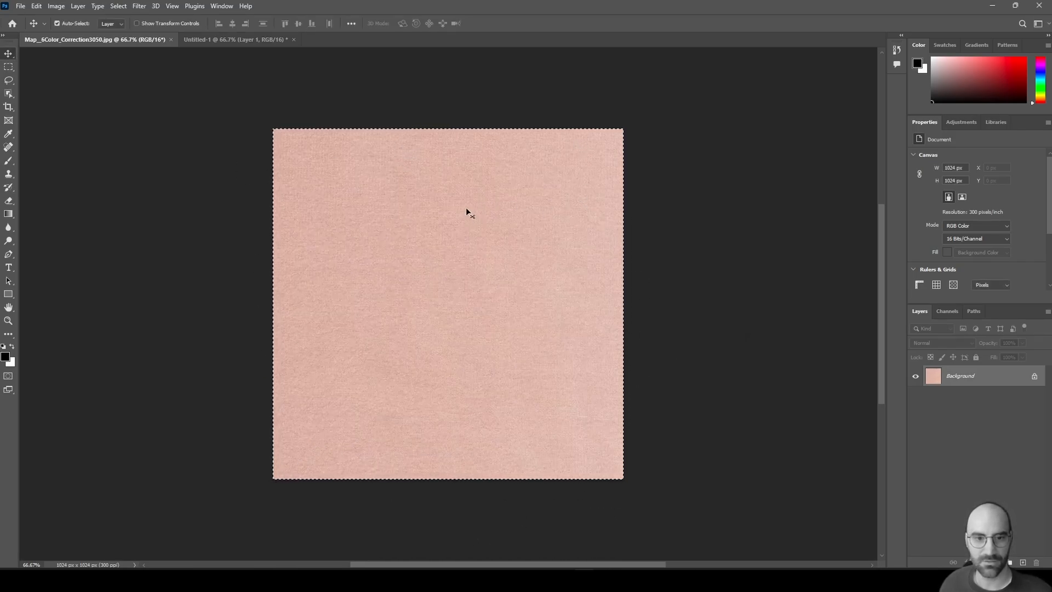
Try the Equalize adjustment on the selected fabric texture, and undo it.
mouse_move(56, 6)
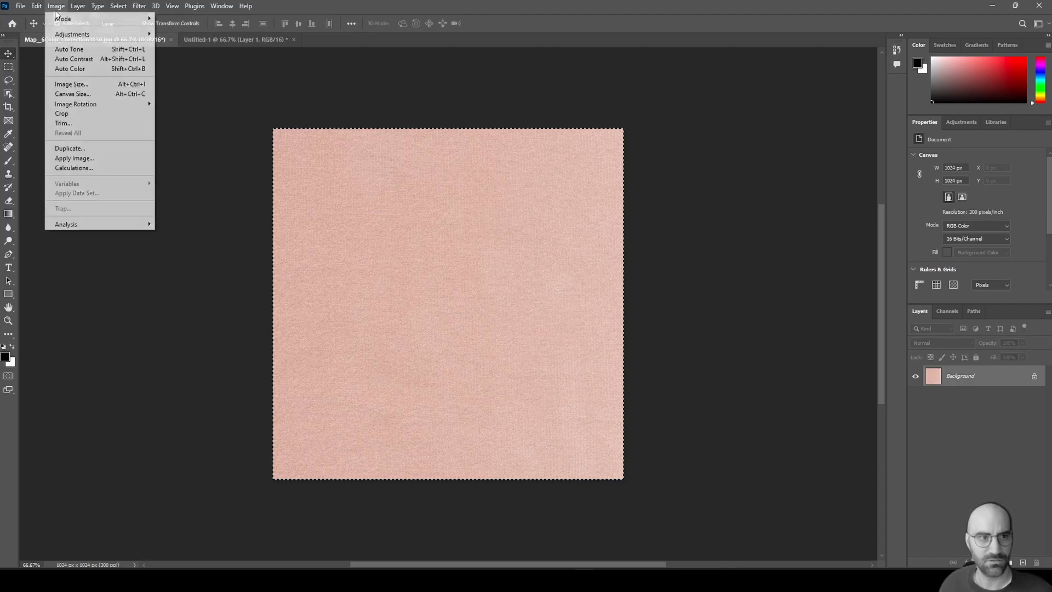
mouse_move(62, 36)
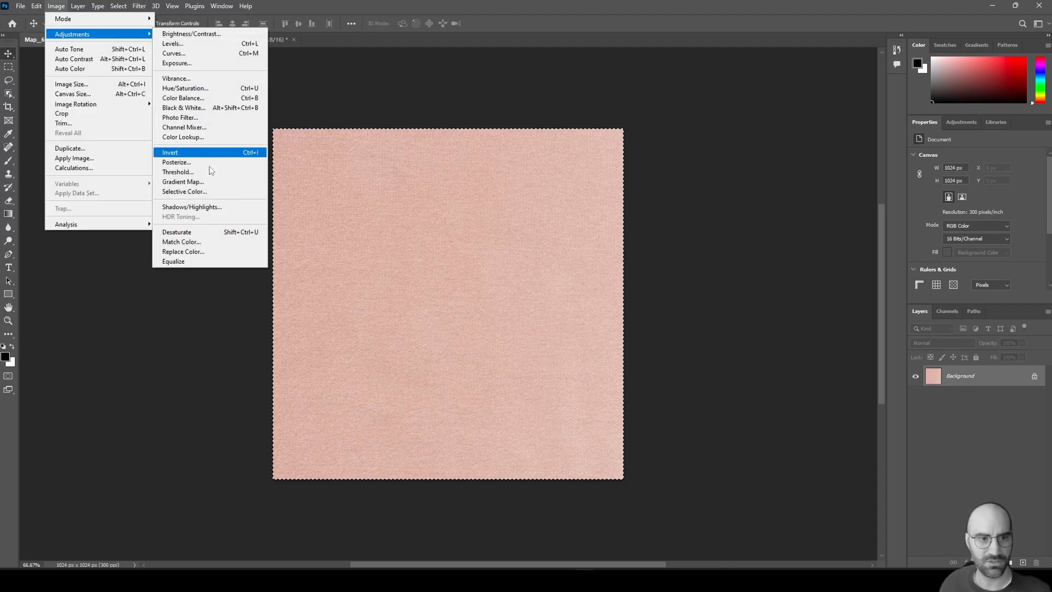
click(211, 262)
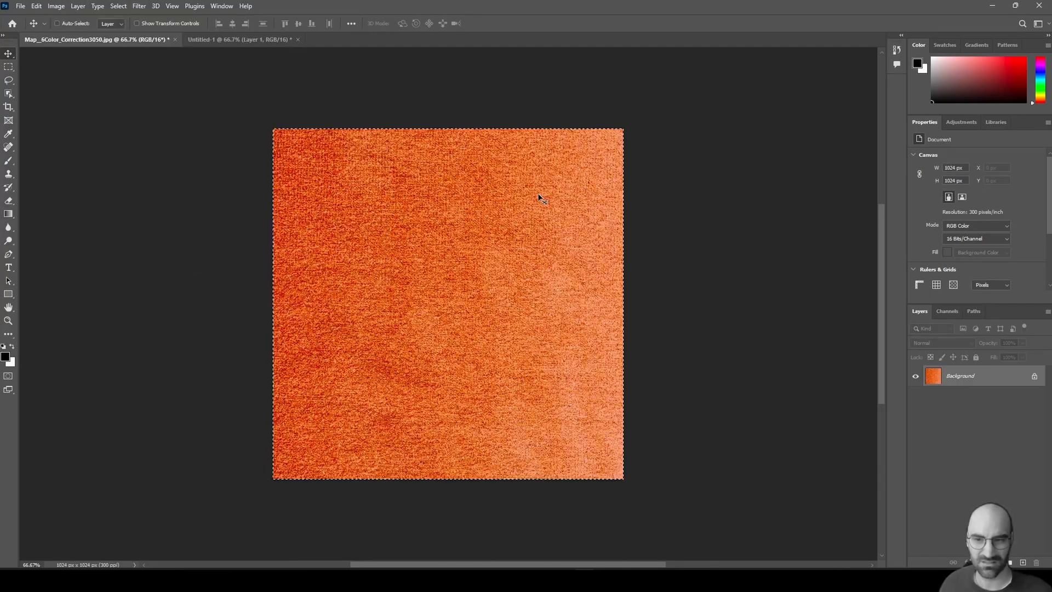
key(ctrl+z)
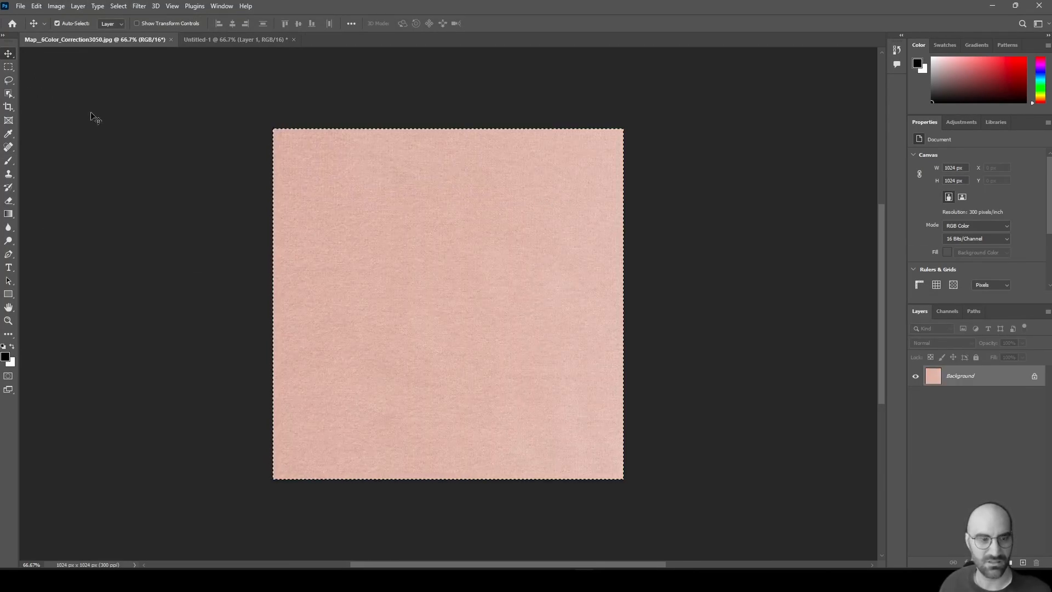
Deselect the image and flatten the texture's uneven lighting with a High Pass filter at a radius of about 47 pixels.
key(ctrl+d)
click(141, 6)
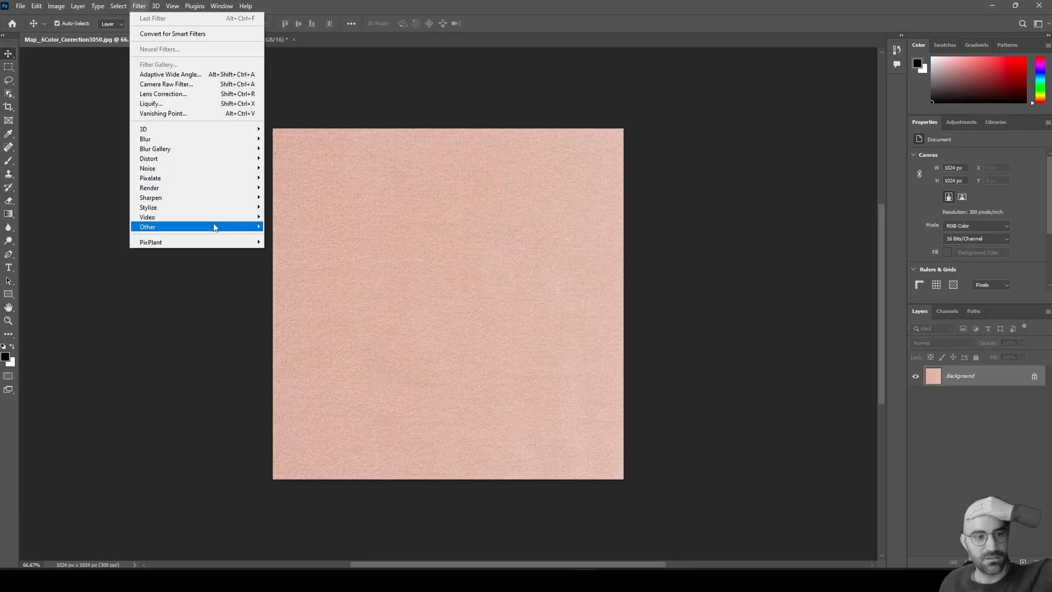
mouse_move(214, 227)
click(287, 237)
drag(491, 129, 639, 143)
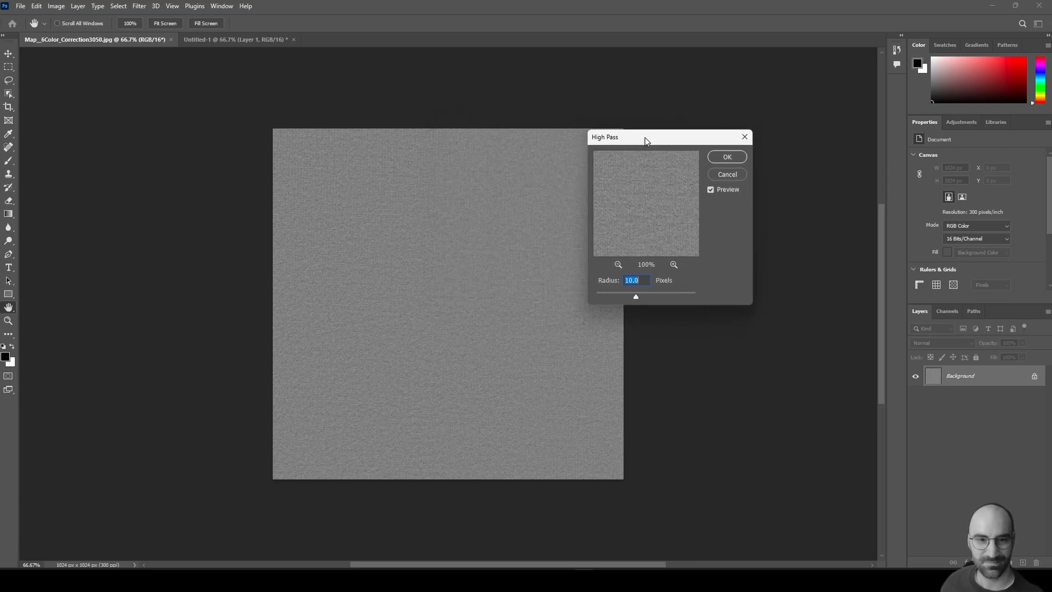
drag(635, 295, 620, 295)
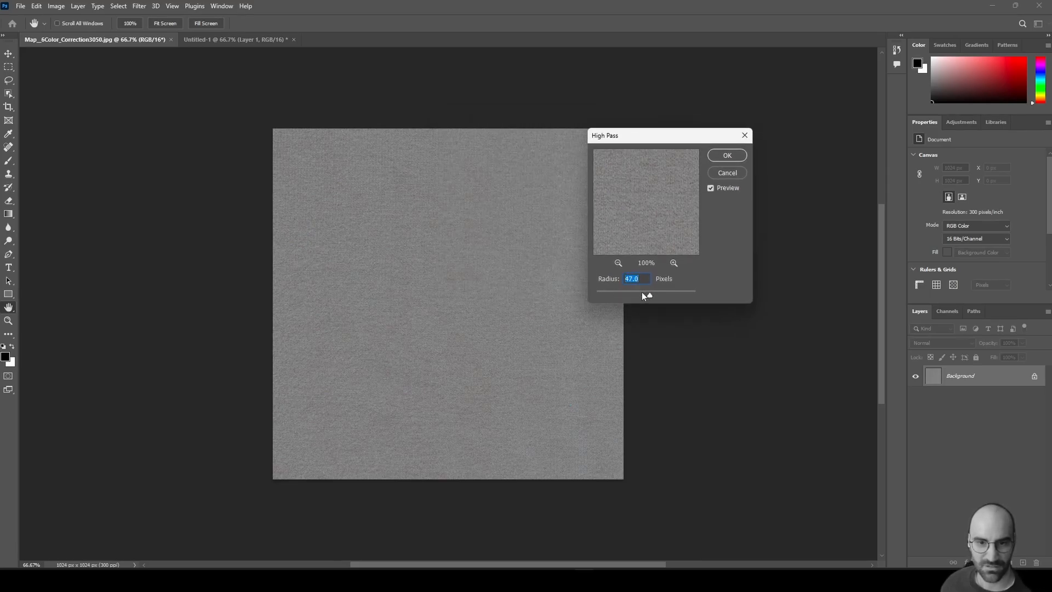
click(728, 156)
key(v)
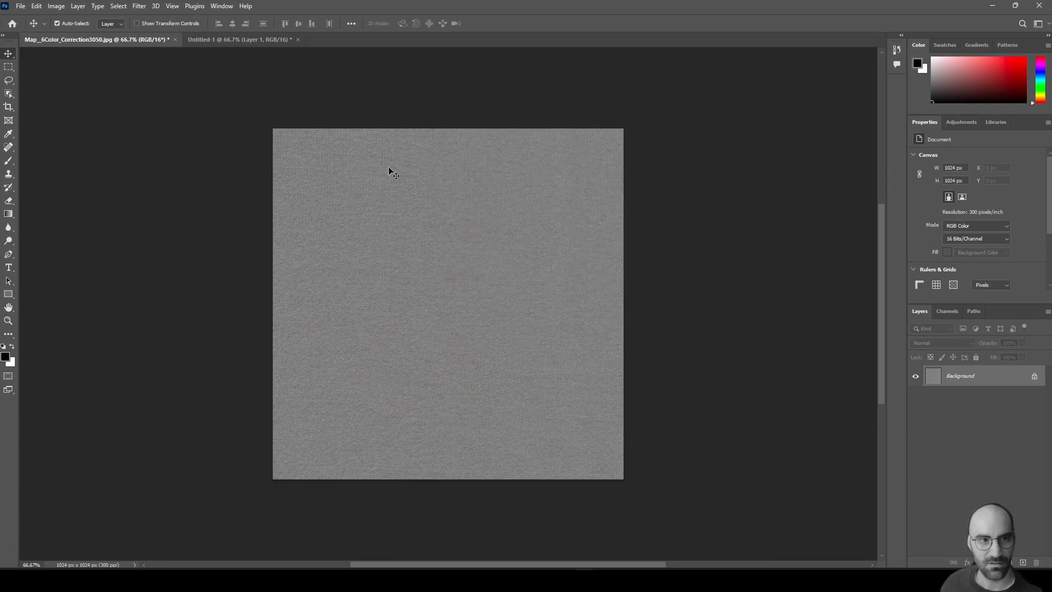
Restore the fabric's pink colour with Match Color, using the pasted fabric layer of Untitled-1 as the source.
click(56, 6)
mouse_move(88, 34)
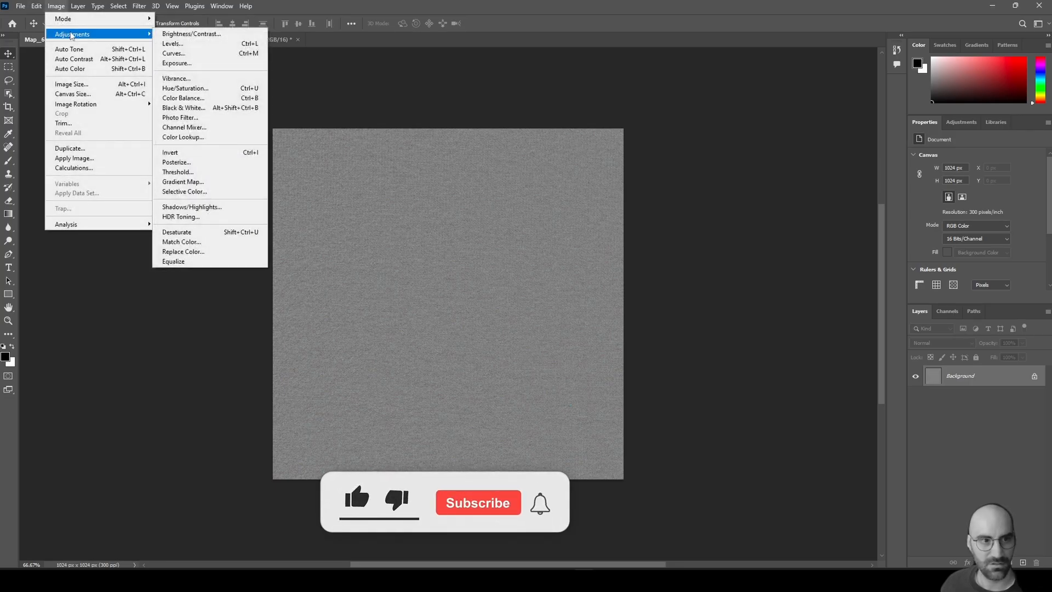
click(207, 242)
click(474, 300)
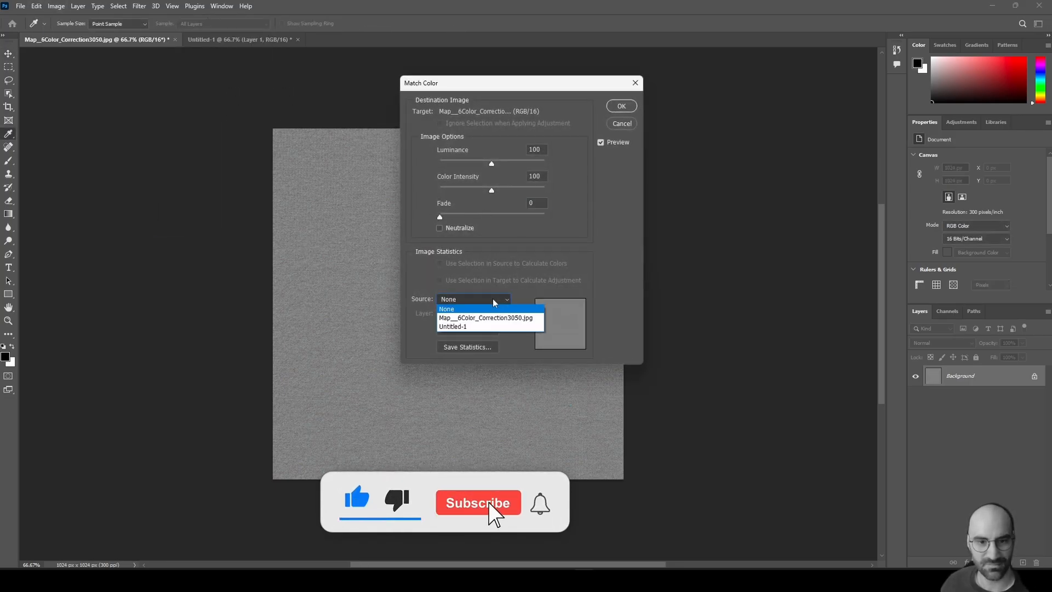
click(483, 327)
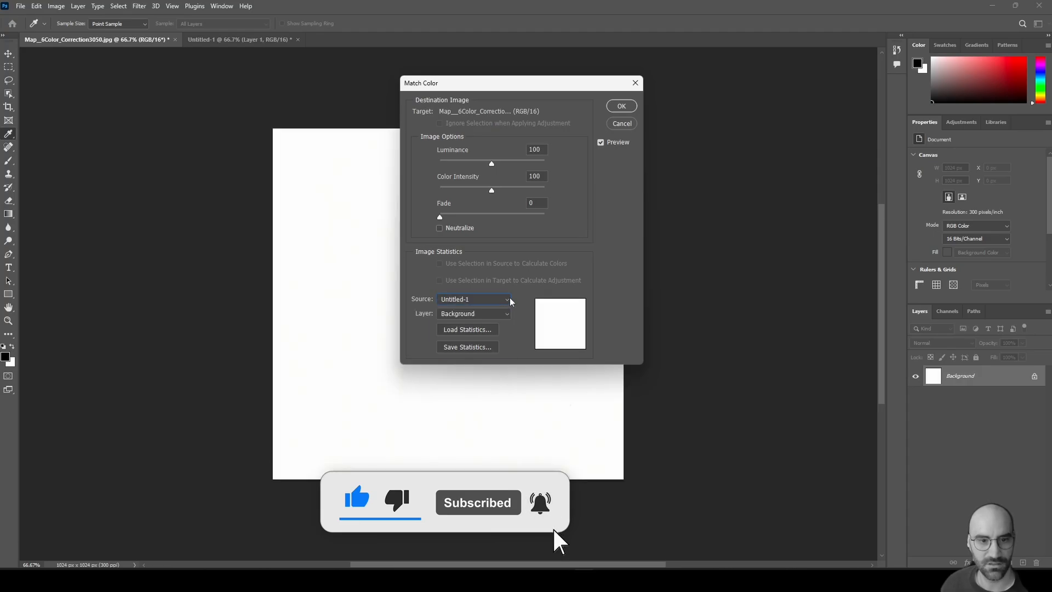
click(466, 313)
click(448, 341)
drag(513, 85, 752, 104)
click(862, 125)
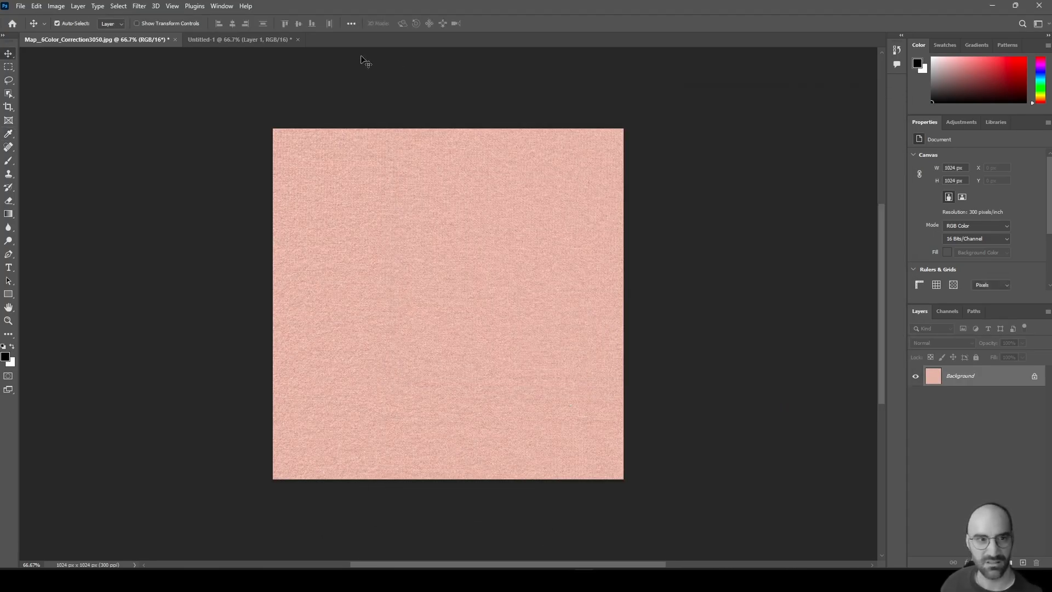
Offset the texture with Wrap Around by +387 pixels horizontally and +457 pixels vertically.
click(133, 6)
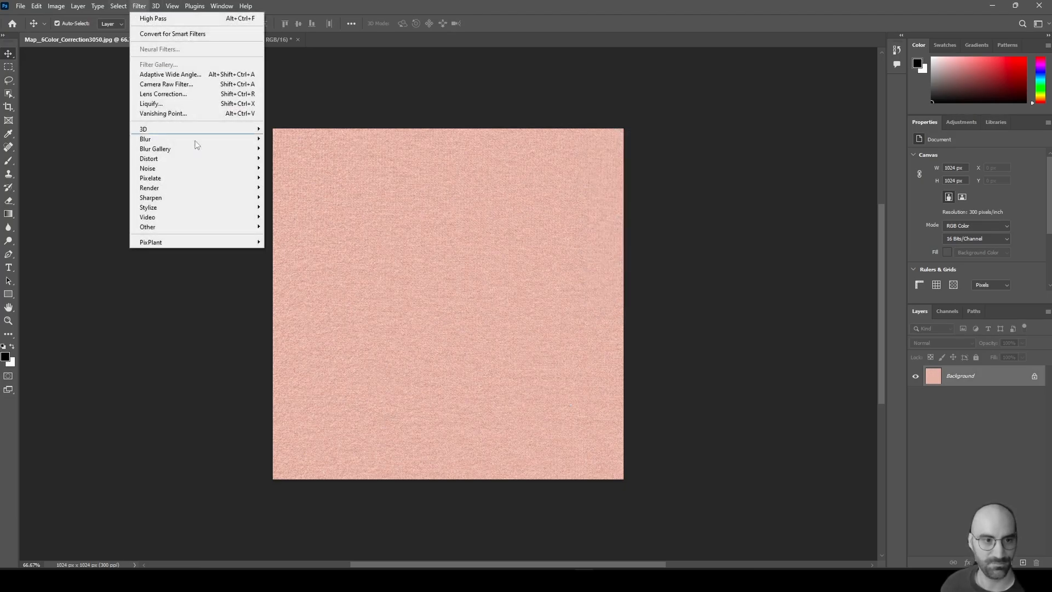
mouse_move(165, 225)
click(285, 275)
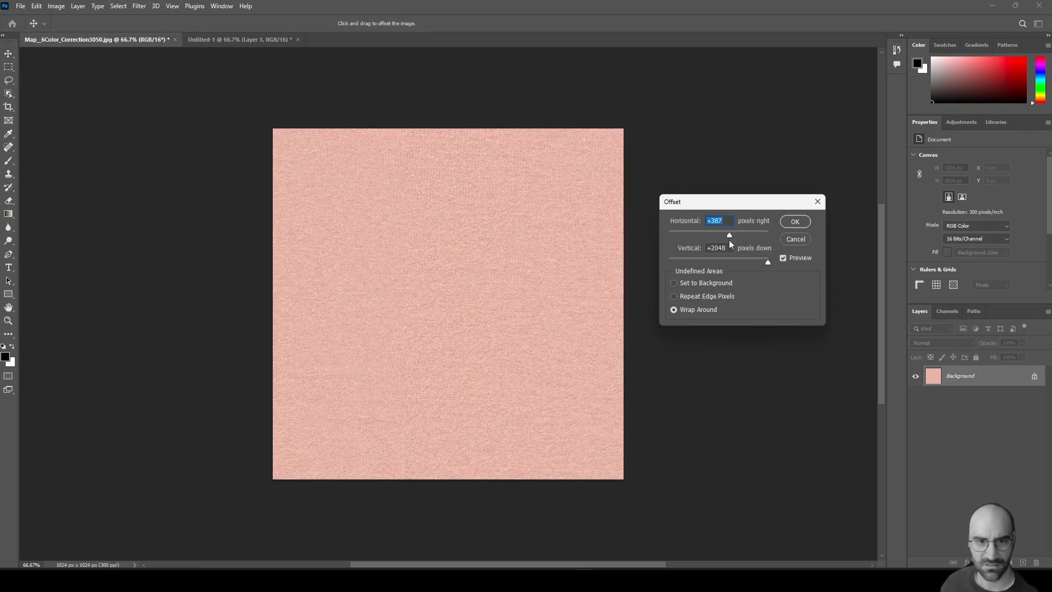
click(731, 260)
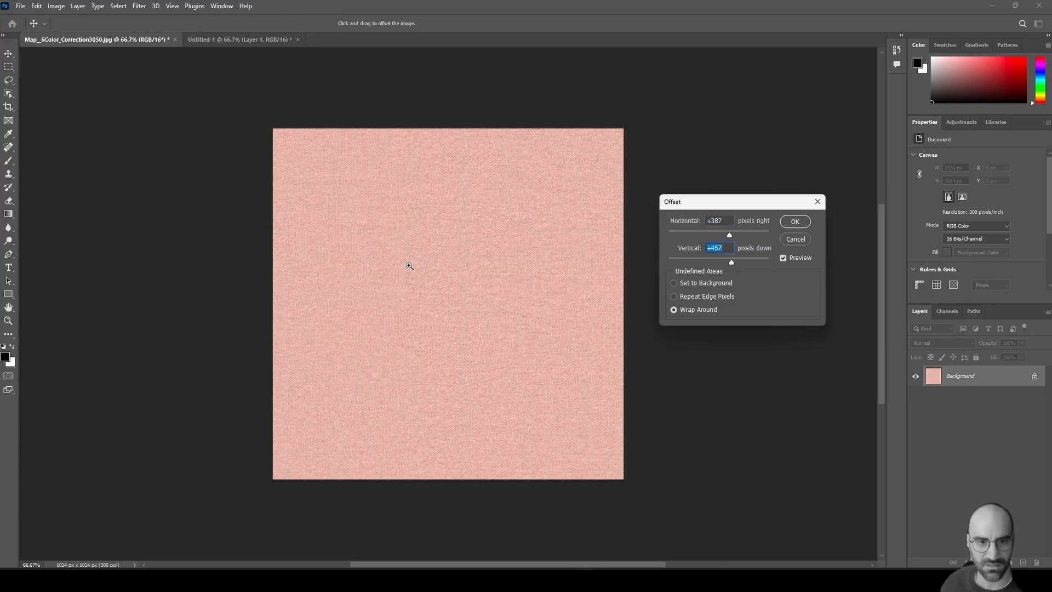
scroll(318, 182, up, 3)
scroll(361, 206, down, 1)
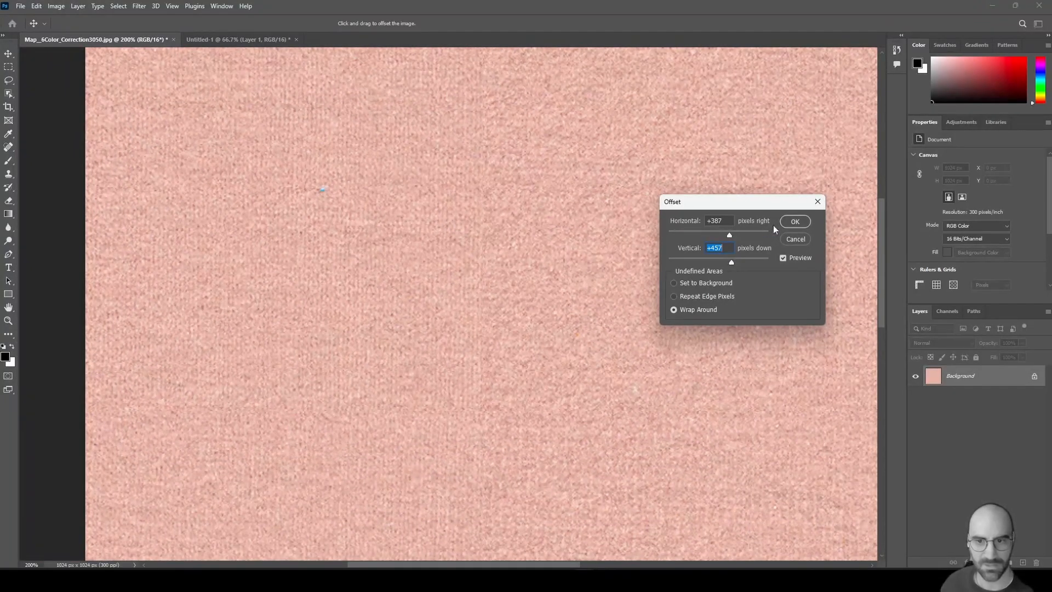
click(794, 222)
Clone neighbouring fabric over parts of the vertical seam with the Clone Stamp tool, using a 90-pixel brush.
scroll(520, 304, down, 2)
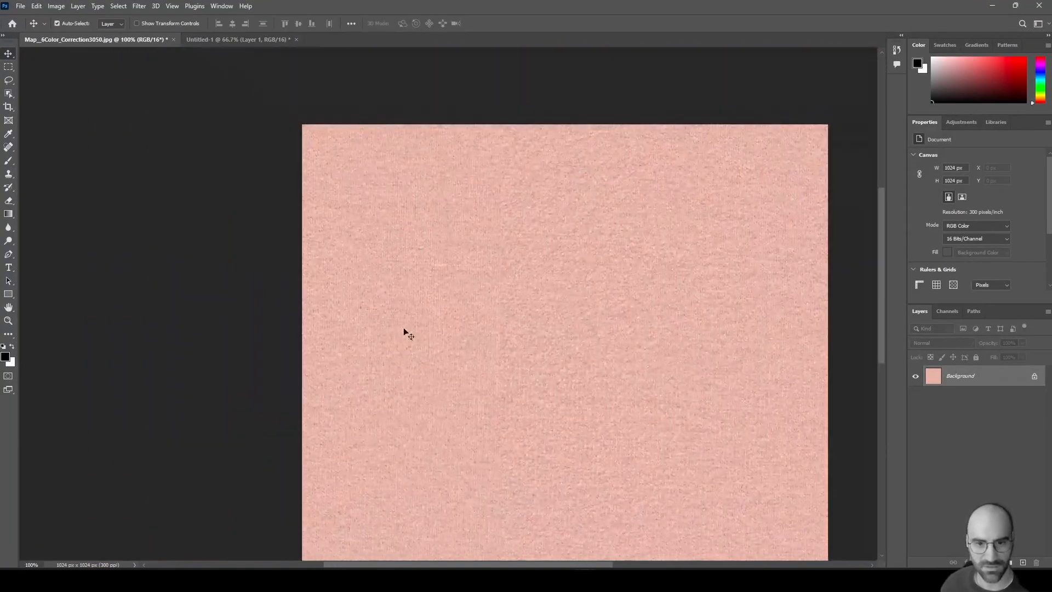
drag(574, 346, 553, 194)
ctrl+double_click(451, 256)
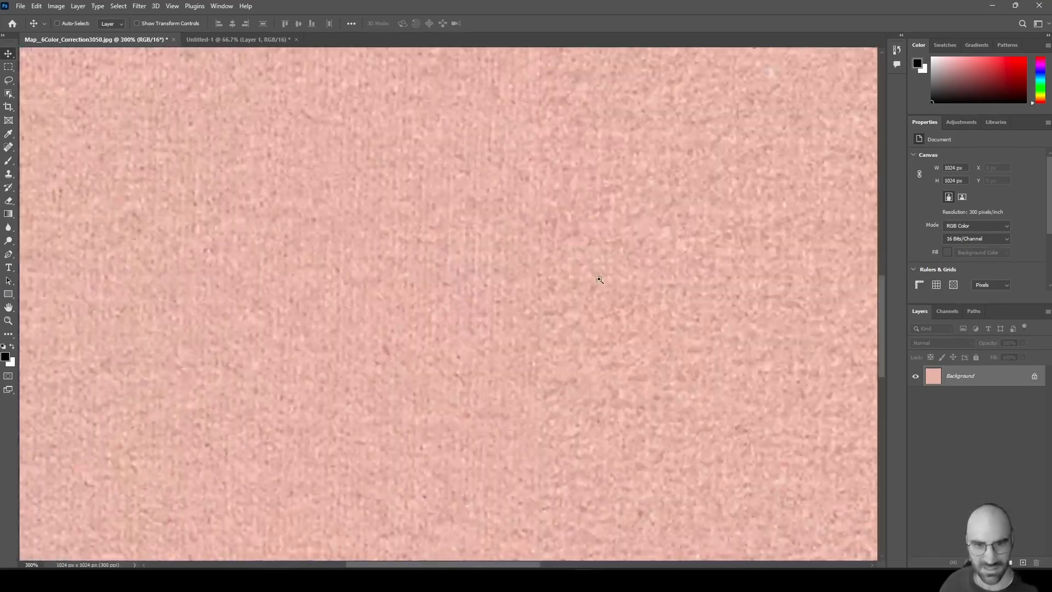
scroll(520, 282, down, 3)
key(s)
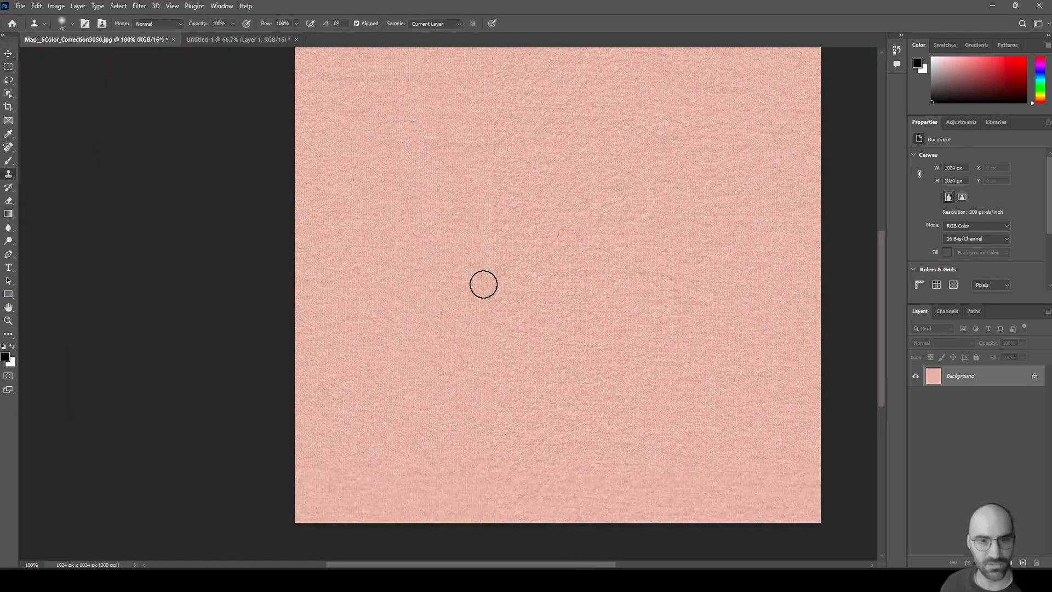
key(bracketright)
key(bracketright)
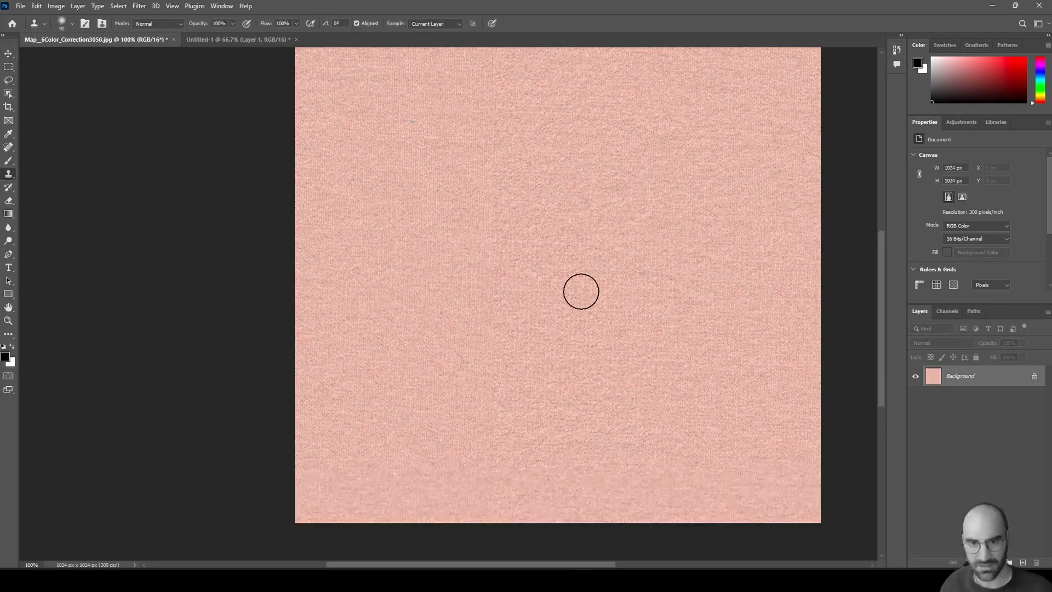
alt+click(558, 288)
drag(496, 288, 569, 306)
alt+click(520, 244)
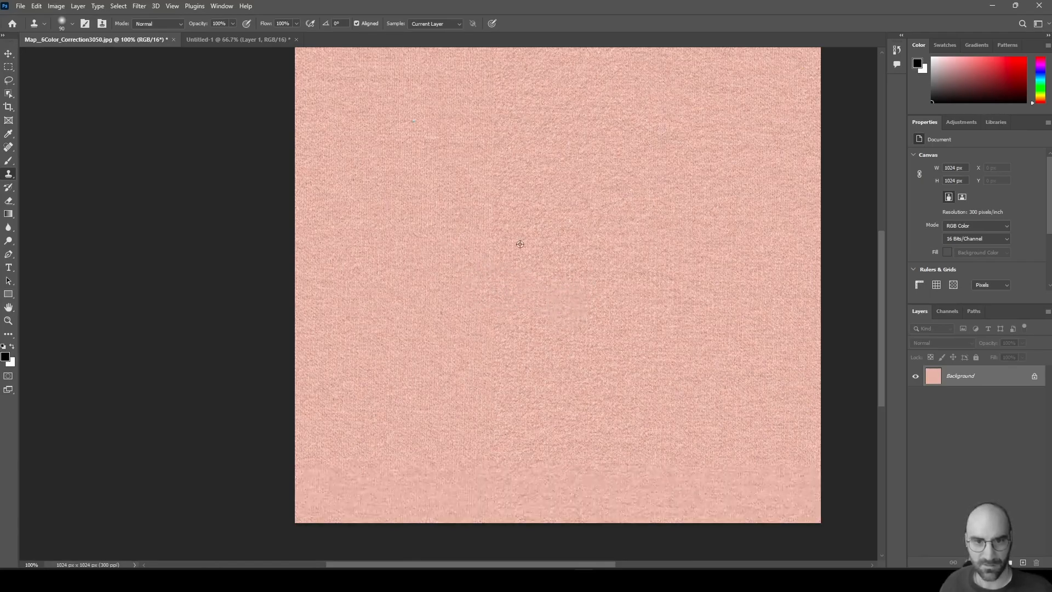
drag(478, 248, 518, 245)
alt+click(383, 180)
alt+click(578, 280)
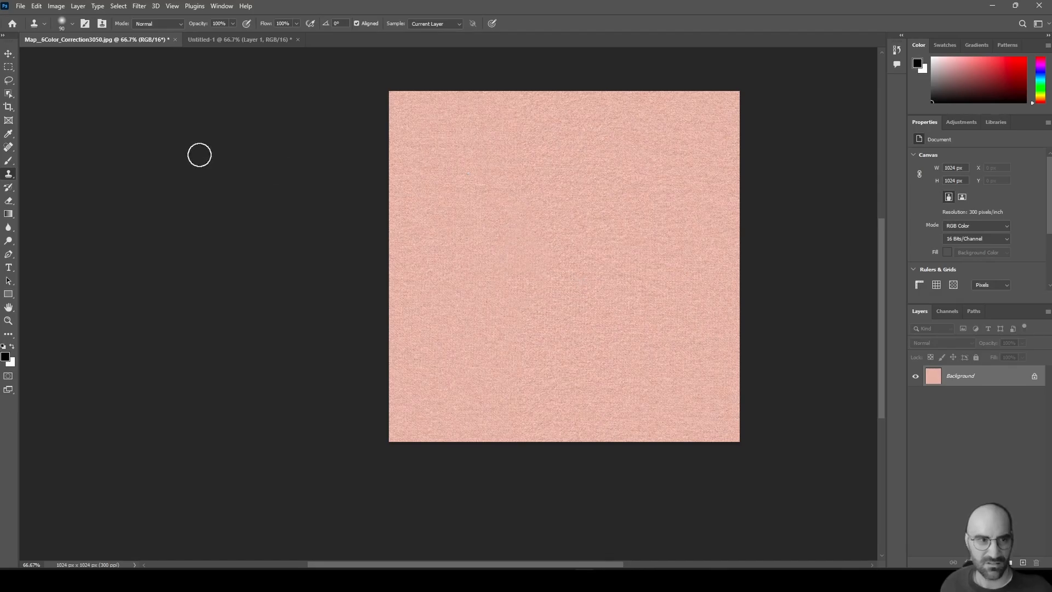
Outline the full-height strip around the vertical seam with the Lasso tool, fill it content-aware, and deselect it.
click(8, 80)
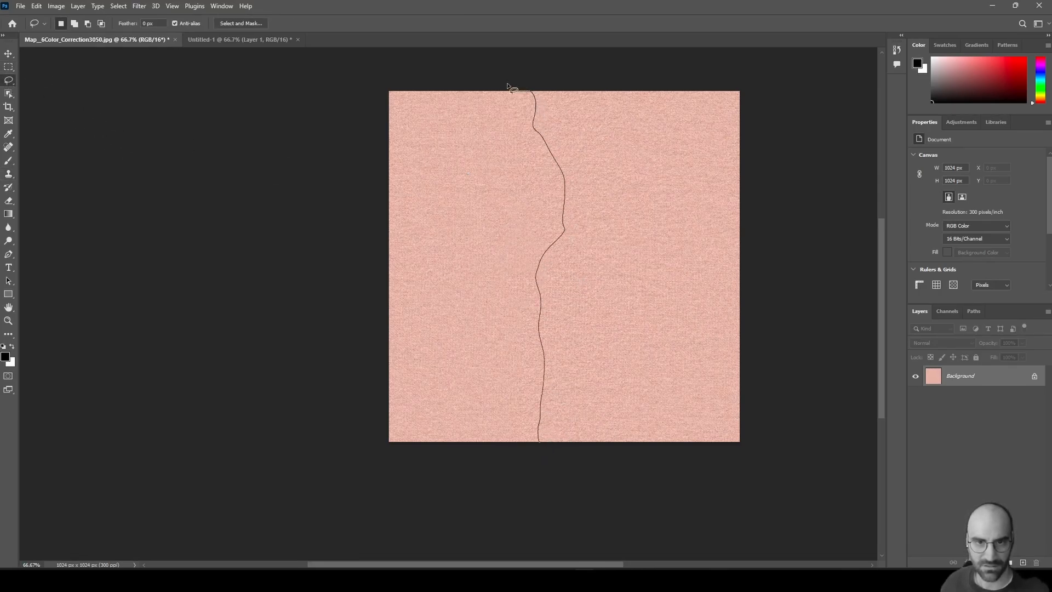
drag(507, 86, 493, 299)
drag(495, 409, 562, 471)
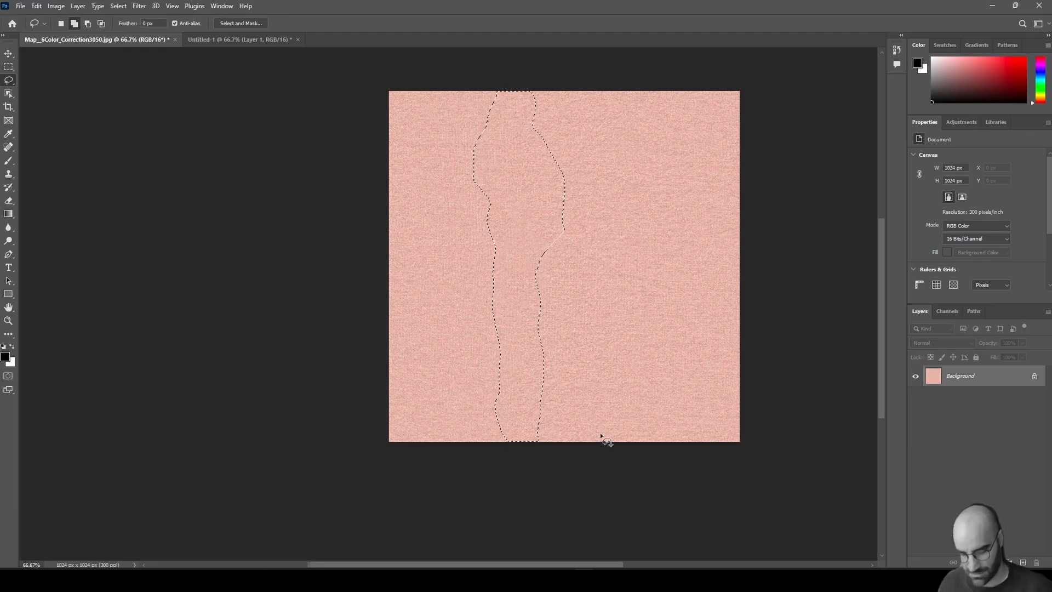
key(shift+BackSpace)
click(590, 148)
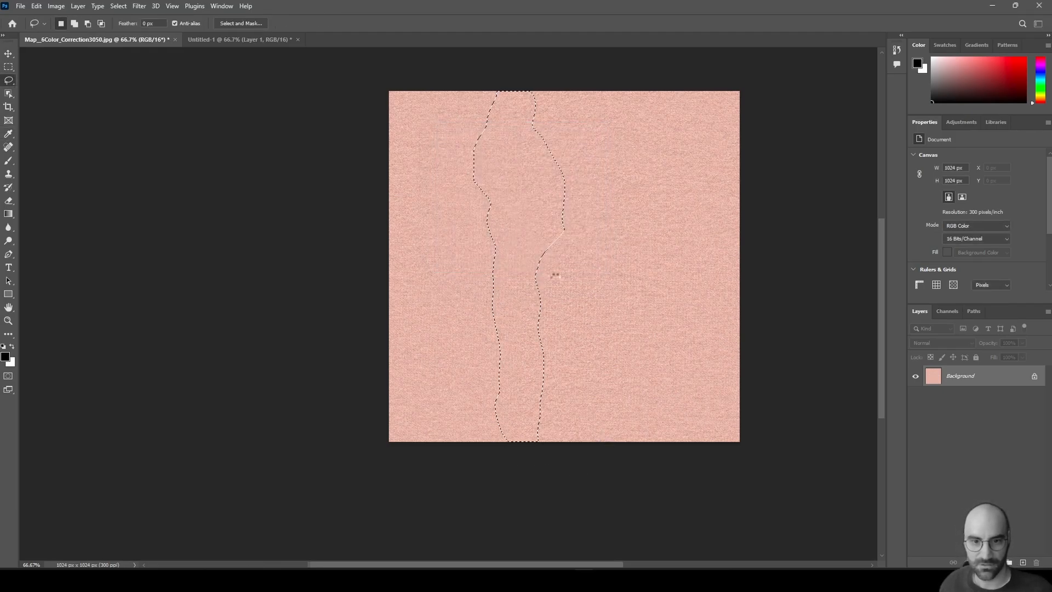
key(ctrl+d)
ctrl+click(536, 253)
ctrl+click(535, 253)
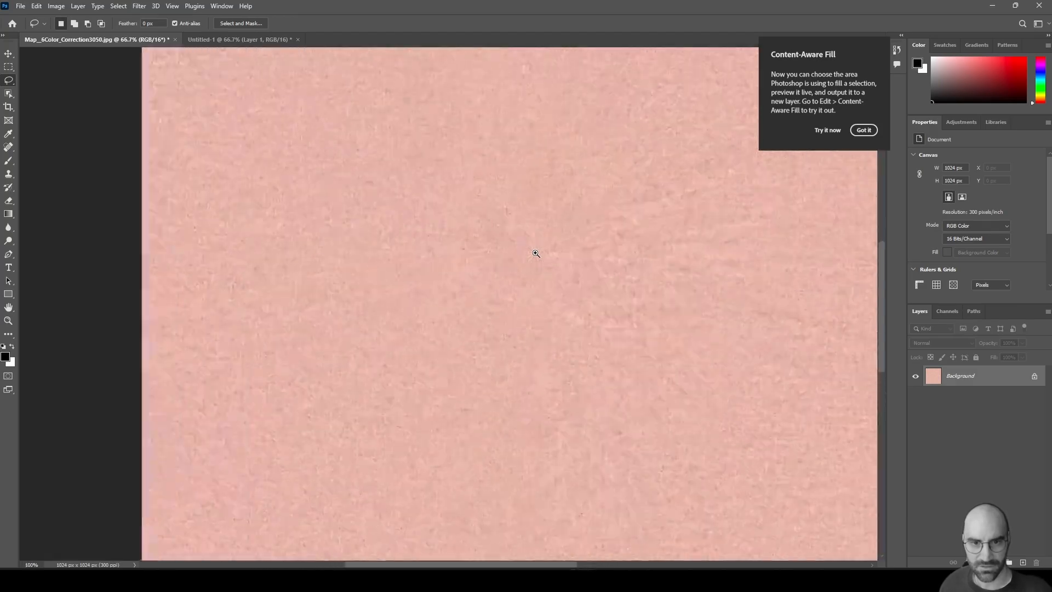
ctrl+alt+click(518, 263)
ctrl+alt+click(518, 263)
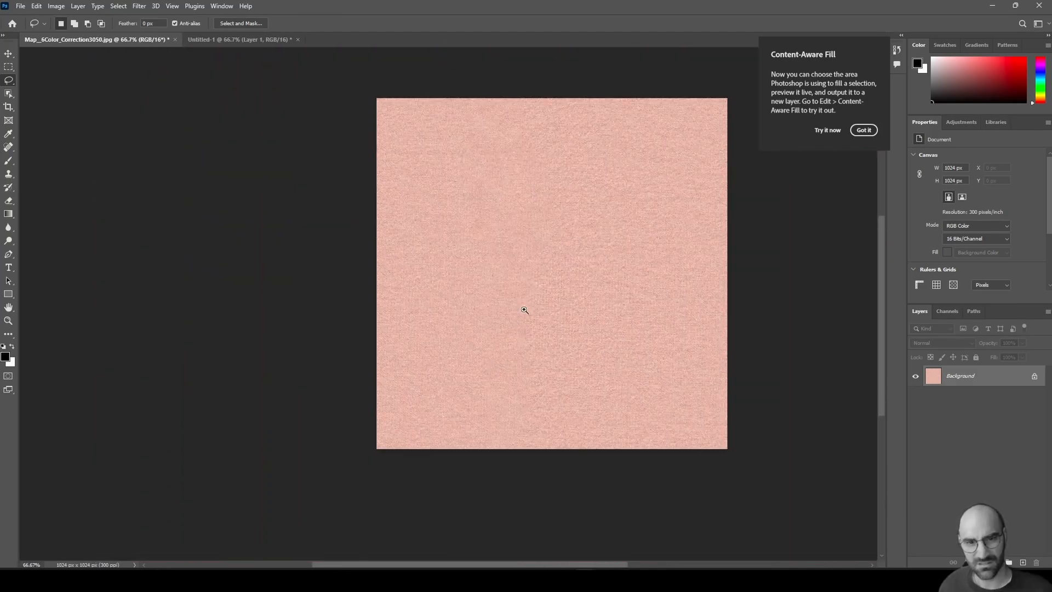
Lasso the remaining uneven patches in the texture's left half, replace them with content-aware fill, and clear the selection.
ctrl+click(507, 210)
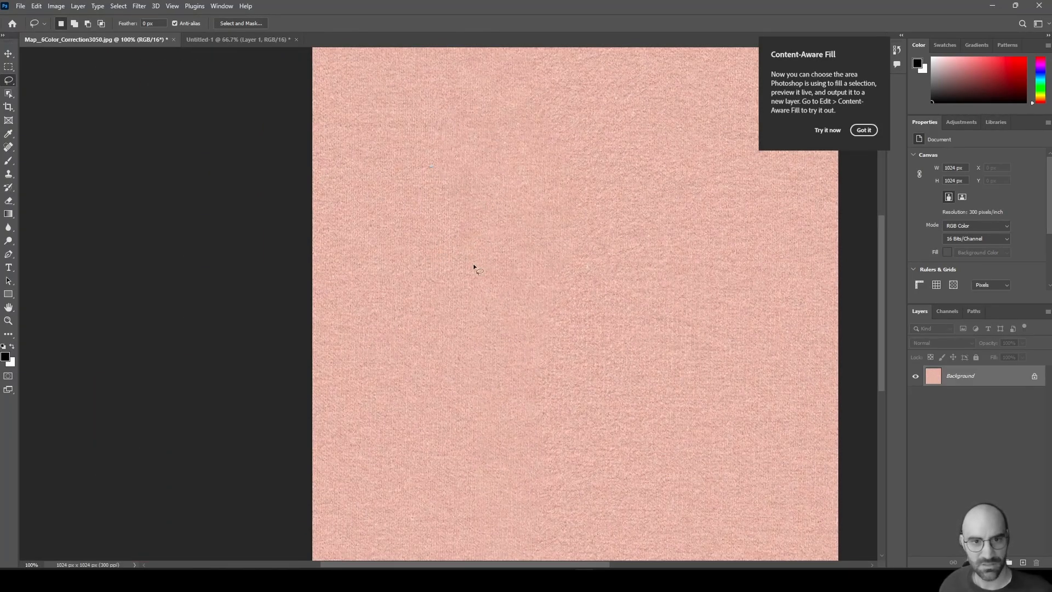
mouse_move(475, 268)
mouse_down()
mouse_move(434, 210)
mouse_move(477, 270)
mouse_up()
drag(437, 166, 431, 162)
mouse_move(477, 276)
mouse_down()
mouse_move(488, 266)
mouse_move(435, 273)
mouse_move(437, 265)
mouse_up()
key(Delete)
key(Return)
key(ctrl+d)
key(shift+F5)
key(Return)
key(ctrl+d)
alt+scroll(529, 302, down, 2)
alt+scroll(583, 343, up, 1)
click(863, 131)
key(v)
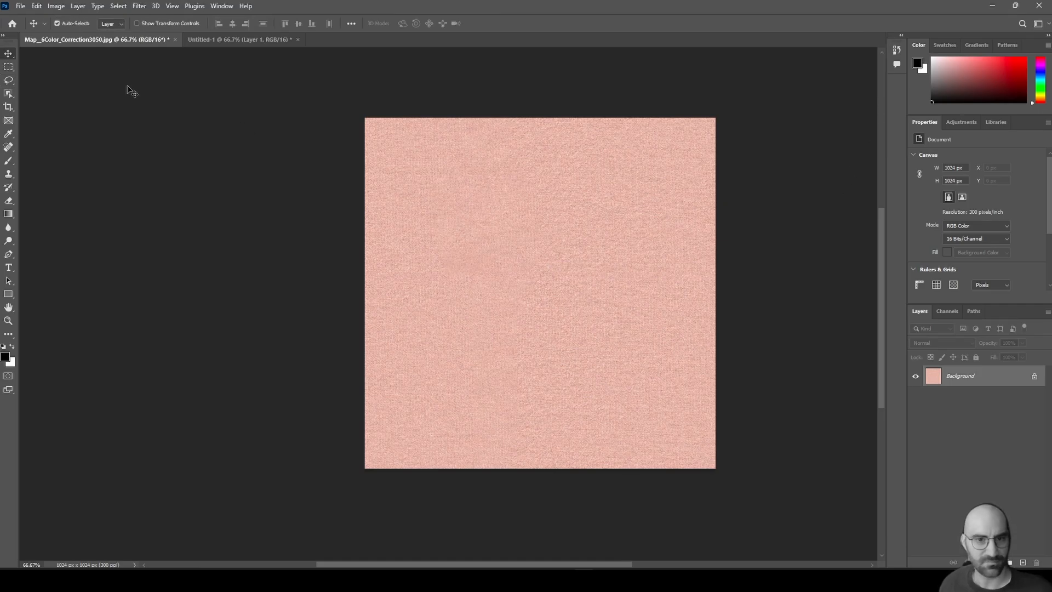
Apply the Offset filter again to the repaired texture, and save a JPEG copy as Sofa Material_D.jpg.
click(139, 7)
mouse_move(164, 226)
click(279, 273)
key(Return)
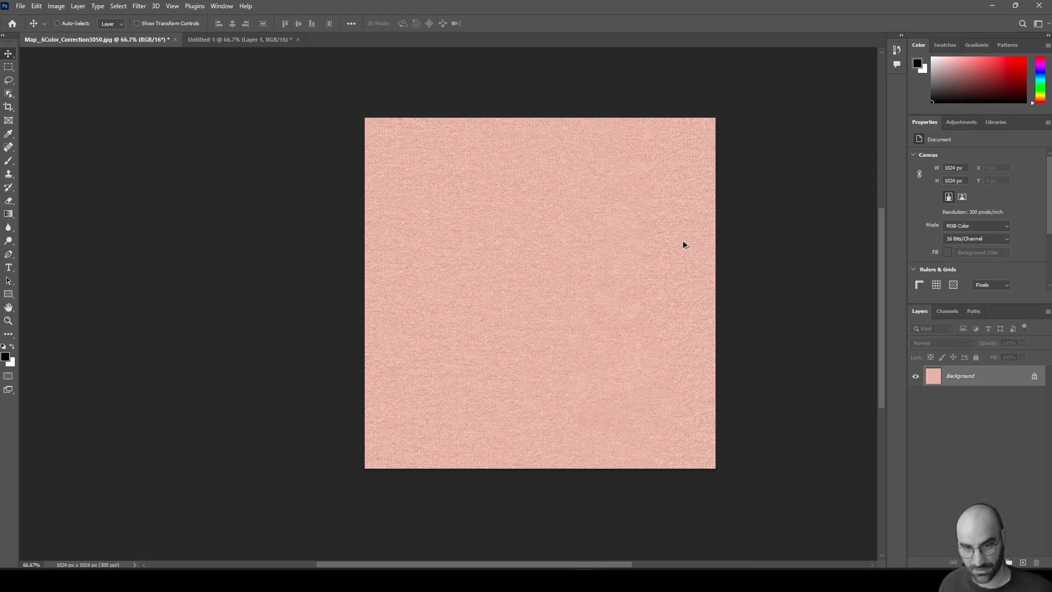
key(ctrl+alt+shift+s)
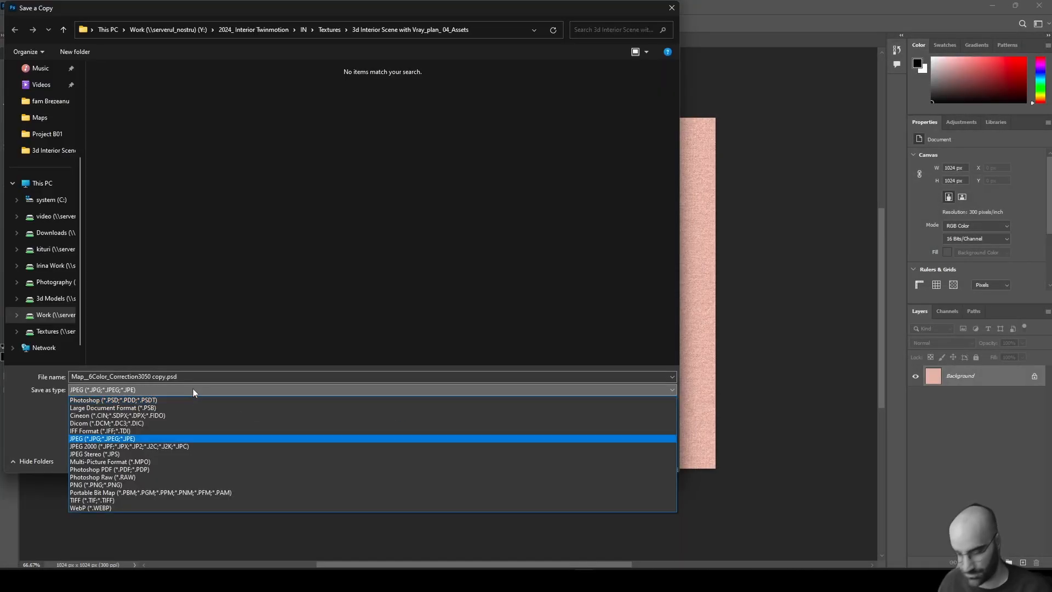
click(193, 434)
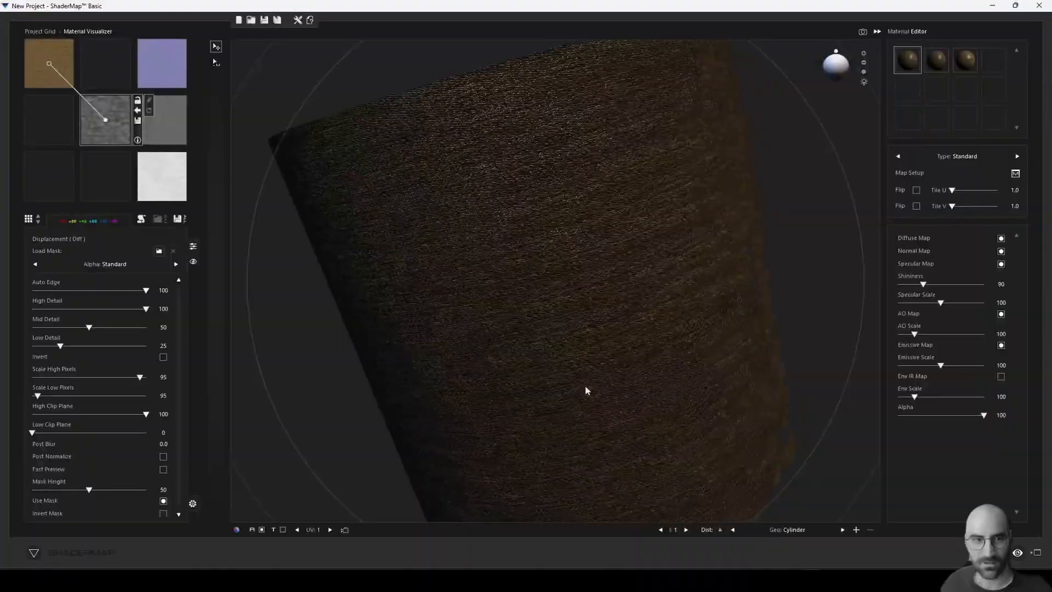
Switch to ShaderMap and start a new project from Sofa Material_D.jpg, discarding the current project's changes.
click(239, 20)
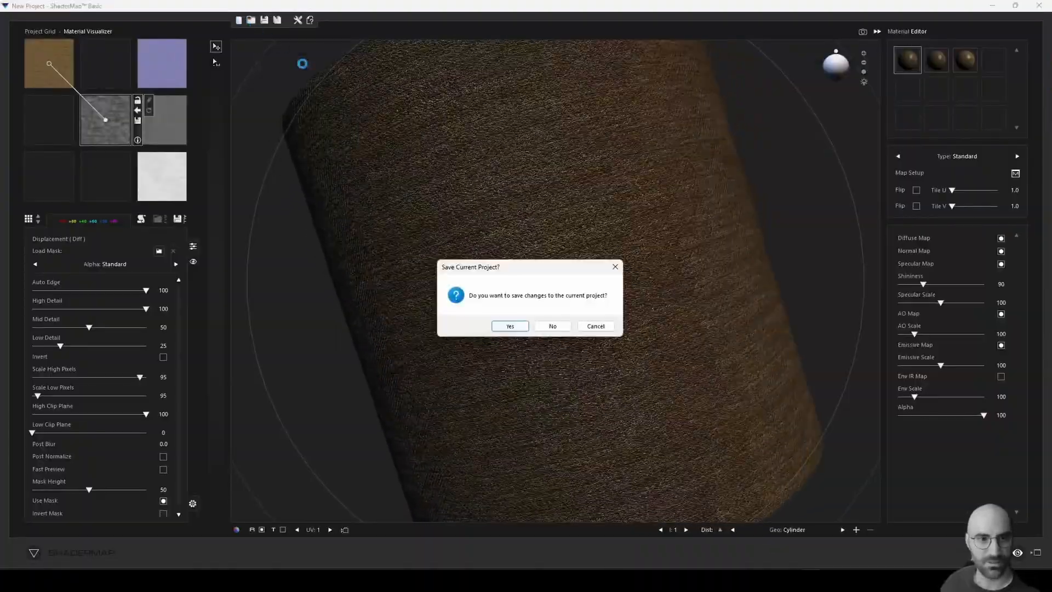
click(552, 326)
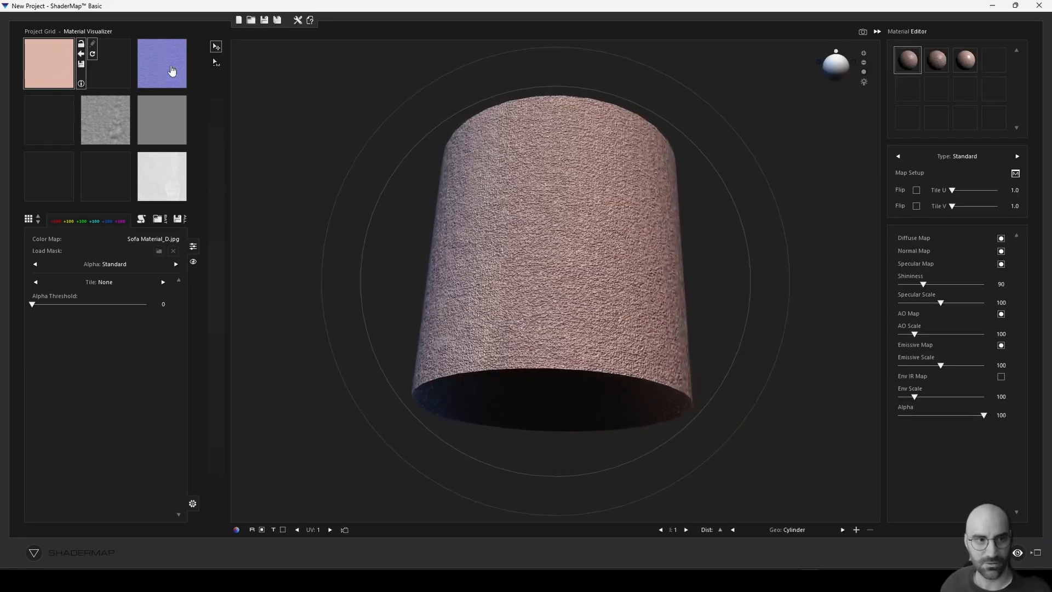
Lower the normal map's intensity to 14, and reduce a detail setting of the specular map.
click(171, 72)
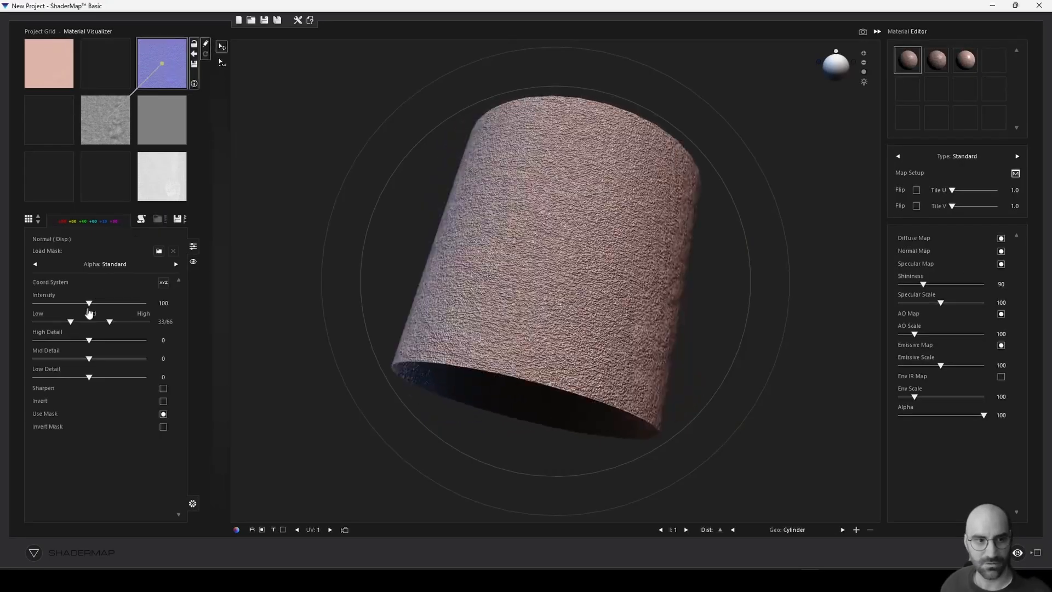
drag(89, 307, 40, 304)
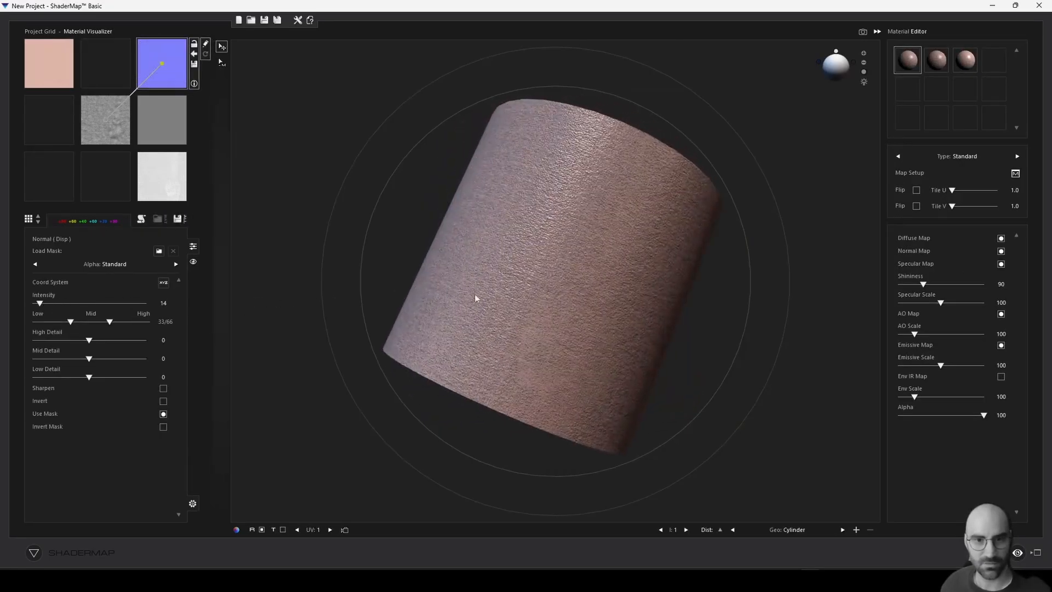
click(162, 119)
drag(89, 385, 47, 387)
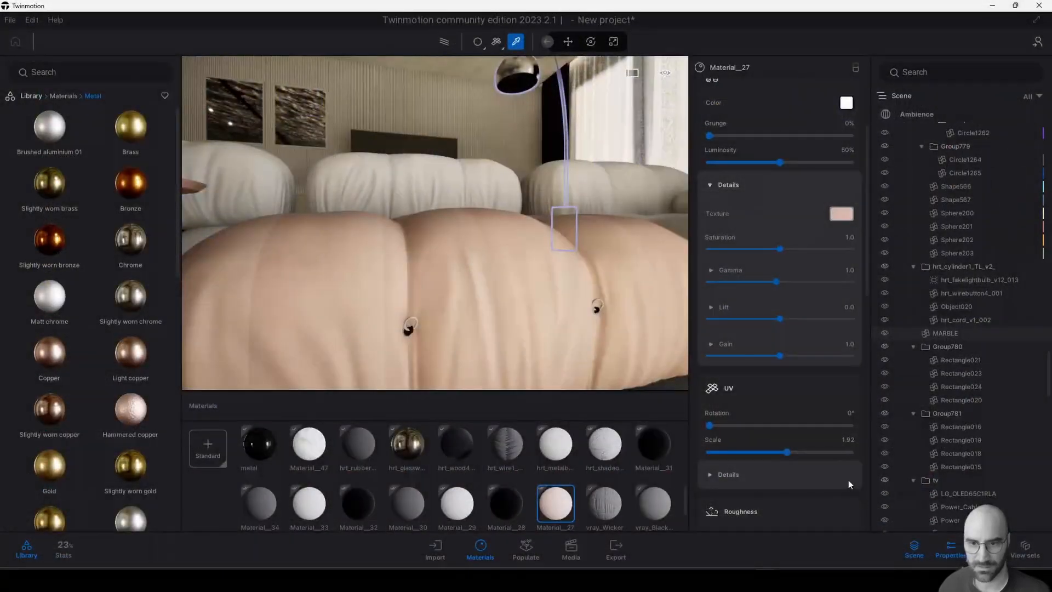
Switch to Twinmotion, update Material__27's color texture to the repaired Sofa Material_D.jpg, and set its UV scale to 4.94.
scroll(848, 480, up, 3)
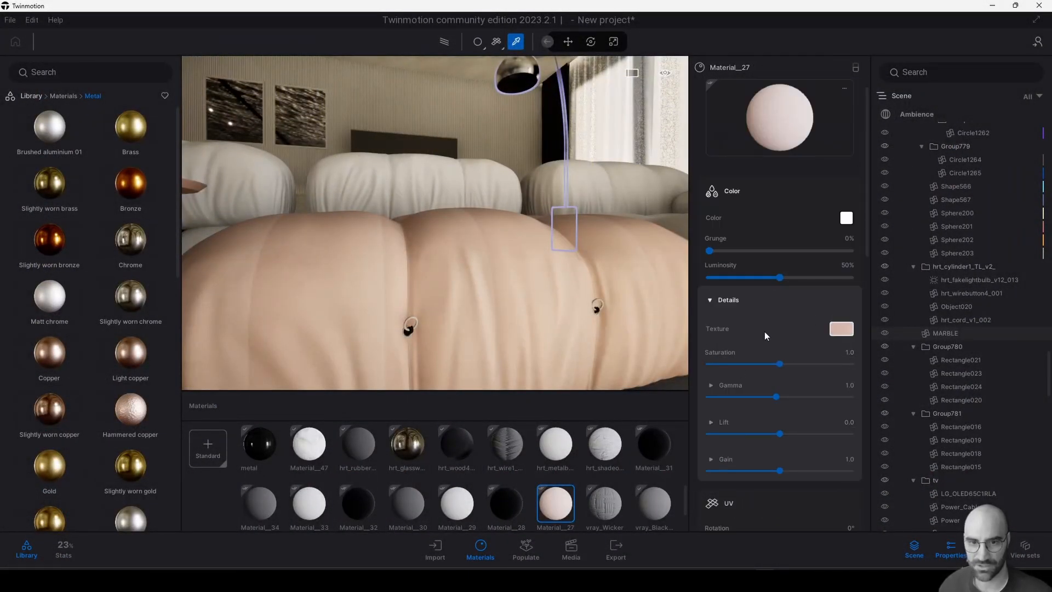
click(840, 328)
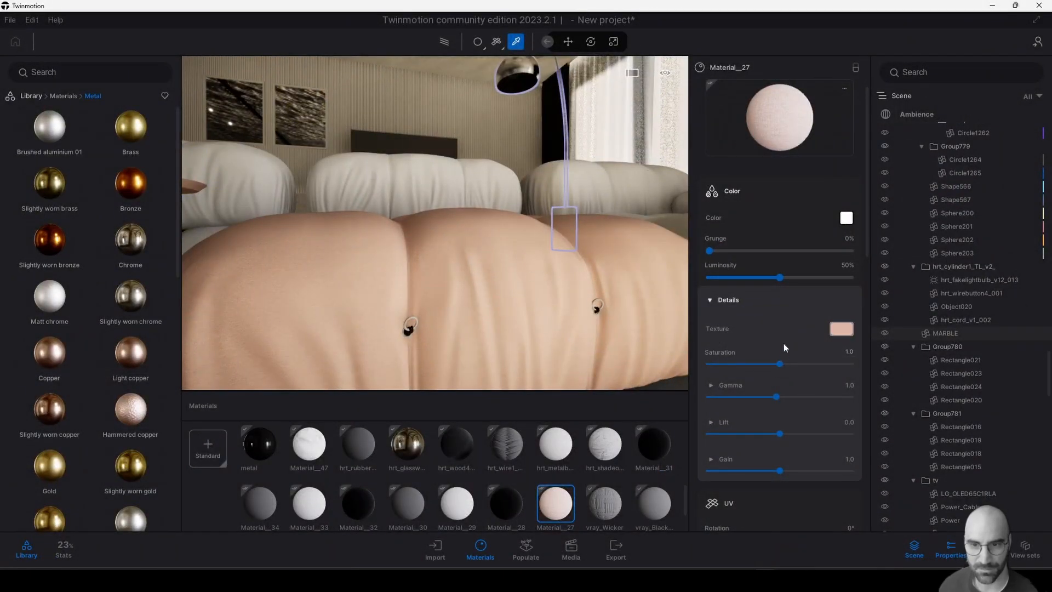
scroll(784, 343, down, 2)
drag(790, 485, 816, 483)
middle_drag(475, 245, 484, 287)
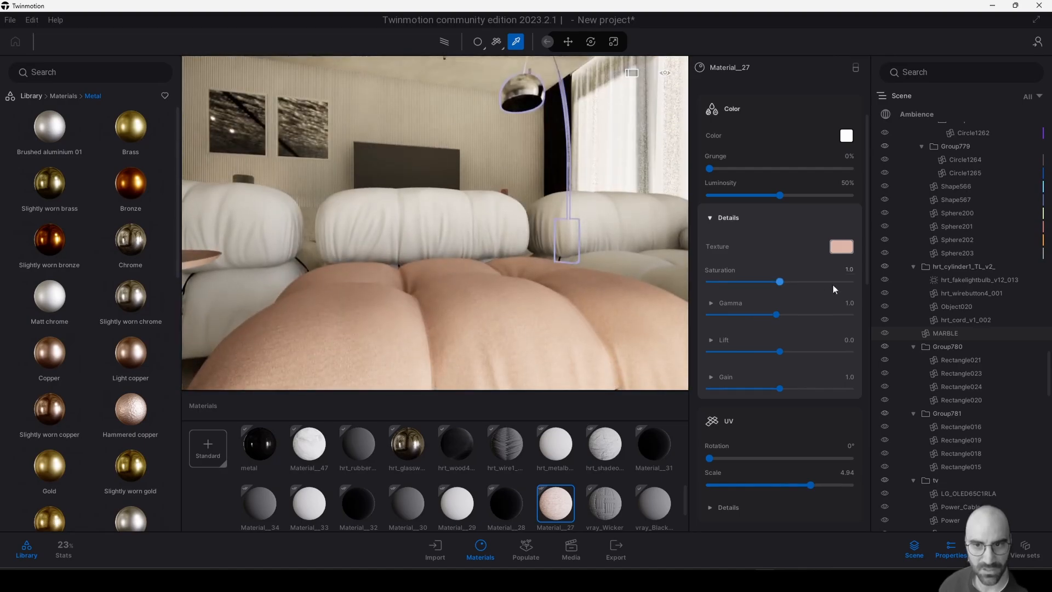
Set the sofa fabric material's color saturation to 1.2 and its grunge to 9%.
scroll(834, 285, up, 3)
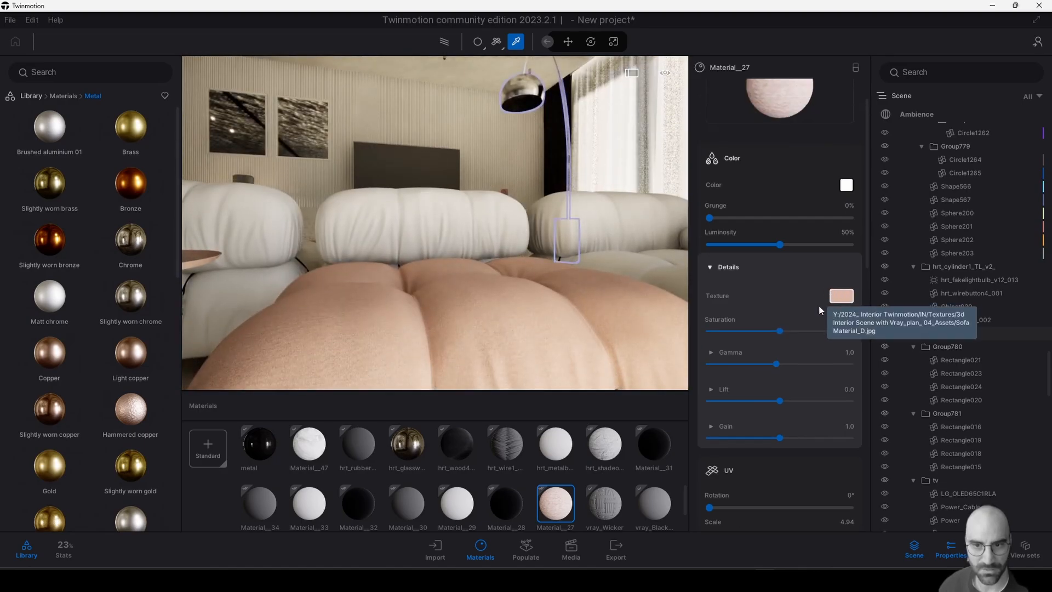
click(791, 332)
scroll(787, 331, up, 2)
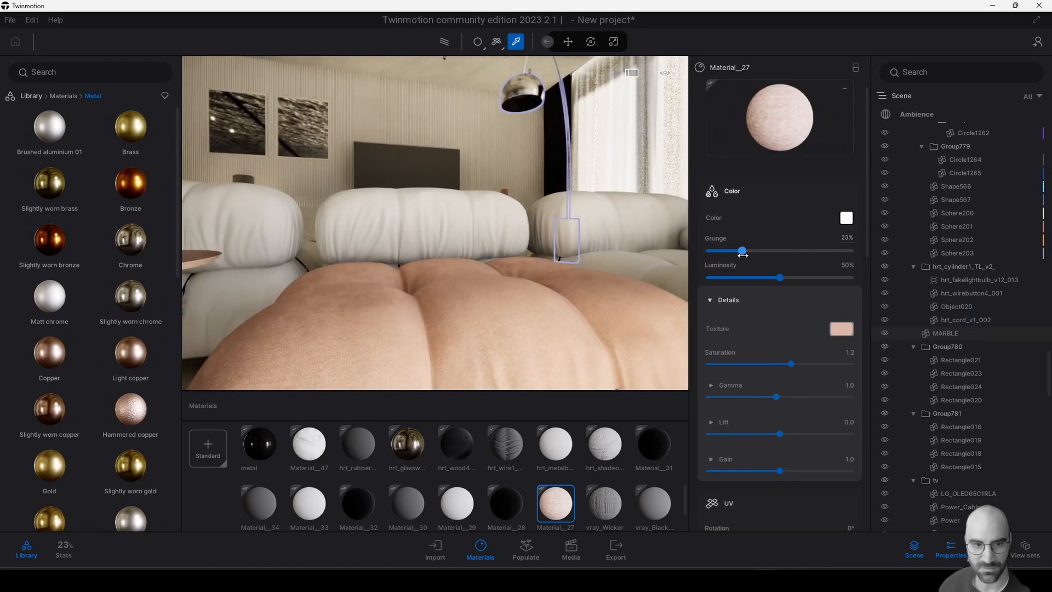
right_drag(631, 241, 631, 318)
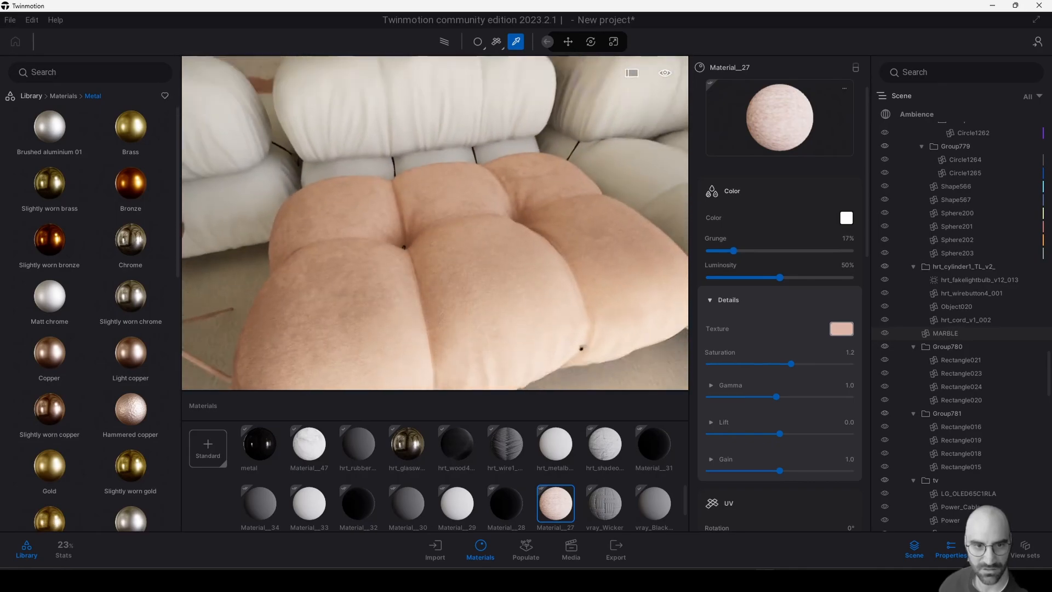
mouse_move(734, 251)
mouse_down()
mouse_move(718, 251)
mouse_move(733, 251)
mouse_up()
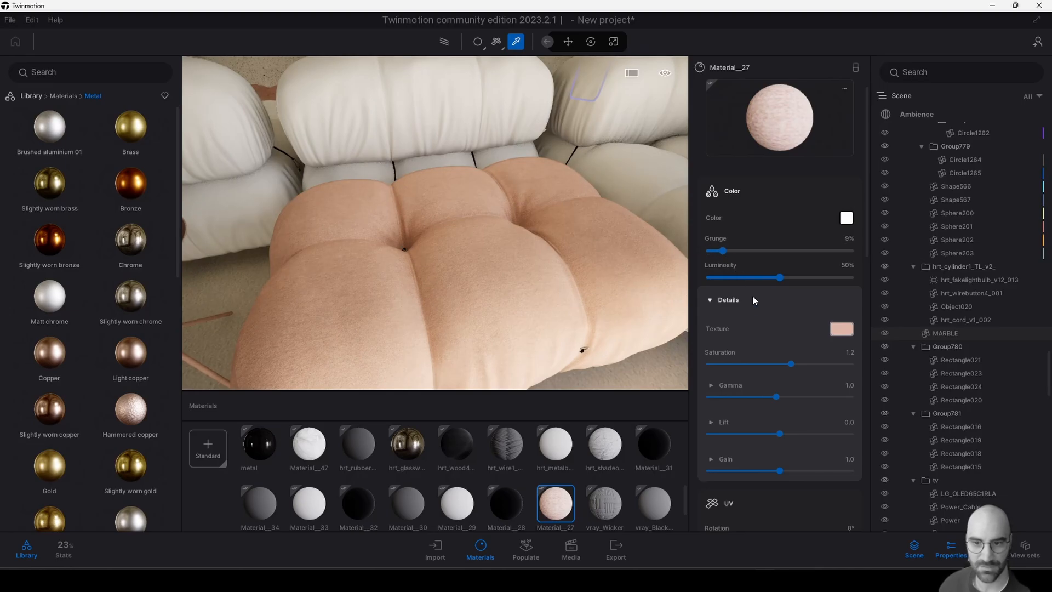
Load the sofa's specular map as Material__27's roughness texture, and invert it.
scroll(751, 318, down, 4)
scroll(762, 349, down, 2)
click(848, 412)
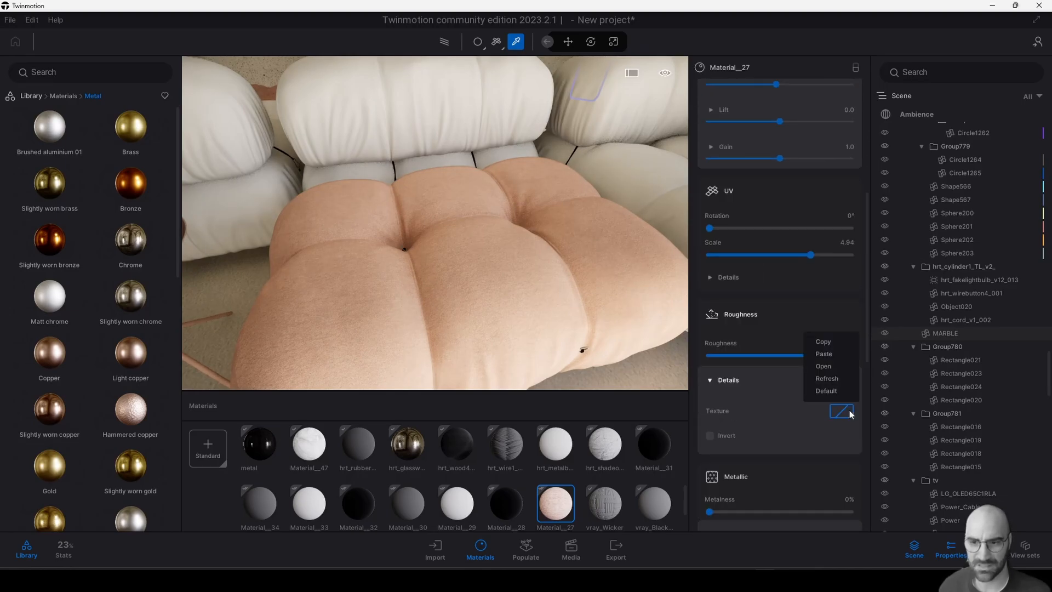
click(823, 366)
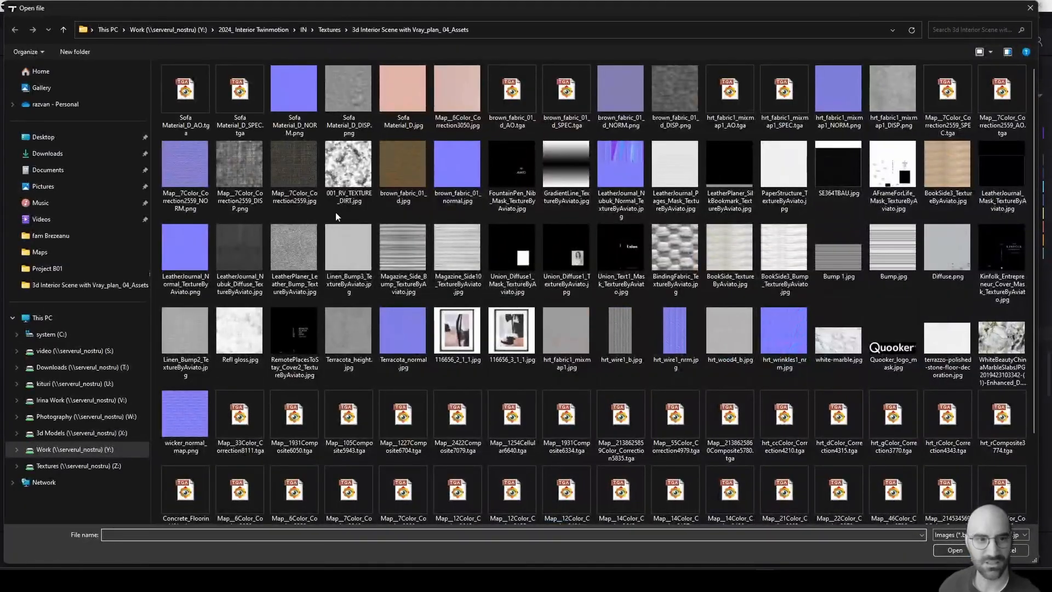
double_click(335, 212)
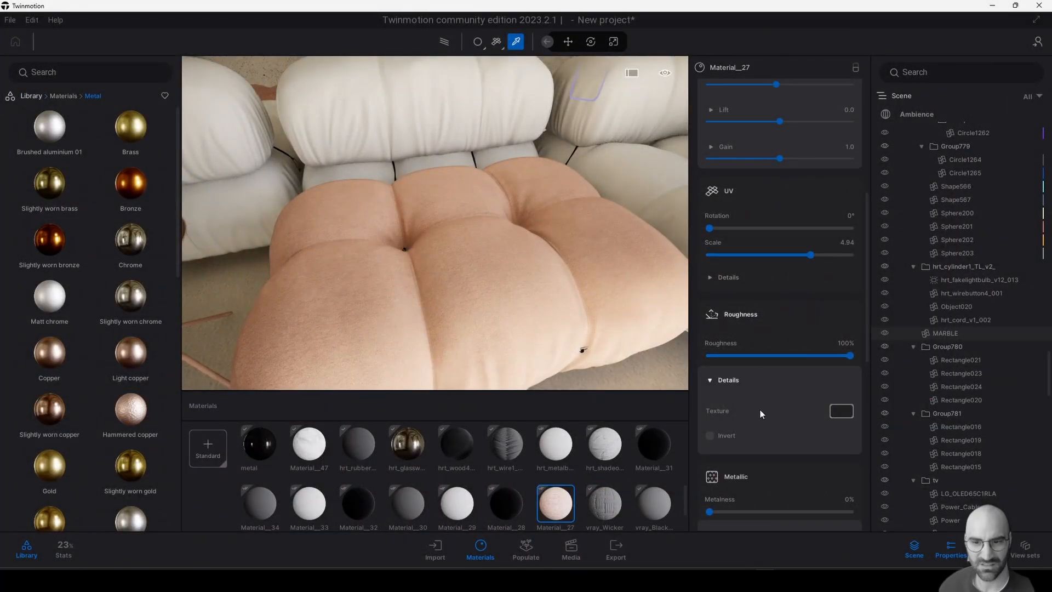
click(710, 435)
Load Sofa Material_D_NORM.png as Material__27's normal map, and set the normal strength to 49%.
scroll(778, 425, down, 5)
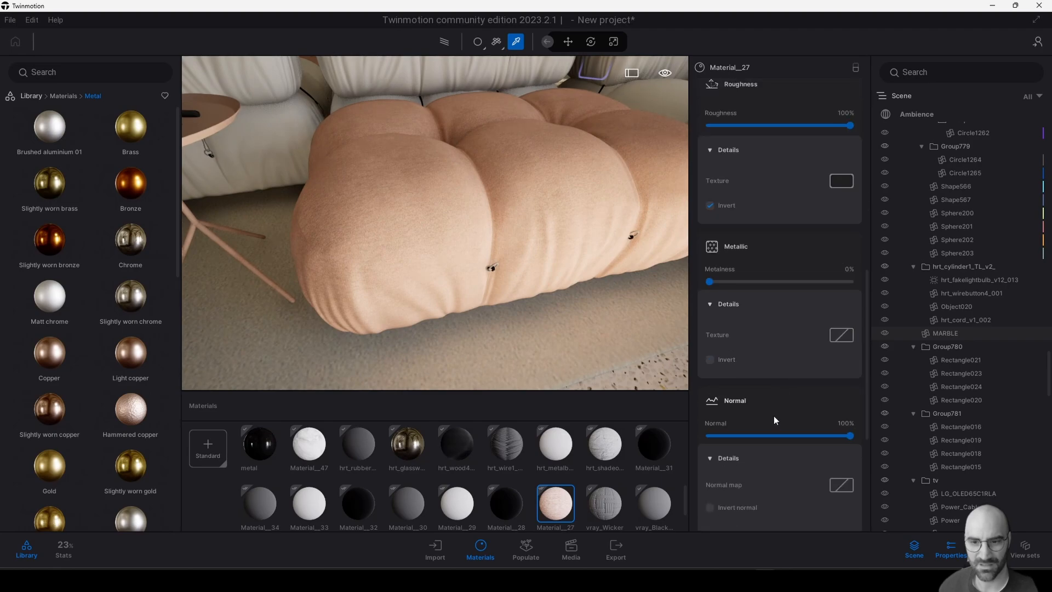
click(841, 485)
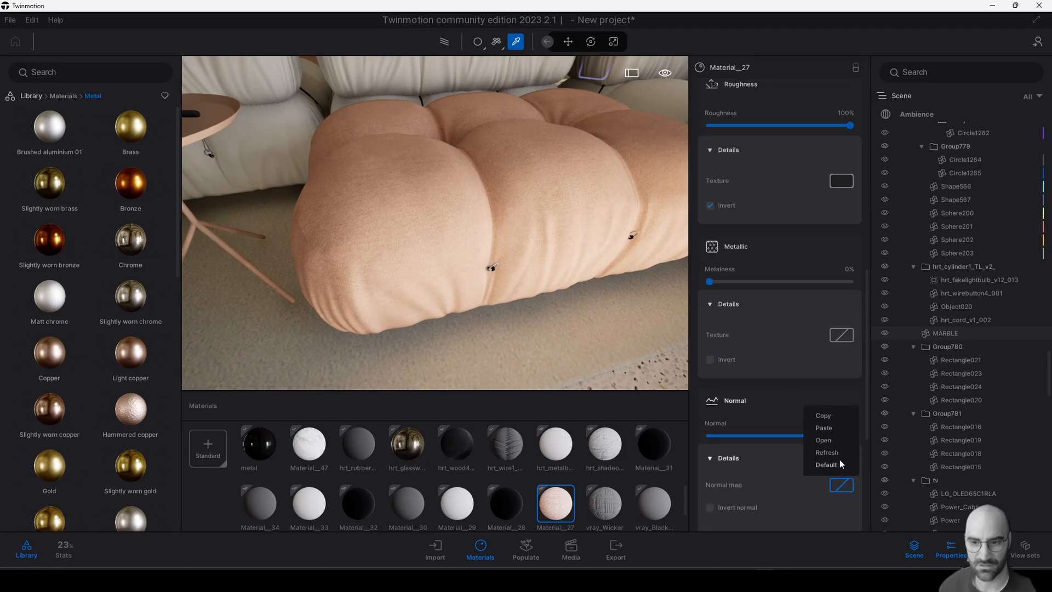
click(824, 440)
double_click(285, 93)
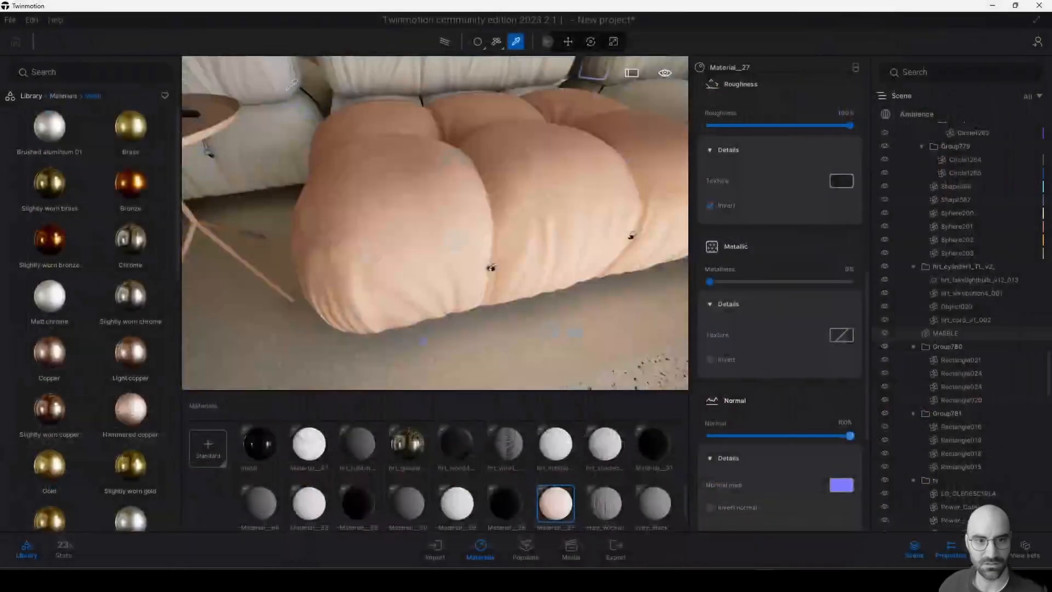
middle_drag(571, 197, 567, 130)
scroll(510, 194, up, 2)
scroll(453, 205, down, 2)
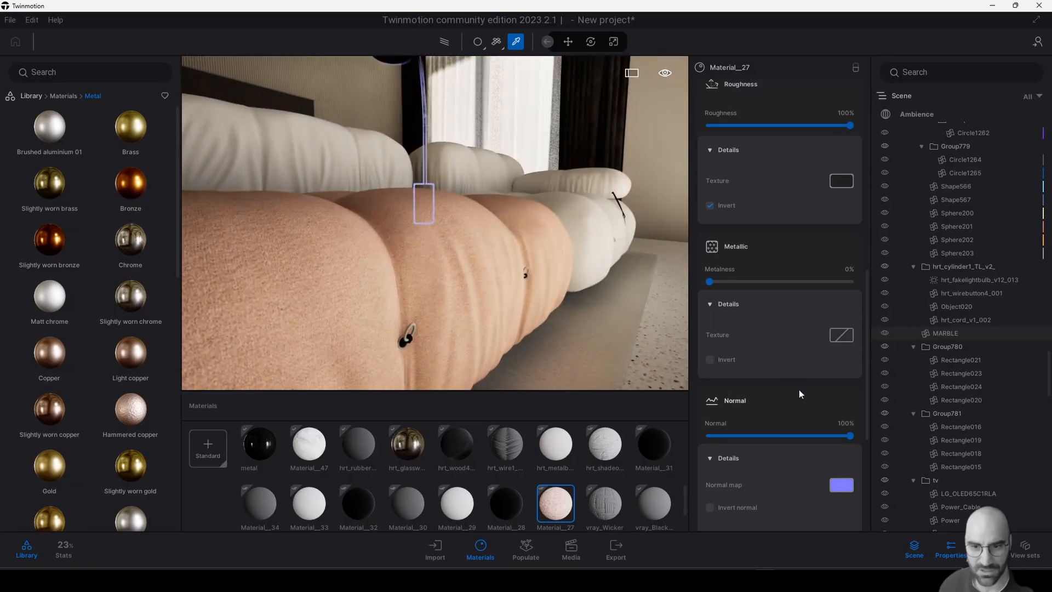
drag(774, 437, 757, 436)
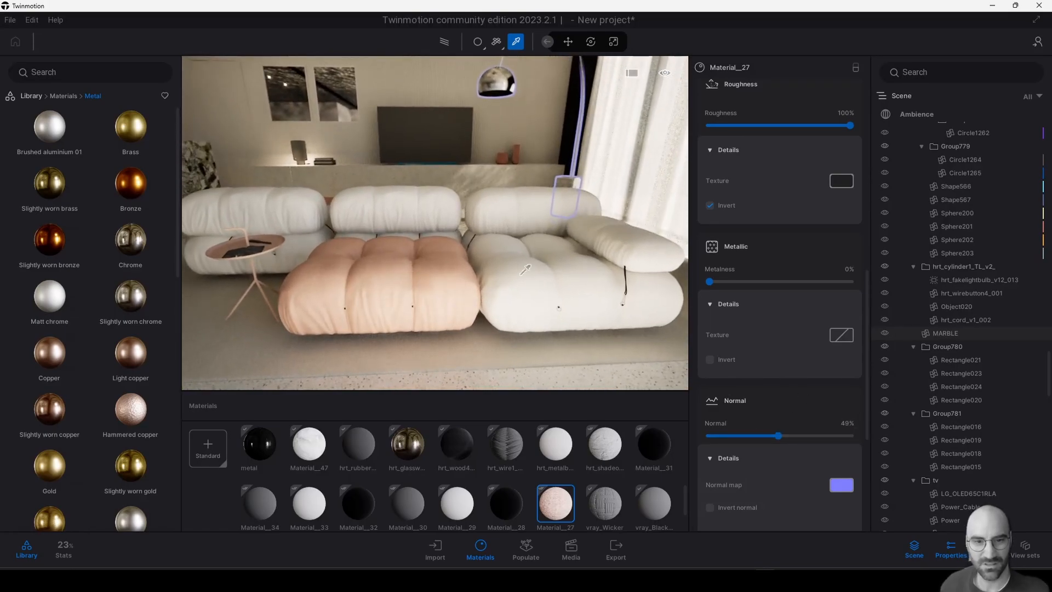
Pick the tessuto material from the white sofa seat, and load Sofa Material_D.jpg as its color texture.
click(546, 271)
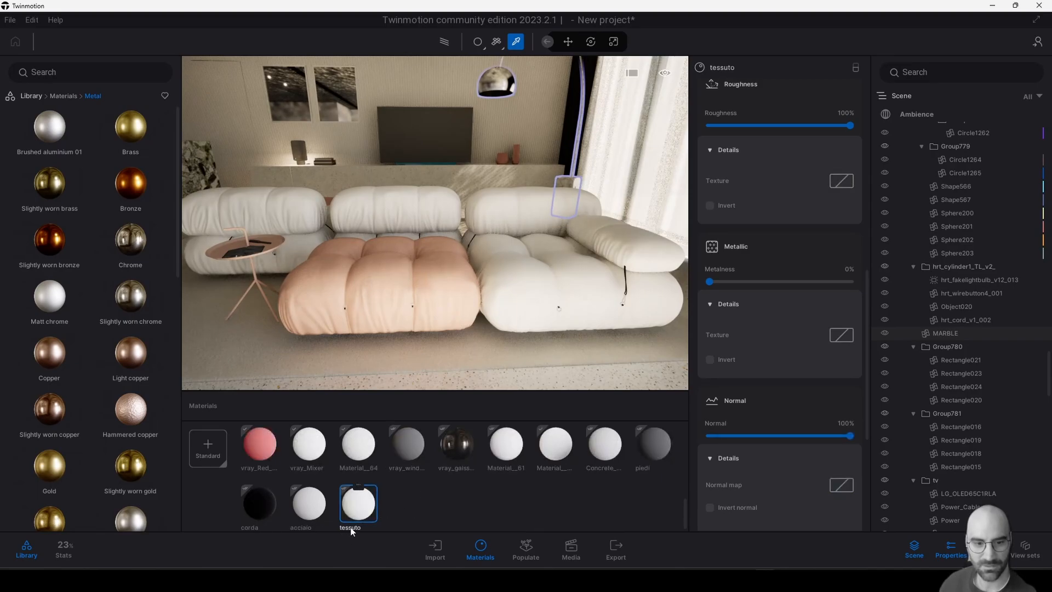
scroll(768, 386, up, 8)
scroll(773, 381, up, 3)
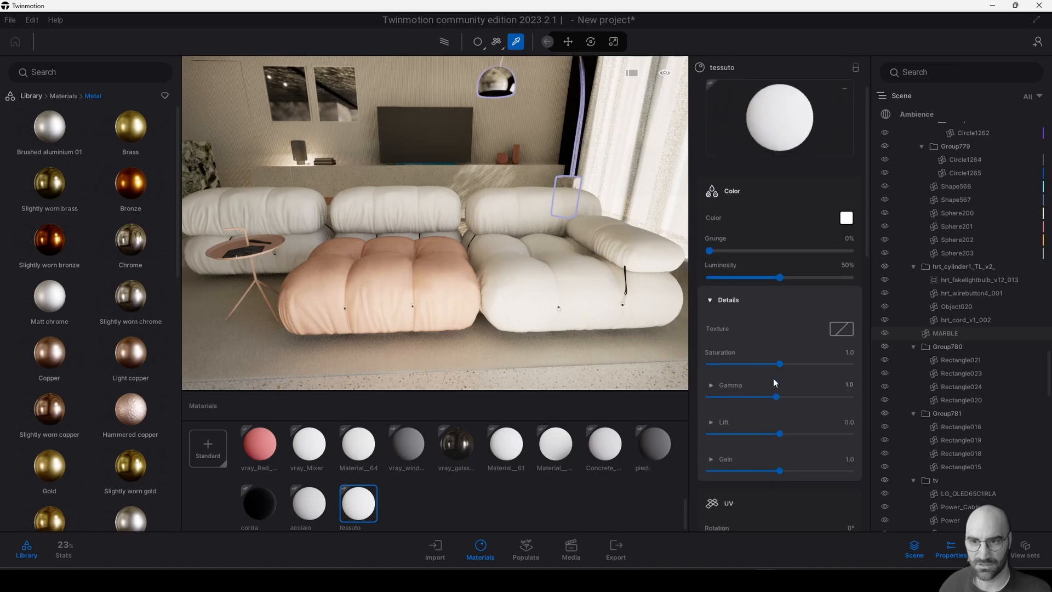
right_click(843, 330)
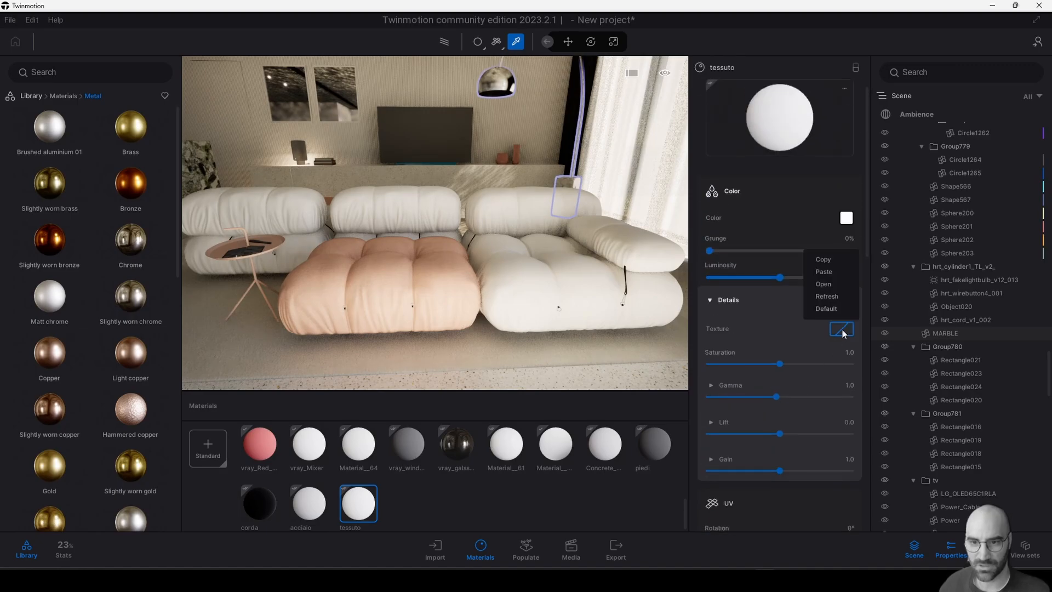
click(824, 283)
click(404, 92)
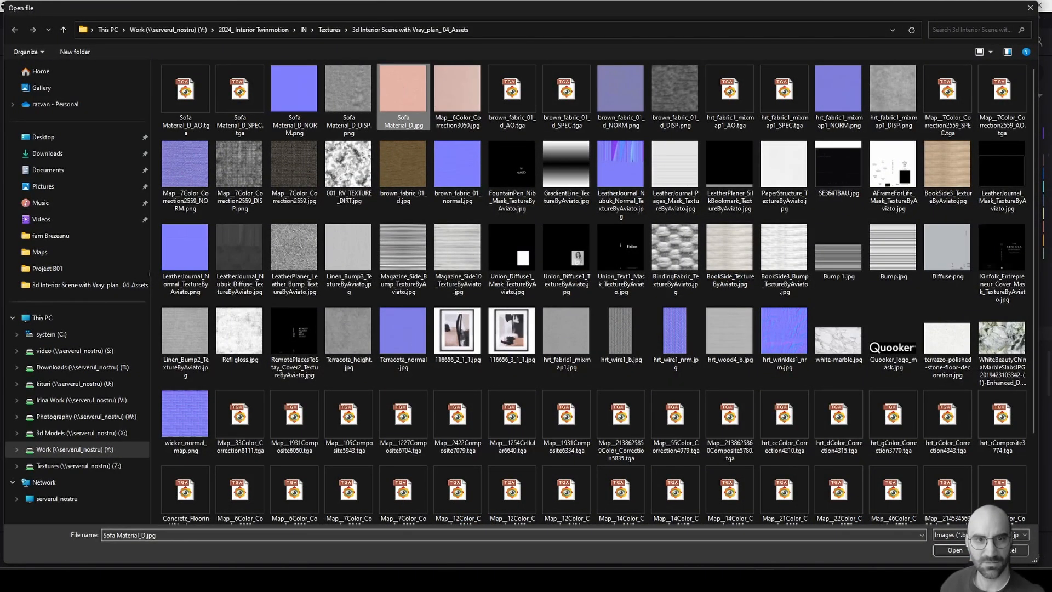
double_click(407, 83)
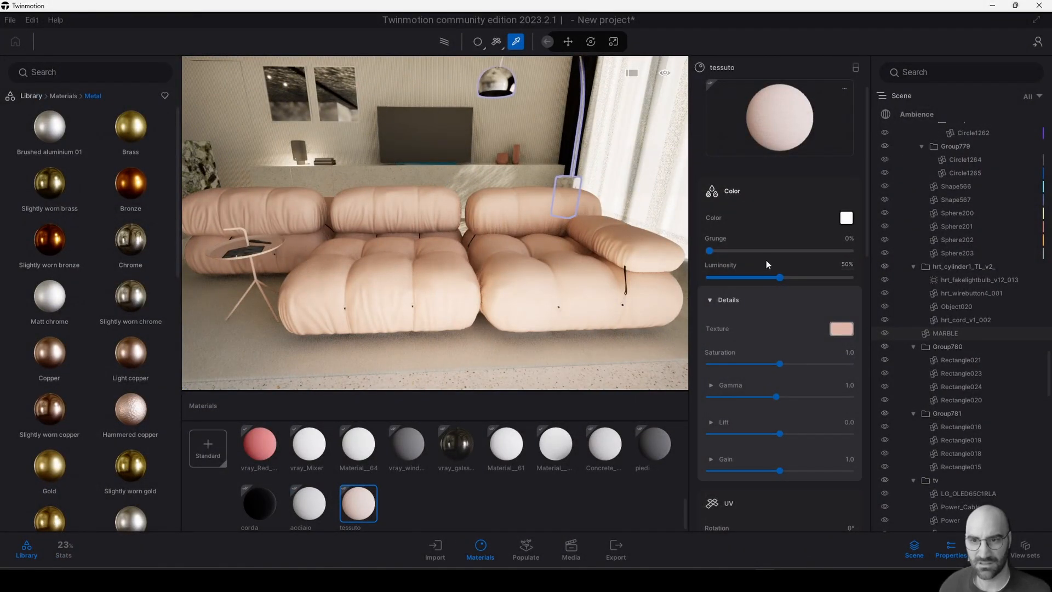
Give the tessuto material a very dark grey color, and set its texture saturation to 0.0.
click(847, 217)
drag(511, 318, 526, 331)
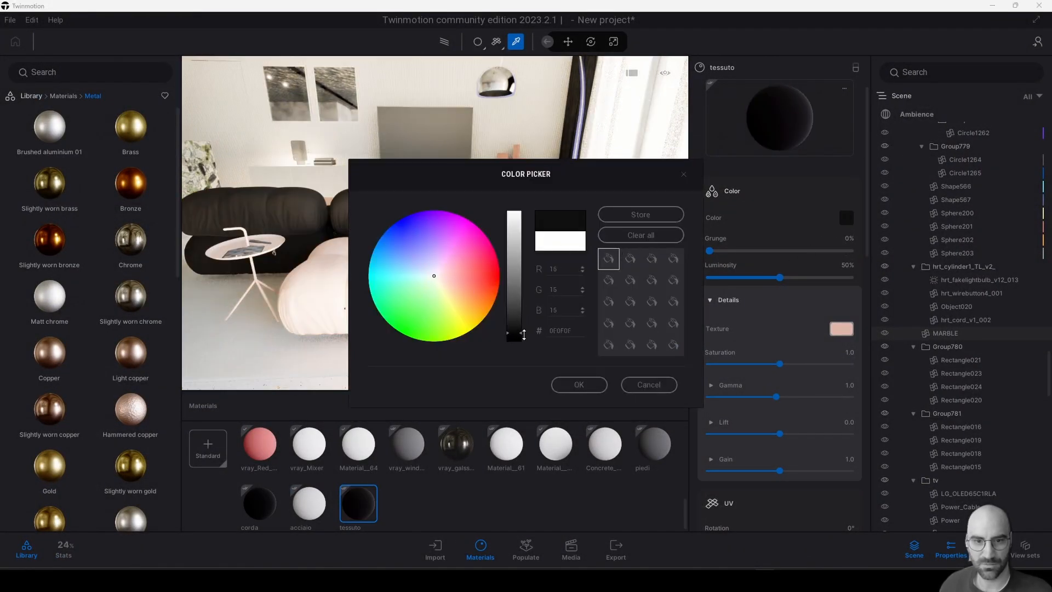
click(513, 318)
click(579, 384)
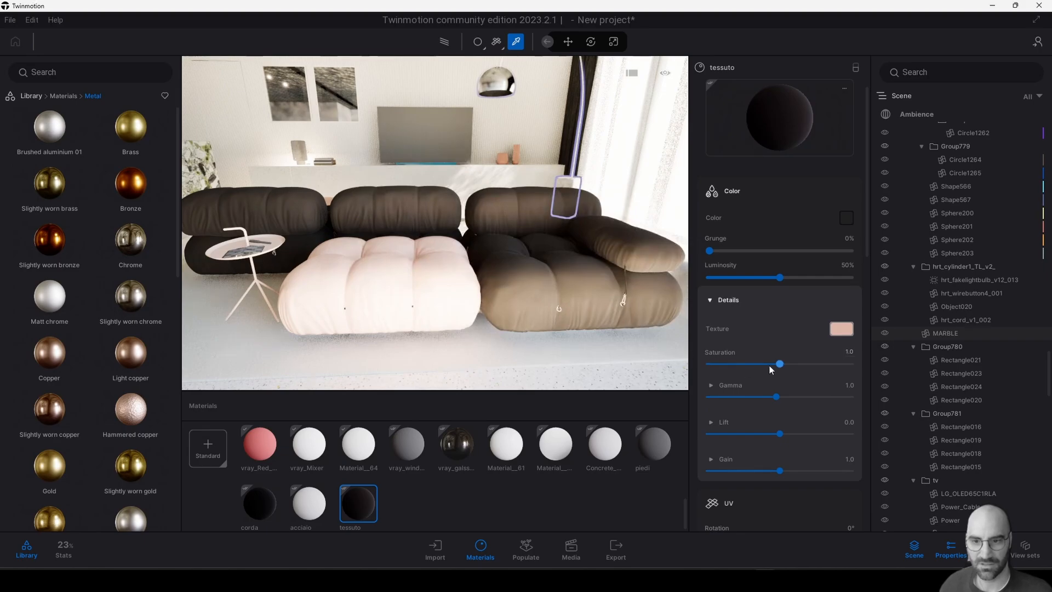
drag(779, 364, 707, 364)
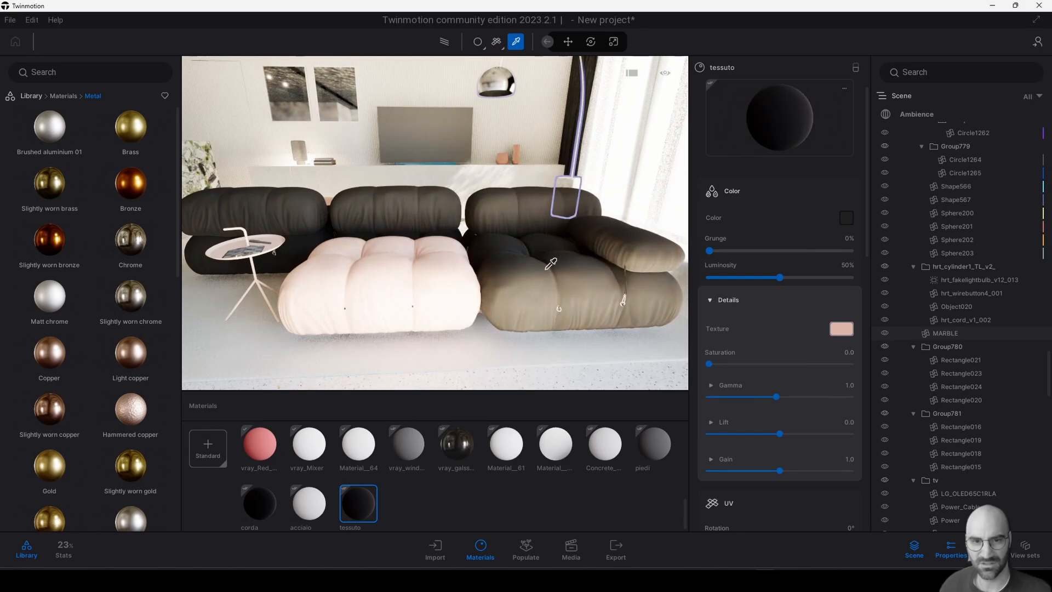
Pick Material__27 from the pink sofa seat for editing.
scroll(494, 341, up, 4)
click(493, 339)
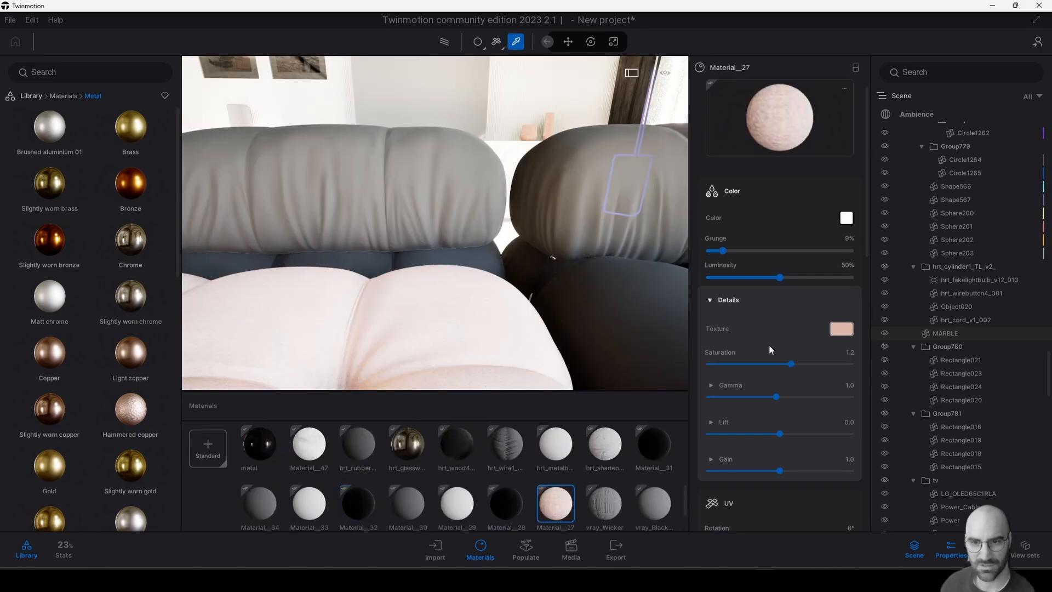
Set the UV scale of the tessuto sofa material to 5.
scroll(768, 344, down, 3)
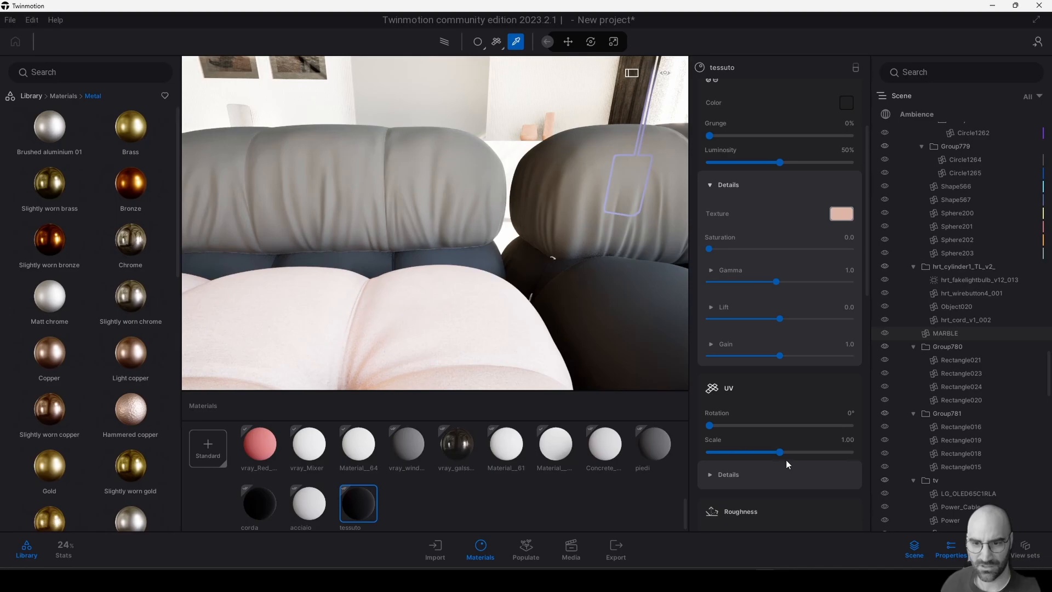
click(853, 442)
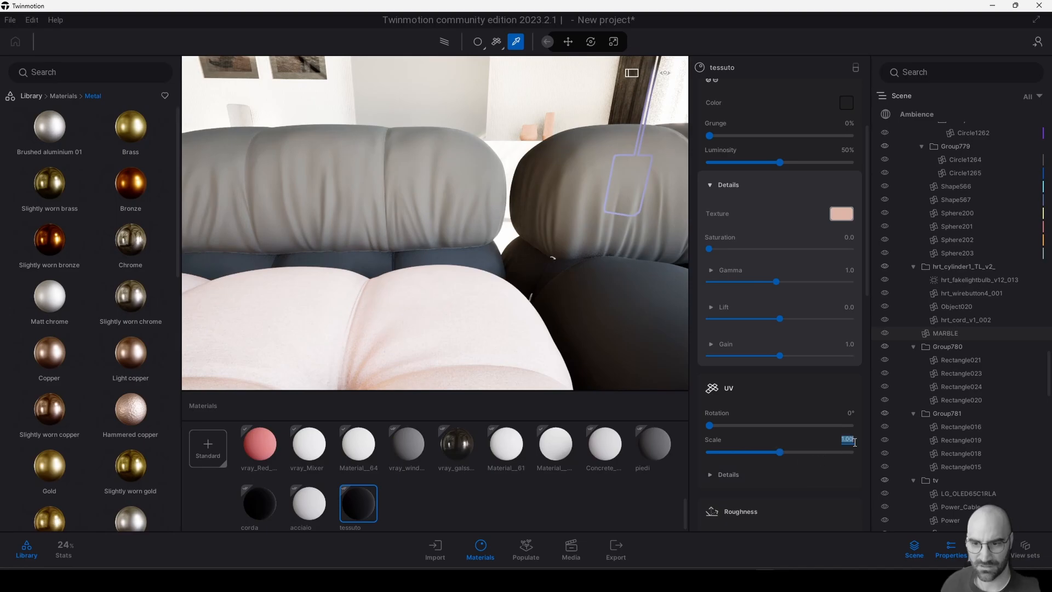
text(5)
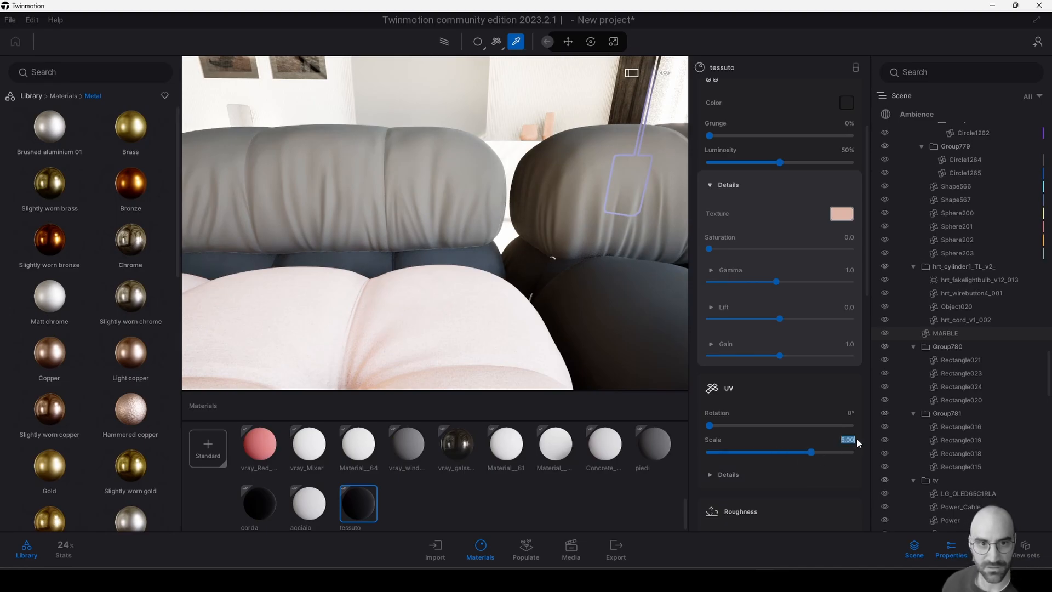
key(Return)
Assign image files as the roughness texture and the normal map of the tessuto material.
scroll(795, 429, down, 2)
scroll(795, 430, down, 1)
click(841, 460)
click(830, 414)
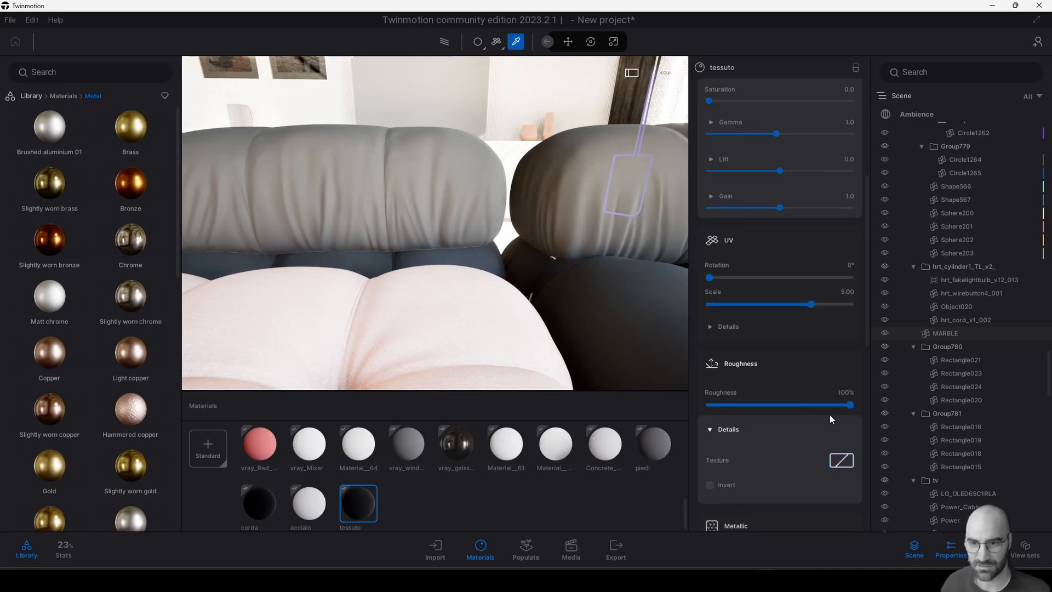
double_click(816, 409)
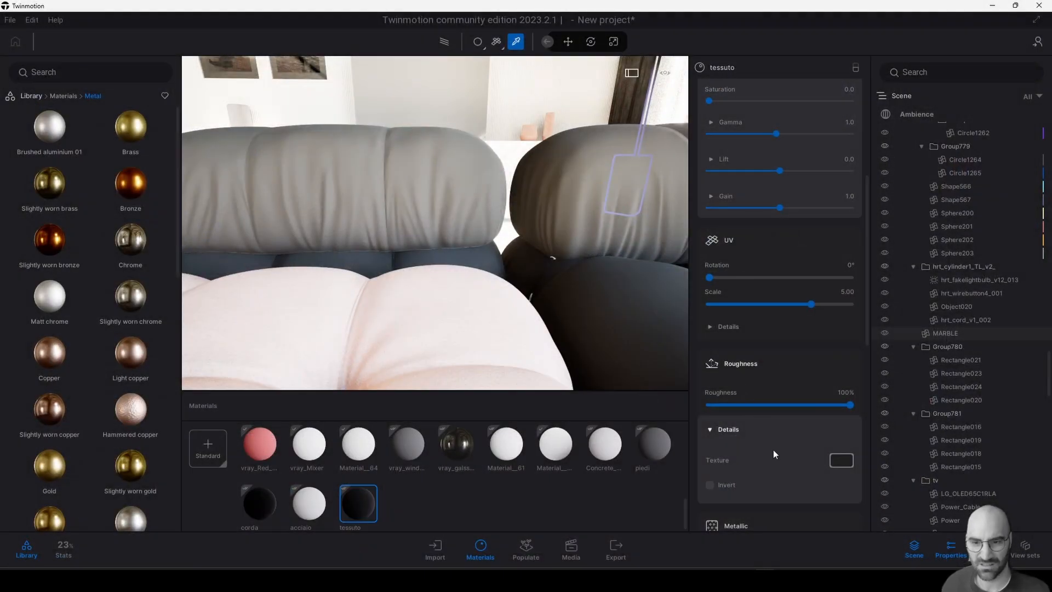
scroll(774, 452, down, 3)
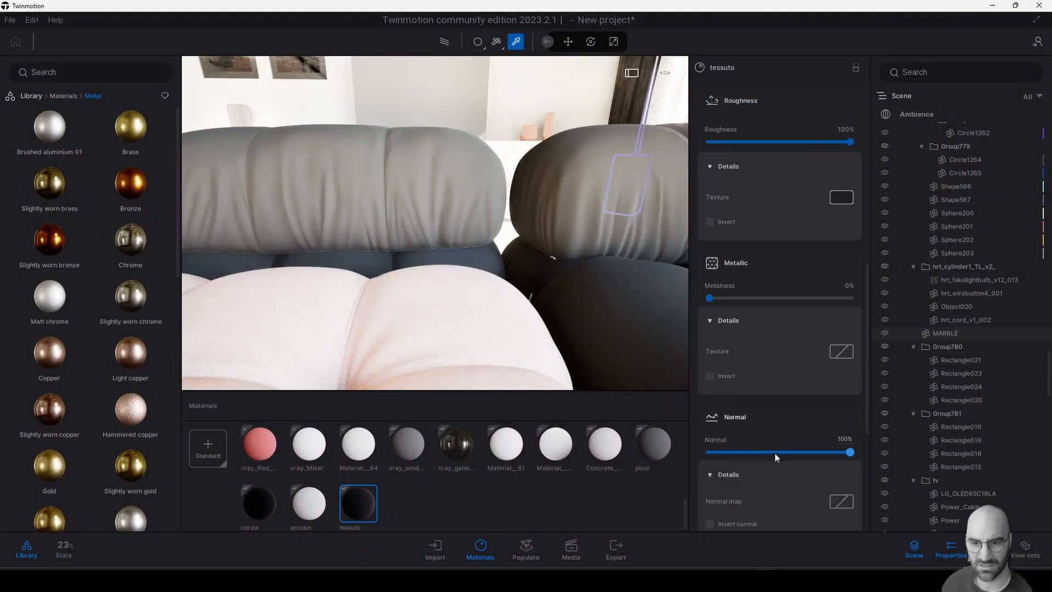
click(845, 499)
Set the tessuto material's grunge to 38% and its color texture gamma to 0.2.
scroll(794, 360, up, 5)
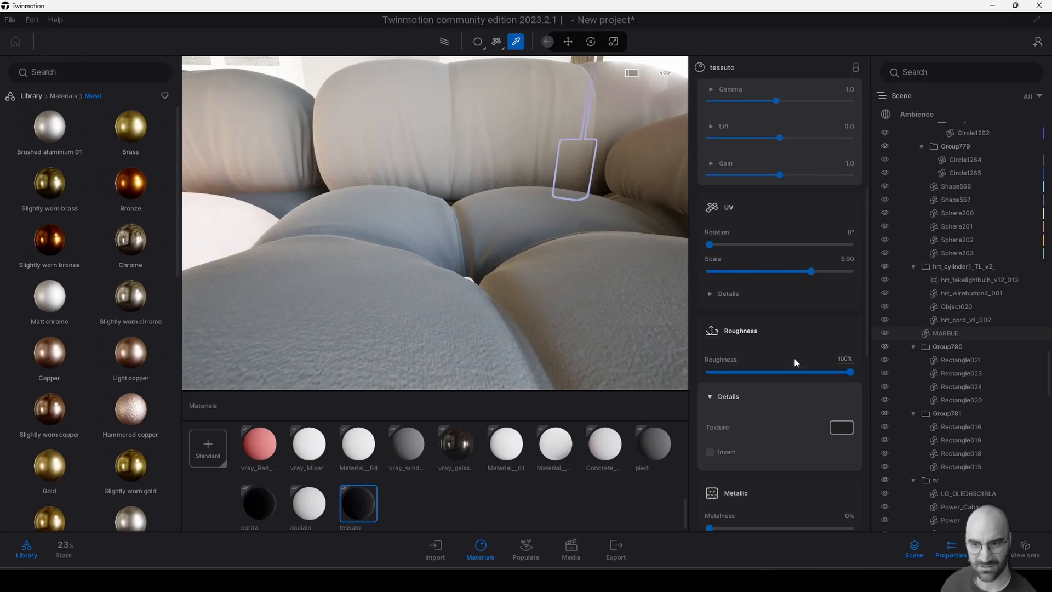
scroll(794, 360, up, 3)
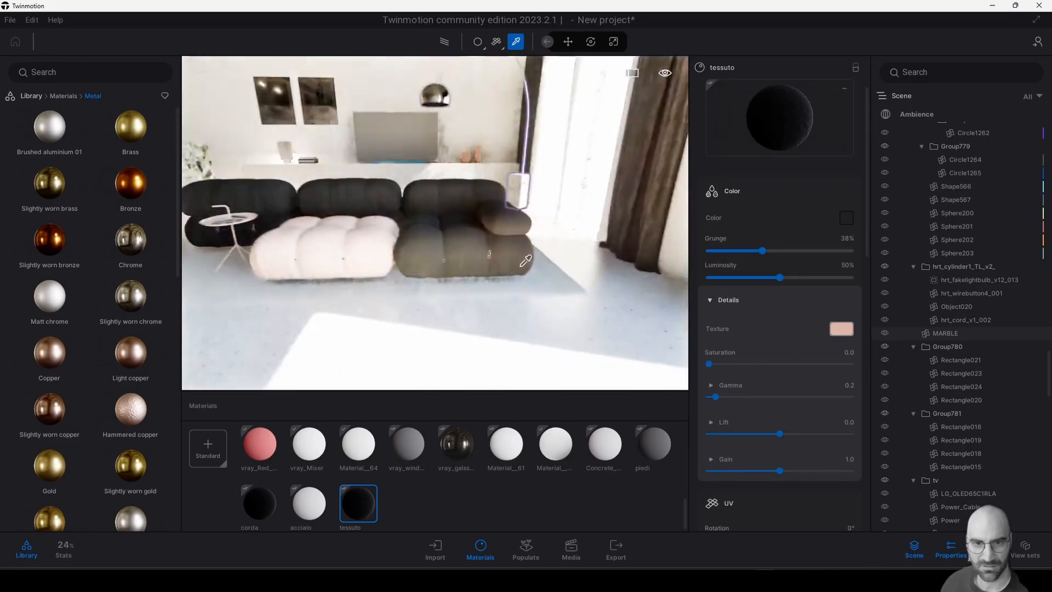
scroll(494, 265, up, 5)
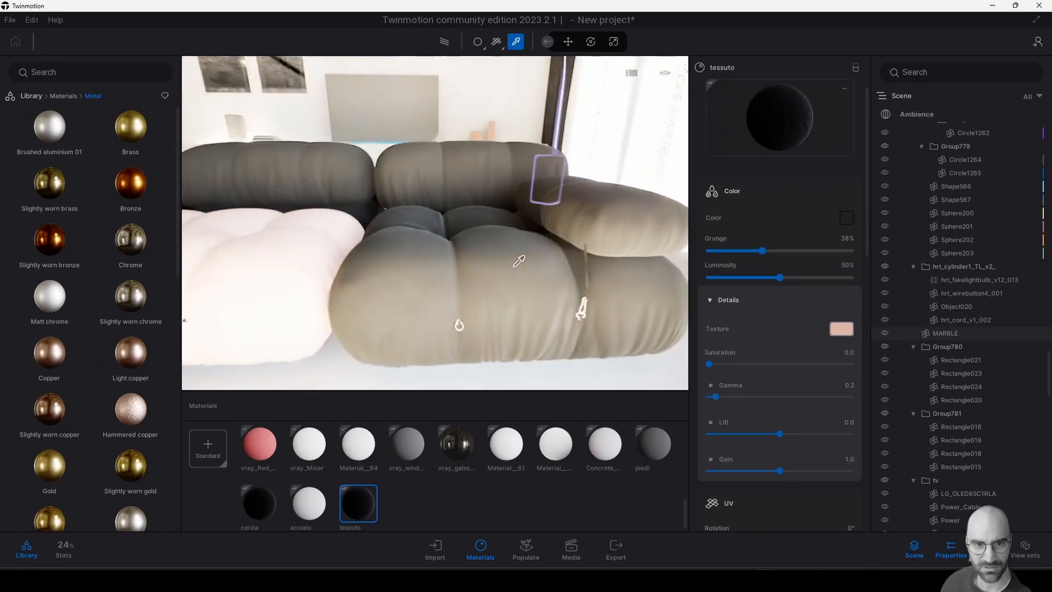
Set the ambience's global lighting to an ambient value of 1.35 and a white balance of 6342K.
scroll(494, 266, down, 5)
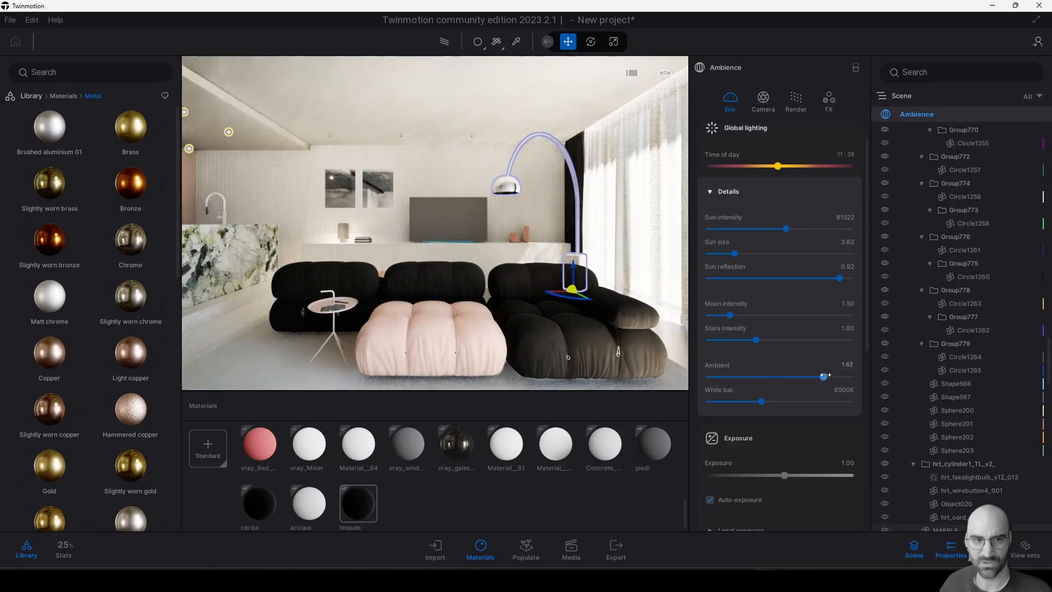
drag(825, 376, 767, 403)
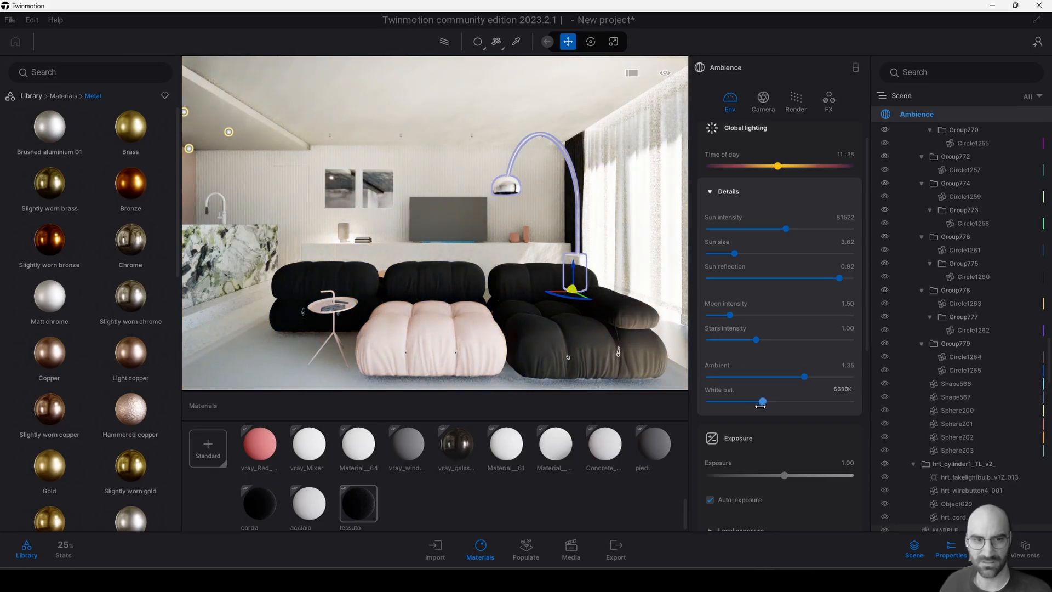
middle_drag(436, 341, 422, 345)
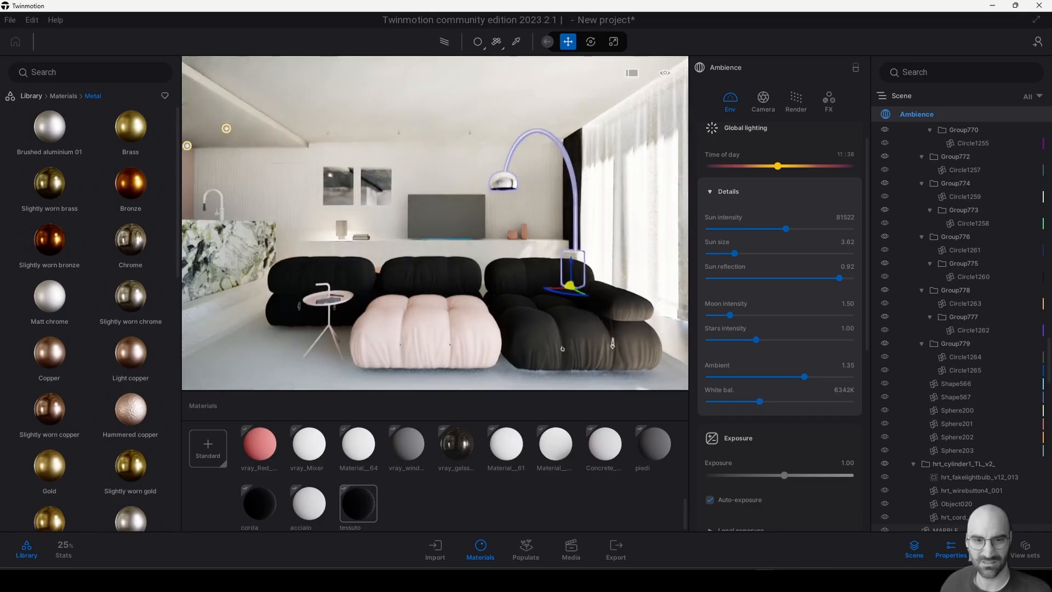
Turn on the path tracer and frame the living room so the whole sofa is in view.
click(444, 42)
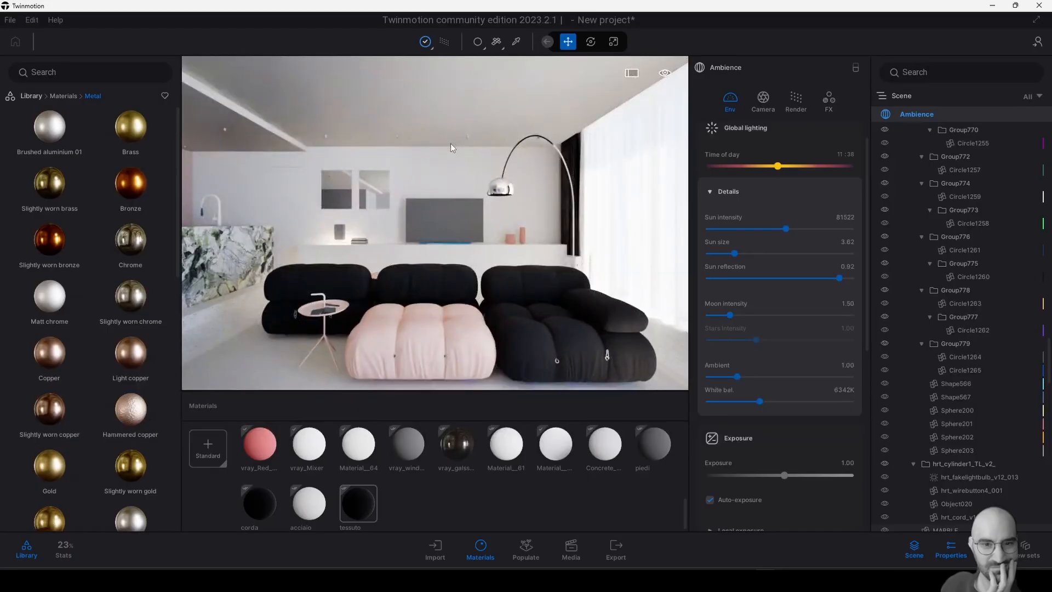
middle_drag(451, 143, 470, 131)
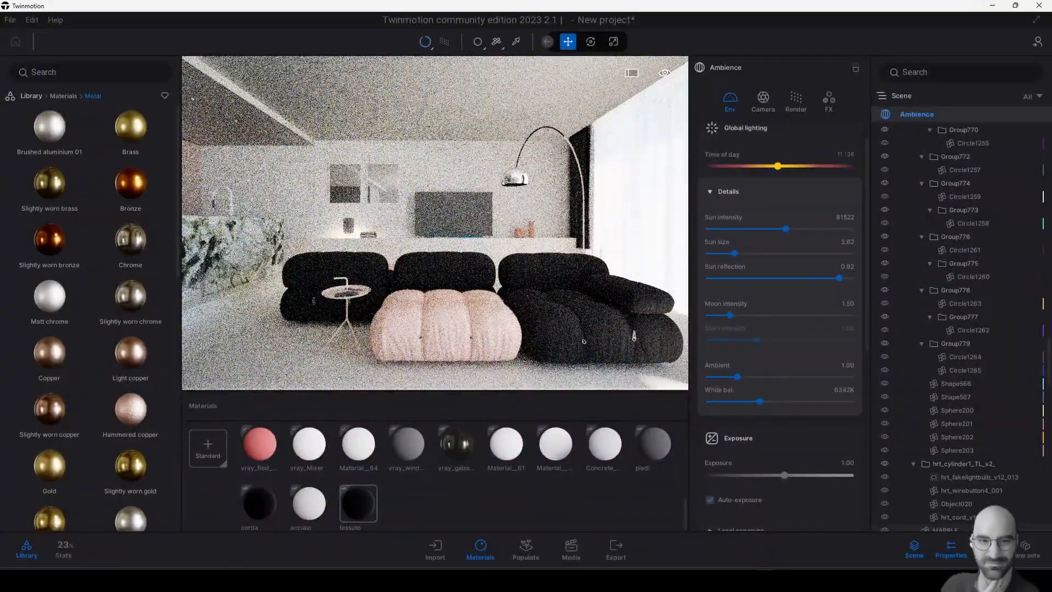
scroll(462, 355, down, 1)
scroll(463, 356, down, 2)
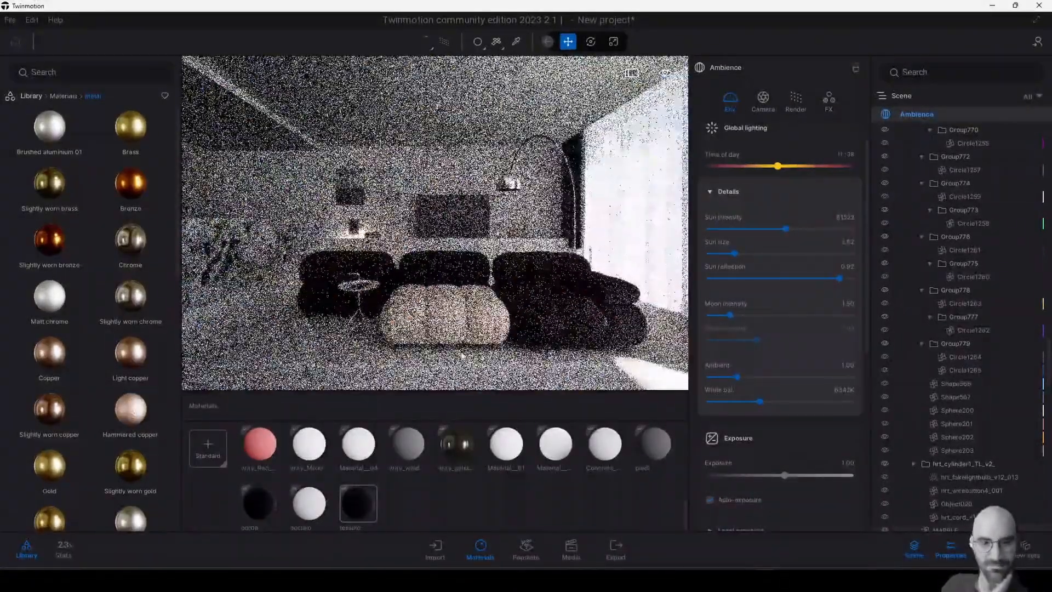
Create a new media image from the current view and turn the path tracer off.
click(570, 551)
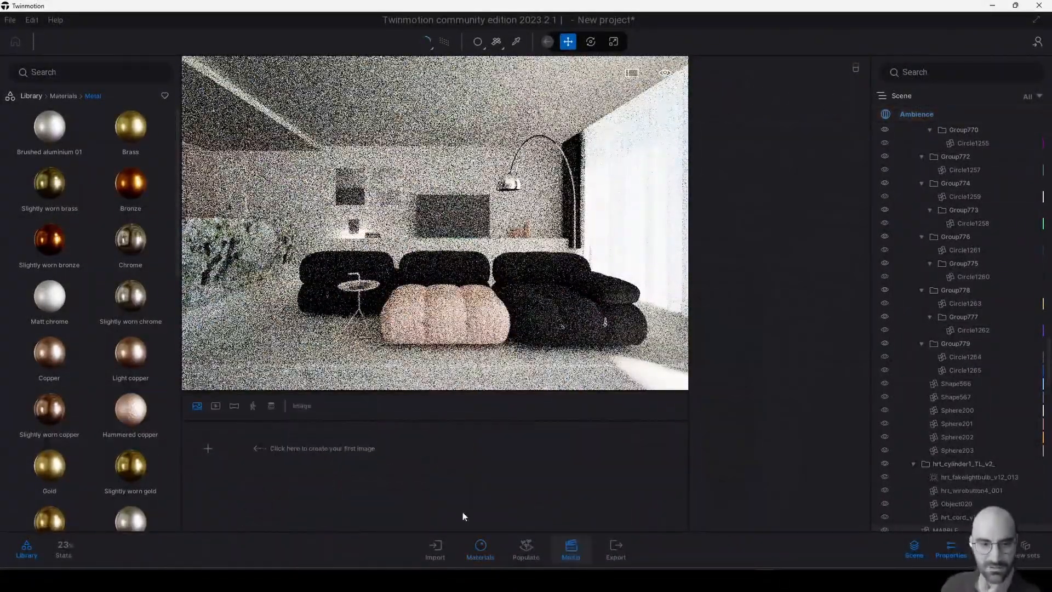
click(208, 450)
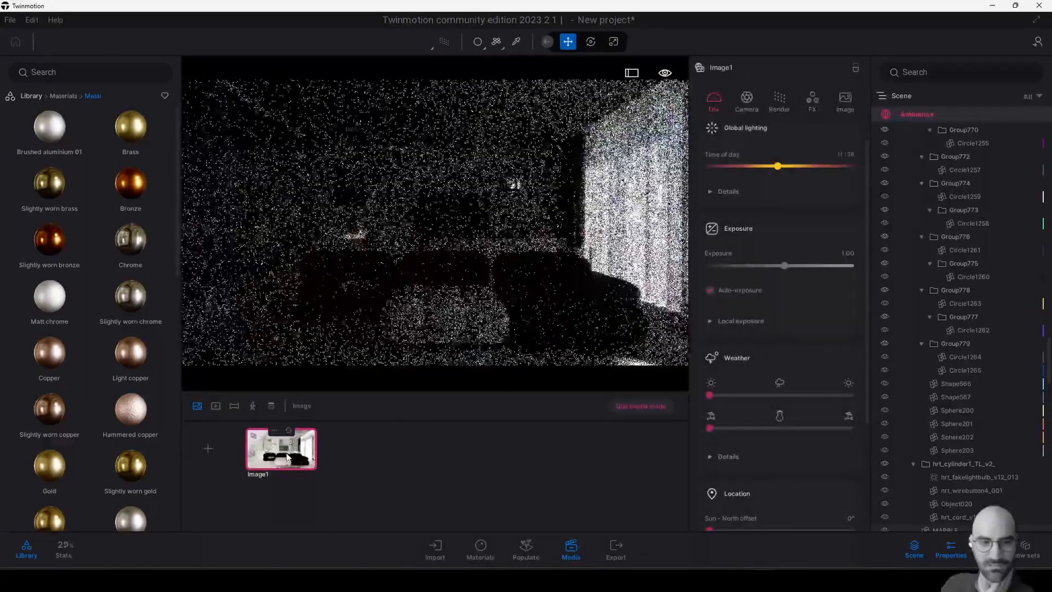
click(444, 42)
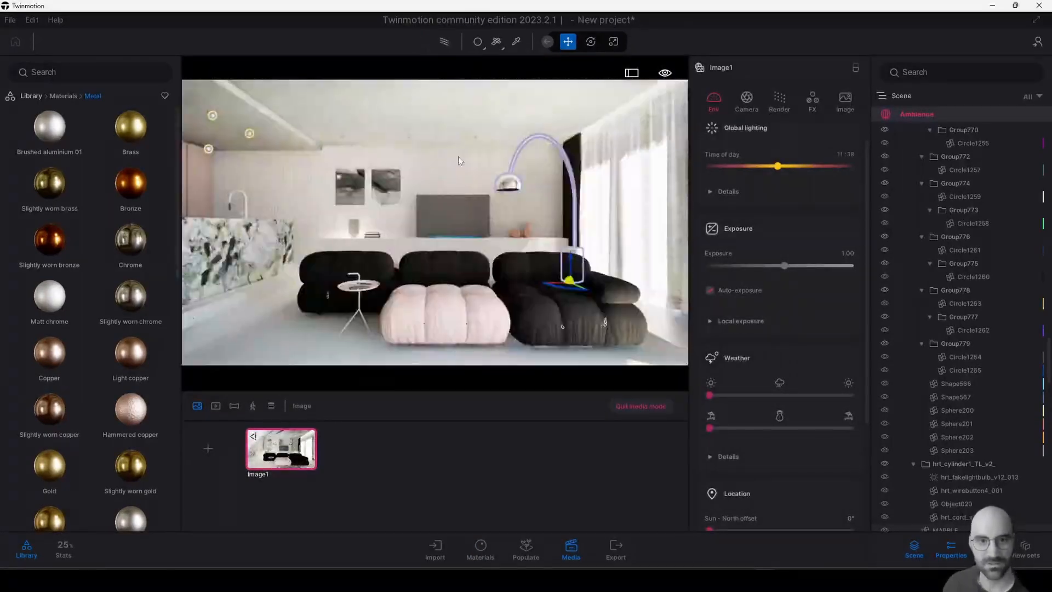
Pick the side table's vray_powder material and change its color to a slightly more saturated pink.
click(445, 175)
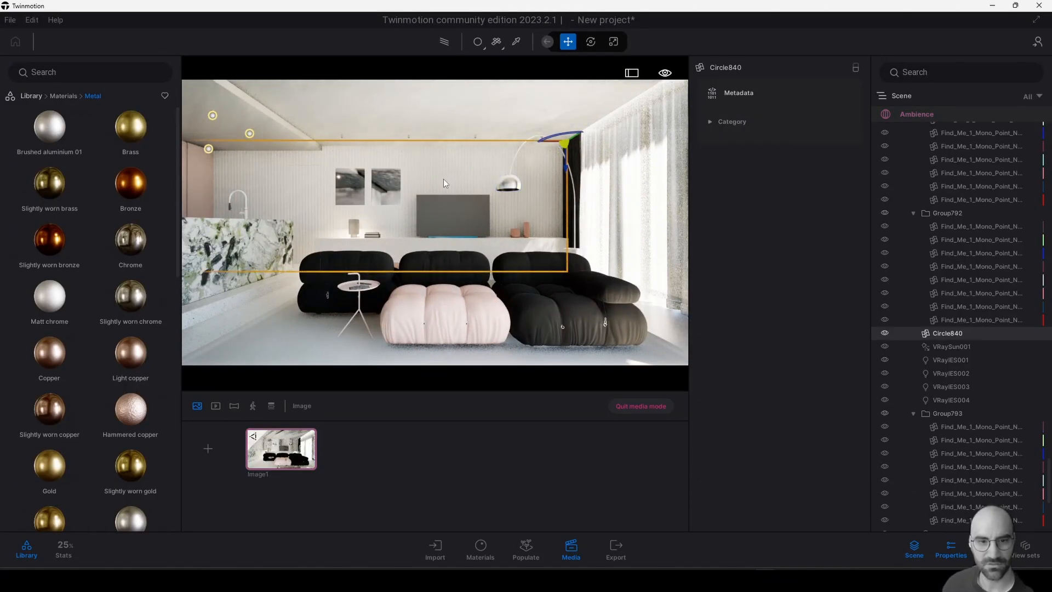
click(477, 555)
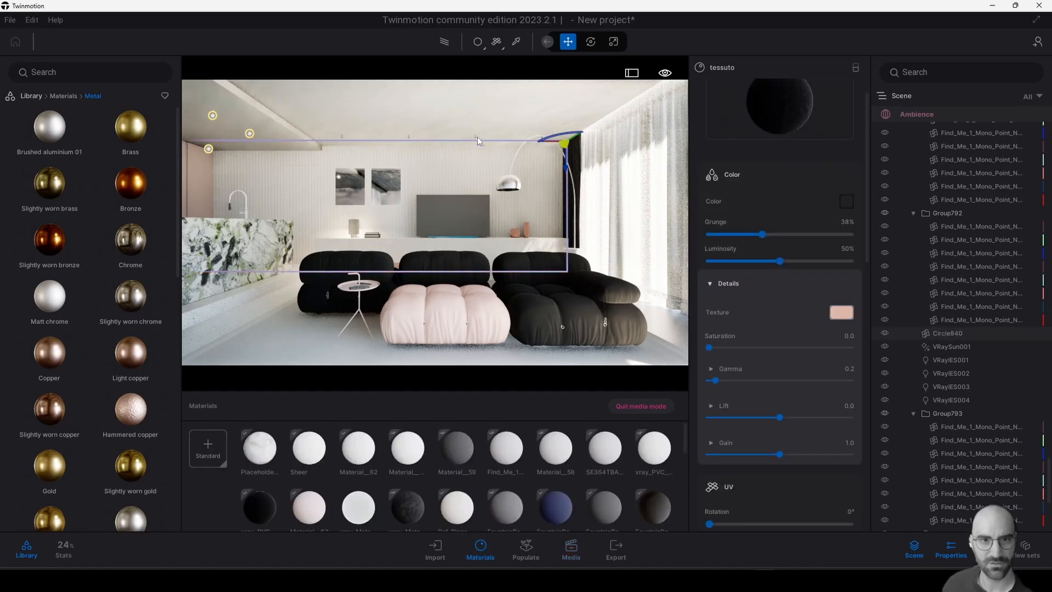
key(t)
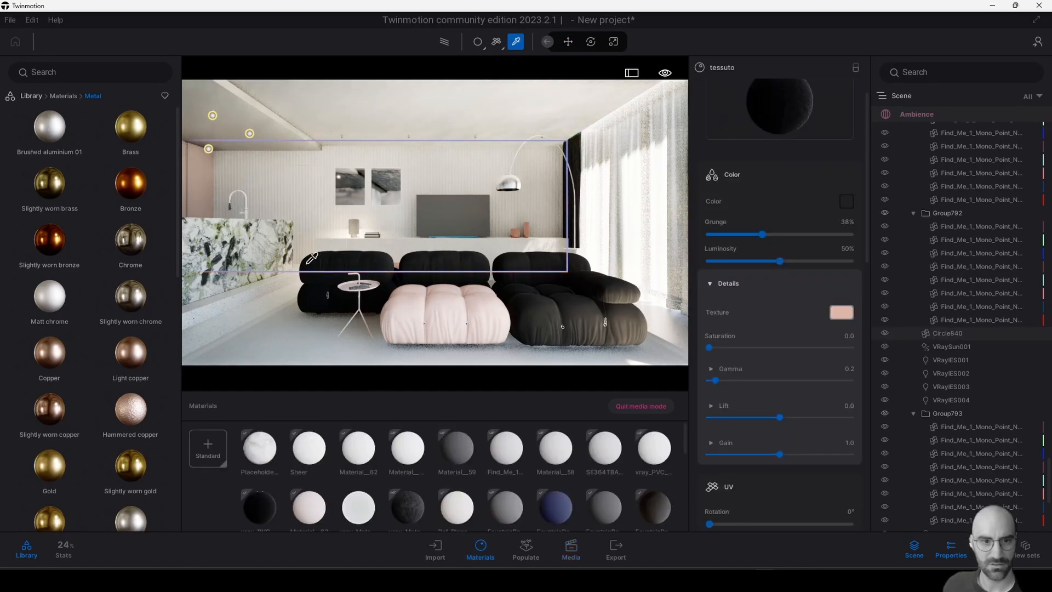
click(348, 284)
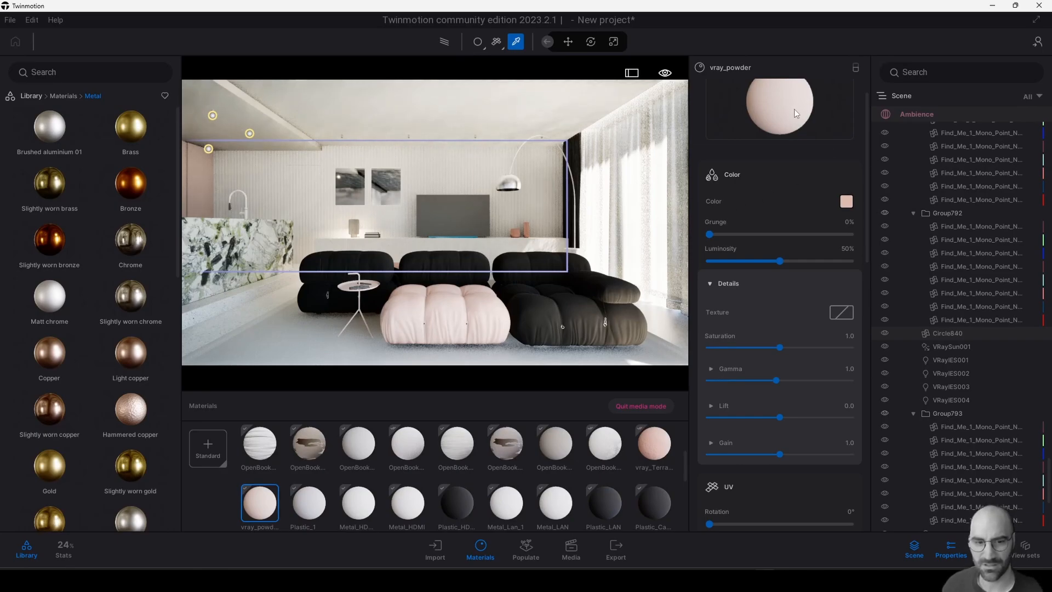
click(847, 202)
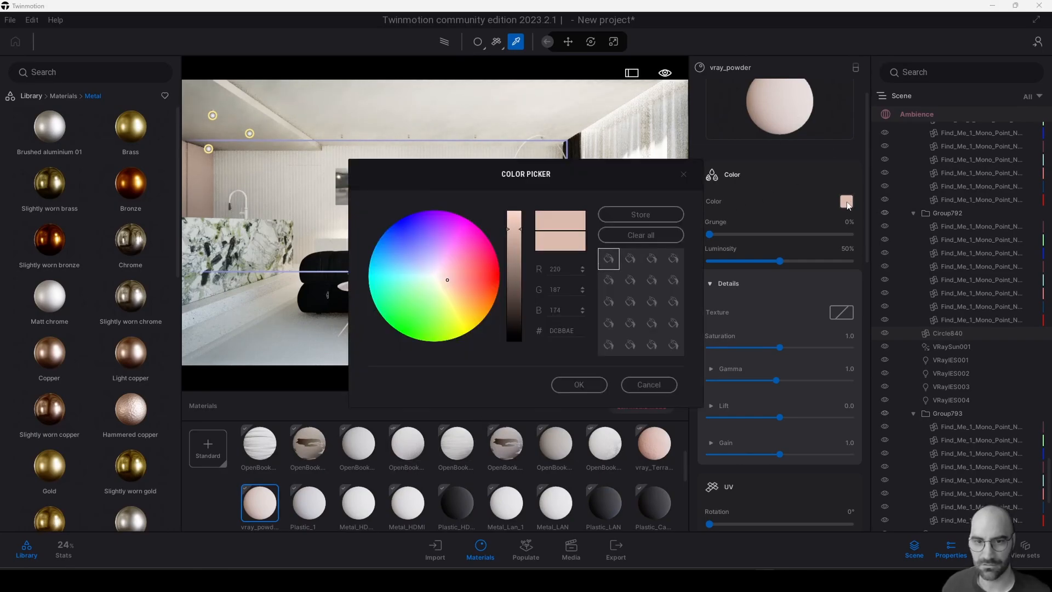
click(452, 280)
click(580, 385)
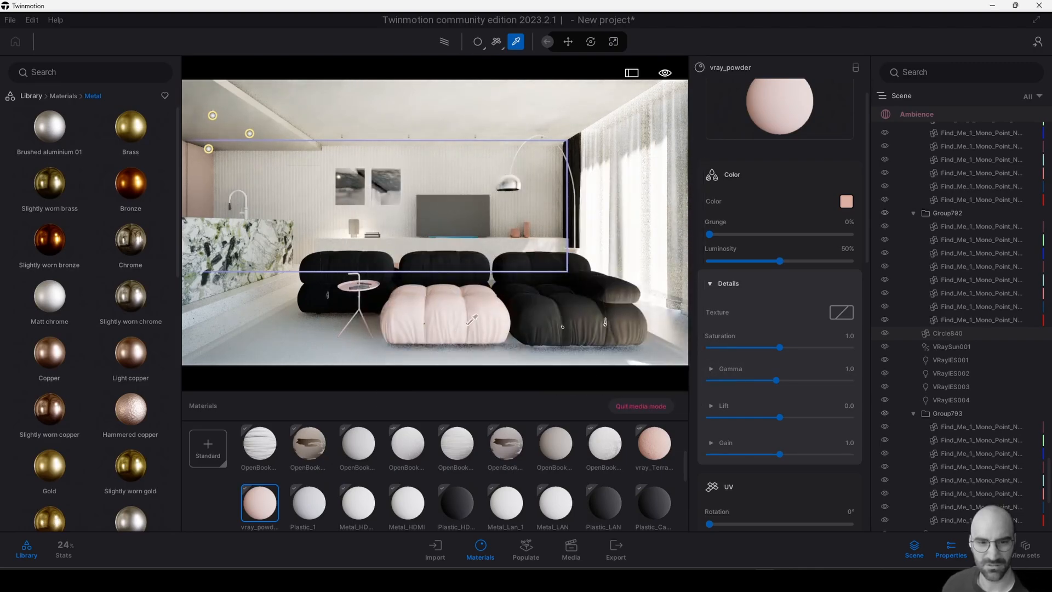
Pick the pink sofa seat's material and raise its texture saturation to 1.4.
click(462, 303)
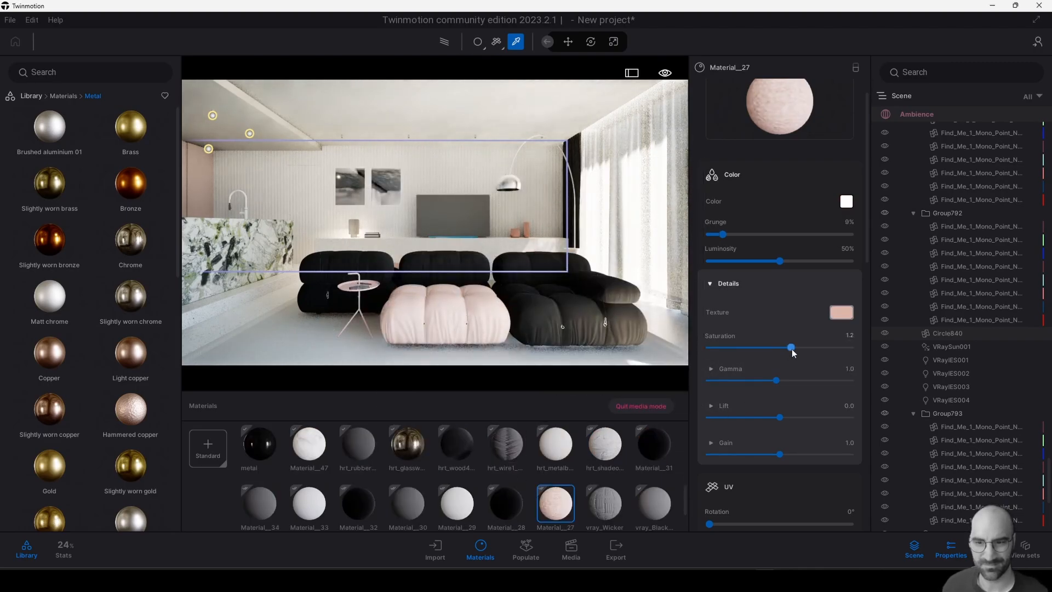
mouse_move(787, 347)
mouse_down()
mouse_move(865, 348)
mouse_move(806, 349)
mouse_up()
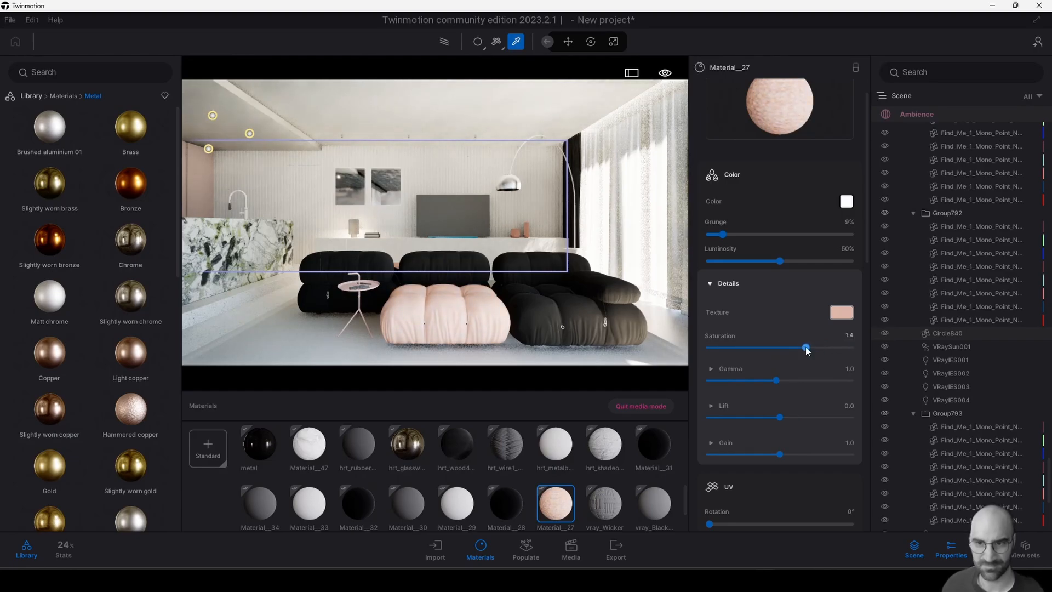
Set the side table's vray_powder material to 9% roughness and 9% metalness.
click(358, 280)
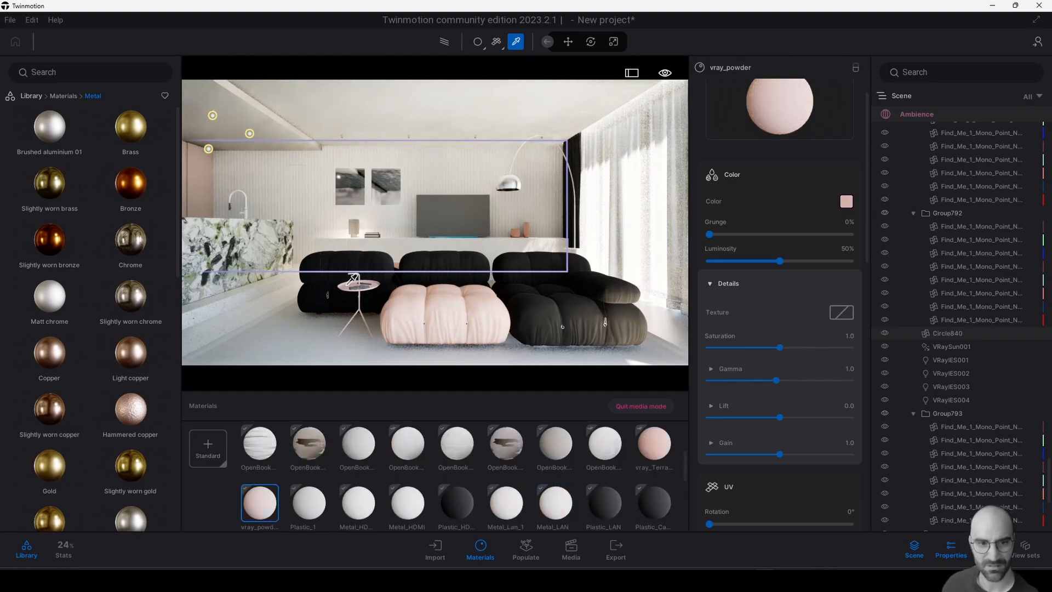
scroll(800, 370, down, 5)
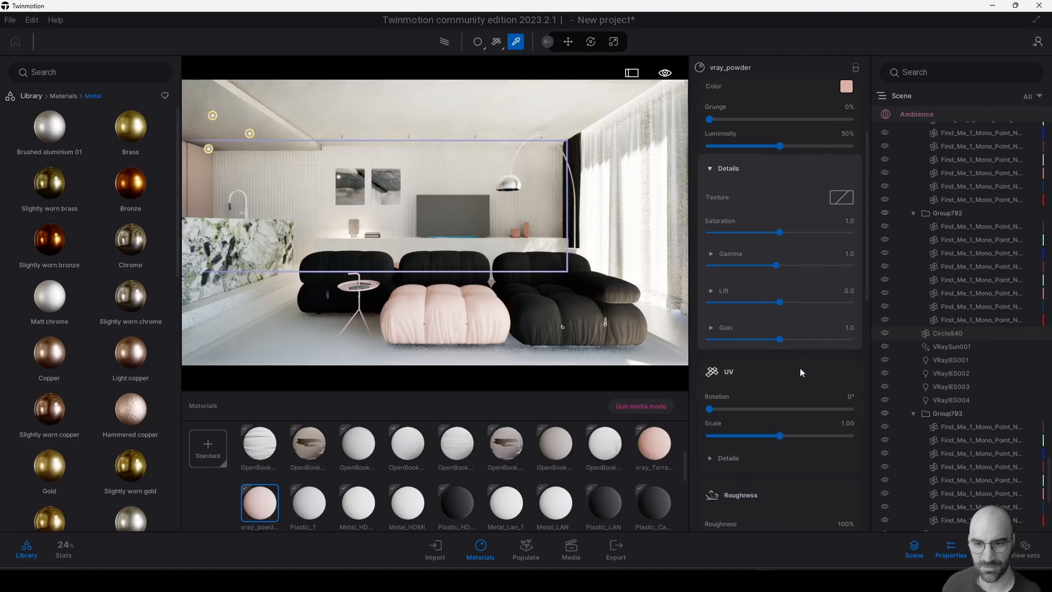
scroll(800, 372, down, 1)
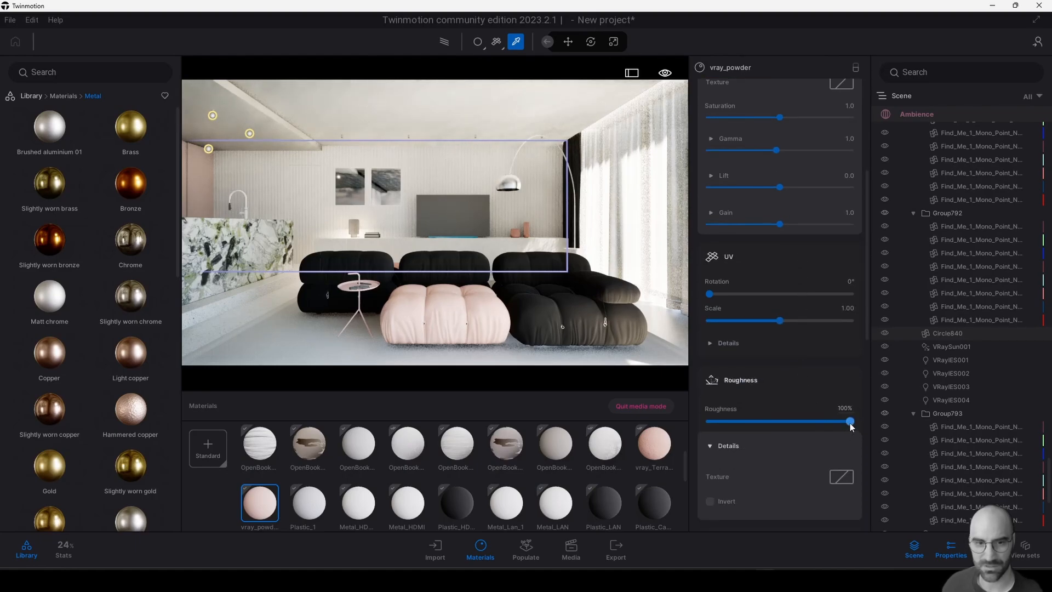
drag(850, 425, 722, 422)
scroll(768, 423, down, 3)
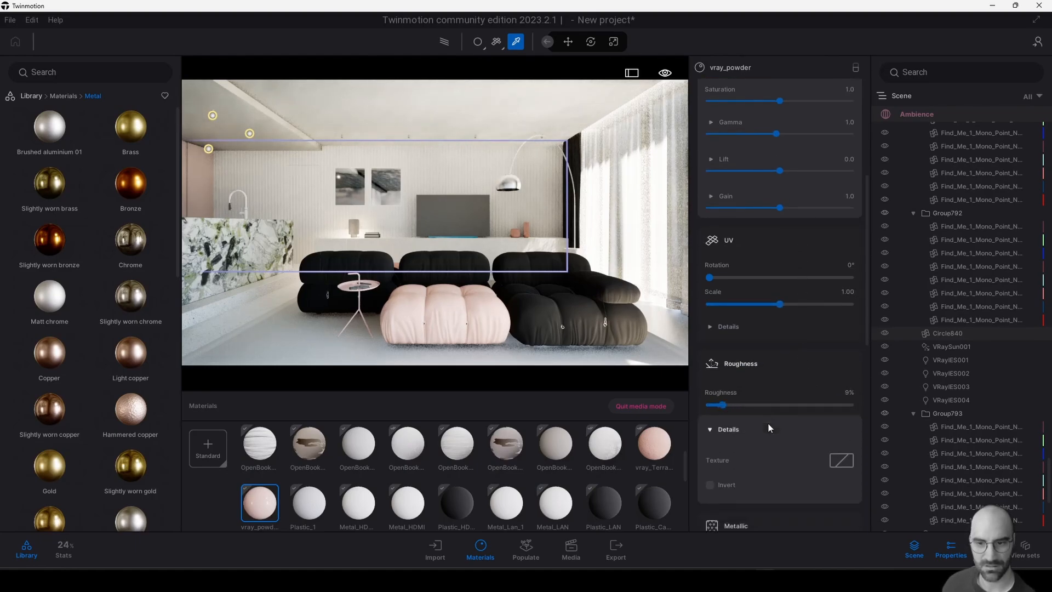
mouse_move(709, 463)
mouse_down()
mouse_move(758, 464)
mouse_move(700, 463)
mouse_move(736, 463)
mouse_move(721, 463)
mouse_up()
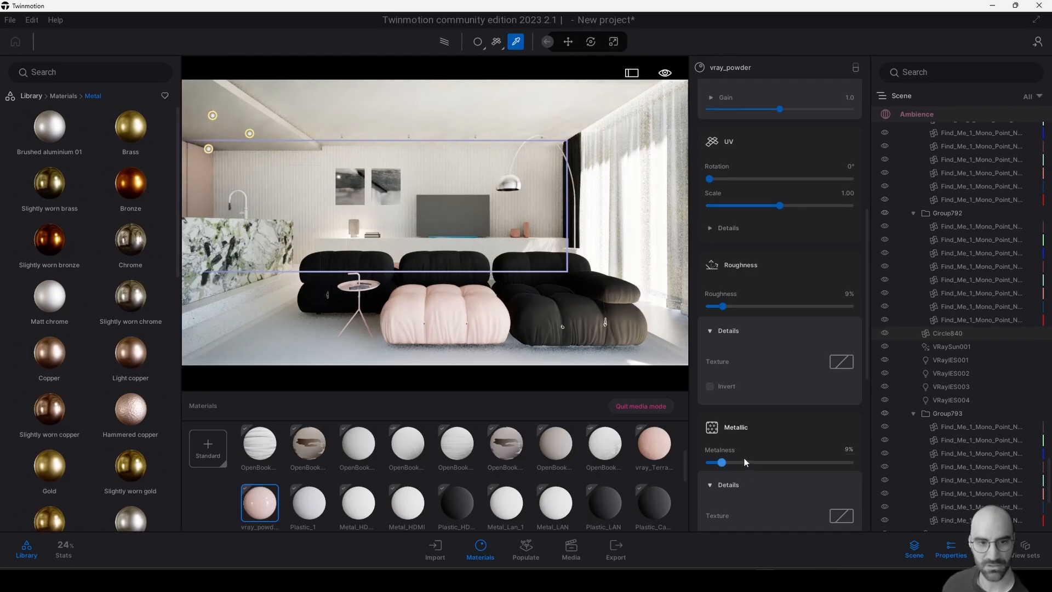
Assign 001_RV_TEXTURE_DIRT.jpg as the color texture of the wall material behind the TV and set its gamma to 1.7.
scroll(458, 236, up, 3)
middle_drag(438, 250, 409, 307)
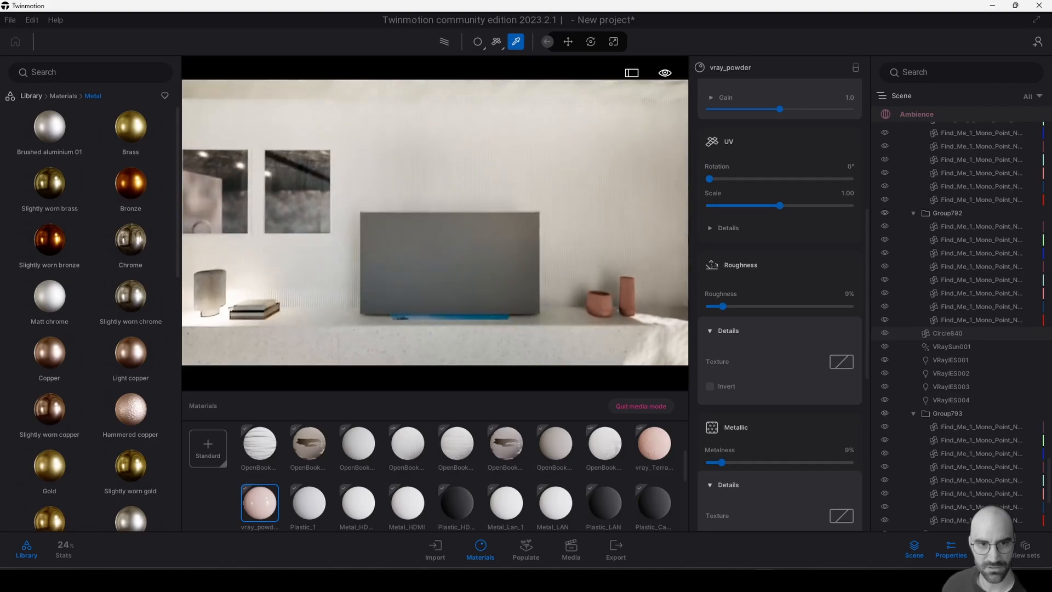
click(476, 170)
click(841, 330)
click(828, 285)
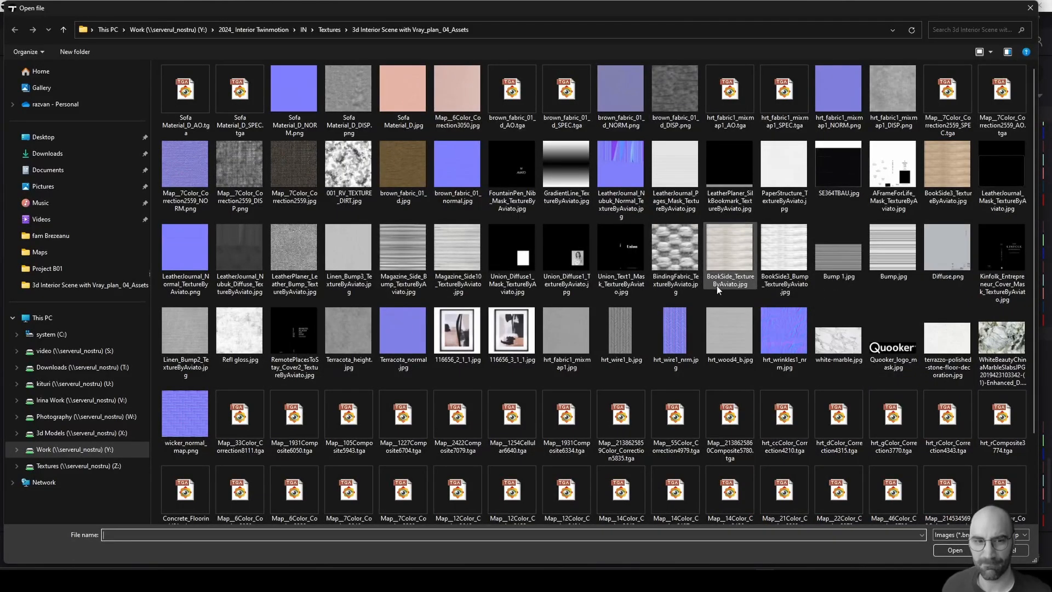
double_click(458, 173)
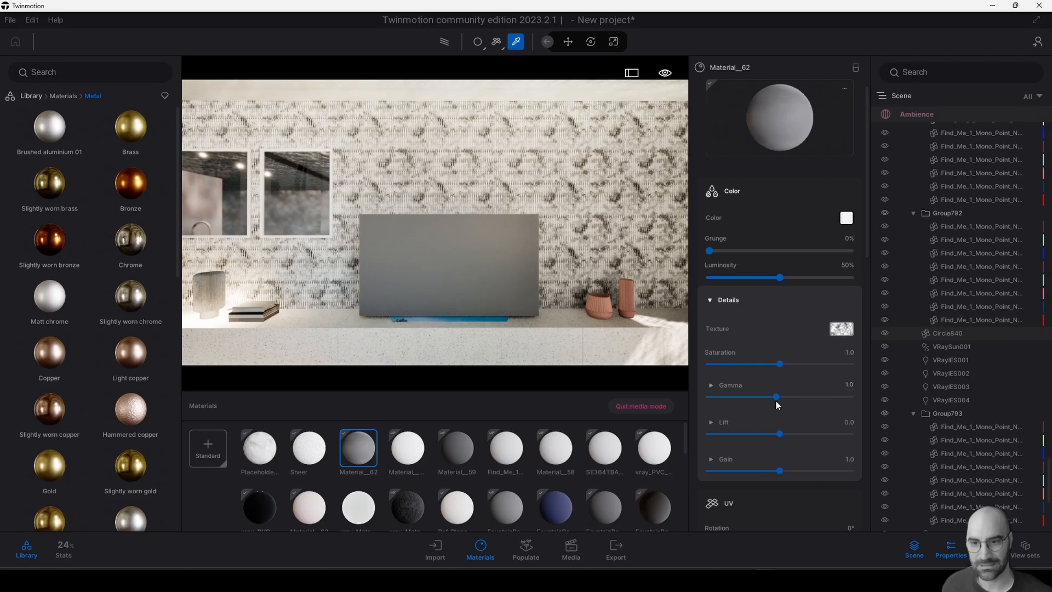
drag(775, 396, 829, 397)
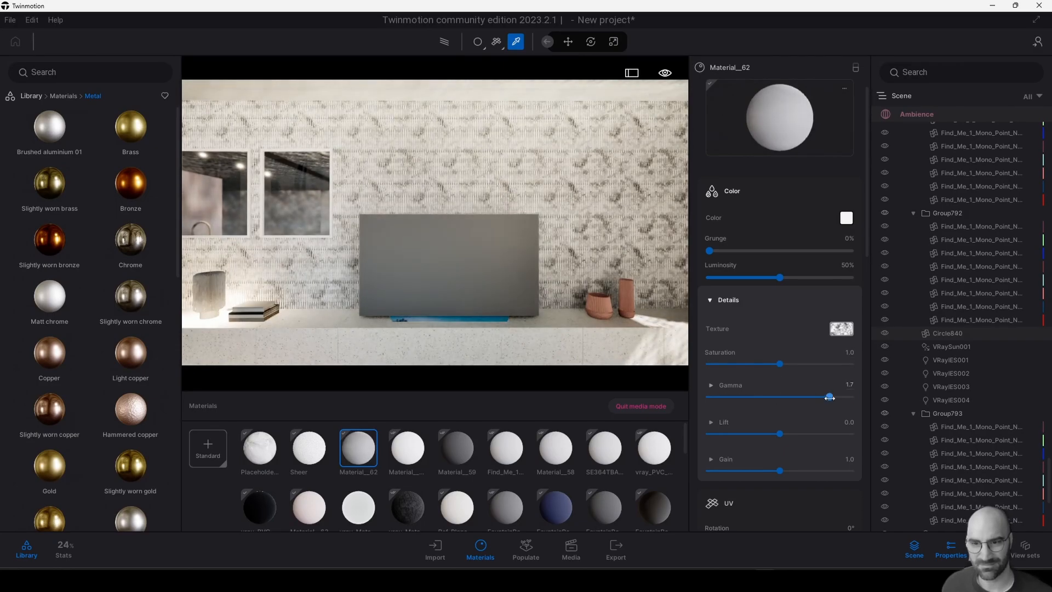
Set the TV wall material's texture scale to 4.94 and raise its texture lift to 0.7.
drag(830, 434, 810, 451)
scroll(802, 438, down, 2)
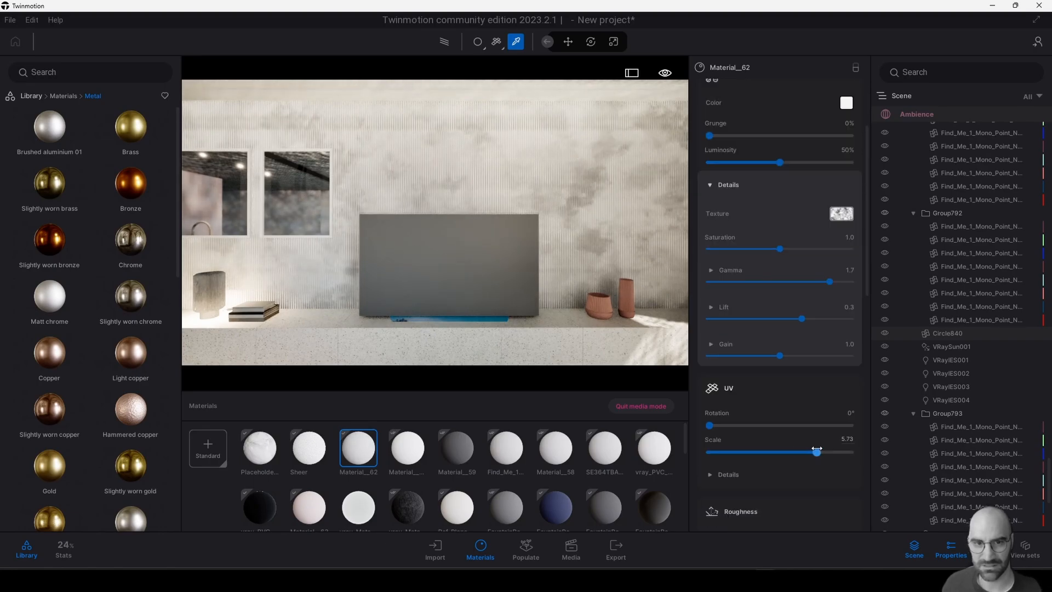
drag(802, 319, 833, 318)
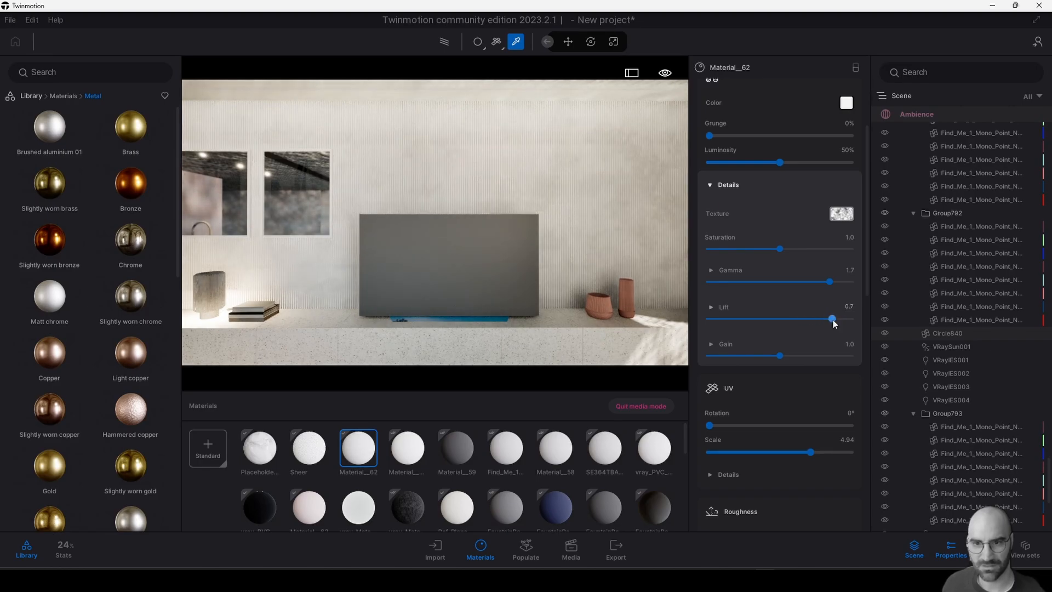
Fine-tune the wall texture behind the TV from a wider view, setting lift to 0.8 and gain to 1.3.
drag(832, 356, 752, 356)
scroll(546, 257, down, 5)
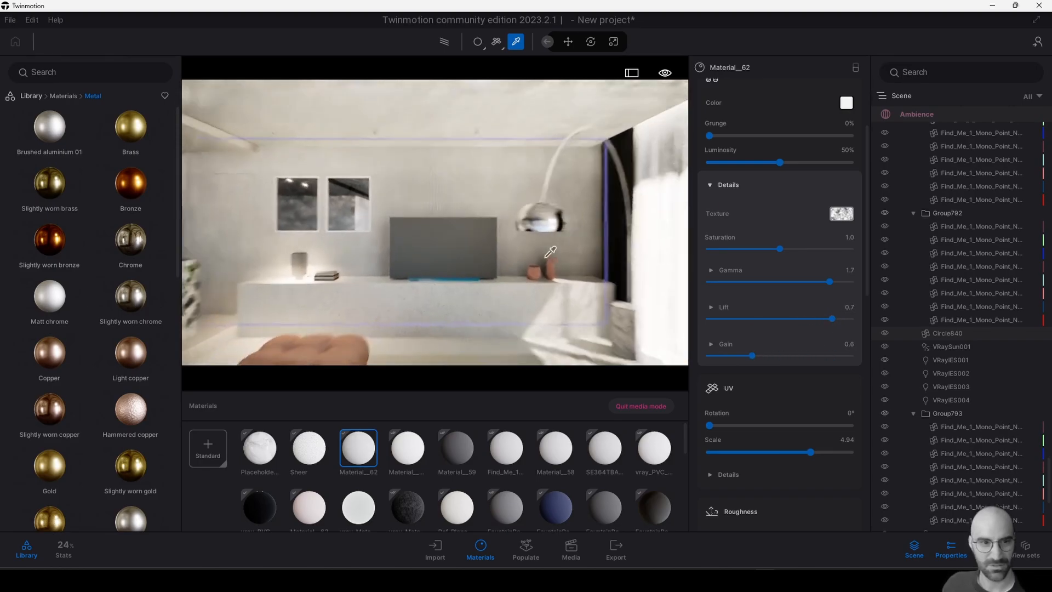
scroll(546, 257, down, 4)
scroll(546, 257, up, 1)
drag(834, 318, 841, 319)
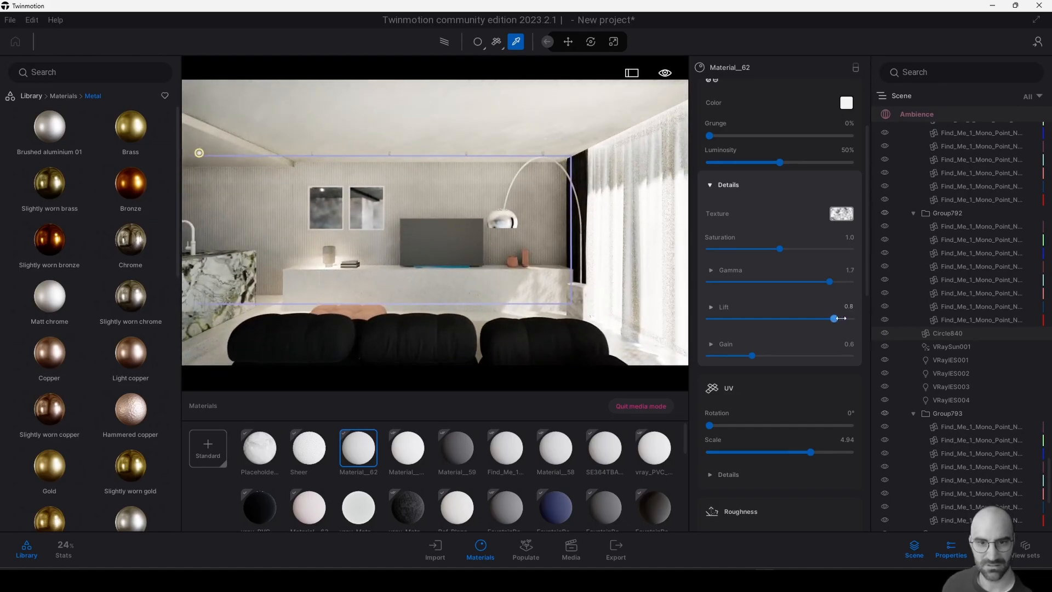
drag(811, 355, 800, 356)
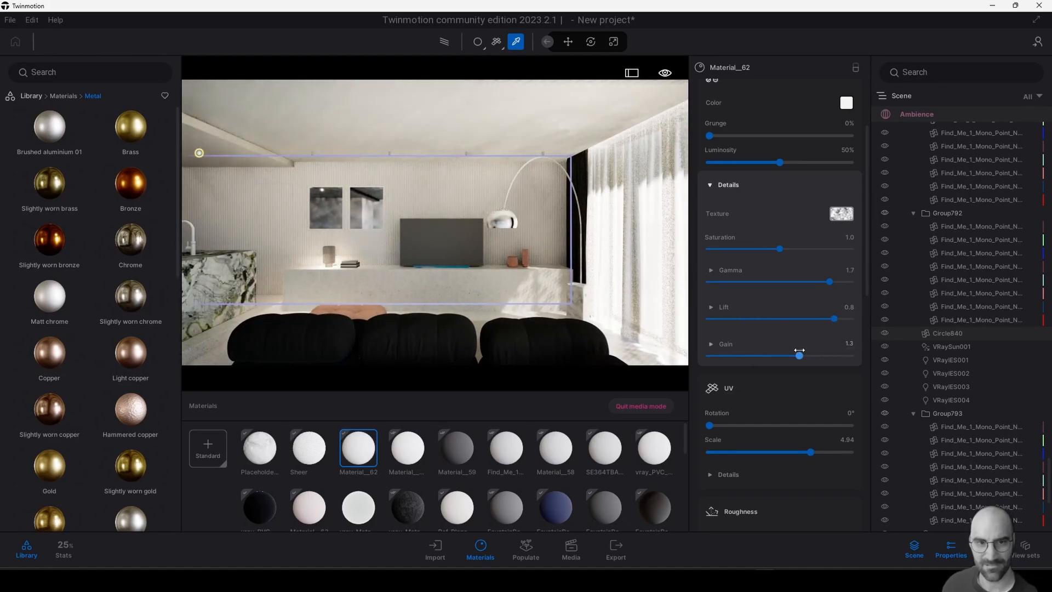
Pick the ceiling's material and invert its roughness texture.
click(499, 116)
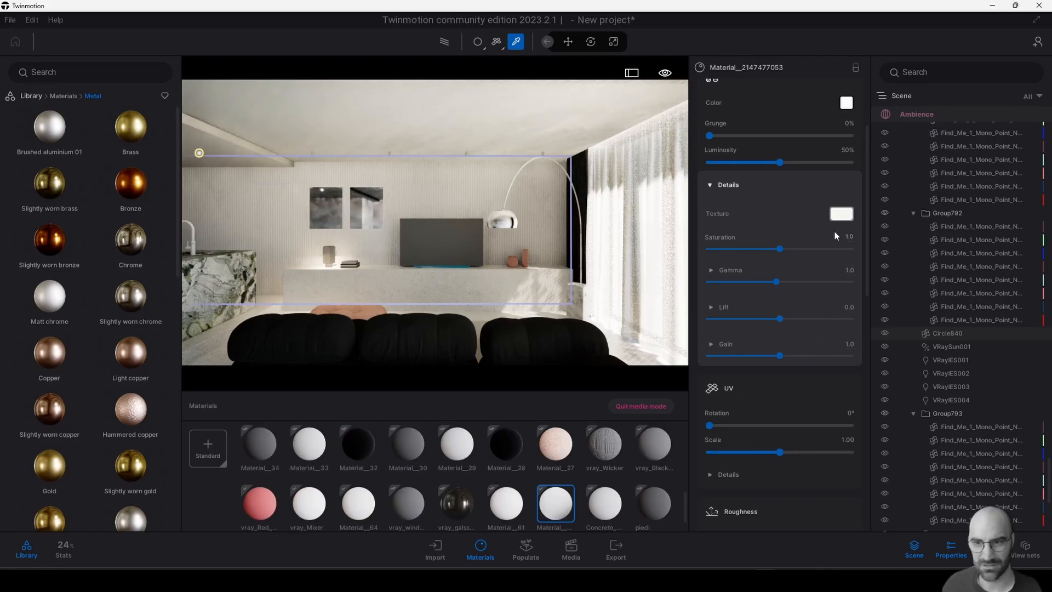
drag(780, 319, 779, 318)
scroll(789, 356, down, 3)
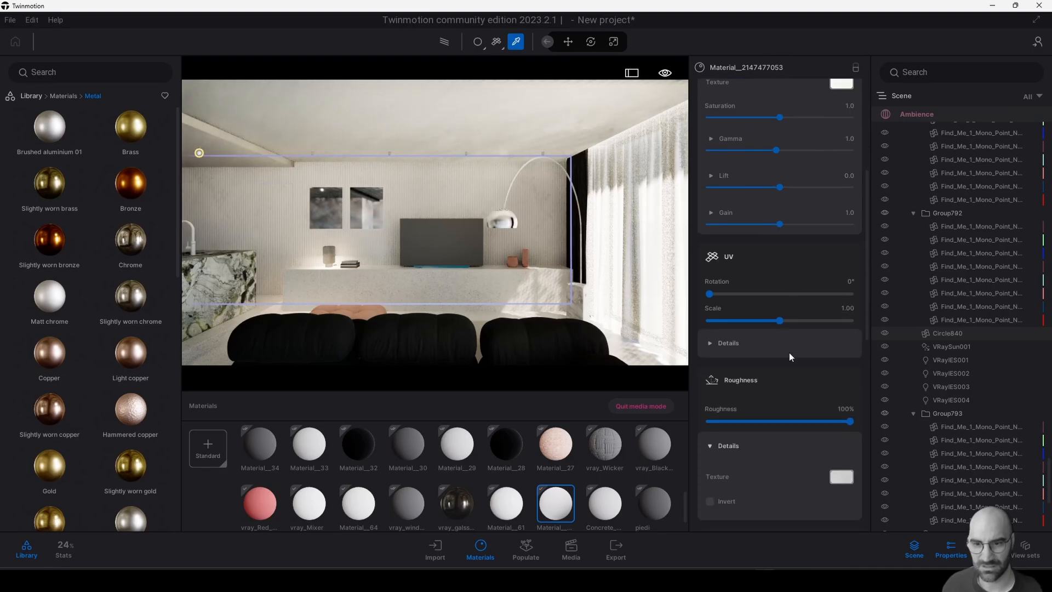
click(842, 478)
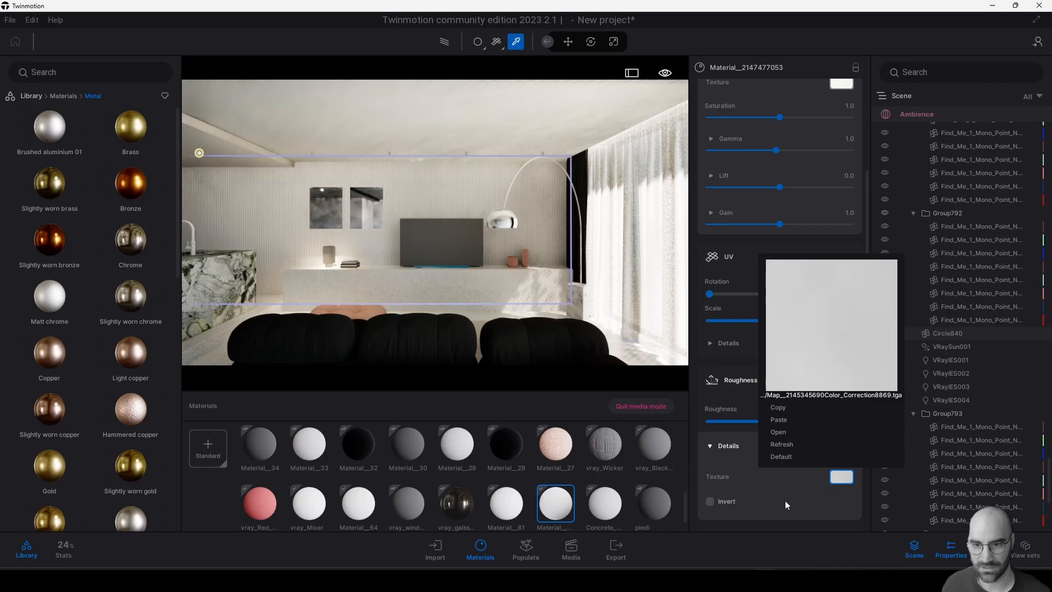
click(710, 502)
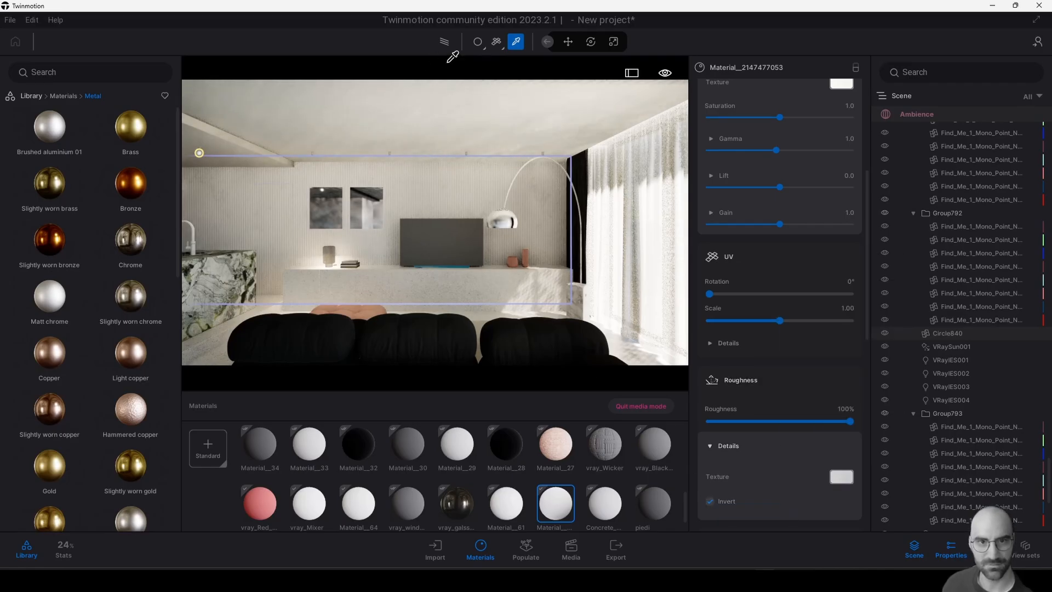
Turn path tracing off and on again to compare, and raise the ceiling material's luminosity to 80%.
click(445, 42)
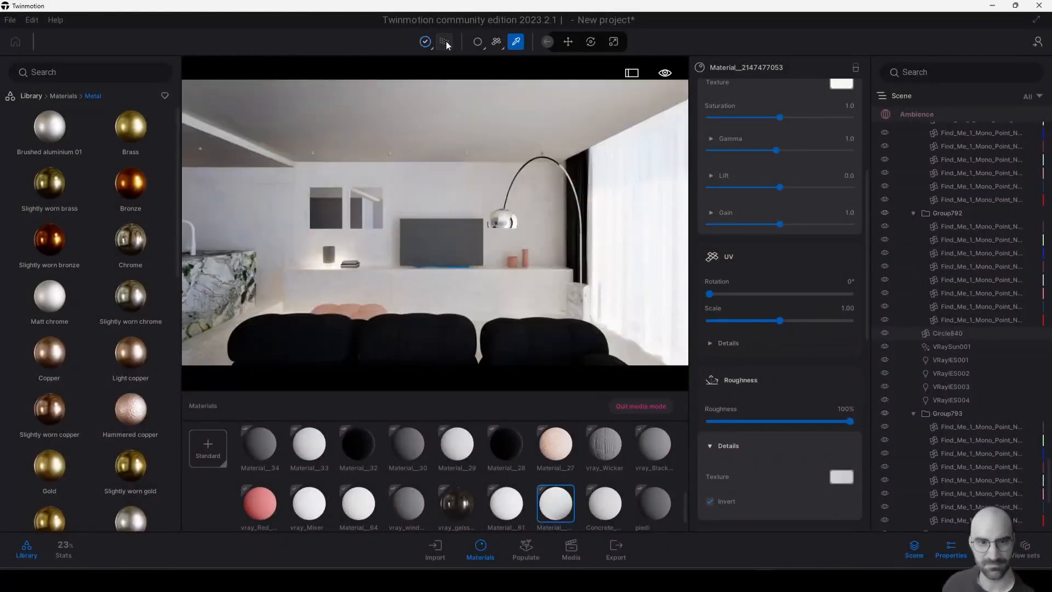
click(446, 41)
scroll(761, 352, up, 3)
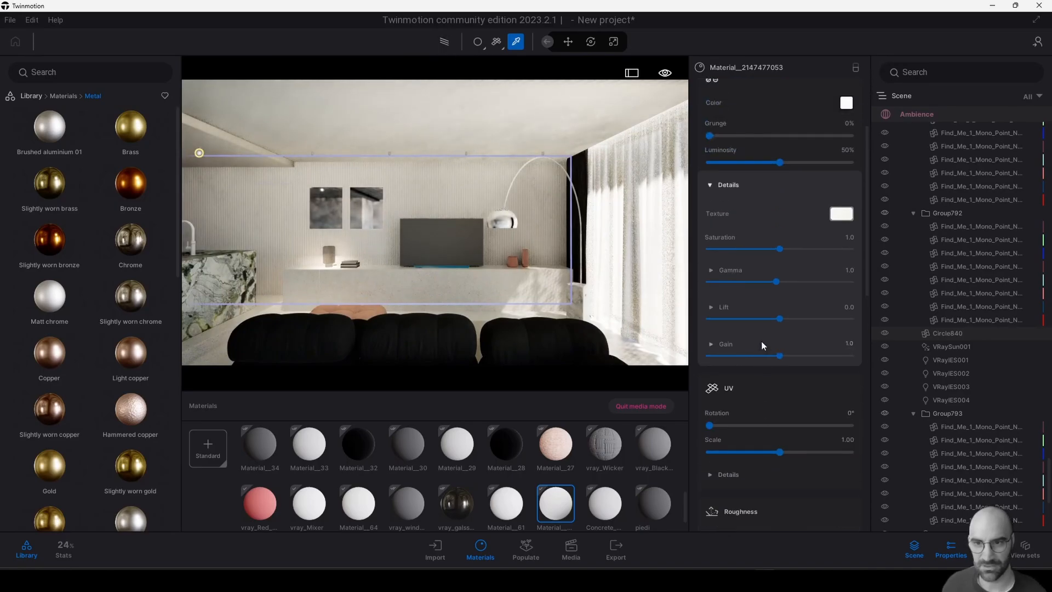
scroll(761, 345, up, 3)
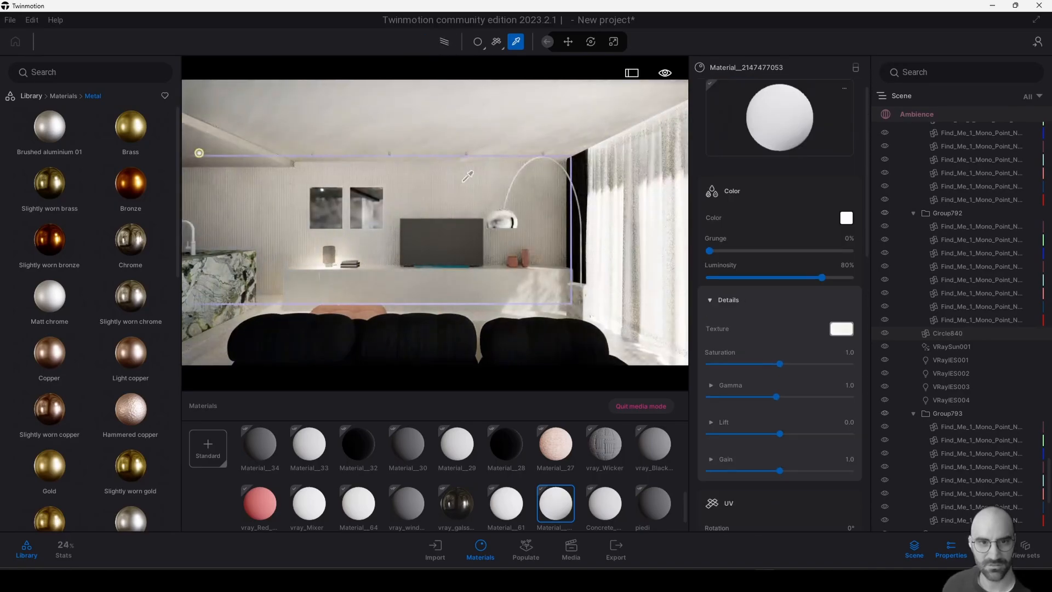
Pick the Screen material at the TV's base and reset its color texture to the default.
click(443, 241)
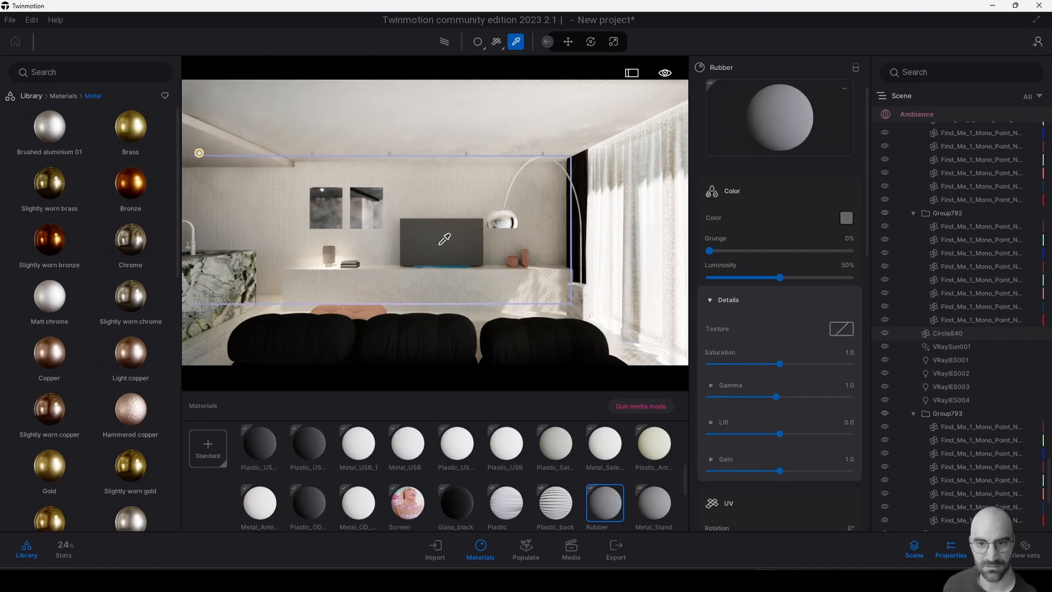
scroll(466, 269, up, 5)
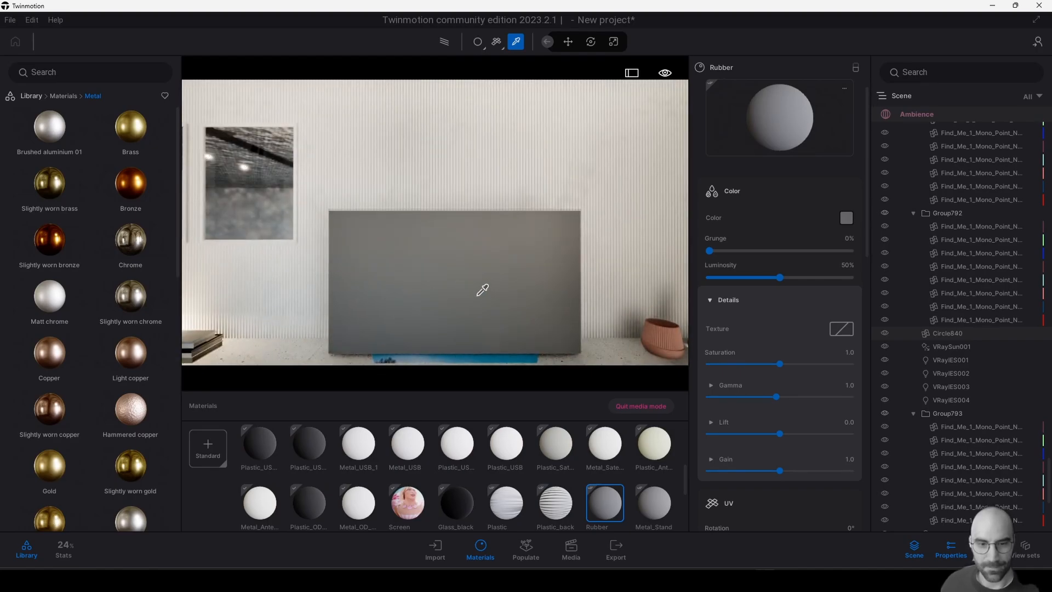
click(476, 356)
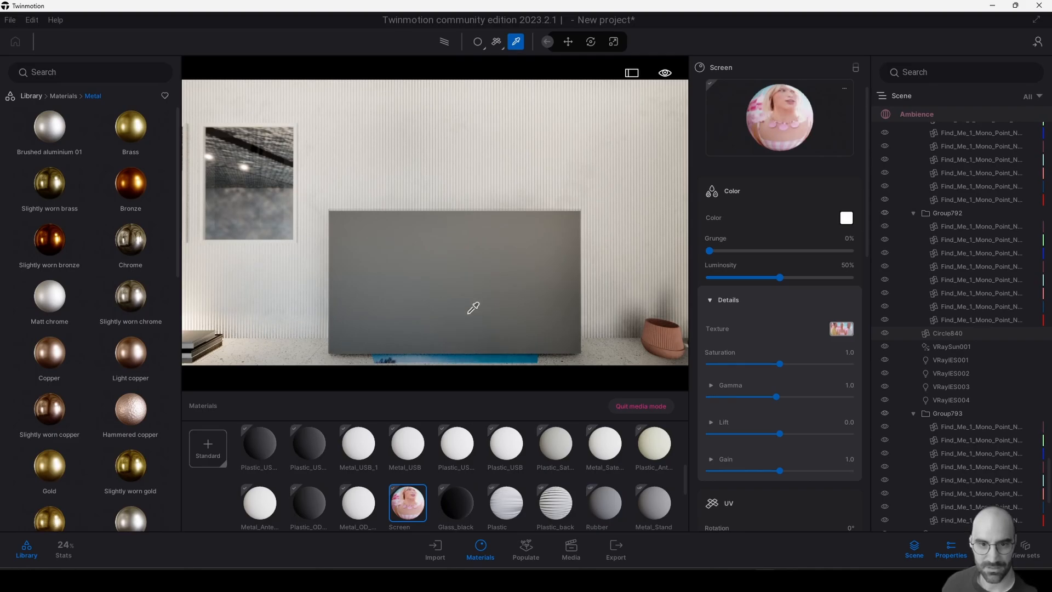
click(841, 329)
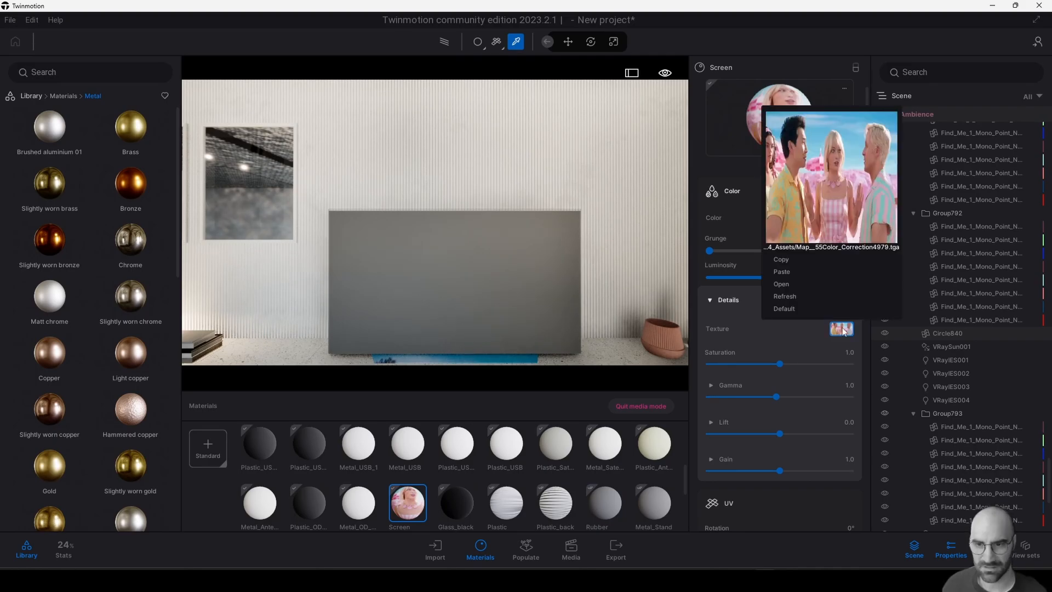
click(788, 308)
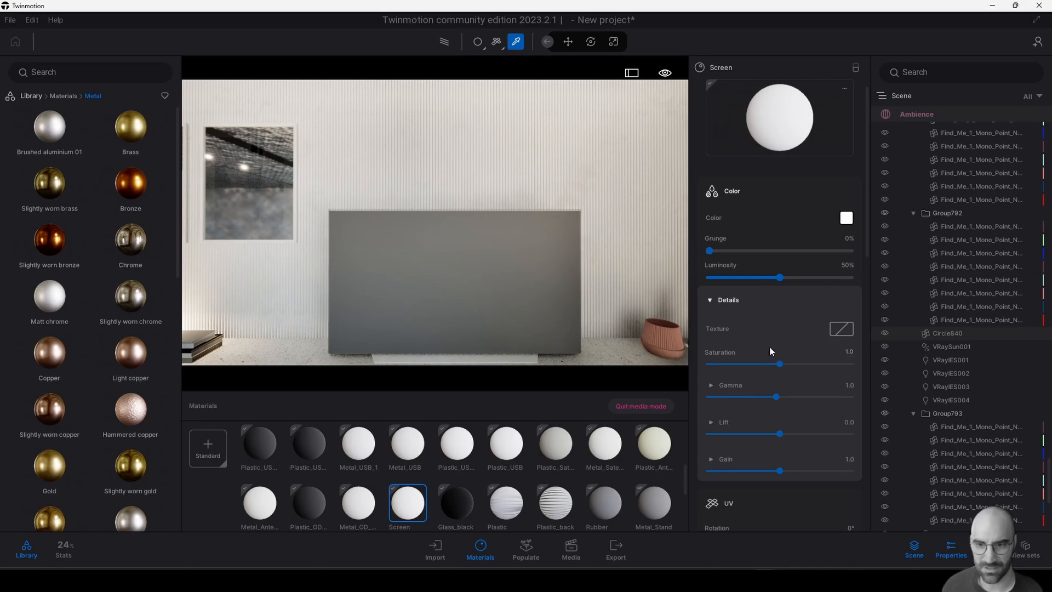
Keep the Screen material's color white and set its roughness to 9% and metalness to 49%.
click(847, 217)
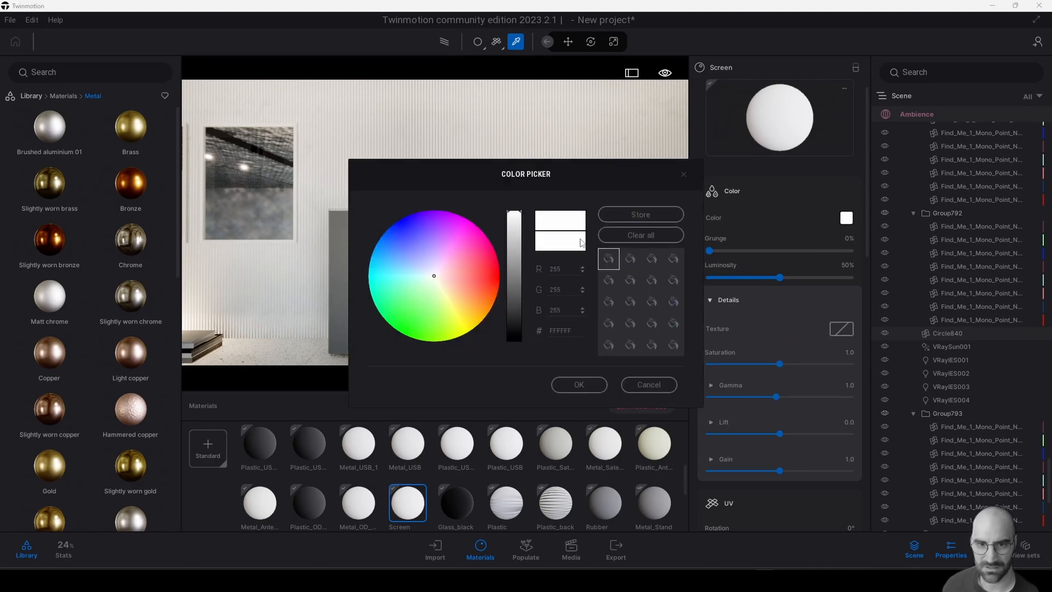
click(589, 384)
scroll(774, 403, down, 4)
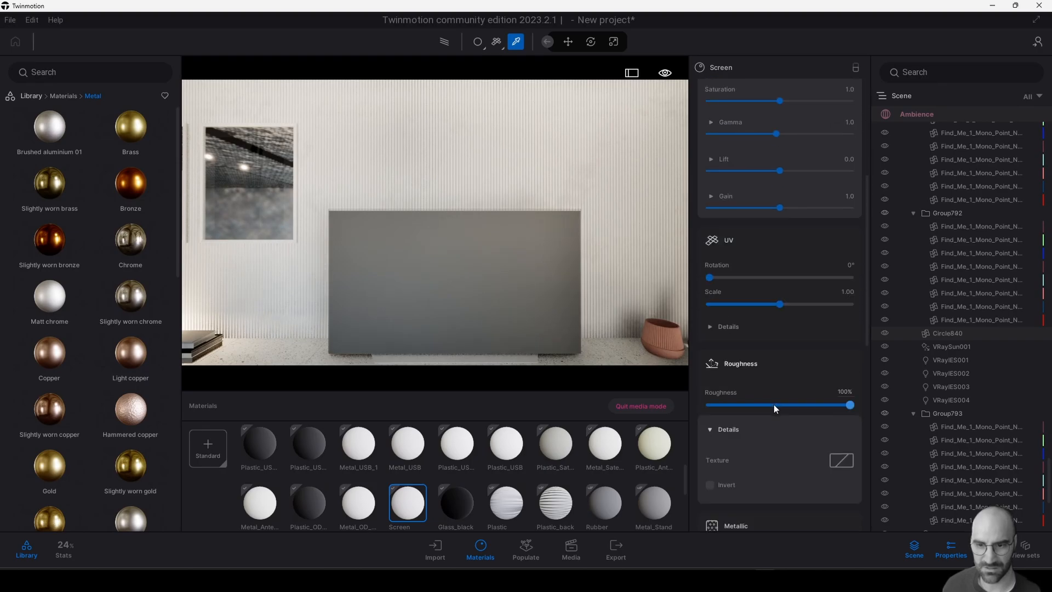
drag(773, 404, 722, 405)
scroll(713, 493, down, 1)
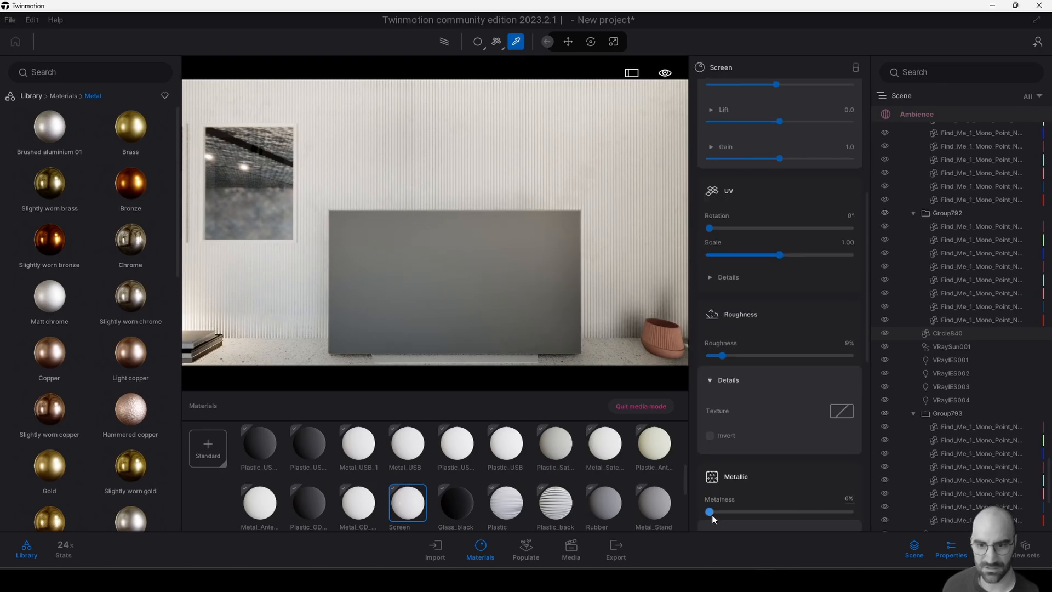
drag(712, 511, 798, 511)
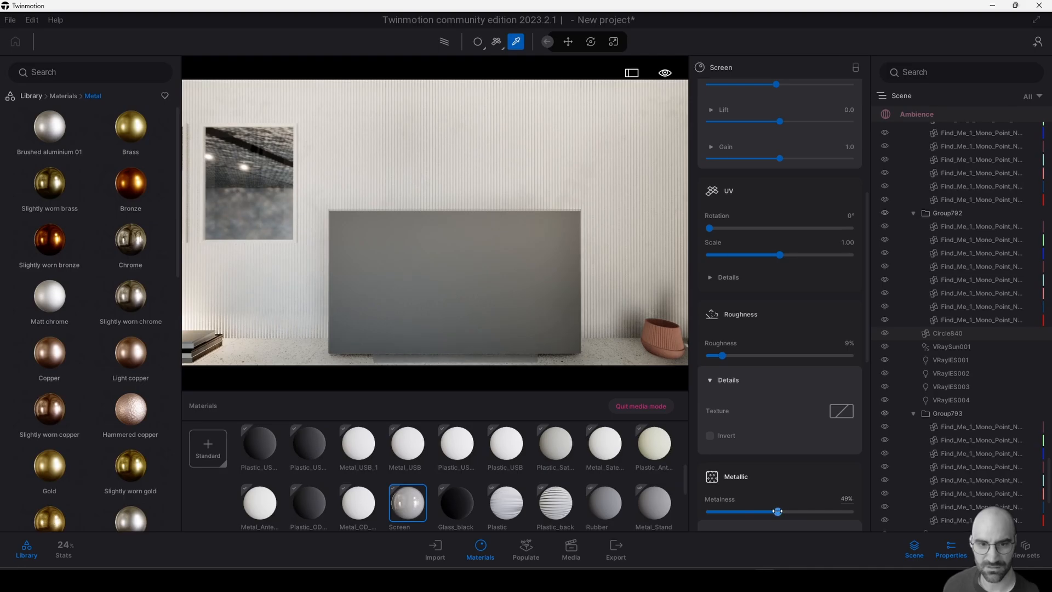
Try moving the TV model upward and undo the move.
click(513, 288)
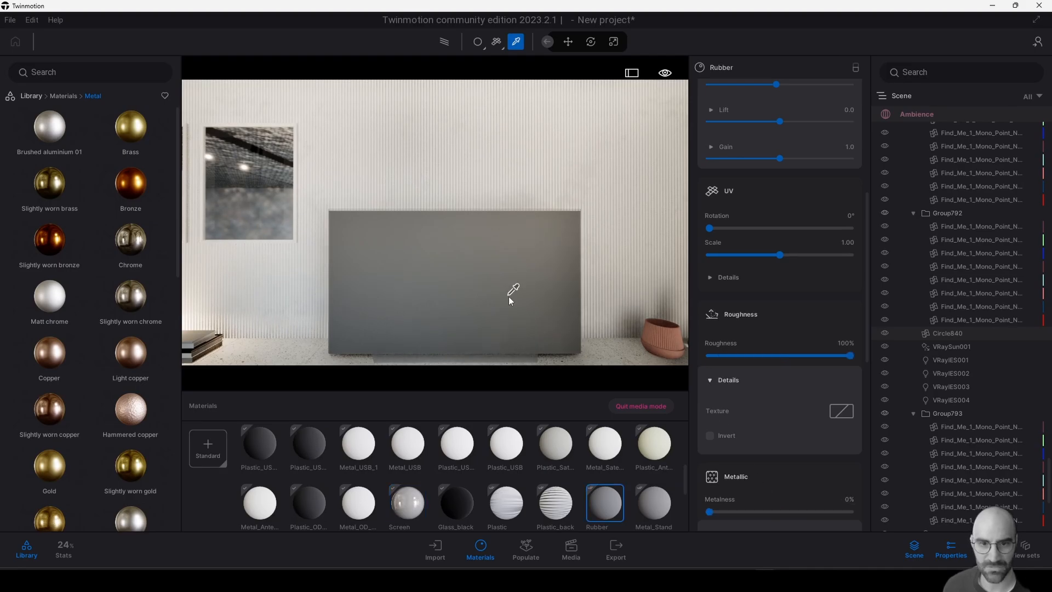
key(Escape)
click(512, 300)
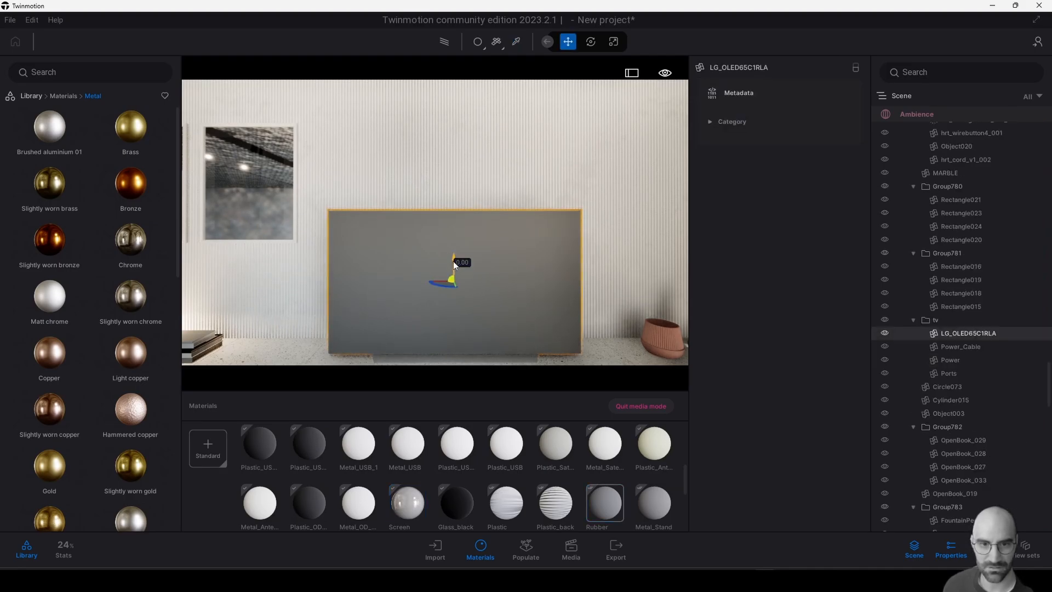
drag(454, 262, 454, 216)
key(ctrl+z)
Pick the Rubber material on the TV's front and open its color texture options.
key(t)
click(490, 275)
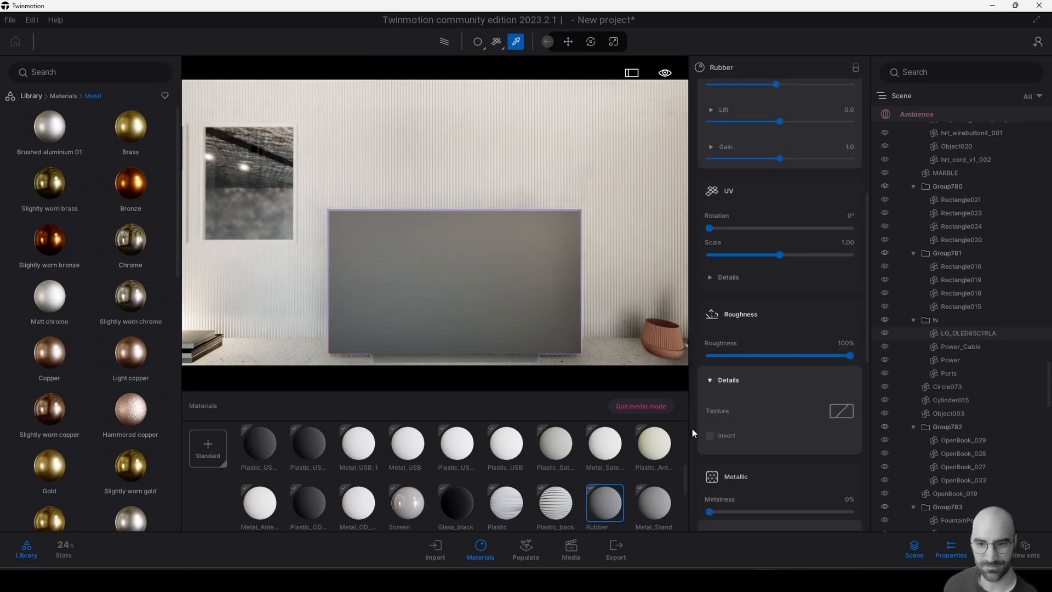
scroll(778, 385, up, 5)
click(839, 249)
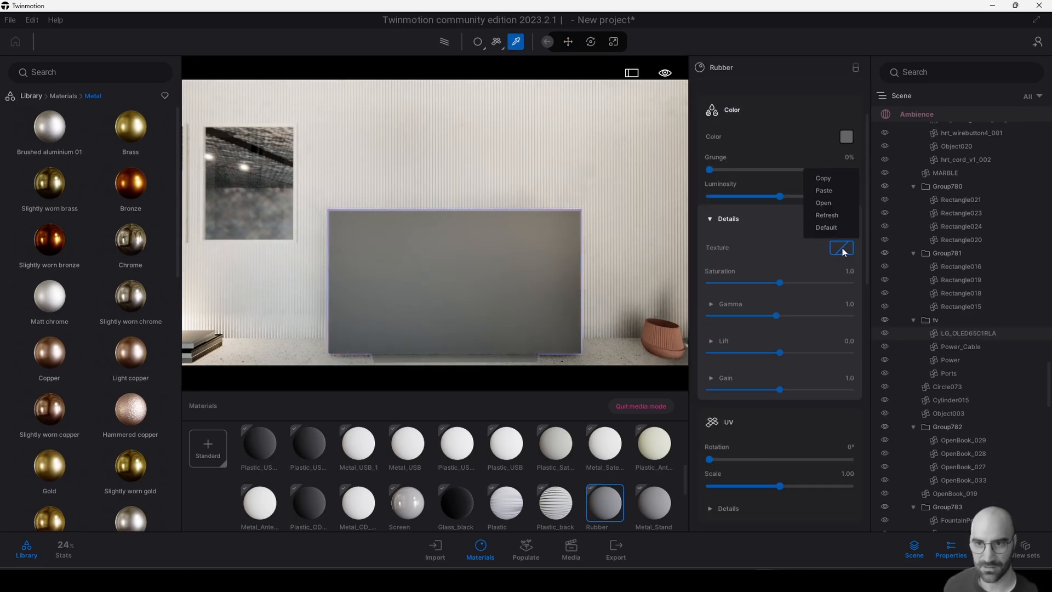
click(828, 217)
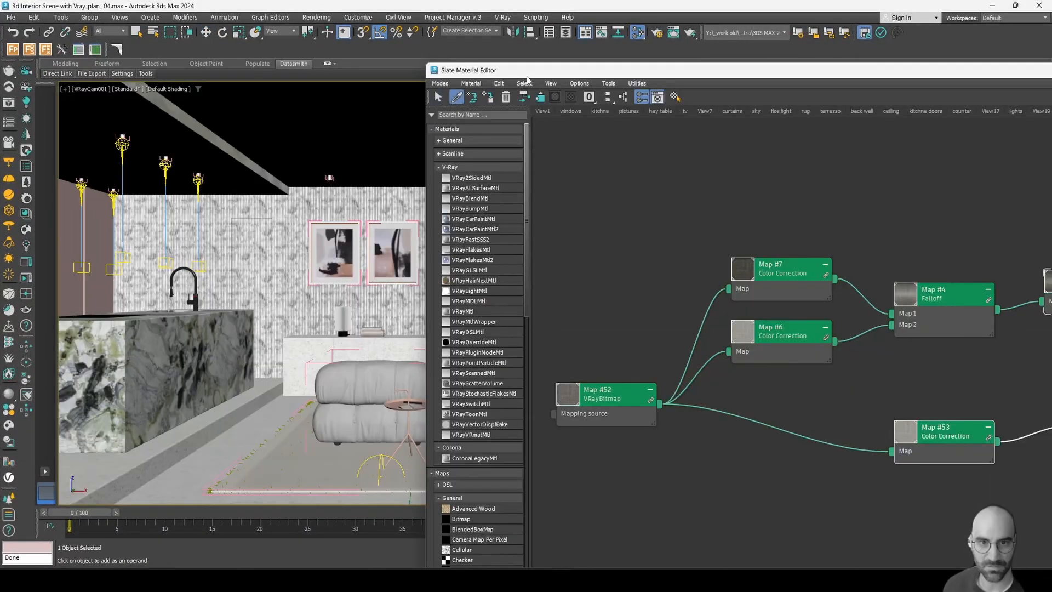
Look up the TV's material in the 3ds Max Slate Material Editor and assign its movie-scene image as the Rubber color texture.
drag(521, 71, 643, 73)
click(580, 98)
click(473, 286)
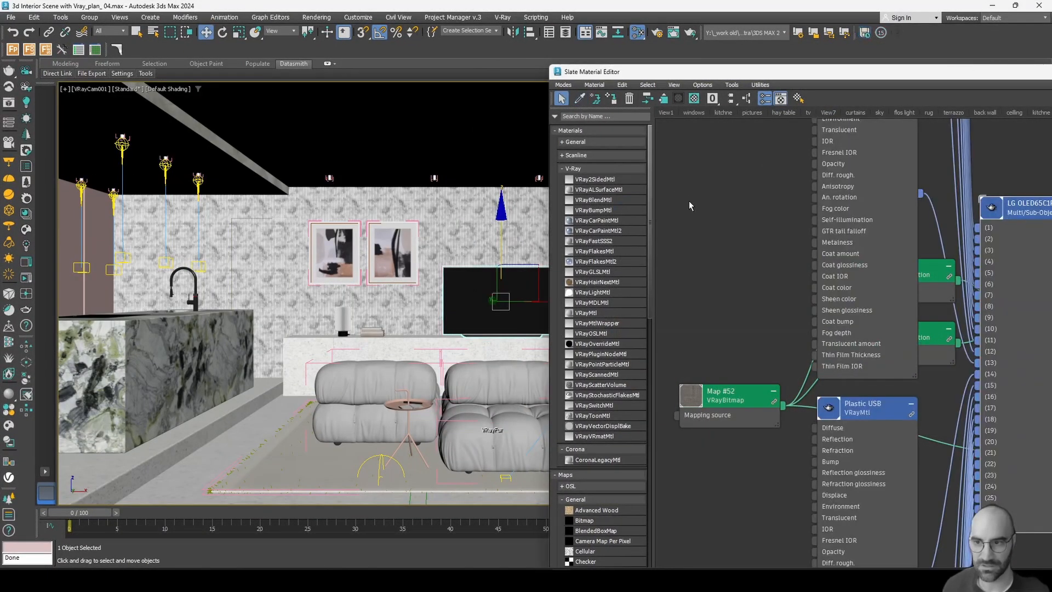
drag(794, 74, 427, 83)
double_click(427, 83)
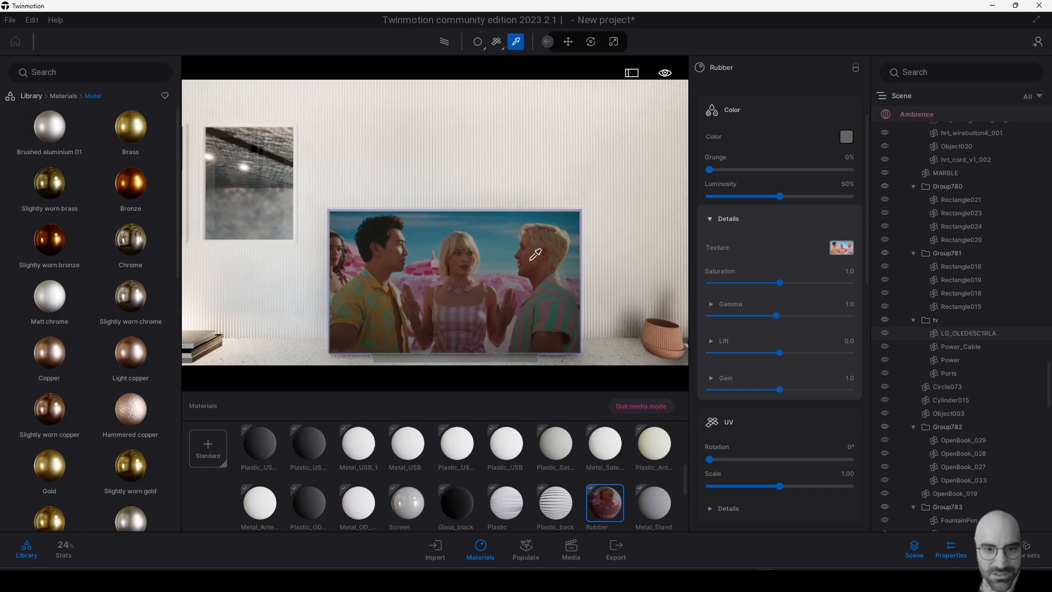
Change the TV's Rubber material color to white and raise its luminosity to 79%.
click(846, 136)
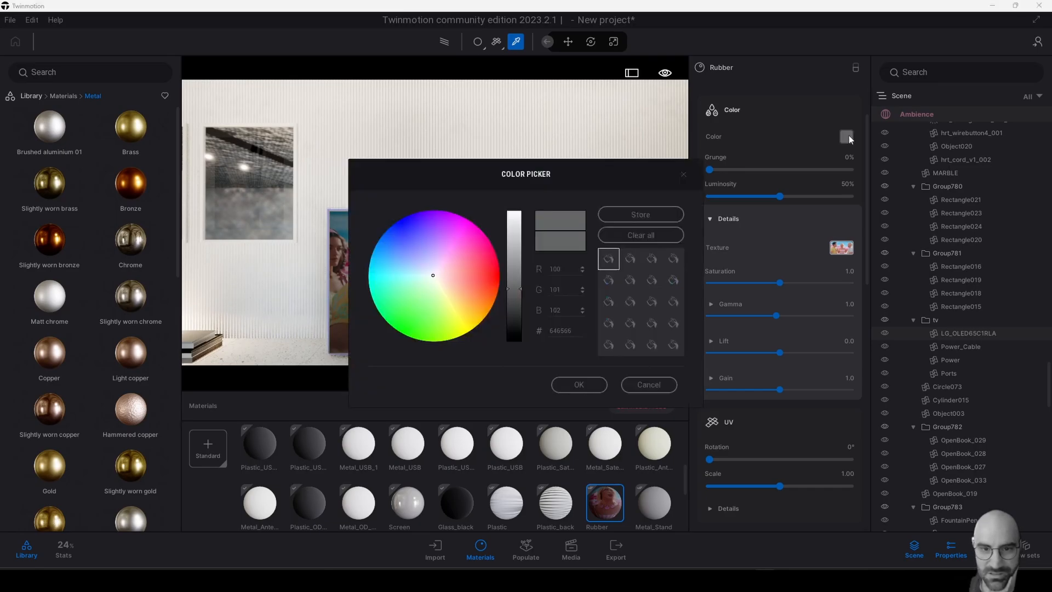
drag(518, 243, 506, 171)
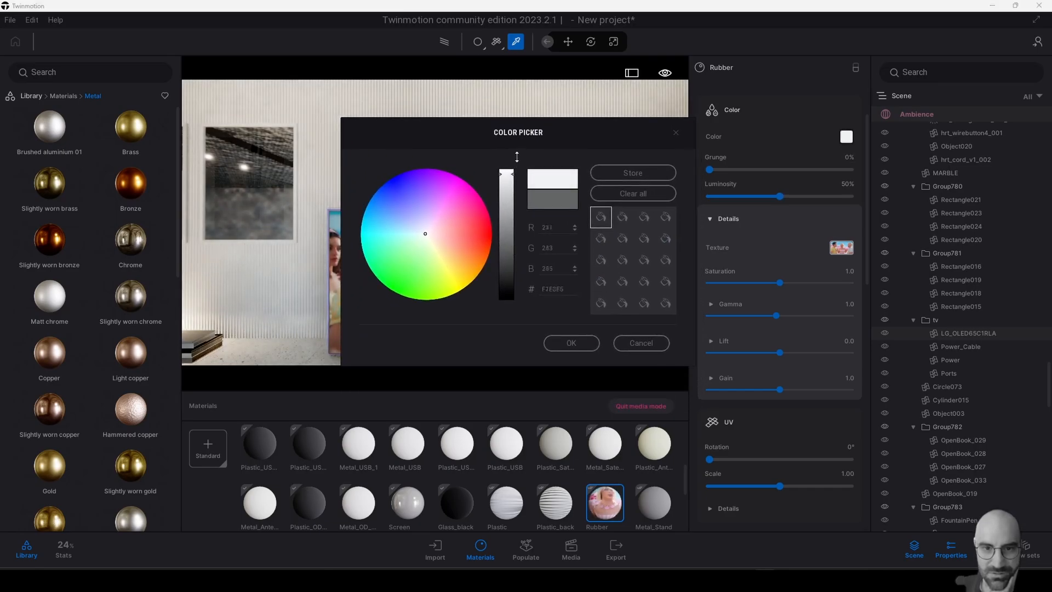
click(584, 344)
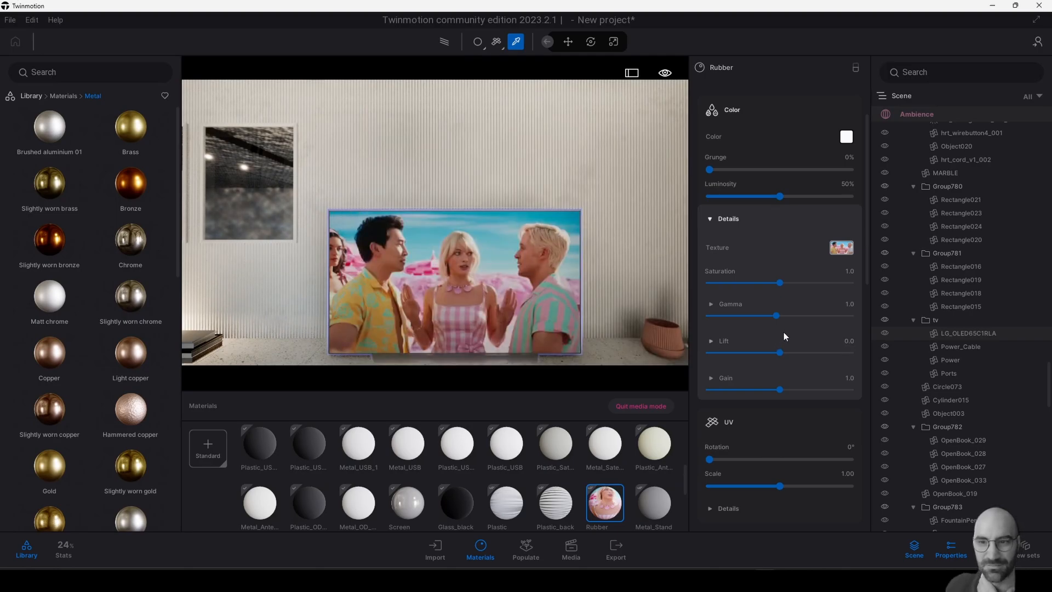
drag(780, 196, 840, 195)
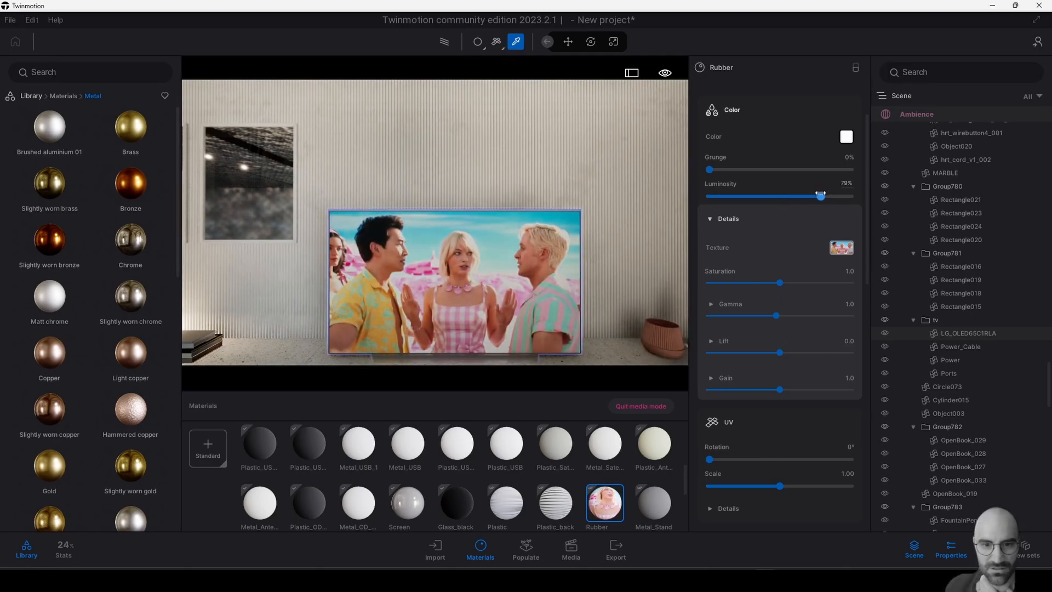
Enable the Rubber material's emissive channel and assign the barbie-movie-quotes JPEG as its emissive texture.
scroll(784, 290, down, 5)
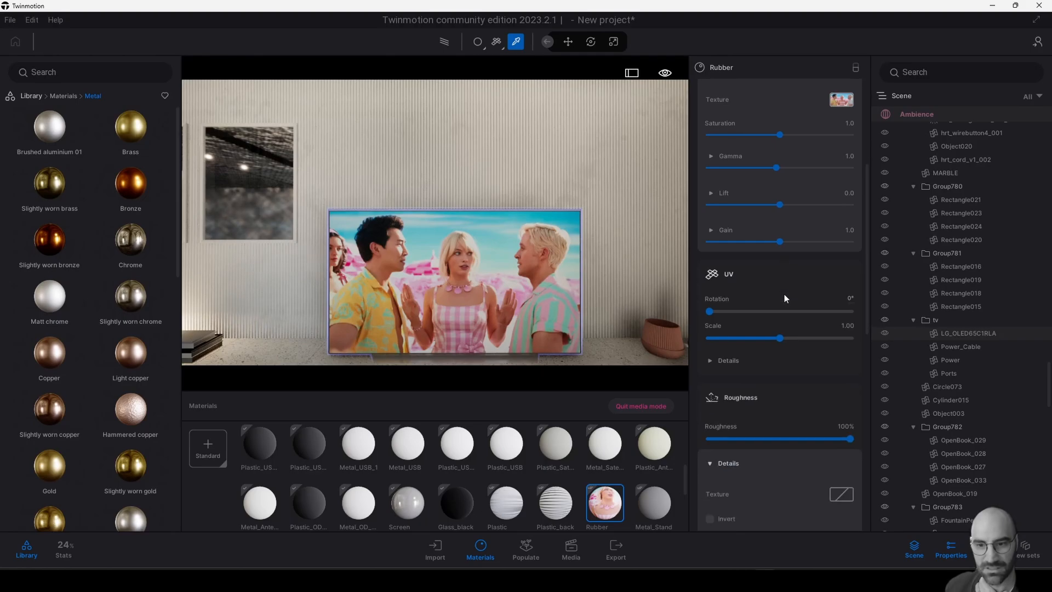
scroll(784, 299, down, 5)
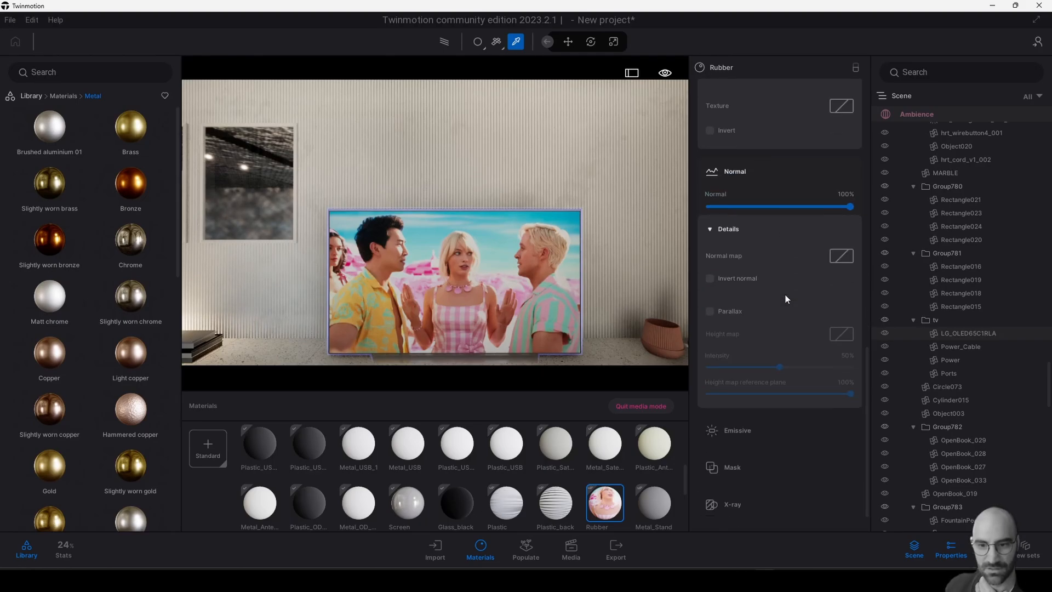
click(746, 401)
drag(807, 432, 651, 429)
click(729, 477)
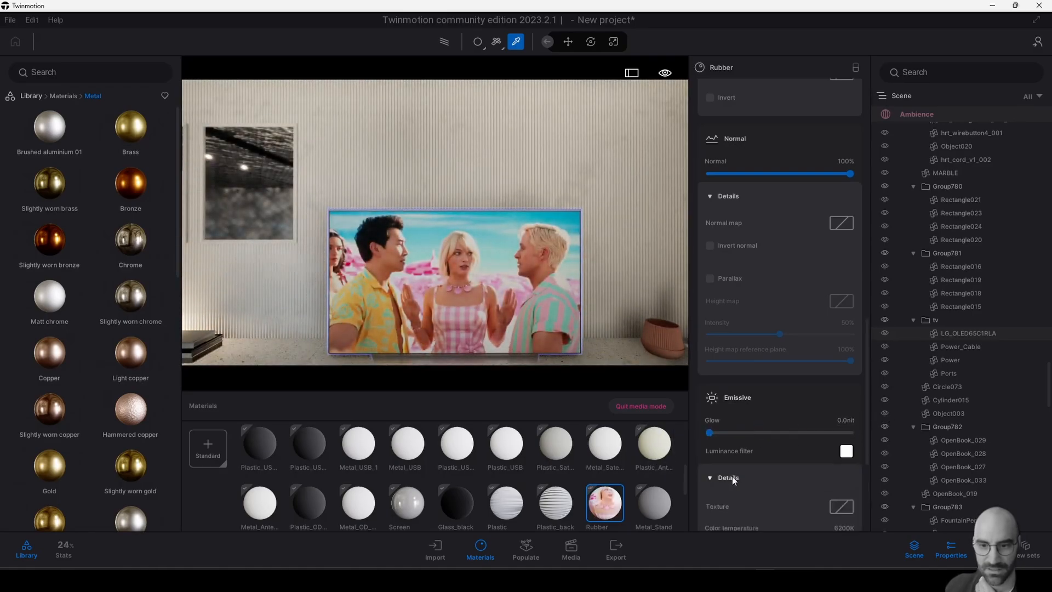
scroll(733, 476, down, 1)
right_click(842, 474)
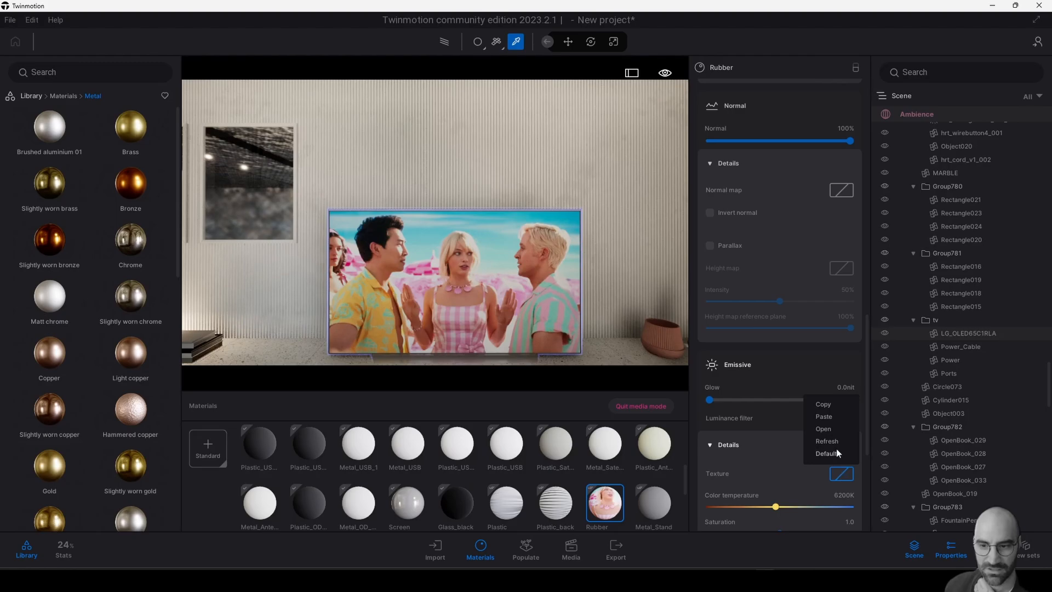
click(826, 430)
scroll(596, 359, down, 3)
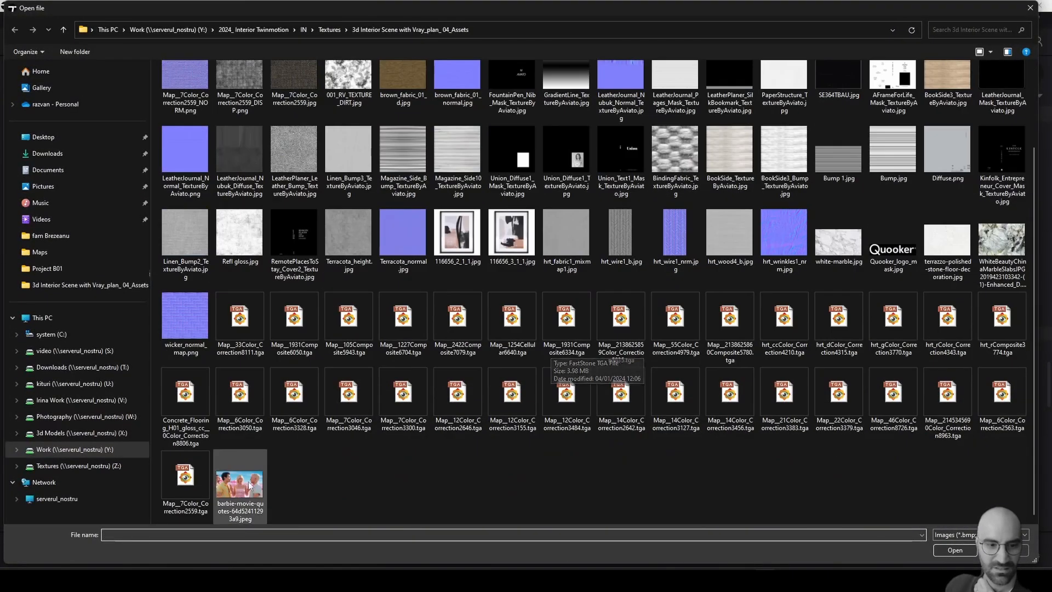
double_click(245, 481)
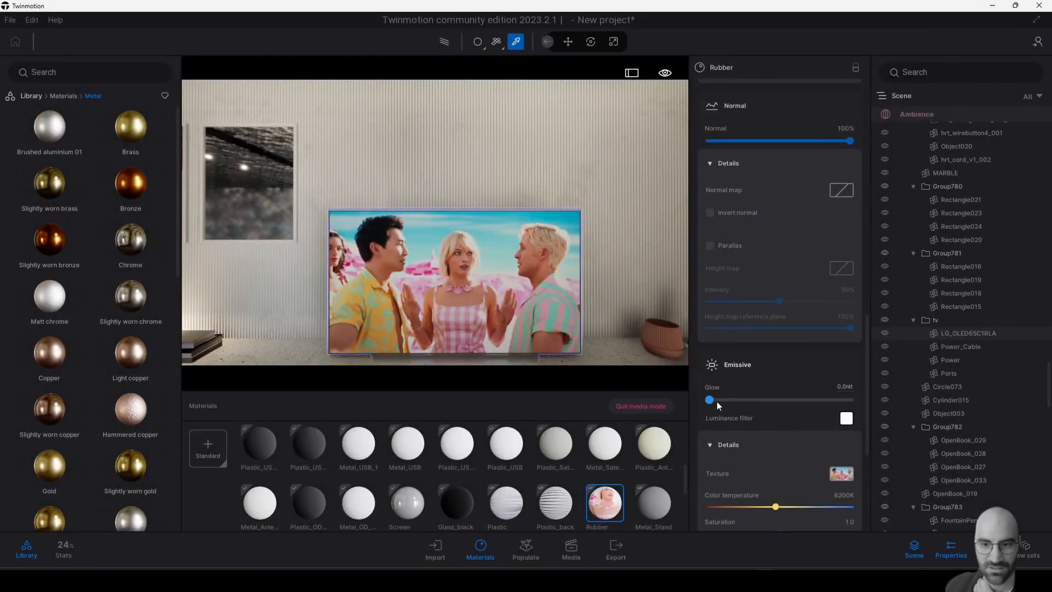
Set the Rubber material's emissive glow to 500 nit and preview the living room with the path tracer.
click(712, 399)
scroll(525, 318, down, 5)
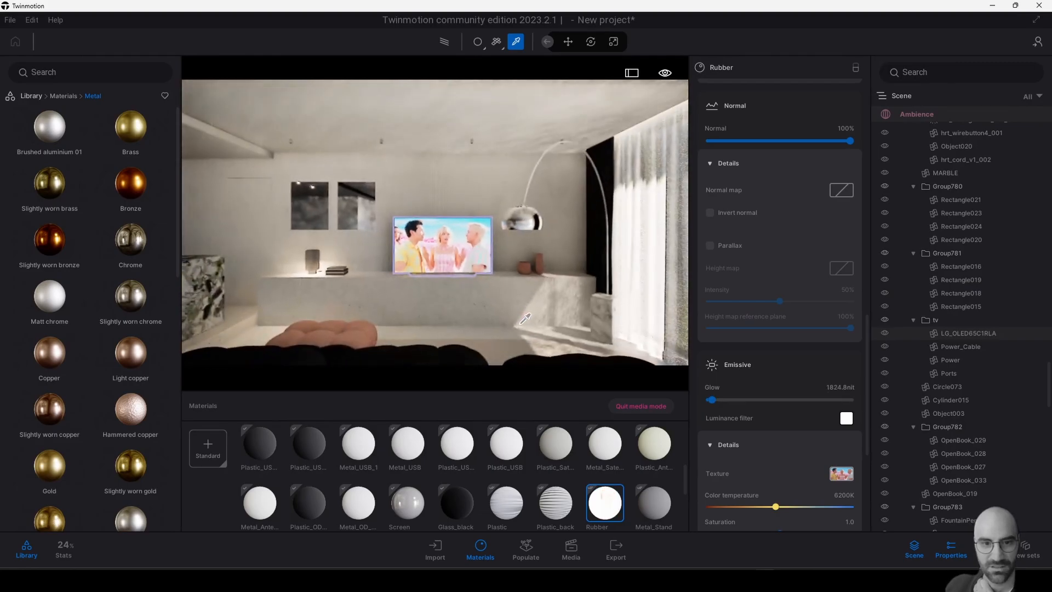
click(847, 388)
text(500)
key(Return)
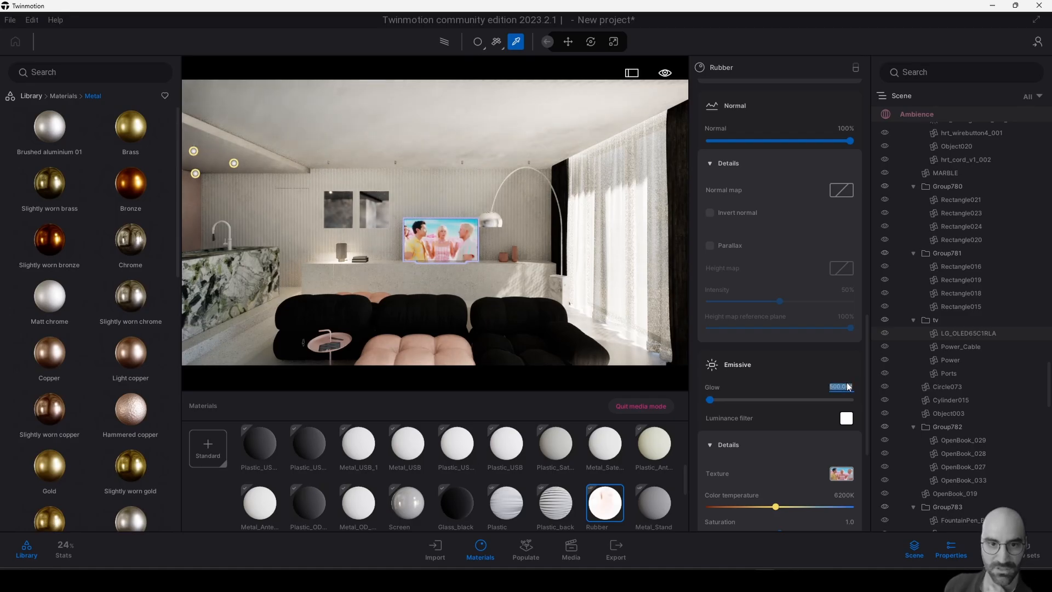
click(445, 42)
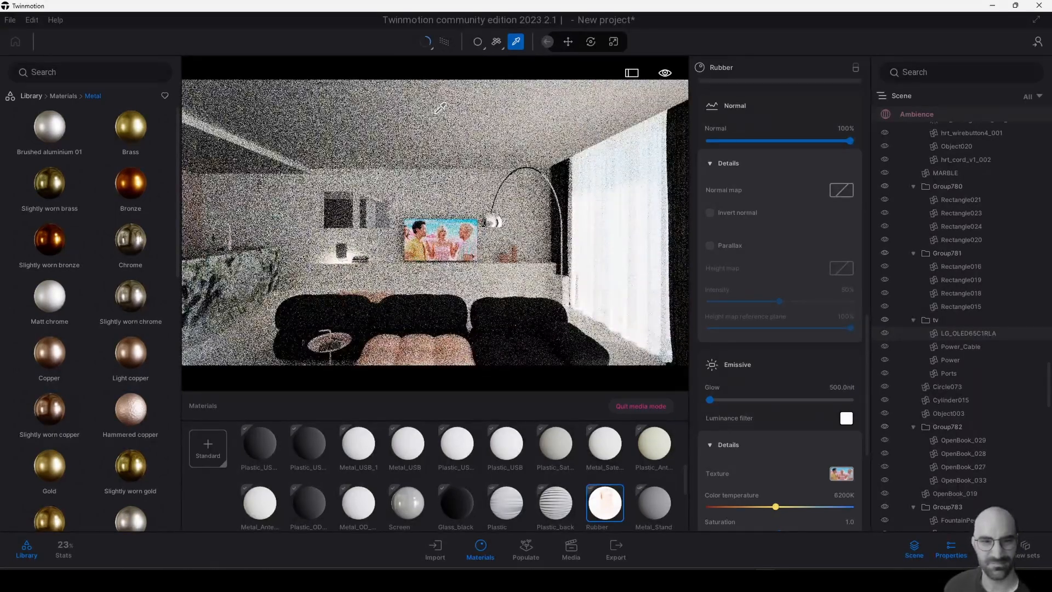
Set the TV's Rubber emissive glow to 800 nit, check it path-traced, and return to the real-time view.
drag(829, 388, 916, 341)
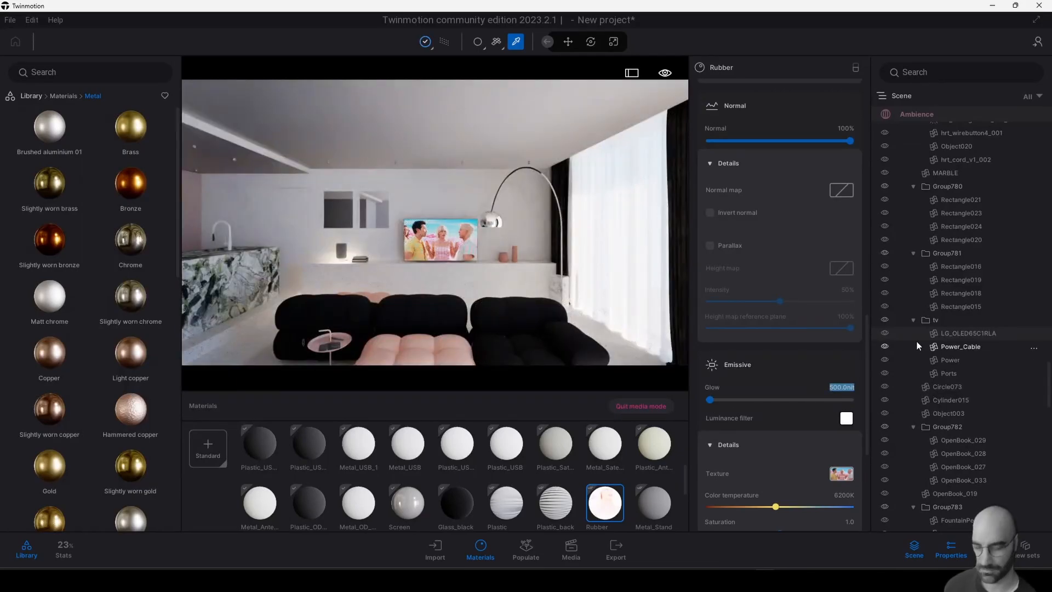
text(800)
key(Return)
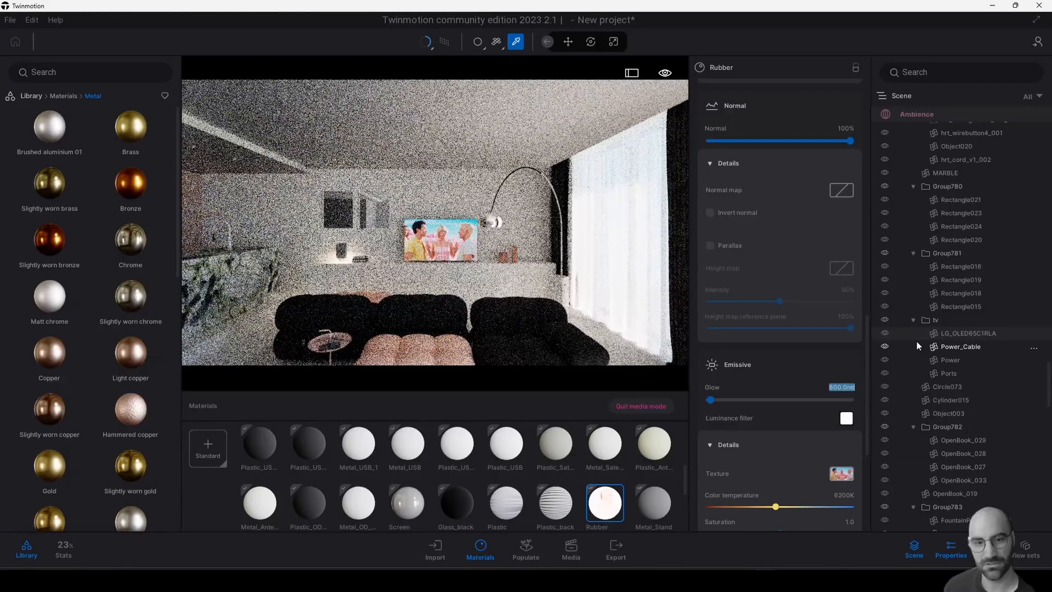
click(445, 44)
Pick the material covering the wall pictures and set its metalness to 0% and opacity to 7%.
scroll(428, 236, up, 6)
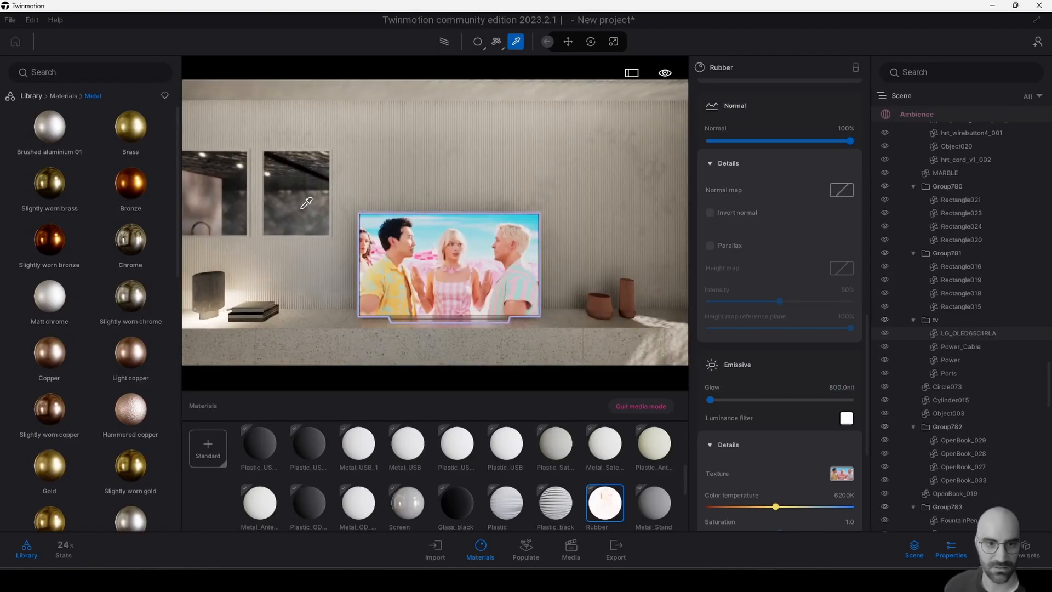
click(306, 203)
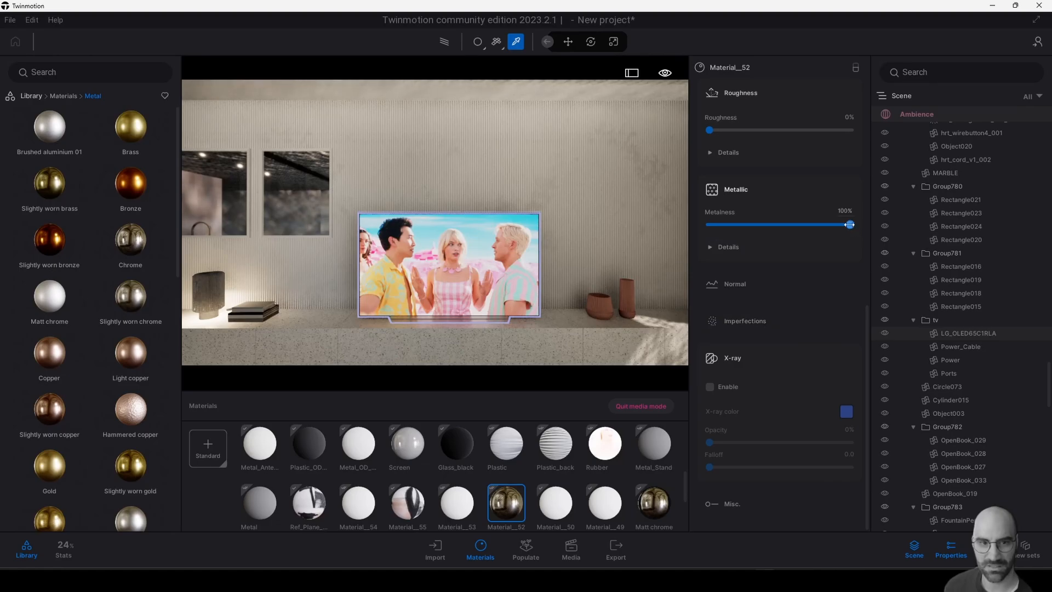
drag(850, 225, 711, 234)
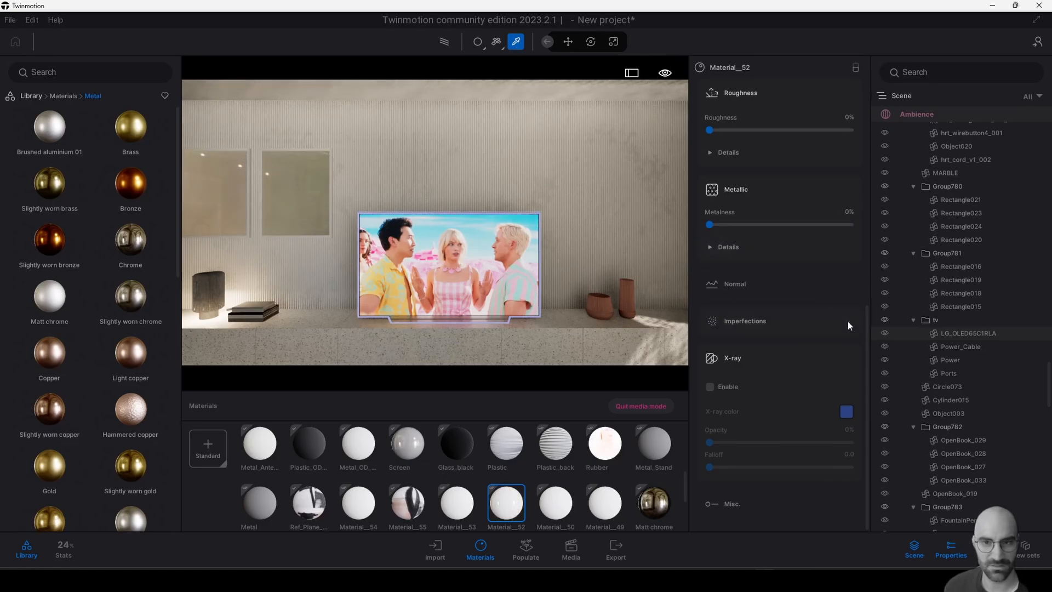
scroll(837, 321, up, 5)
mouse_move(709, 180)
mouse_down()
mouse_move(794, 179)
mouse_move(720, 179)
mouse_up()
scroll(777, 210, up, 2)
scroll(842, 180, up, 3)
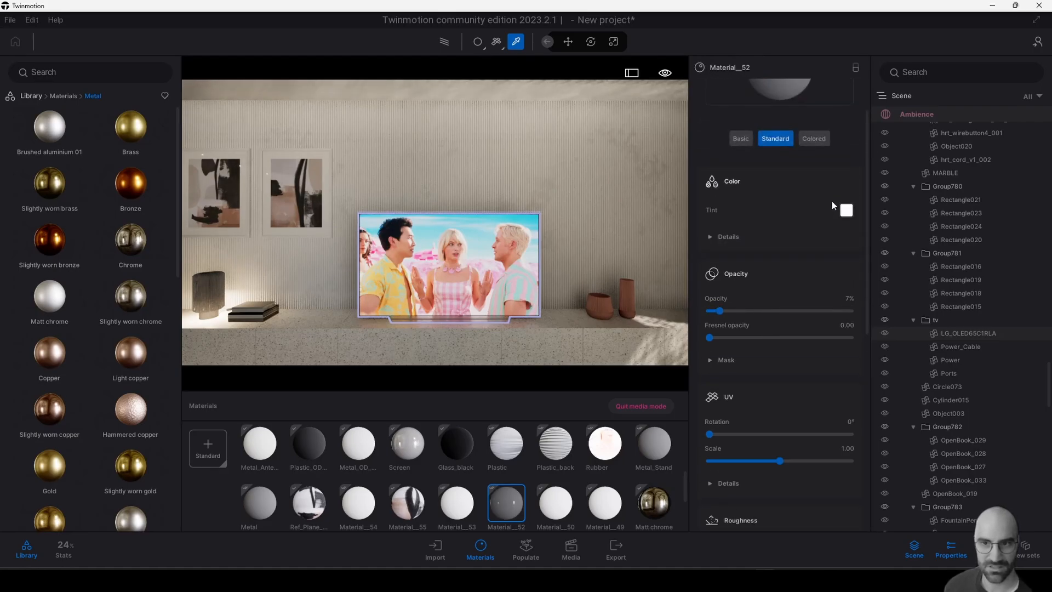
Switch the picture glass material to the Colored type, keep its white tint, and set Fresnel opacity to 0.32.
click(846, 261)
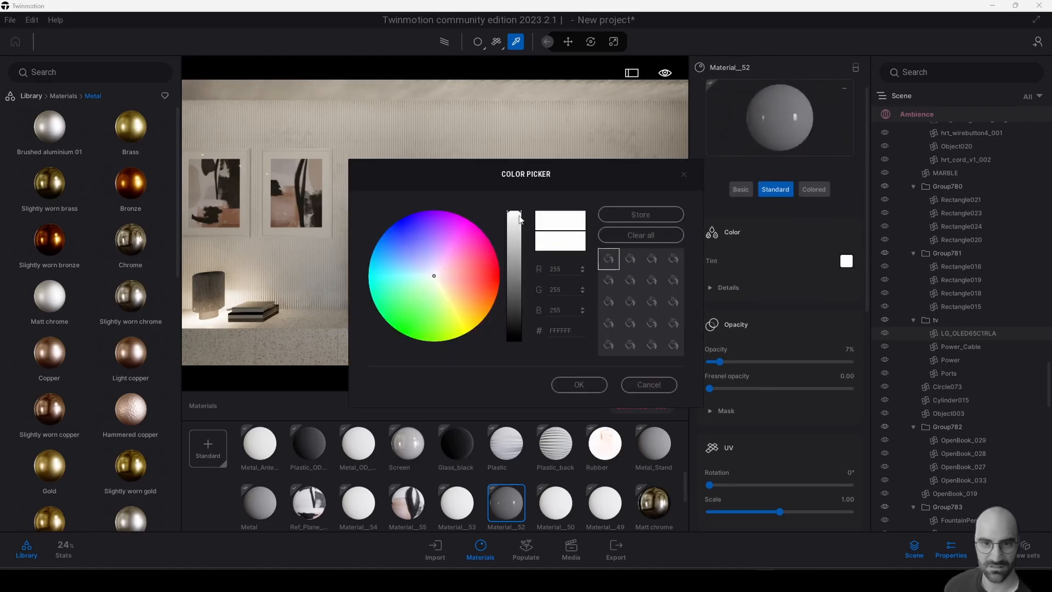
click(590, 384)
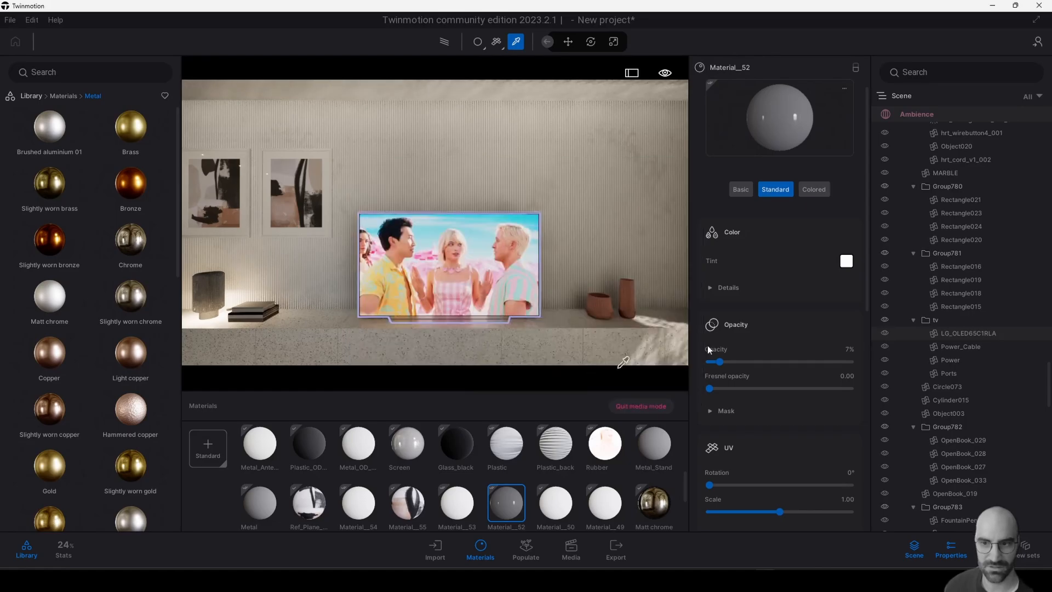
click(816, 190)
click(846, 261)
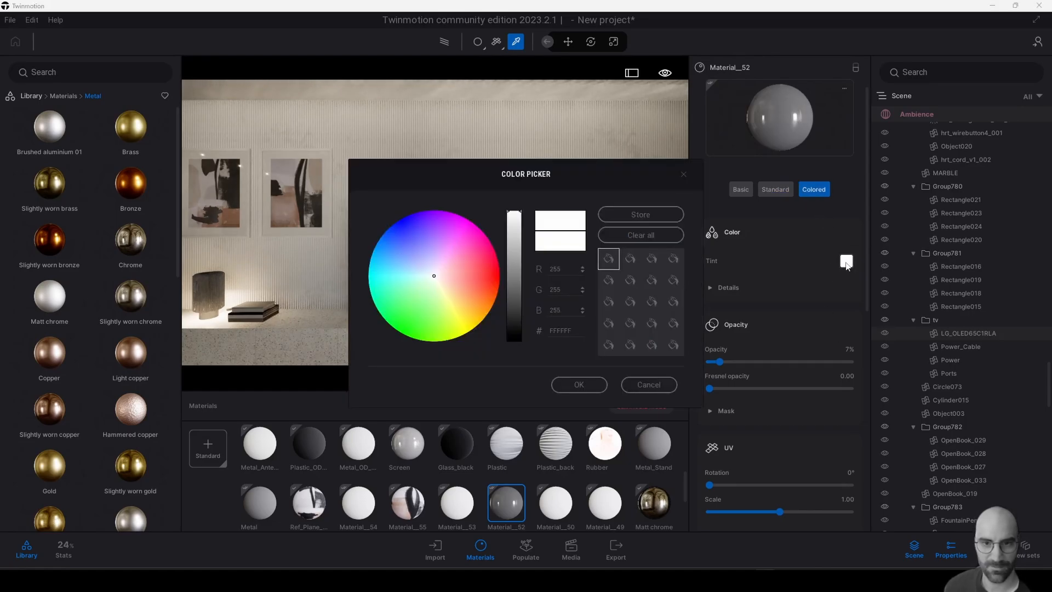
click(722, 367)
drag(712, 388, 754, 389)
scroll(416, 255, down, 5)
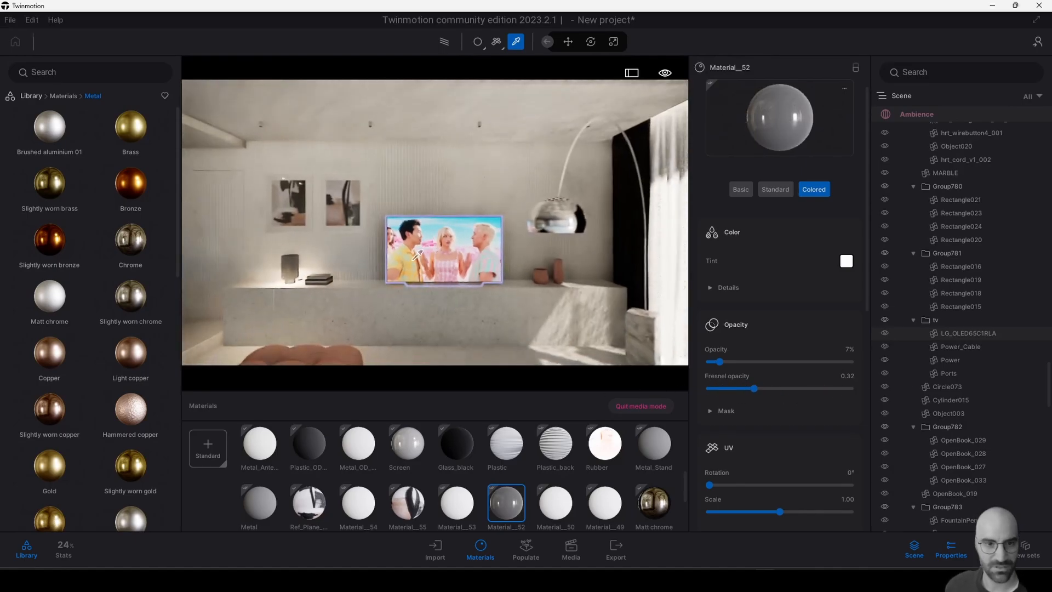
Pick the terracotta material of the vases beside the TV and set its grunge to 6%.
scroll(616, 284, up, 6)
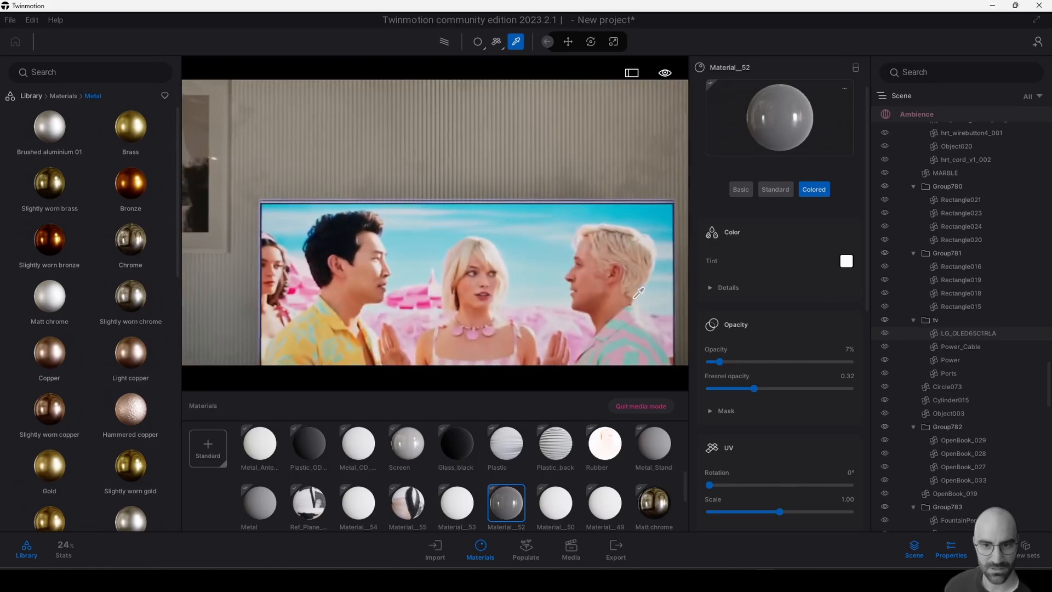
scroll(615, 284, down, 2)
middle_drag(616, 284, 330, 205)
scroll(608, 293, up, 5)
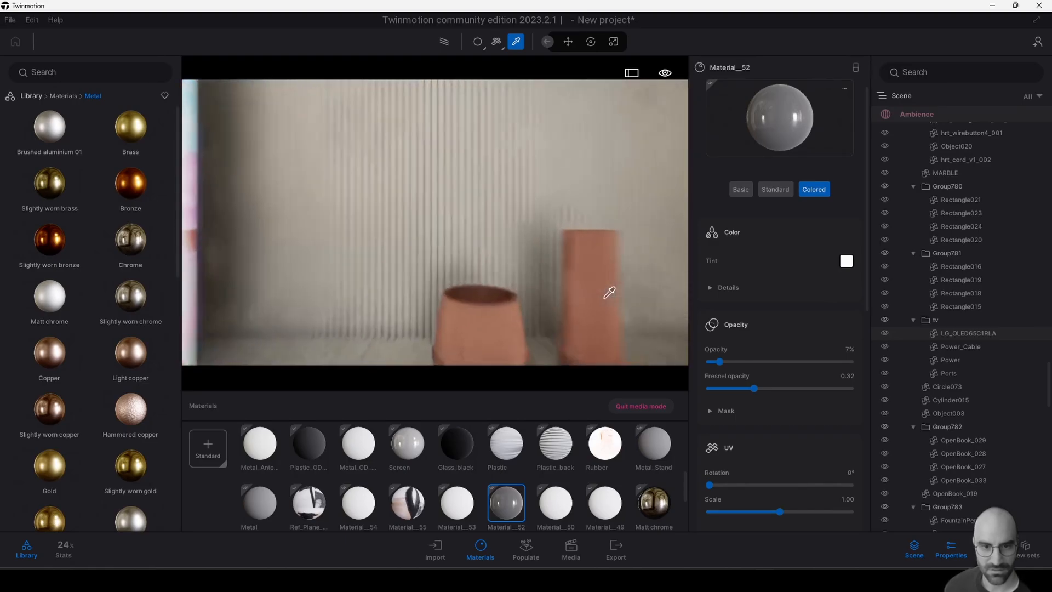
scroll(608, 293, down, 5)
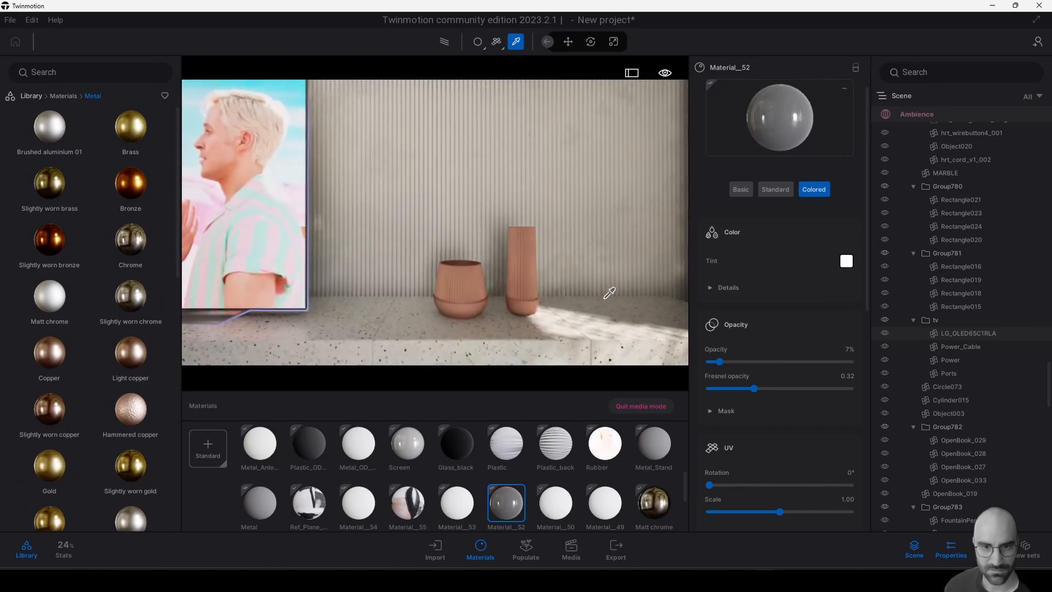
click(466, 286)
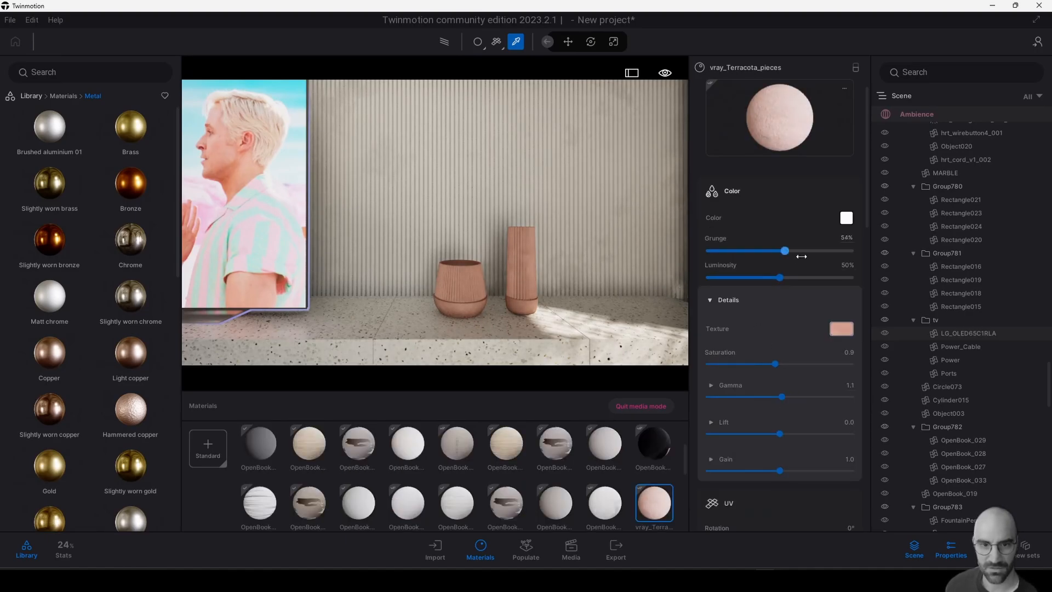
drag(800, 252, 717, 251)
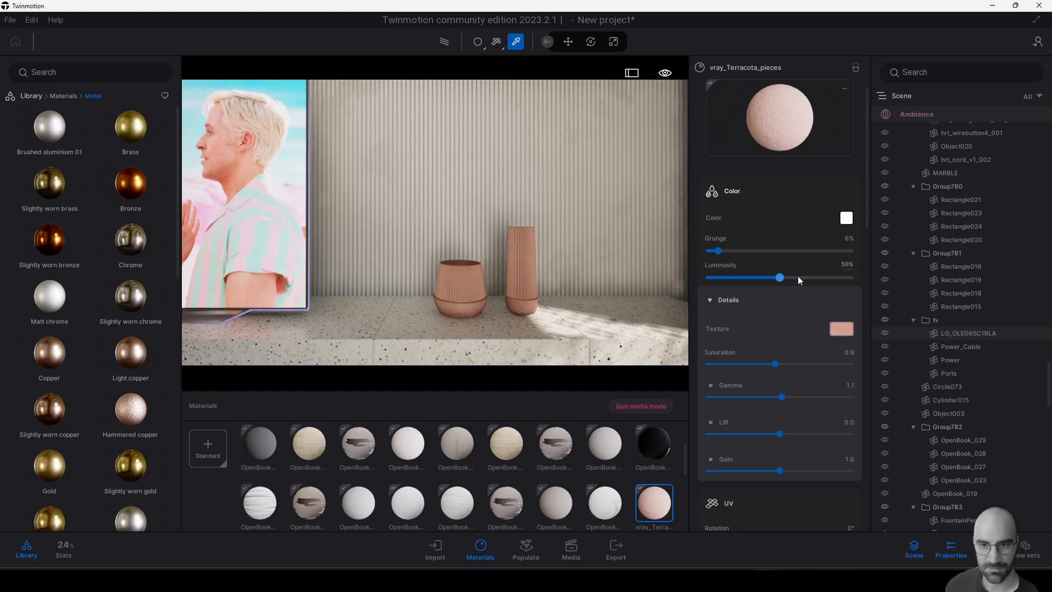
Set the terracotta vase material's roughness to 47%.
scroll(778, 318, down, 5)
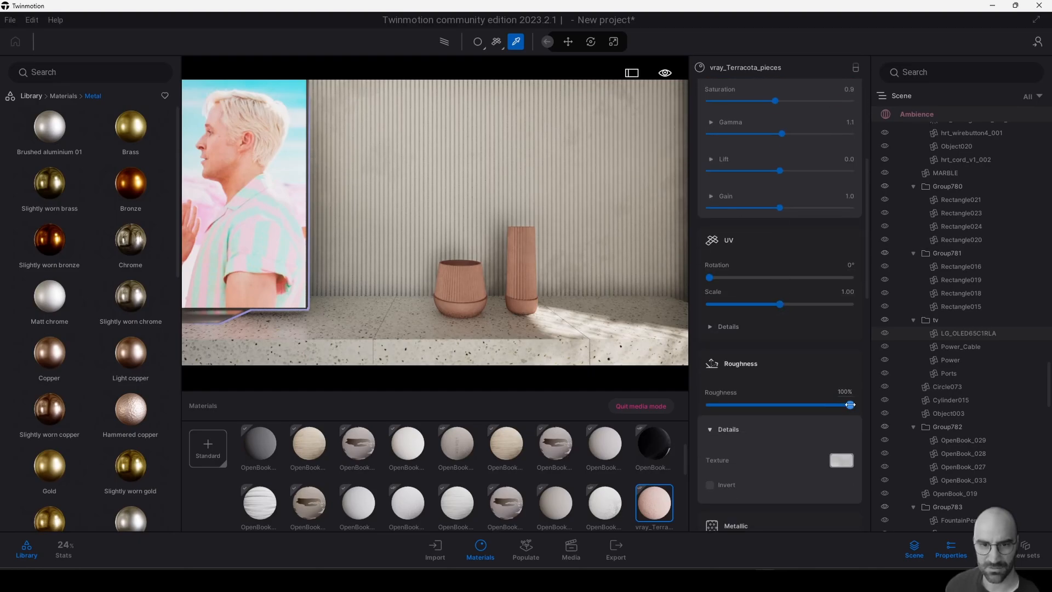
drag(850, 405, 765, 405)
scroll(778, 398, down, 5)
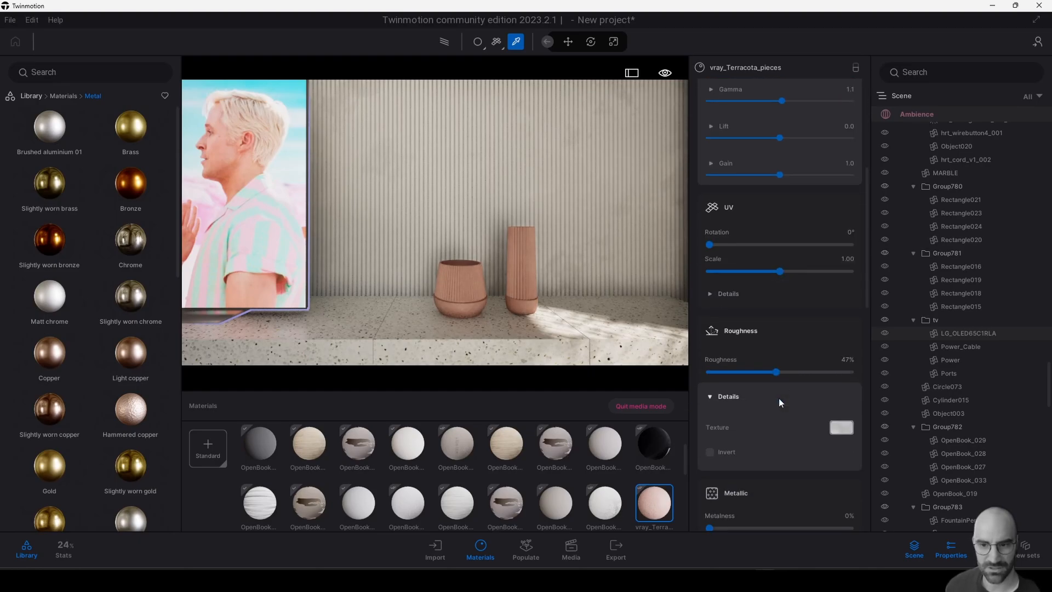
scroll(500, 303, down, 8)
Pick the black sofa's tessuto fabric material and set its color texture gamma to 0.9.
middle_drag(461, 294, 510, 334)
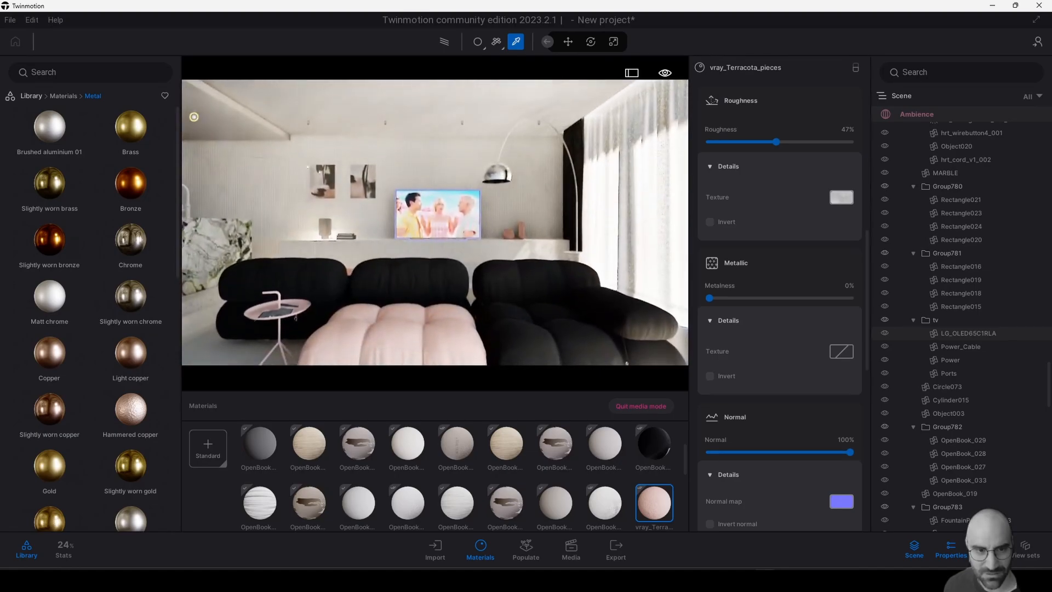
scroll(444, 285, up, 6)
scroll(444, 305, down, 6)
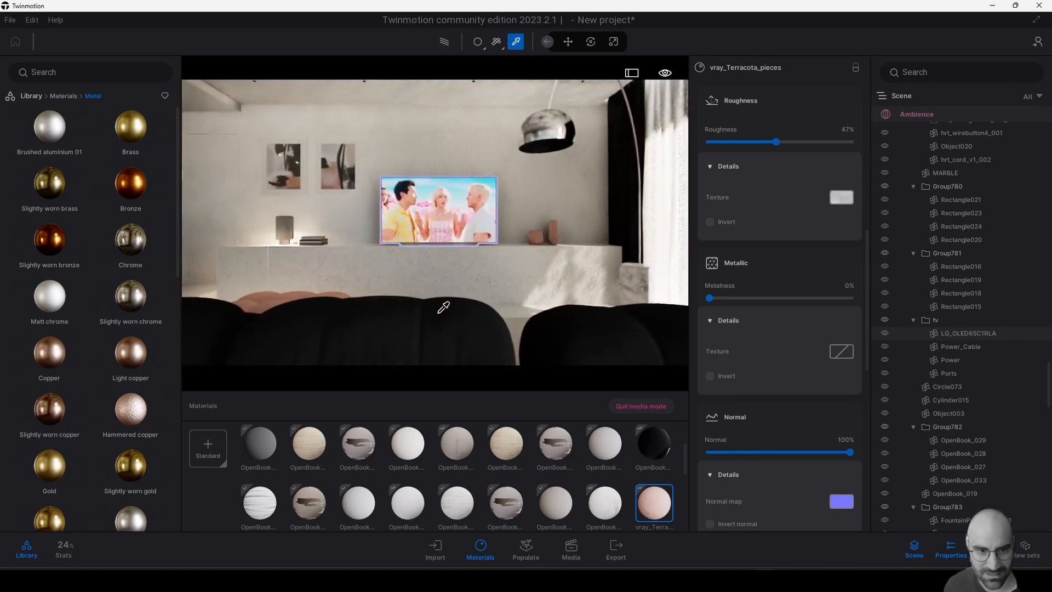
mouse_move(443, 305)
middle_down()
mouse_move(452, 351)
mouse_move(458, 301)
middle_up()
click(458, 302)
scroll(792, 272, up, 10)
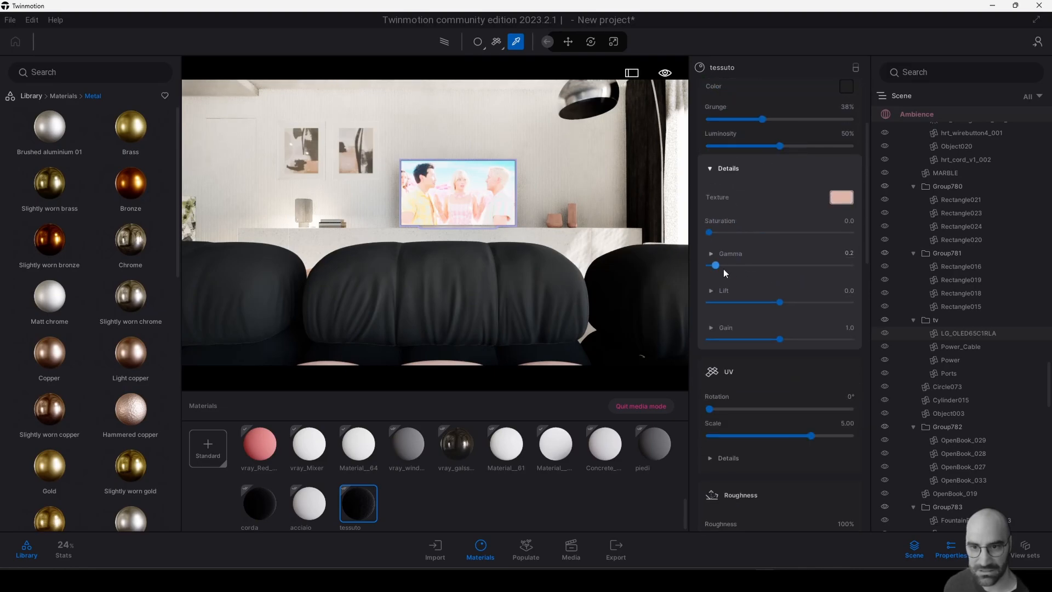
drag(716, 266, 739, 266)
Pick the floor material, set its roughness to 69%, and review its metallic and normal settings.
scroll(576, 288, down, 6)
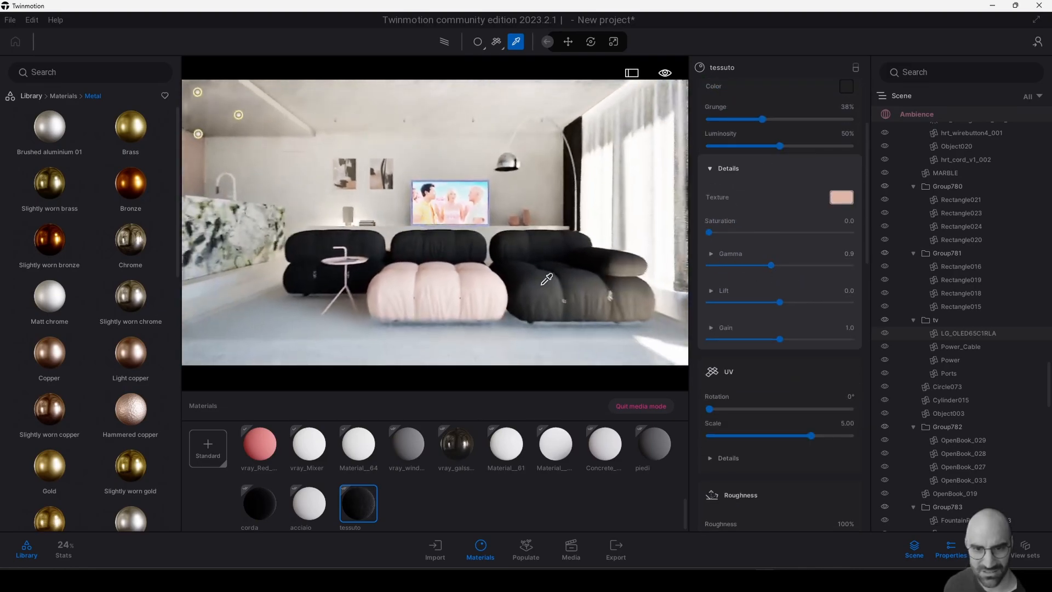
middle_drag(292, 367, 309, 321)
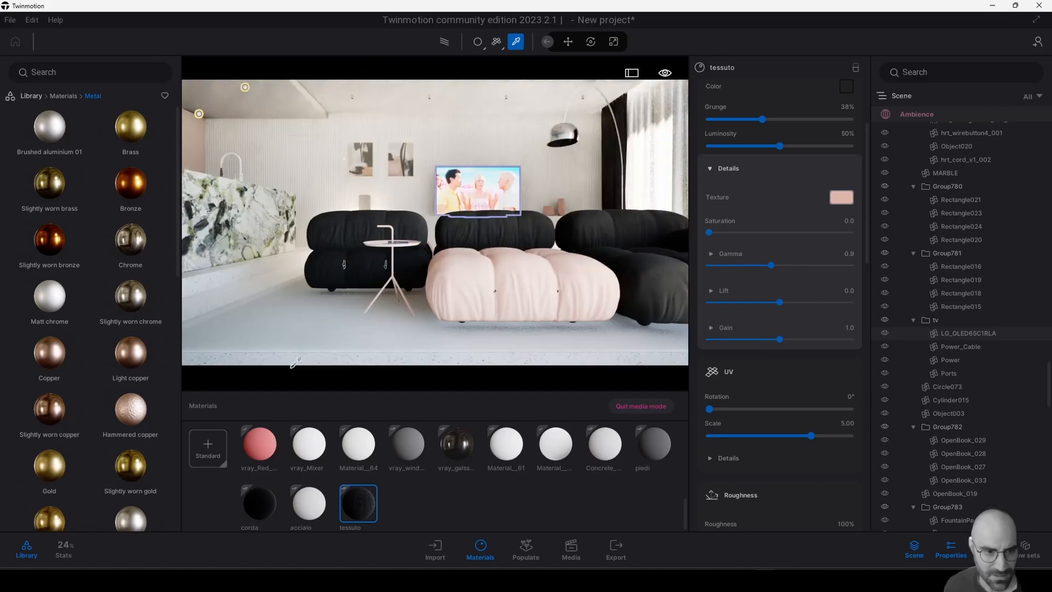
click(277, 335)
click(841, 197)
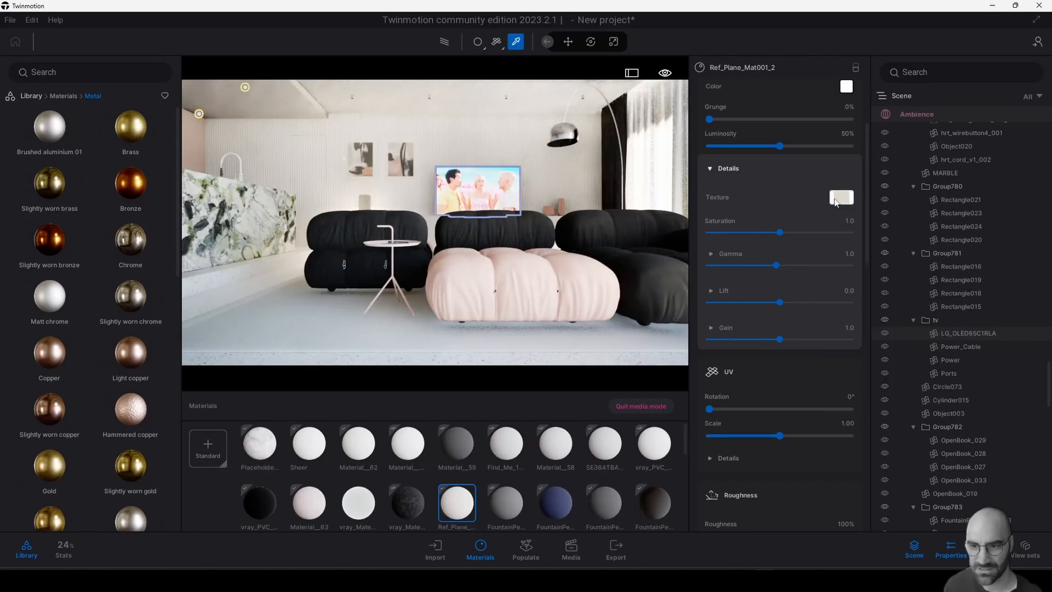
click(790, 383)
scroll(790, 382, down, 2)
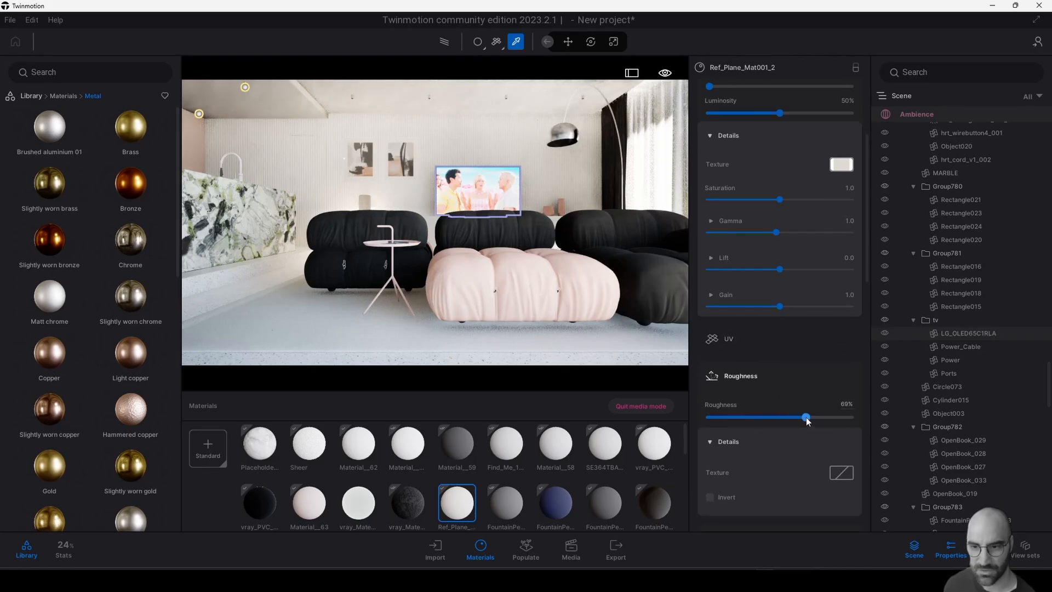
scroll(799, 389, down, 10)
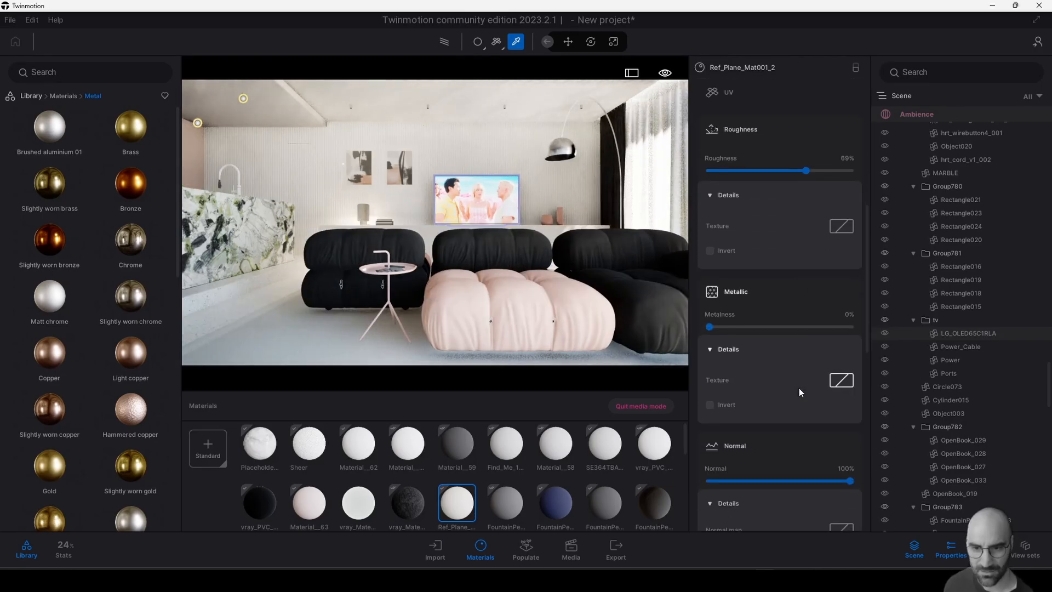
scroll(850, 454, down, 3)
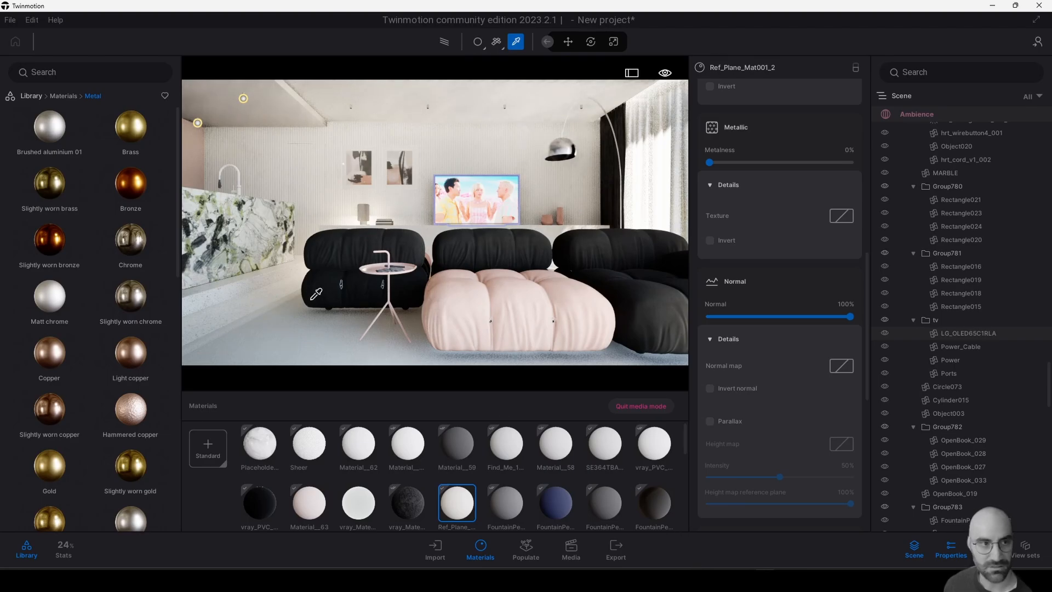
Save the project under the file name "Vray to Twinmotion" in the TwinMotion folder.
click(9, 20)
click(27, 86)
text(Vray to Twinmotion)
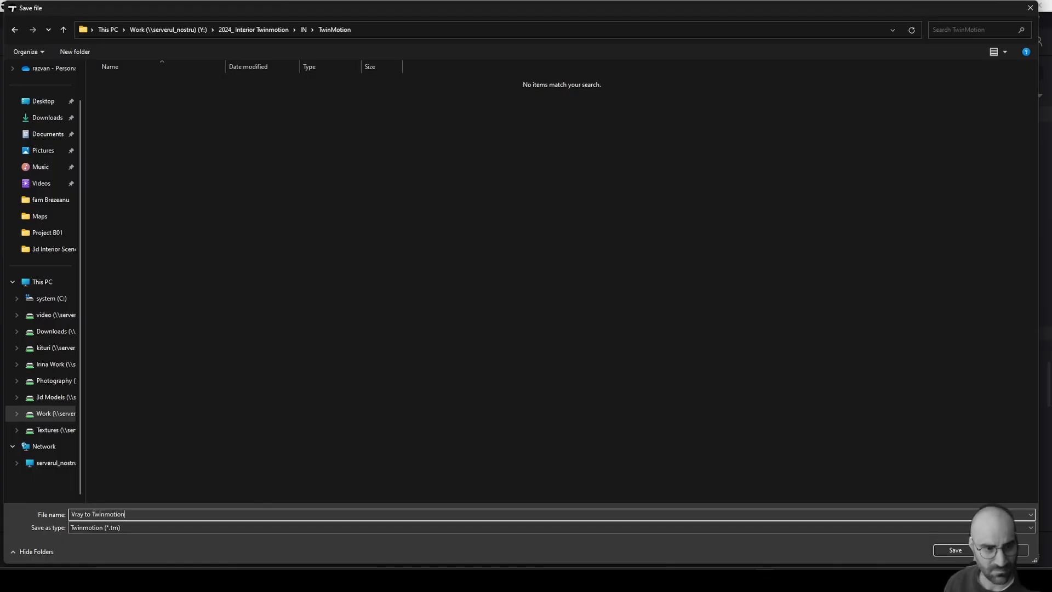
key(Return)
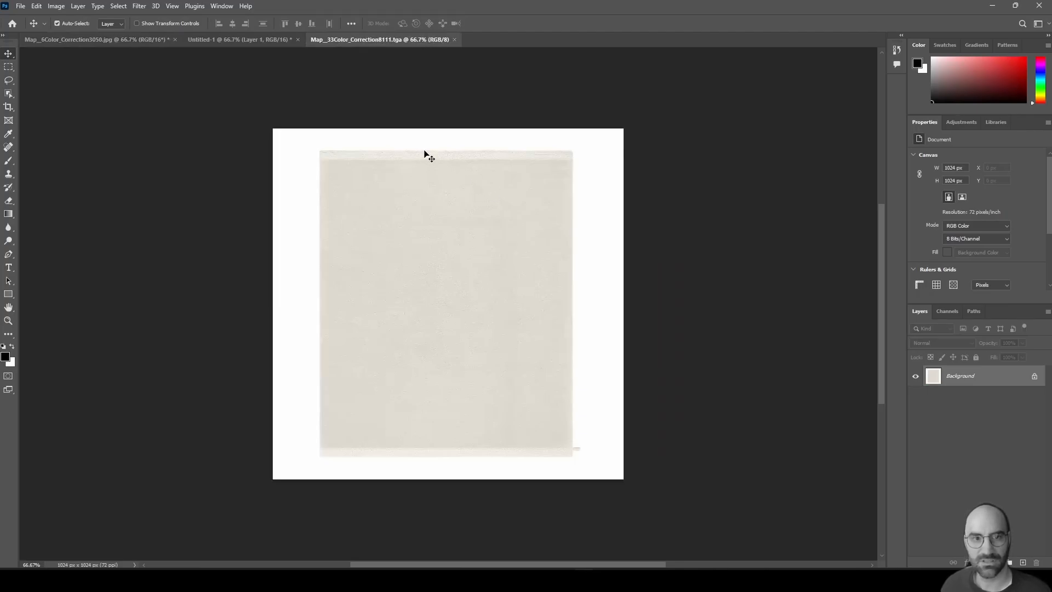
click(21, 5)
click(66, 131)
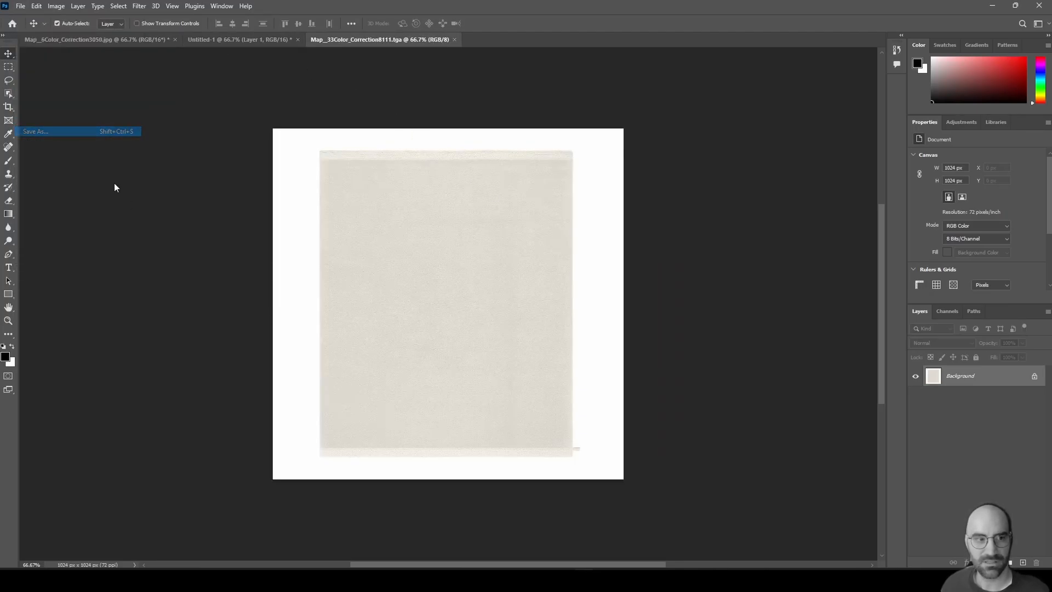
click(138, 391)
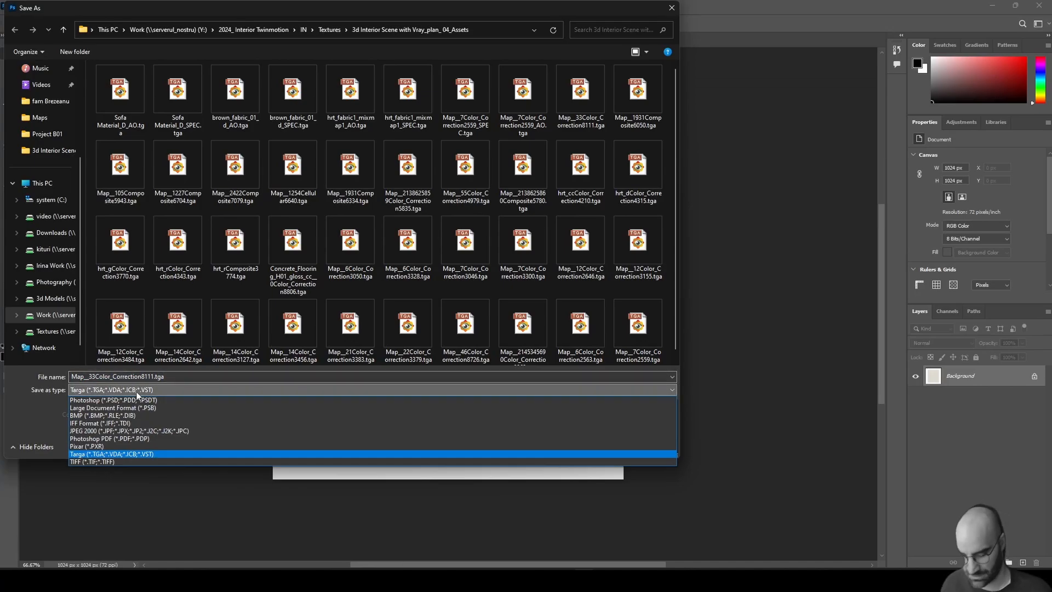
click(129, 431)
double_click(118, 377)
text(carpet texture)
click(105, 392)
key(Escape)
key(Escape)
In Photoshop, save a JPEG copy of the carpet map Map__33Color_Correction8111.tga under the name Carpet Texture.
key(ctrl+alt+s)
click(107, 390)
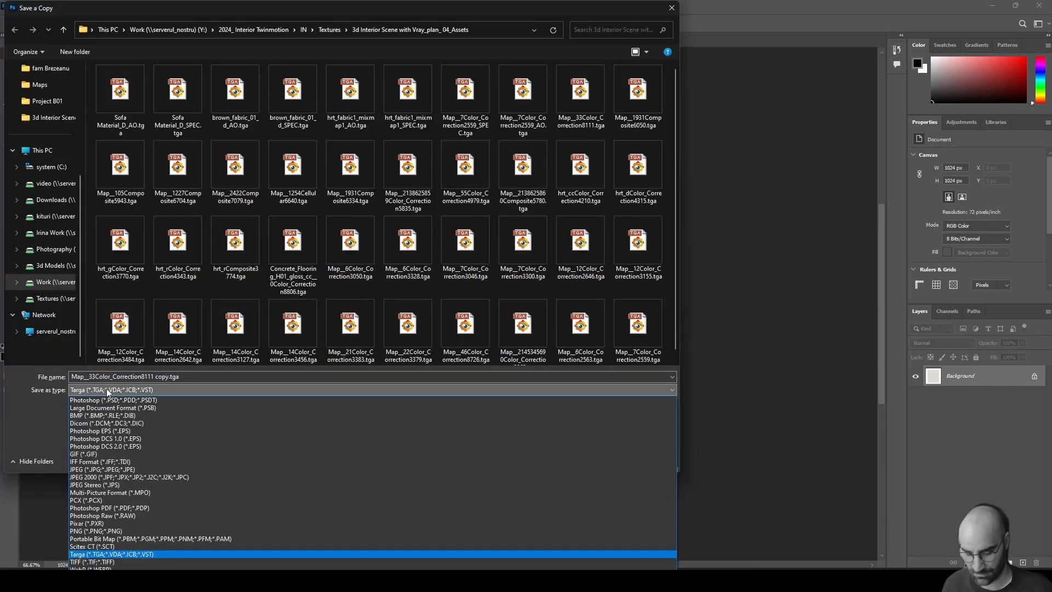
key(j)
key(Return)
double_click(107, 377)
text(Carpet Texture)
key(Return)
click(576, 146)
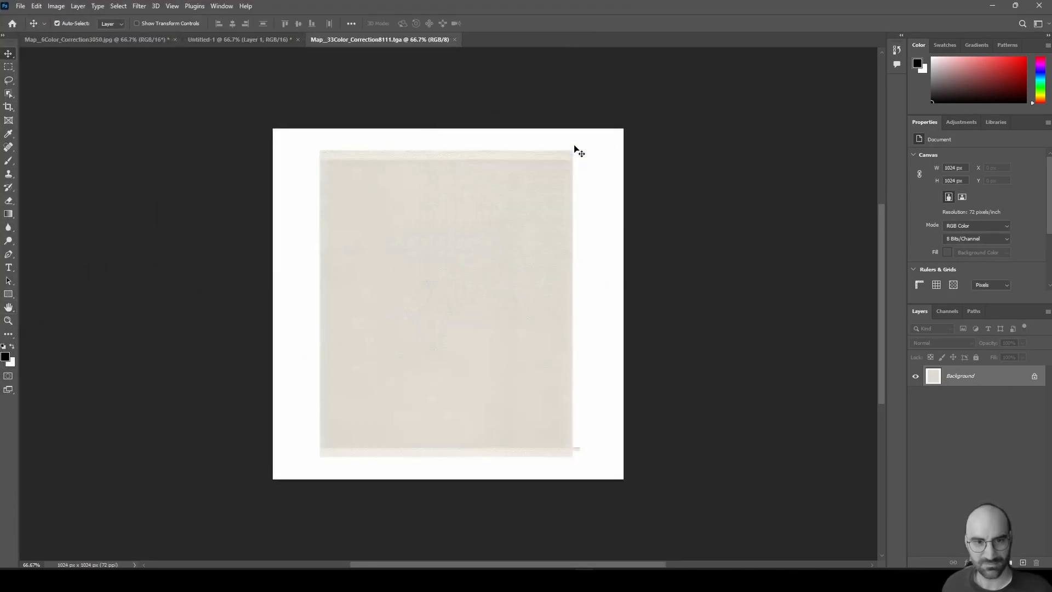
Close the TGA map, open Carpet Texture.jpg in Camera Raw, enhance its resolution and strongly increase its Texture value.
click(455, 39)
key(ctrl+o)
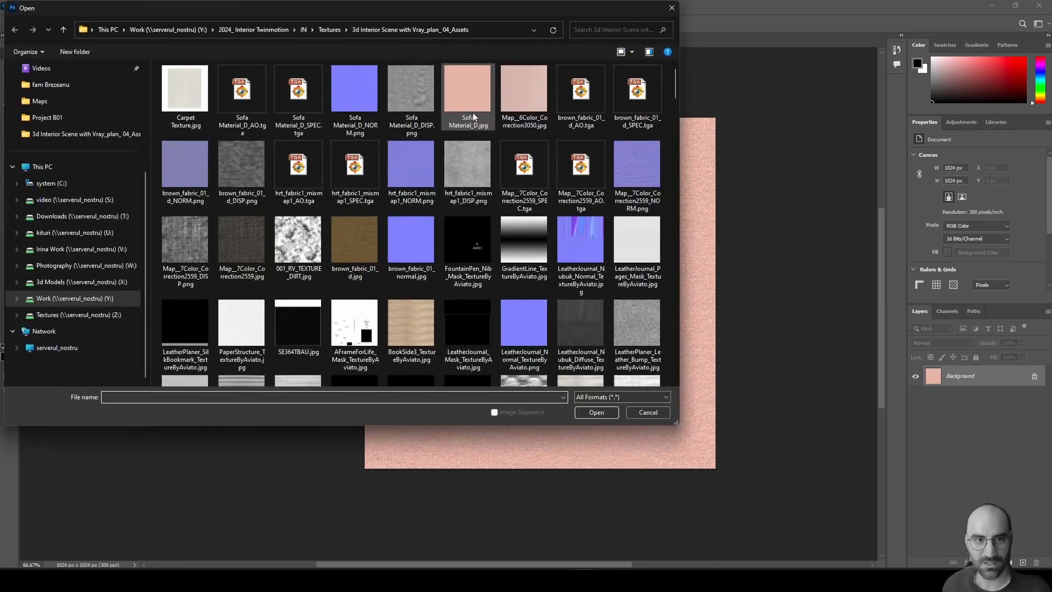
double_click(474, 117)
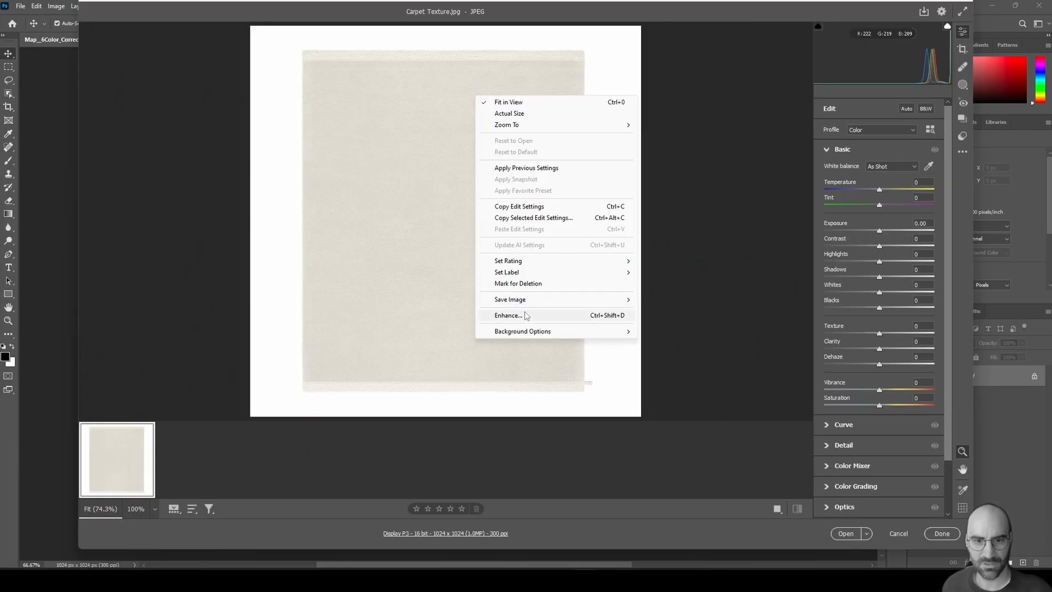
click(526, 312)
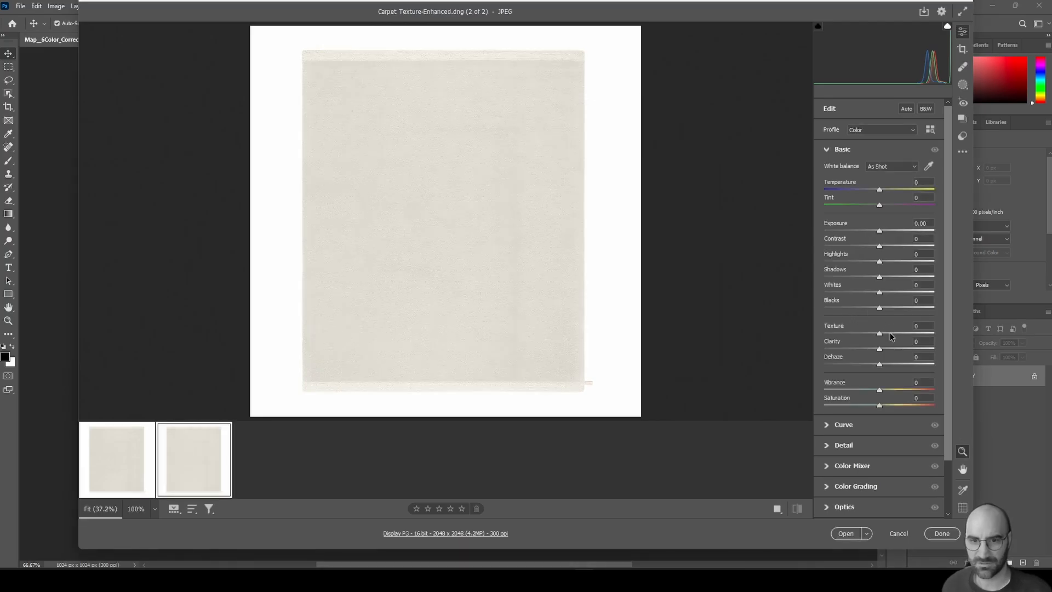
drag(890, 333, 930, 334)
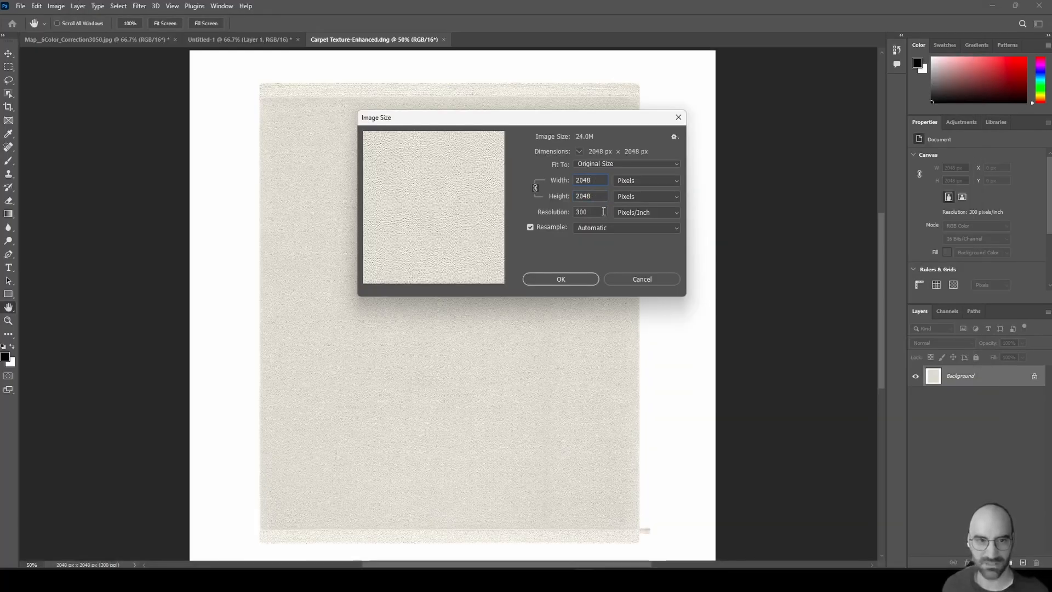
Close the image size check unchanged and save the enhanced carpet texture as a JPEG copy at maximum quality 12.
click(640, 279)
key(ctrl+alt+s)
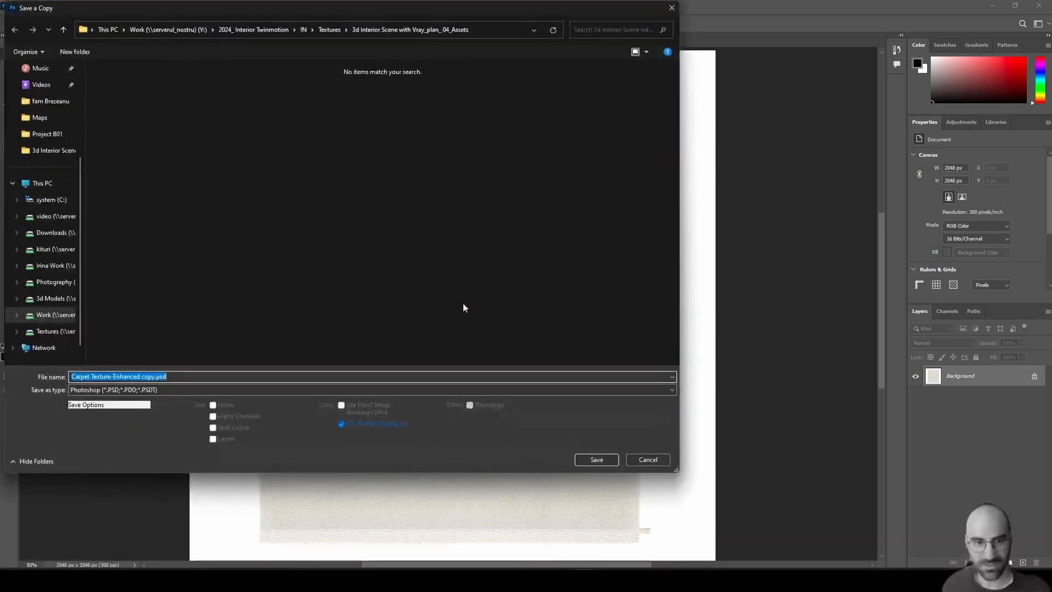
click(165, 390)
key(j)
key(Return)
key(Return)
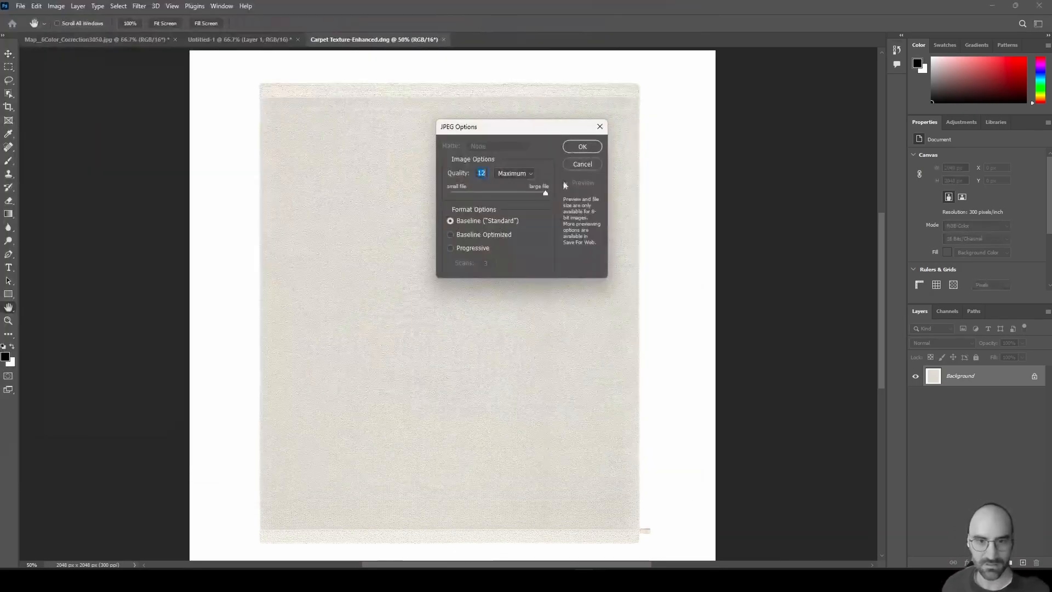
click(582, 146)
Open Carpet Texture-Enhanced copy.jpg in Camera Raw and enhance it again with Super Resolution.
click(20, 6)
click(28, 31)
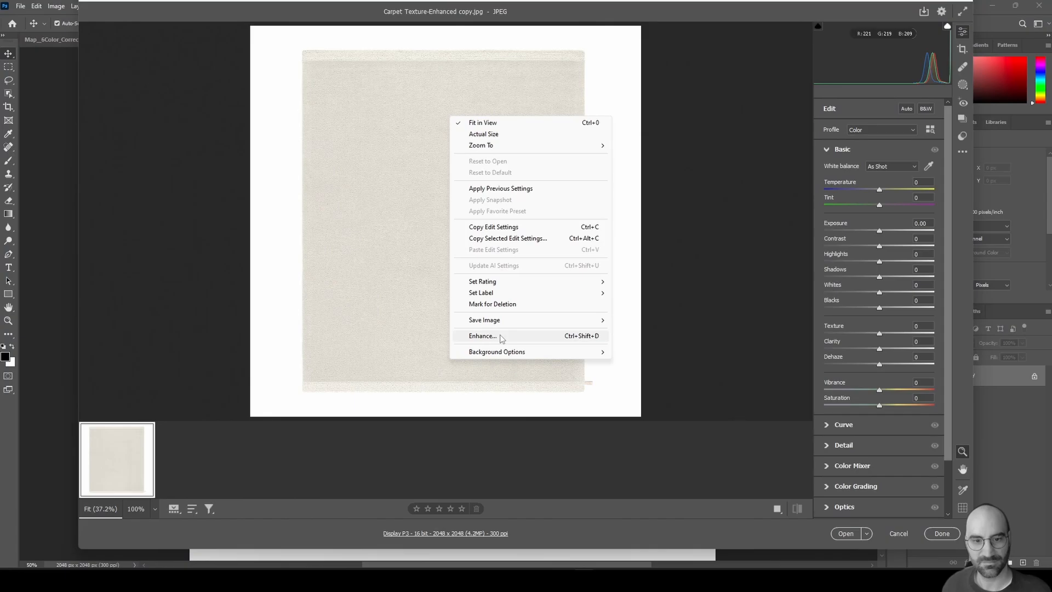
click(493, 336)
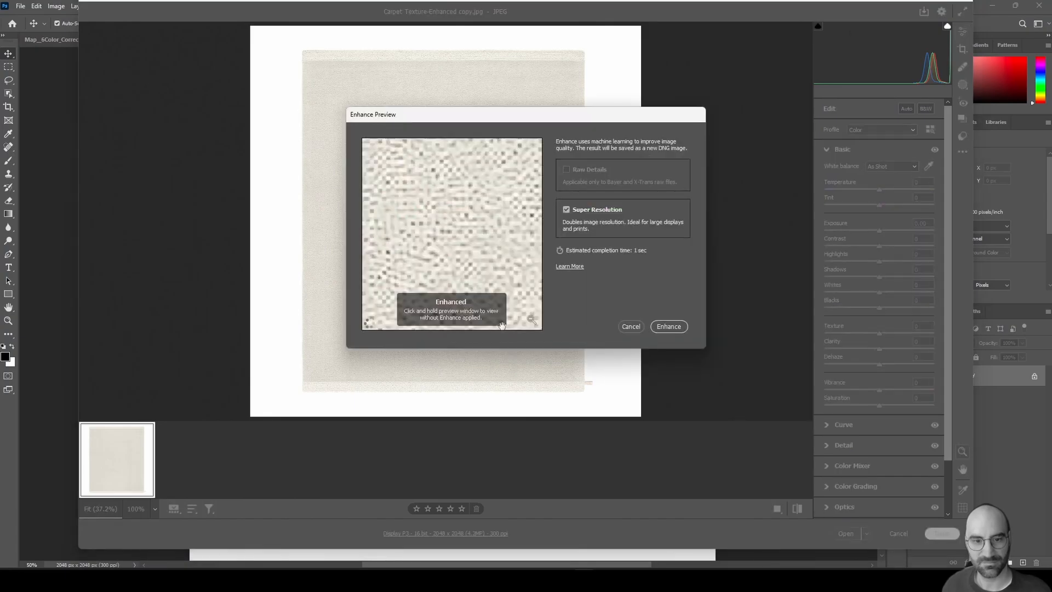
click(669, 326)
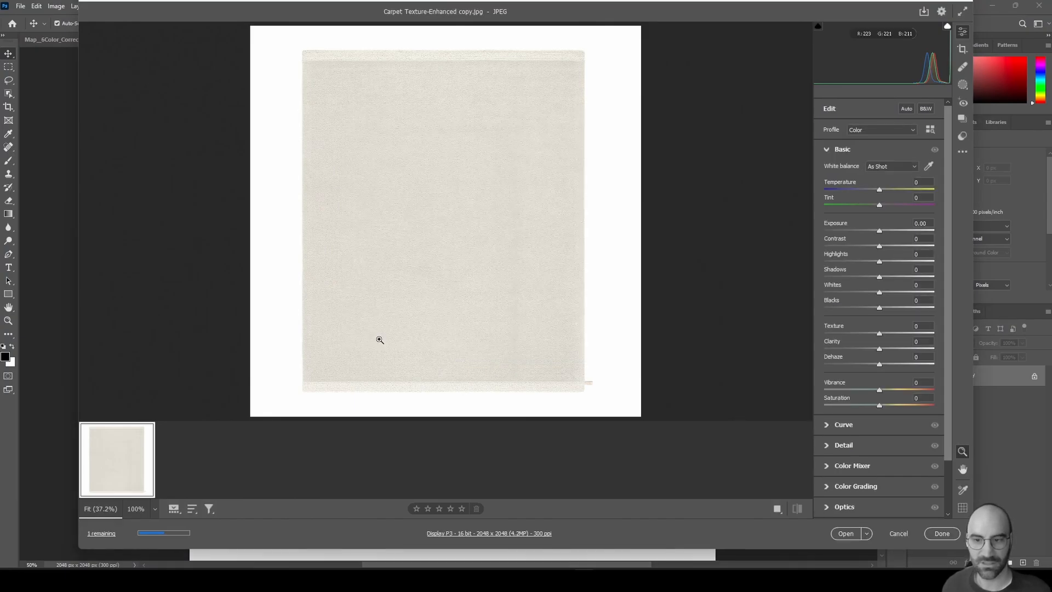
click(942, 533)
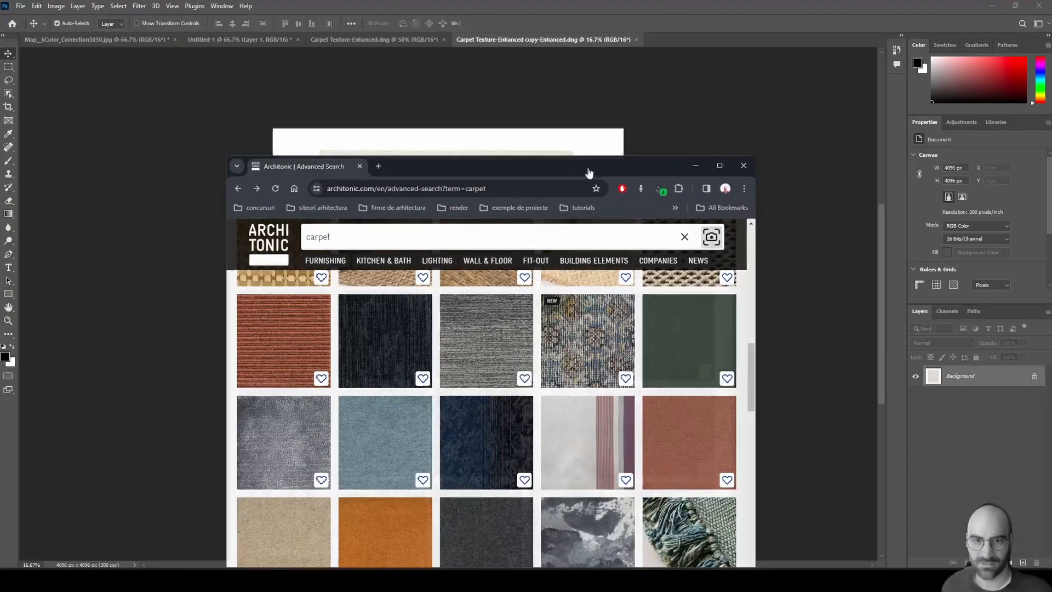
Switch to the Architonic carpet results in the browser and examine the Finett Dimension carpet tile image up close.
double_click(586, 170)
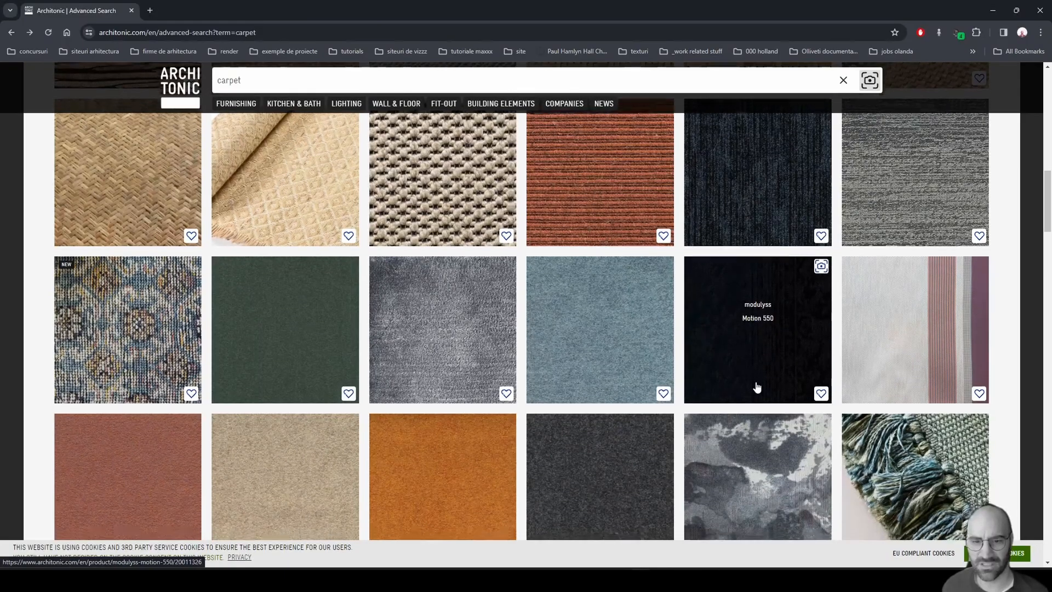
scroll(757, 385, down, 2)
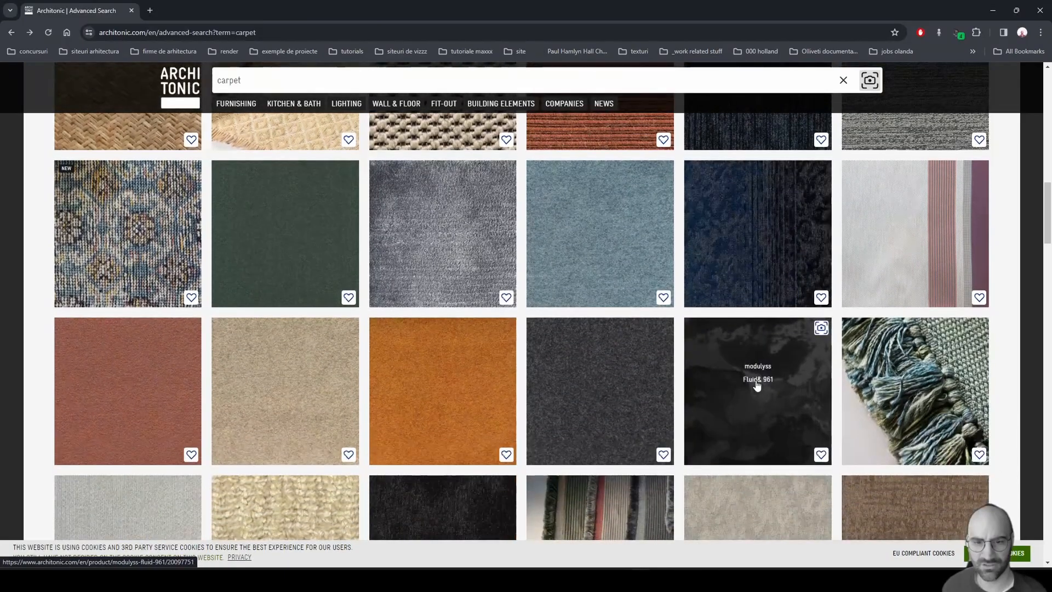
click(607, 395)
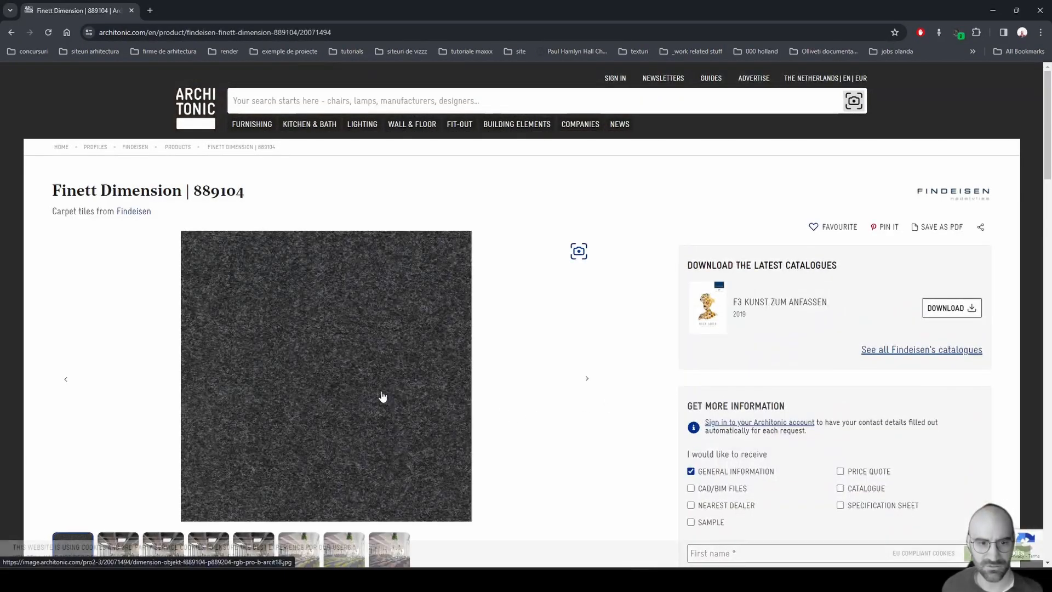
click(381, 393)
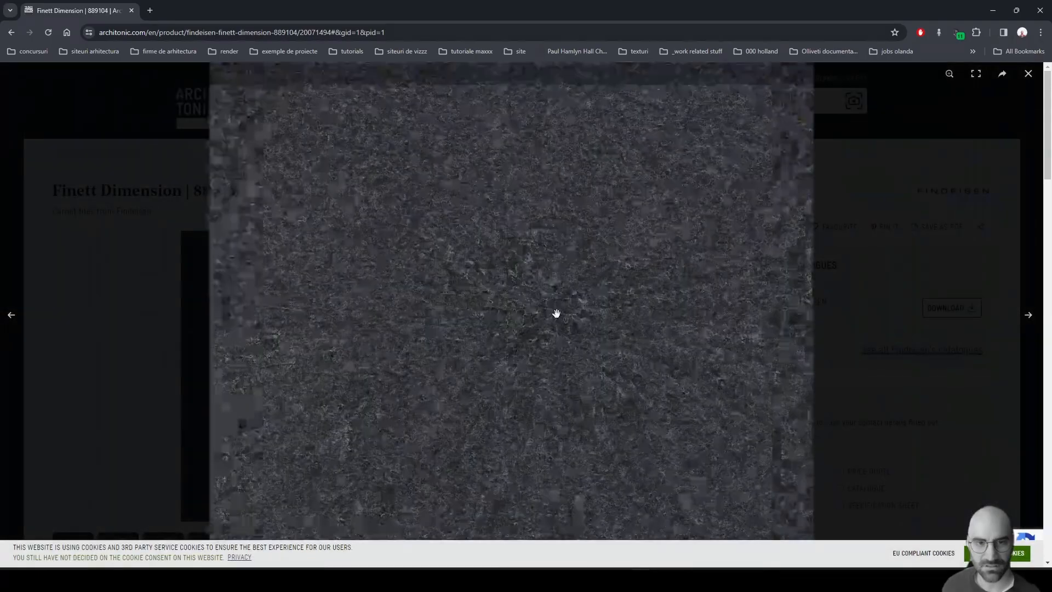
click(556, 311)
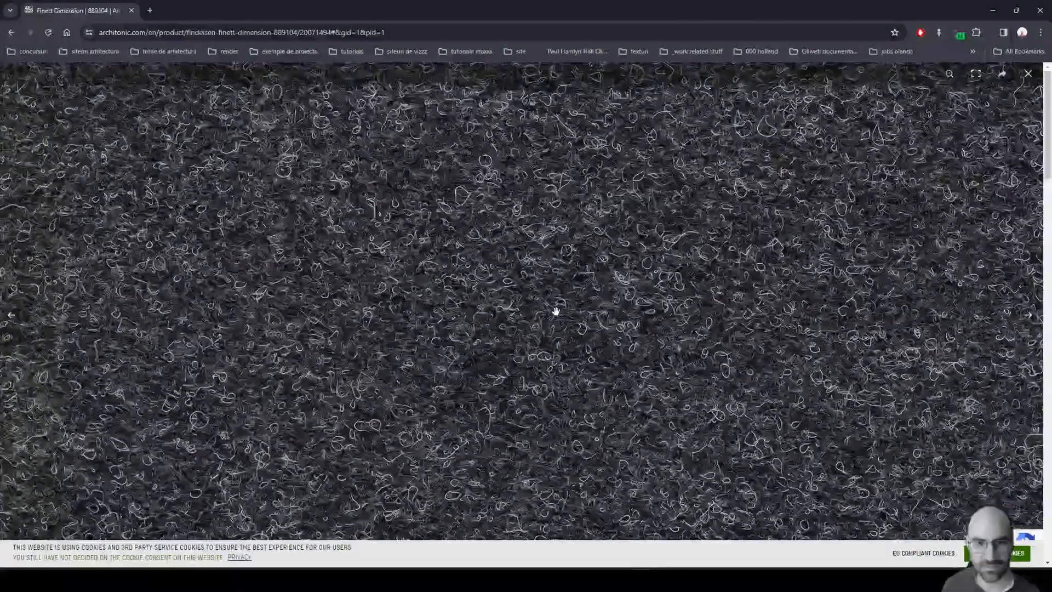
click(556, 312)
click(794, 296)
scroll(539, 313, down, 6)
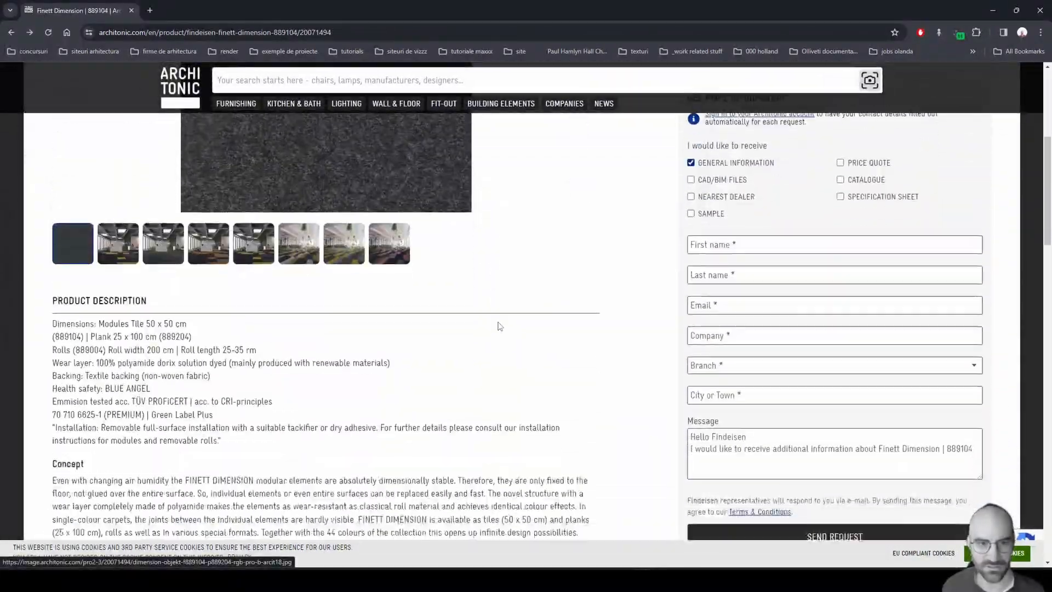
Return to the carpet results and examine the Vision 130 carpet tile and the Kaleidos rug as possible textures.
click(14, 36)
click(260, 335)
click(422, 354)
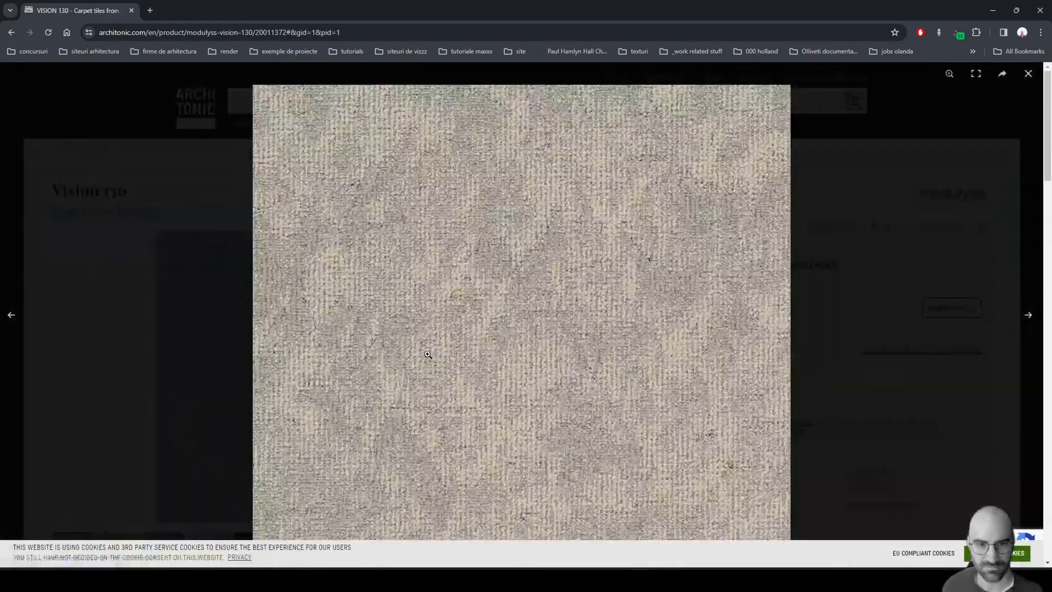
click(477, 331)
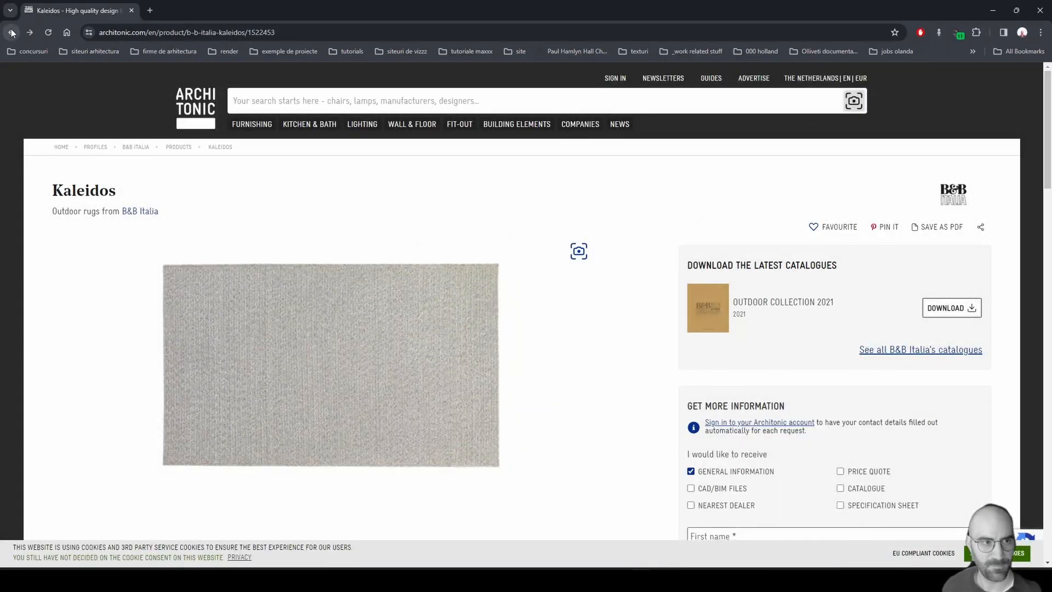
click(12, 34)
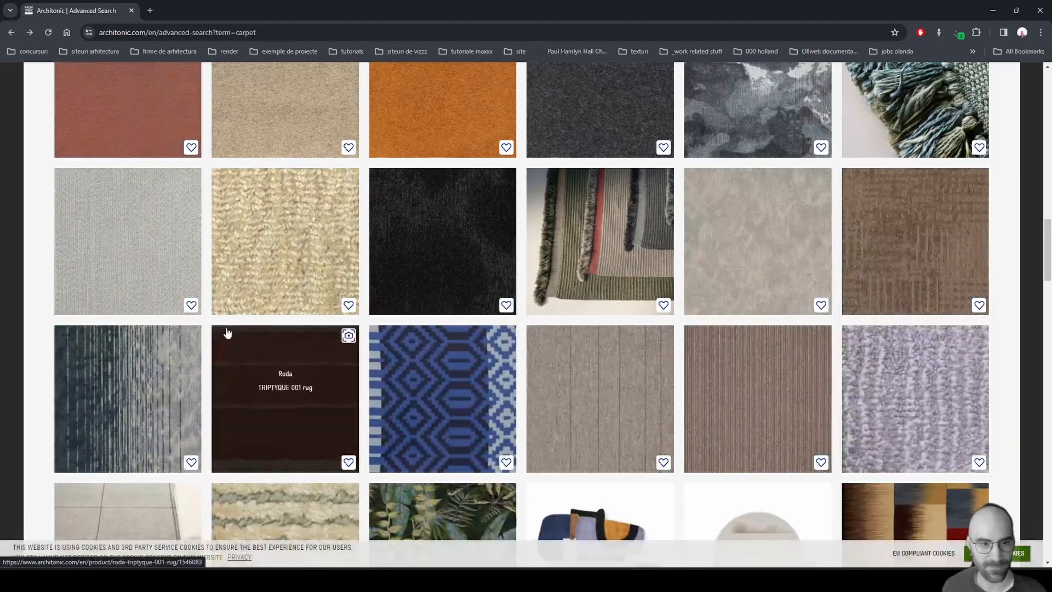
Find the Stream 7423 Silver carpet and save its enlarged image as stream--7423-k-pro-b-arcit18.jpg in the Shader MAP folder.
scroll(227, 333, down, 3)
click(230, 296)
click(170, 336)
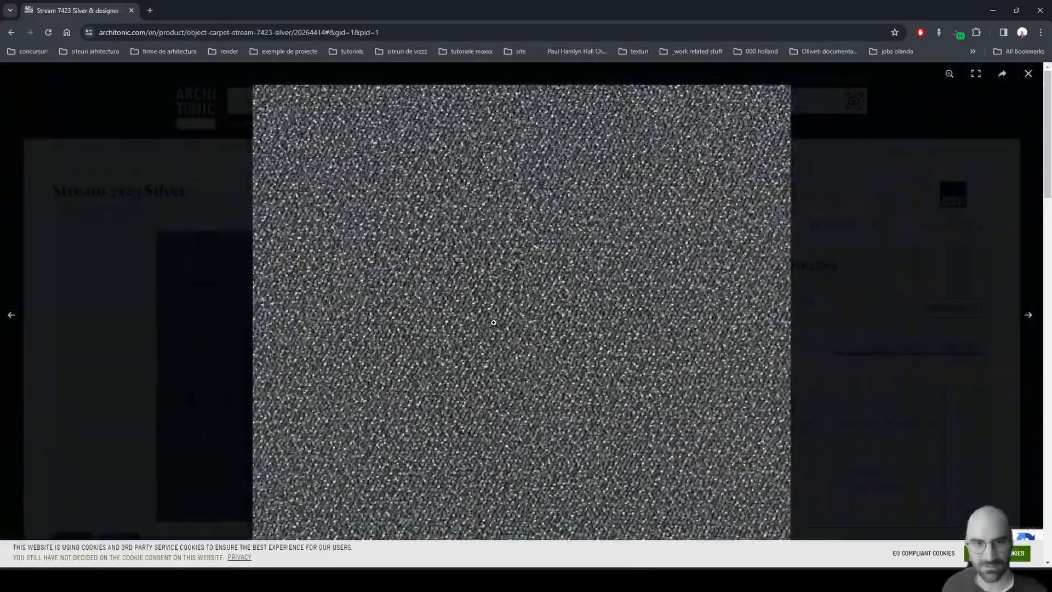
click(494, 323)
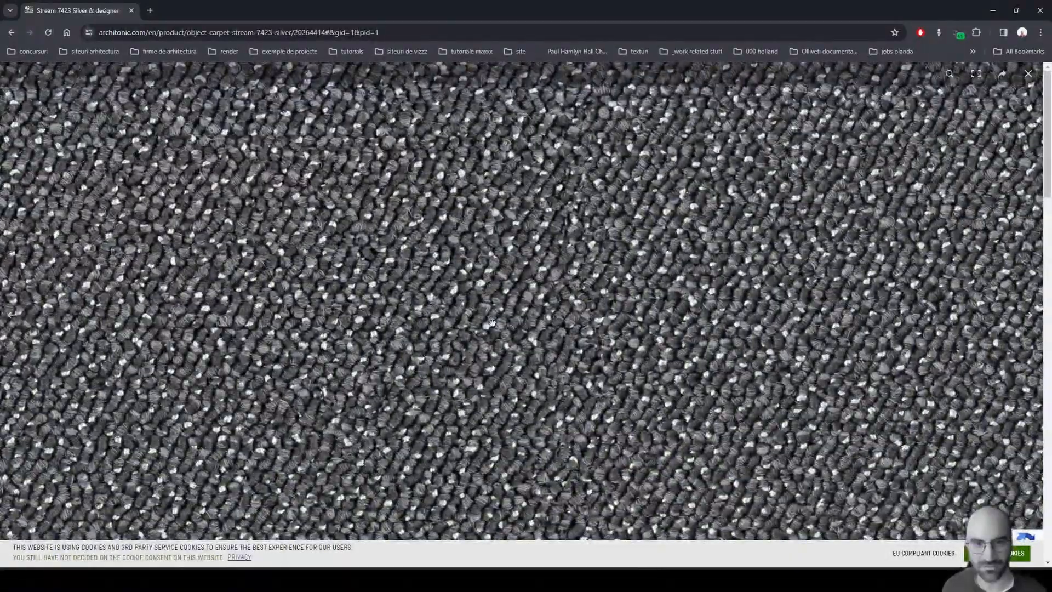
click(492, 323)
right_click(493, 316)
click(520, 338)
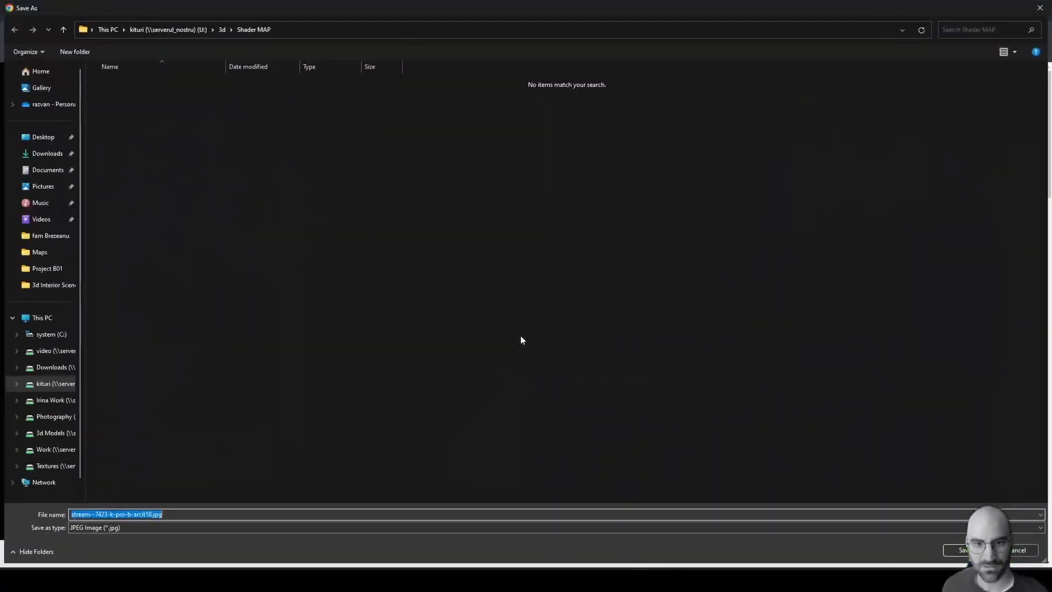
click(962, 549)
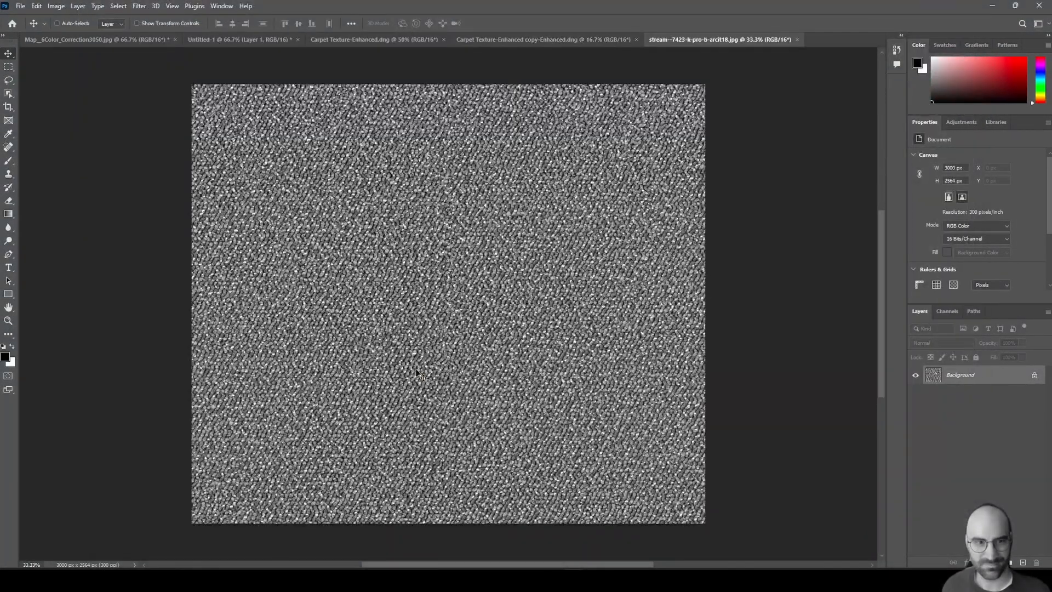
In Photoshop, copy the whole stream carpet image and paste it as a layer into the 4096 px enhanced carpet texture.
key(ctrl+a)
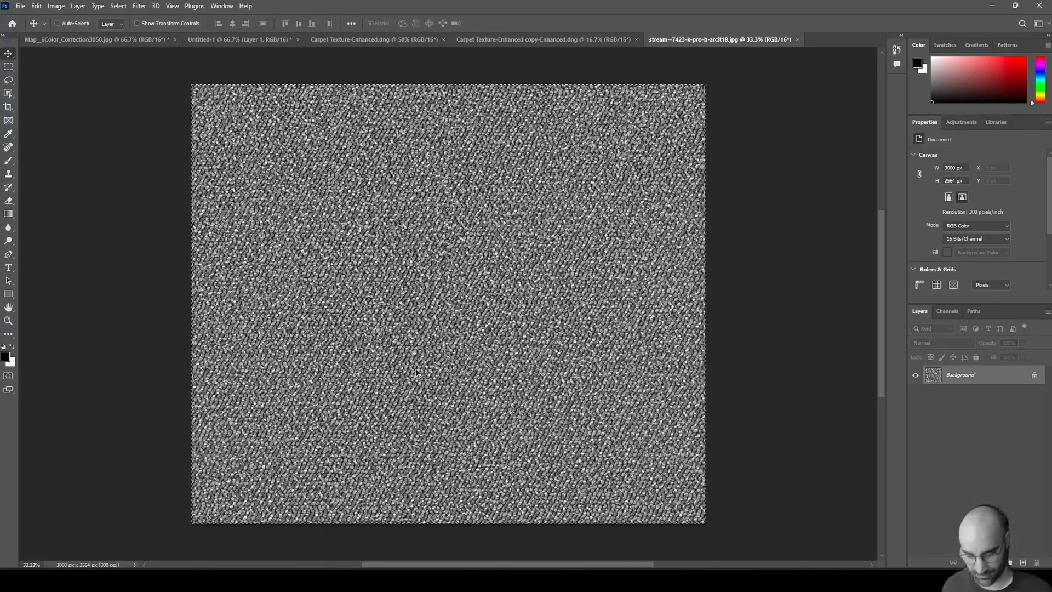
click(494, 38)
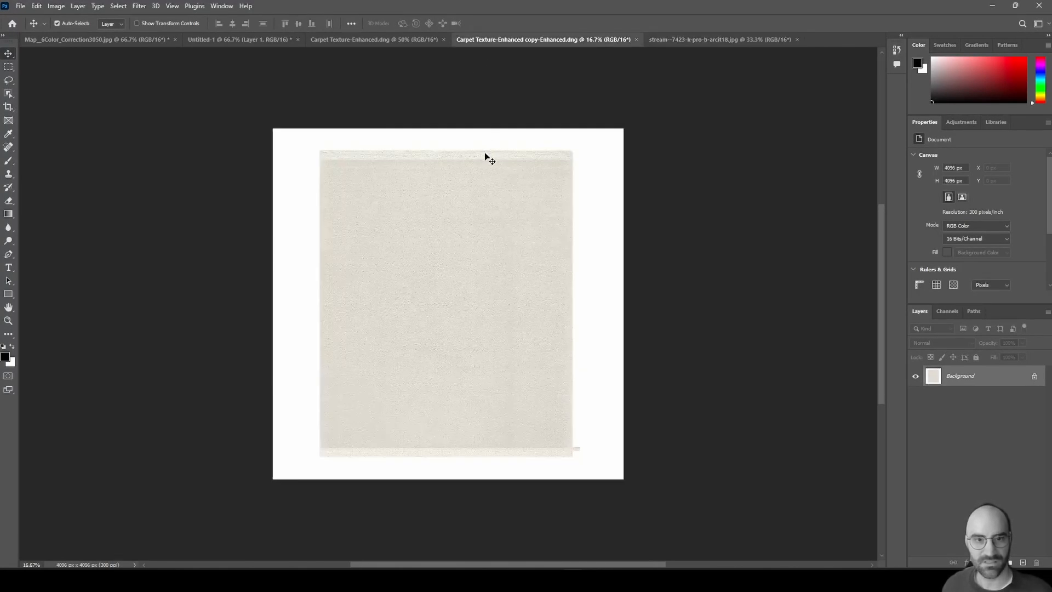
click(56, 6)
click(71, 86)
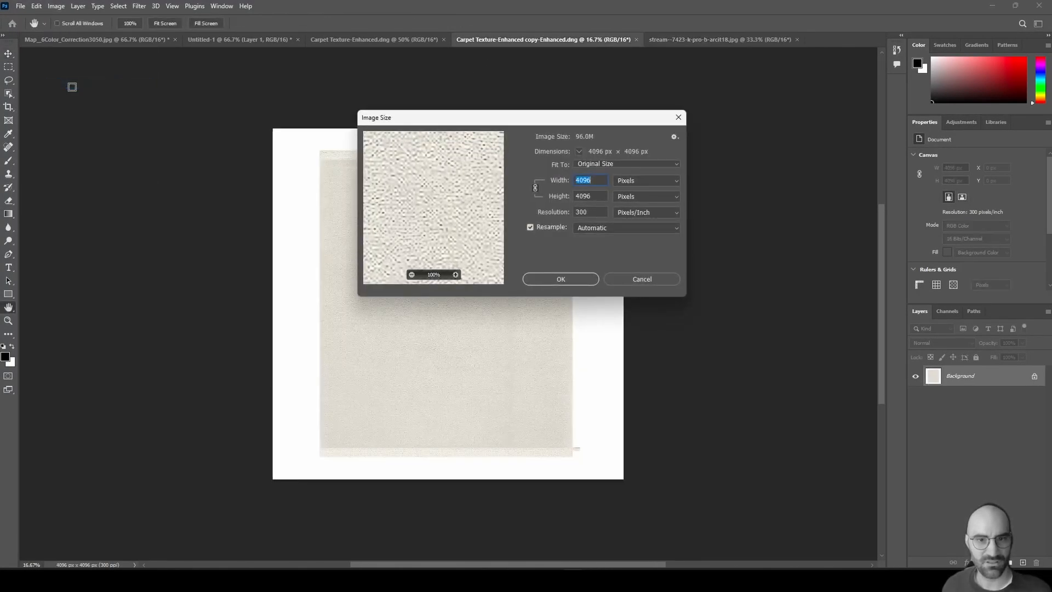
click(635, 275)
key(ctrl+v)
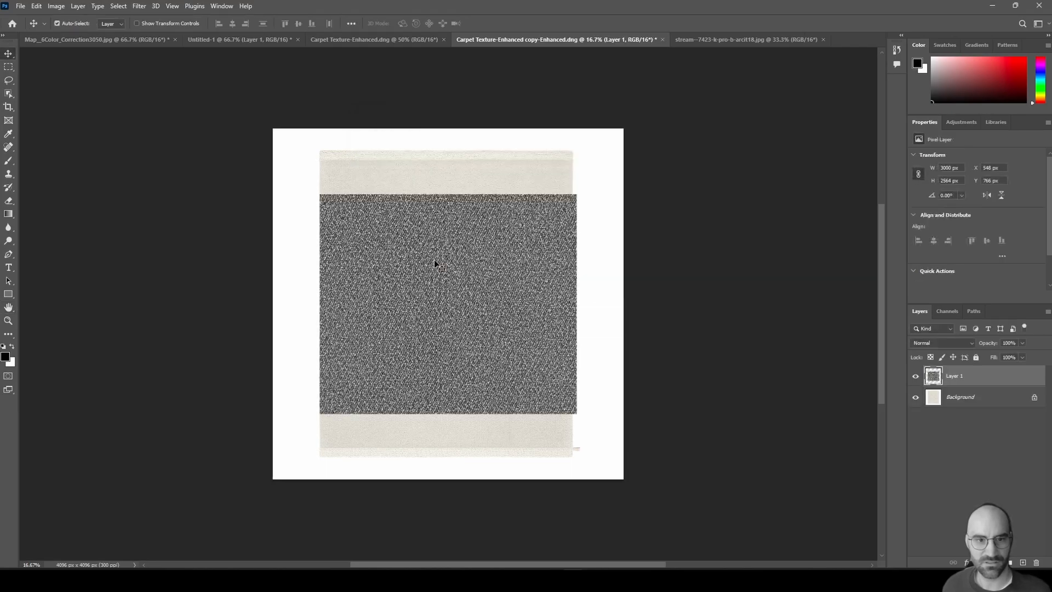
Move the pasted carpet layer up over the rug's top edge and scale it down to about 888 by 759 px at the upper-left corner.
key(v)
ctrl+click(440, 251)
ctrl+drag(442, 287, 445, 213)
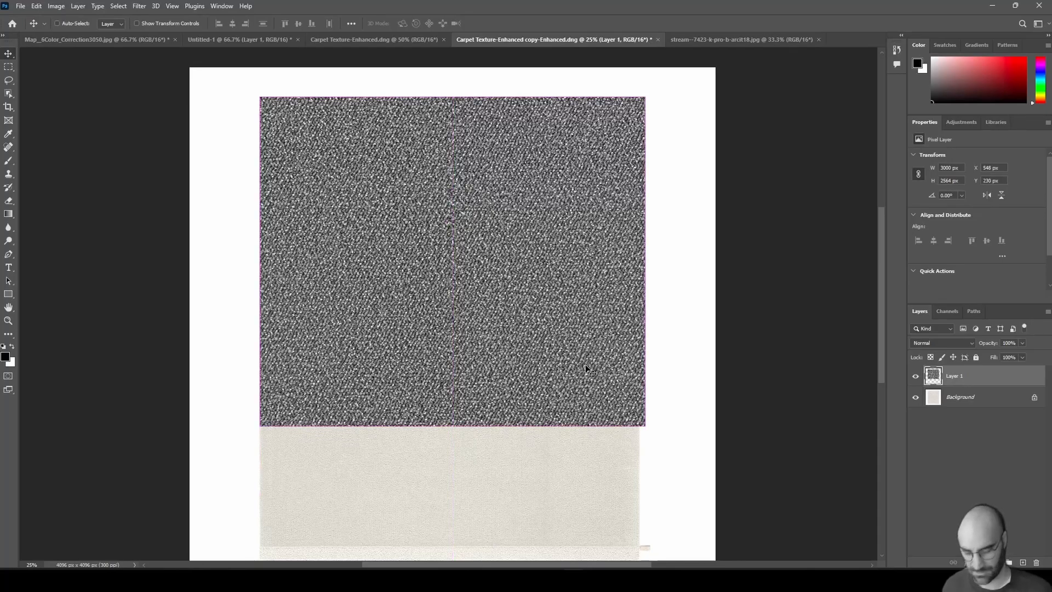
key(ctrl+t)
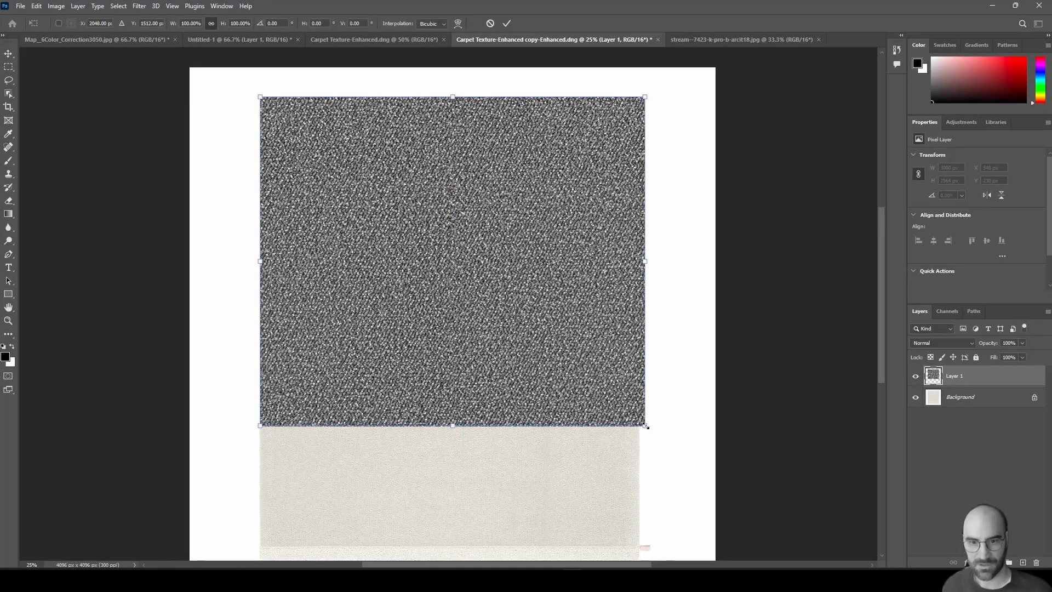
drag(646, 426, 378, 198)
ctrl+triple_click(347, 156)
drag(347, 156, 365, 240)
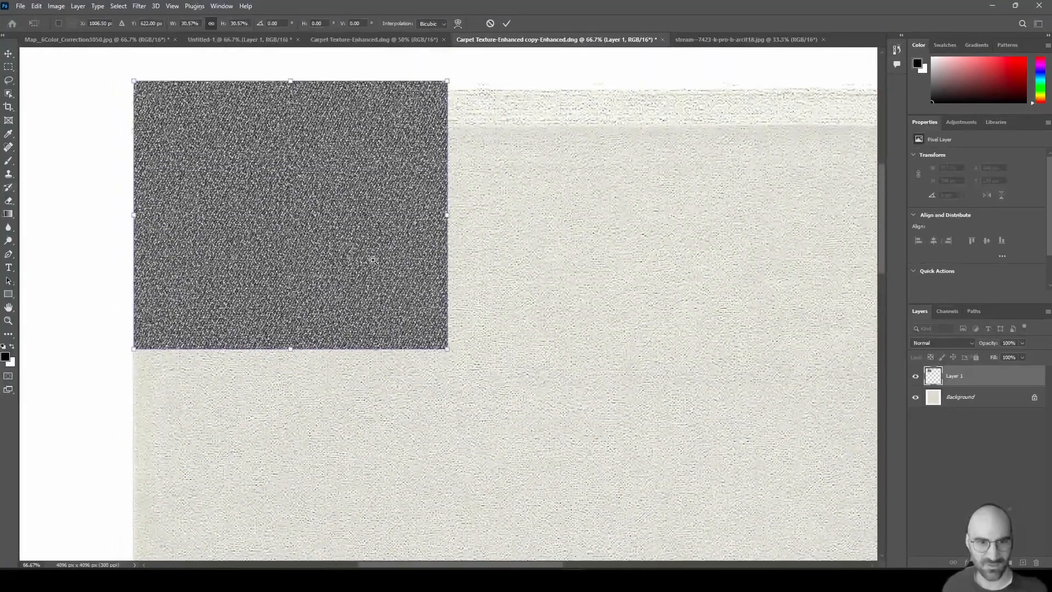
ctrl+click(374, 260)
drag(484, 393, 471, 378)
key(Return)
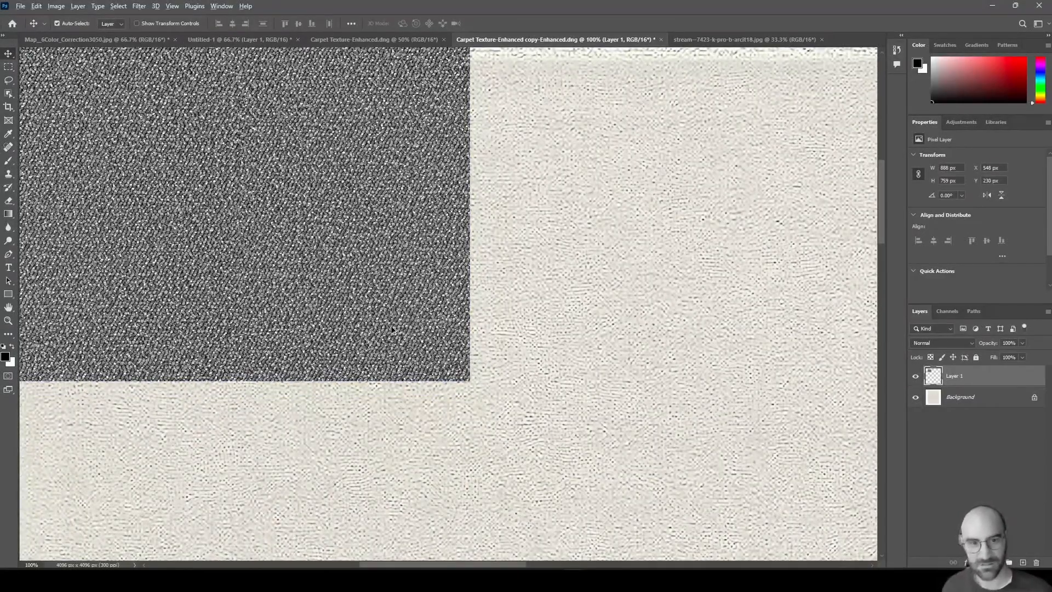
Duplicate the scaled carpet tile horizontally into a row of four overlapping tiles about 3412 px wide across the rug.
ctrl+alt+click(391, 299)
ctrl+alt+click(390, 298)
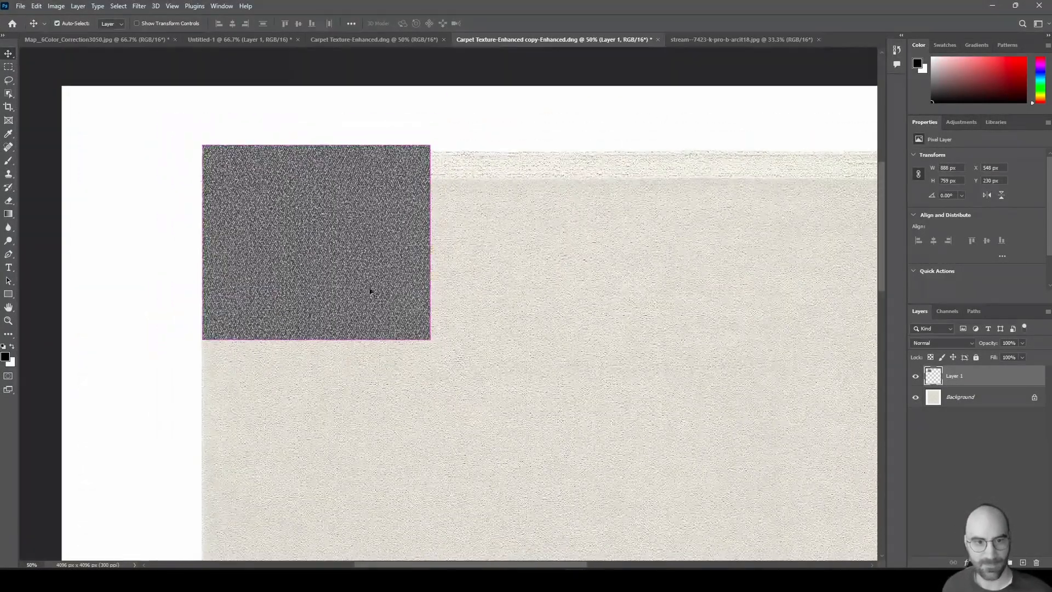
ctrl+alt+drag(367, 290, 712, 286)
alt+drag(603, 292, 817, 292)
Duplicate the whole row of tiles downward four times, overlapping and staggering the rows until they cover the rug.
shift+click(955, 439)
alt+drag(626, 250, 550, 437)
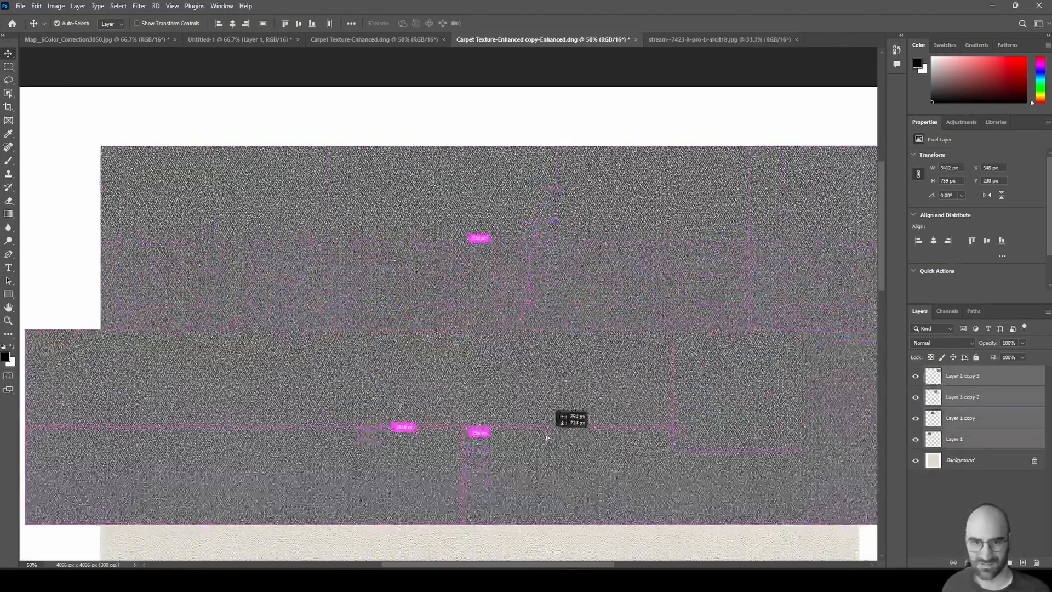
ctrl+alt+click(524, 278)
alt+drag(581, 283, 602, 291)
alt+drag(593, 315, 540, 291)
alt+drag(539, 259, 572, 381)
Gather all the duplicated carpet tile layers above the background into one layer group.
scroll(966, 442, down, 6)
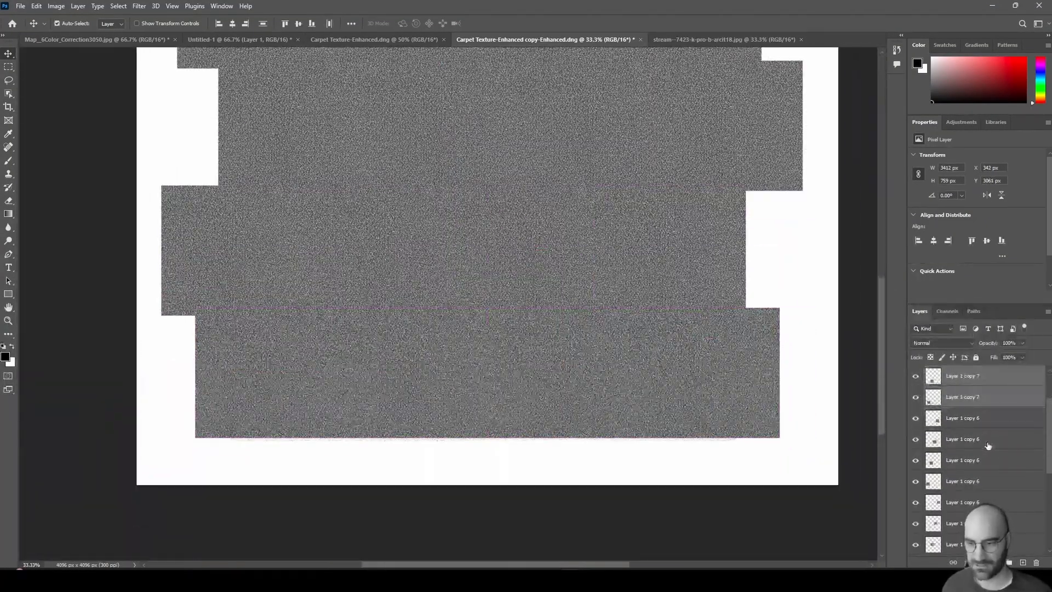
shift+click(981, 525)
key(ctrl+g)
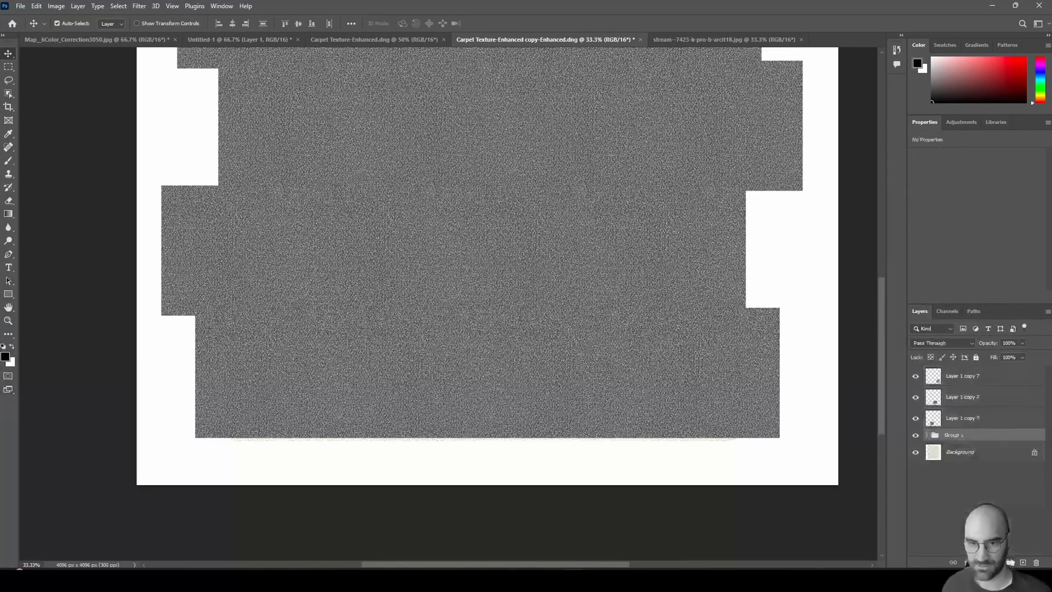
click(952, 378)
shift+click(951, 422)
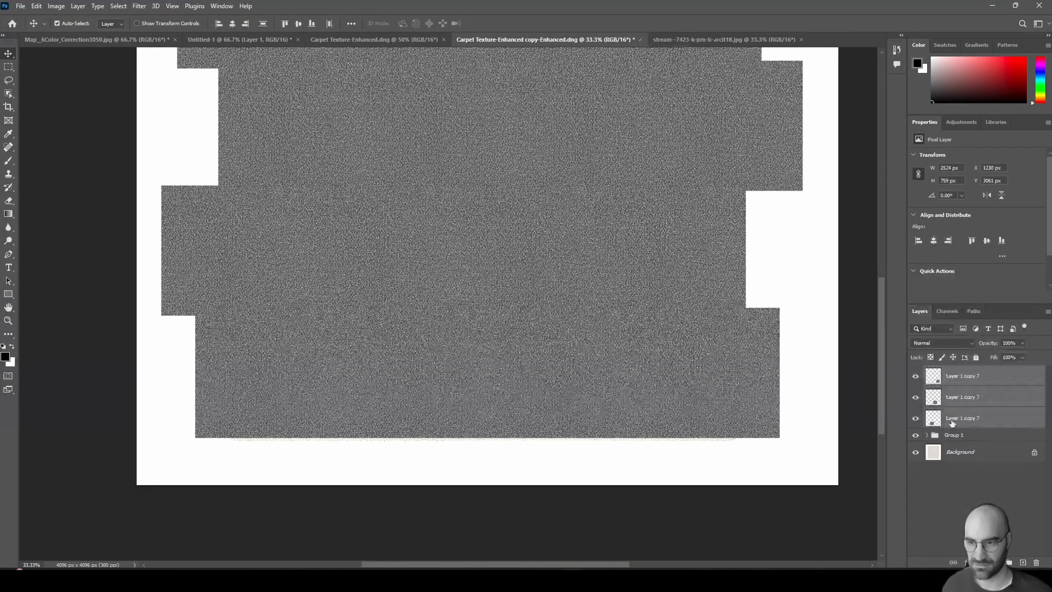
drag(952, 422, 948, 439)
Hide the tile group and convert the locked Background into the regular layer Layer 0.
click(916, 372)
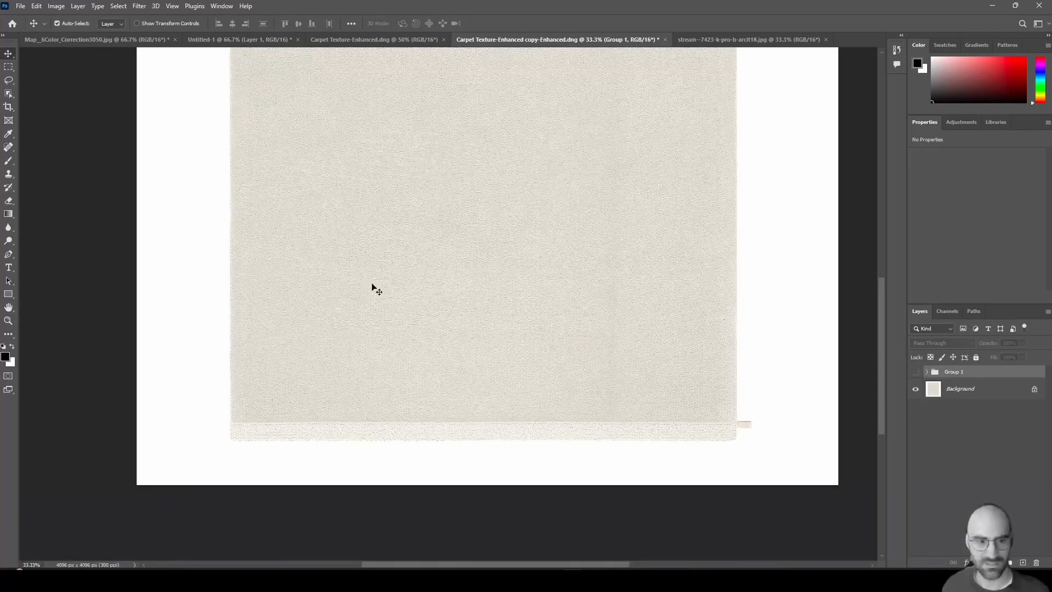
key(ctrl+minus)
key(ctrl+minus)
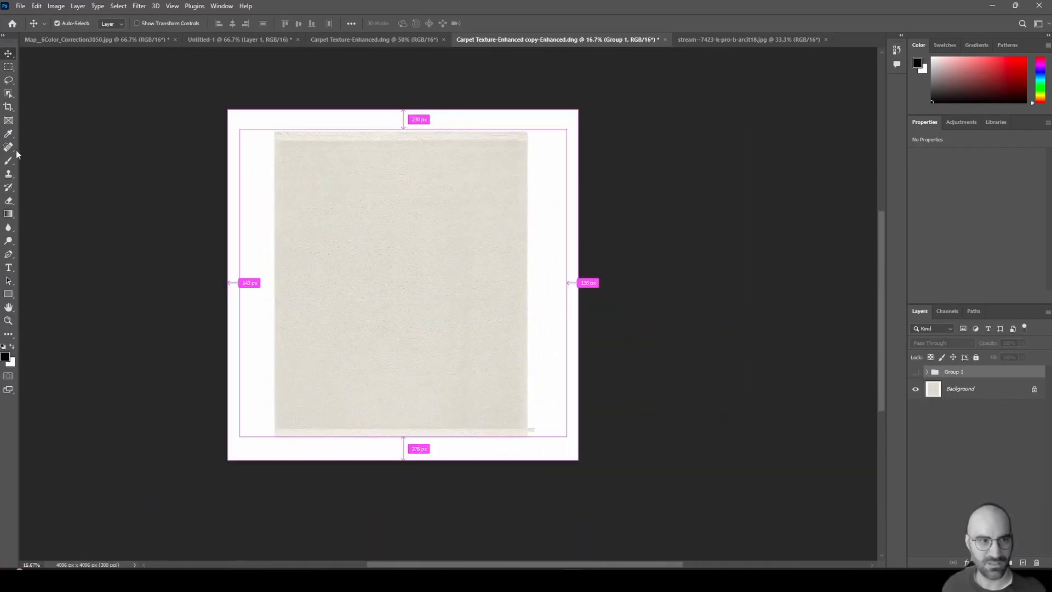
double_click(961, 388)
key(Return)
Select the rug's shape with the Object Selection tool and apply it as a layer mask on the visible tile group.
click(8, 254)
click(10, 93)
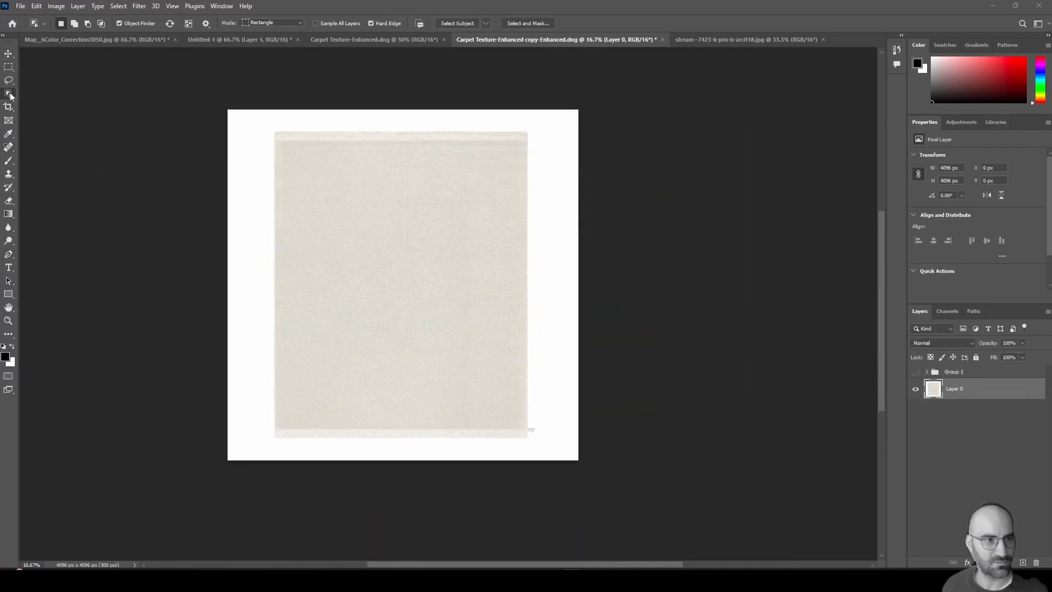
drag(258, 110, 564, 430)
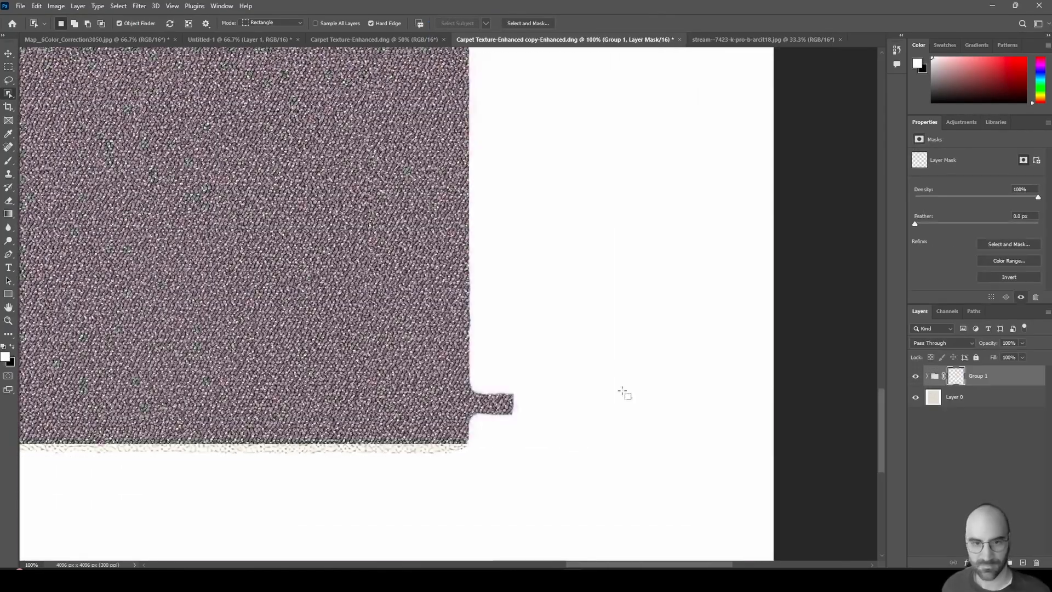
alt+scroll(499, 326, down, 4)
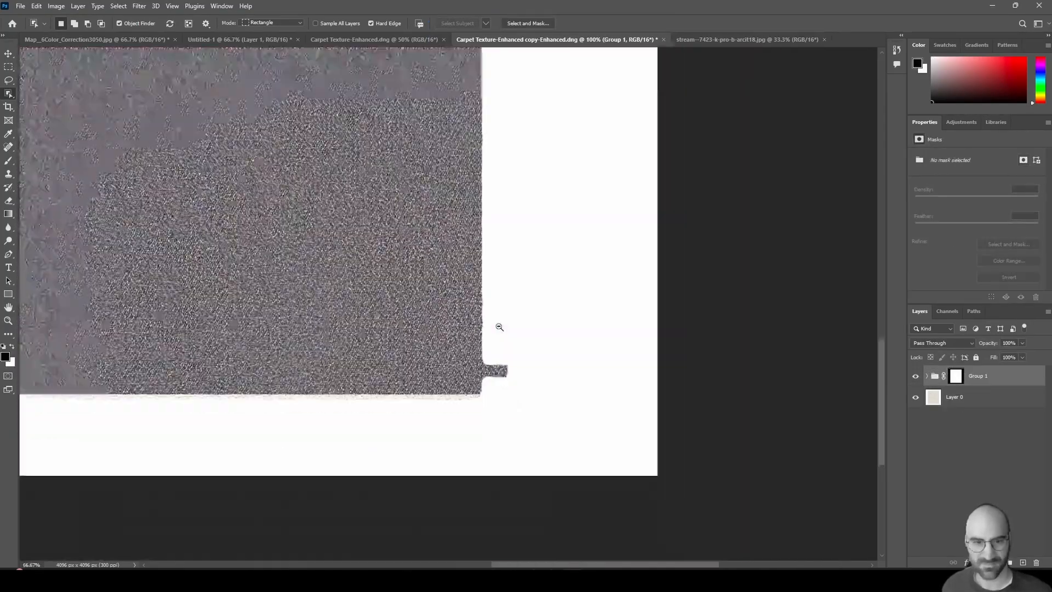
key(v)
drag(339, 318, 495, 530)
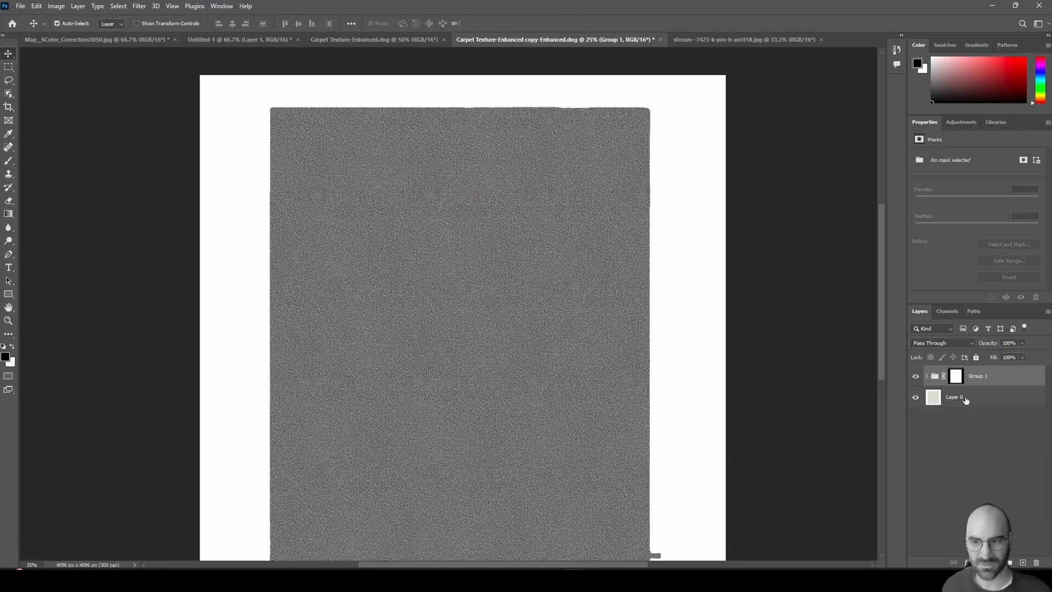
Compare blend modes on the tile group and blend it over the rug with Hard Light at 55% opacity.
click(931, 344)
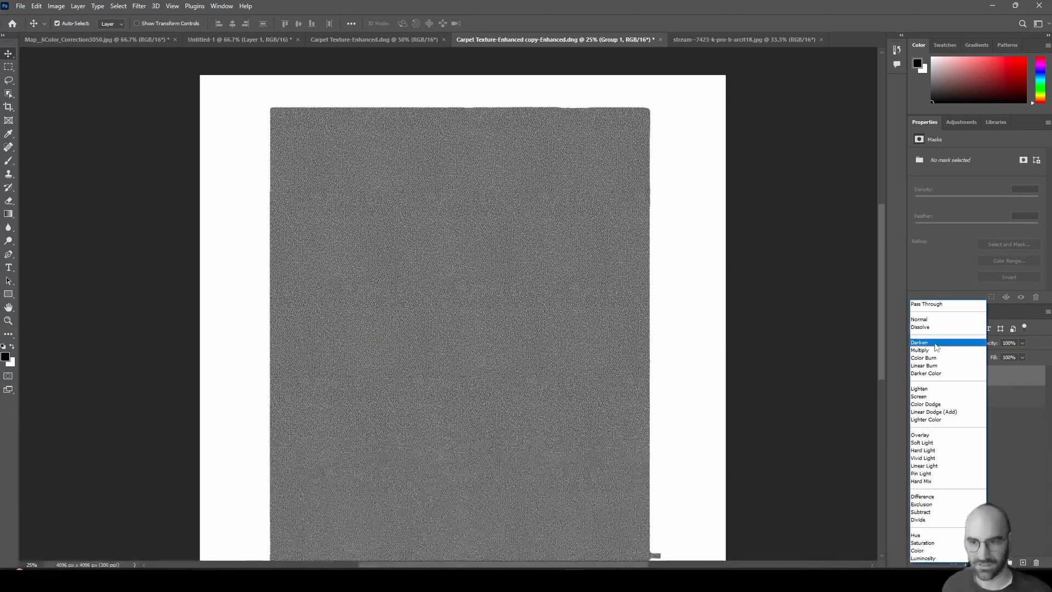
click(935, 344)
ctrl+click(523, 322)
ctrl+click(523, 321)
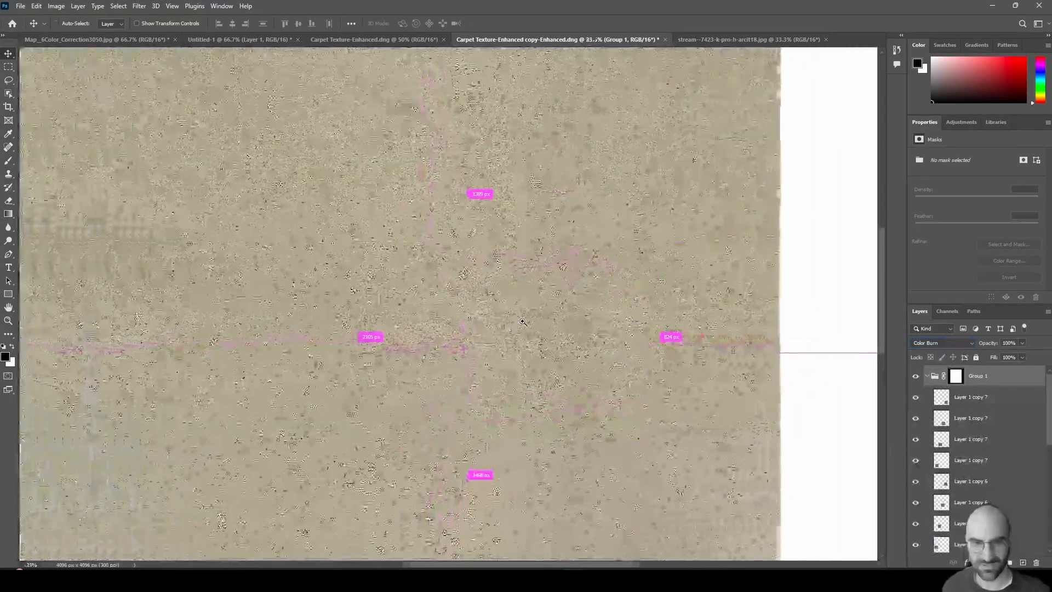
ctrl+click(523, 321)
ctrl+click(523, 321)
ctrl+click(523, 321)
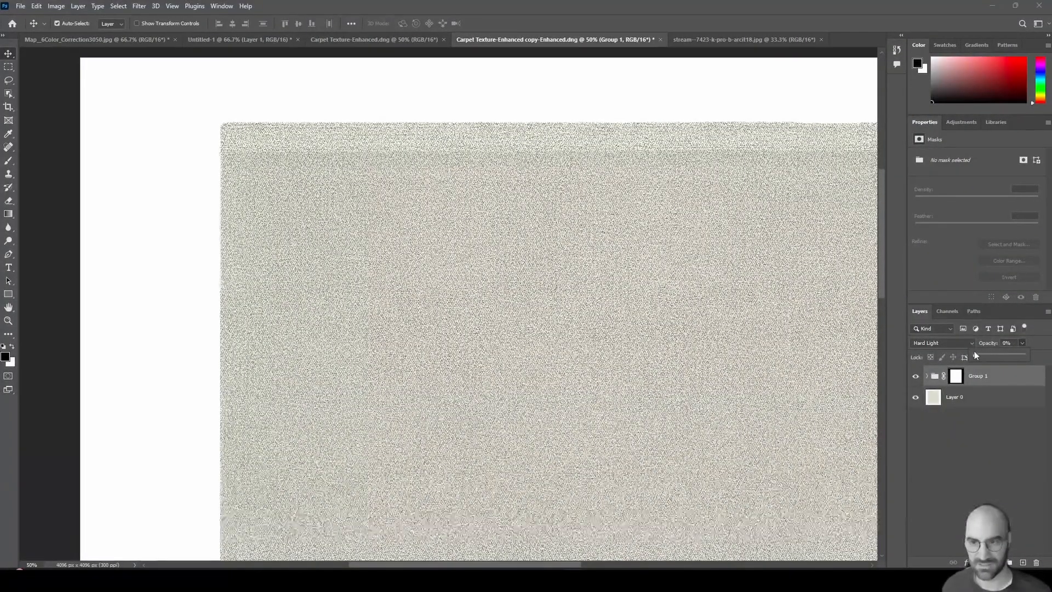
mouse_move(1001, 354)
mouse_down()
mouse_move(990, 355)
mouse_move(1003, 359)
mouse_up()
drag(1007, 357, 1001, 356)
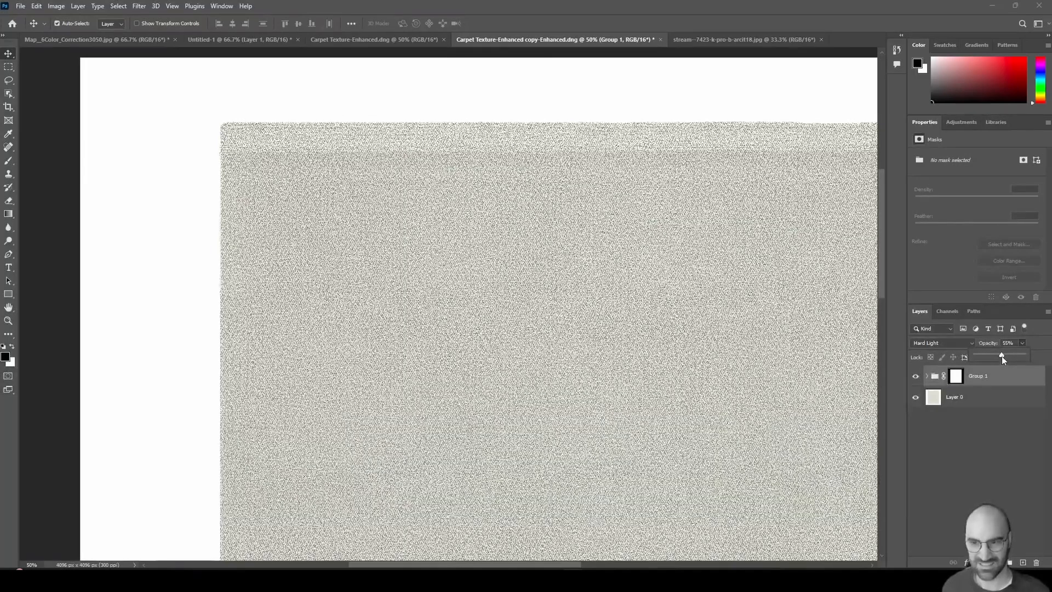
Add a Curves adjustment above the tile group and raise the RGB midtones slightly to brighten the rug.
alt+scroll(610, 329, down, 1)
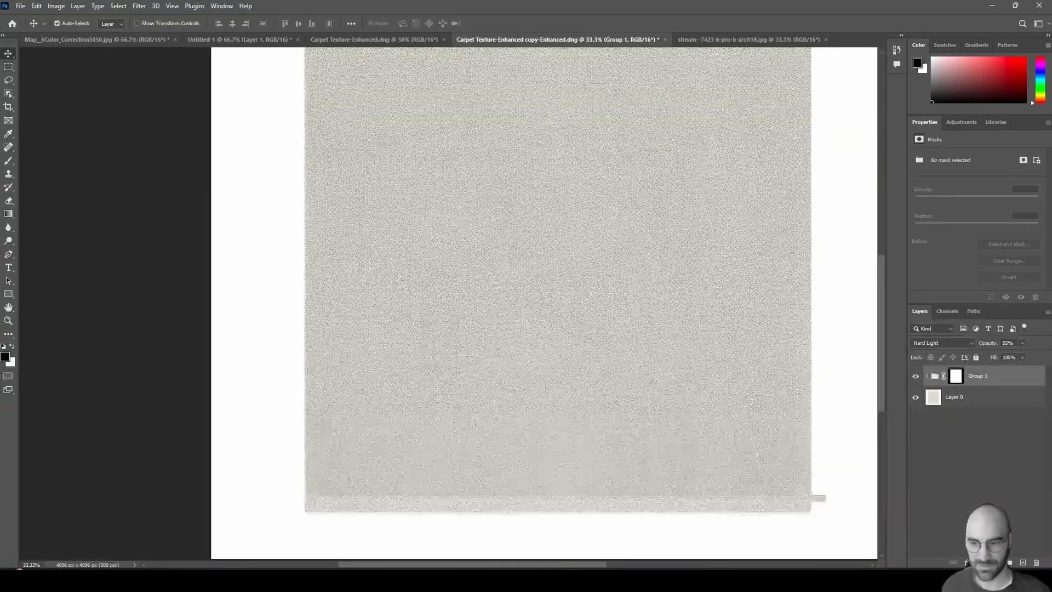
click(994, 562)
click(937, 434)
drag(991, 227, 984, 223)
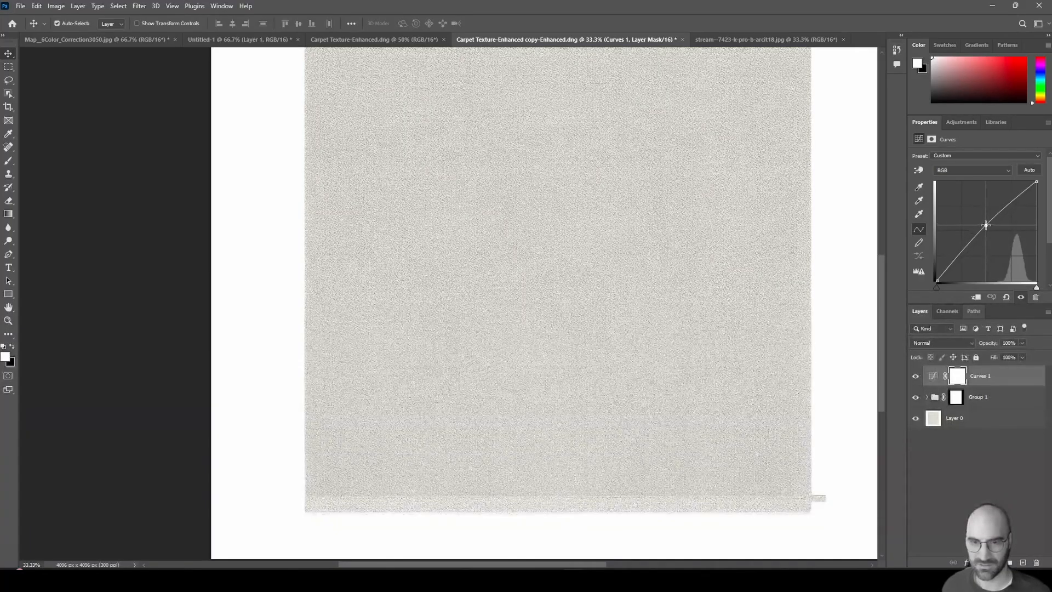
alt+scroll(702, 350, down, 1)
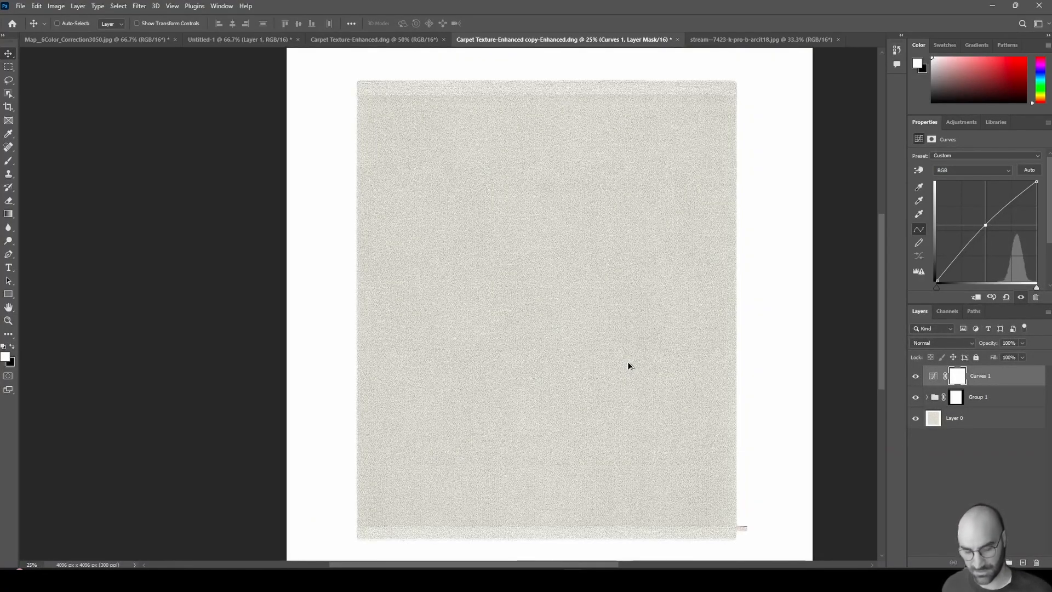
key(ctrl+shift+s)
key(Escape)
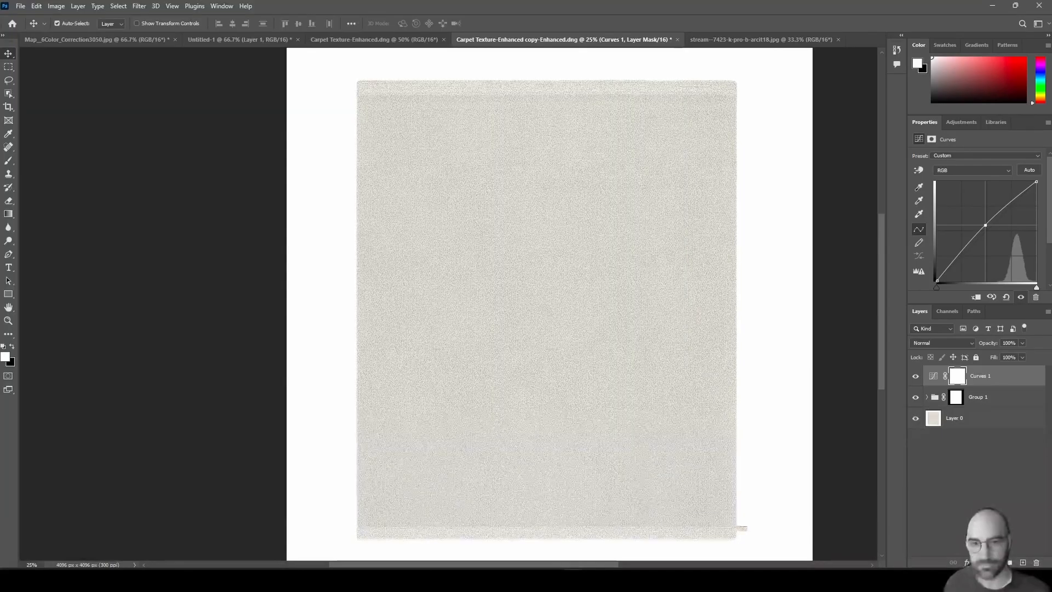
double_click(697, 8)
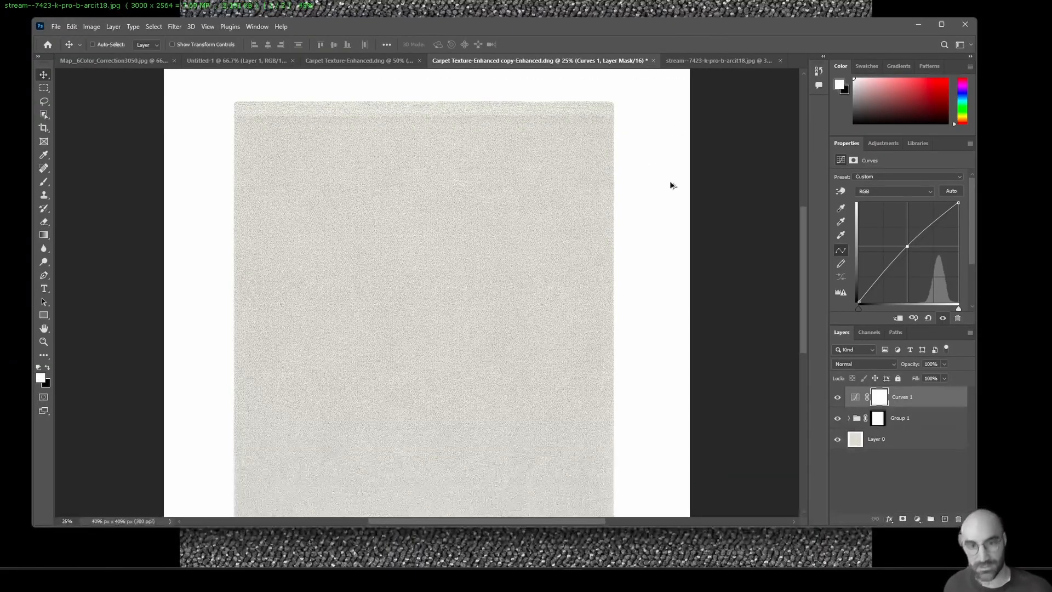
double_click(659, 25)
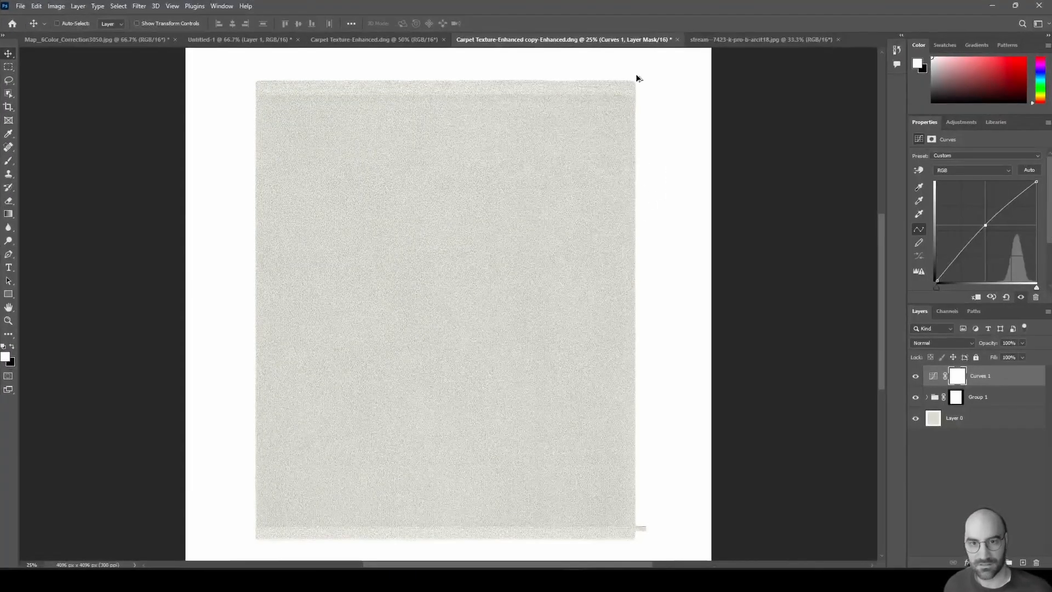
Save a copy of the carpet texture as the JPEG Carpet Texture-Enhanced copy-Enhanced copy.jpg, browsing up to the Textures folder.
key(ctrl+alt+s)
click(291, 390)
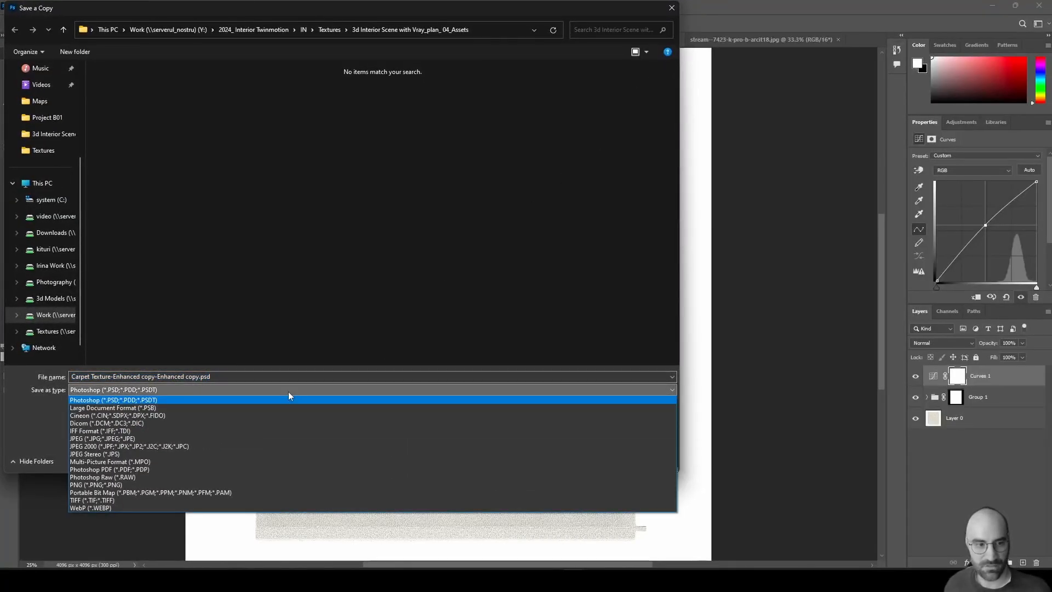
key(j)
key(Return)
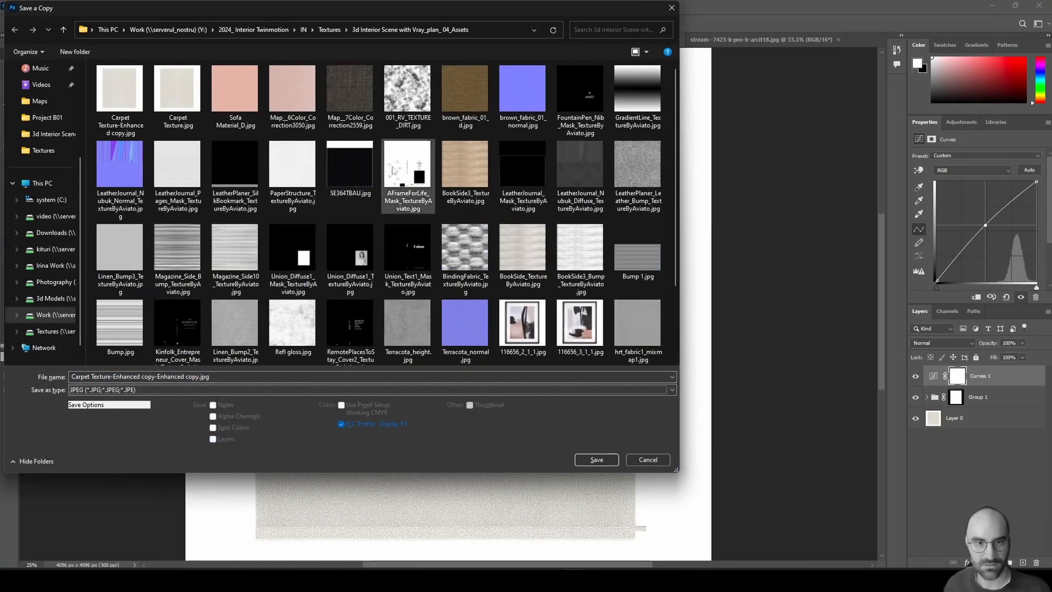
click(328, 29)
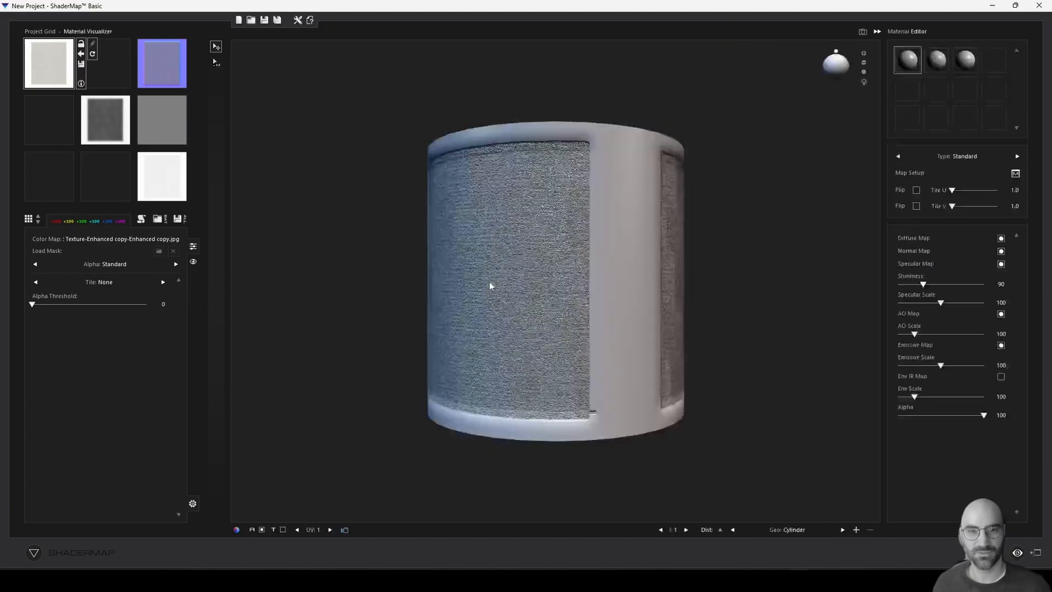
Switch to ShaderMap, inspect the new carpet maps on the cylinder, and change the preview geometry to Dynamic Plane with the normal map selected.
drag(488, 281, 591, 252)
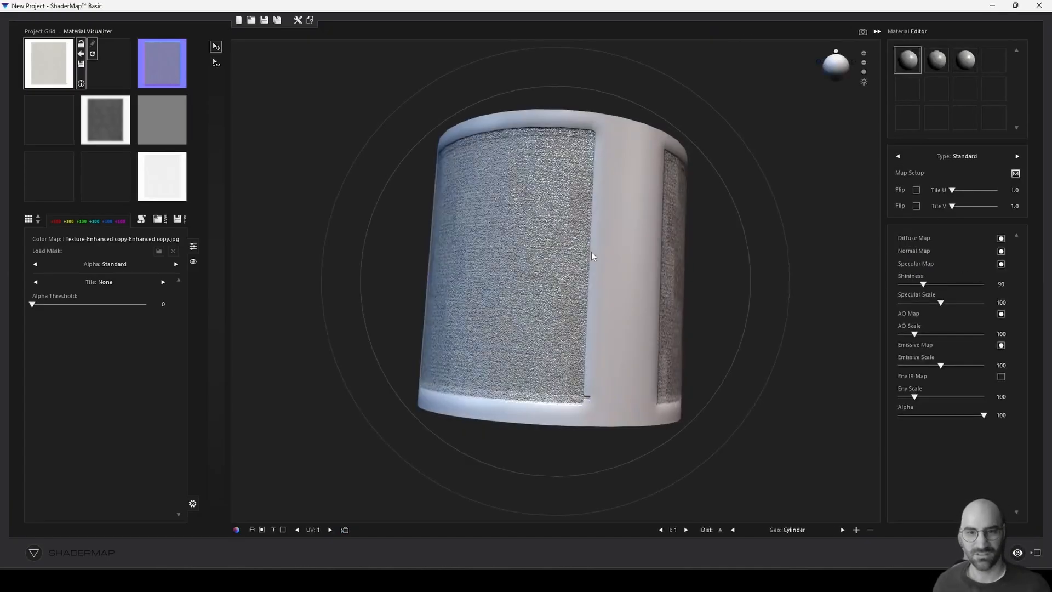
scroll(531, 255, up, 8)
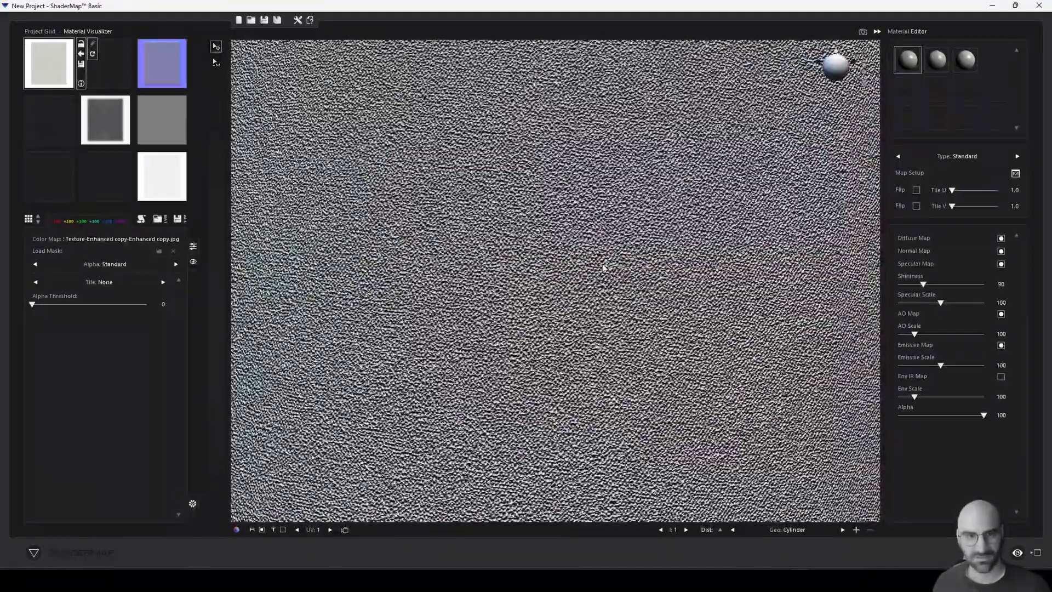
click(163, 64)
click(800, 532)
click(790, 493)
Adjust the carpet normal map's intensity to 286 and select the map below it.
scroll(677, 325, up, 3)
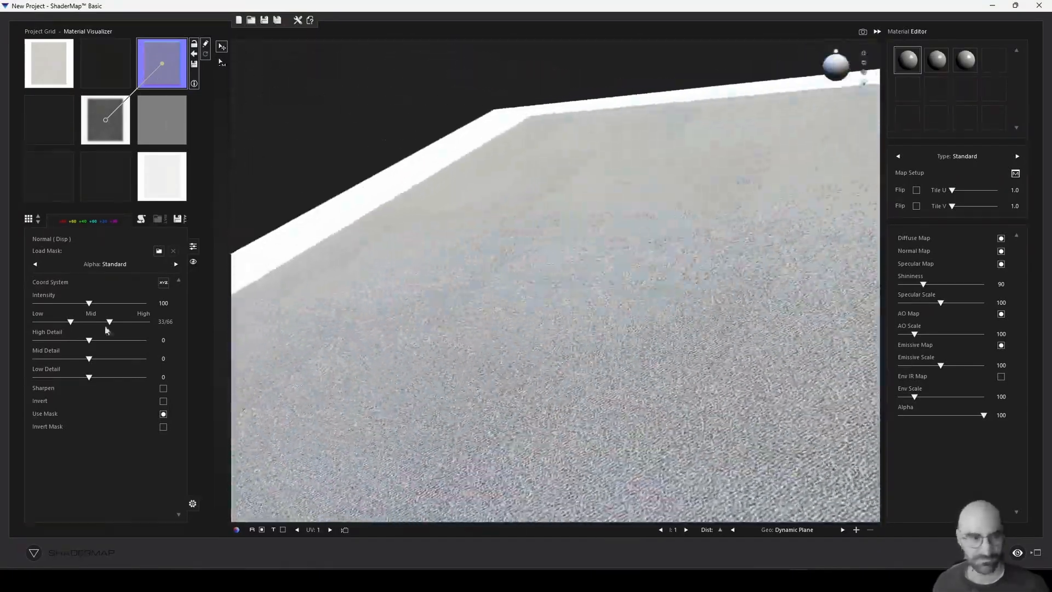
drag(89, 303, 46, 303)
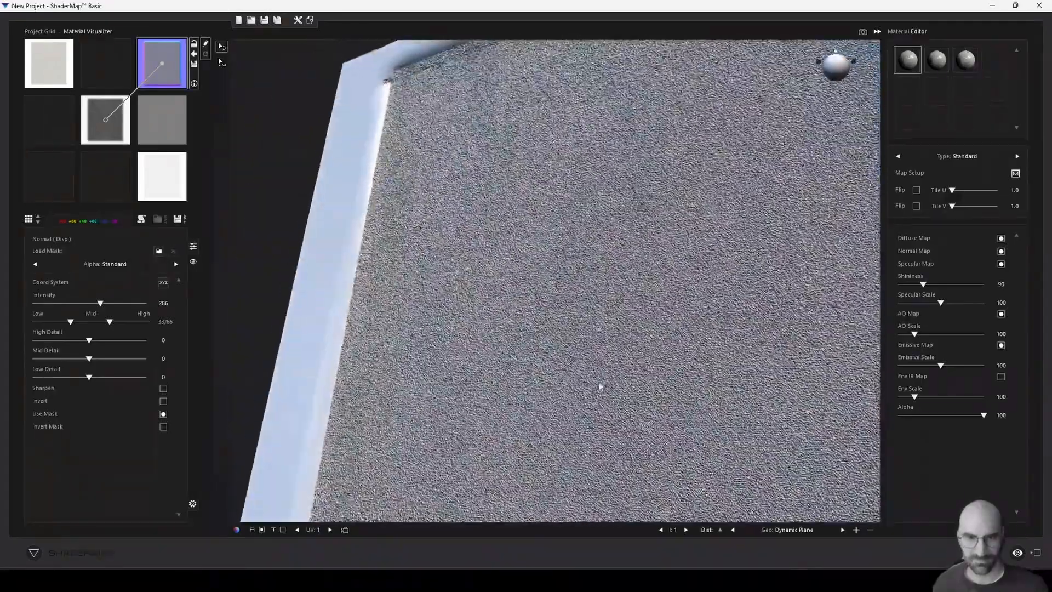
click(161, 119)
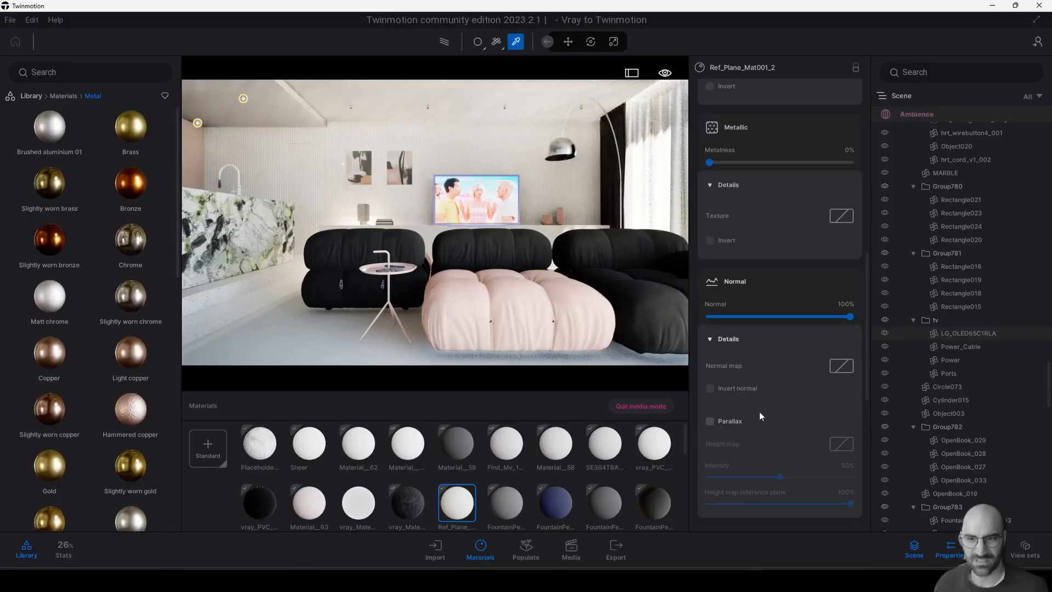
Rename the Ref_Plane_Mat001_2 material as carpet.
scroll(780, 391, down, 5)
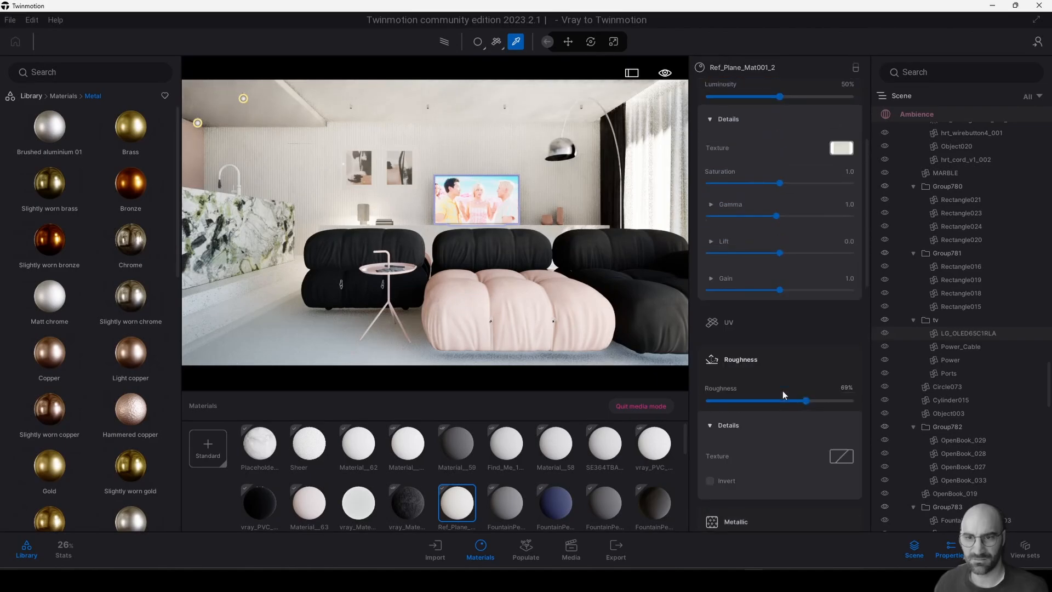
scroll(783, 390, up, 3)
right_click(456, 494)
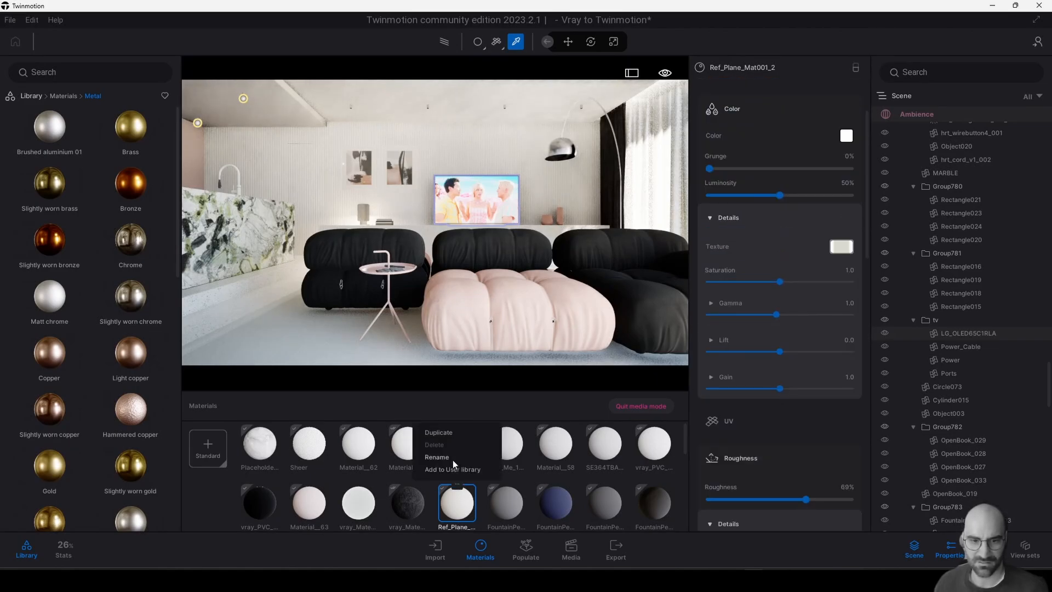
click(452, 459)
text(carpet)
key(Return)
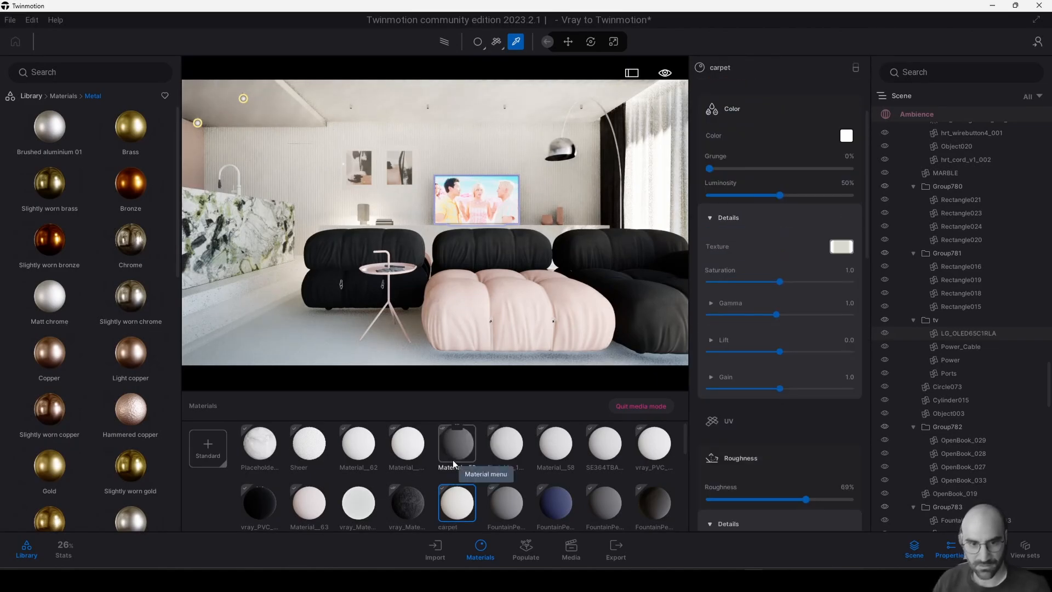
Replace the carpet material's colour texture with Carpet Texture-Enhanced copy-Enhanced copy.jpg from 2024_ Interior Twinmotion, IN, Textures.
scroll(843, 249, up, 2)
click(844, 331)
click(782, 286)
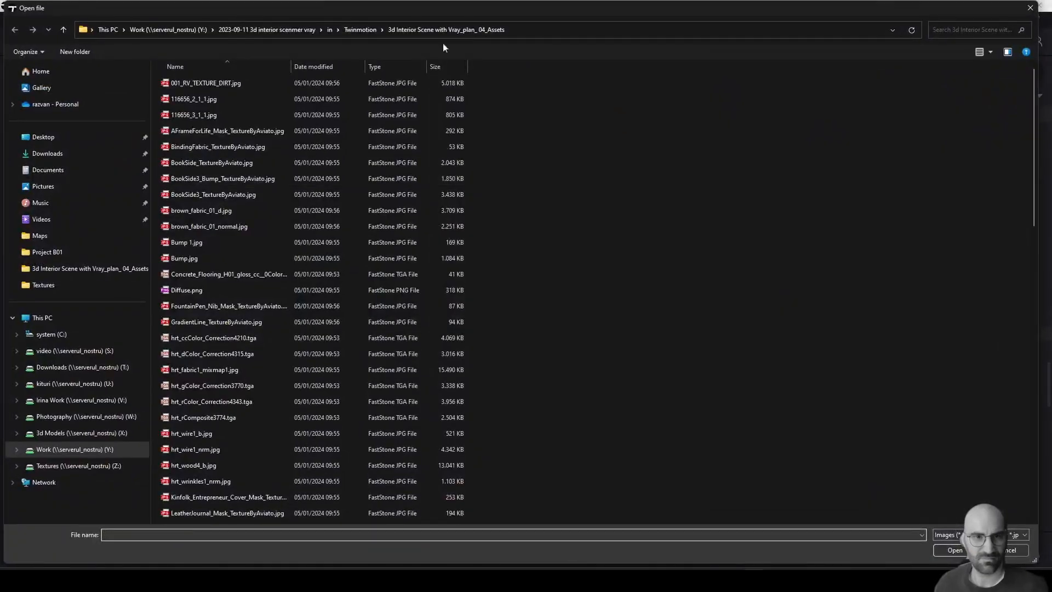
click(368, 30)
click(248, 28)
click(168, 30)
double_click(203, 385)
double_click(191, 84)
double_click(189, 115)
double_click(286, 100)
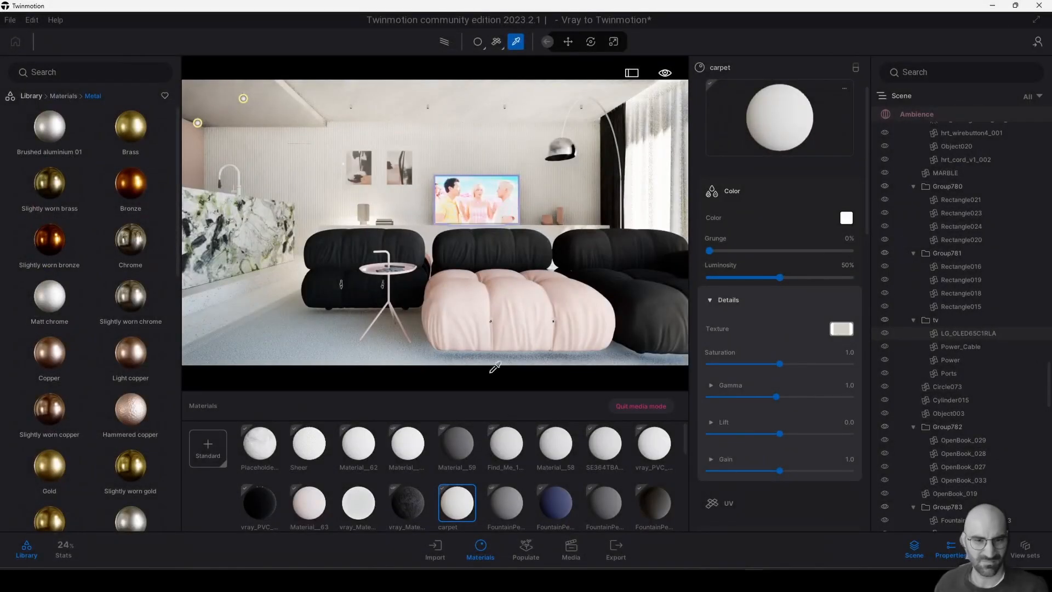
Set the carpet texture's gamma to 1.5 and load Carpet Texture-Enhanced copy-Enhanced copy_NORM.png as the normal map.
shift+middle_drag(493, 363, 428, 351)
drag(780, 397, 811, 397)
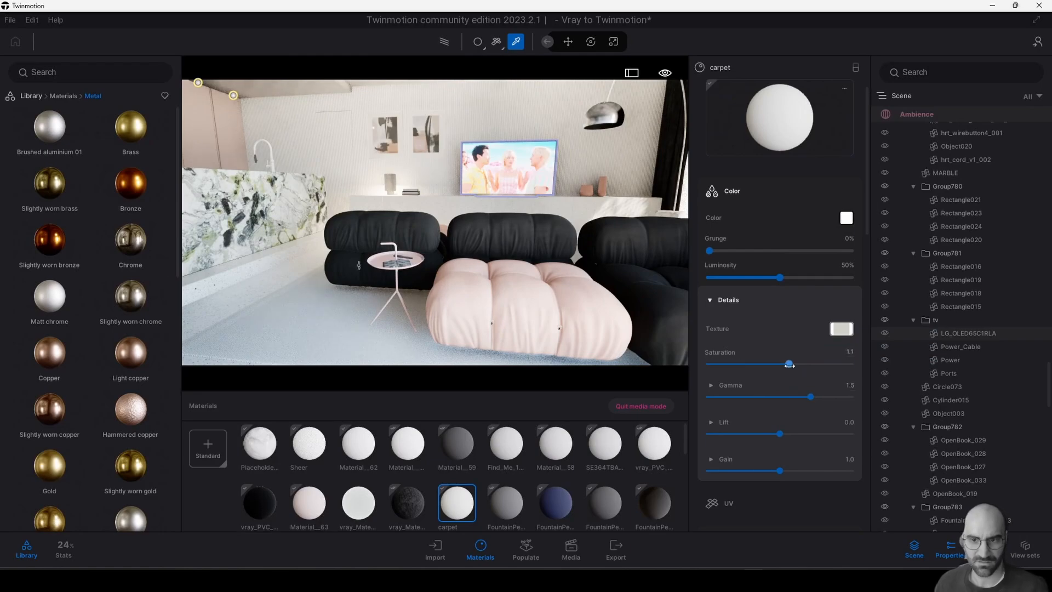
scroll(814, 373, down, 6)
click(840, 446)
click(313, 146)
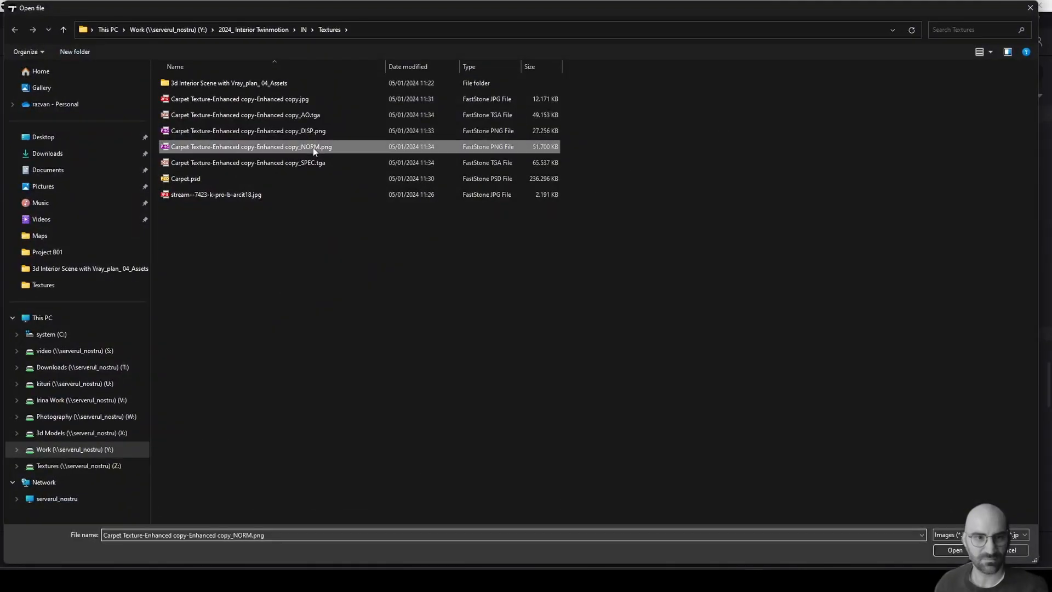
double_click(314, 147)
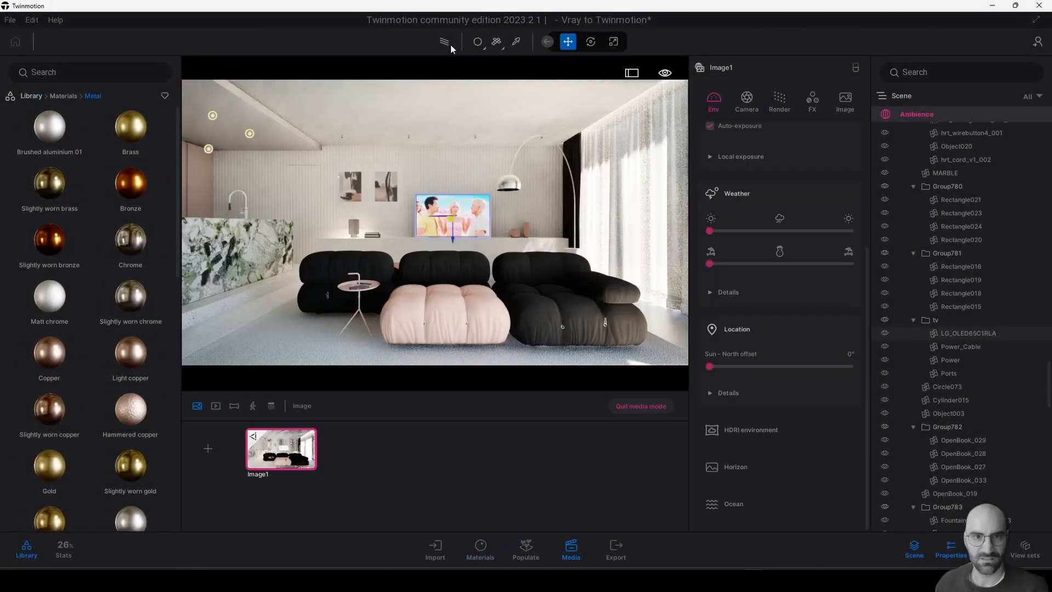
Preview the living room with the Path tracer, then select the rug and review the carpet material's settings.
click(448, 44)
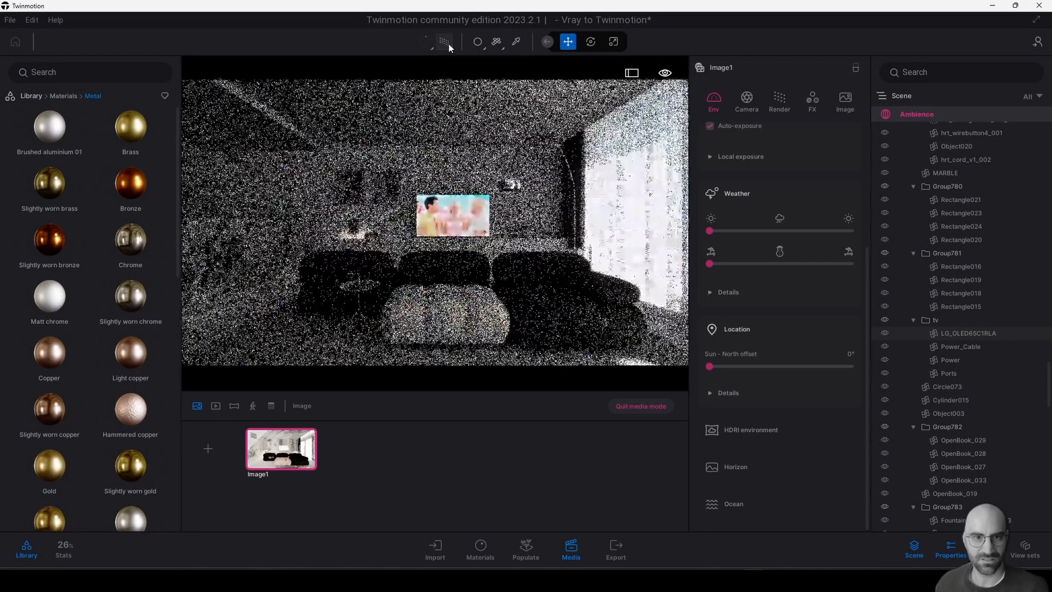
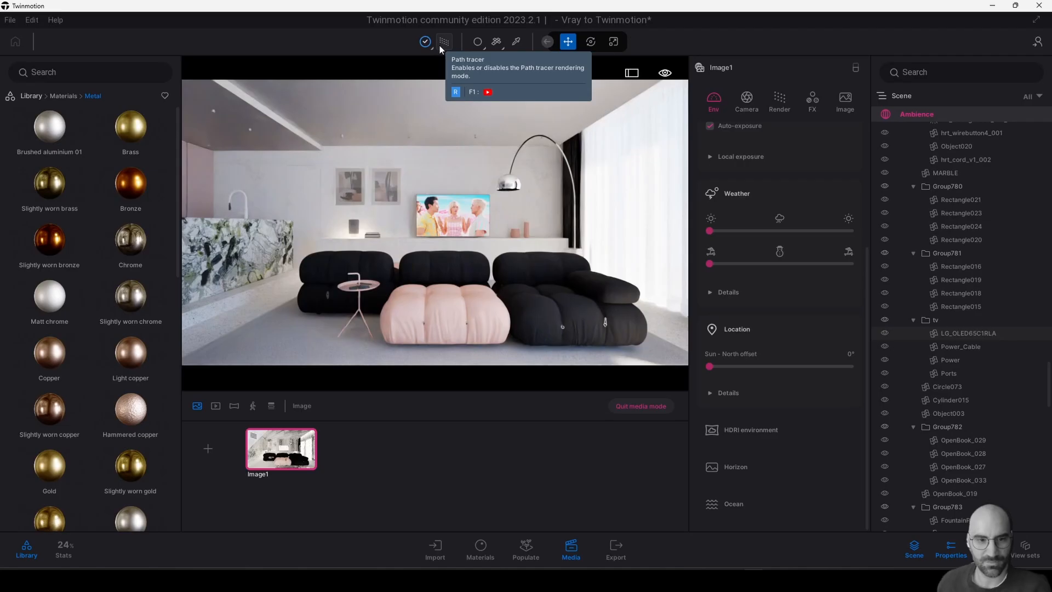
click(318, 345)
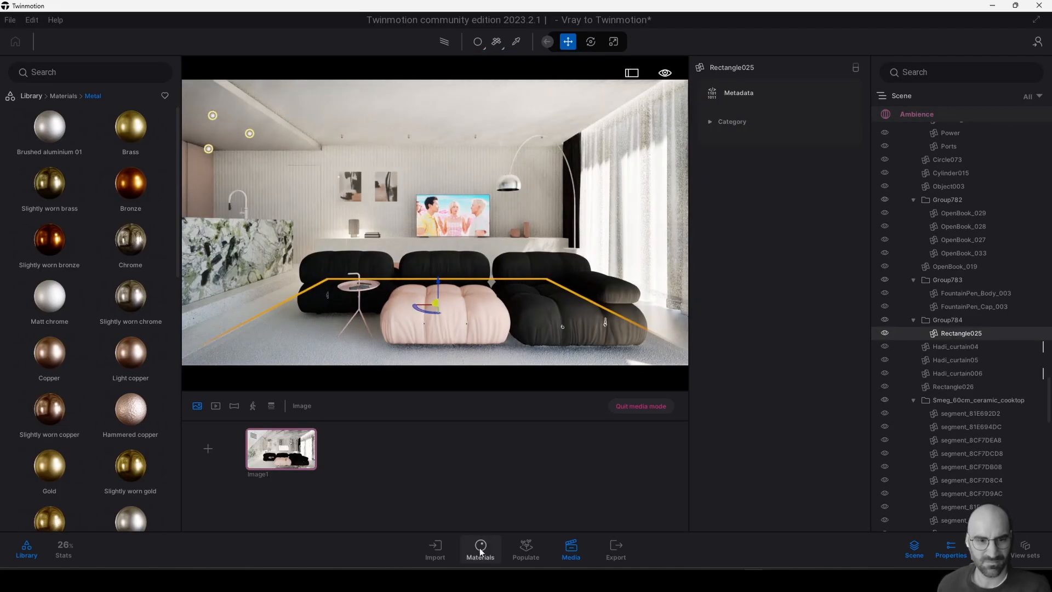
scroll(768, 328, up, 5)
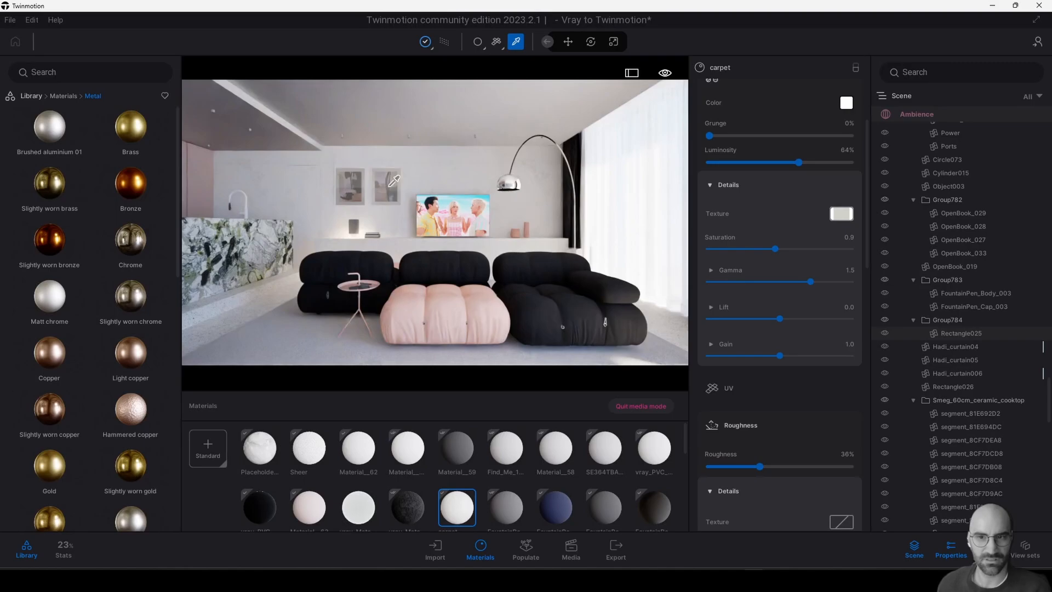
Sample the material on the wall picture's glass and compare the scene with the Path tracer on and off.
click(390, 185)
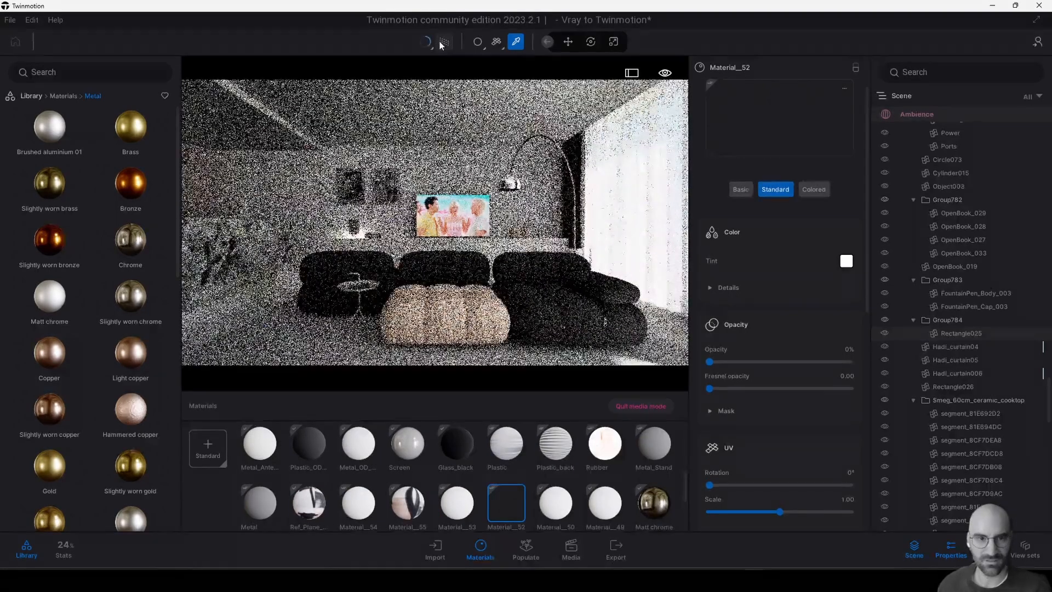
click(440, 41)
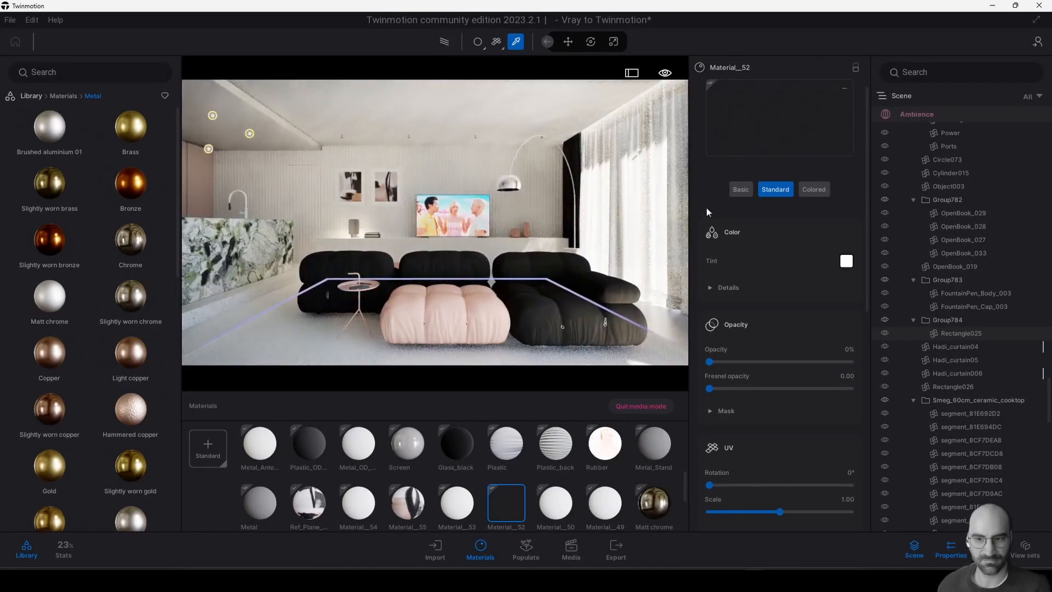
click(444, 42)
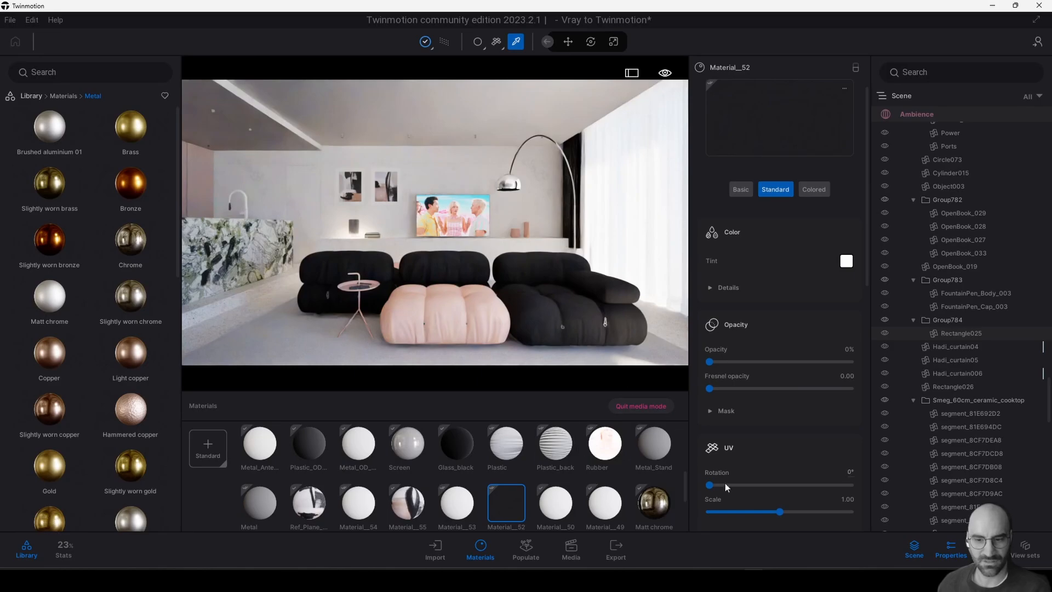
Check the reference render in the V-Ray Frame Buffer, then raise the texture saturation of the pink ottoman's Material__27.
key(alt+Tab)
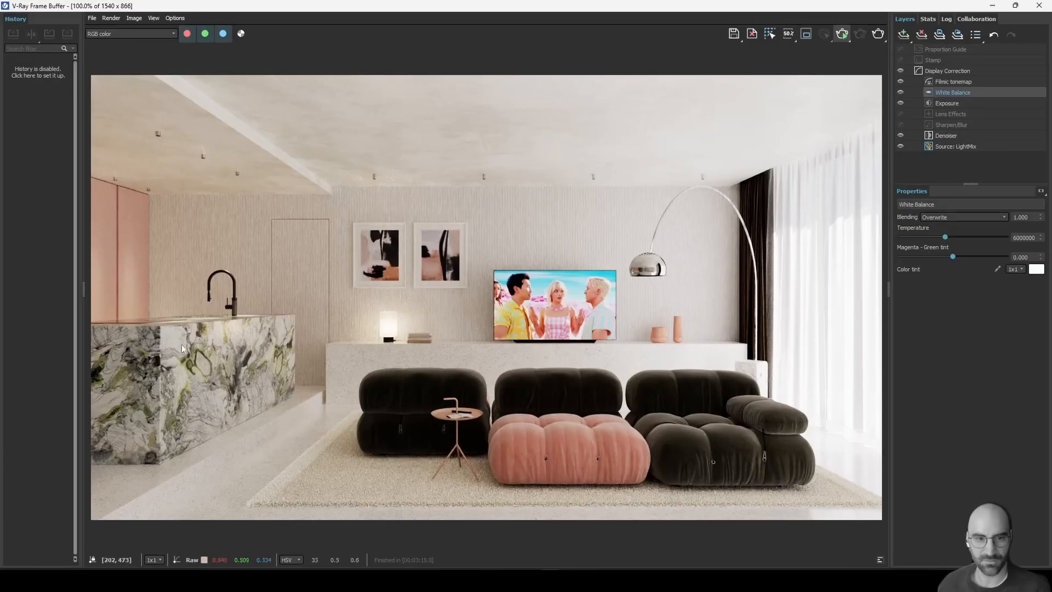
click(993, 6)
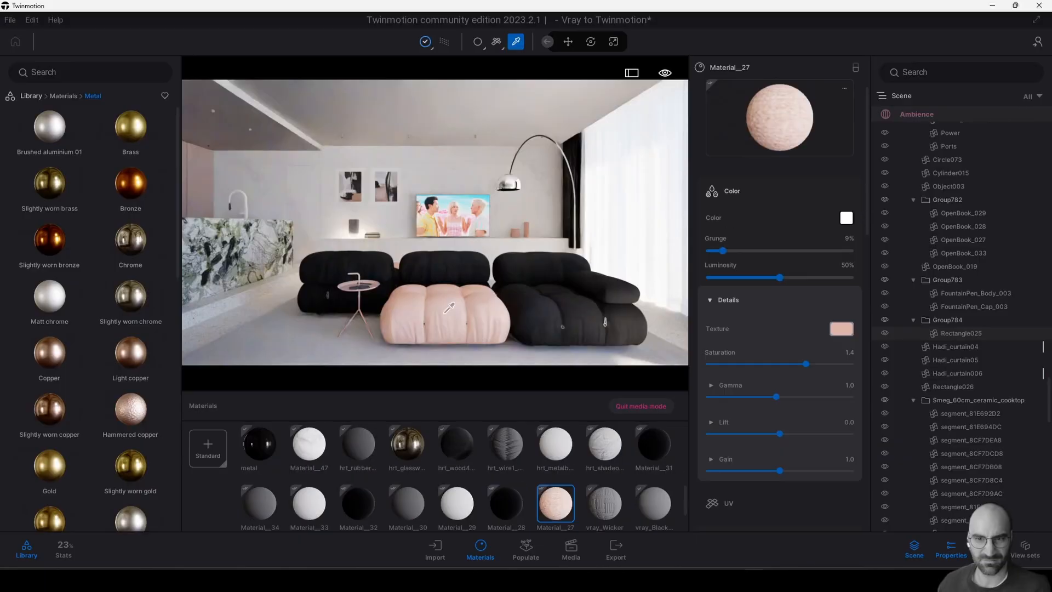
drag(805, 364, 834, 364)
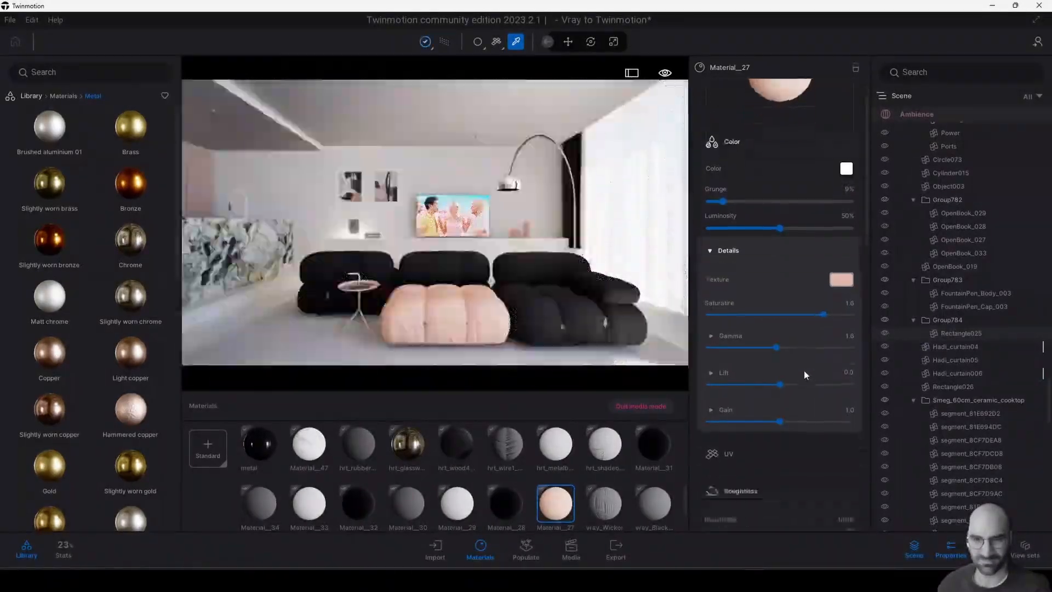
scroll(803, 370, down, 5)
scroll(796, 443, down, 5)
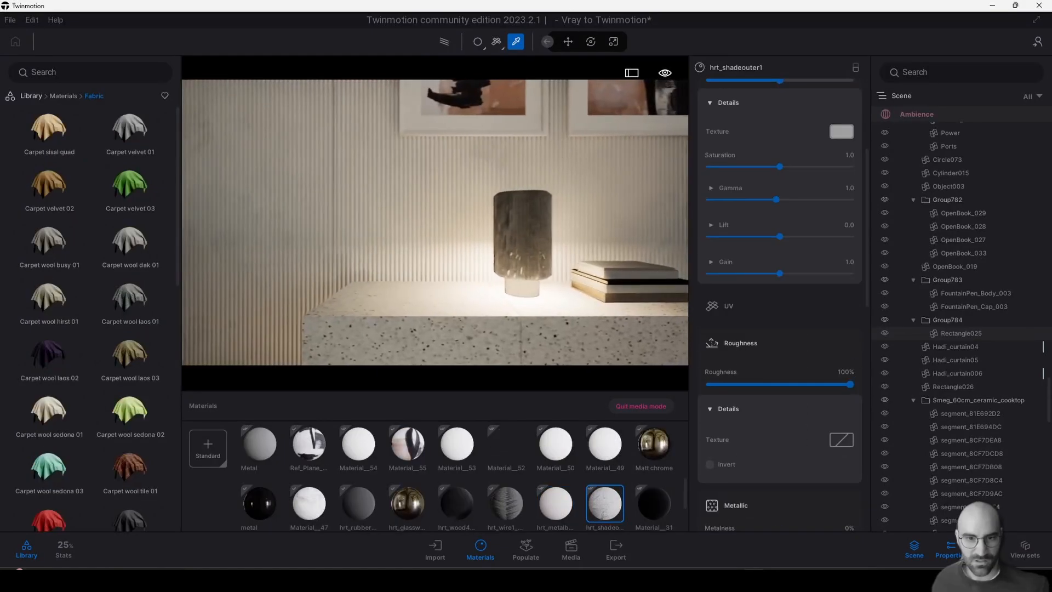
Add Carpet velvet 01 from the Fabric library to the scene materials beside hrt_shadeouter1 for the table lamp's shade.
middle_drag(553, 253, 523, 272)
scroll(531, 272, up, 3)
scroll(532, 272, up, 2)
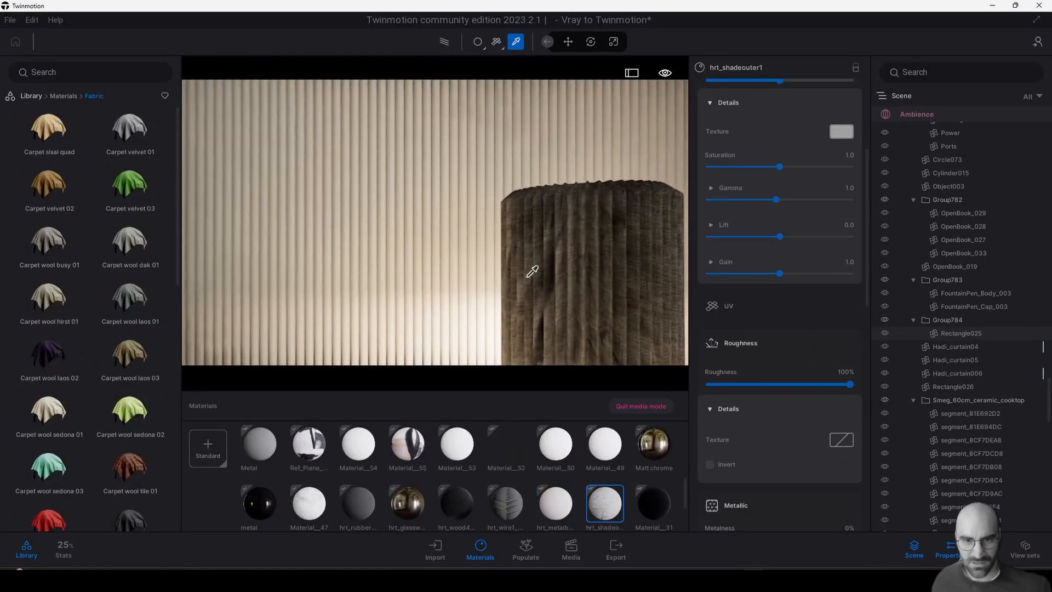
right_drag(532, 272, 592, 328)
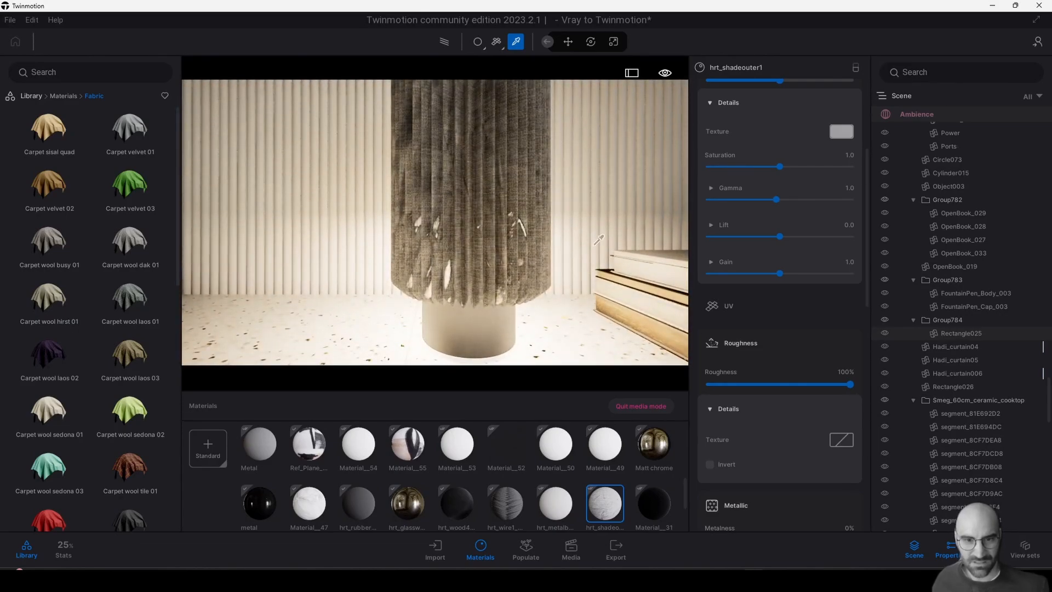
click(71, 97)
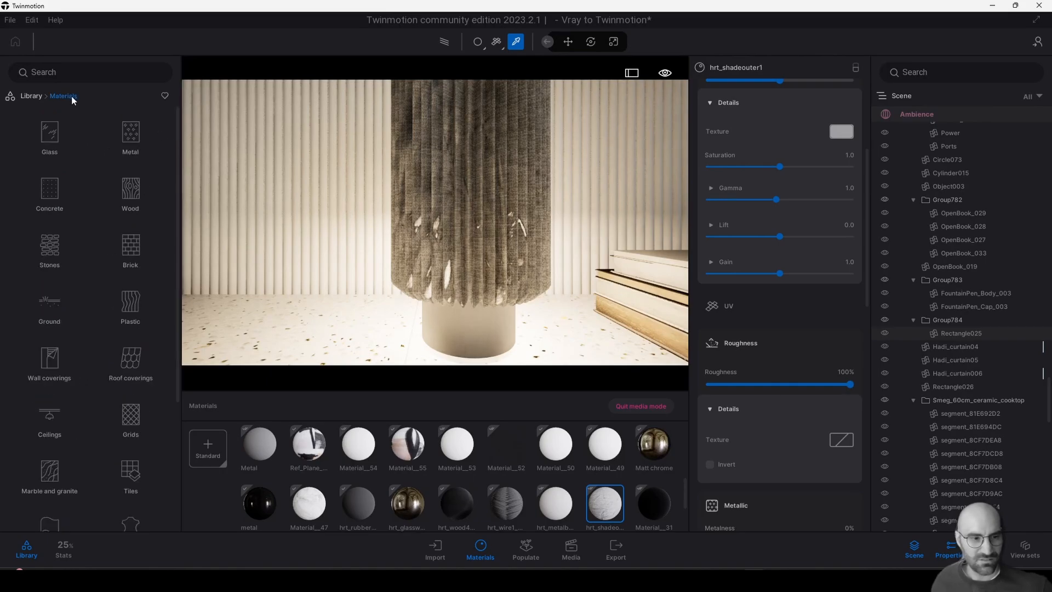
scroll(120, 372, down, 3)
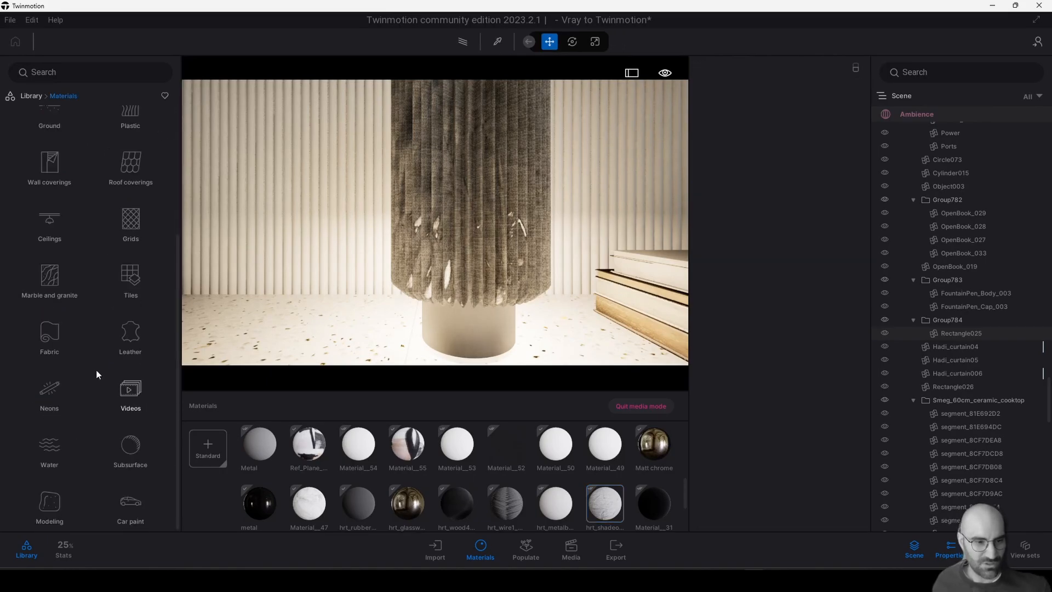
click(49, 505)
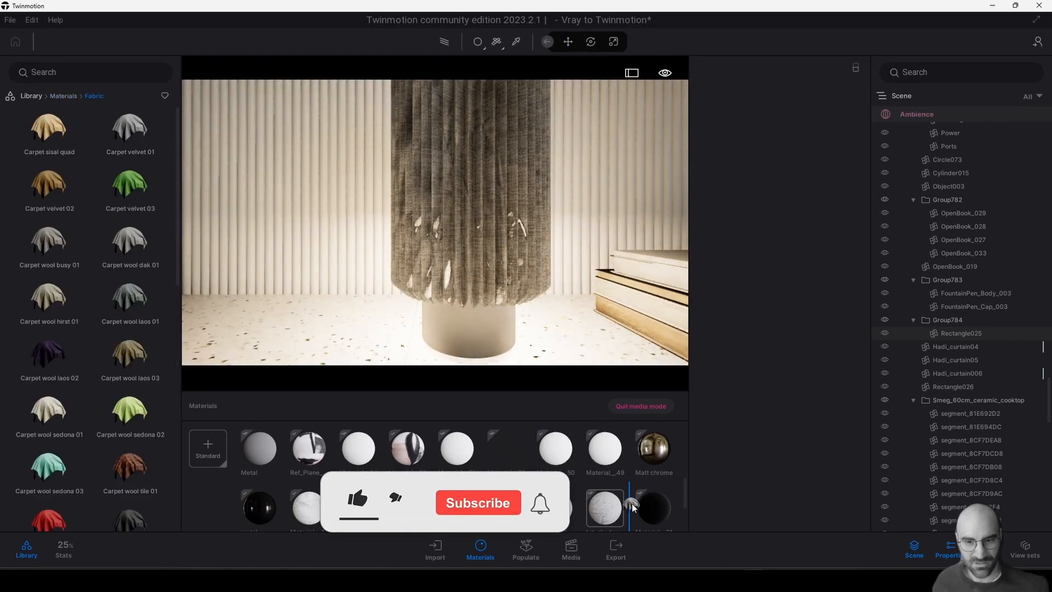
drag(130, 129, 633, 507)
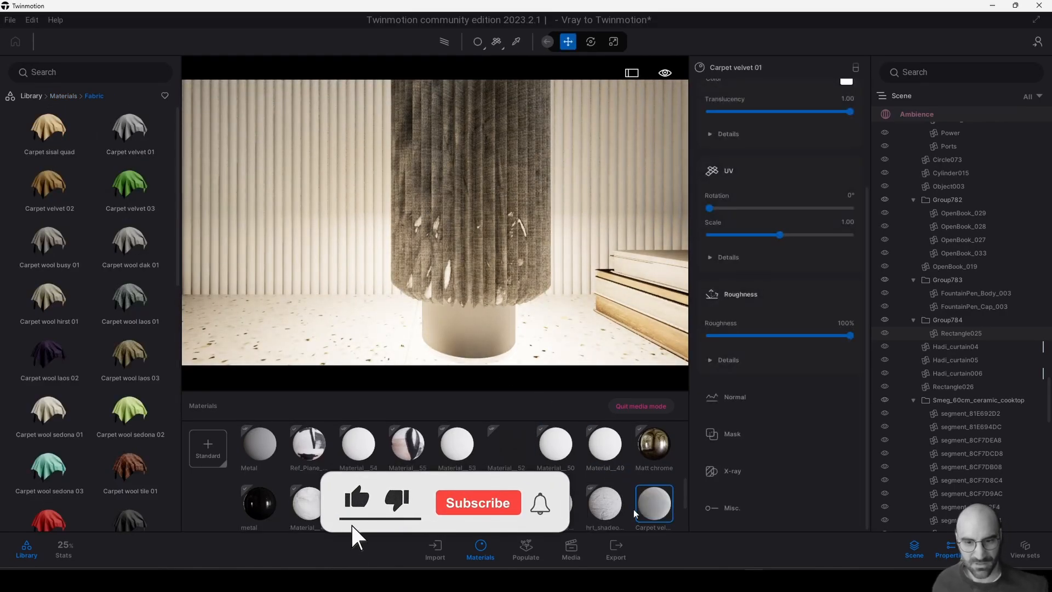
Rename the Carpet velvet 01 material as lamp.
right_click(655, 488)
click(634, 458)
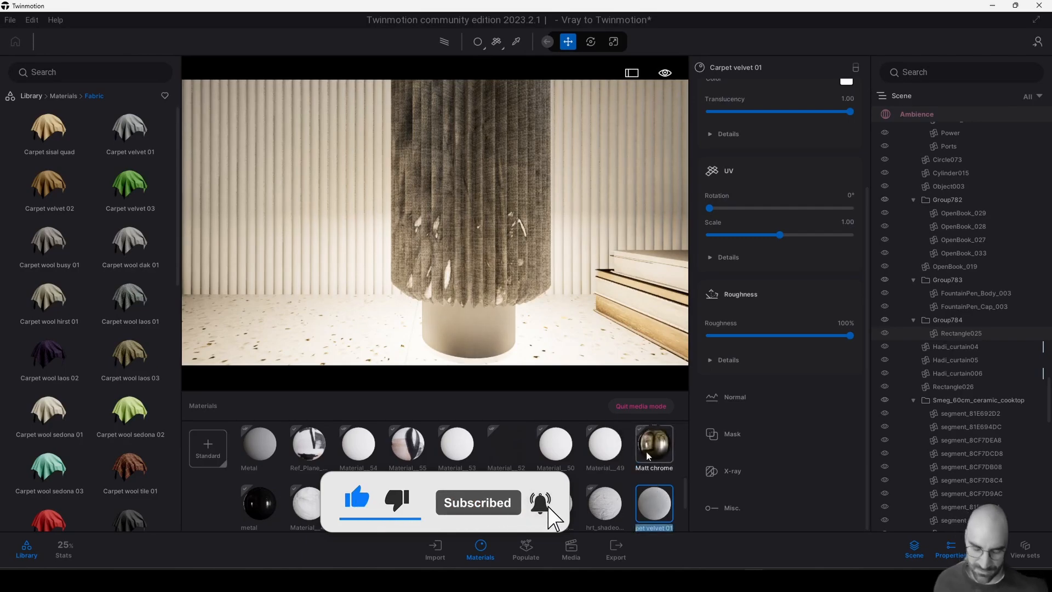
text(lamp)
key(Return)
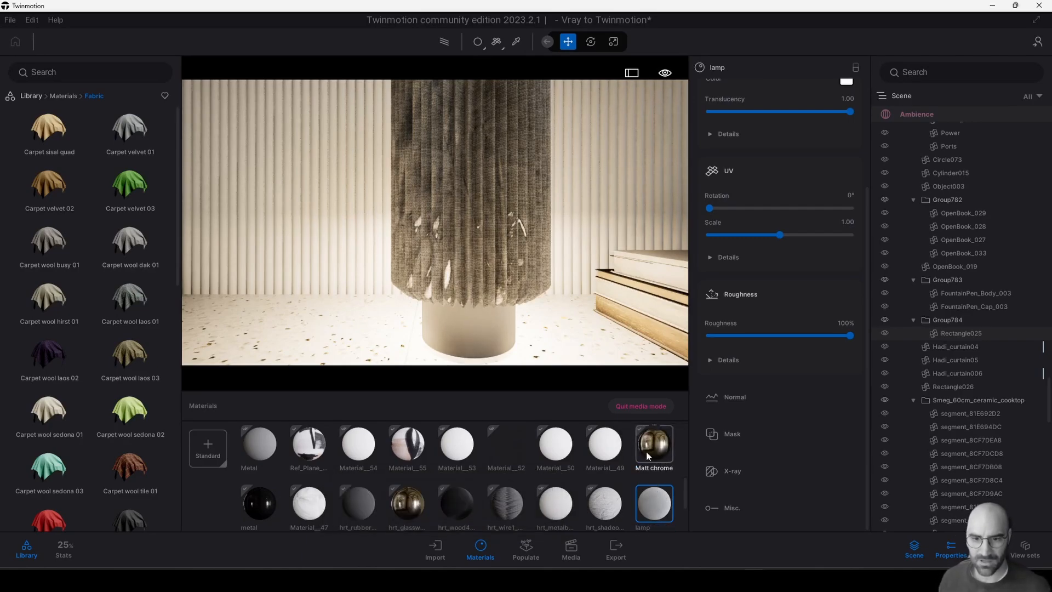
Replace the lamp material's colour texture with an image file.
scroll(823, 268, up, 3)
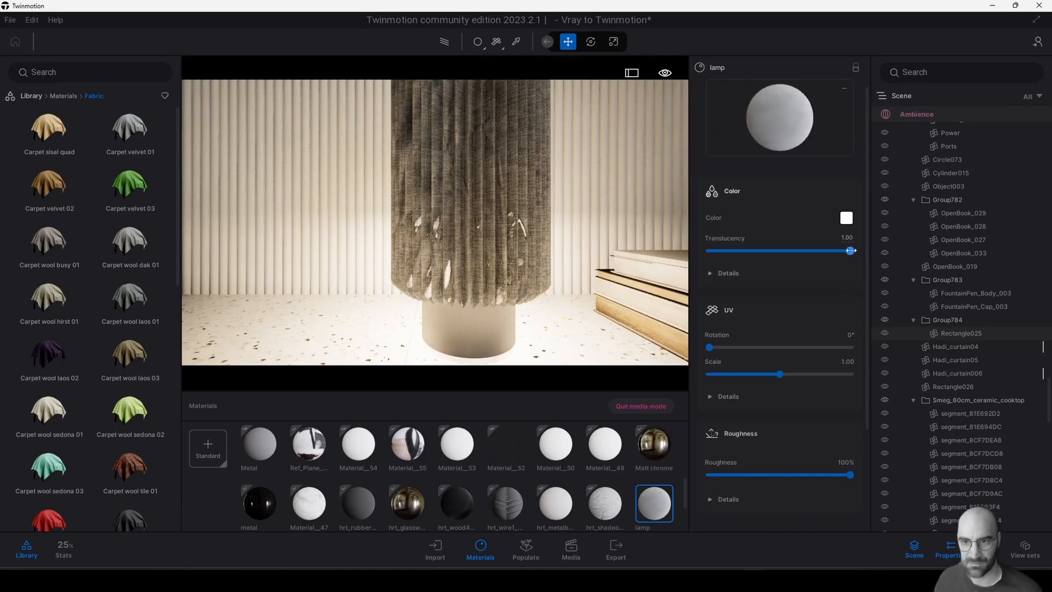
double_click(241, 86)
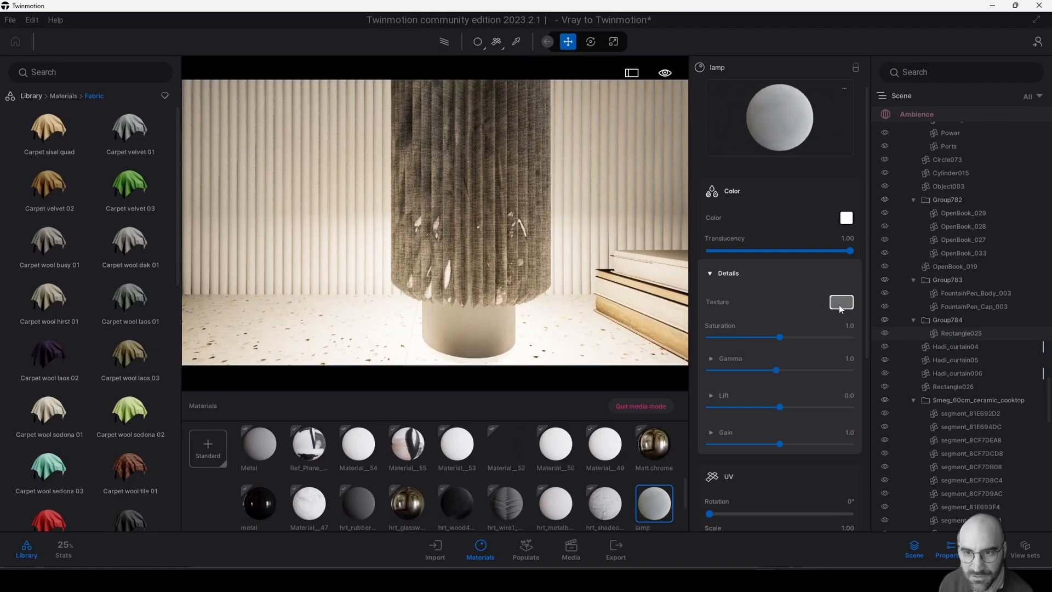
click(840, 305)
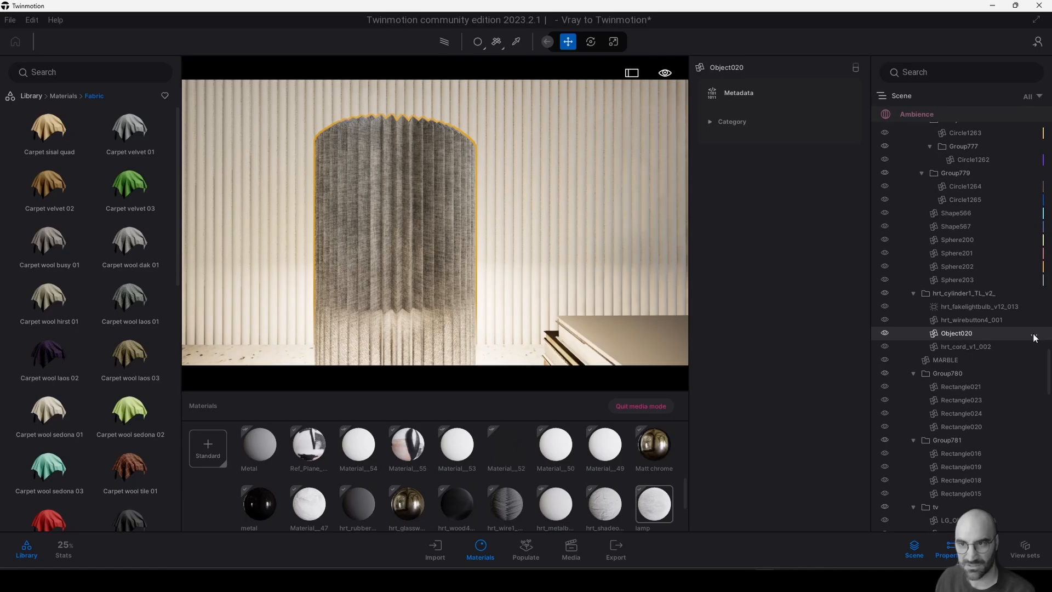
Rename the Object020 object in the scene hierarchy as lamp shade.
click(1035, 337)
click(981, 386)
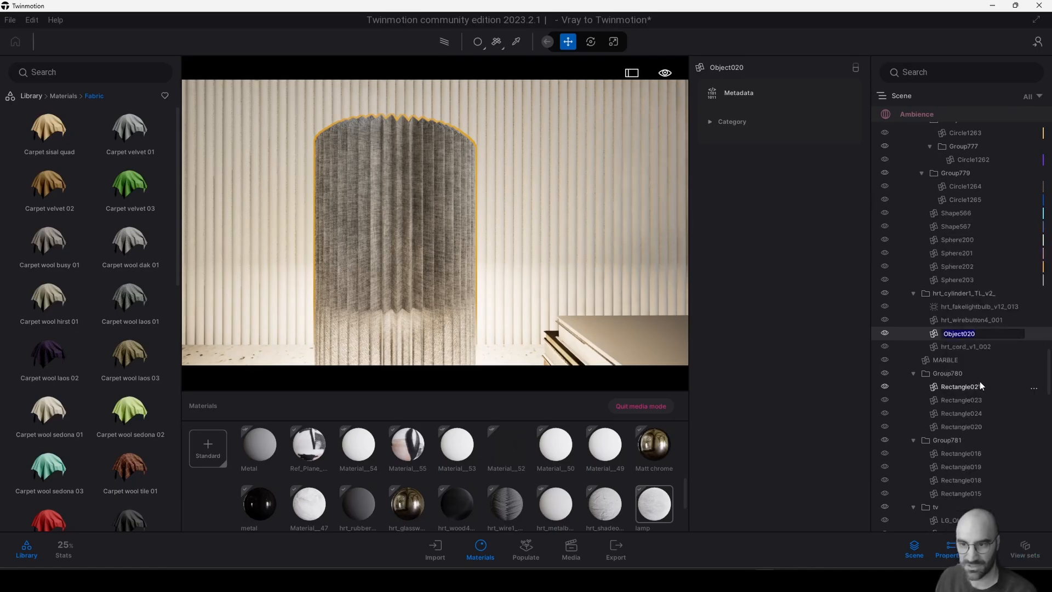
text(lamp shade)
key(Return)
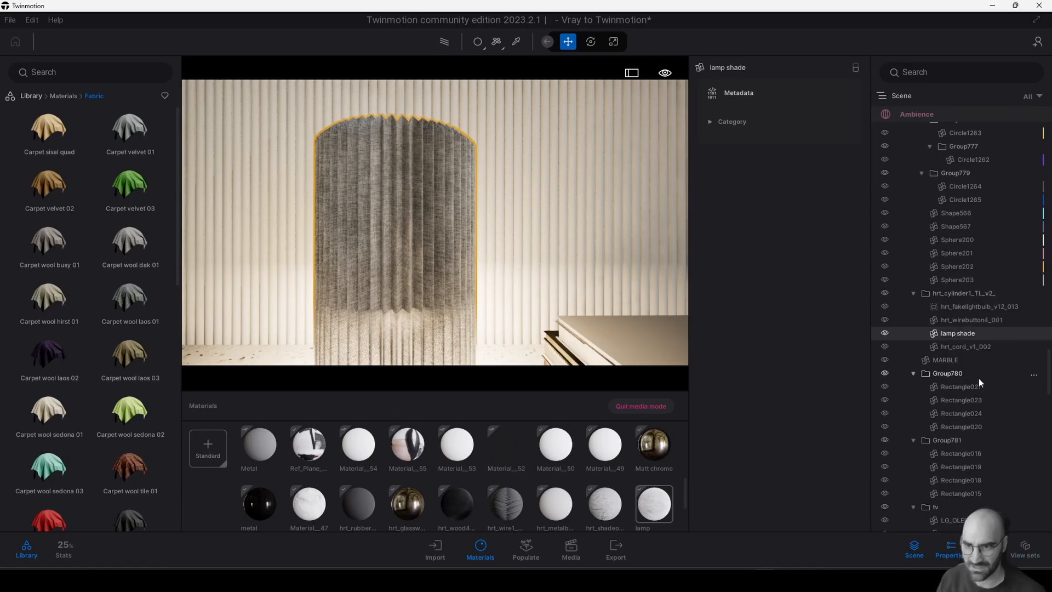
Hide the lamp shade and set the edge angle of the bulb light inside it to 92%.
click(885, 333)
click(400, 288)
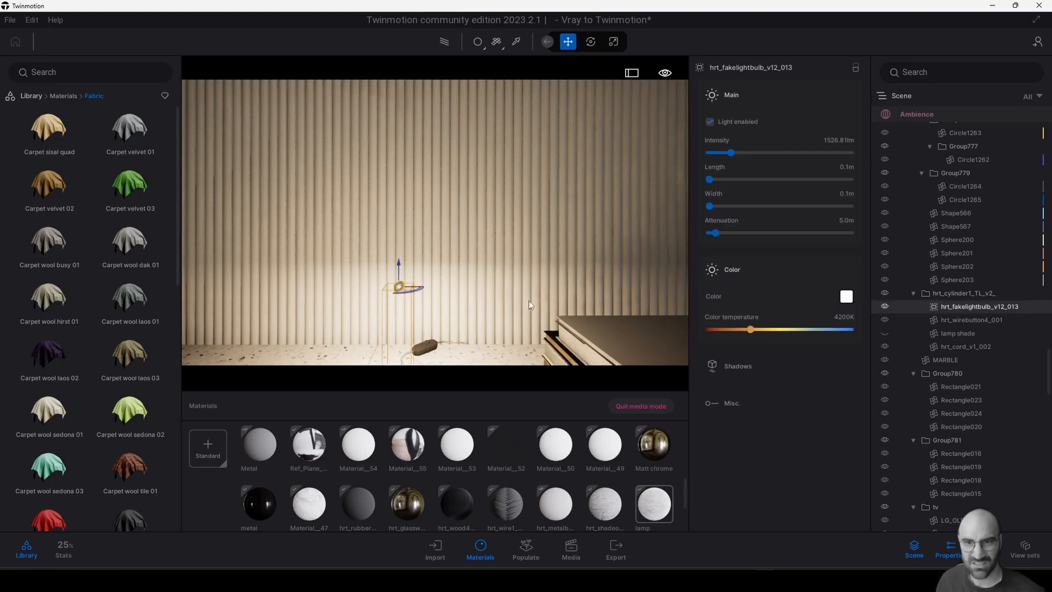
click(731, 404)
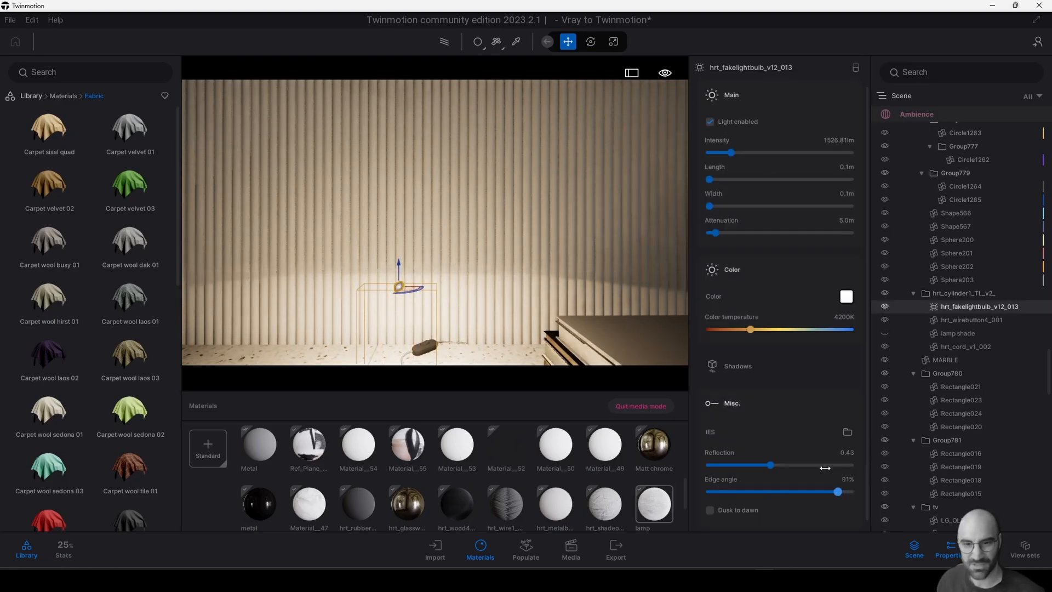
mouse_move(825, 468)
mouse_down()
mouse_move(844, 471)
mouse_move(813, 470)
mouse_move(838, 470)
mouse_up()
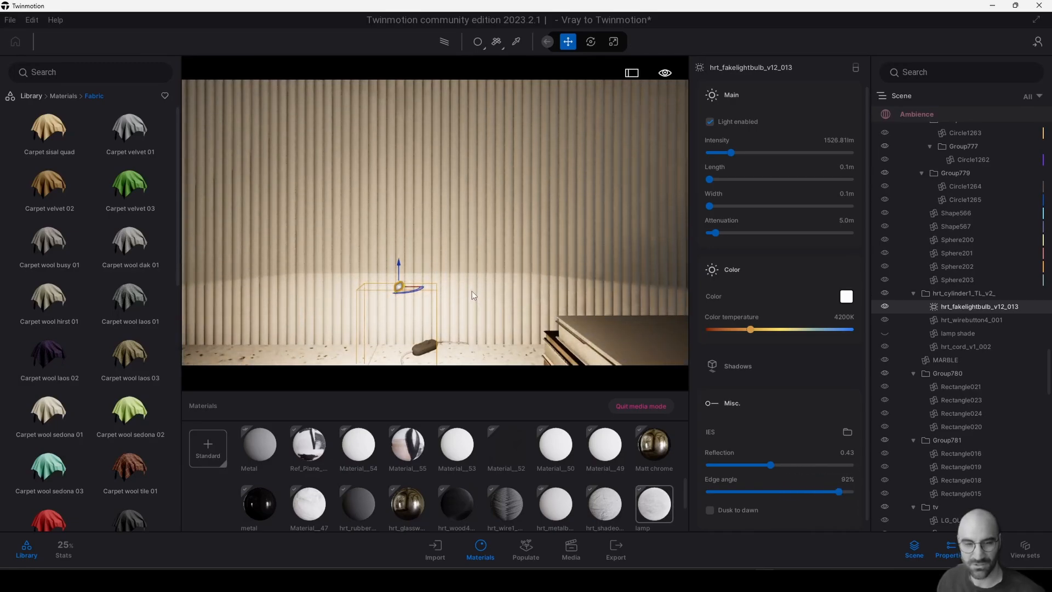
Delete the existing bulb light and place an omnidirectional light from the lights library at the table lamp's spot on the console.
middle_drag(472, 291, 387, 301)
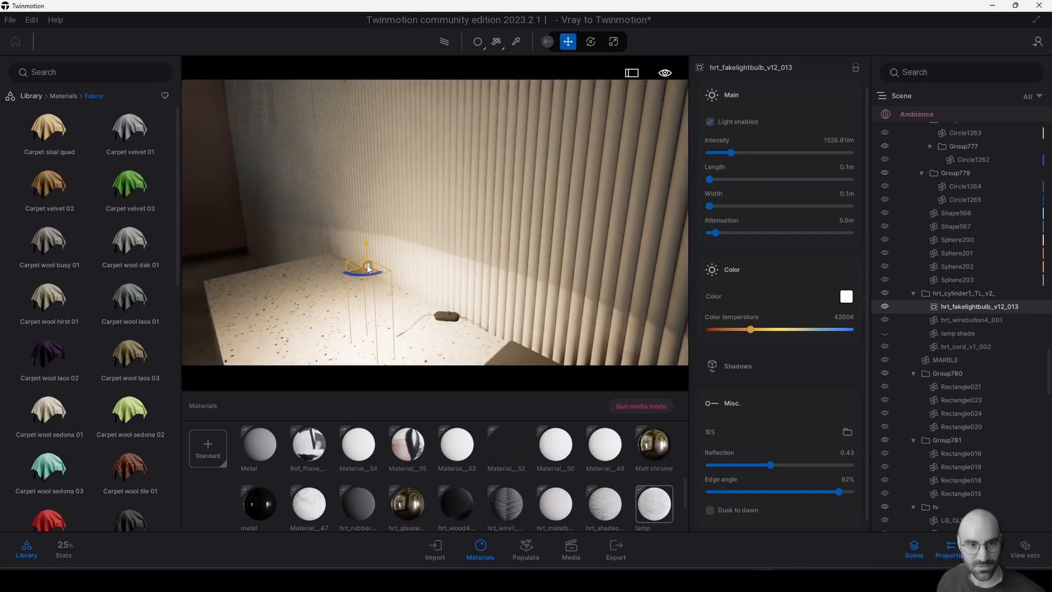
key(Delete)
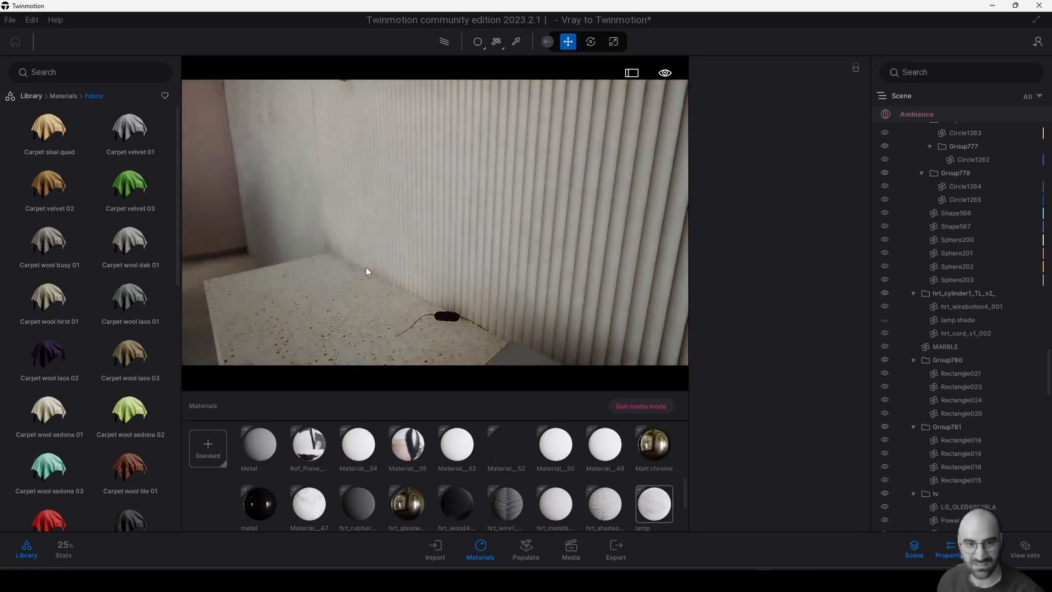
click(31, 96)
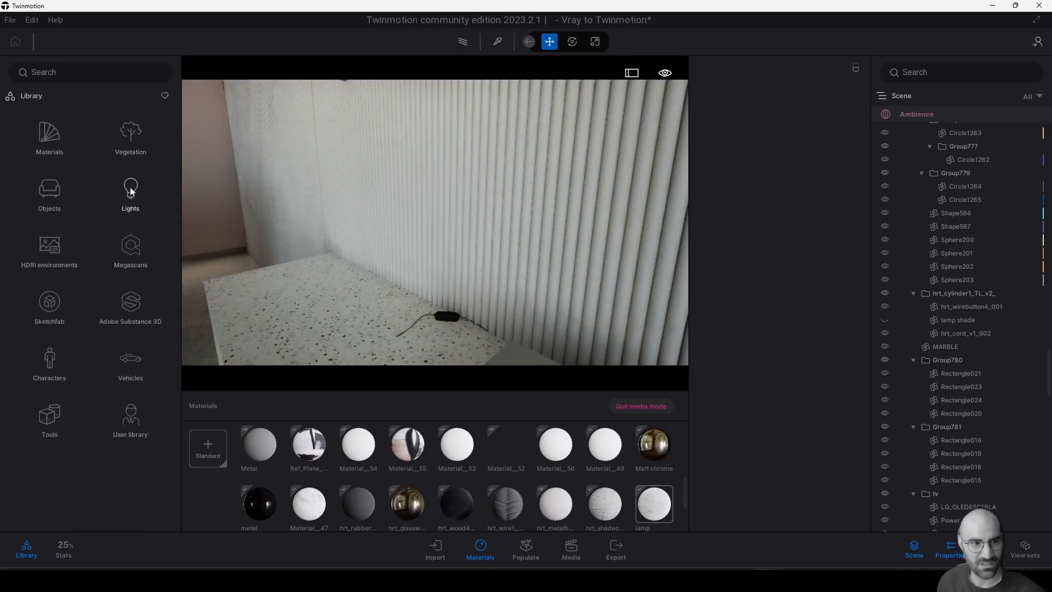
click(130, 187)
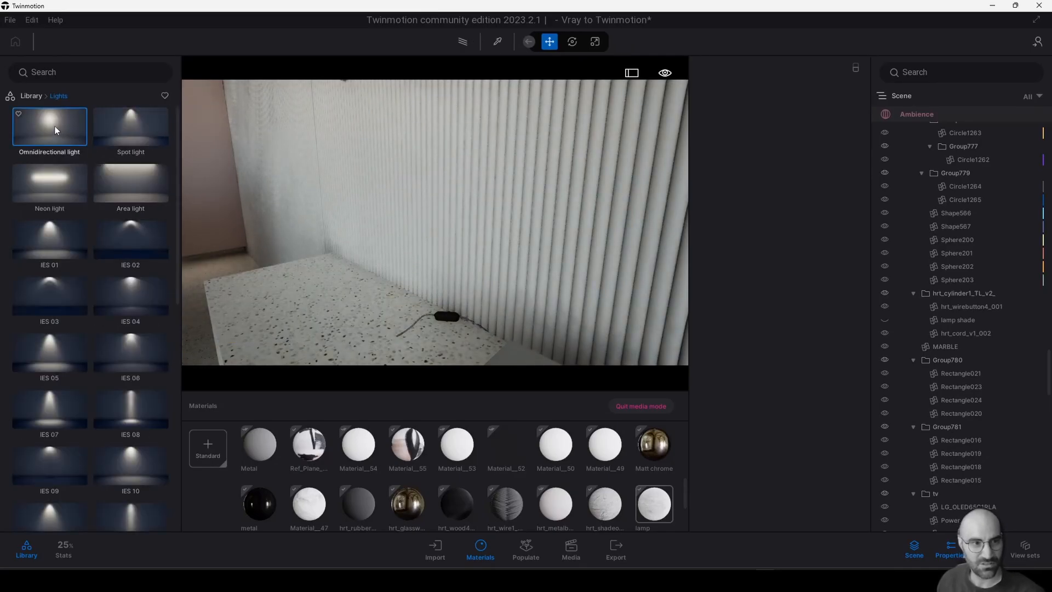
drag(54, 126, 383, 341)
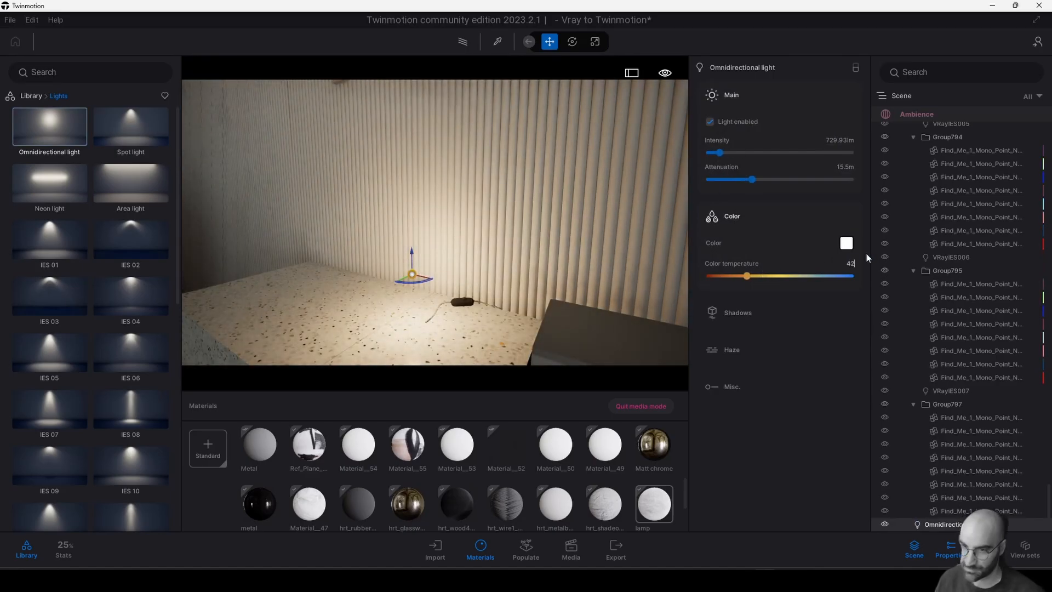
Set the omnidirectional light's colour temperature to 4200K and expand its shadow settings.
text(00)
key(Return)
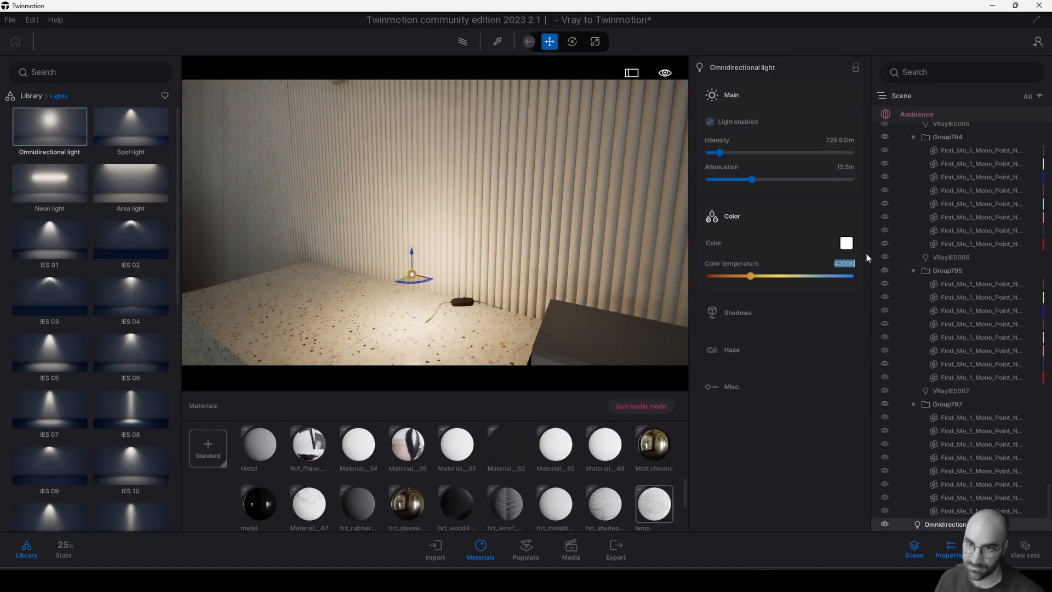
click(756, 312)
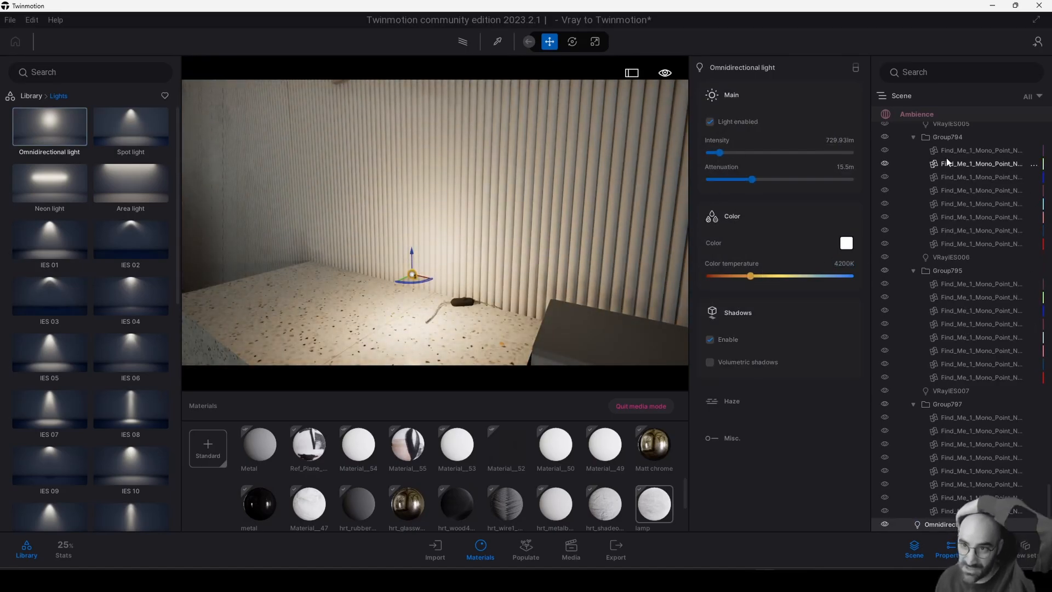
Search the scene for lamp and make the hidden lamp shade visible again.
click(954, 64)
text(lamp)
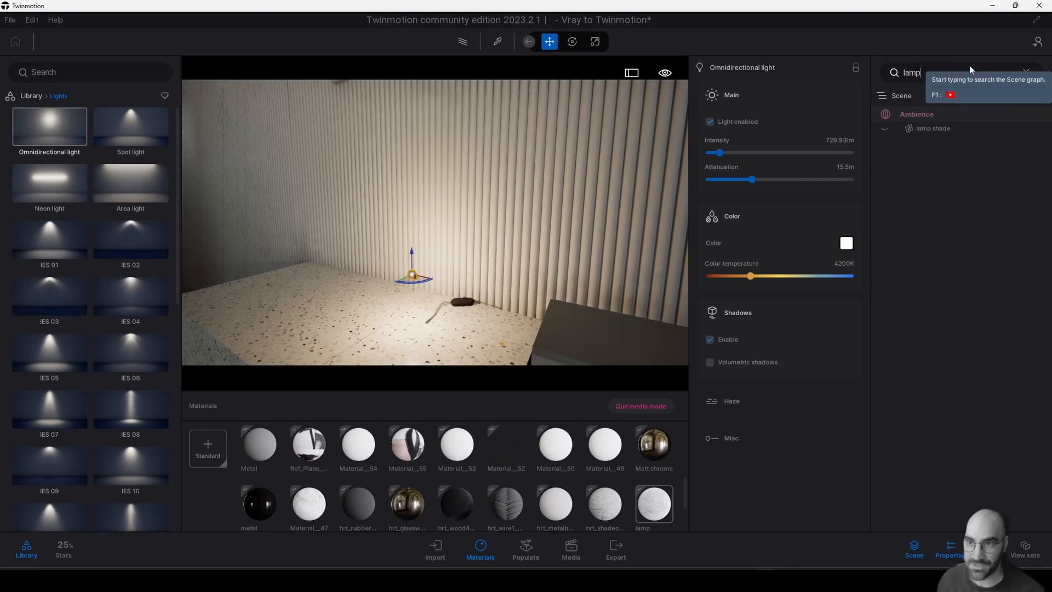
click(883, 129)
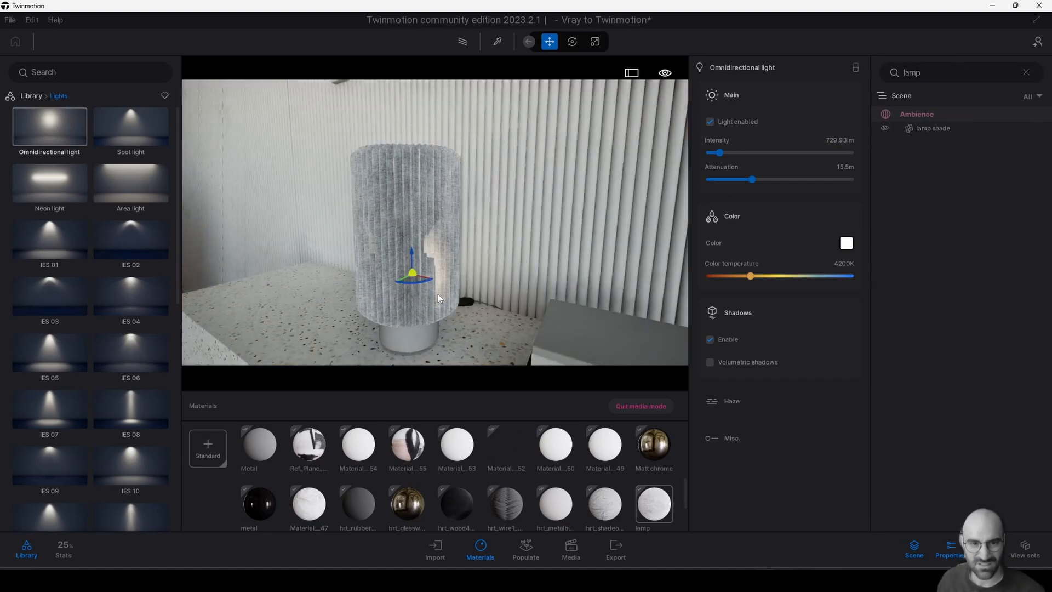
Move the omnidirectional light horizontally to the centre of the lamp shade.
shift+middle_drag(431, 295, 430, 398)
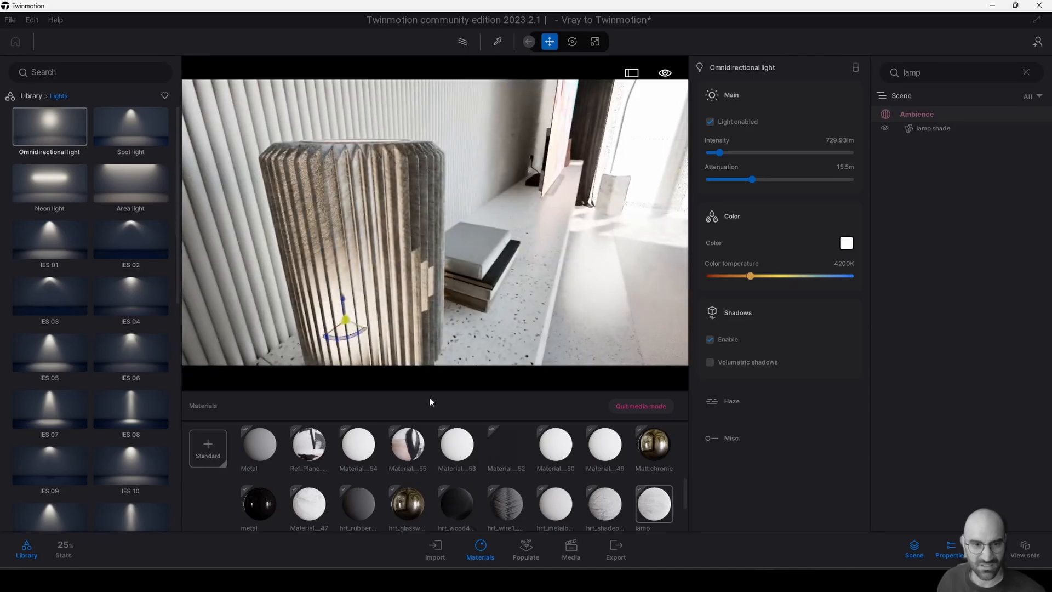
drag(358, 327, 380, 338)
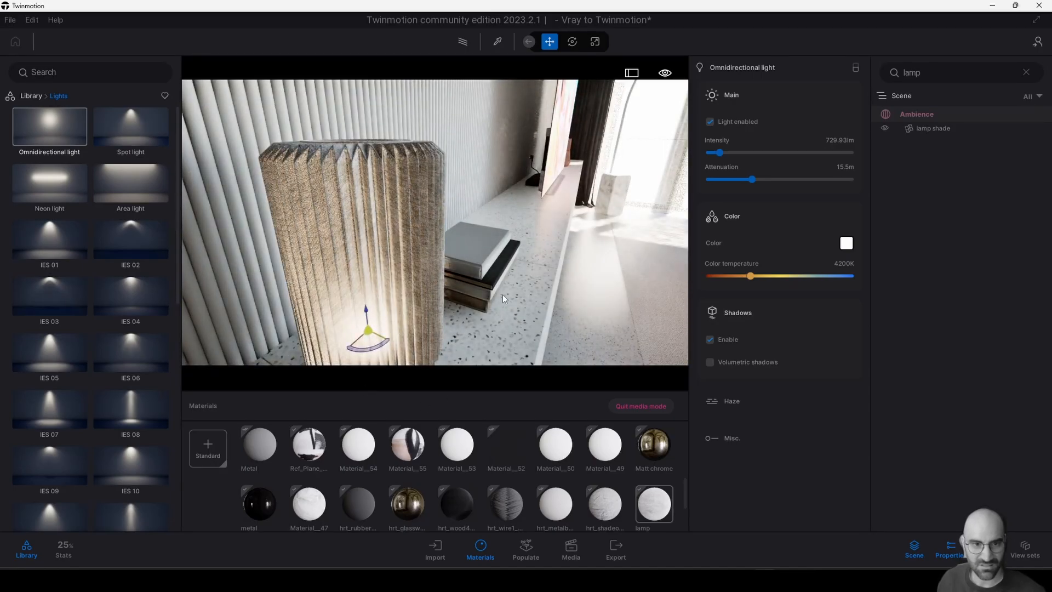
key(s)
right_drag(502, 295, 383, 205)
key(a)
key(w)
shift+middle_drag(321, 177, 421, 191)
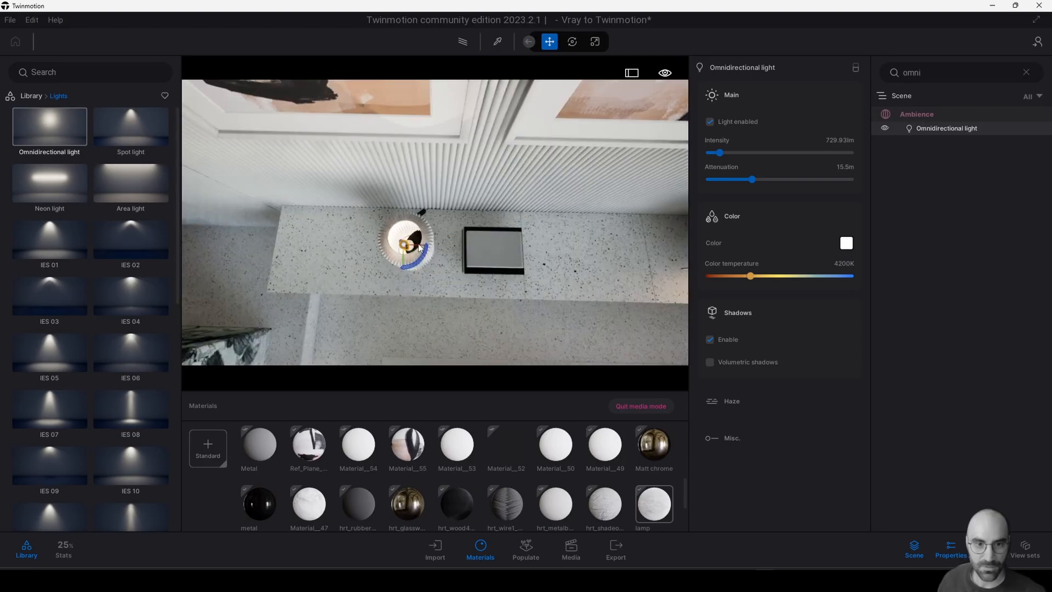
shift+middle_drag(419, 247, 419, 269)
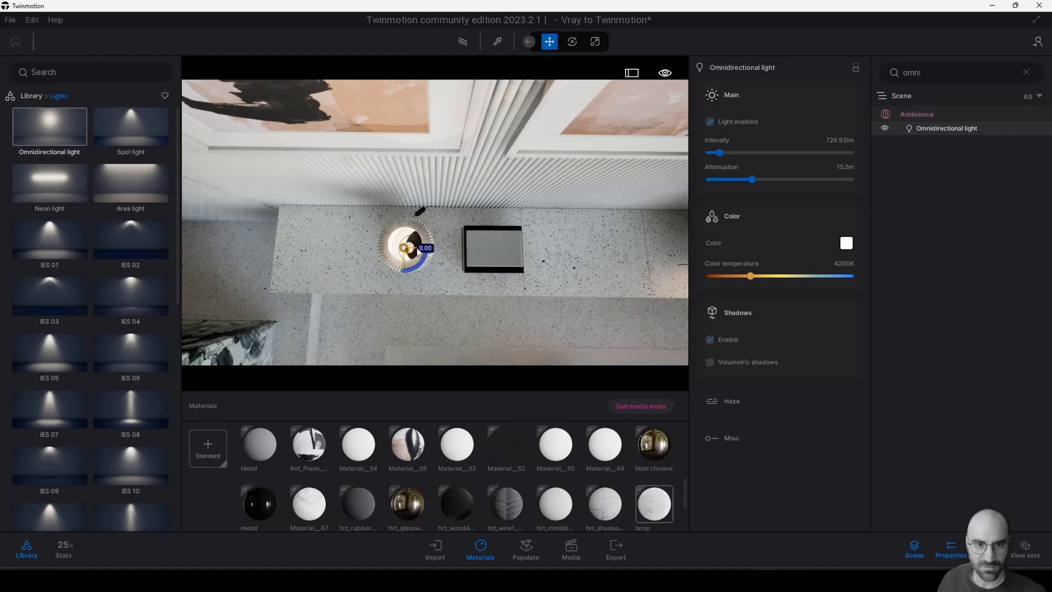
drag(417, 249, 423, 249)
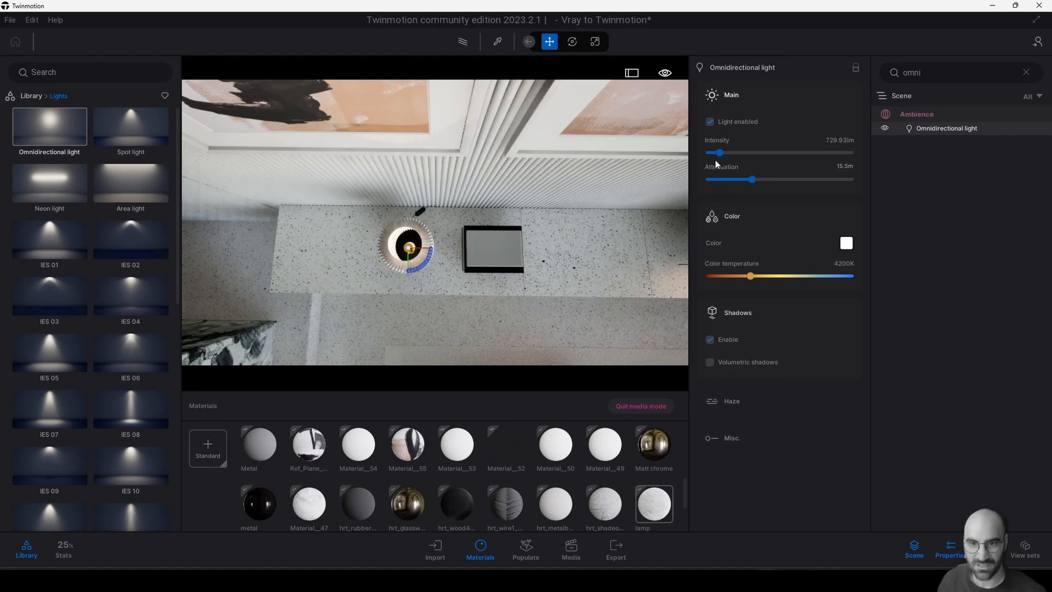
Set the omnidirectional light's intensity to 10000 lm and raise it slightly inside the lamp shade.
drag(719, 153, 850, 153)
shift+middle_drag(421, 258, 420, 226)
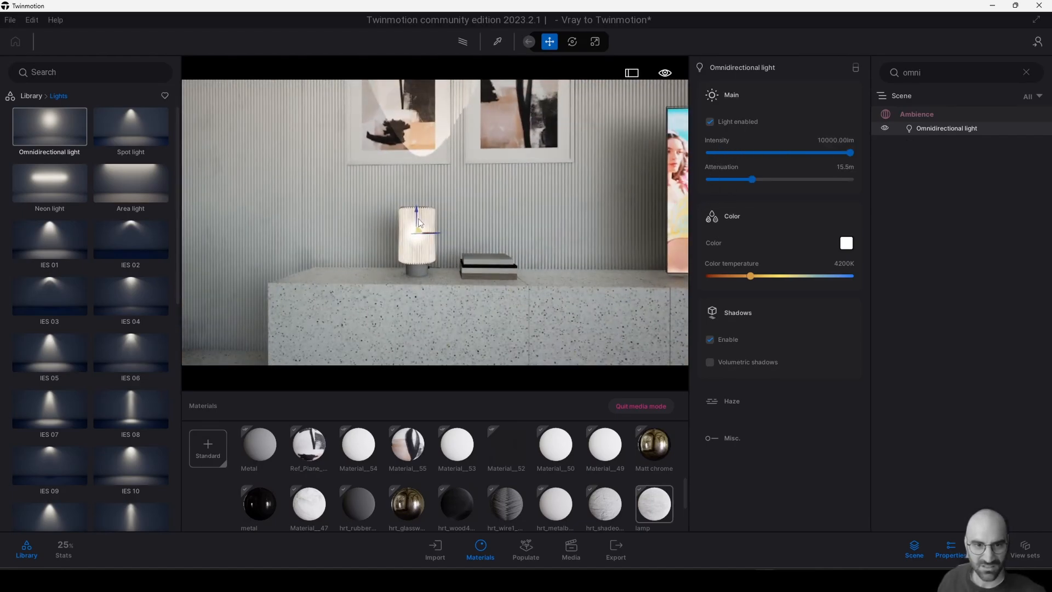
mouse_move(418, 221)
mouse_down()
mouse_move(426, 238)
mouse_move(431, 216)
mouse_up()
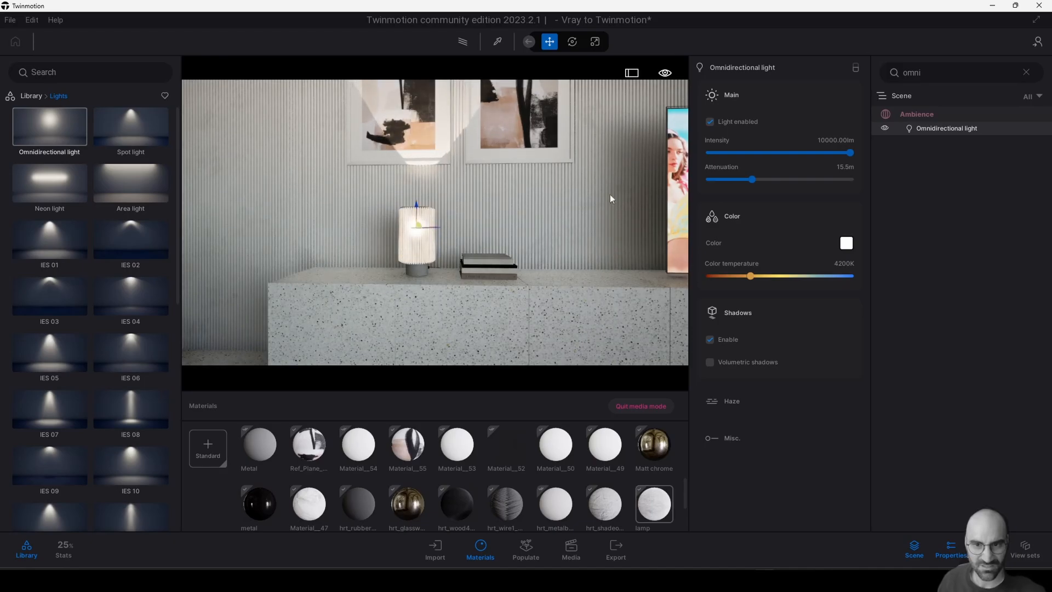
Disable the omnidirectional light's shadows, reduce its attenuation to 1.9 m and set its colour temperature to 4533K.
drag(752, 178, 724, 171)
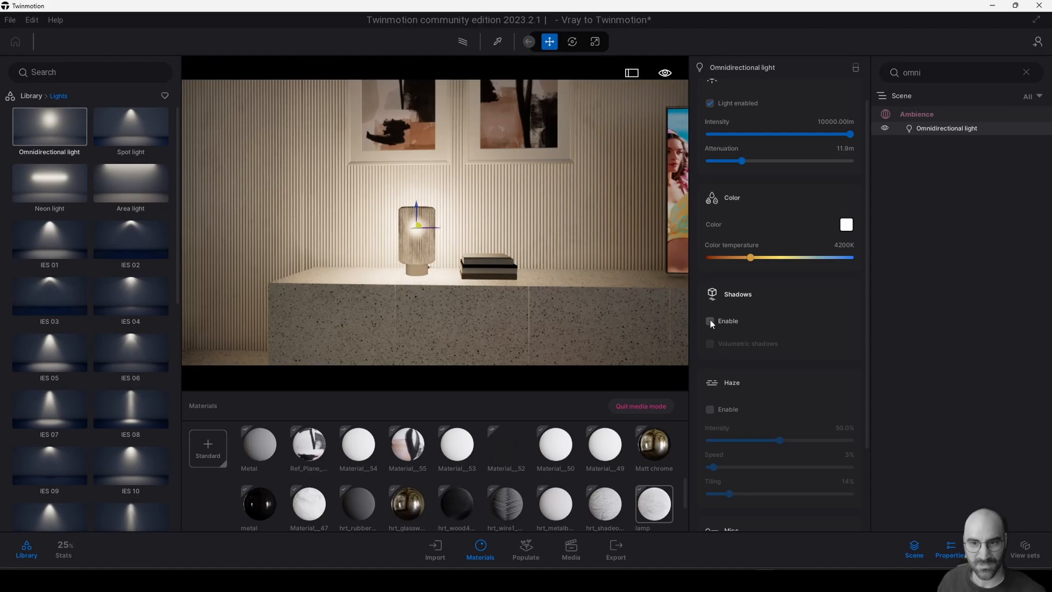
click(710, 320)
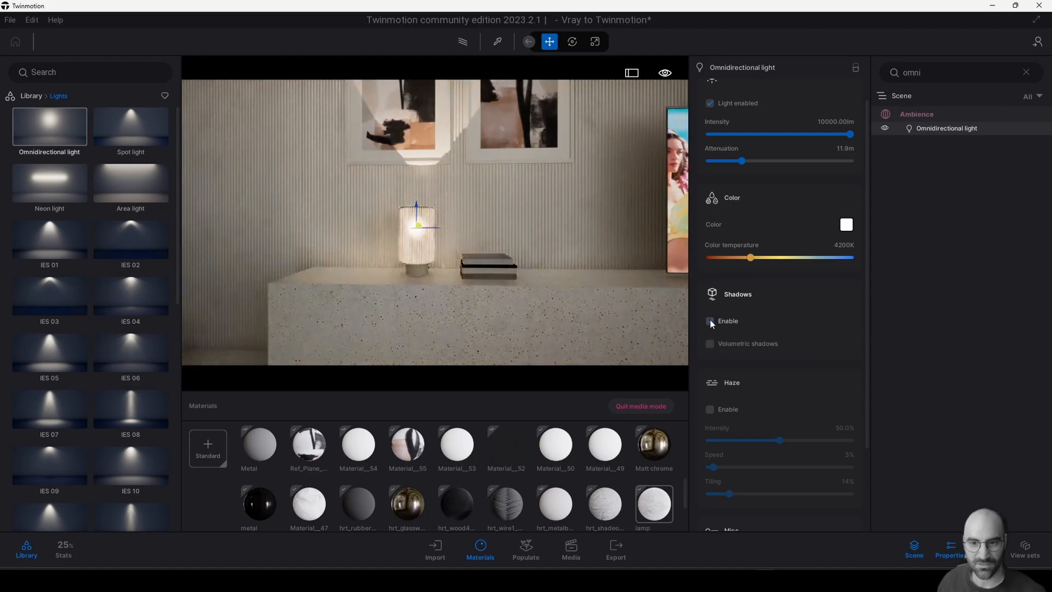
click(710, 320)
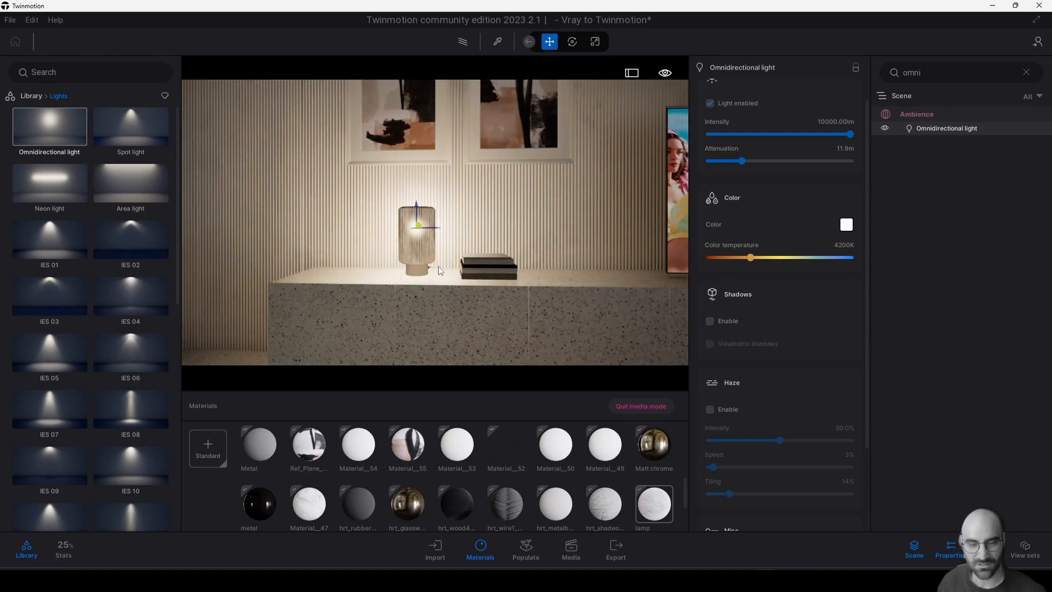
scroll(439, 268, down, 6)
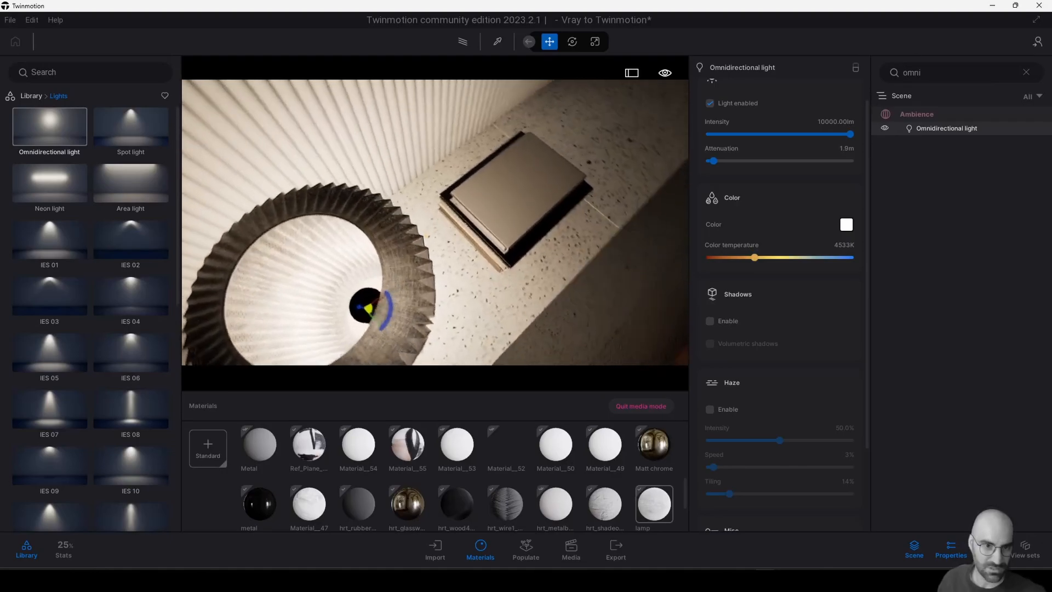
Pick the hrt_wood4_color material from the dark part inside the lamp shade and reset its colour texture to default.
right_drag(368, 313, 400, 318)
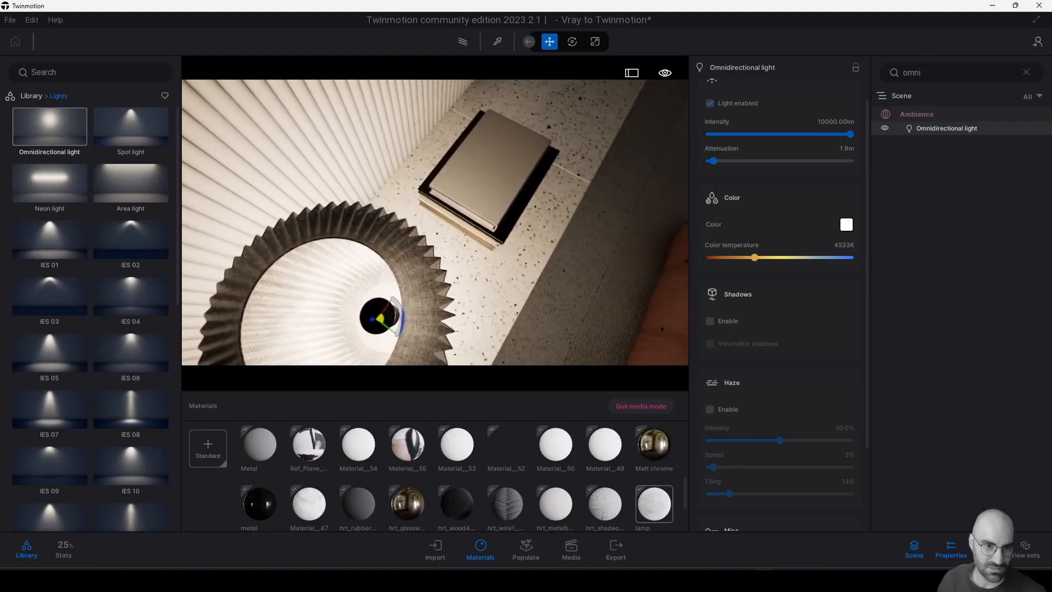
click(375, 307)
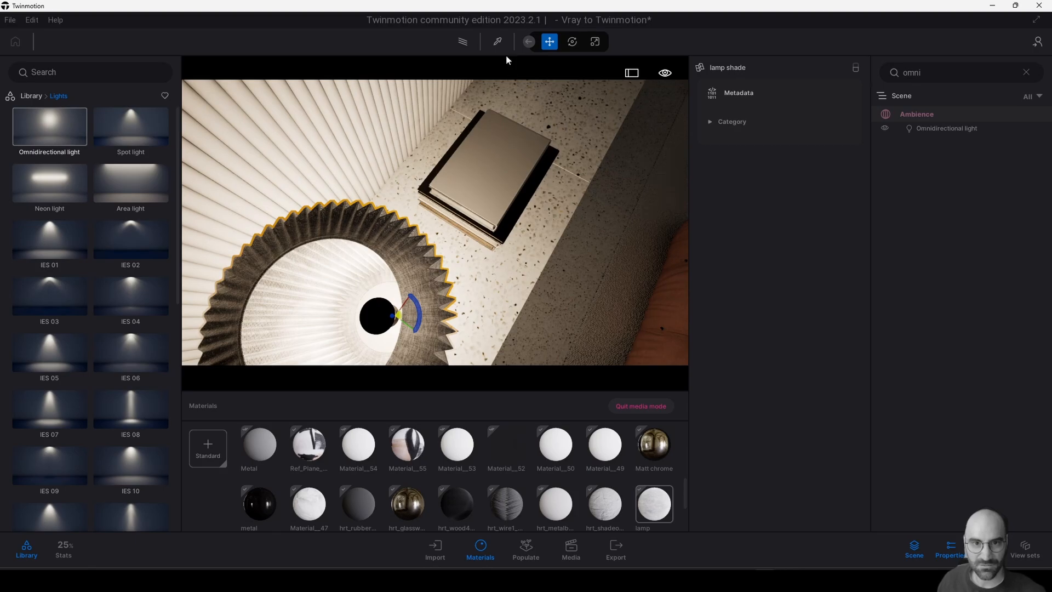
click(498, 41)
click(373, 316)
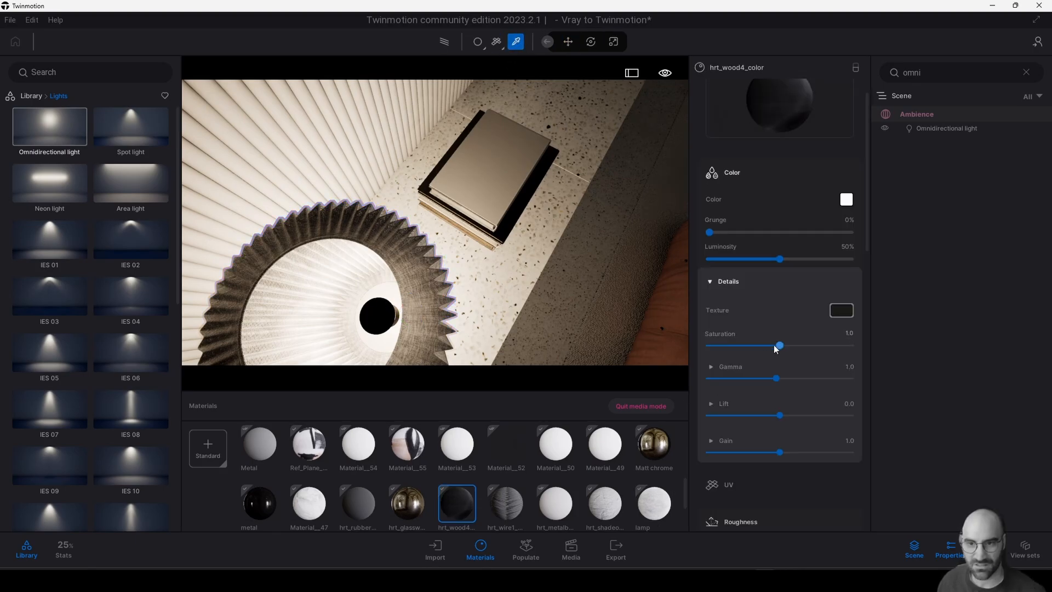
right_click(838, 310)
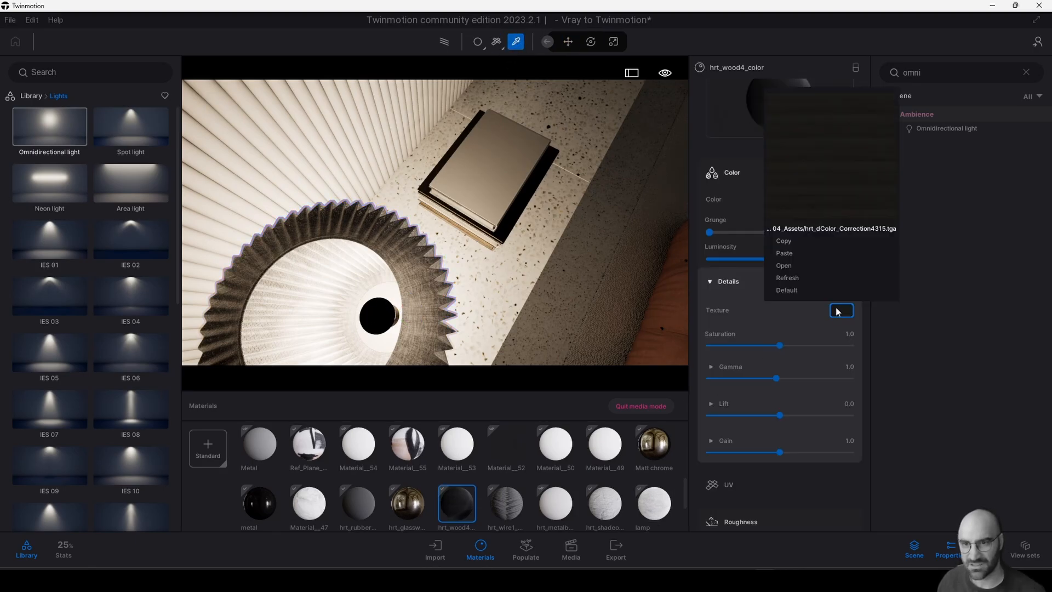
click(805, 290)
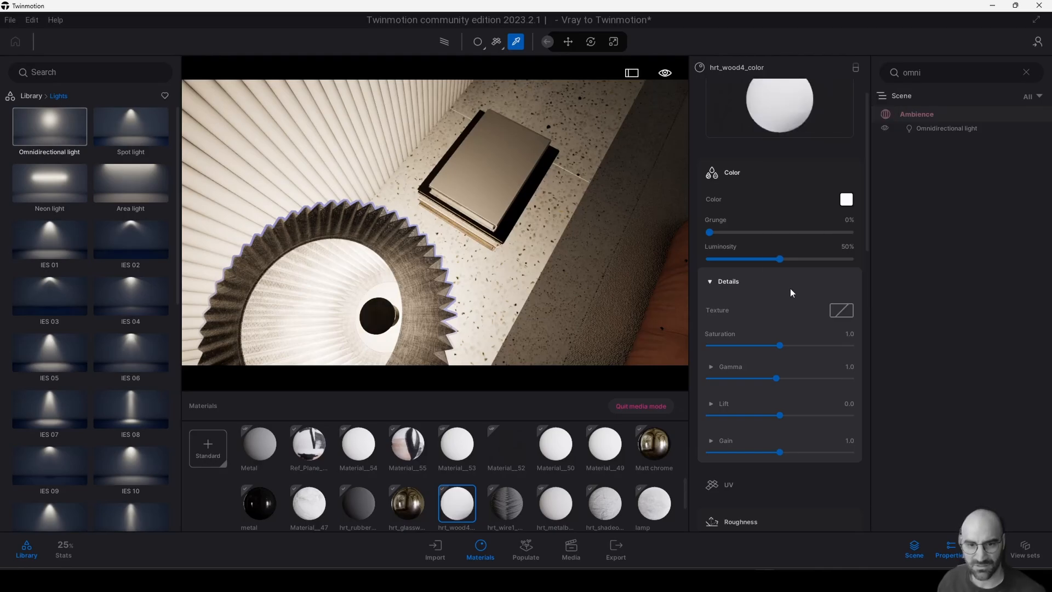
Make the hrt_wood4_color material emissive with a colour temperature of 4089K and a glow of 48175.2 nit.
scroll(801, 334, down, 10)
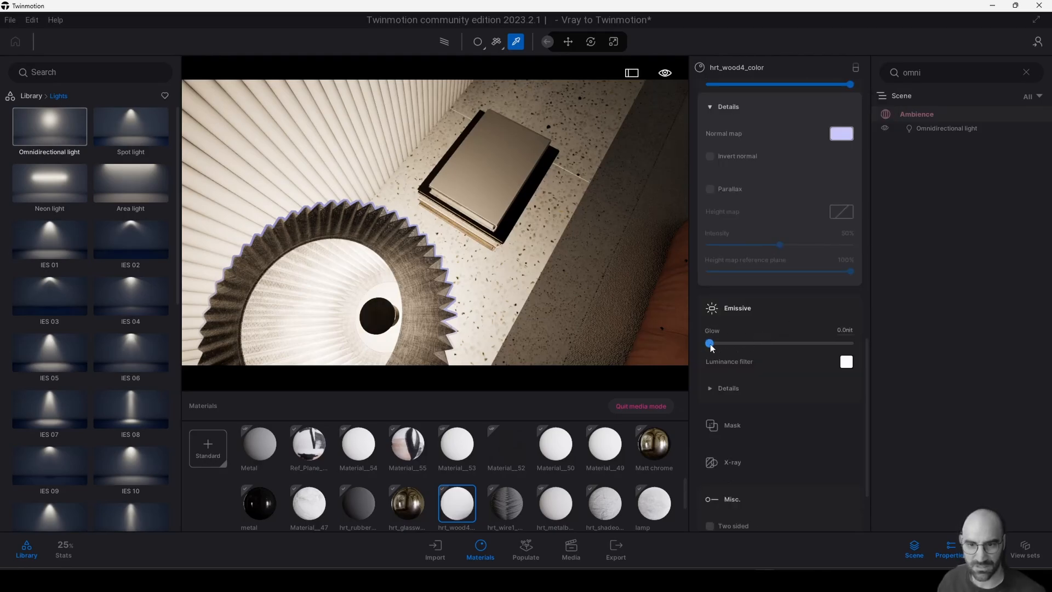
drag(775, 450, 748, 450)
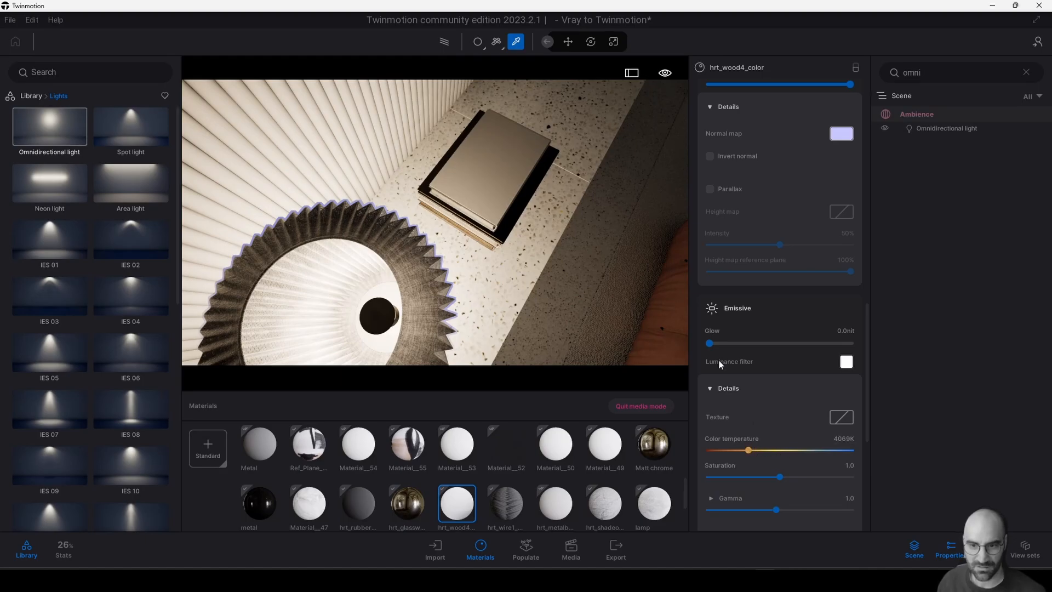
drag(710, 343, 777, 343)
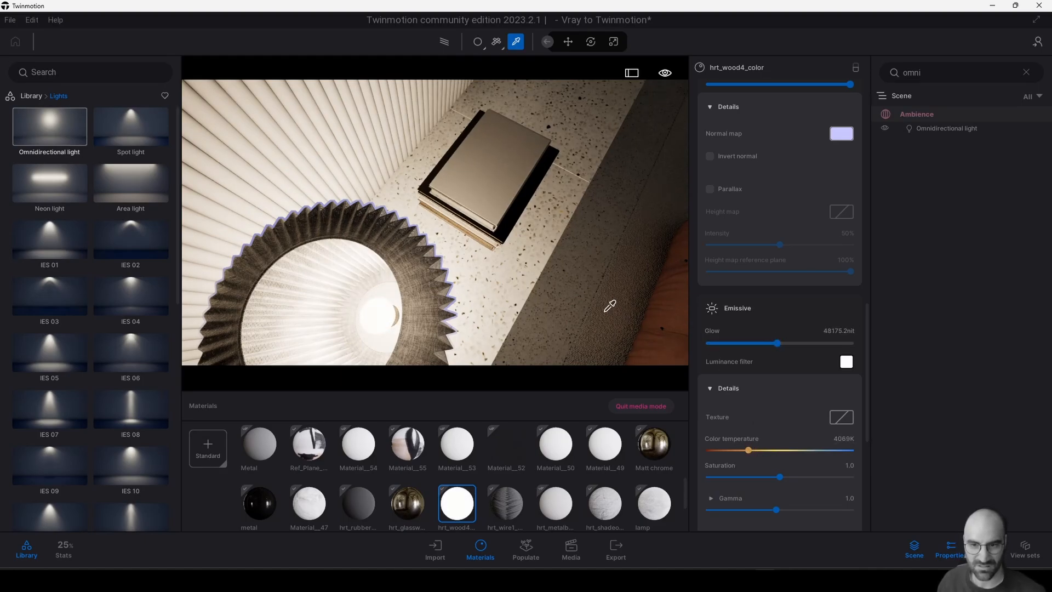
click(568, 42)
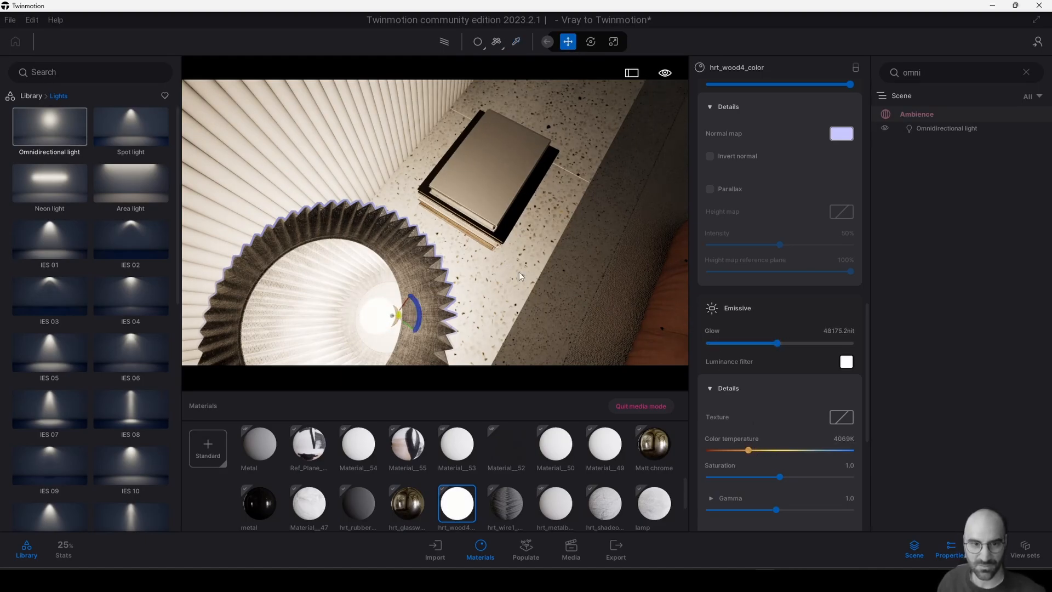
Set the VRayIES004 ceiling light's intensity to 5182.48 lm and its attenuation to about 17 m, and enable its shadows.
shift+middle_drag(519, 272, 466, 153)
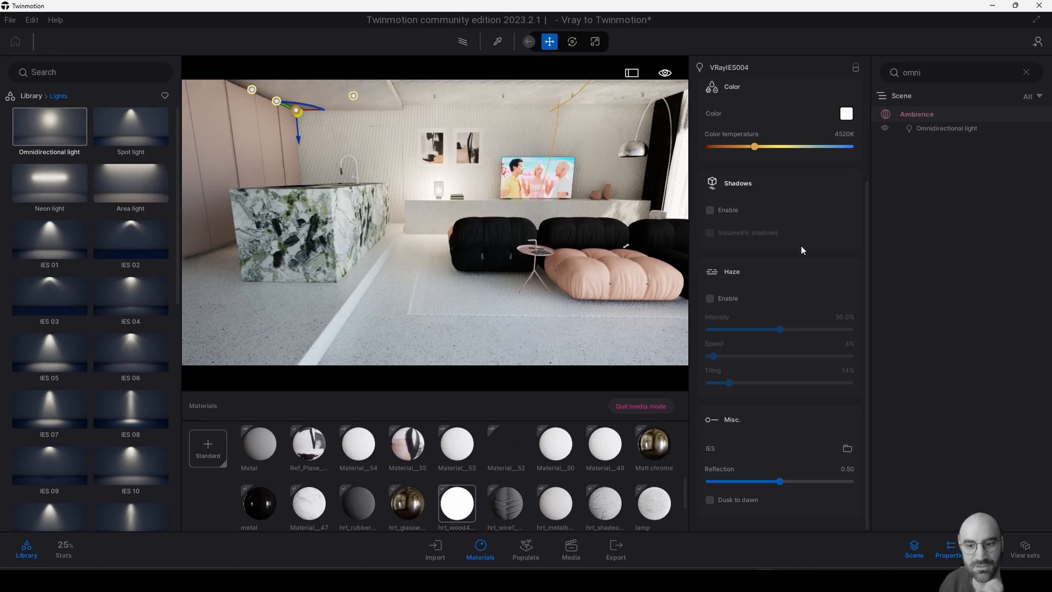
click(847, 448)
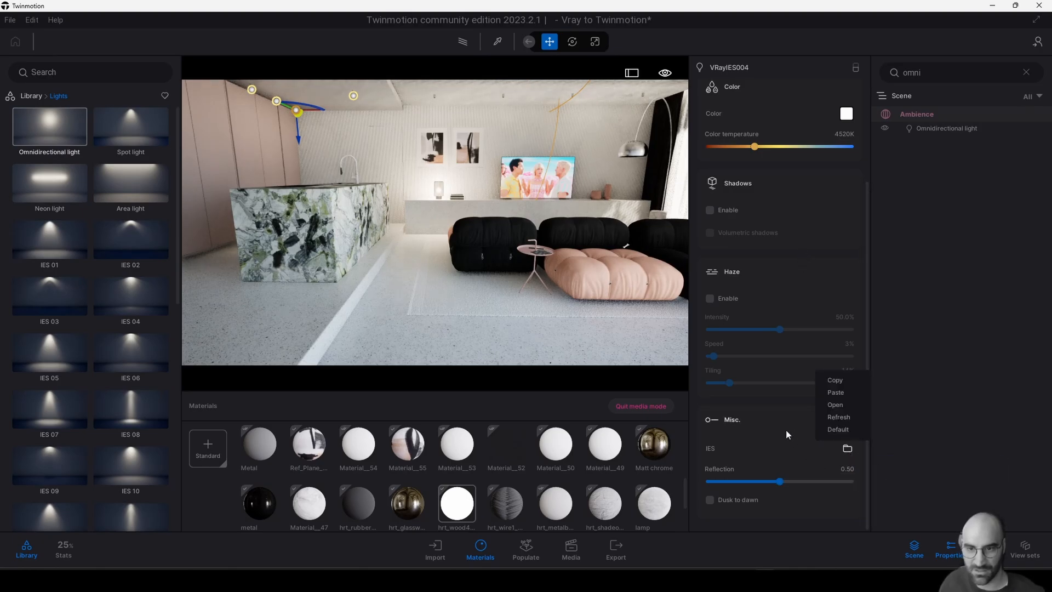
scroll(786, 429, up, 3)
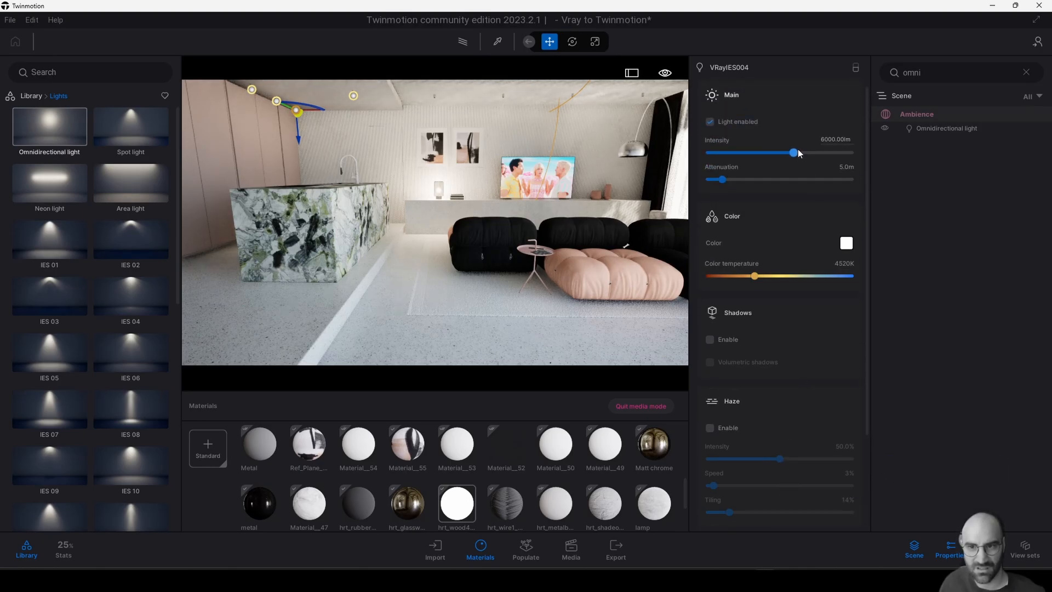
mouse_move(794, 152)
mouse_down()
mouse_move(845, 146)
mouse_move(711, 148)
mouse_move(782, 148)
mouse_up()
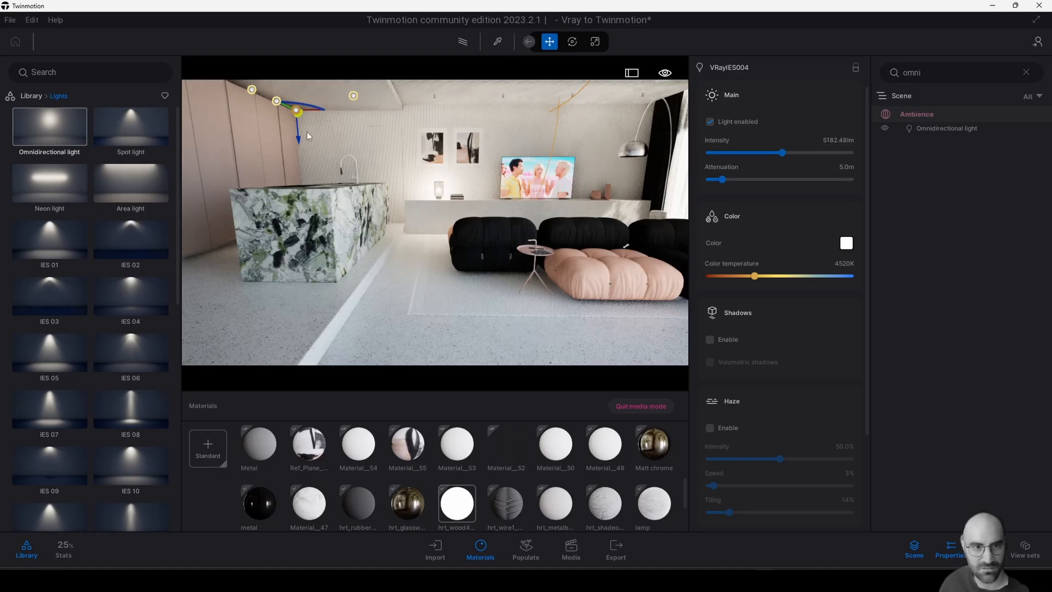
drag(300, 141, 323, 153)
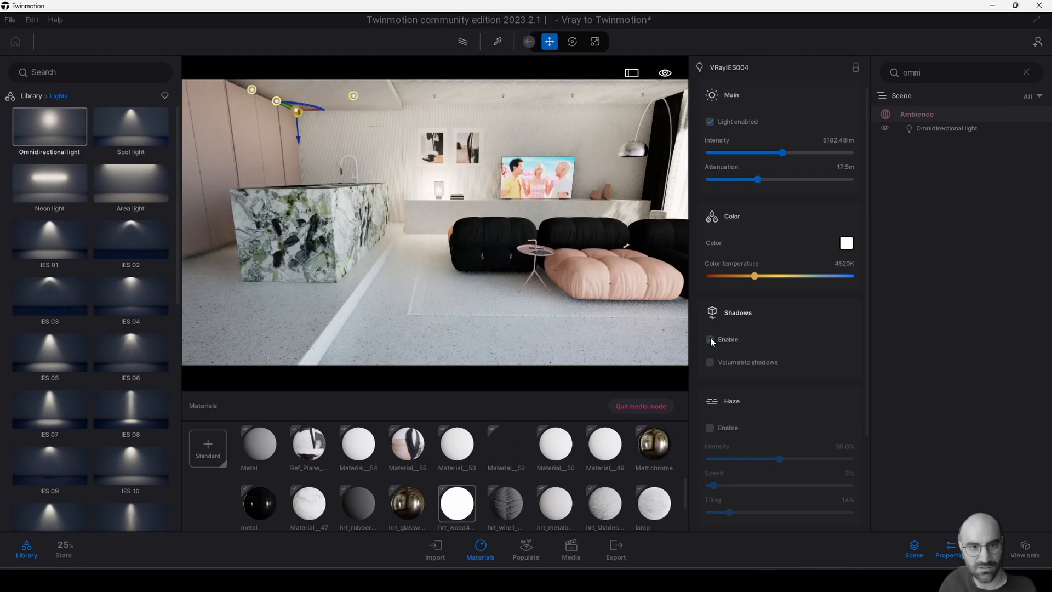
click(711, 339)
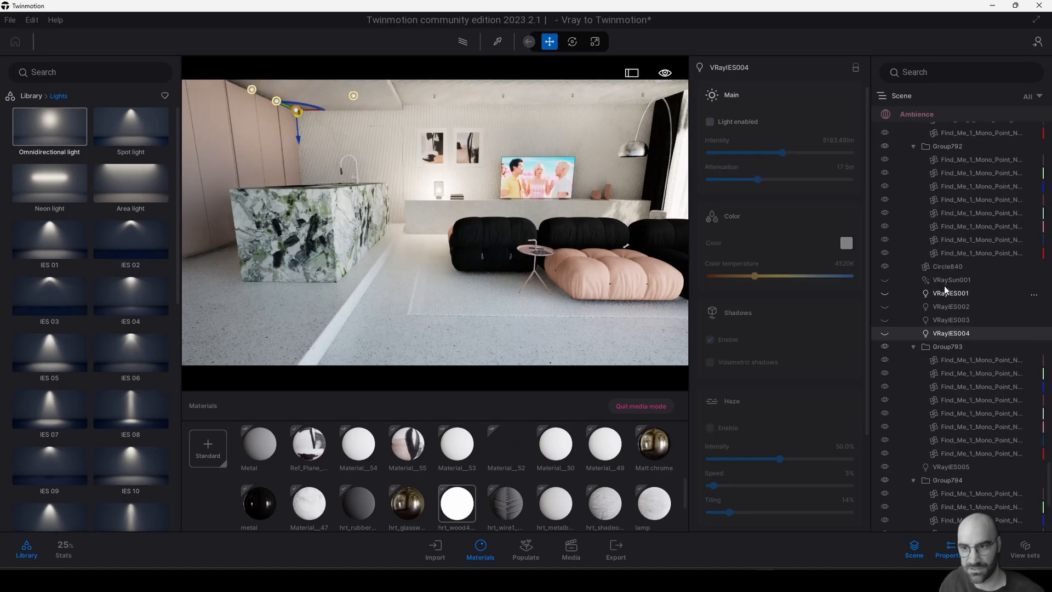
Enable the path tracer and set the table lamp's omnidirectional light to 27.4 m attenuation and 6.88 shadow radius.
shift+click(942, 280)
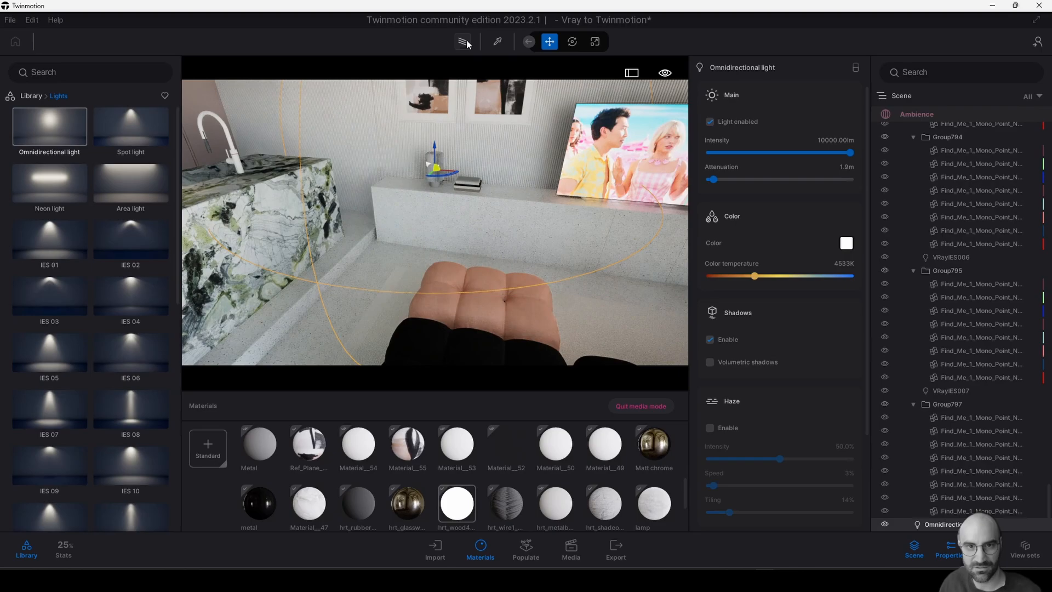
click(464, 42)
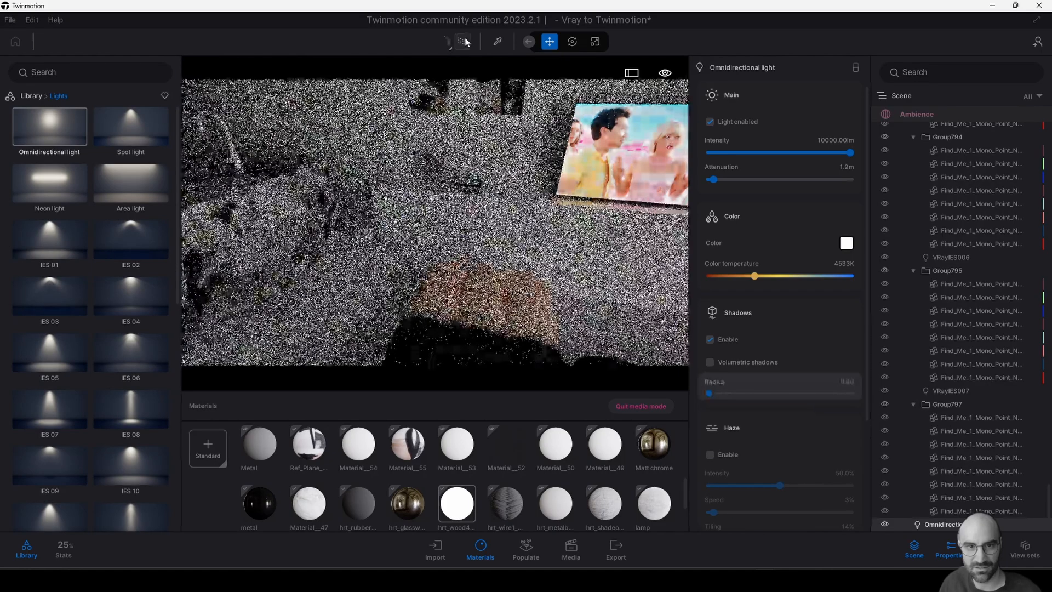
click(786, 180)
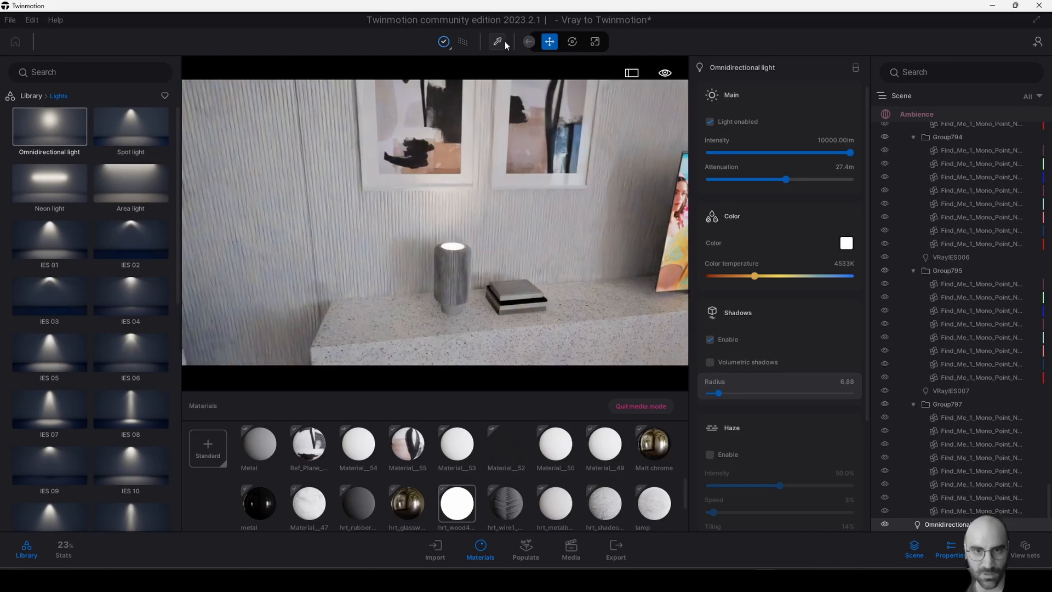
Pick the table lamp shade's material and set its translucency to 1.00.
click(500, 43)
click(459, 271)
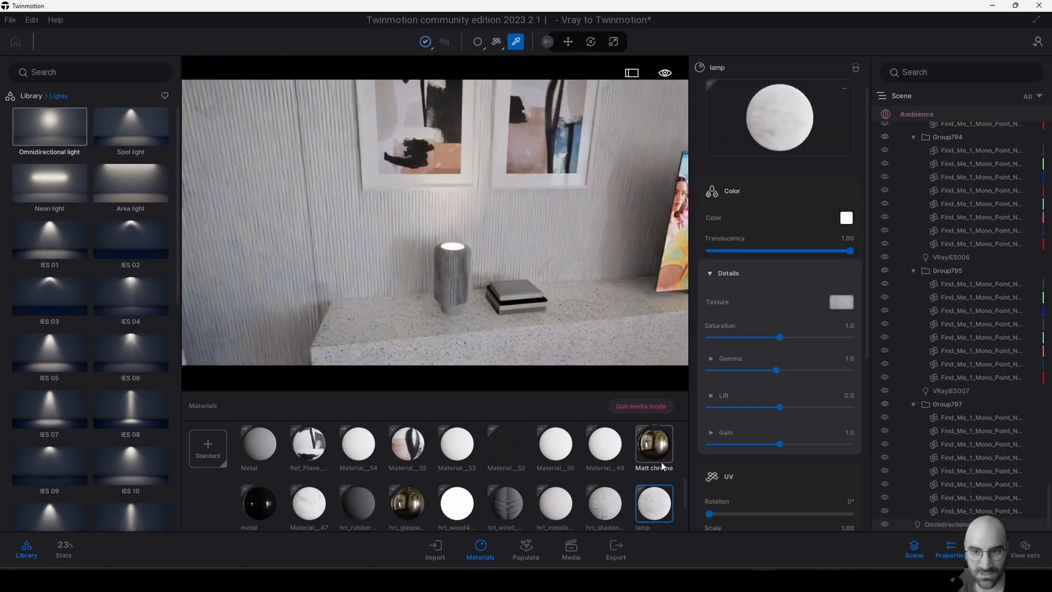
mouse_move(850, 251)
mouse_down()
mouse_move(736, 253)
mouse_move(851, 251)
mouse_up()
scroll(814, 316, down, 5)
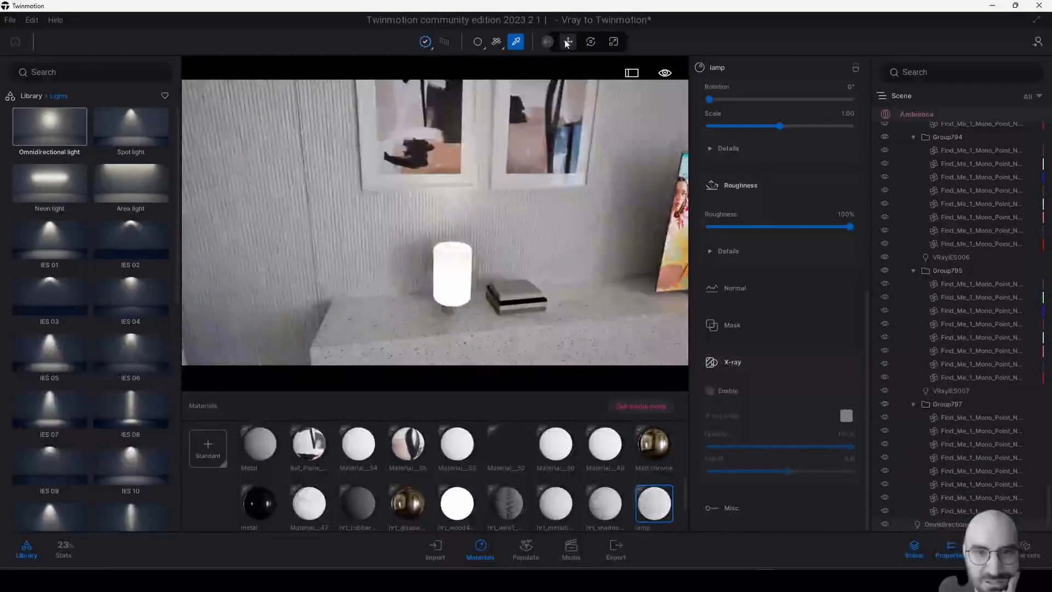
click(568, 42)
shift+middle_drag(527, 245, 480, 285)
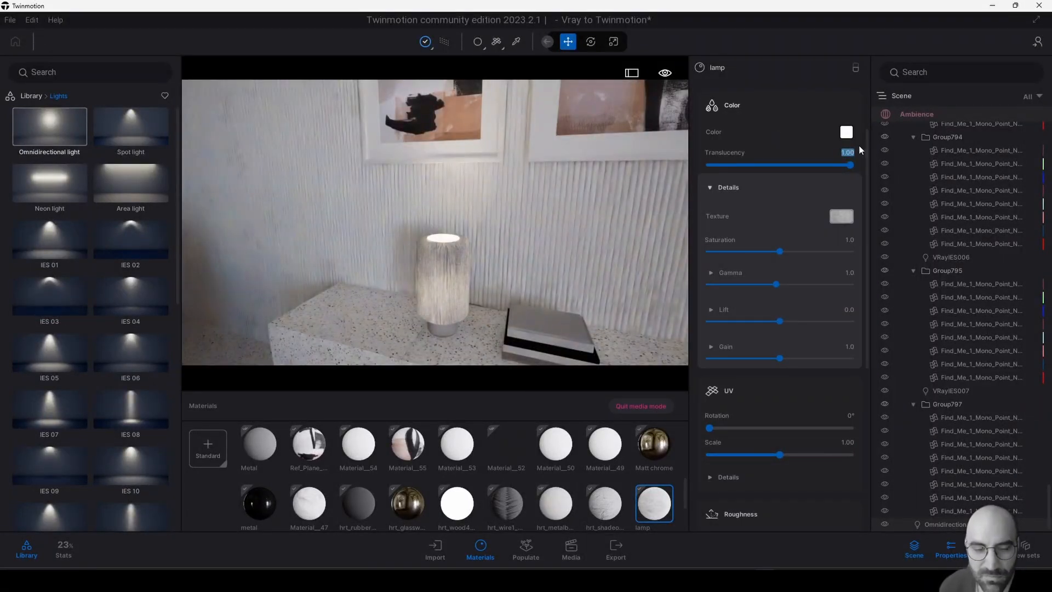
Mask the lamp material with the opacity map hrt_fabric1_mixmap1_AO.tga, leaving the map not inverted.
scroll(800, 324, down, 5)
click(749, 467)
click(842, 487)
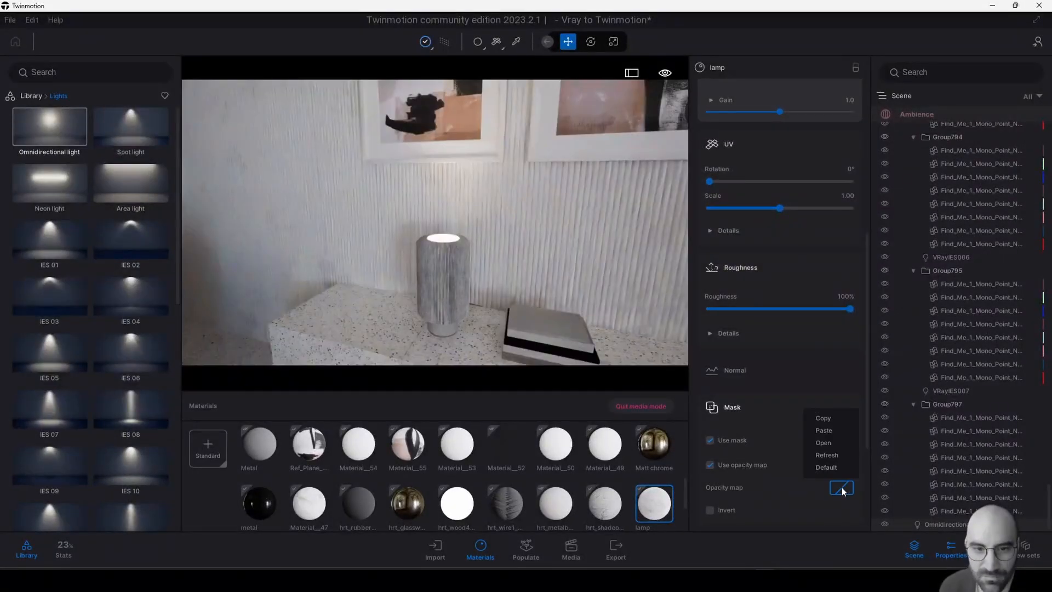
click(825, 442)
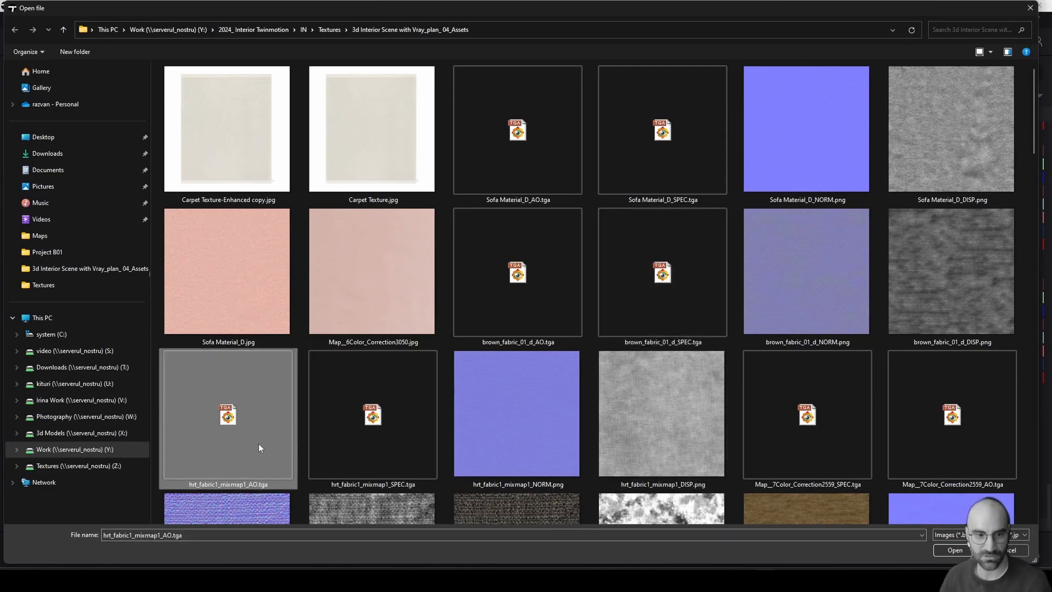
double_click(259, 444)
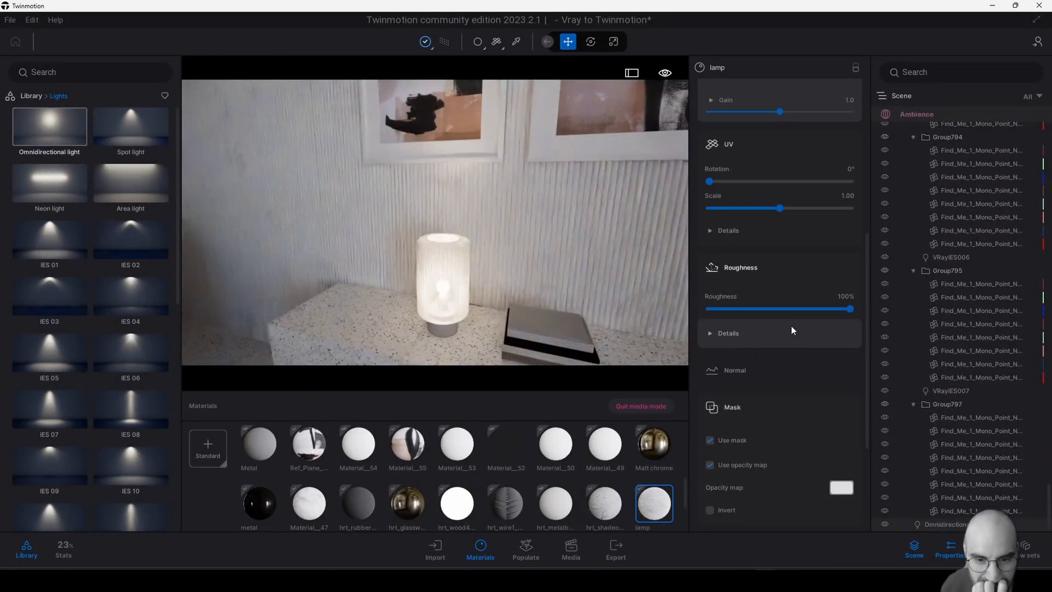
click(713, 510)
click(713, 509)
Set the table lamp's omnidirectional light to 47.3 m attenuation and a shadow radius of 3.00.
shift+middle_drag(488, 301, 496, 276)
scroll(801, 367, up, 9)
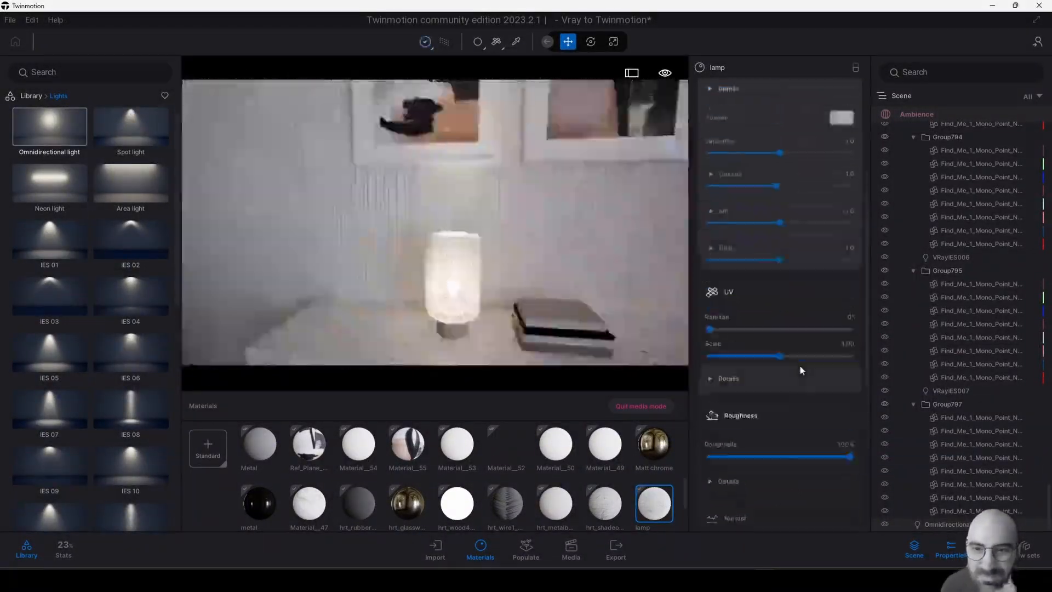
scroll(794, 428, down, 1)
drag(793, 440, 764, 447)
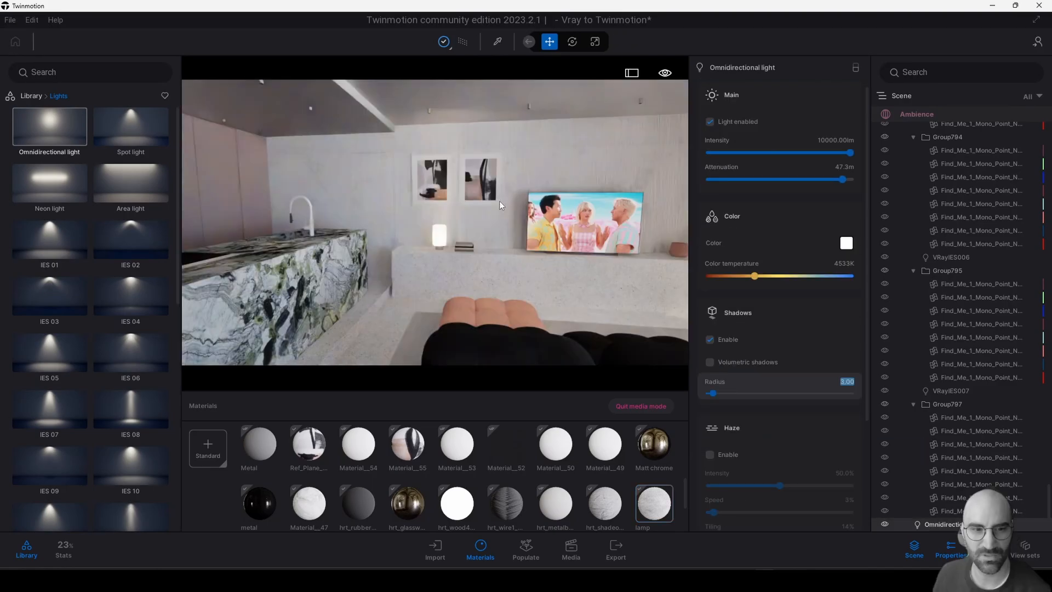
Pick the pink kitchen cabinet doors' material, Material__63, and check its colour.
key(p)
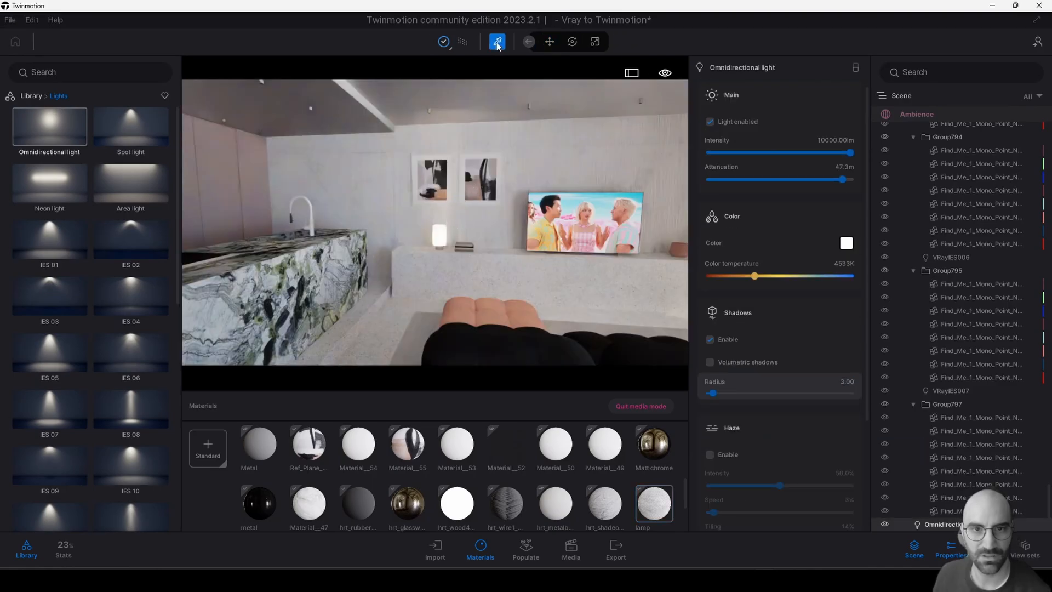
click(228, 184)
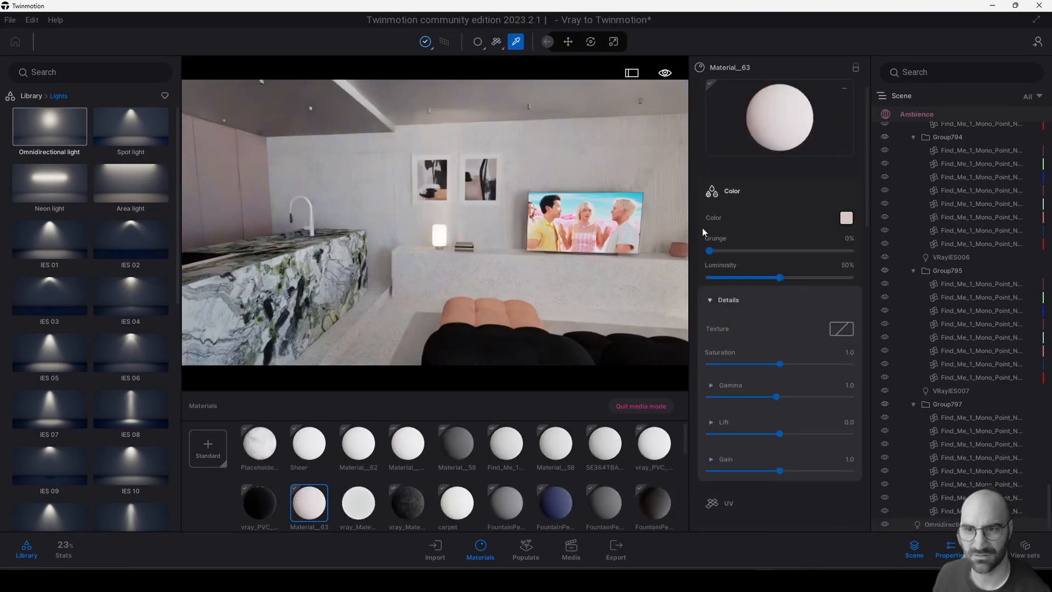
click(847, 218)
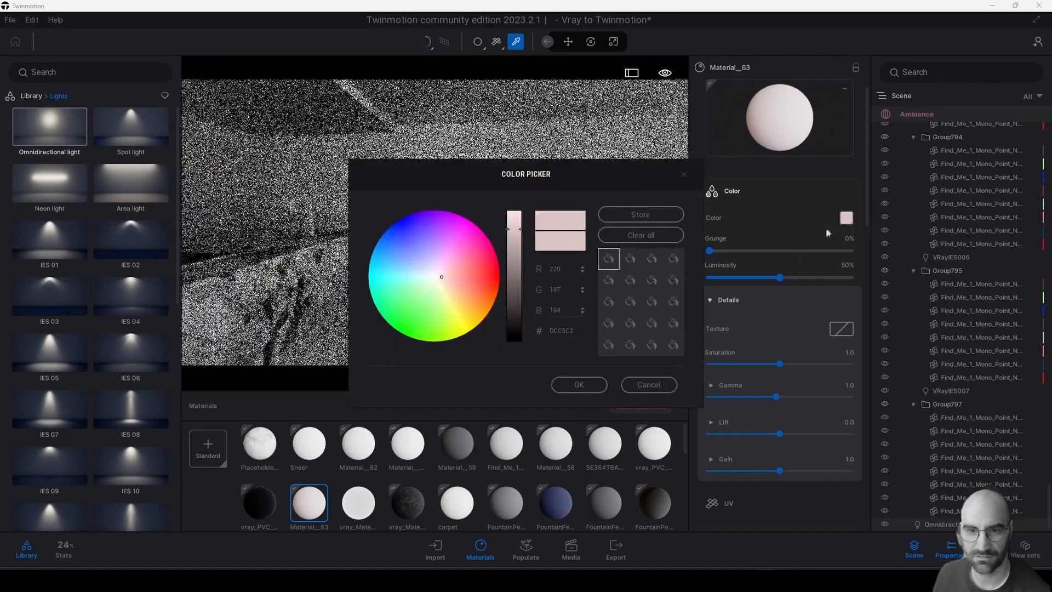
click(666, 382)
Try saturation 1.7 and 0.0 and luminosity 53% on Material__63, and restore saturation 1.0 and luminosity 50%.
drag(780, 364, 833, 363)
mouse_move(780, 277)
mouse_down()
mouse_move(771, 278)
mouse_move(785, 278)
mouse_up()
click(845, 264)
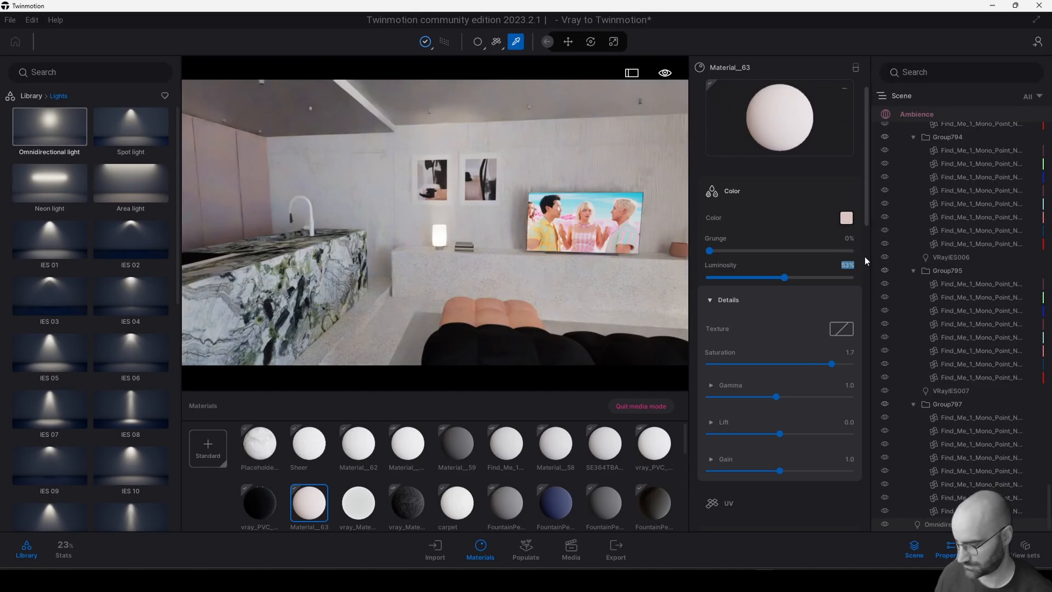
text(50)
key(Return)
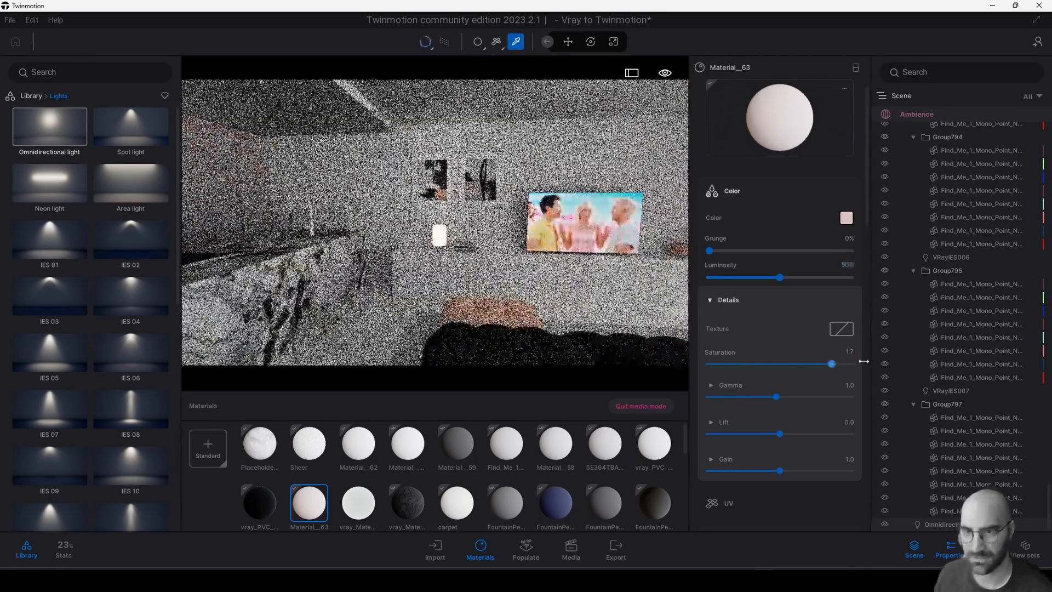
drag(846, 366, 708, 365)
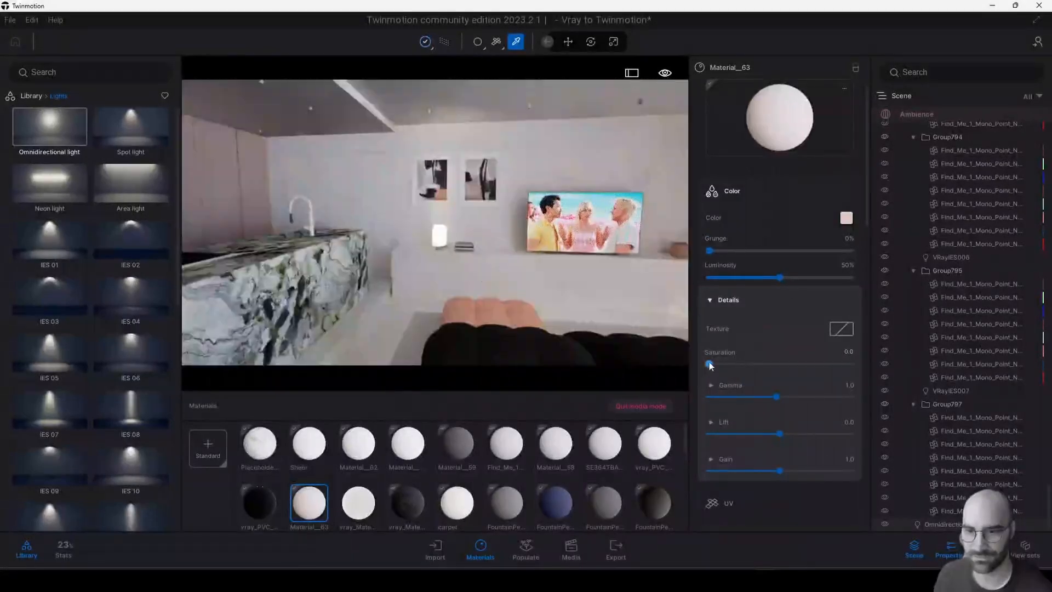
double_click(709, 364)
Set Material__63's colour to a slightly darker, more saturated pink, D4B4B1.
click(847, 218)
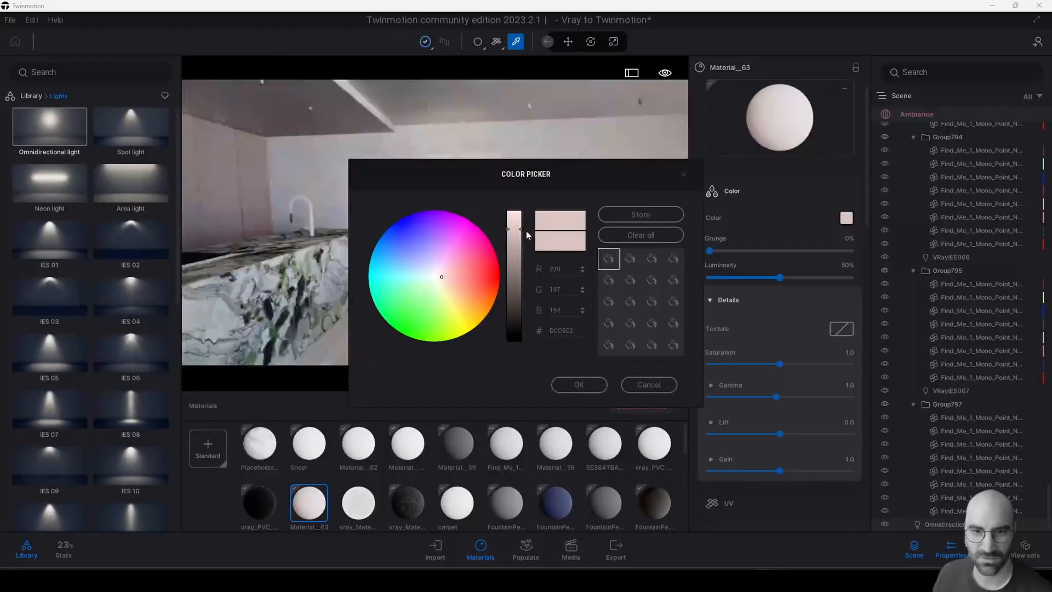
drag(519, 228, 520, 232)
drag(442, 277, 447, 277)
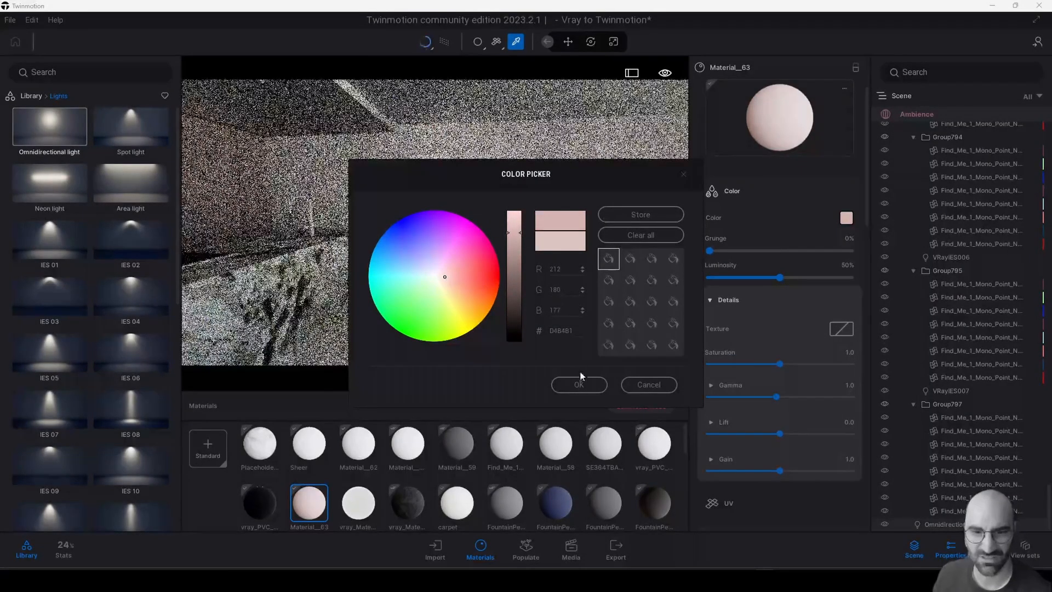
click(579, 384)
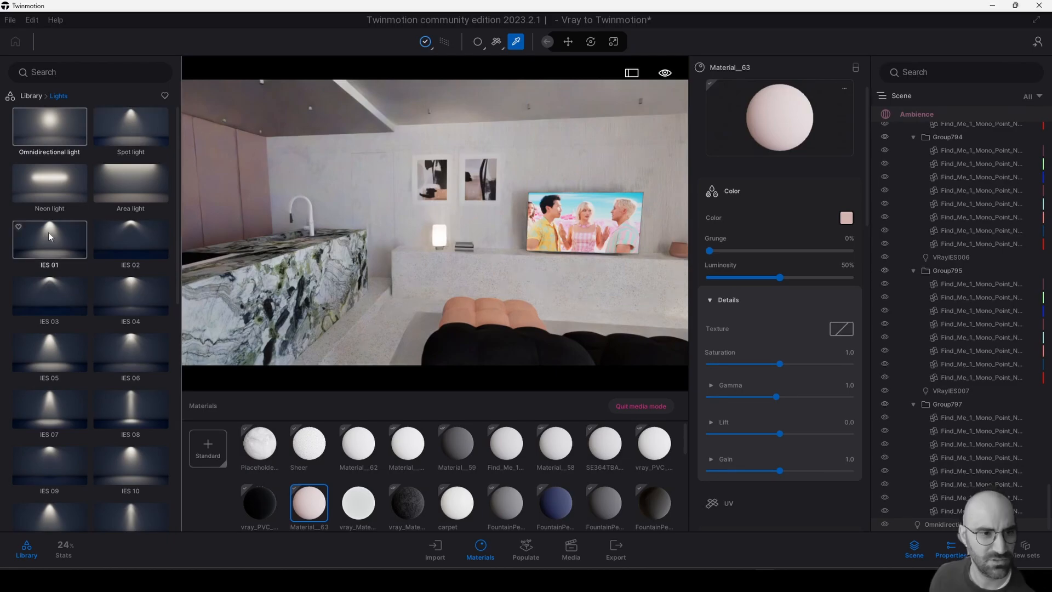
Place an IES 01 light on the kitchen ceiling and move it towards the corner fixture above the pink cabinets.
drag(50, 235, 260, 164)
right_drag(261, 164, 460, 231)
drag(460, 231, 459, 144)
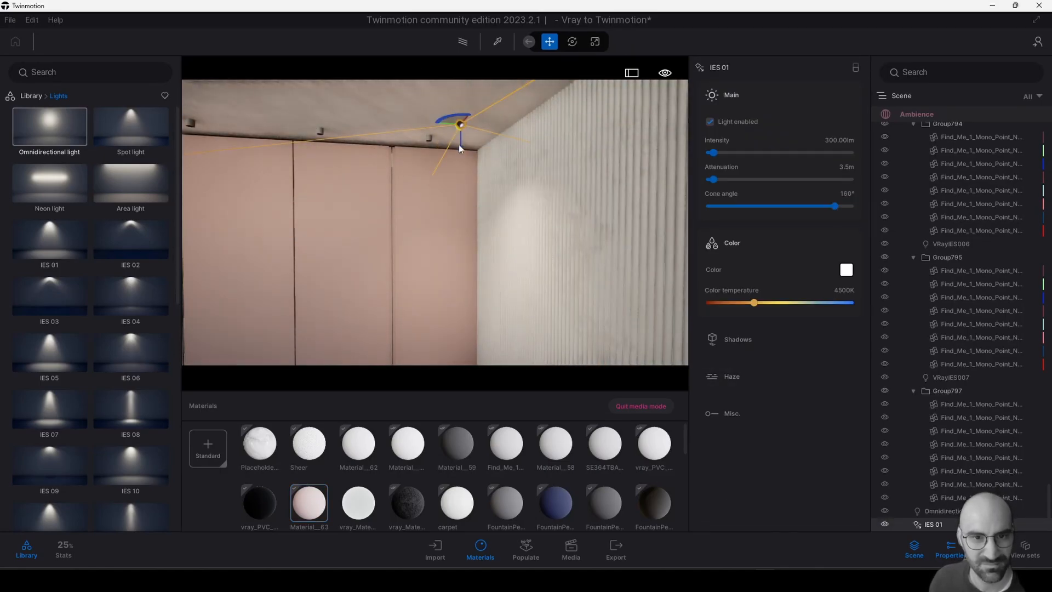
right_drag(458, 144, 493, 148)
drag(493, 137, 475, 165)
mouse_move(475, 165)
right_down()
mouse_move(465, 191)
mouse_move(482, 175)
right_up()
drag(471, 107, 430, 112)
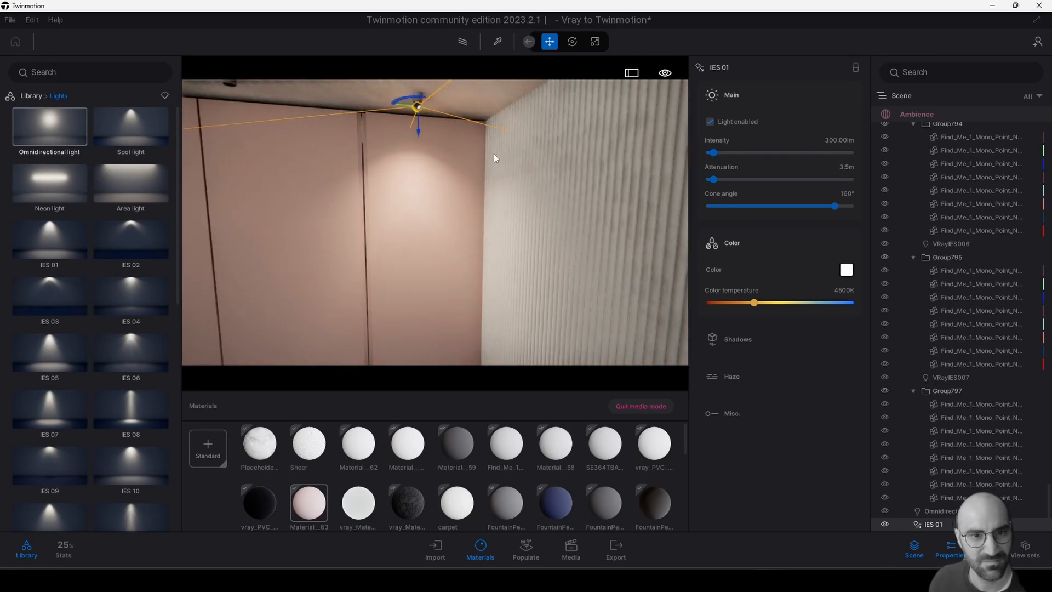
Align the IES 01 light with its corner fixture and create four instances 0.57 m apart along the cabinet row.
right_drag(494, 154, 460, 134)
drag(410, 131, 392, 132)
right_drag(449, 137, 603, 128)
shift+drag(625, 120, 538, 121)
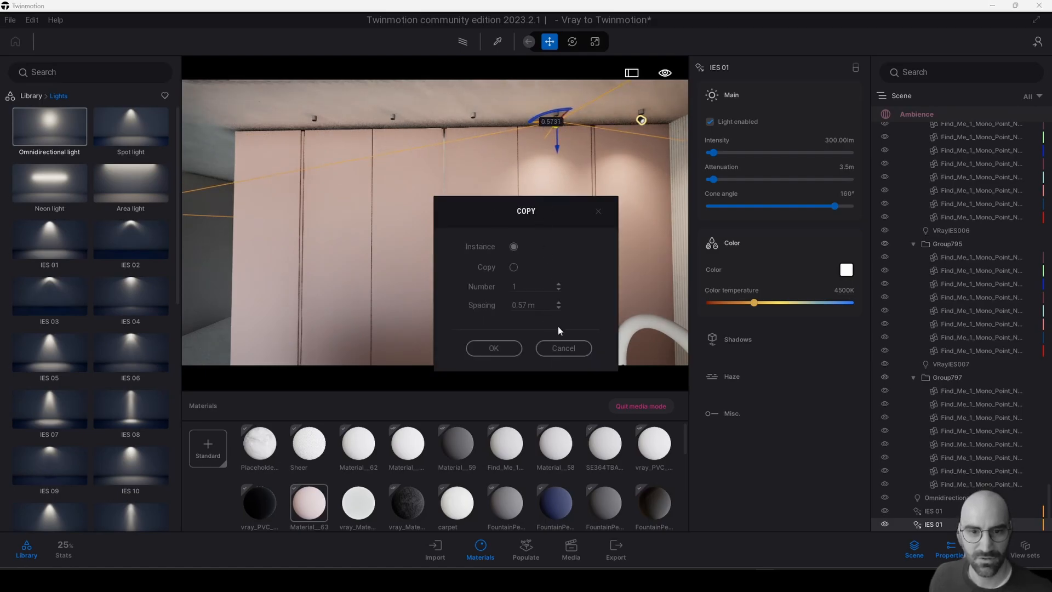
click(501, 348)
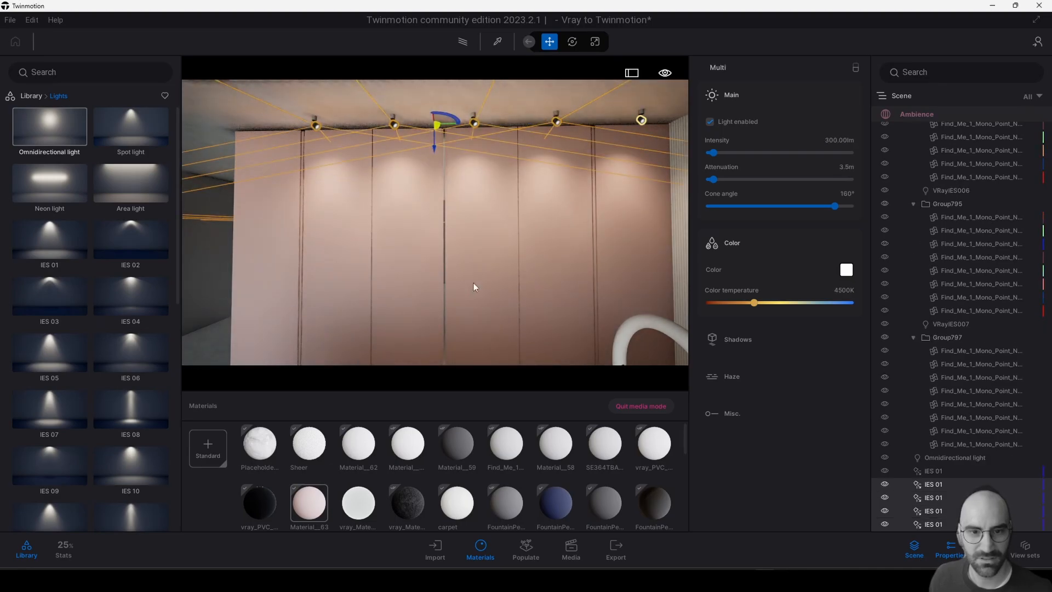
Duplicate the far-end IES 01 light of the cabinet row outwards to the second row of ceiling fixtures.
right_drag(423, 239, 373, 235)
click(323, 132)
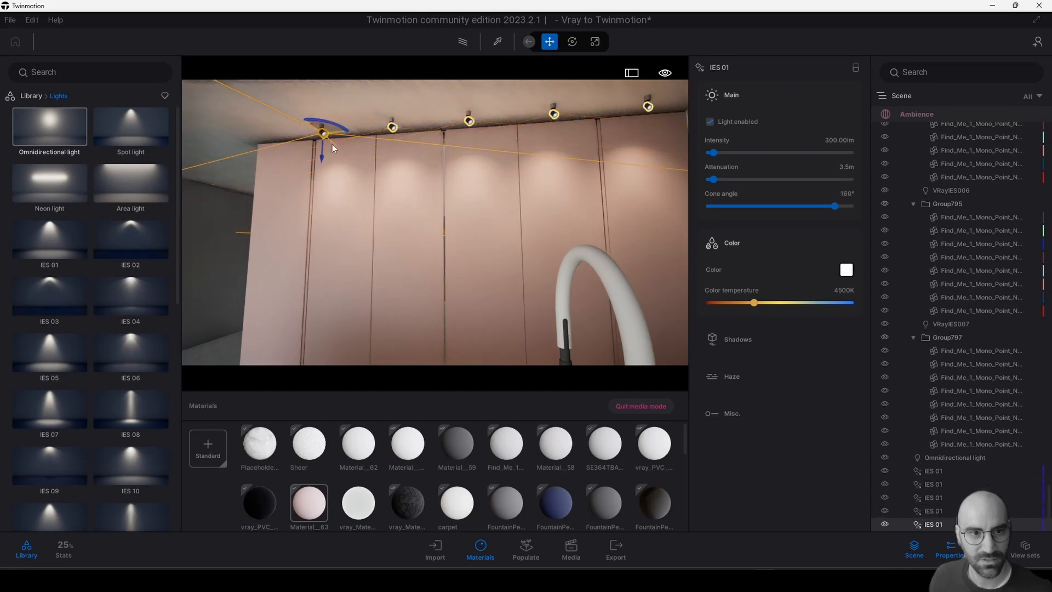
alt+drag(313, 126, 255, 82)
scroll(395, 265, down, 4)
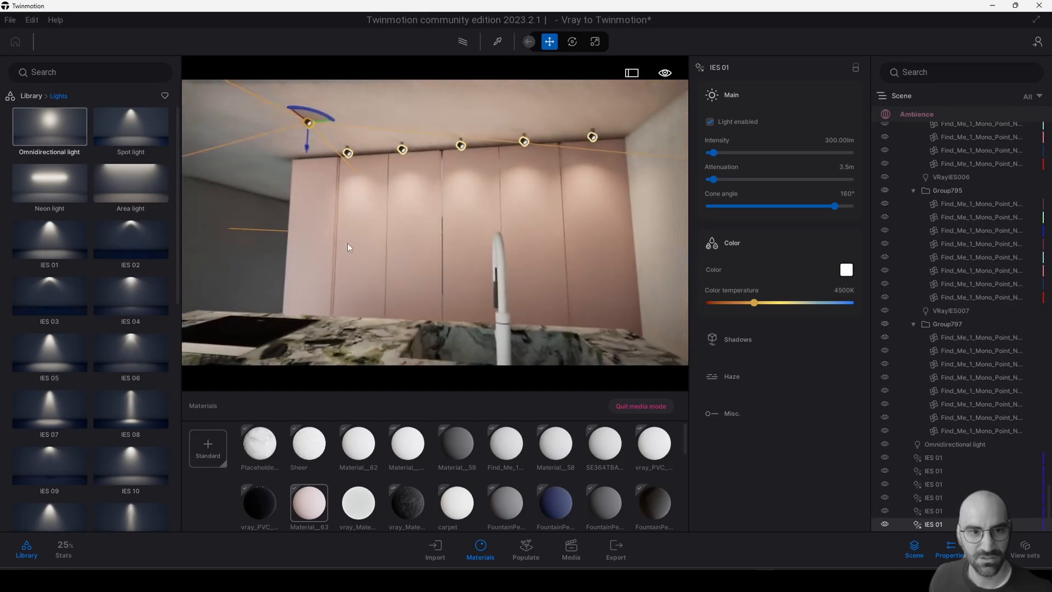
Delete the VRayIES006 and VRayIES007 ceiling lights above the kitchen island.
shift+middle_drag(348, 243, 452, 253)
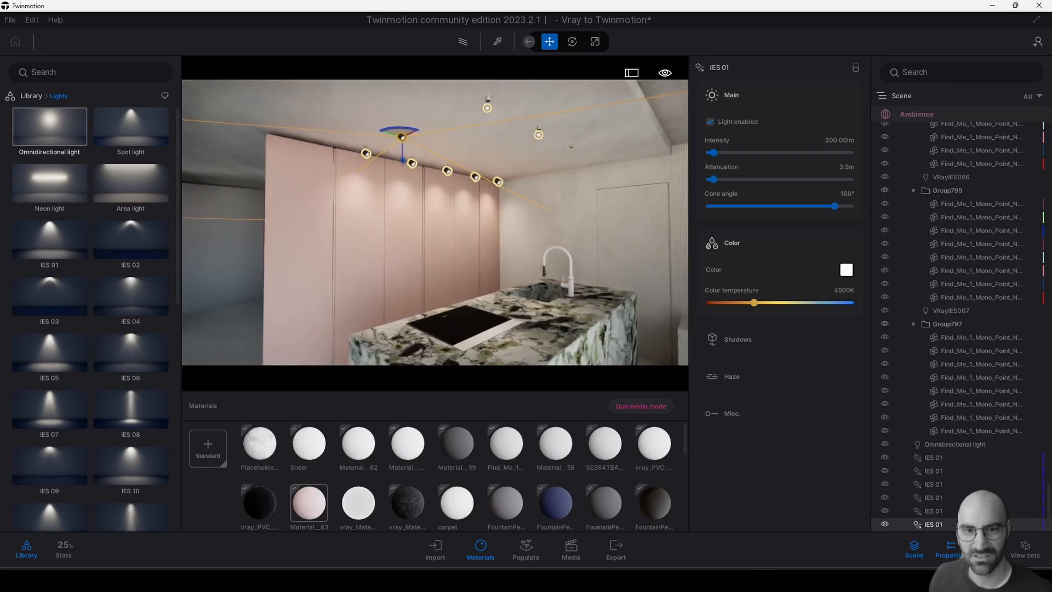
click(539, 135)
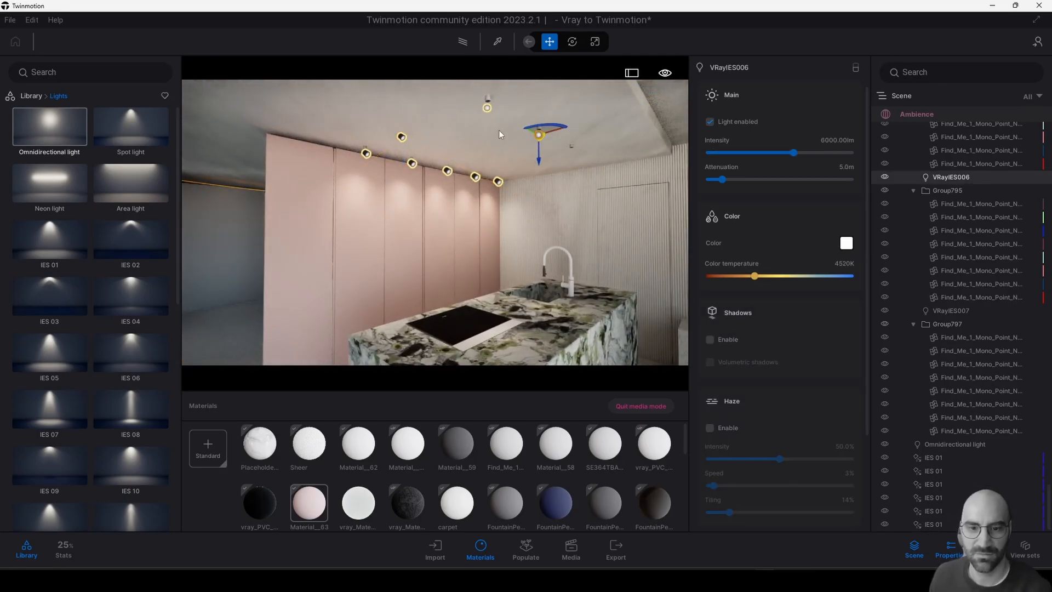
click(487, 108)
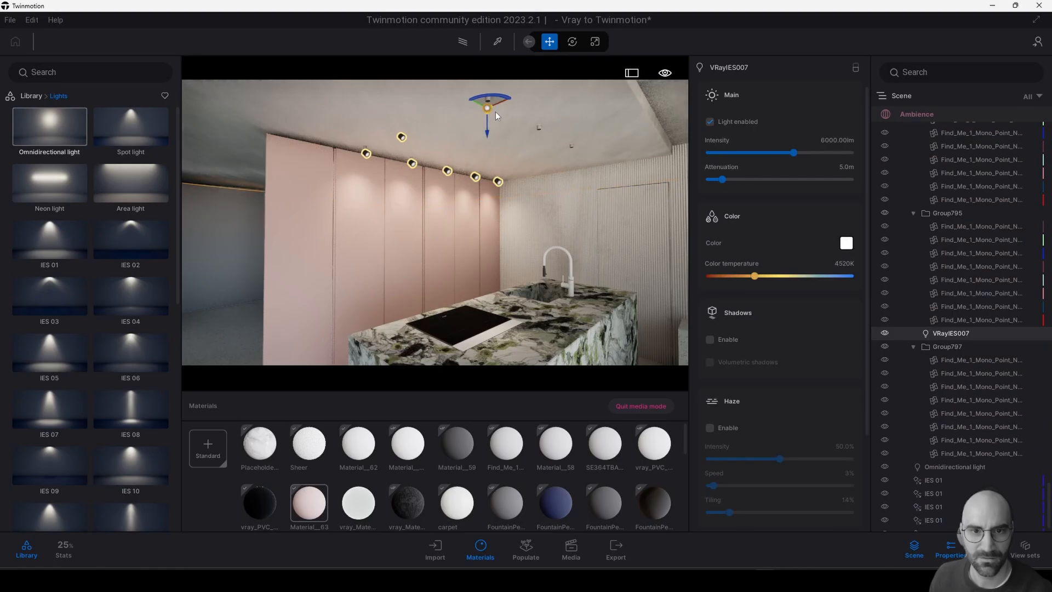
Align the second-row IES 01 light with its ceiling fixture and create two instances along that row.
click(402, 137)
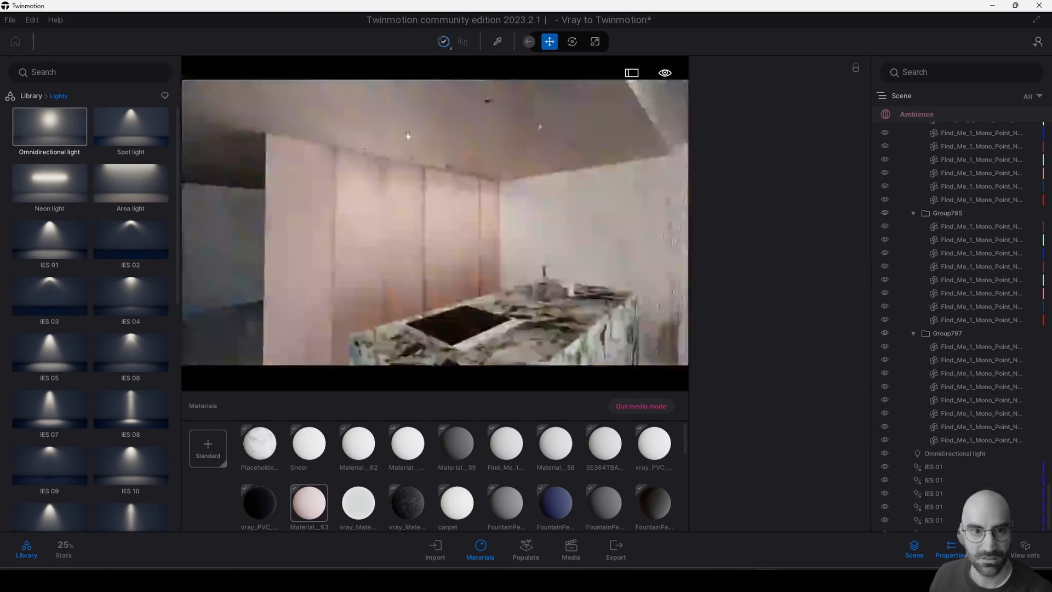
drag(413, 140, 504, 102)
right_drag(504, 102, 444, 199)
click(444, 199)
alt+drag(444, 201, 538, 197)
click(494, 347)
Recolour the kitchen faucet's vray_Mixer material to near-black, hex 101010.
scroll(520, 277, down, 3)
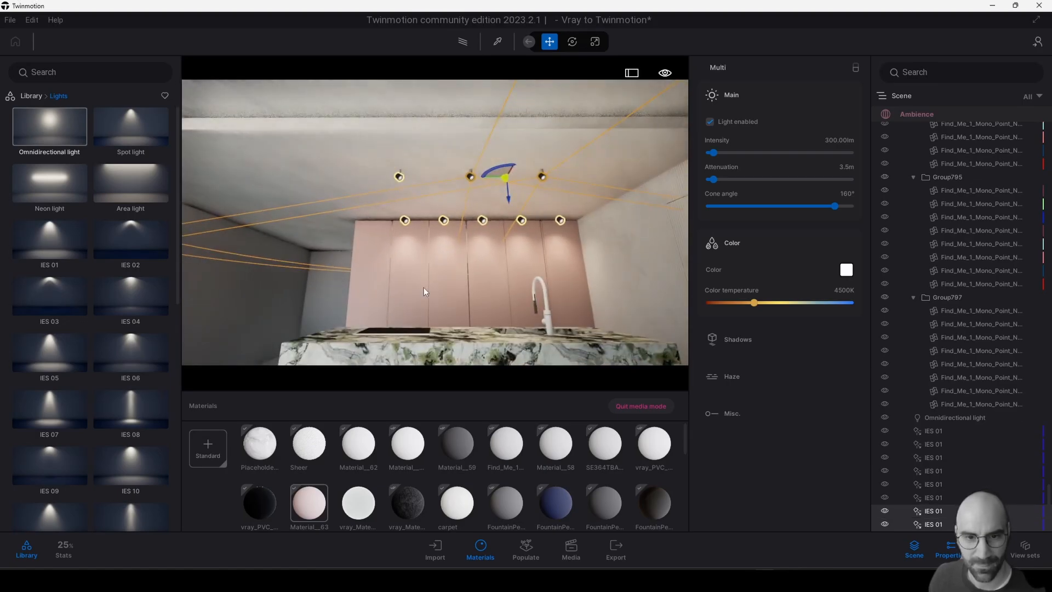
shift+middle_drag(423, 287, 528, 274)
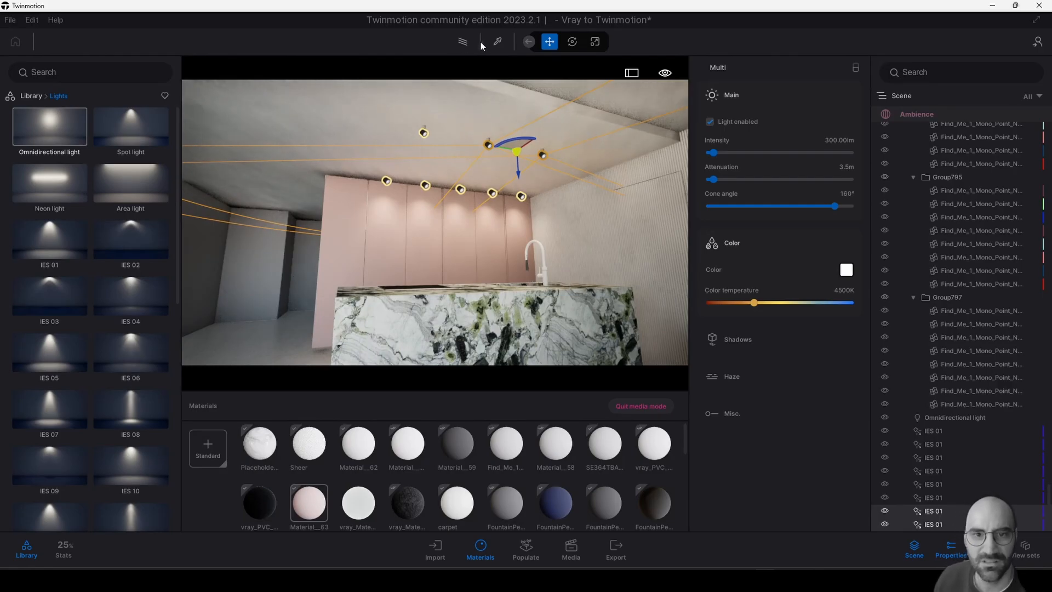
click(497, 41)
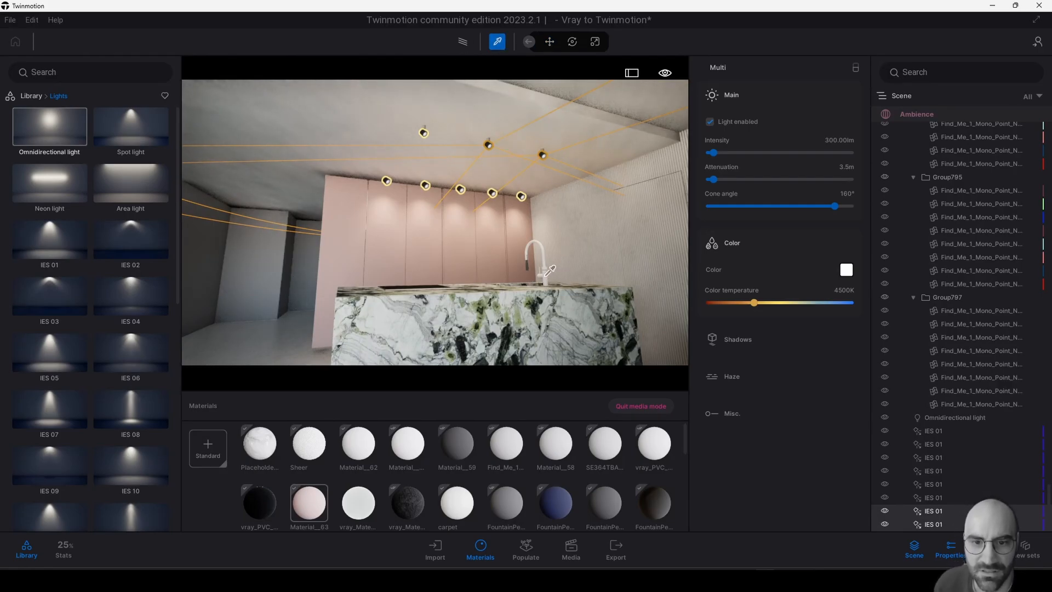
click(580, 270)
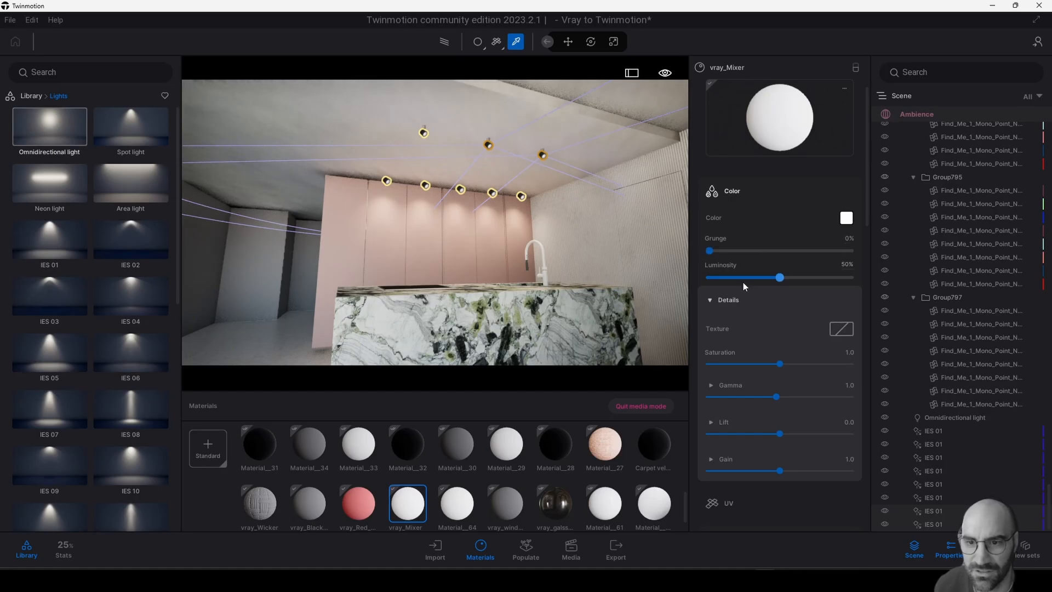
click(846, 219)
click(518, 331)
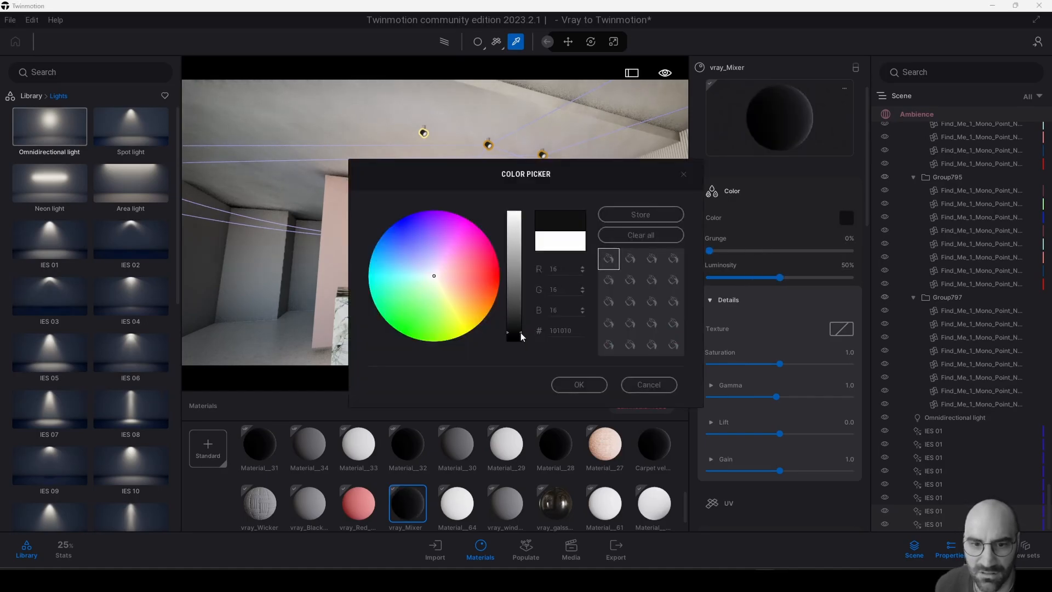
click(580, 384)
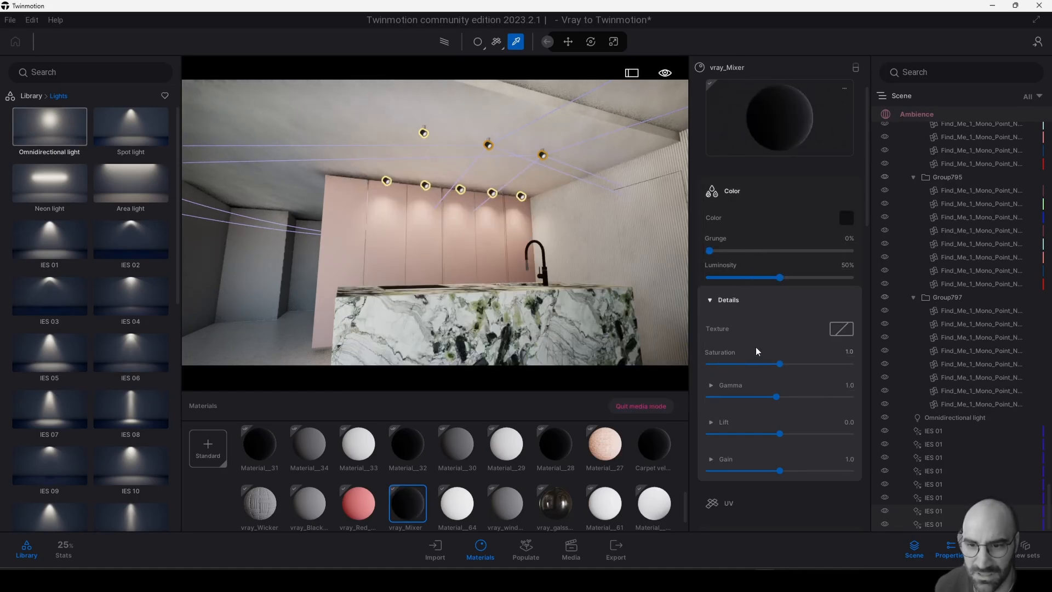
Set the faucet material's metalness to 7% and save the project.
click(710, 300)
drag(810, 415, 718, 440)
scroll(784, 426, down, 1)
scroll(774, 422, down, 1)
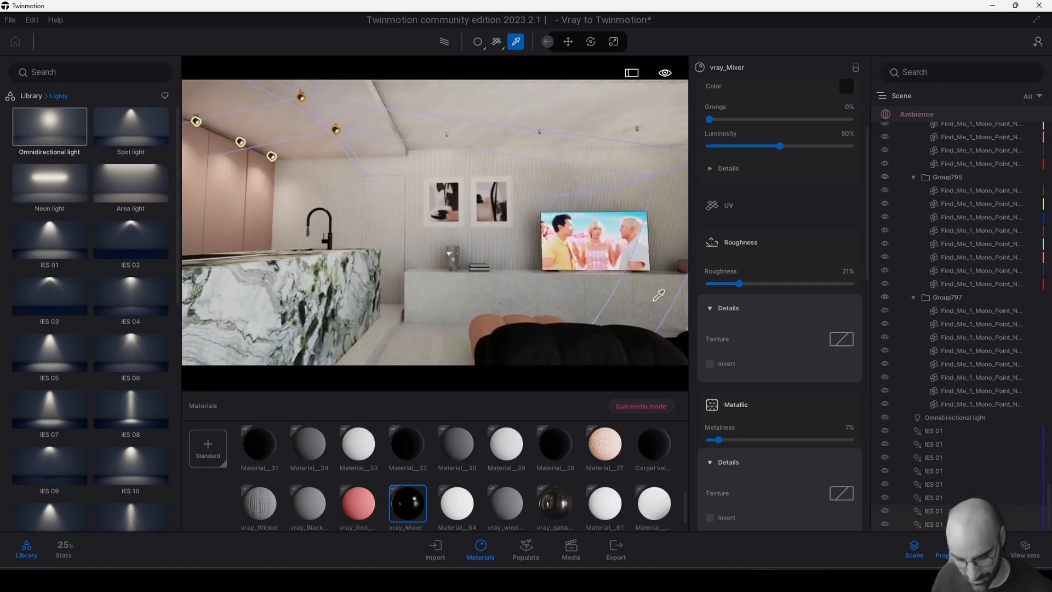
key(ctrl+s)
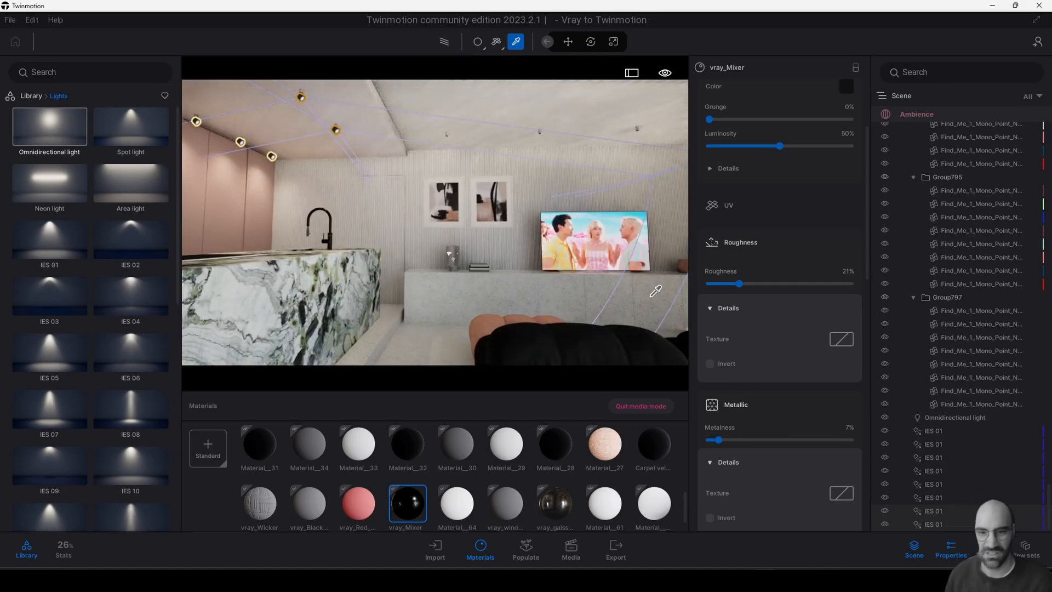
Bring up Image1 in path-traced view and set its camera lens flare to 14%.
click(571, 547)
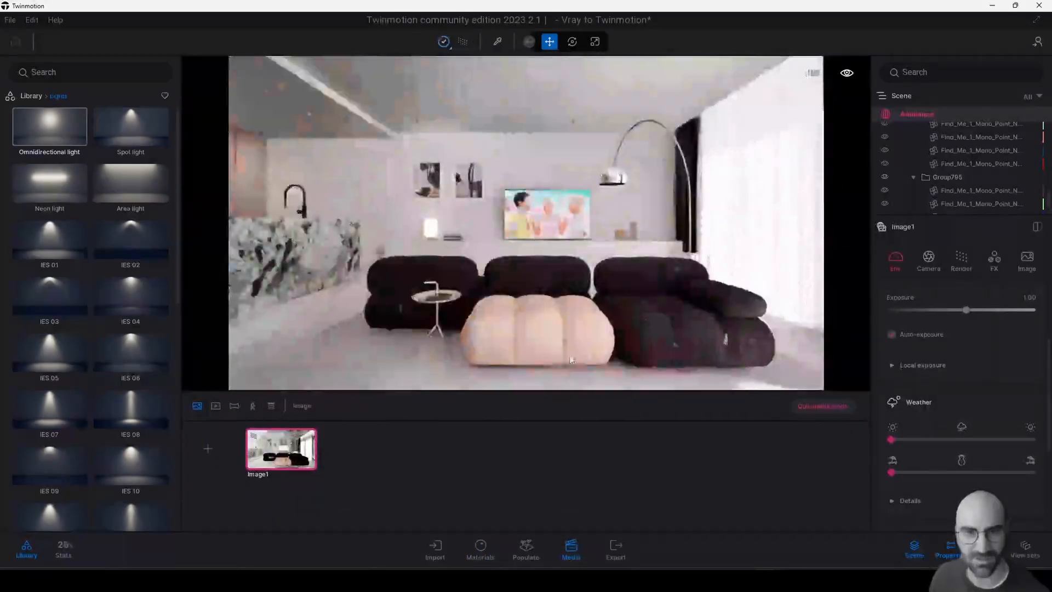
click(462, 41)
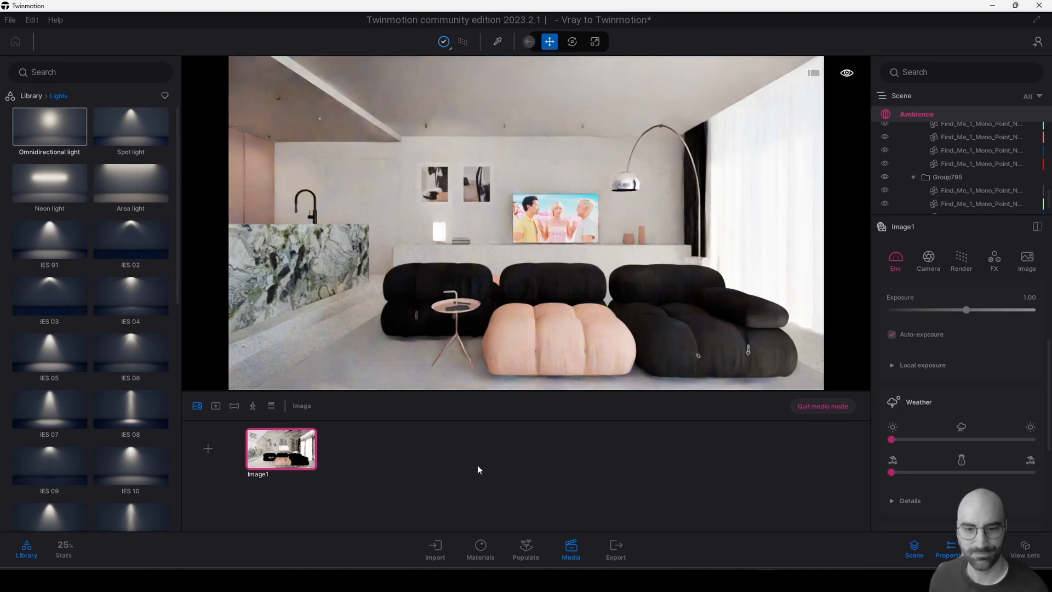
click(926, 258)
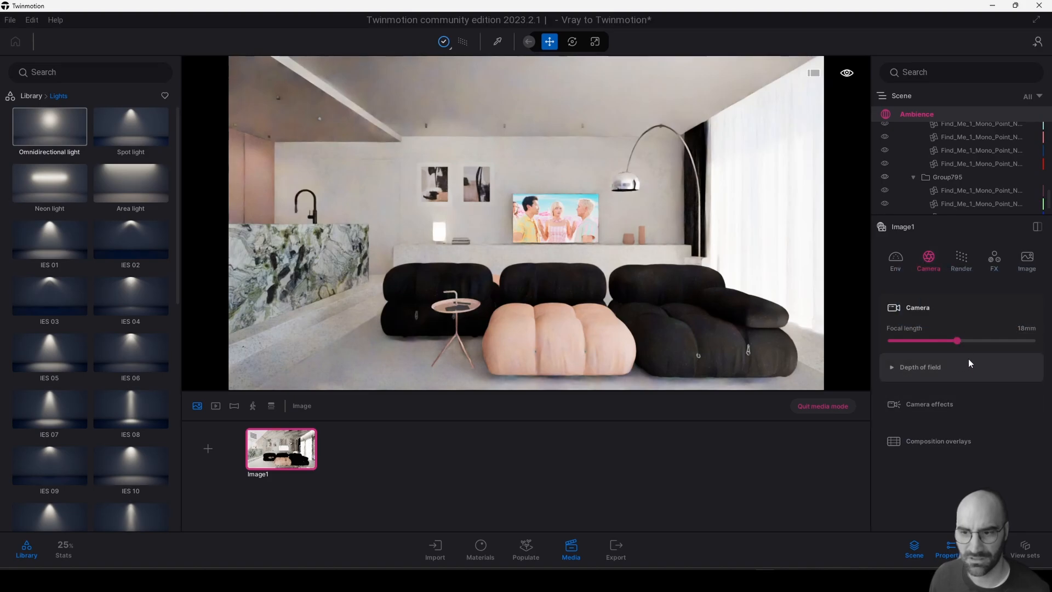
click(963, 405)
scroll(970, 384, down, 3)
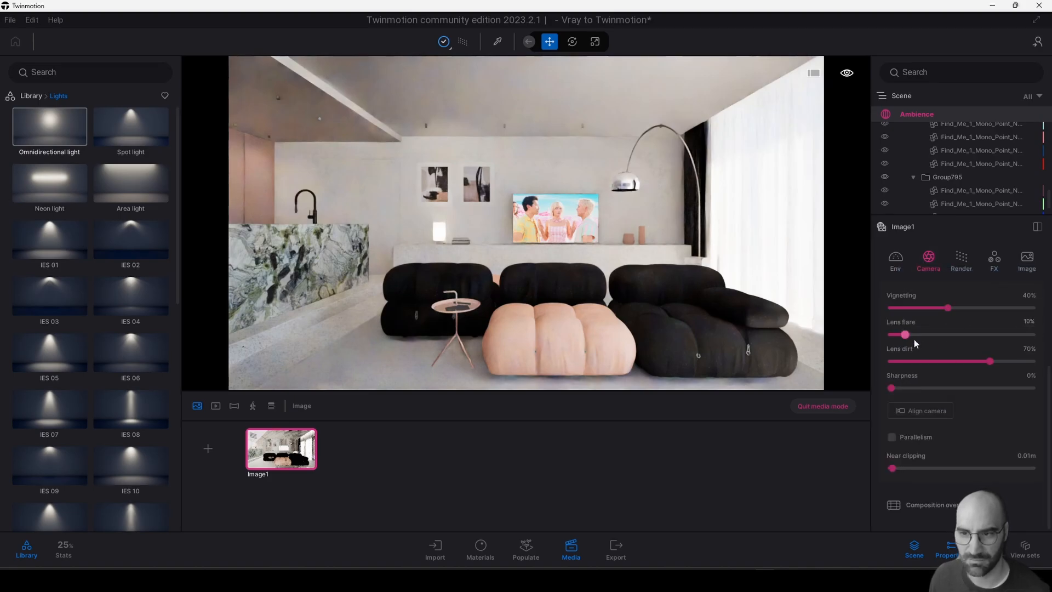
mouse_move(905, 334)
mouse_down()
mouse_move(889, 334)
mouse_move(918, 333)
mouse_up()
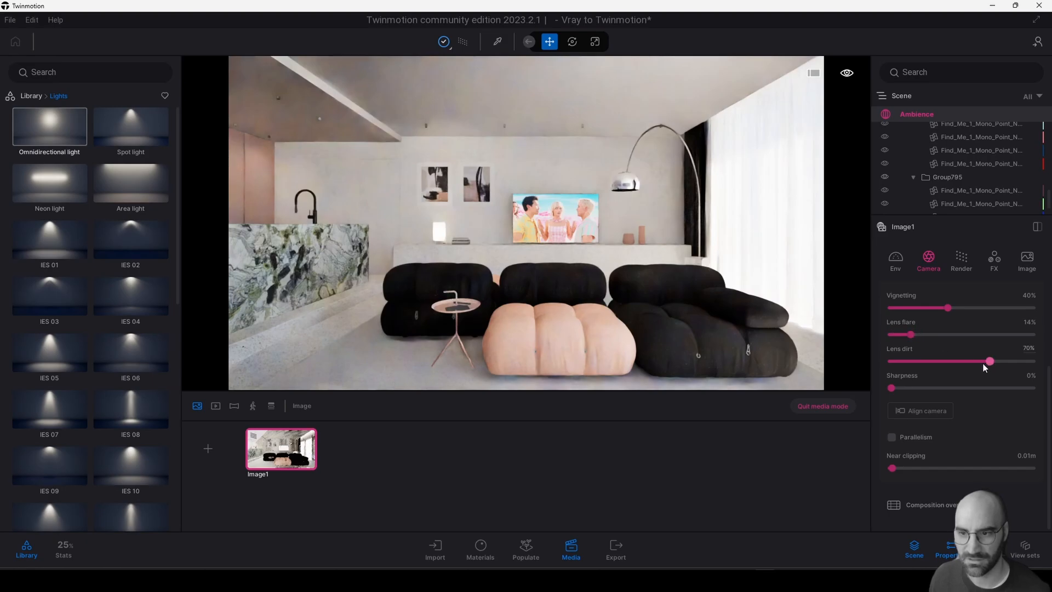
Set Image1's path tracer quality to High and expand its quality details.
click(962, 262)
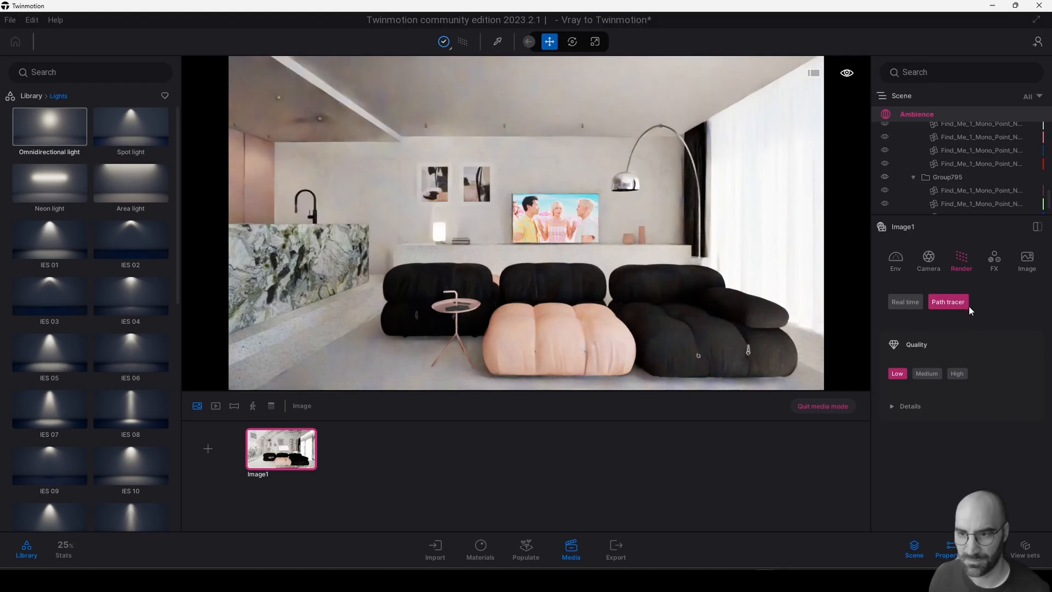
click(960, 373)
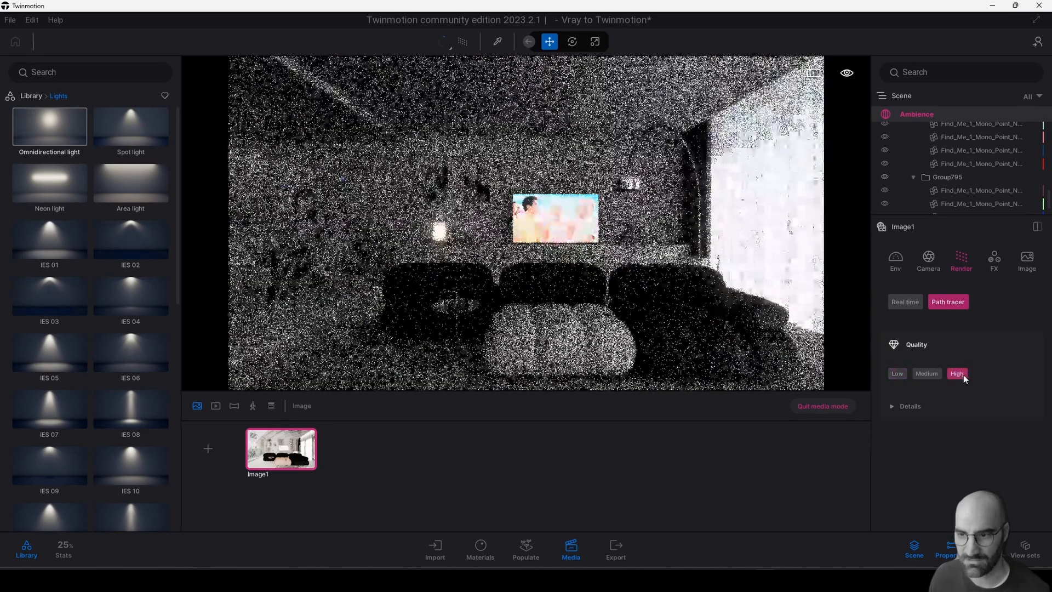
click(902, 406)
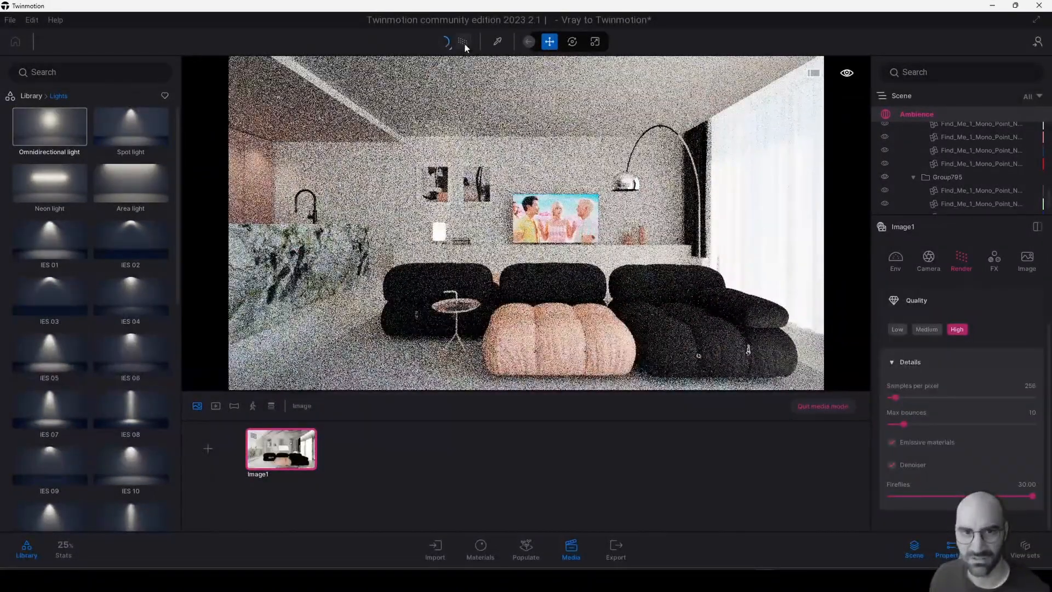
Switch Image1 from path tracing to Lumen with reflection quality 9.7 and bounce count 8.
click(463, 42)
click(945, 293)
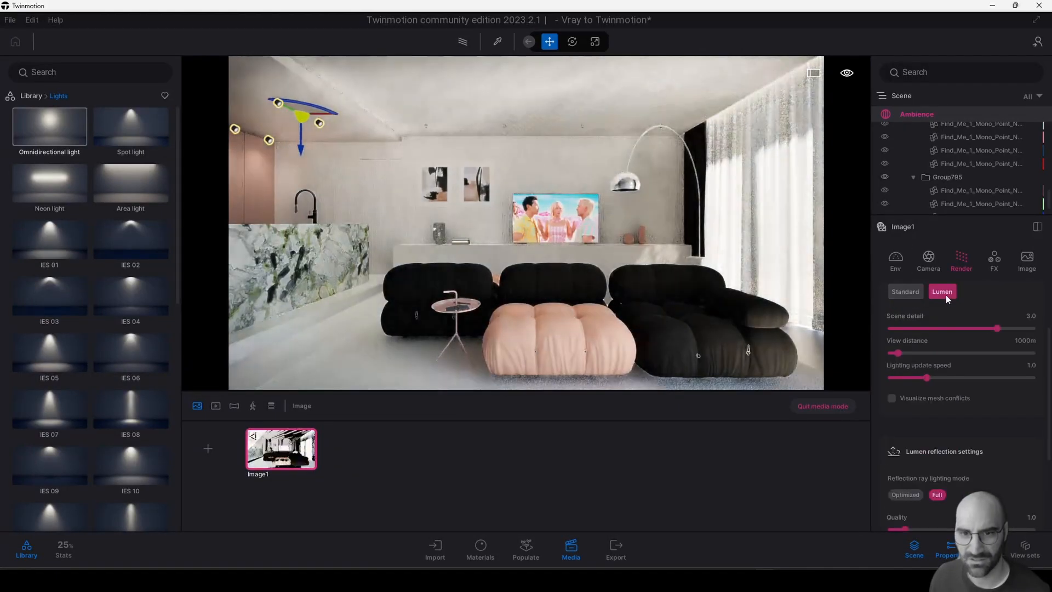
scroll(971, 333, down, 3)
drag(905, 431, 1028, 430)
drag(912, 458, 1034, 459)
Set Image1's shadow distance to 137 m and shadow bias to 0.12.
scroll(1035, 459, down, 2)
mouse_move(902, 478)
mouse_down()
mouse_move(1035, 477)
mouse_move(887, 481)
mouse_move(895, 479)
mouse_up()
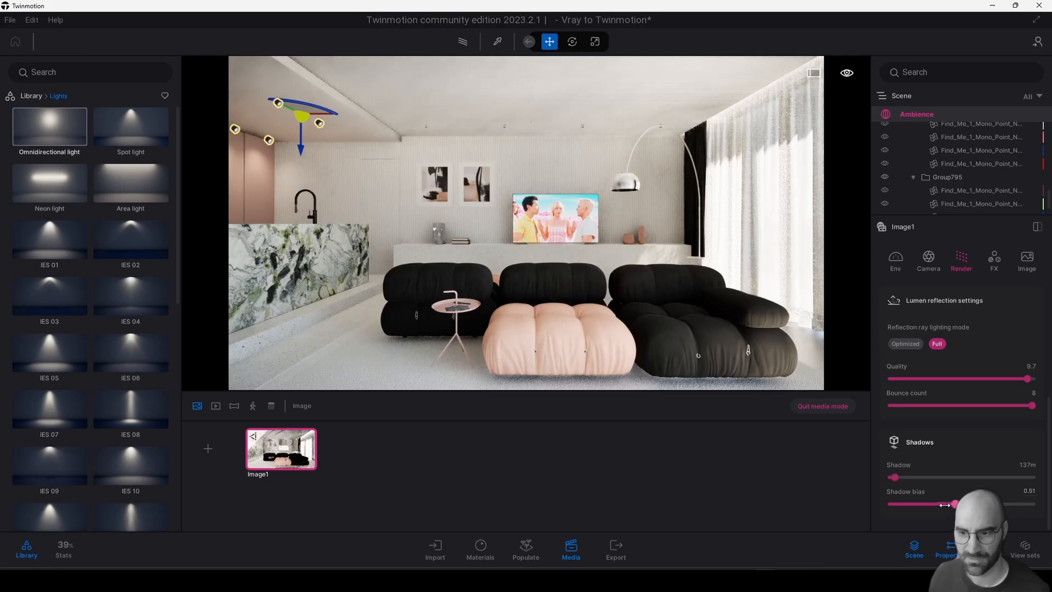
drag(945, 505, 894, 504)
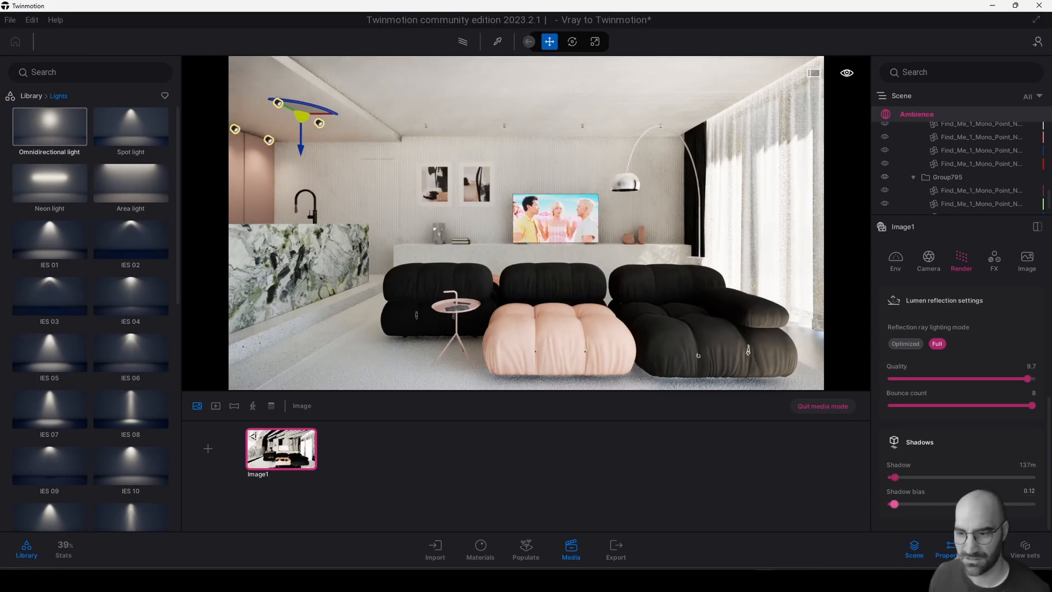
Set Image1's output size to 4K UHD 3840x2160.
click(995, 261)
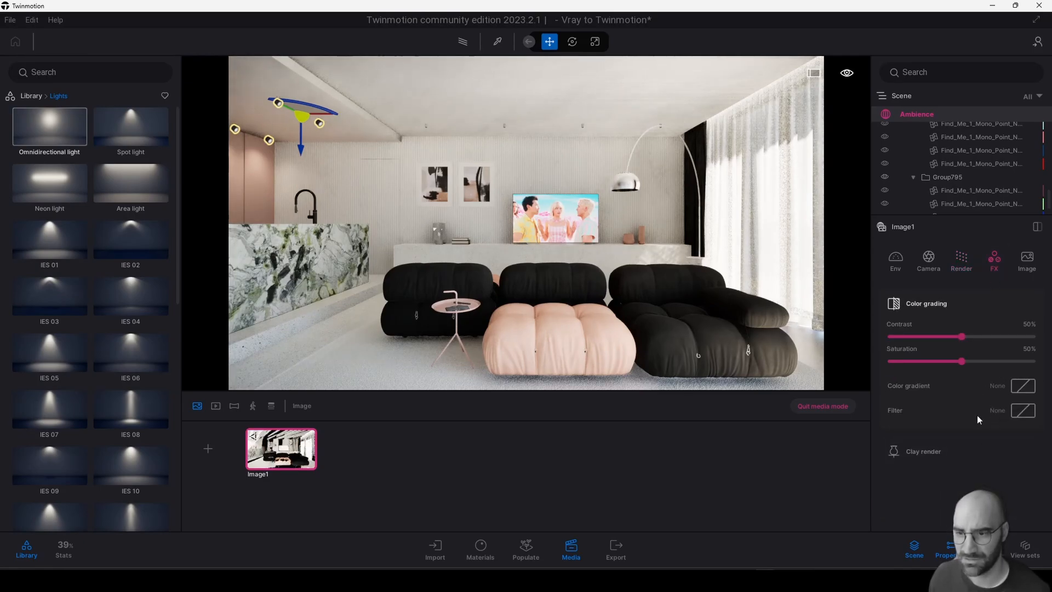
click(1027, 269)
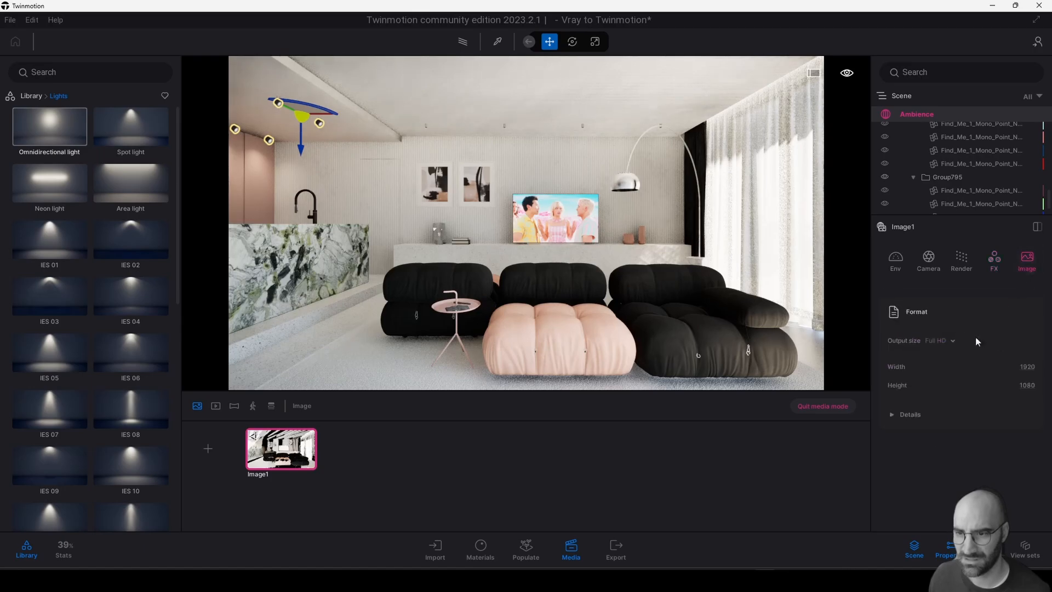
click(952, 341)
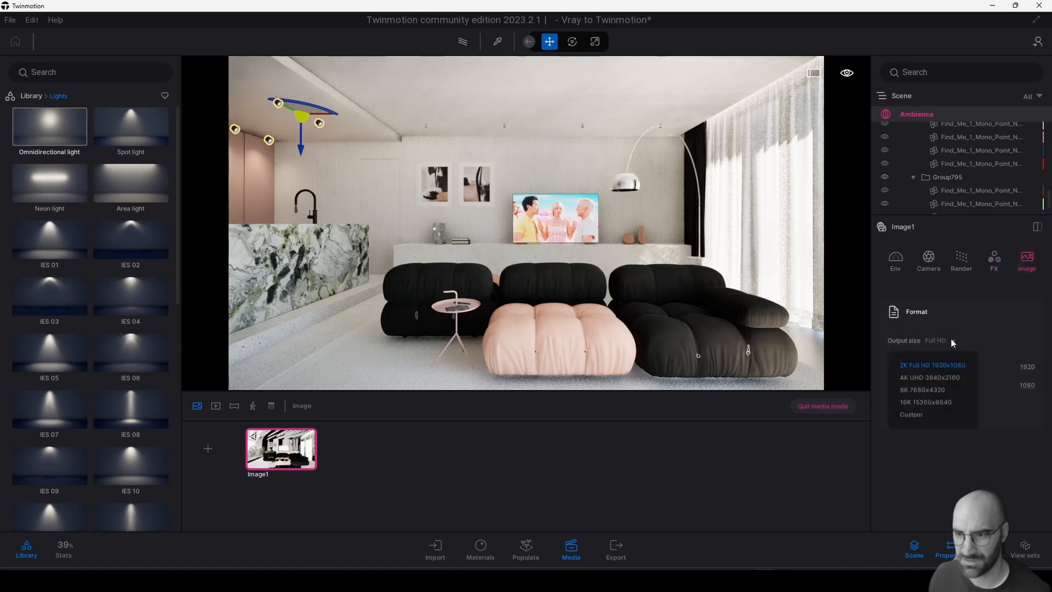
click(926, 378)
Export Image1 locally in JPG format to a folder on the Work network drive.
click(617, 548)
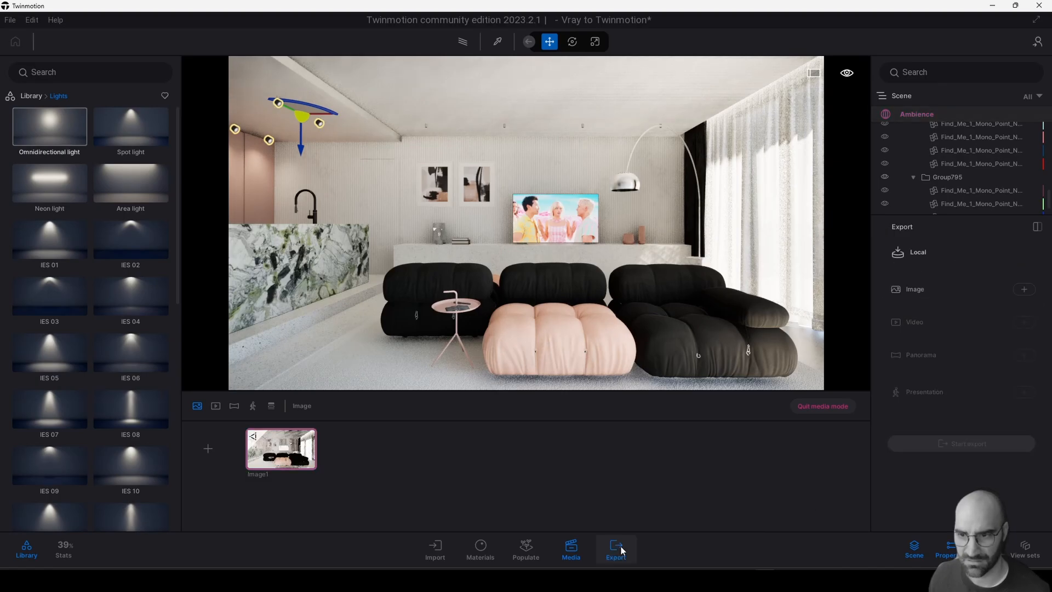
click(1024, 289)
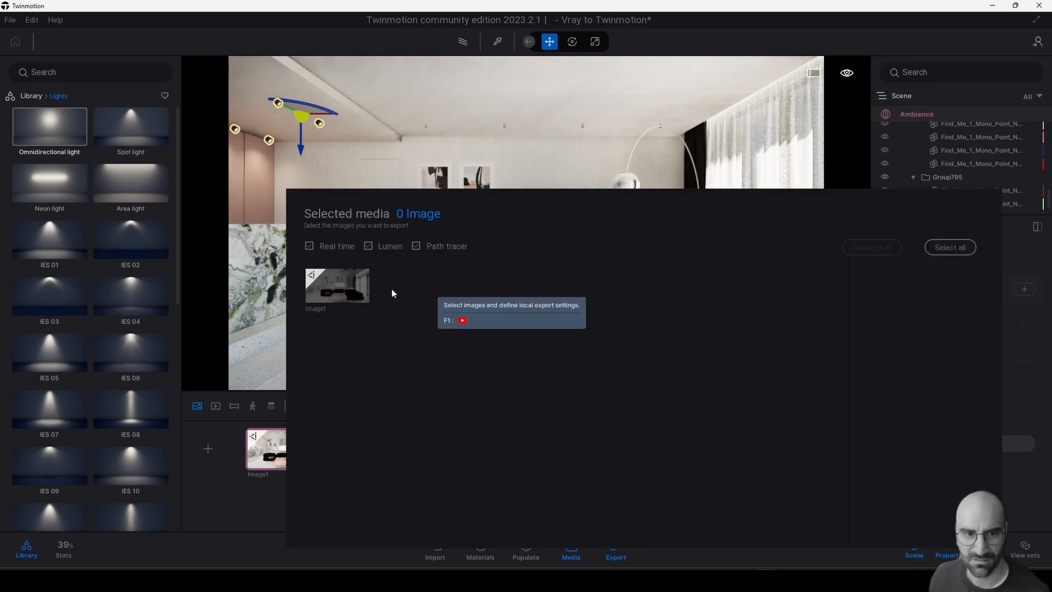
click(1026, 334)
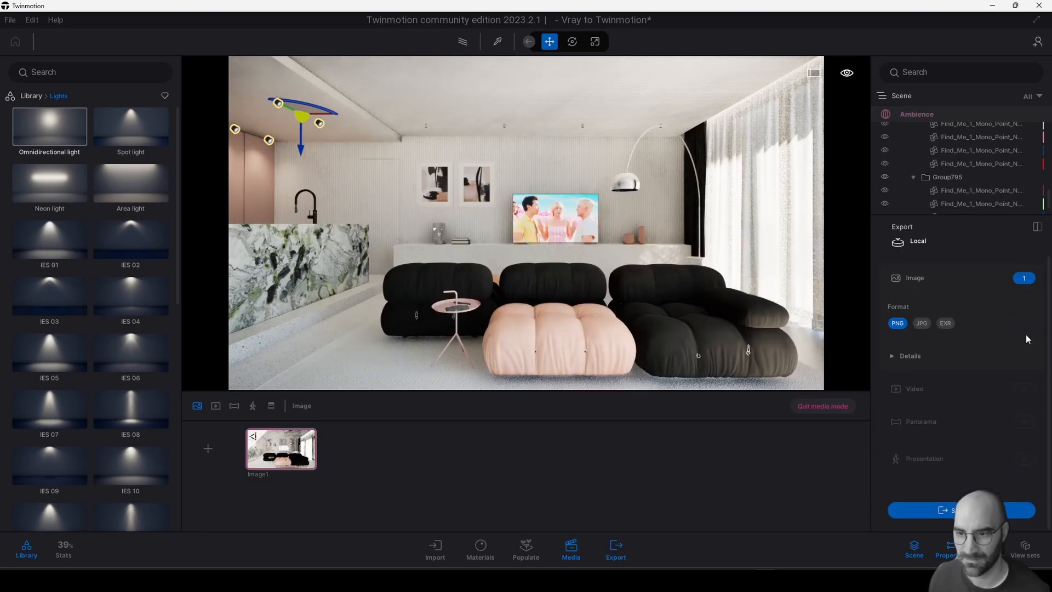
click(923, 324)
click(899, 358)
click(931, 510)
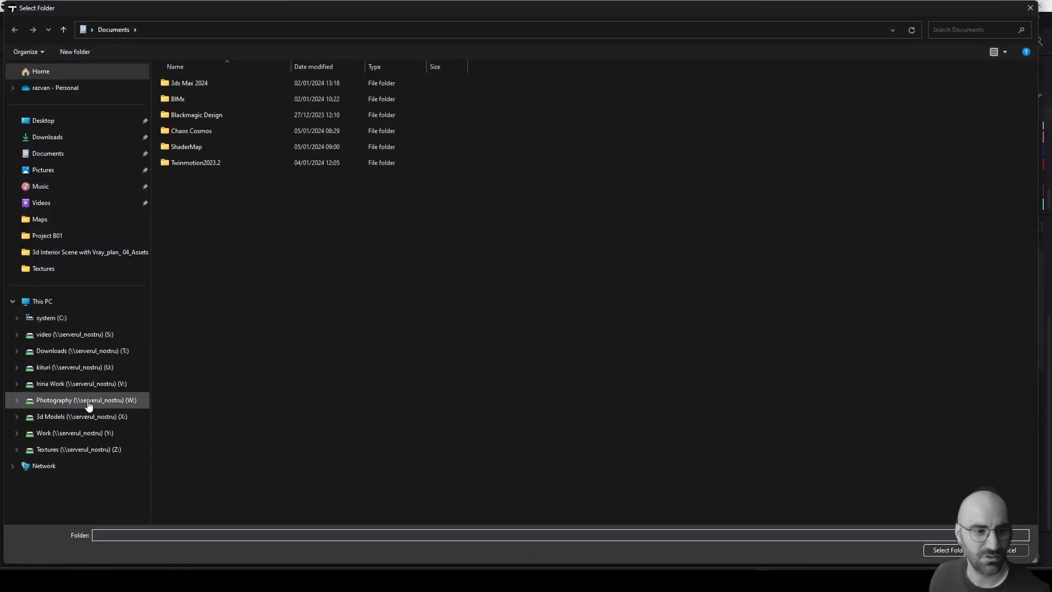
click(74, 433)
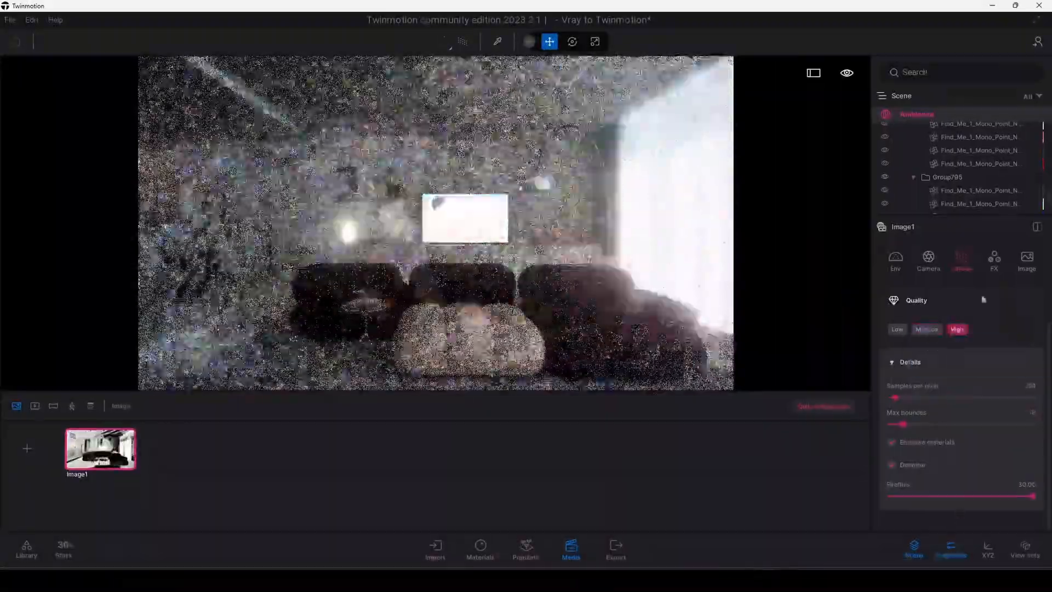
Reduce the shadow boost in Image1's local exposure settings and review the remaining environment settings.
click(895, 260)
scroll(937, 457, down, 3)
click(936, 454)
scroll(936, 455, down, 1)
drag(1033, 493, 946, 492)
scroll(969, 462, down, 3)
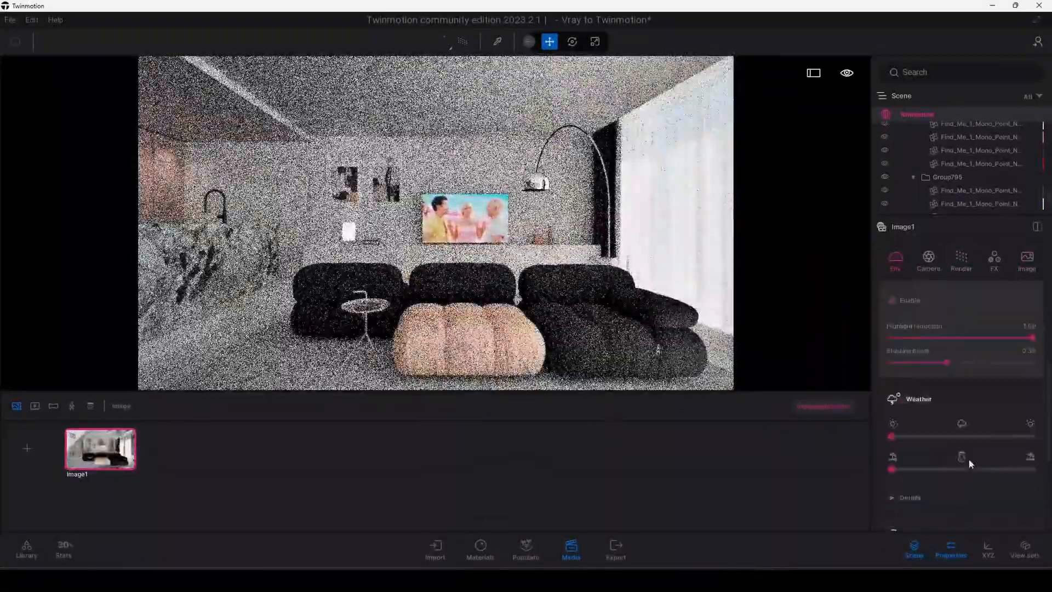
scroll(926, 457, down, 5)
click(961, 510)
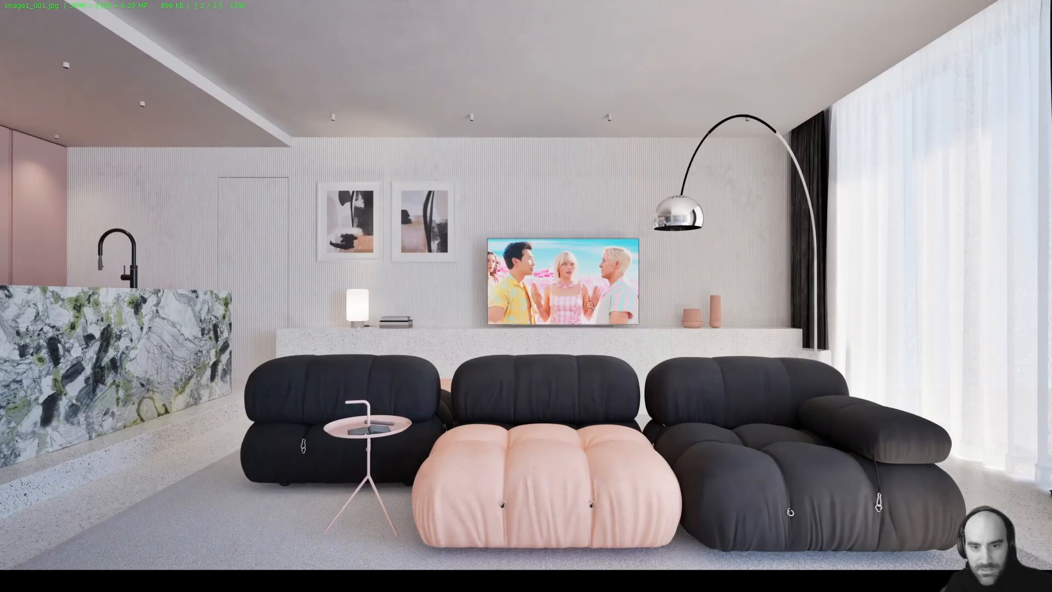
Compare the exported Image1 renders, examining the TV wall, arc lamp, sheer curtains and ceiling up close.
click(591, 305)
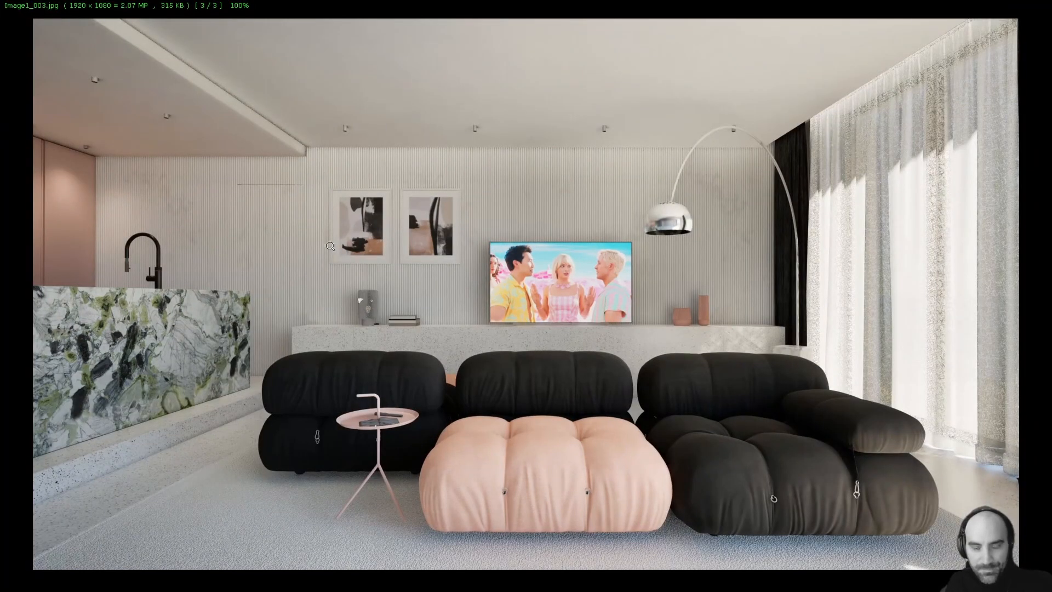
click(618, 222)
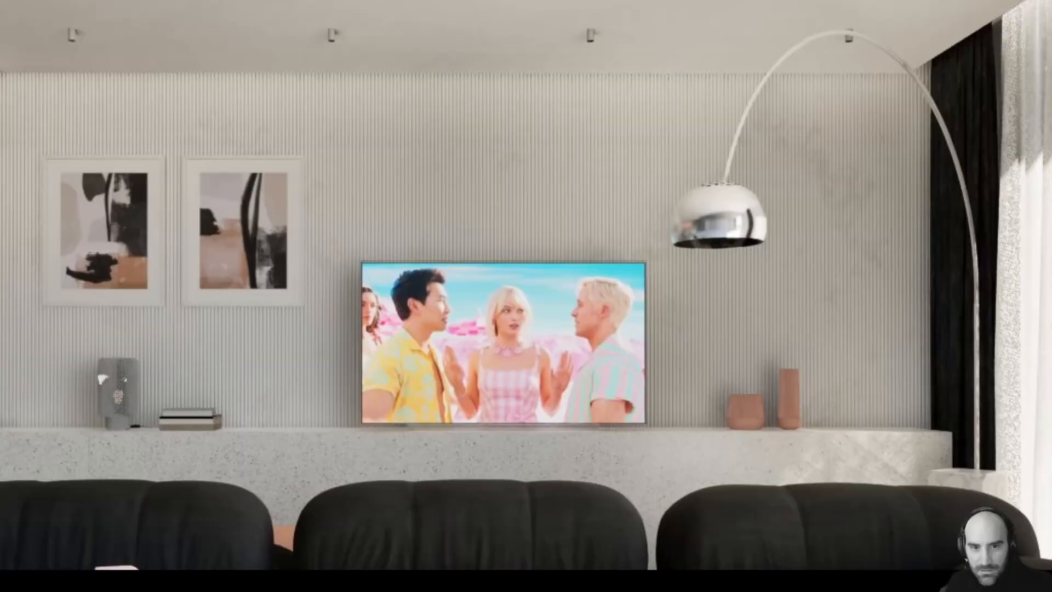
click(621, 224)
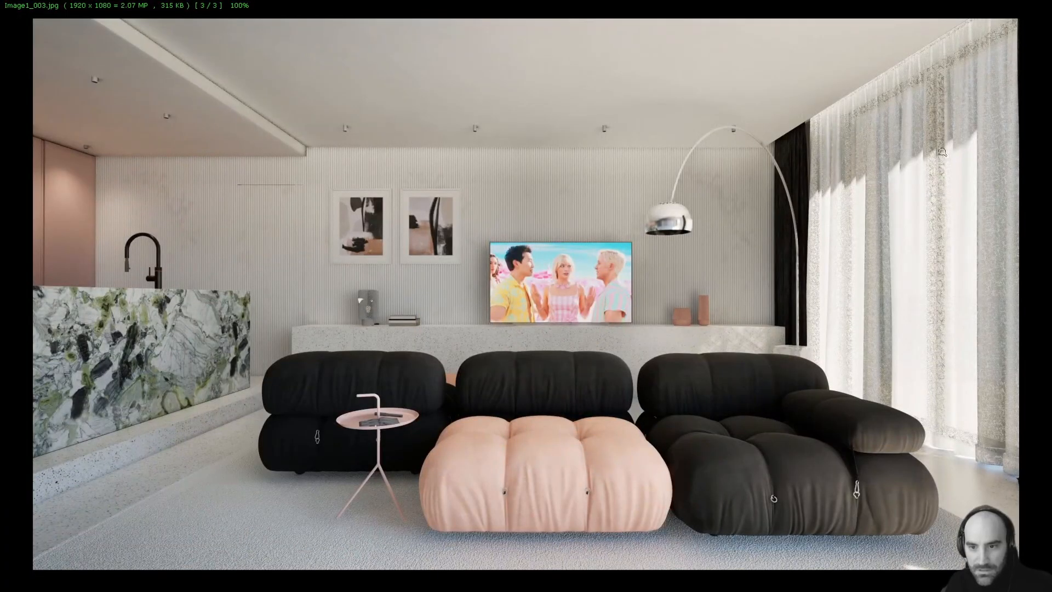
click(919, 194)
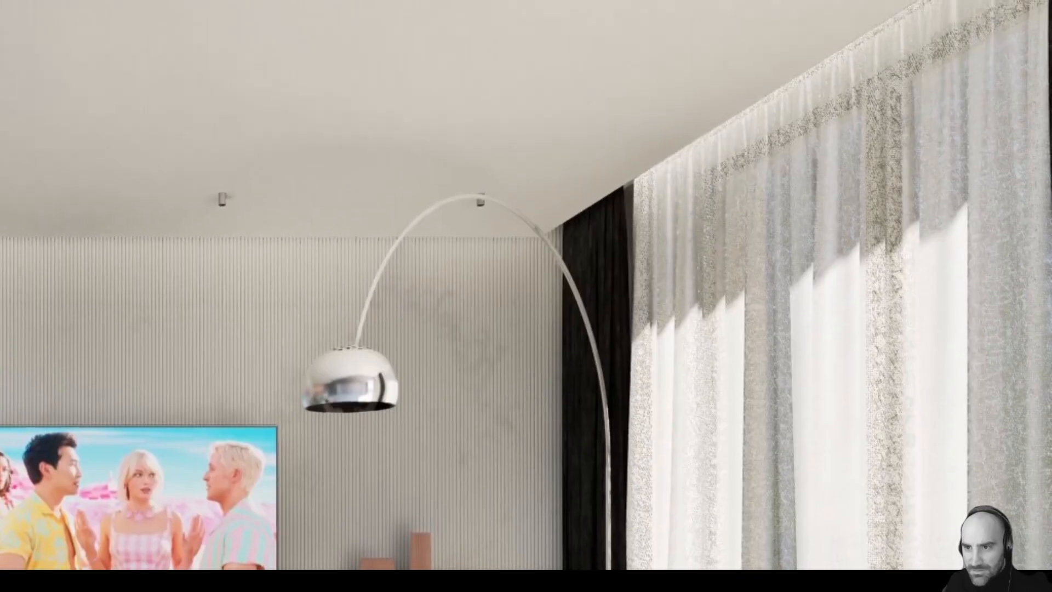
click(932, 79)
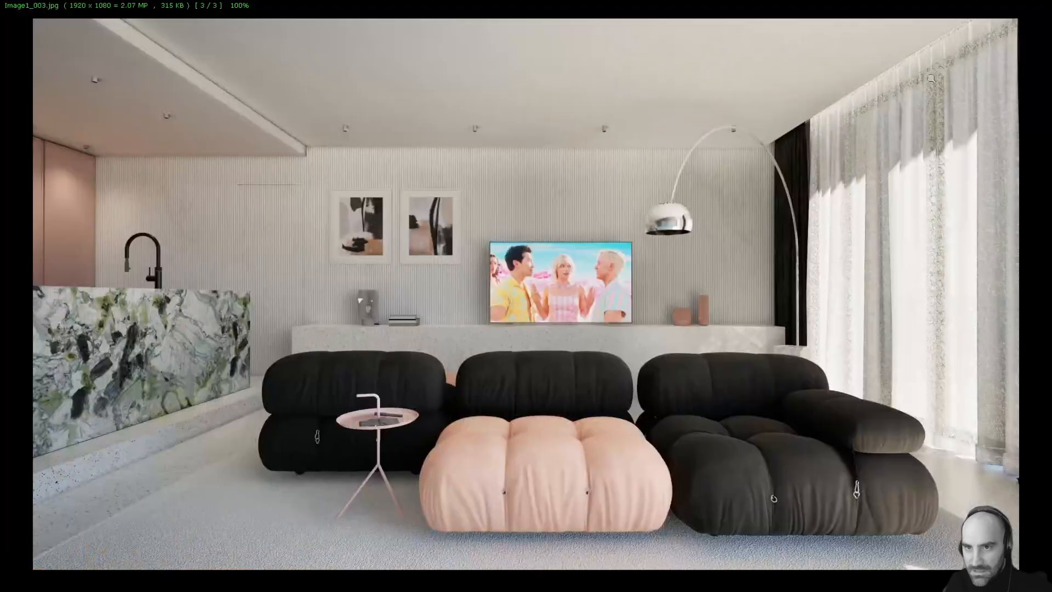
click(285, 130)
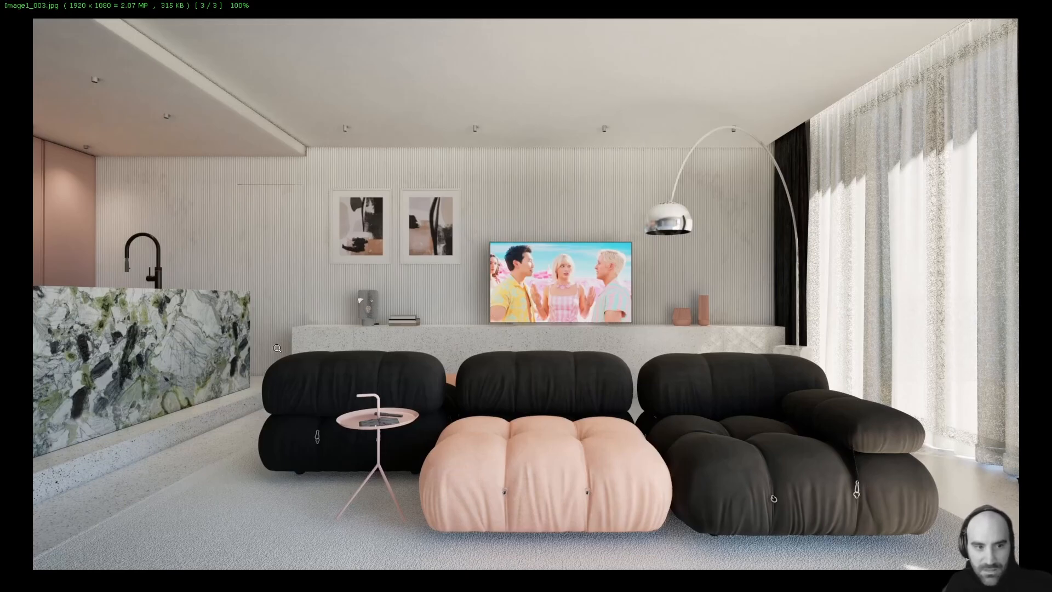
Compare the Image1_003 and Image1_001 renders, inspect the sofa and TV wall up close, and close the image viewer.
scroll(259, 300, up, 1)
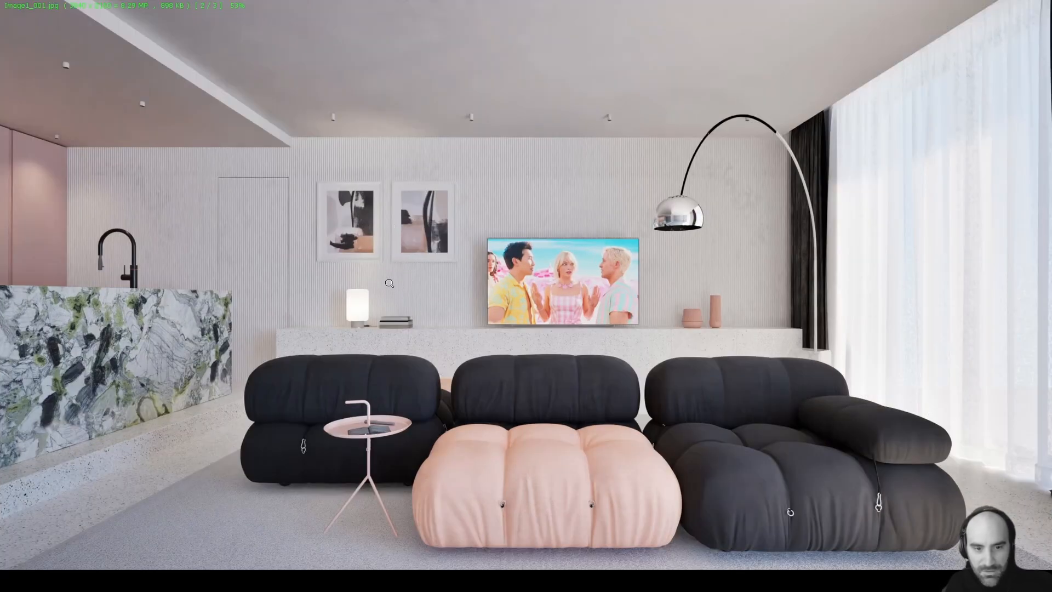
click(381, 432)
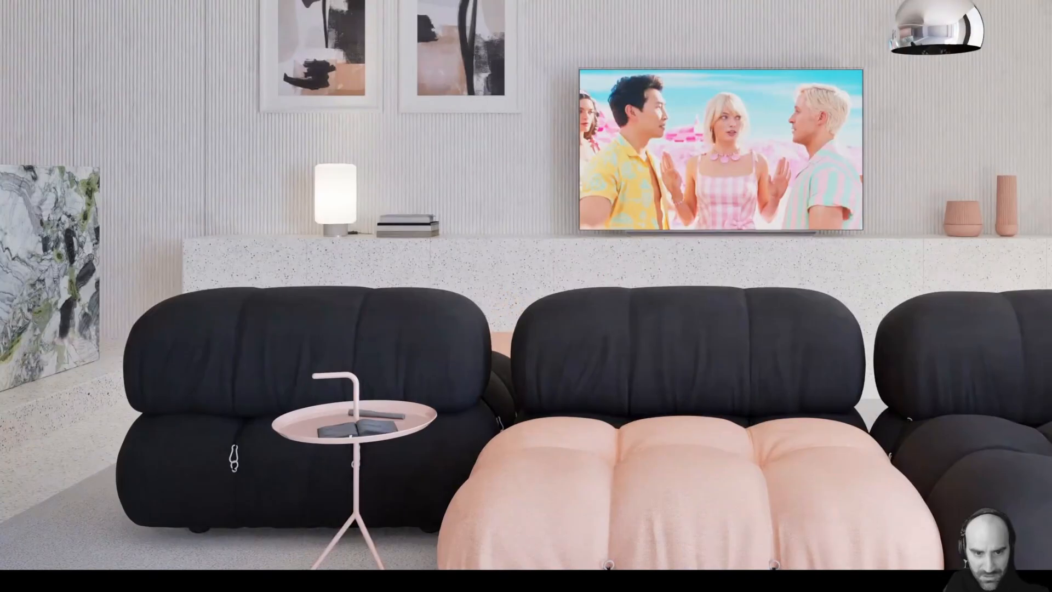
click(350, 430)
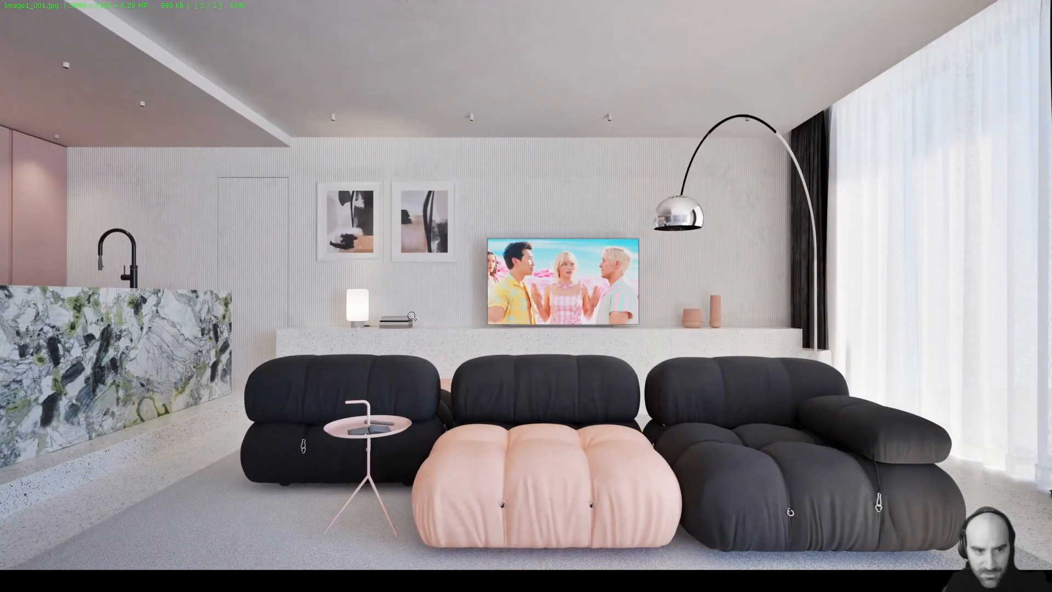
key(Escape)
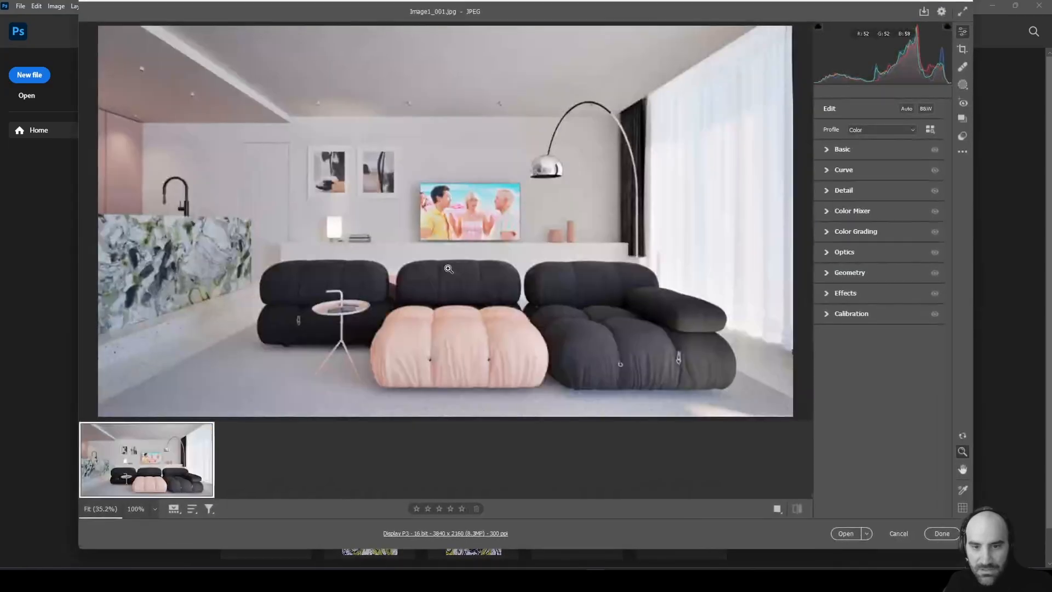
In Photoshop's Camera Raw, set Image1_001's contrast to +49, highlights to -34, shadows to -9 and blacks to -14, raise its texture slightly, and open it.
click(828, 150)
drag(879, 247, 906, 246)
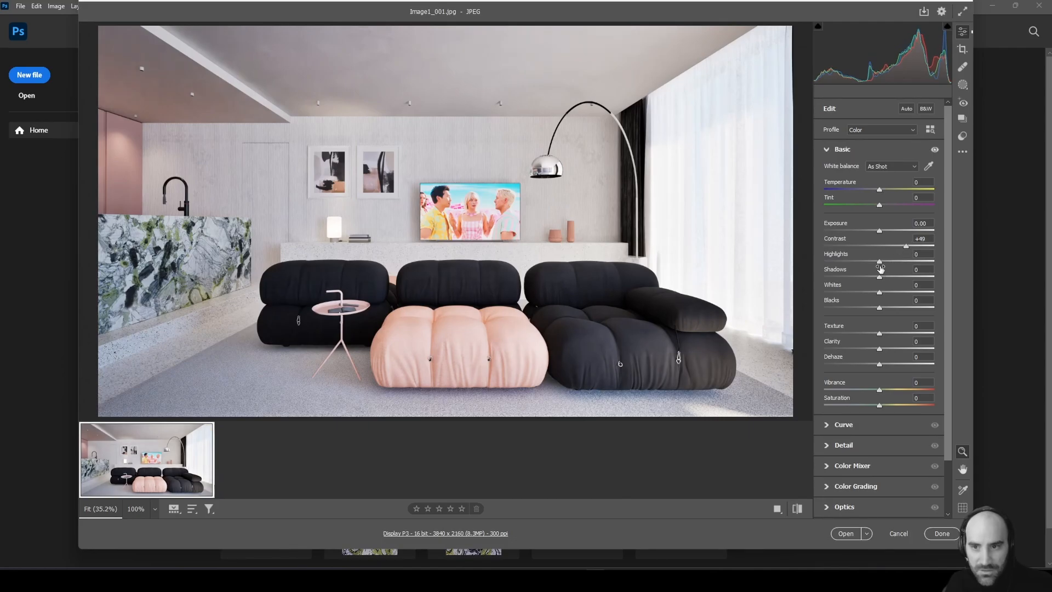
drag(879, 263, 871, 309)
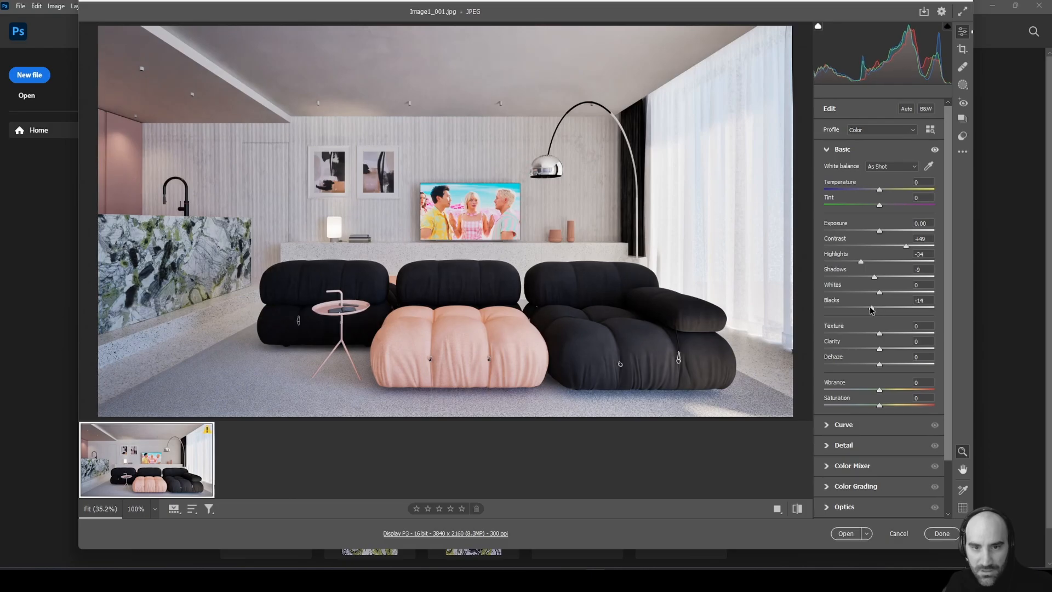
drag(879, 335, 887, 334)
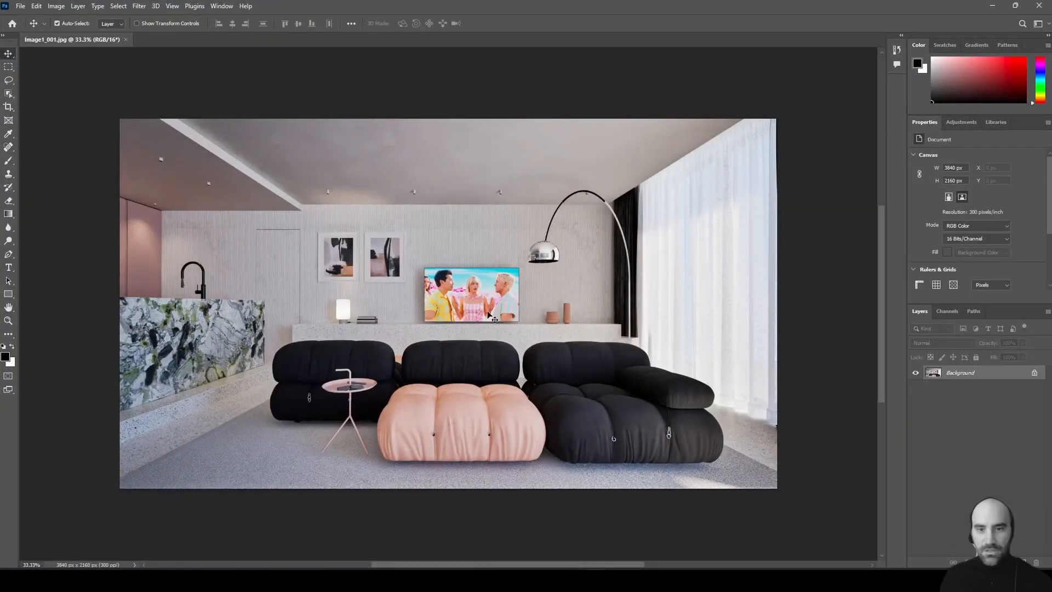
Examine the arc lamp's stem and chrome shade, the ribbed wall and the ceiling in the Image1_001 render up close.
ctrl+click(592, 189)
ctrl+click(592, 189)
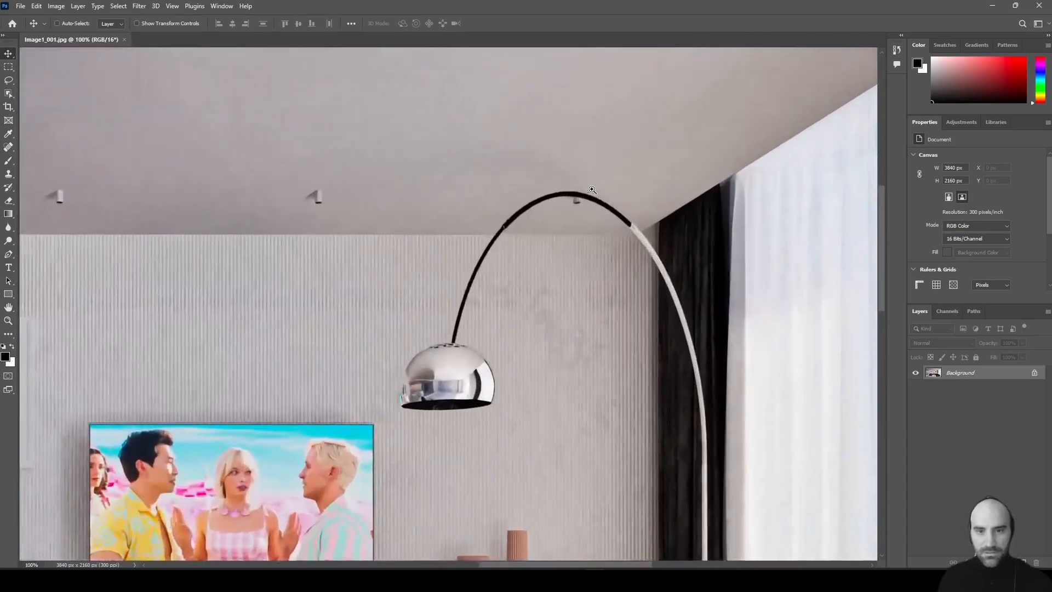
ctrl+click(594, 193)
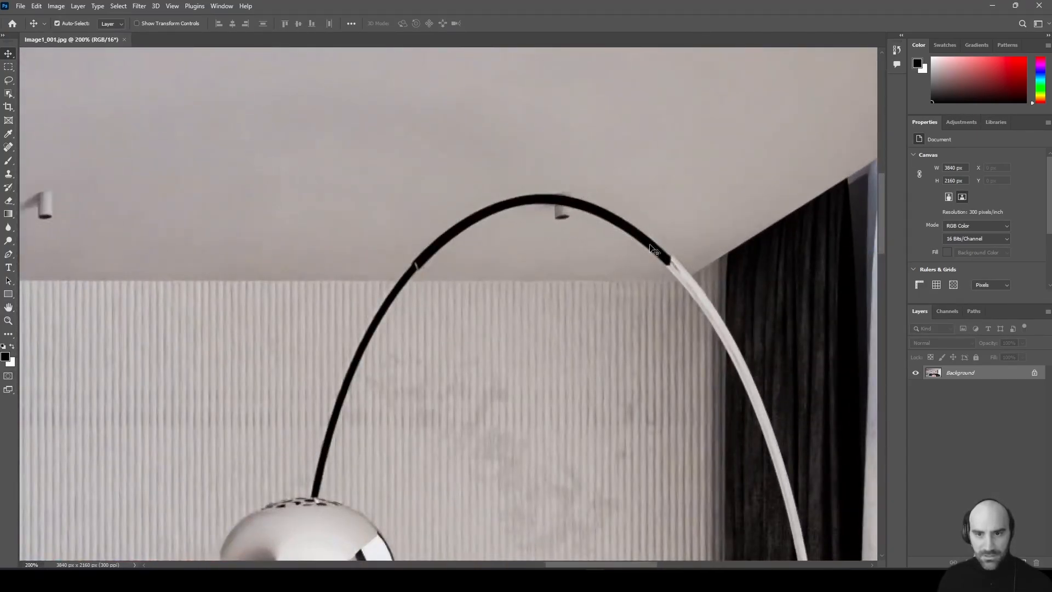
drag(363, 372, 442, 177)
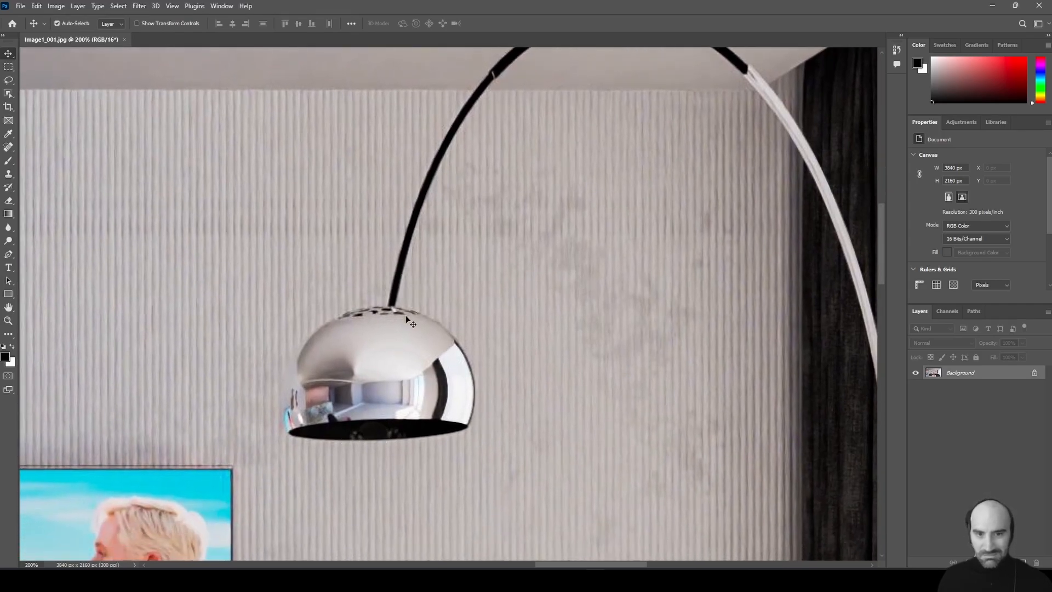
drag(619, 109, 591, 191)
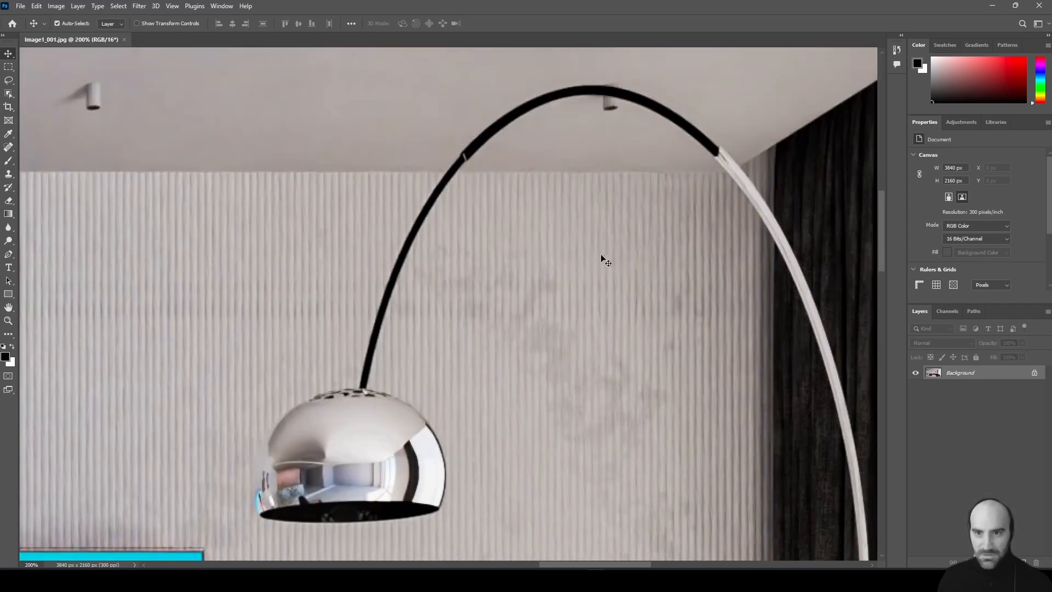
ctrl+alt+click(565, 228)
ctrl+click(466, 371)
ctrl+click(466, 371)
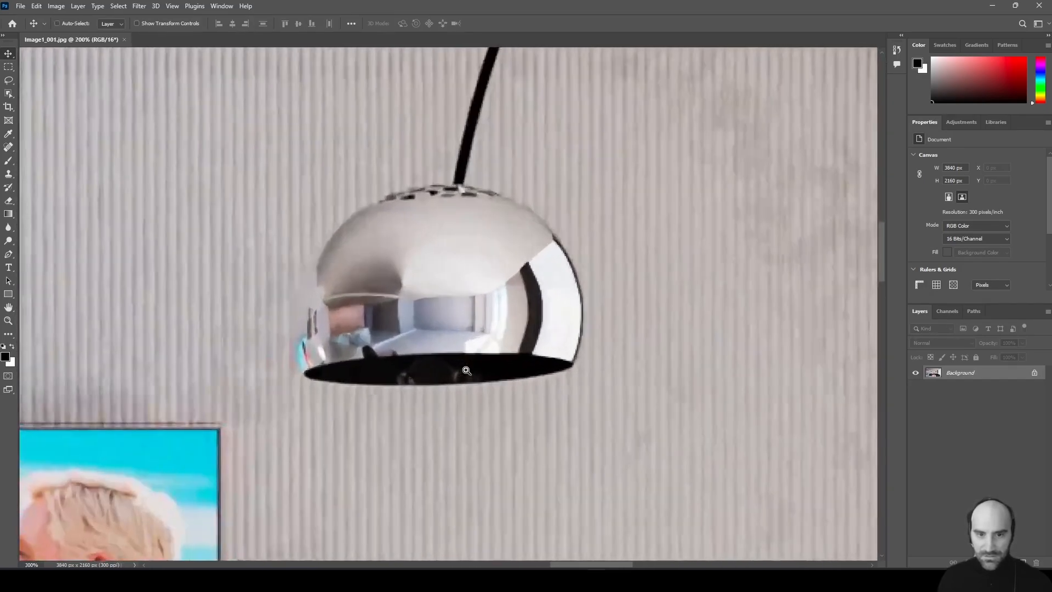
ctrl+click(466, 371)
ctrl+alt+click(458, 379)
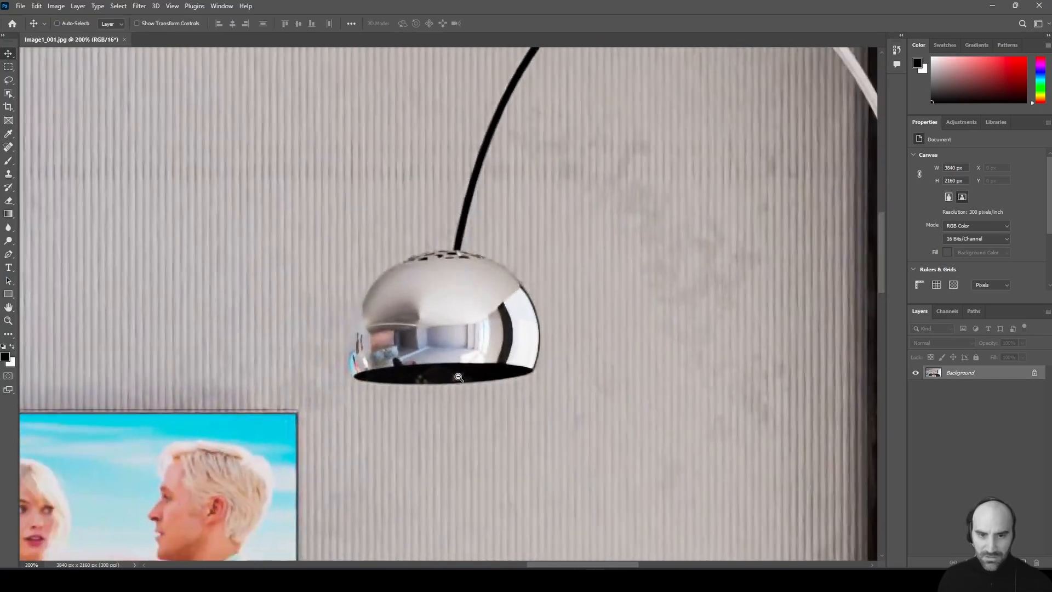
ctrl+alt+click(458, 379)
ctrl+alt+click(458, 378)
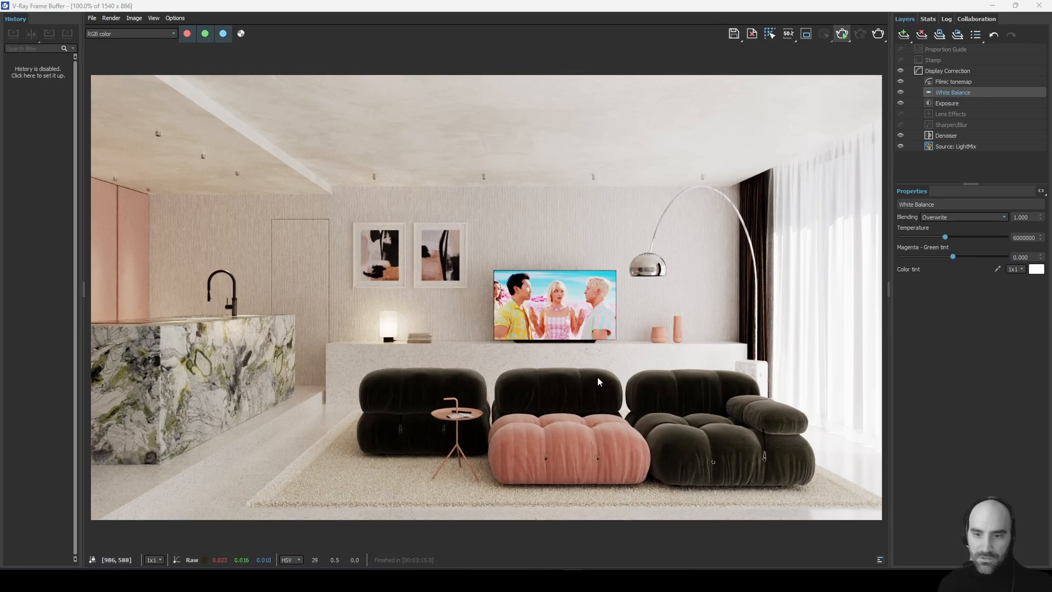
In the V-Ray Frame Buffer, examine the sofa fabric, shelf vases, carpet, side table and arc lamp of the V-Ray render up close.
scroll(761, 433, up, 2)
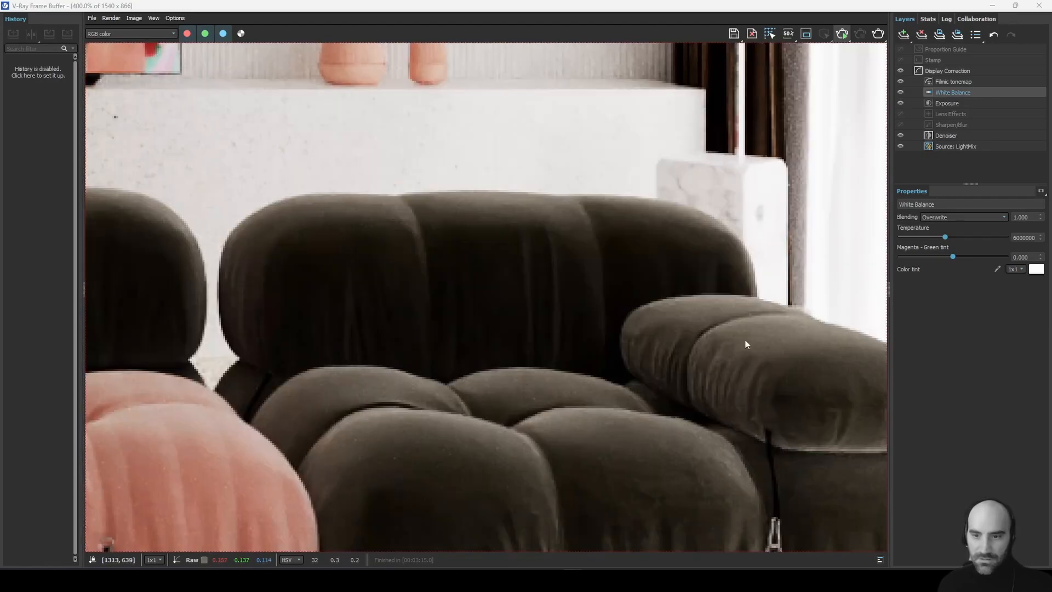
scroll(744, 340, down, 1)
scroll(728, 442, up, 1)
middle_drag(504, 499, 609, 475)
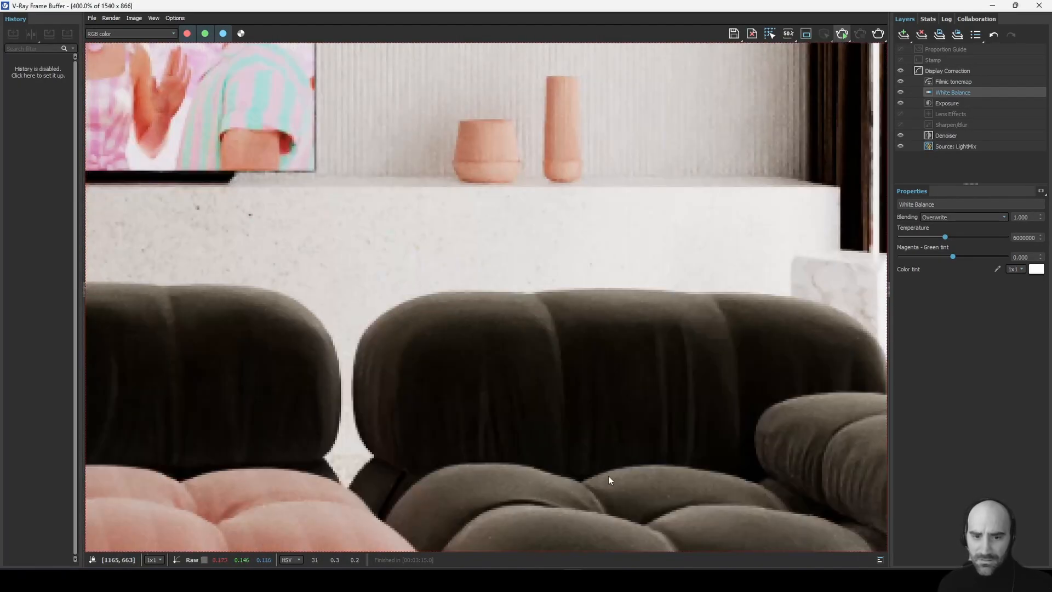
scroll(592, 382, down, 1)
scroll(597, 385, down, 1)
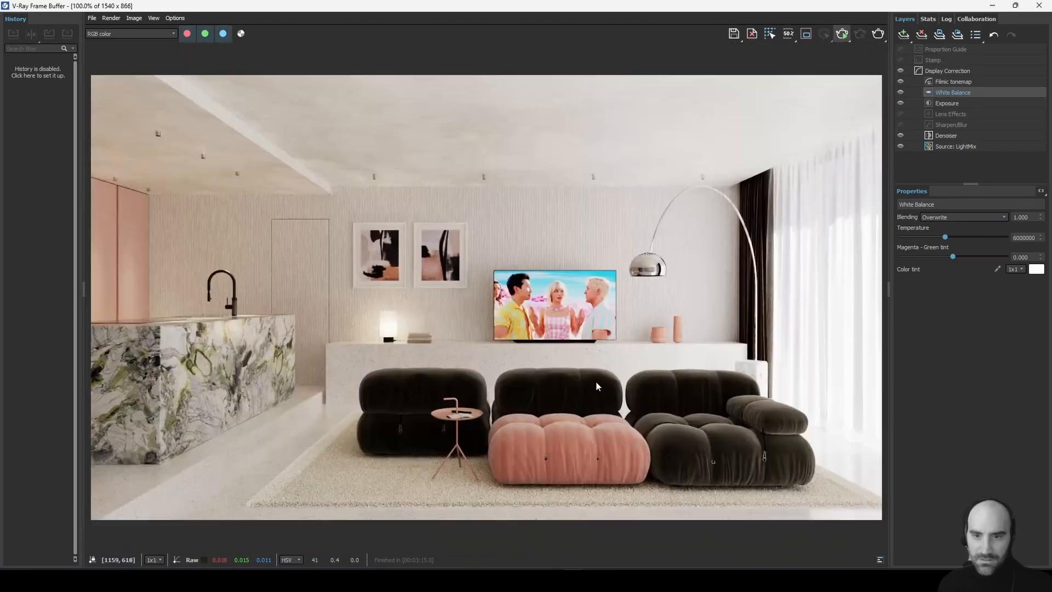
scroll(369, 512, up, 2)
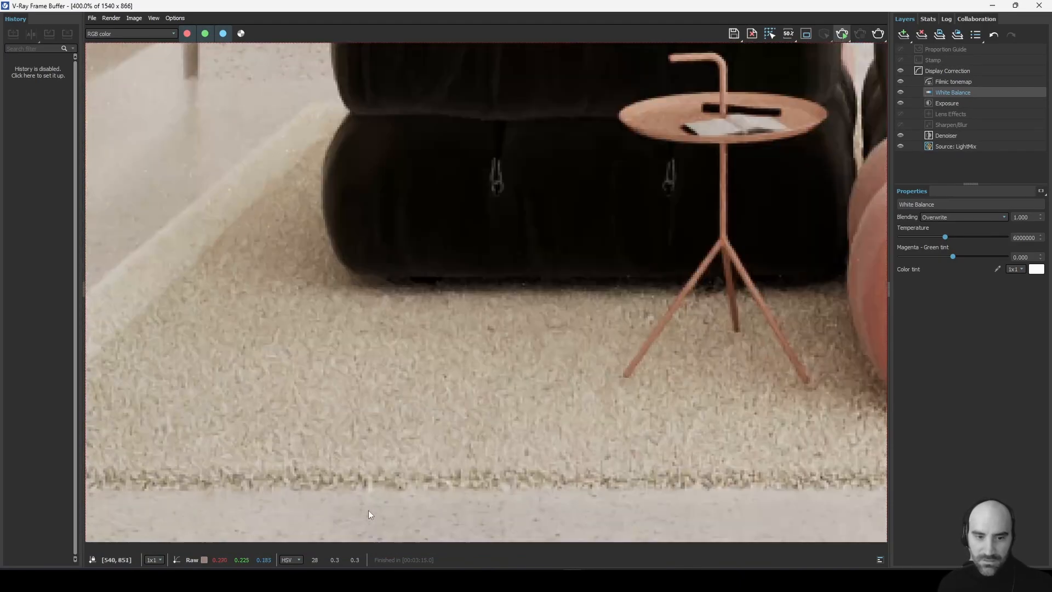
scroll(418, 448, down, 1)
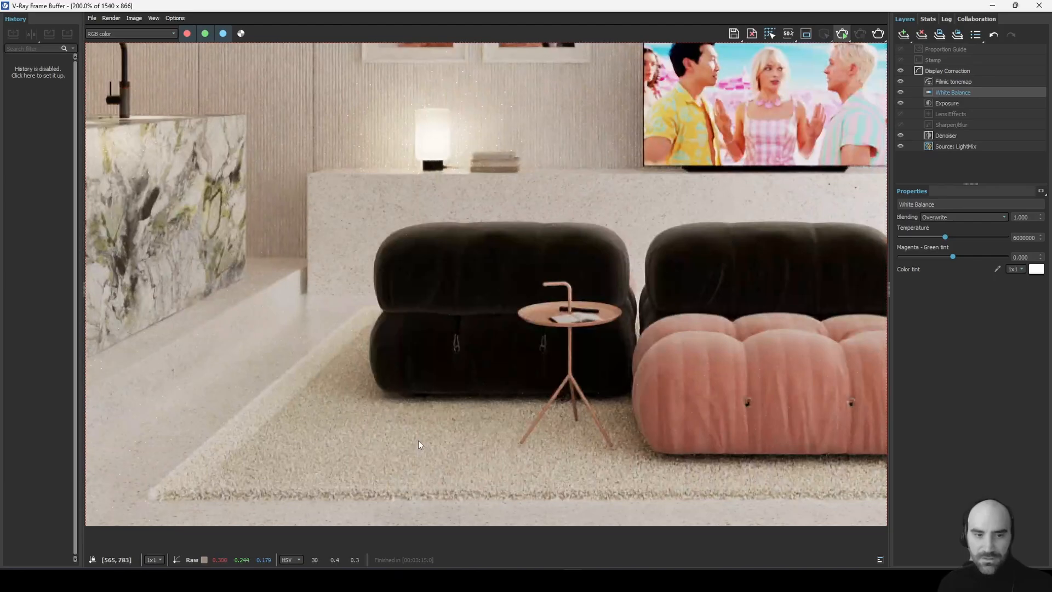
scroll(419, 441, down, 1)
scroll(419, 441, up, 1)
scroll(418, 441, down, 1)
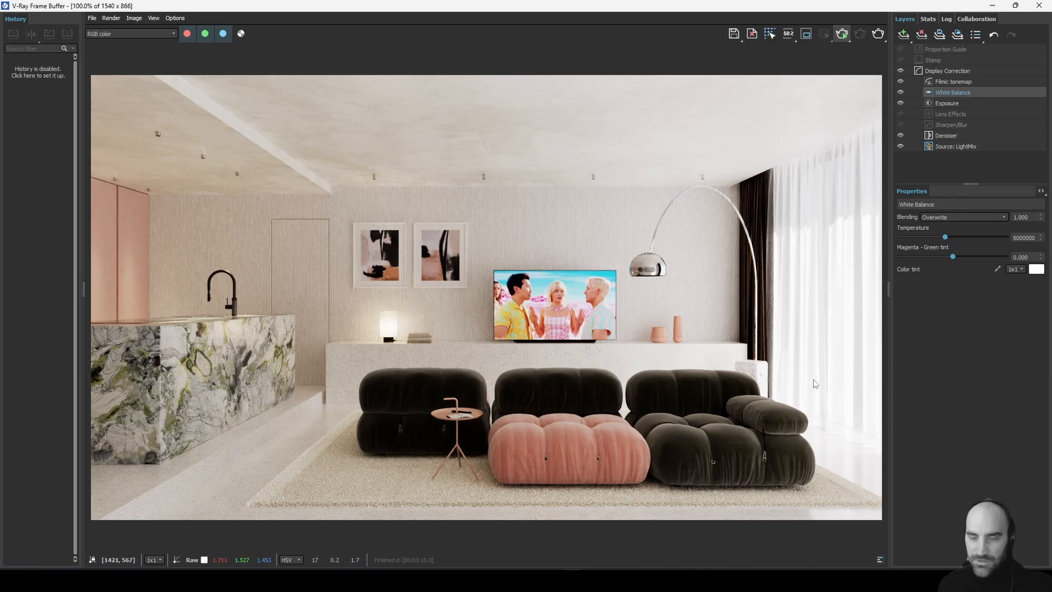
scroll(685, 229, up, 2)
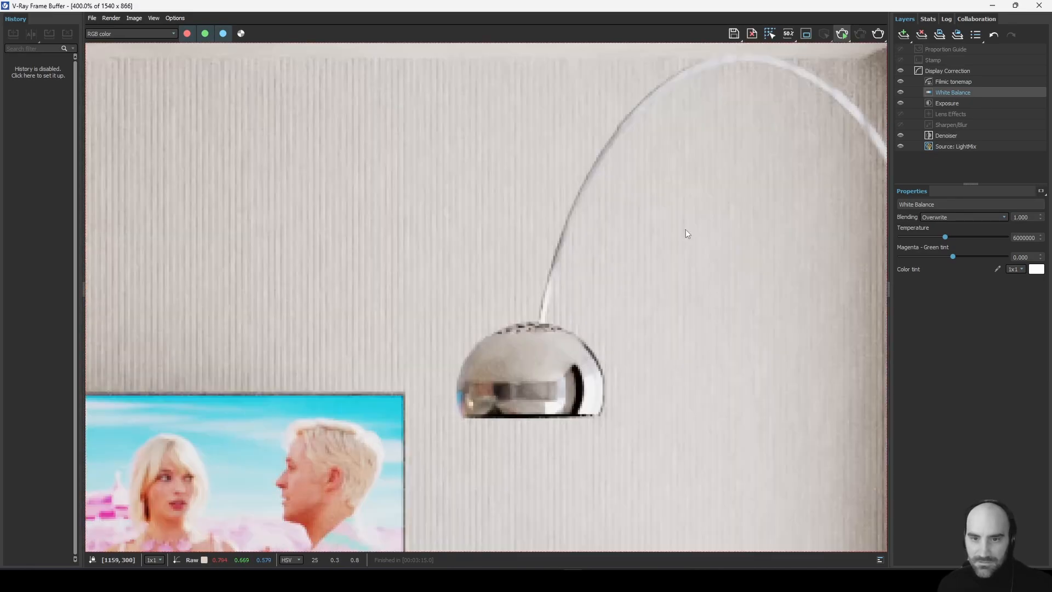
scroll(682, 236, down, 2)
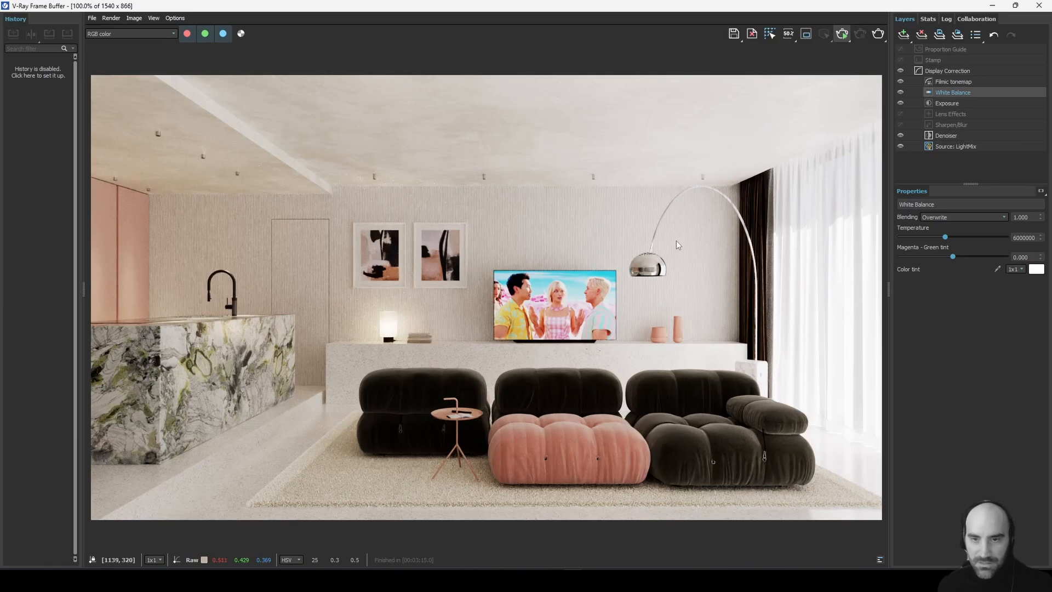
Return to Photoshop and examine the whole Image1_001 render and its TV wall up close against the V-Ray version.
mouse_move(707, 580)
click(596, 580)
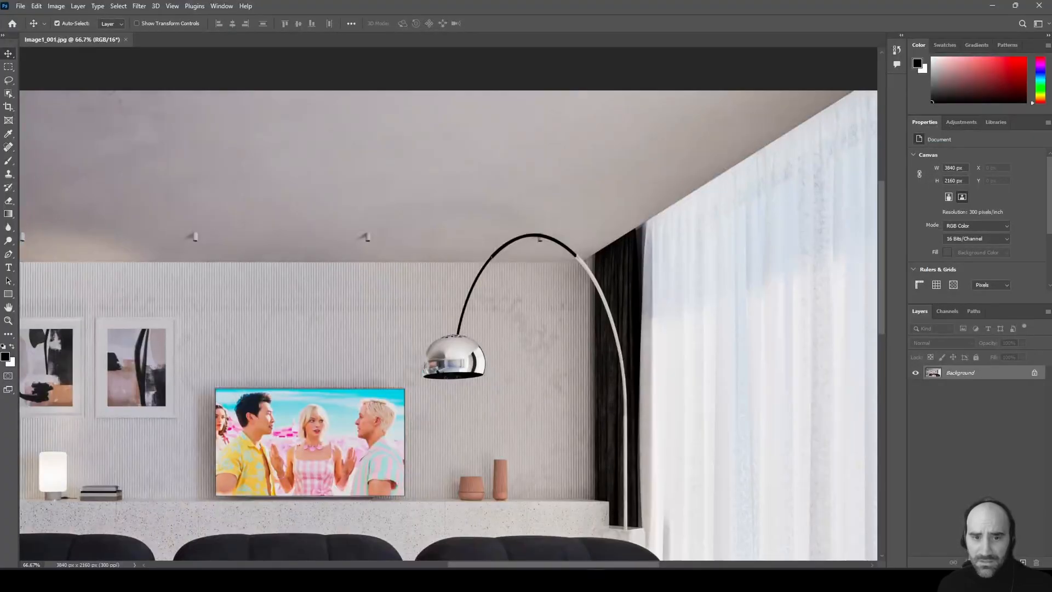
drag(507, 386, 646, 330)
alt+scroll(608, 330, down, 2)
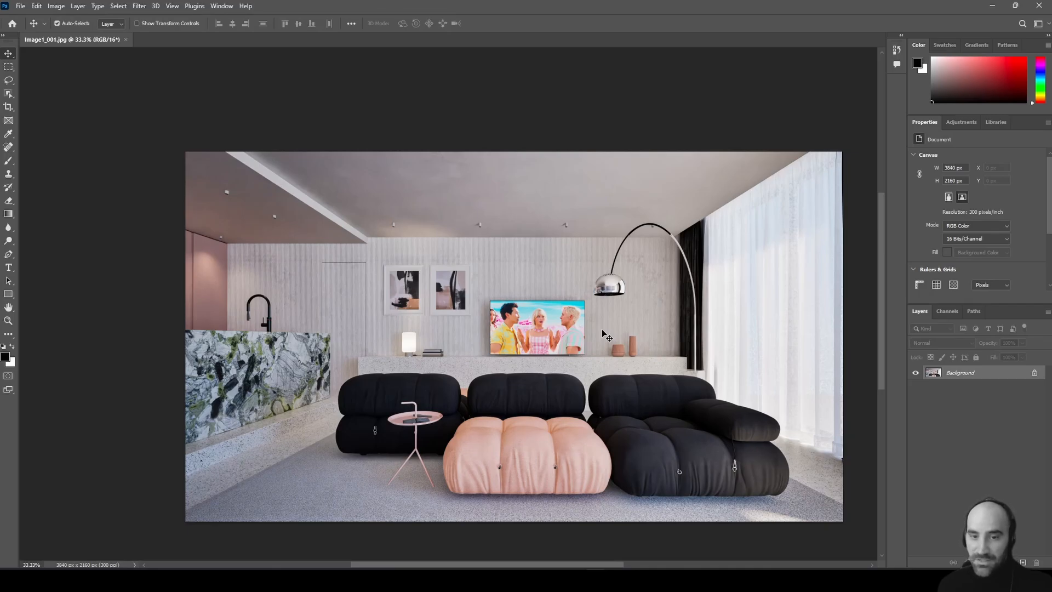
ctrl+click(567, 342)
ctrl+click(567, 341)
ctrl+click(566, 341)
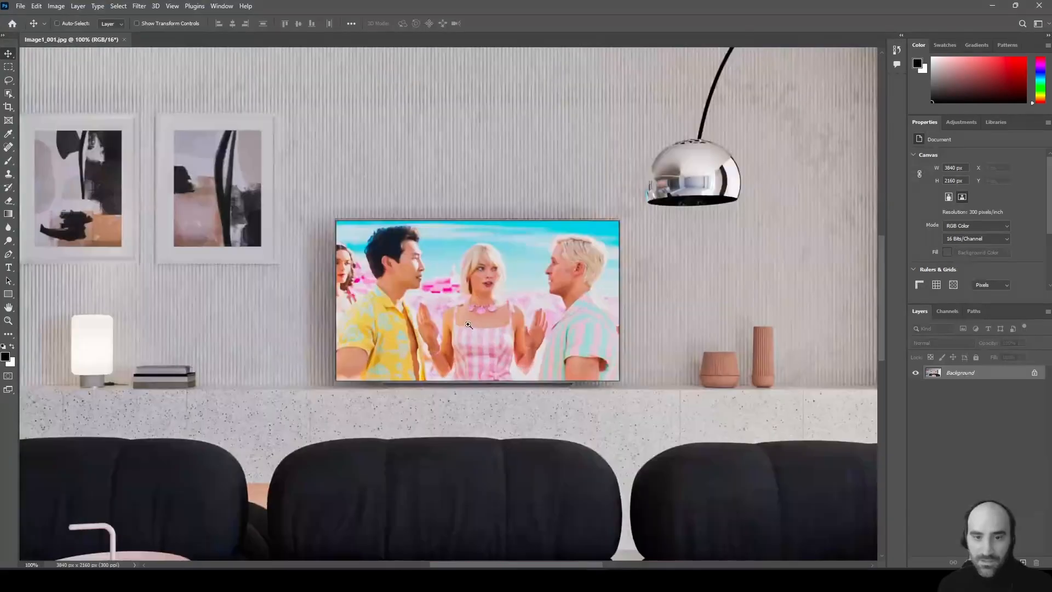
ctrl+click(468, 324)
drag(497, 317, 485, 364)
alt+scroll(485, 365, down, 5)
ctrl+click(480, 382)
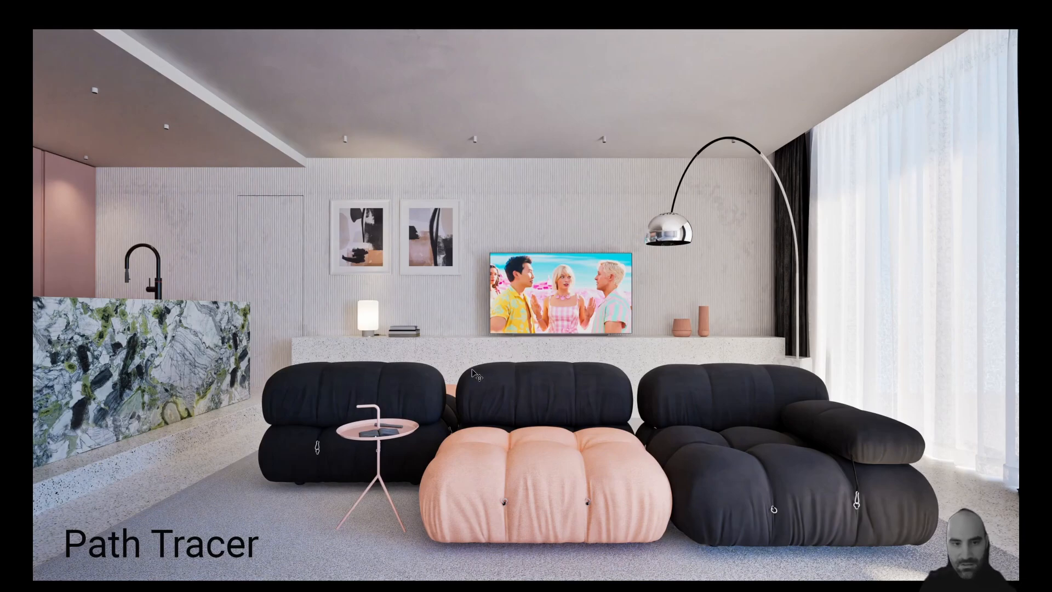
Compare the Path Tracer, Lumen and V-ray versions of the living room by switching between their images.
key(ctrl+Tab)
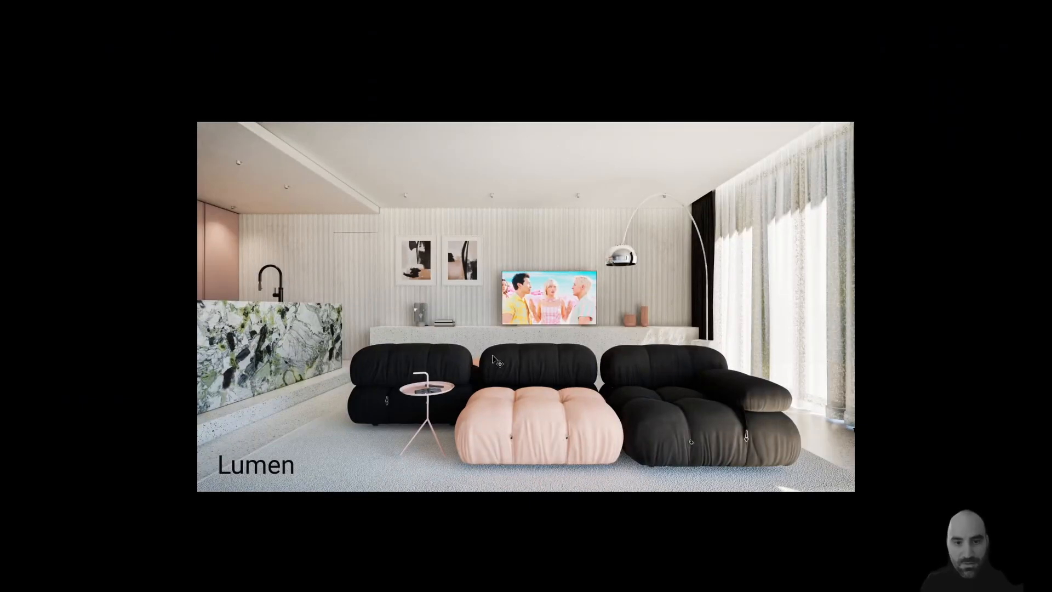
key(ctrl+Tab)
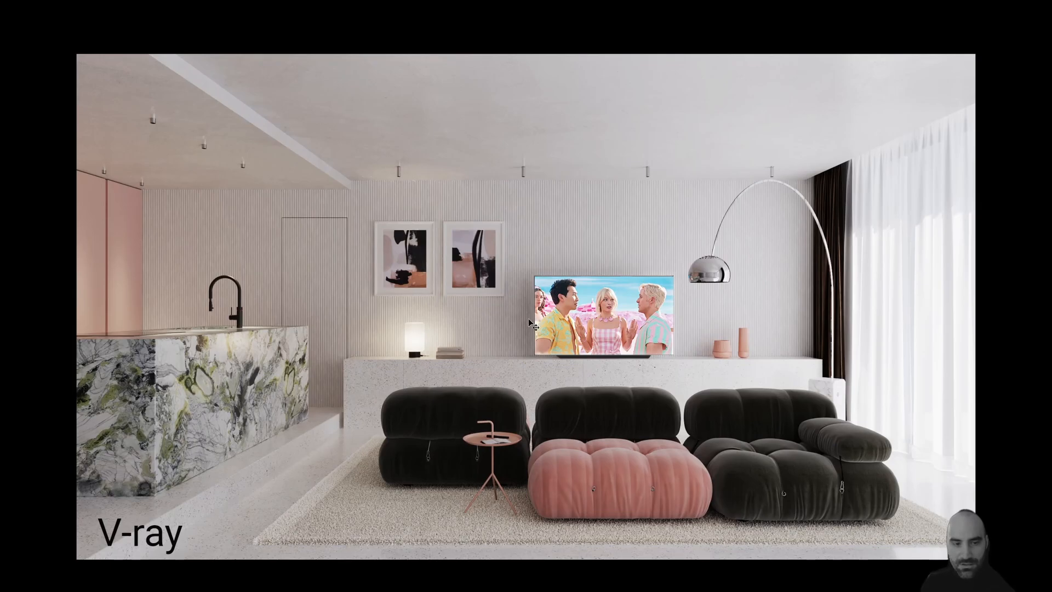
drag(524, 341, 508, 333)
key(ctrl+shift+Tab)
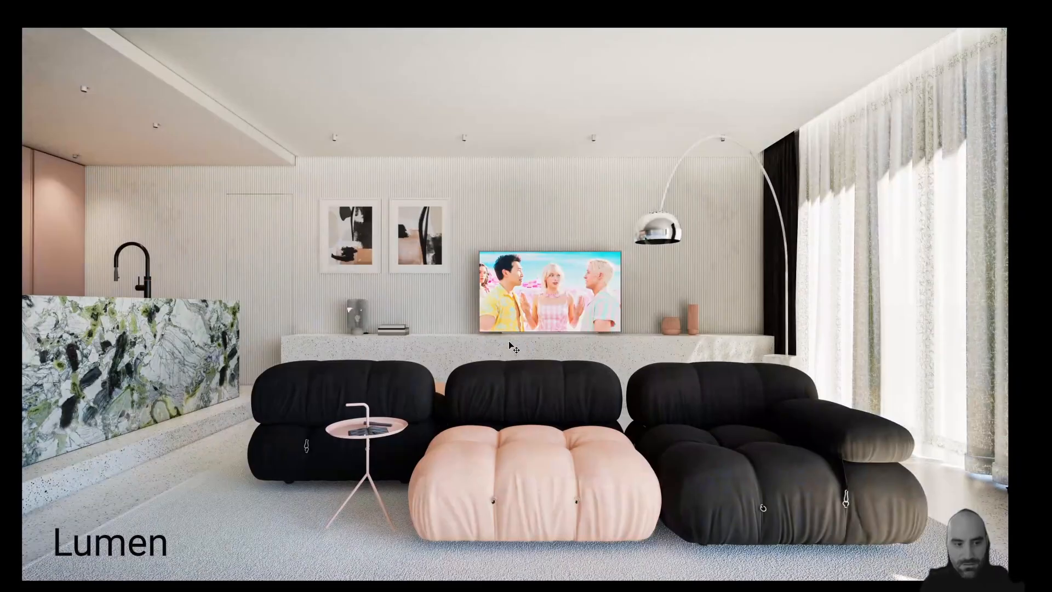
key(ctrl+shift+Tab)
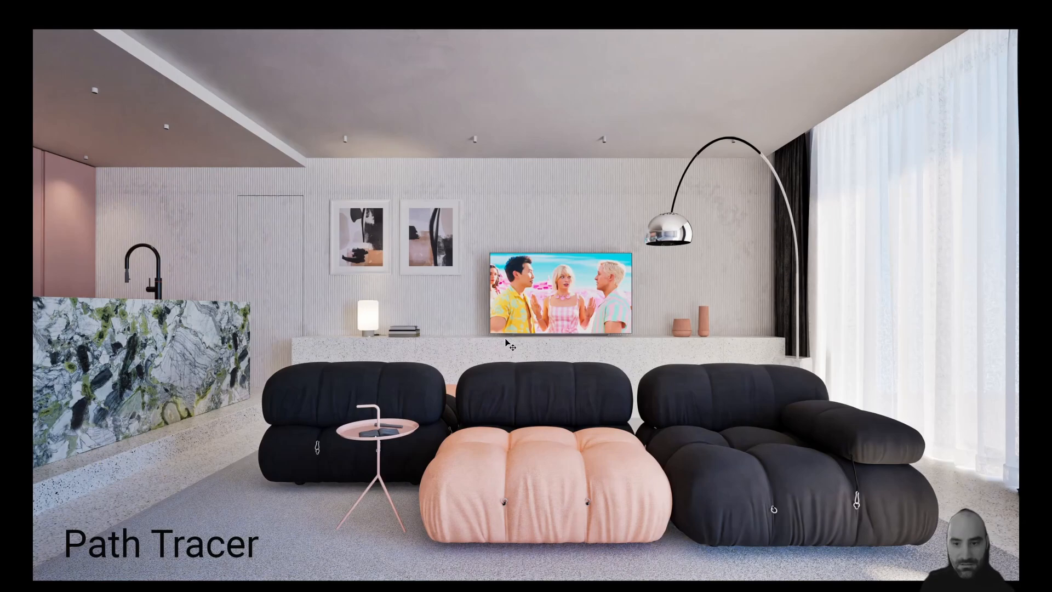
drag(559, 493, 558, 501)
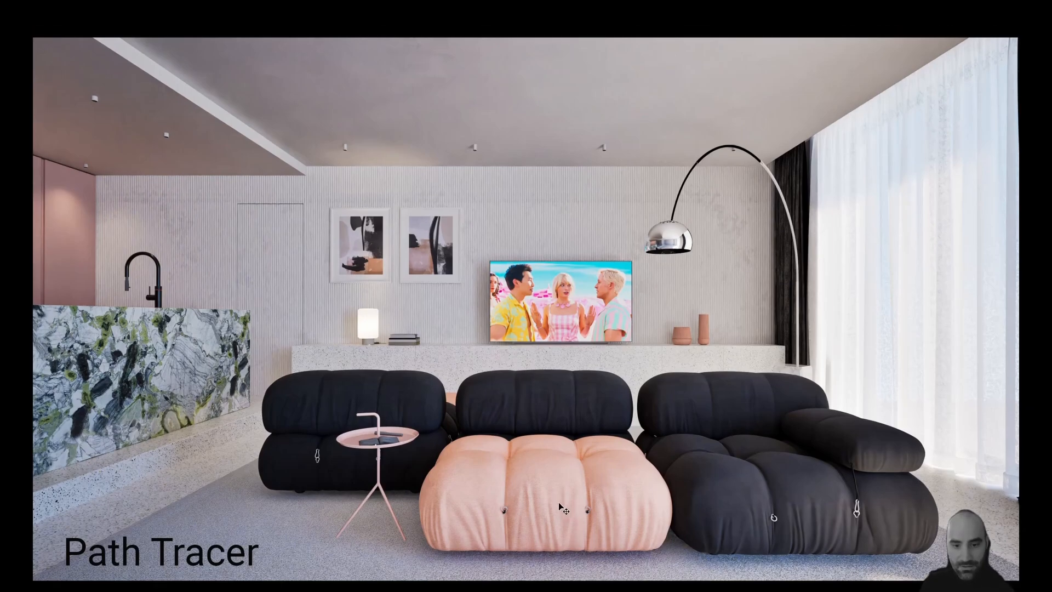